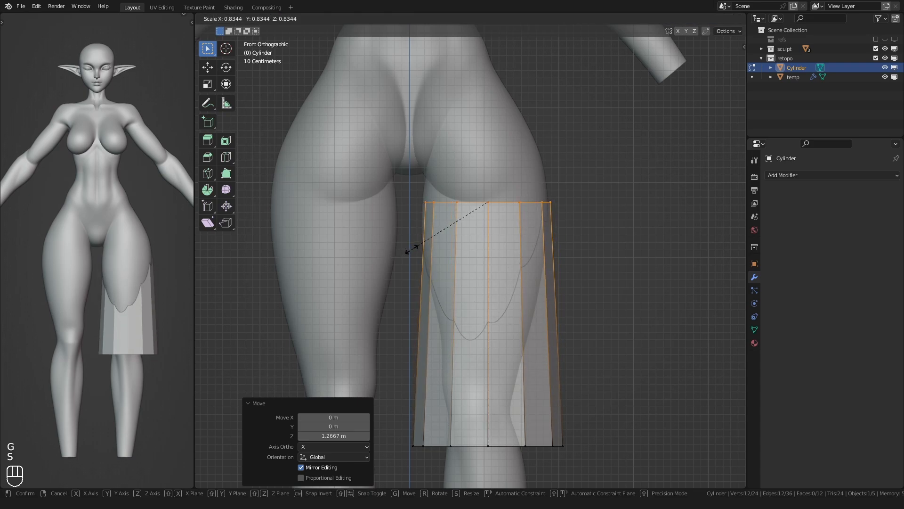
Fit the cylinder's top edge loop around the upper thigh, scaling it by 0.831, shifting it along Y and scaling it by 0.932.
left_click(412, 250)
middle_click_drag(415, 267, 404, 272, "alt")
key("s")
middle_click(386, 277)
key("s")
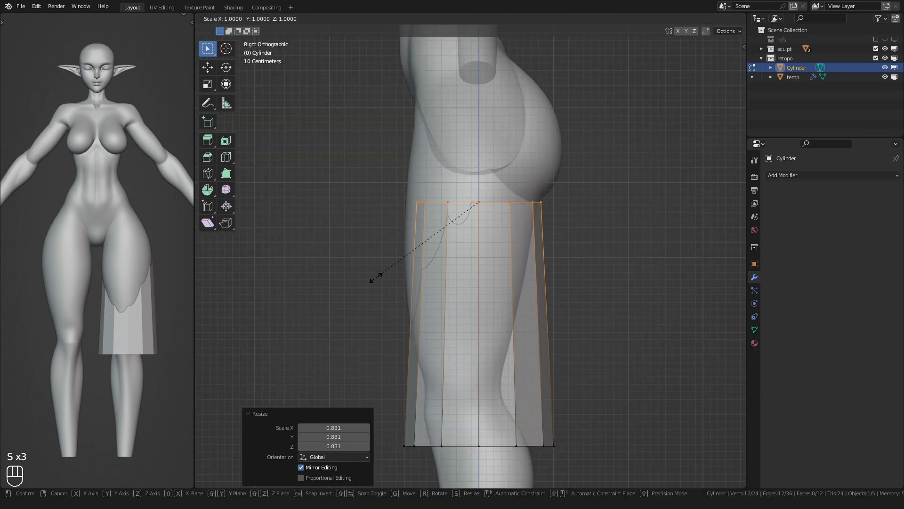
key("g")
middle_click(373, 277)
left_click(374, 275)
key("s")
left_click(374, 276)
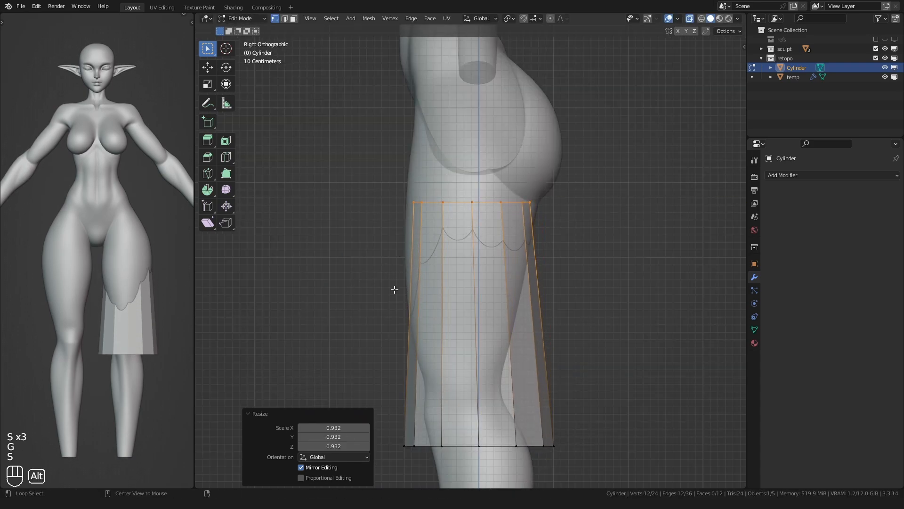
Move the cylinder's bottom edge loop about 3.06 m straight down towards the ankle.
middle_click_drag(394, 288, 414, 290, "alt")
scroll(414, 289, "down", 3)
middle_click_drag(417, 292, 424, 189, "shift")
left_click(477, 265, "alt")
middle_click_drag(476, 313, 464, 240, "shift")
key("g")
middle_click(462, 269)
left_click(450, 390)
Scale the bottom edge loop by 0.160 and shift it along X to sit inside the ankle.
scroll(450, 390, "up", 2)
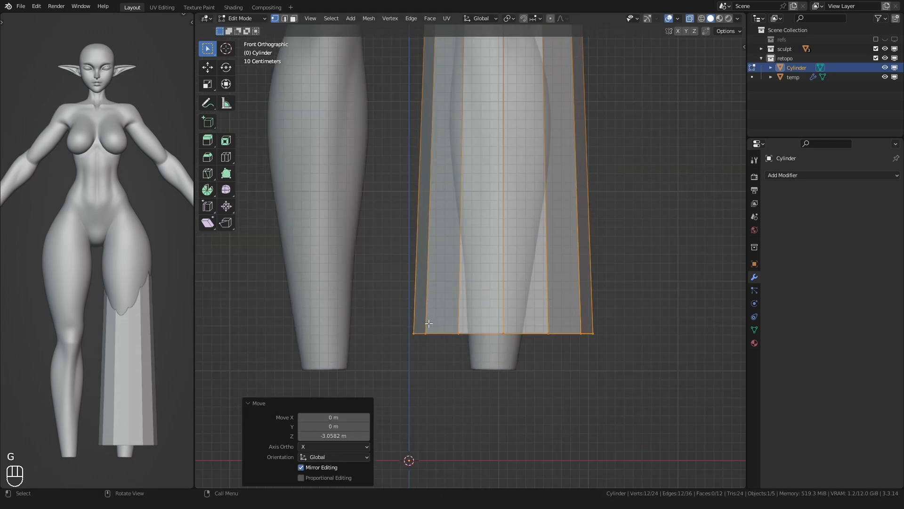
key("g")
key("s")
left_click(478, 355)
scroll(478, 354, "up", 2)
key("g")
middle_click(478, 354)
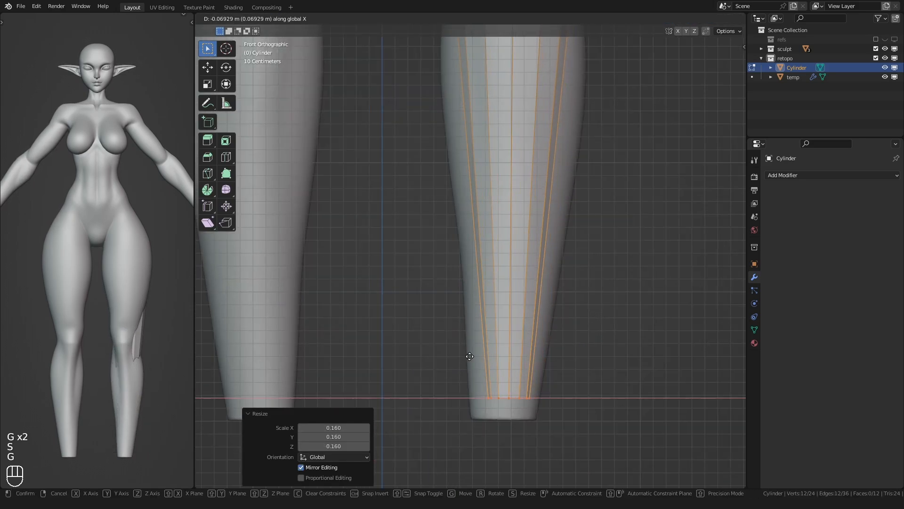
left_click(469, 357)
Shift the bottom edge loop about 0.04 m along Y to centre it in the ankle in side view.
scroll(470, 353, "down", 4)
middle_click_drag(476, 303, 476, 382, "shift")
middle_click_drag(464, 358, 414, 325, "alt")
middle_click_drag(386, 390, 392, 353, "shift")
key("g")
middle_click(392, 353)
left_click(420, 253)
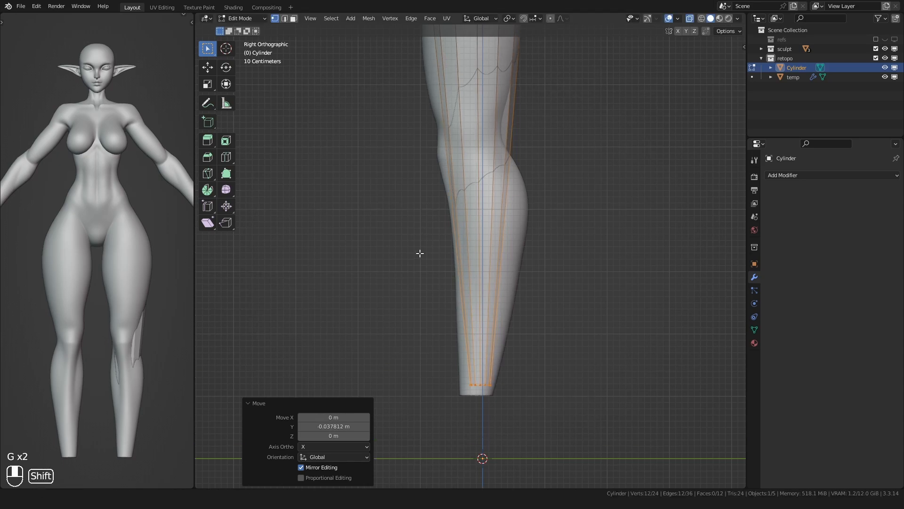
Set the snap target to Face Project and increase the viewport X-Ray opacity.
middle_click_drag(420, 253, 424, 348, "shift")
left_click(535, 19)
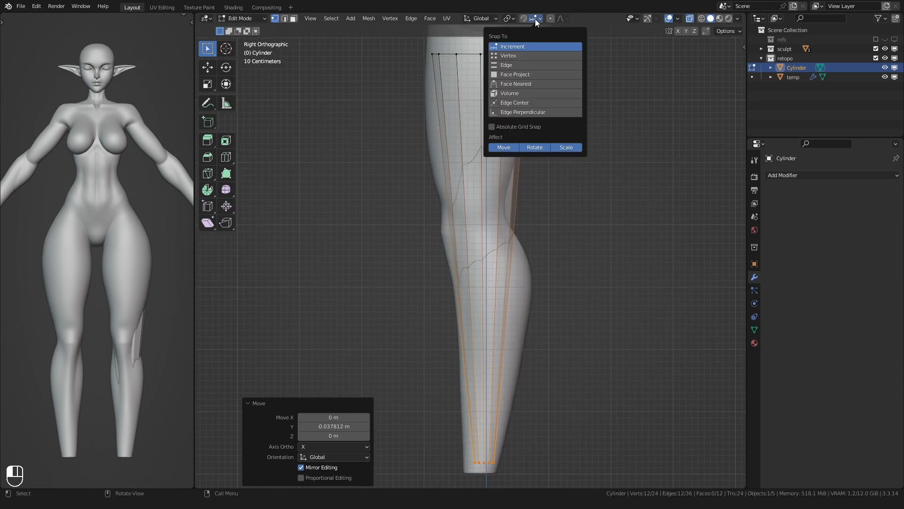
left_click(519, 74)
left_click(528, 157)
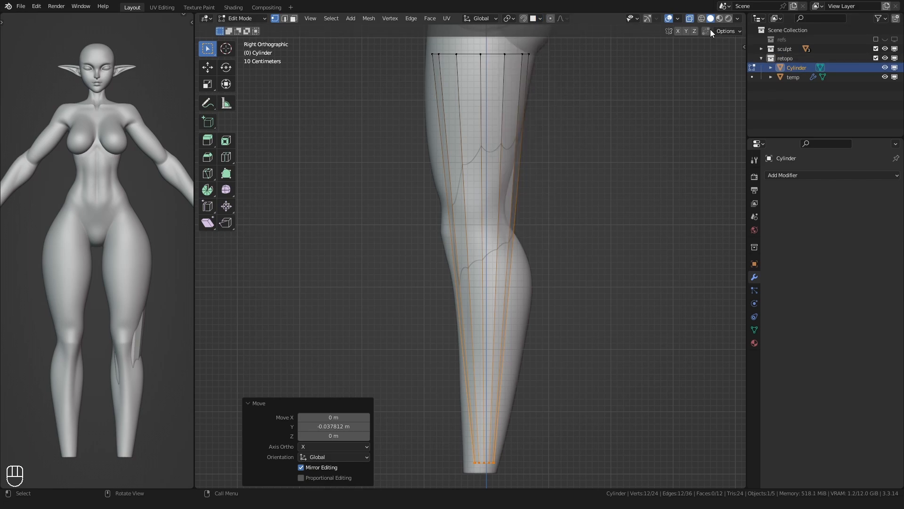
left_click(737, 20)
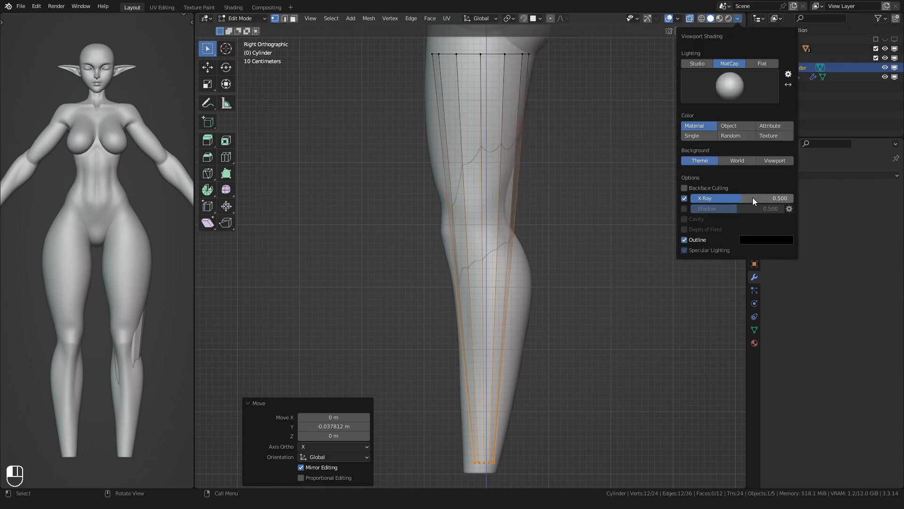
left_click_drag(742, 198, 773, 203)
Add a loop cut to the leg cylinder at the knee and scale it by 0.743.
scroll(489, 211, "up", 1)
key("ctrl+r")
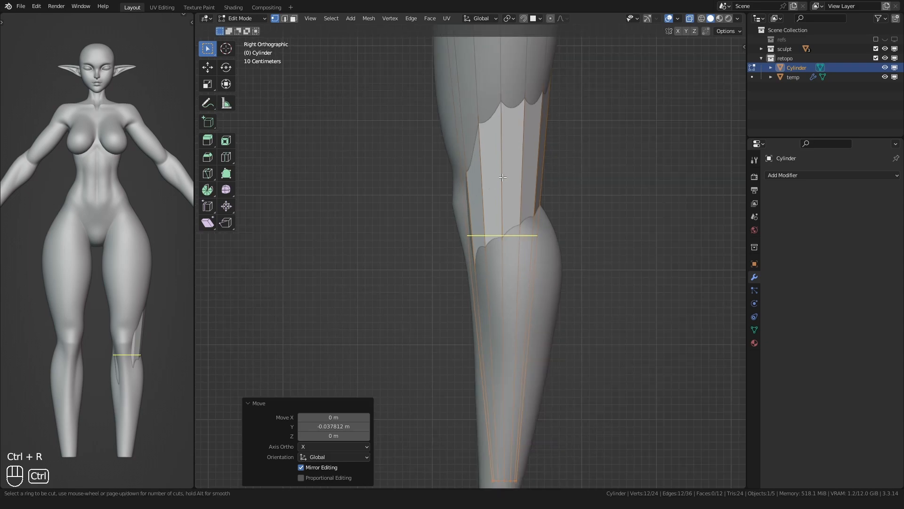
left_click(503, 221)
left_click(502, 144)
key("s")
left_click(439, 226)
middle_click_drag(441, 227, 460, 230, "alt")
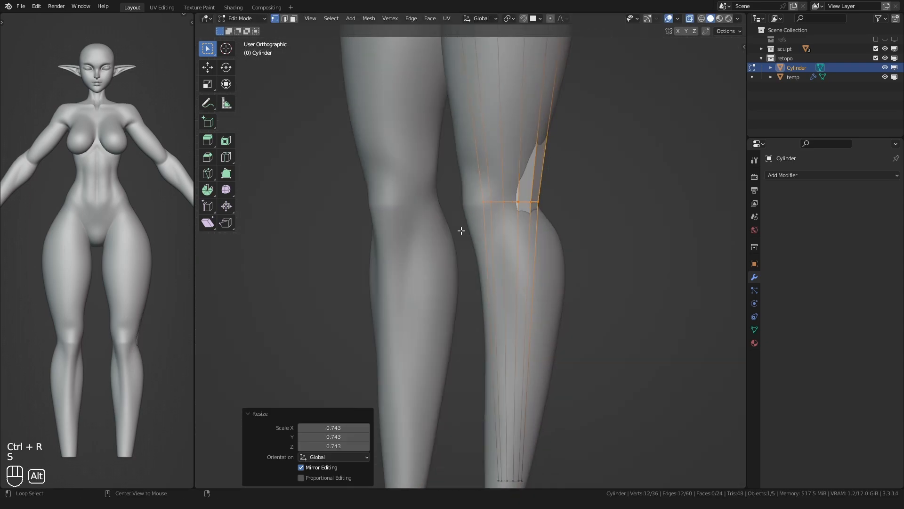
Refine the knee loop's scale and position in front view so it fits inside the knee.
scroll(462, 228, "up", 1)
key("s")
left_click(457, 225)
key("g")
left_click(452, 224)
key("s")
left_click(445, 227)
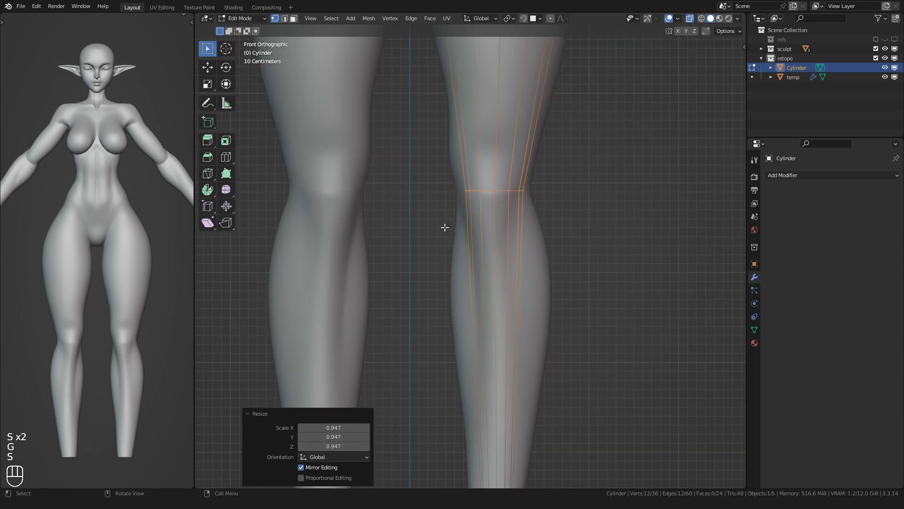
key("g")
left_click(446, 225)
Add seven evenly spaced loop cuts to the thigh section and seven to the lower leg section.
scroll(455, 197, "down", 2)
mouse_move(456, 196)
middle_mouse_down("shift")
mouse_move(462, 217)
mouse_move(471, 202)
middle_mouse_up("shift")
scroll(476, 199, "up", 1)
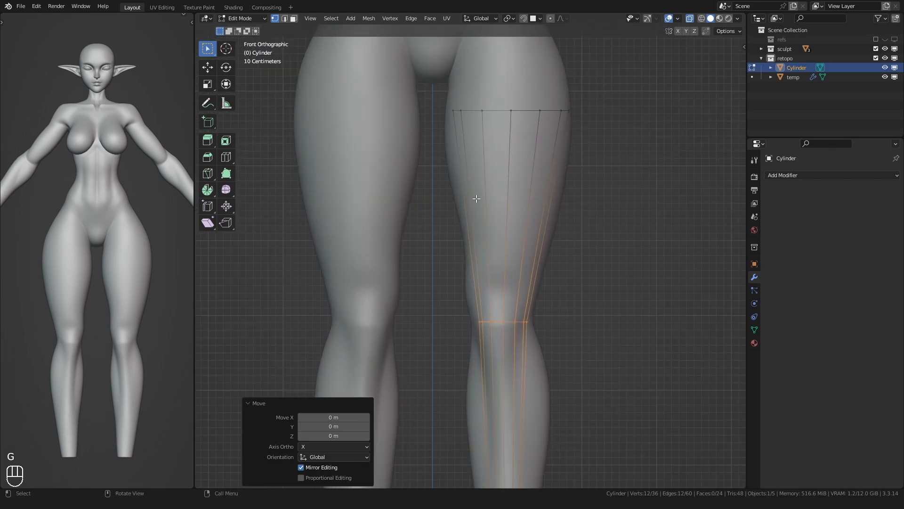
left_click(510, 182)
right_click(510, 183)
scroll(460, 147, "down", 2)
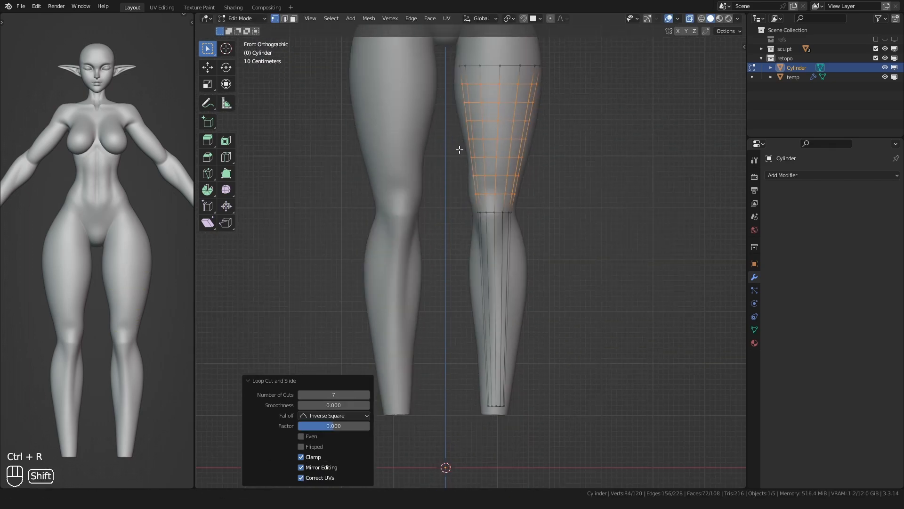
middle_click_drag(460, 148, 462, 115, "shift")
key("ctrl+r")
left_click(496, 225)
right_click(496, 224)
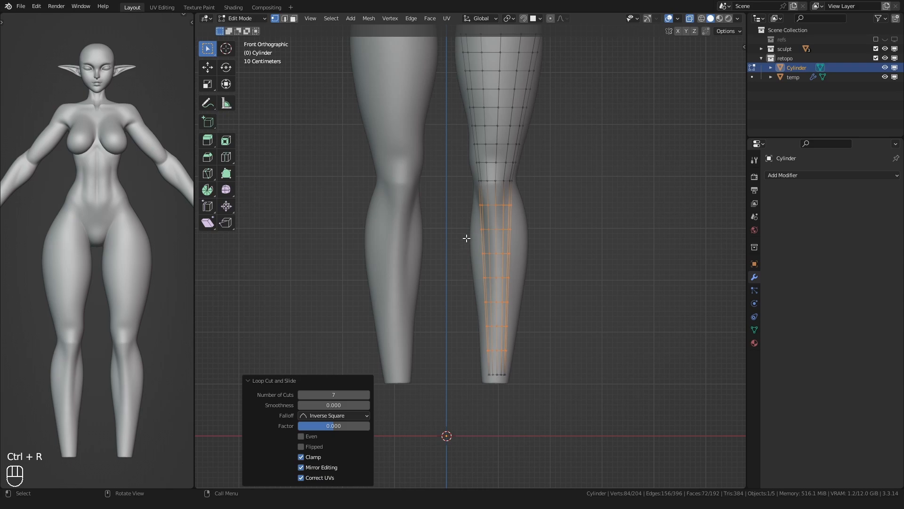
Duplicate the top band of the thigh mesh and place the copy at the matching arm, about 1.38 m along X and 3.35 m up.
middle_click_drag(466, 238, 466, 251, "shift")
middle_click_drag(465, 251, 438, 254, "alt")
middle_click_drag(464, 120, 464, 278, "shift")
scroll(464, 259, "up", 2)
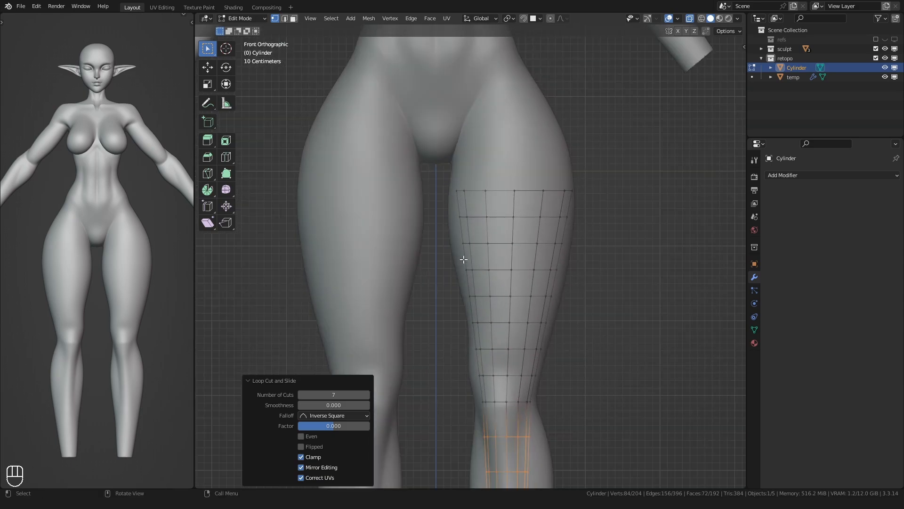
scroll(464, 259, "down", 4)
scroll(446, 206, "up", 2)
scroll(448, 196, "up", 3)
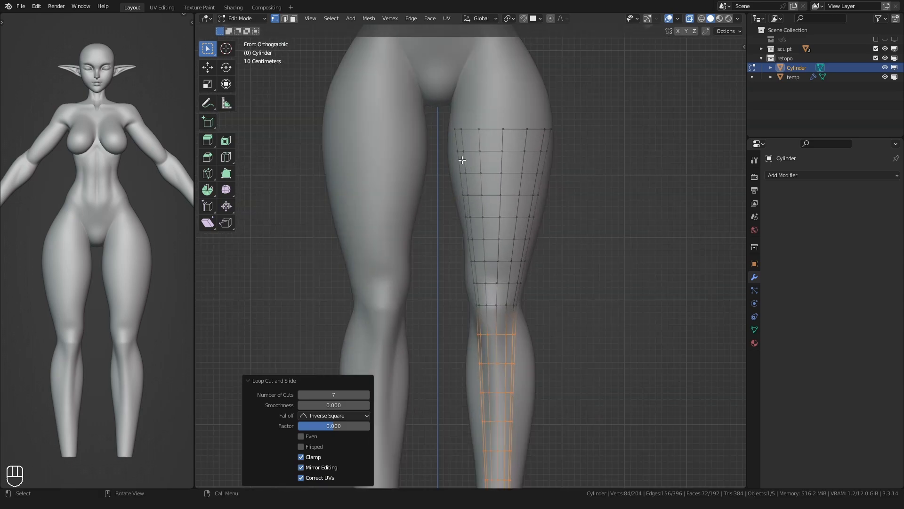
left_click_drag(443, 158, 572, 113)
scroll(471, 113, "down", 2)
key("shift+d")
middle_click_drag(462, 139, 453, 227, "shift")
left_click(471, 152)
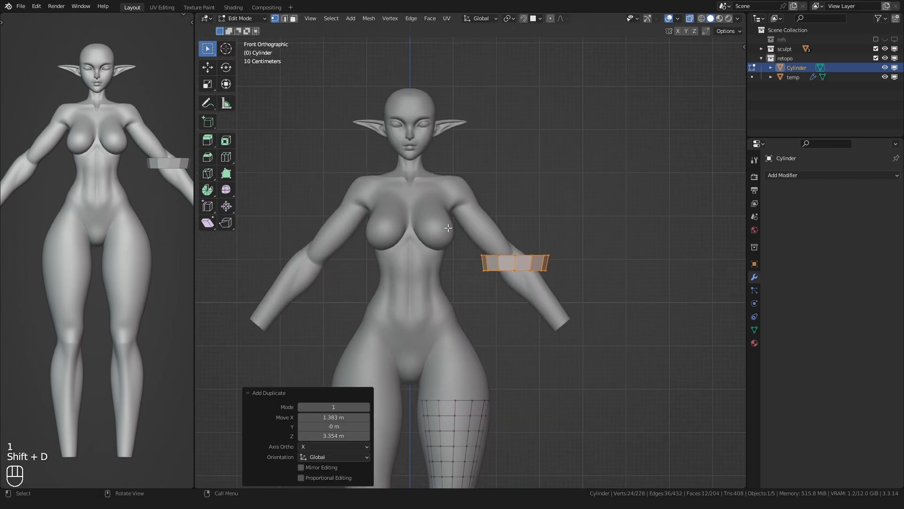
Rotate the duplicated band square to the arm's direction and move it up to the upper arm.
scroll(456, 264, "up", 4)
key("r")
left_click(494, 329)
key("g")
left_click(414, 259)
Scale the band down to the upper arm's thickness and centre it on the arm in front and side views.
scroll(414, 259, "up", 3)
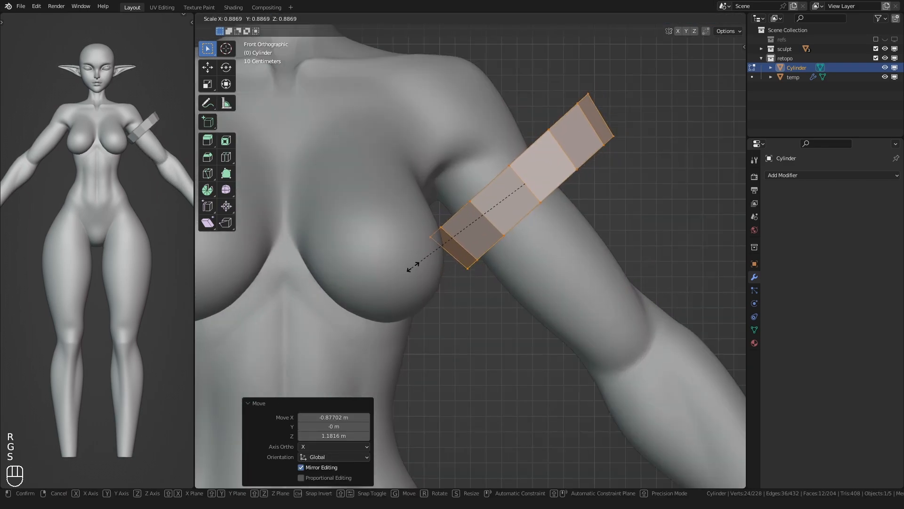
key("s")
left_click(476, 214)
key("g")
left_click(474, 221)
middle_click_drag(466, 228, 417, 156, "alt")
scroll(428, 242, "down", 3)
key("g")
left_click(435, 234)
Move the band's lower edge loop down to the wrist and scale it to fit inside the forearm's end.
scroll(481, 245, "up", 3)
left_click(503, 220, "alt")
scroll(501, 218, "down", 4)
key("g")
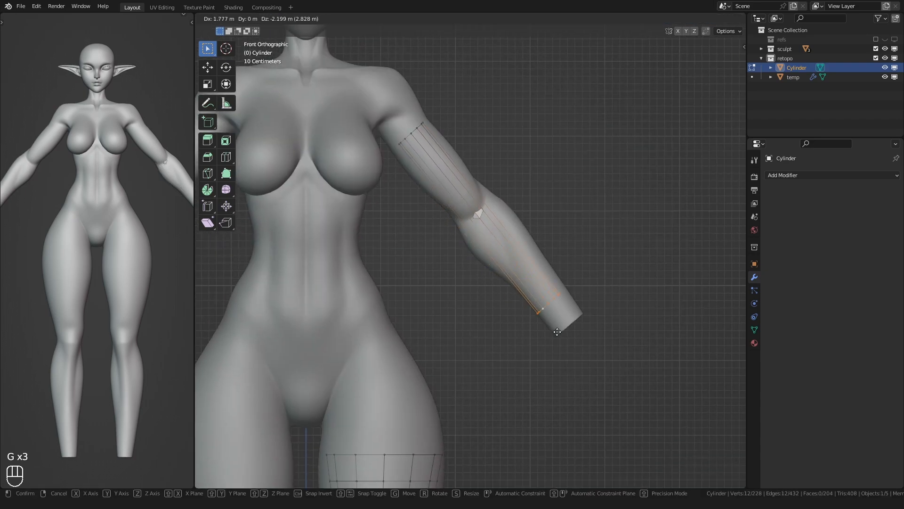
left_click(542, 315)
middle_click_drag(532, 316, 486, 256, "shift")
scroll(486, 257, "up", 3)
key("s")
left_click(481, 263)
key("g")
left_click(487, 273)
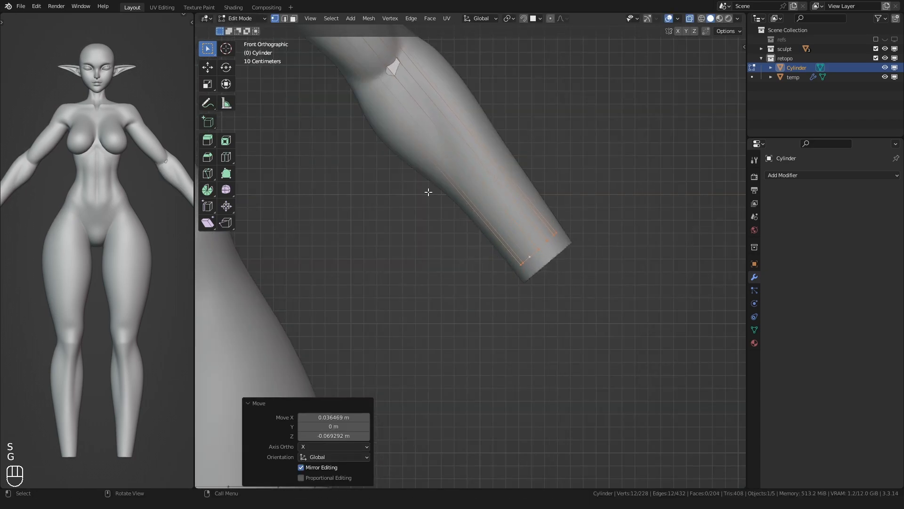
Add a loop cut to the arm mesh and slide it to the elbow.
middle_click_drag(387, 63, 496, 230, "shift")
key("ctrl+r")
left_click(495, 227)
left_click(483, 197)
Add seven evenly spaced loop cuts to the upper arm section and seven to the forearm section.
middle_click_drag(432, 149, 486, 211, "shift")
scroll(489, 202, "up", 6)
left_click(490, 202)
key("ctrl+r")
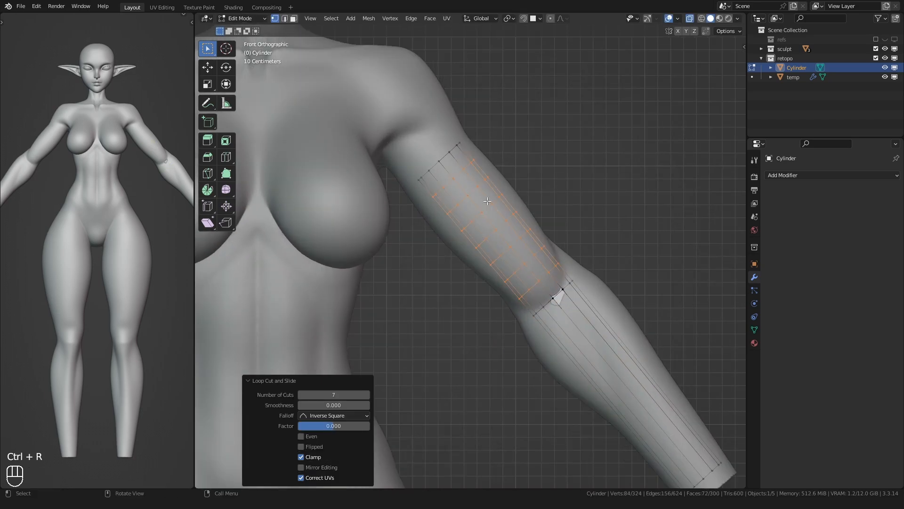
middle_click_drag(608, 330, 577, 281, "shift")
left_click(577, 281)
right_click(577, 281)
scroll(578, 281, "down", 4)
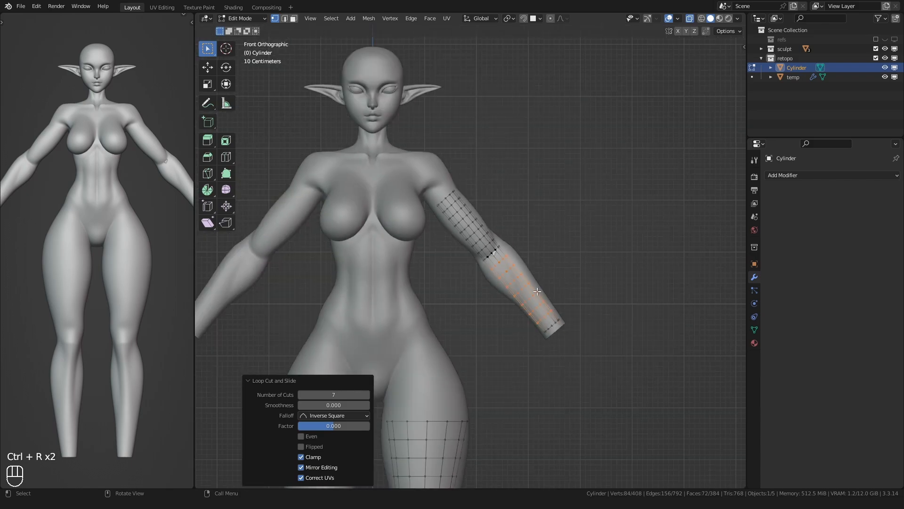
Add a Mirror modifier on the X axis and a Subdivision Surface modifier to the Cylinder.
left_click(784, 176)
left_click(716, 284)
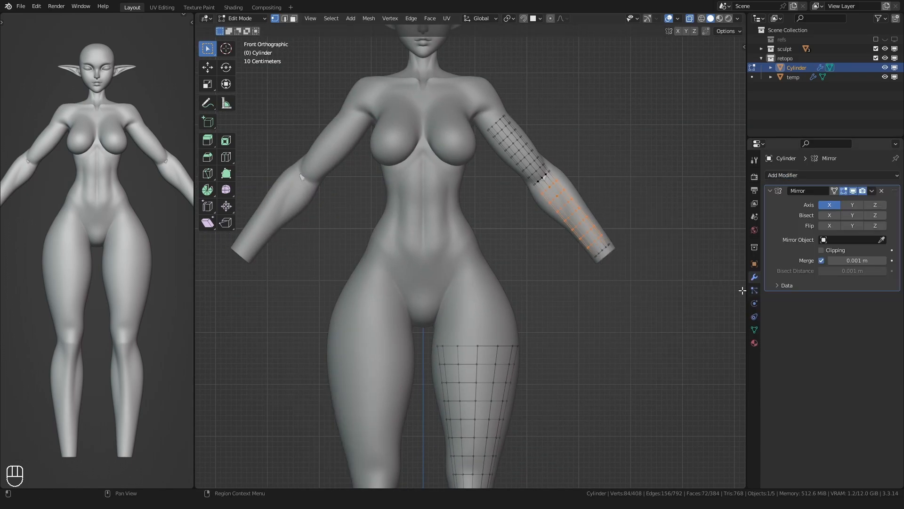
left_click(770, 191)
left_click(776, 176)
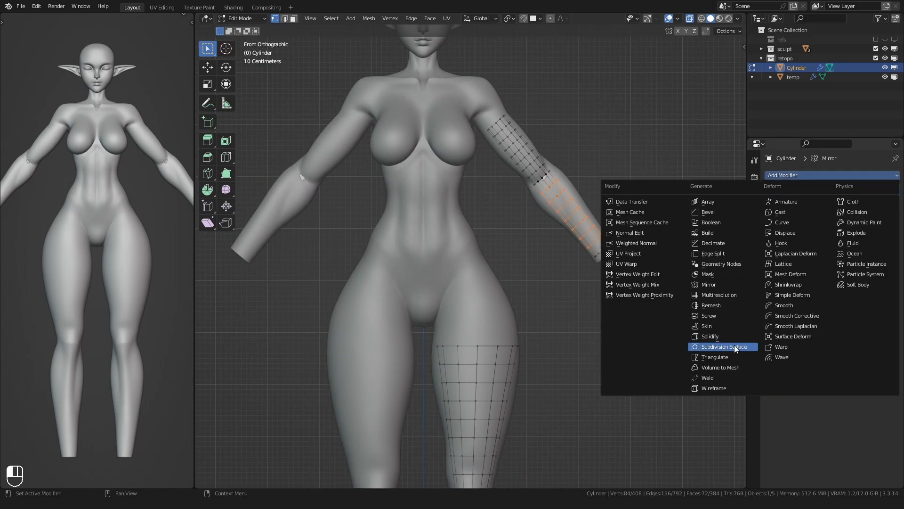
left_click(734, 344)
Add a Shrinkwrap modifier to the Cylinder with the body sculpt as its target.
left_click(777, 175)
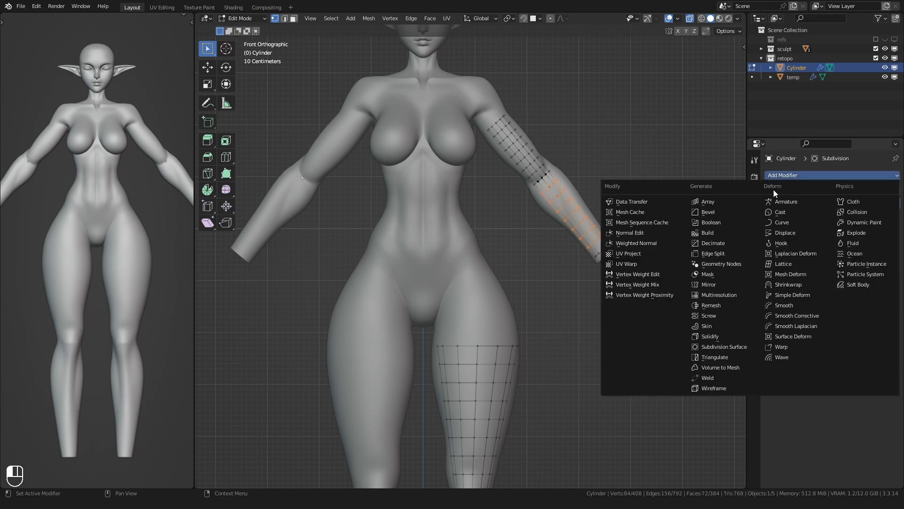
left_click(791, 284)
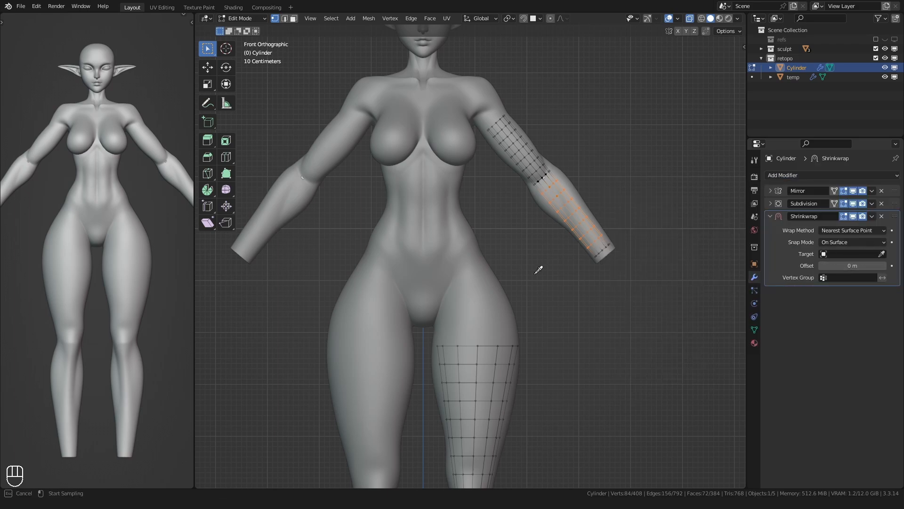
left_click(496, 297)
scroll(711, 264, "down", 2, "shift")
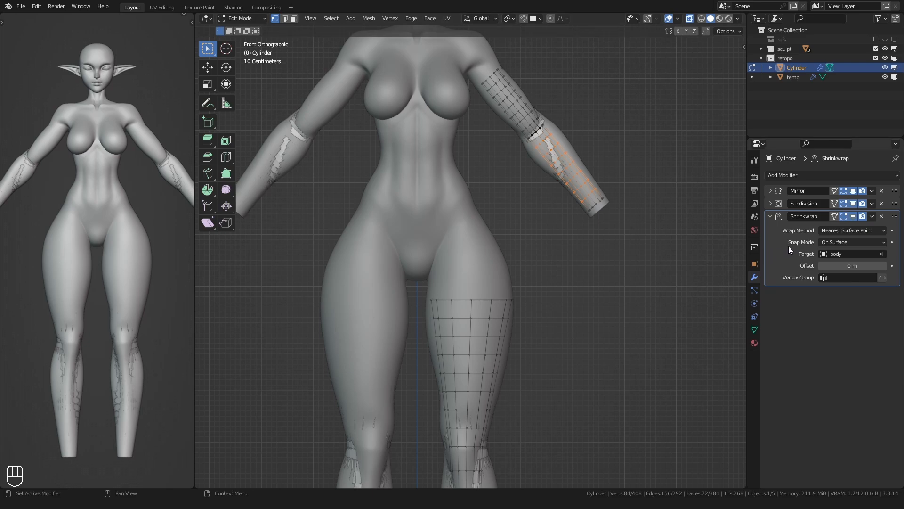
Duplicate the Shrinkwrap modifier and apply the copy in Object Mode.
key("shift+d")
key("ctrl+a")
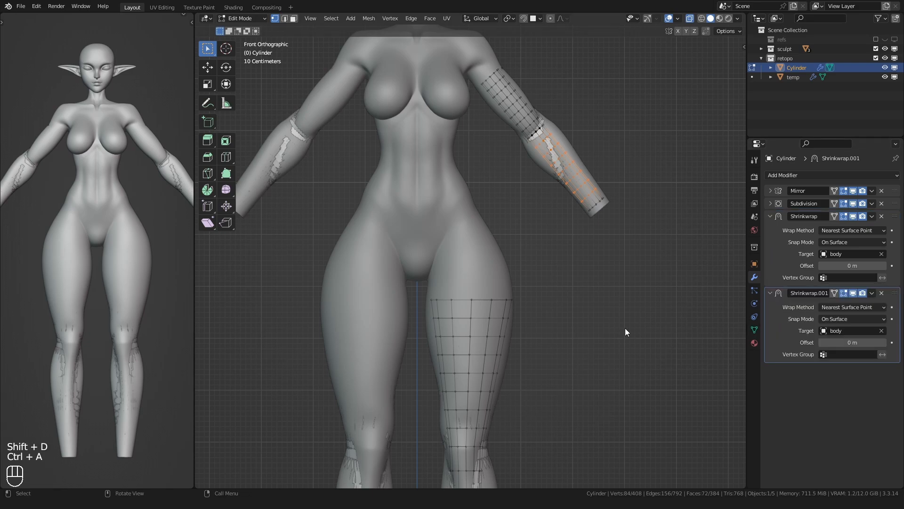
key("Tab")
key("ctrl+a")
Hide the body sculpt and shade the Cylinder limbs smooth.
left_click(464, 244)
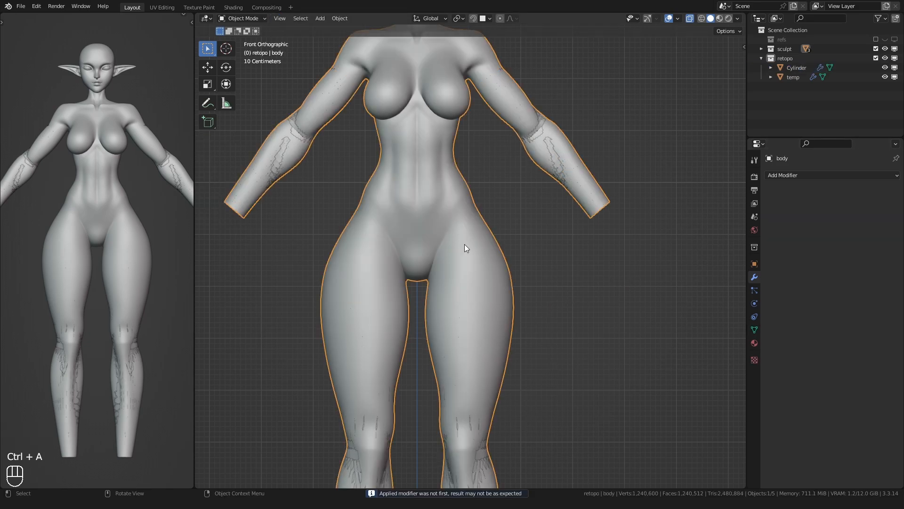
key("h")
left_click(471, 340)
right_click(468, 352)
left_click(425, 314)
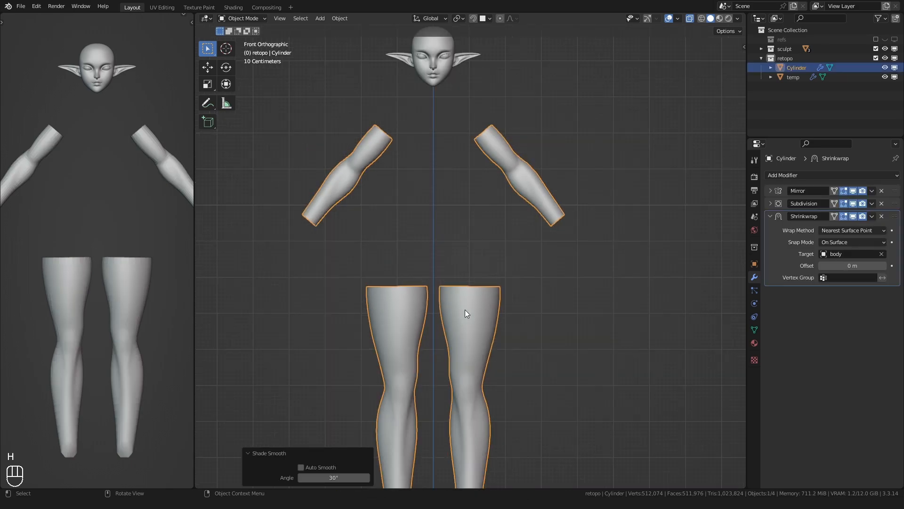
Relax the lower legs' topology in Sculpt Mode with the Slide Relax brush at a 198 px radius.
scroll(465, 309, "up", 4)
key("ctrl+Tab")
key("q")
left_click(480, 274)
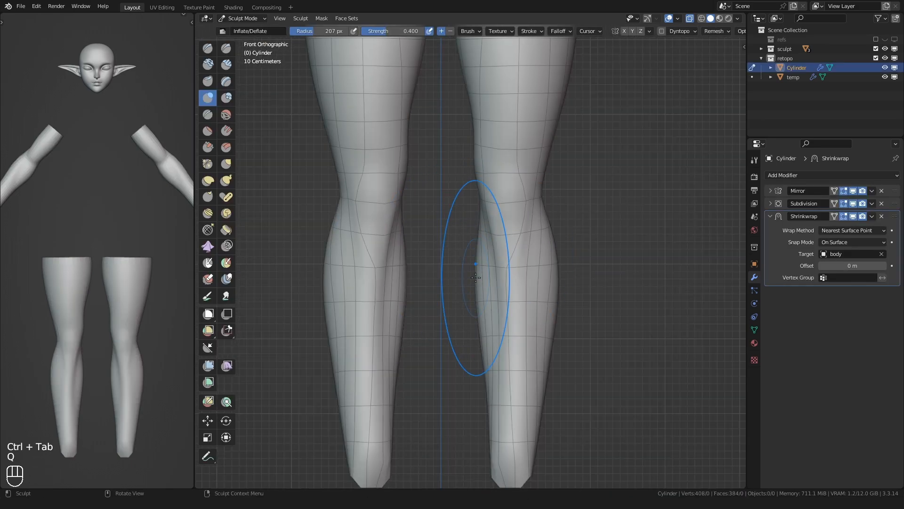
scroll(420, 282, "down", 2)
left_click_drag(500, 316, 510, 161, "shift")
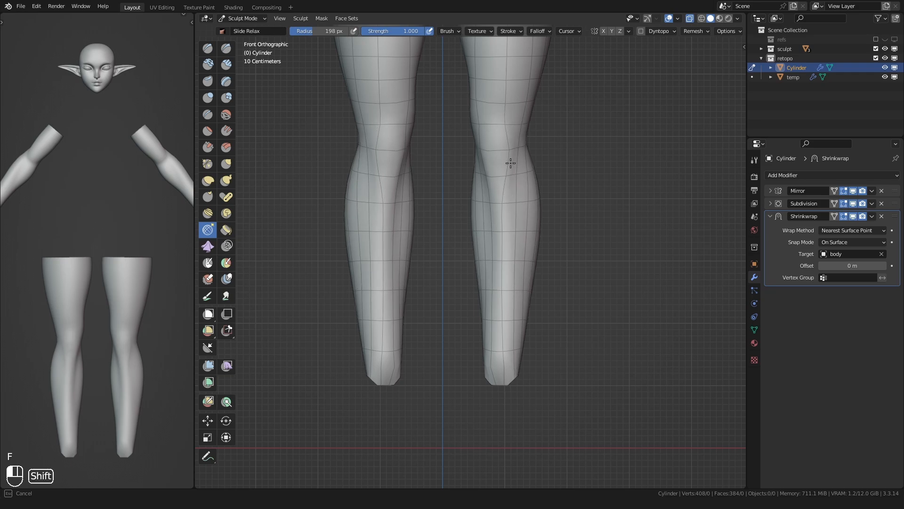
middle_click_drag(501, 196, 496, 235, "shift")
left_click_drag(496, 238, 501, 143, "shift")
middle_click_drag(494, 159, 482, 253, "shift")
left_click_drag(482, 254, 482, 149, "shift")
Flatten the ankle's end edge loop to zero scale on Z in Edit Mode and raise it about 0.12 m.
middle_click_drag(475, 448, 507, 230, "shift")
scroll(508, 282, "up", 3)
key("Tab")
key("1")
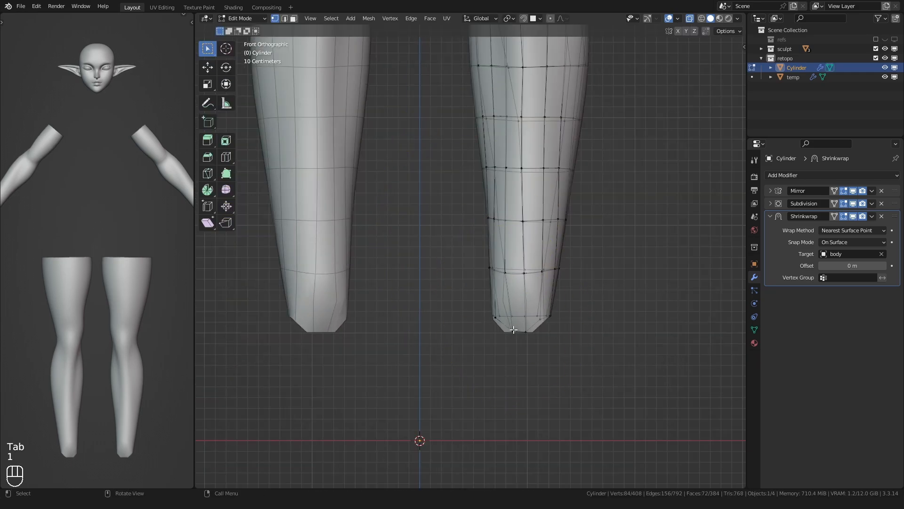
key("s")
left_click(480, 330)
key("g")
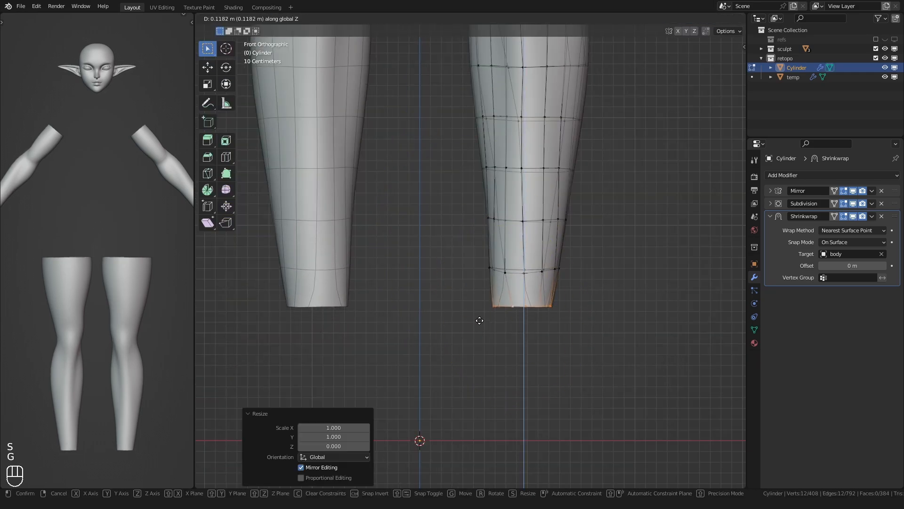
left_click(478, 319)
Relax the topology of the legs in Sculpt Mode with the Slide Relax brush at a 219 px radius.
key("ctrl+Tab")
left_click(506, 277)
scroll(497, 296, "down", 3)
key("f")
key("f")
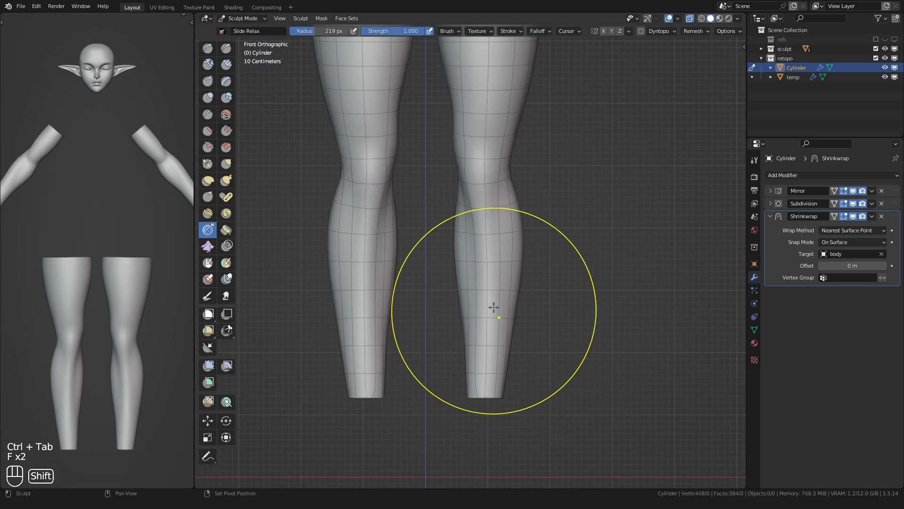
left_click(494, 307)
middle_click_drag(479, 204, 505, 156)
left_click_drag(505, 155, 498, 212, "shift")
mouse_move(494, 235)
middle_mouse_down("shift")
mouse_move(491, 208)
mouse_move(511, 222)
middle_mouse_up("shift")
middle_click_drag(487, 358, 486, 286, "shift")
left_click_drag(486, 285, 490, 383, "shift")
mouse_move(489, 202)
middle_mouse_down("shift")
mouse_move(491, 254)
mouse_move(484, 185)
middle_mouse_up("shift")
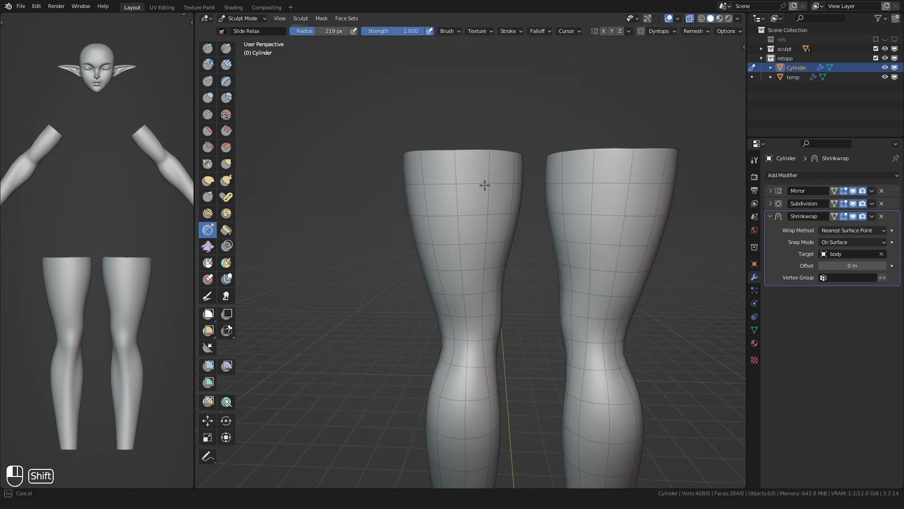
Flatten the edge loop at the upper end of the thigh to zero scale on Z in Edit Mode.
middle_click_drag(423, 216, 452, 245)
scroll(481, 283, "down", 2)
key("Tab")
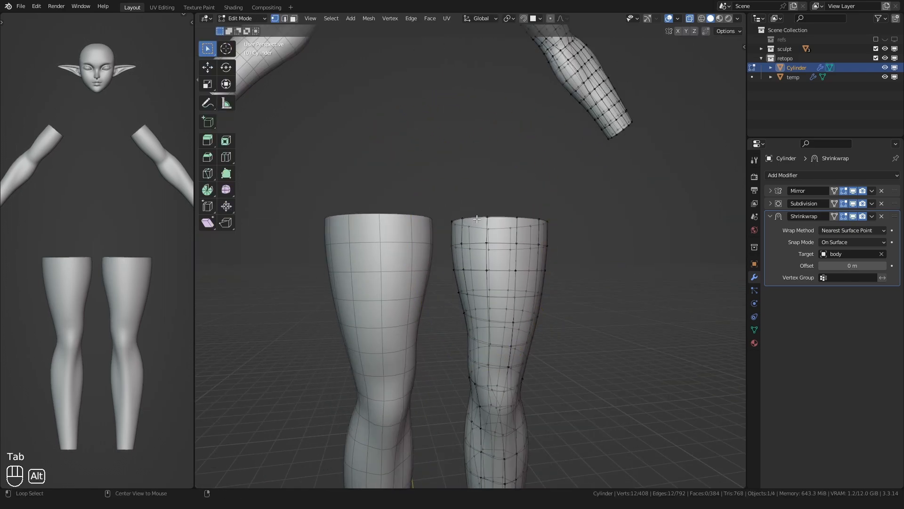
key("s")
key("z")
key("0")
left_click(448, 227)
Relax the thighs and the rest of the legs in Sculpt Mode with the Slide Relax brush at a 249 px radius.
key("ctrl+Tab")
left_click(485, 297)
key("f")
left_click(496, 294)
middle_click_drag(497, 295, 508, 400, "shift")
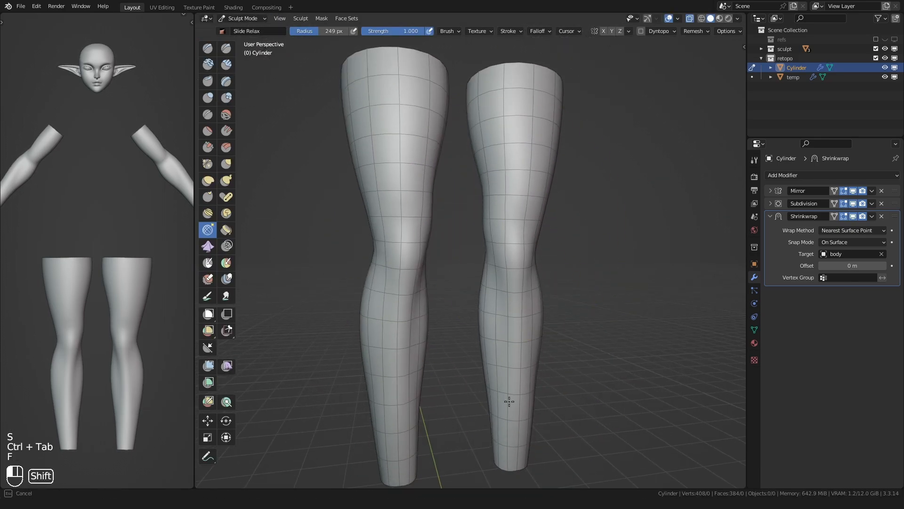
mouse_move(511, 360)
middle_mouse_down()
mouse_move(504, 389)
mouse_move(430, 262)
mouse_move(418, 176)
mouse_move(471, 282)
mouse_move(509, 298)
middle_mouse_up()
left_click_drag(621, 368, 629, 372, "shift")
mouse_move(628, 372)
middle_mouse_down()
mouse_move(509, 333)
mouse_move(424, 320)
mouse_move(487, 202)
middle_mouse_up()
Adjust the Slide Relax brush radius and relax the topology of the arms.
key("f")
left_click(414, 321)
left_click_drag(487, 202, 476, 214, "shift")
mouse_move(476, 213)
middle_mouse_down()
mouse_move(523, 193)
mouse_move(512, 278)
mouse_move(513, 269)
middle_mouse_up()
Duplicate the Shrinkwrap modifier, apply the copy, and continue relaxing the limbs with the brush at a 217 px radius.
key("shift+d")
key("ctrl+a")
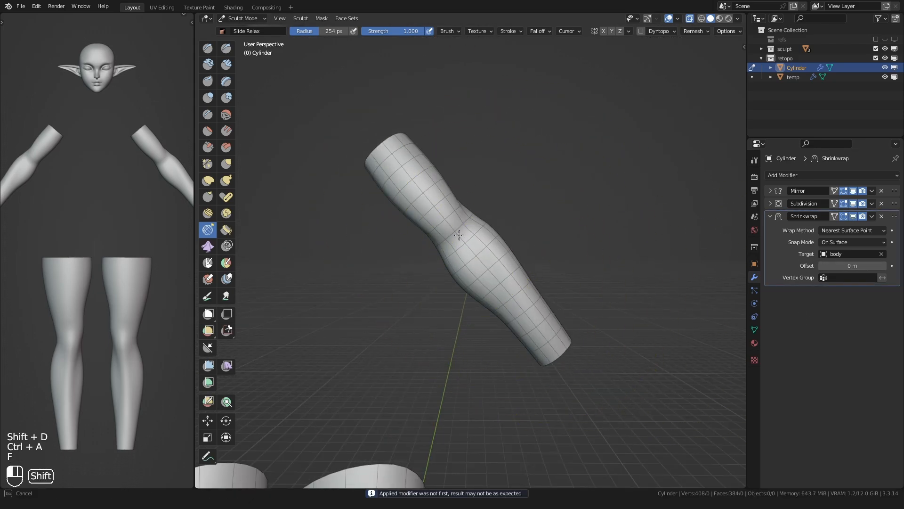
mouse_move(459, 235)
middle_mouse_down()
mouse_move(440, 307)
mouse_move(469, 259)
mouse_move(411, 384)
mouse_move(491, 309)
mouse_move(430, 378)
mouse_move(476, 312)
mouse_move(496, 397)
mouse_move(480, 238)
mouse_move(502, 169)
mouse_move(488, 276)
middle_mouse_up()
key("f")
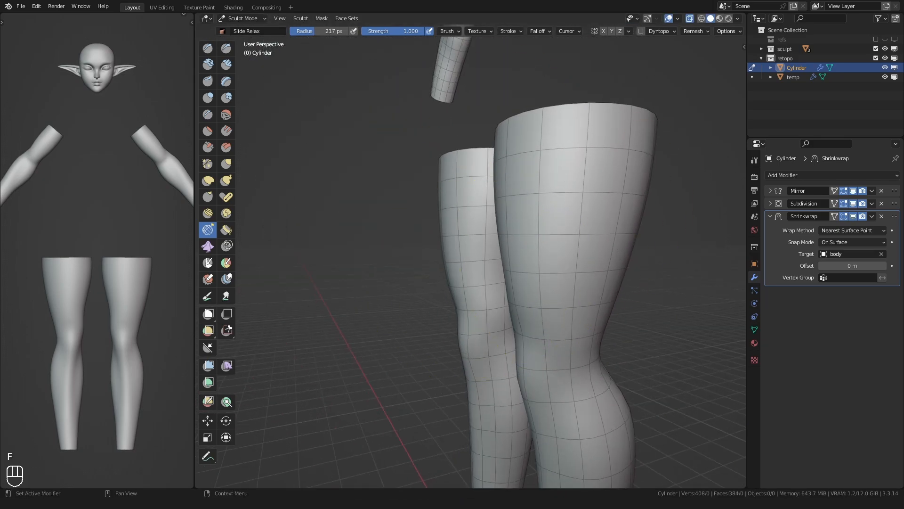
key("ctrl+z")
middle_click_drag(589, 218, 467, 203)
Return to Object Mode, unhide the body sculpt and select only the Cylinder limbs.
key("ctrl+Tab")
key("alt+h")
middle_click_drag(467, 203, 462, 250, "shift")
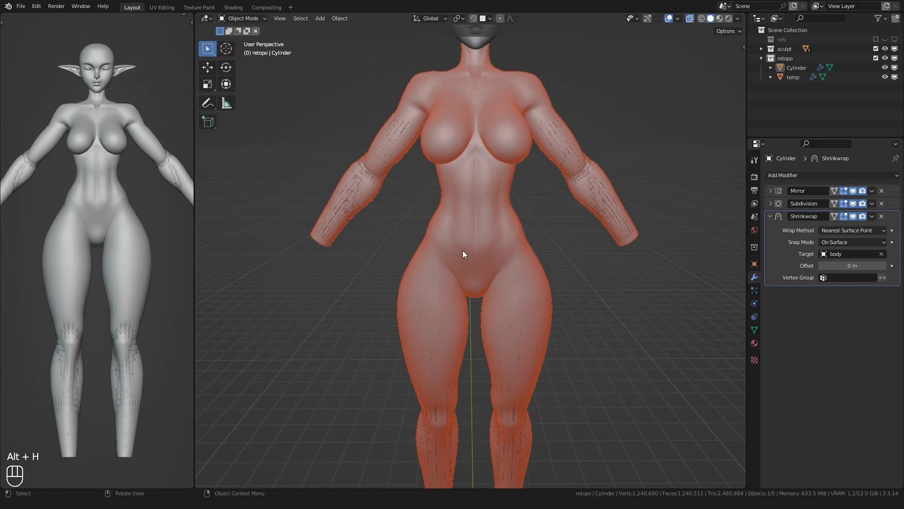
left_click(422, 222)
key("q")
middle_click_drag(422, 221, 387, 265, "shift")
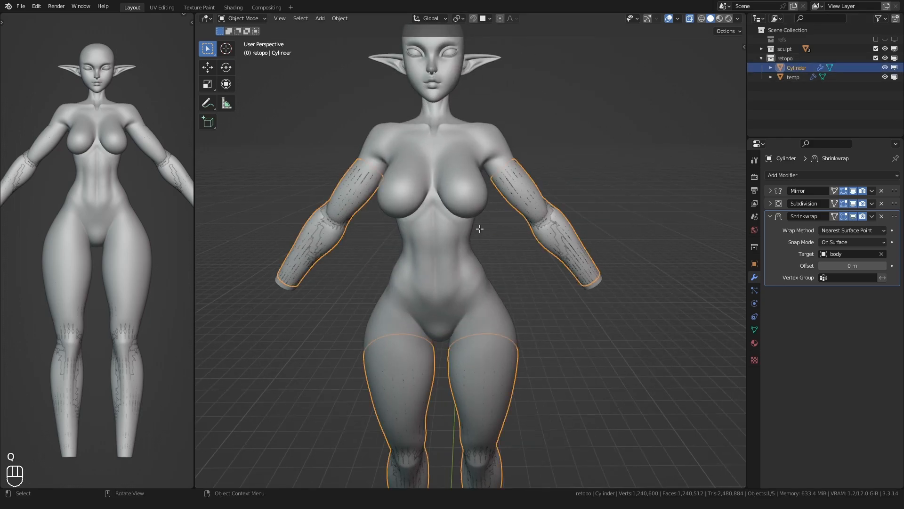
Duplicate one face from the upper arm mesh in Edit Mode and move the copy over to the breast.
key("Tab")
scroll(479, 228, "up", 6)
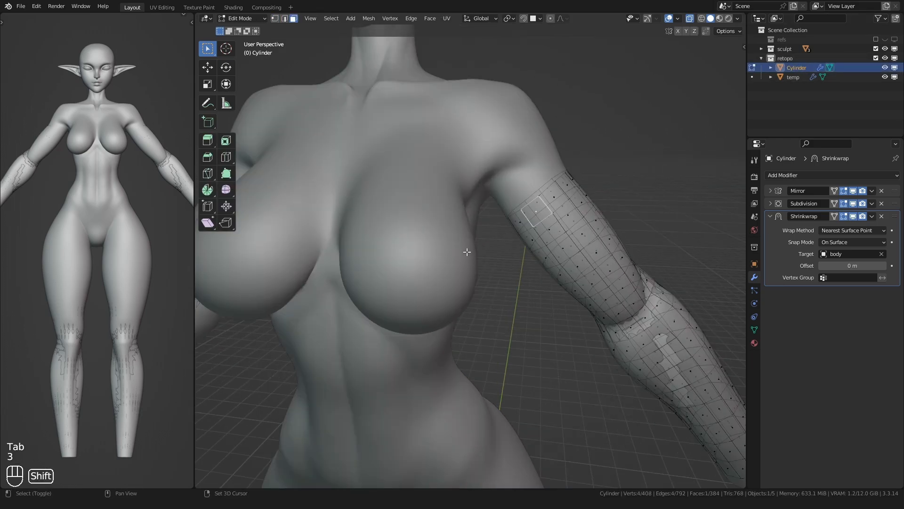
middle_click_drag(467, 252, 527, 238, "shift")
middle_click_drag(527, 238, 479, 242)
key("shift+d")
left_click(313, 257)
middle_click_drag(313, 257, 433, 255)
Enable snapping, move the duplicated face onto the breast surface and rotate it upright.
key("shift+Tab")
key("g")
left_click(434, 255)
scroll(433, 255, "up", 3)
key("r")
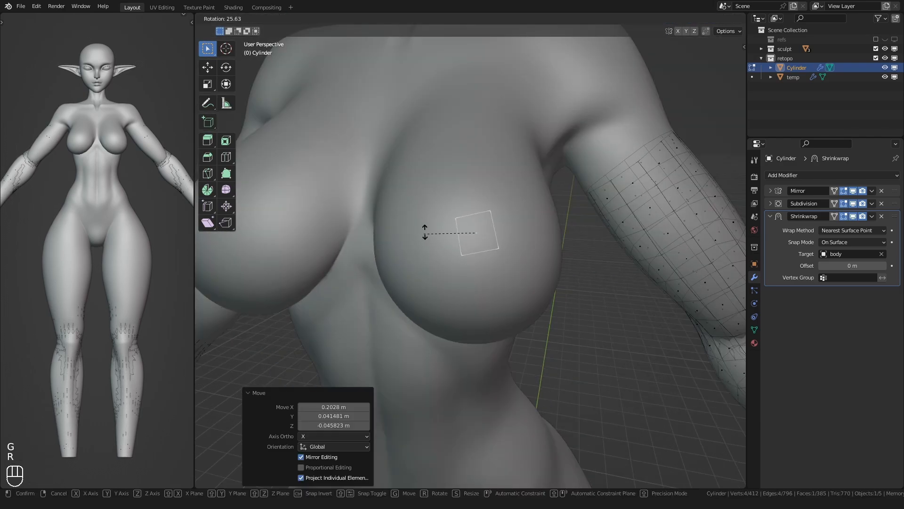
key("g")
left_click(418, 208)
Extrude the face's edges around the breast into a nearly closed ring of quads, undoing the misplaced faces.
key("2")
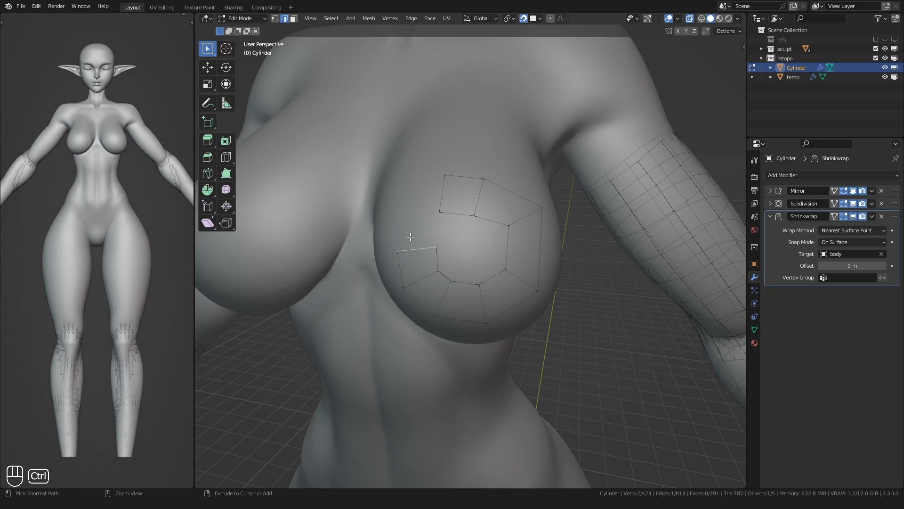
scroll(416, 209, "up", 3)
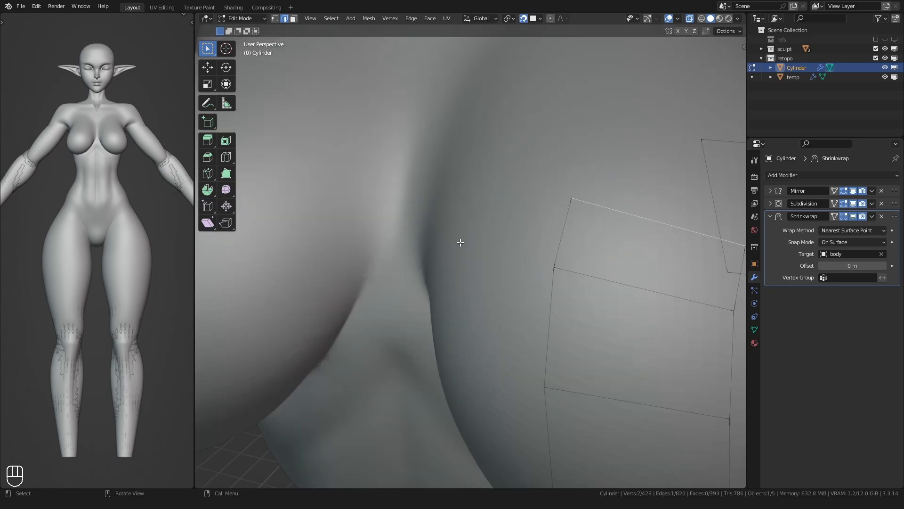
middle_click_drag(460, 242, 516, 255, "shift")
key("ctrl+z")
key("f")
middle_click_drag(586, 234, 482, 215, "shift")
key("ctrl+z")
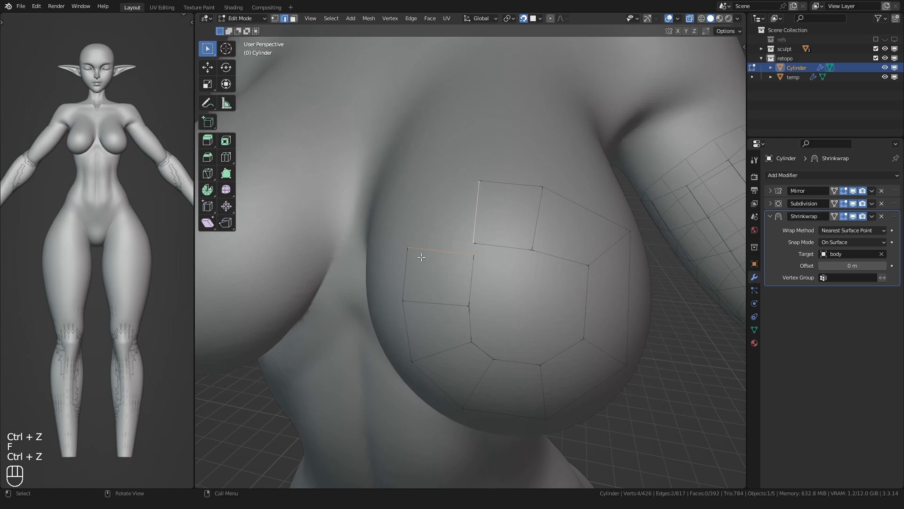
Move the ring's open end outward, fill the gap with faces and reposition the inner vertex to even out the ring.
key("g")
left_click(416, 208)
key("2")
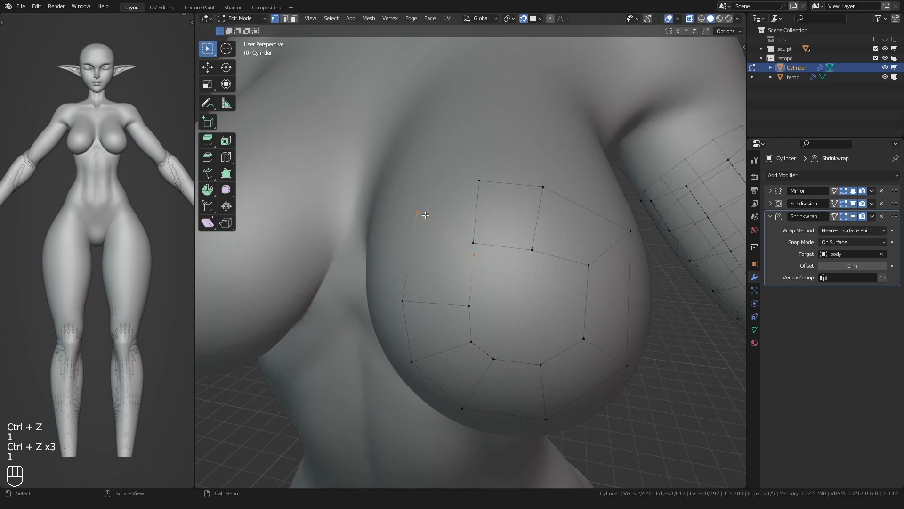
key("f")
key("1")
key("g")
key("g")
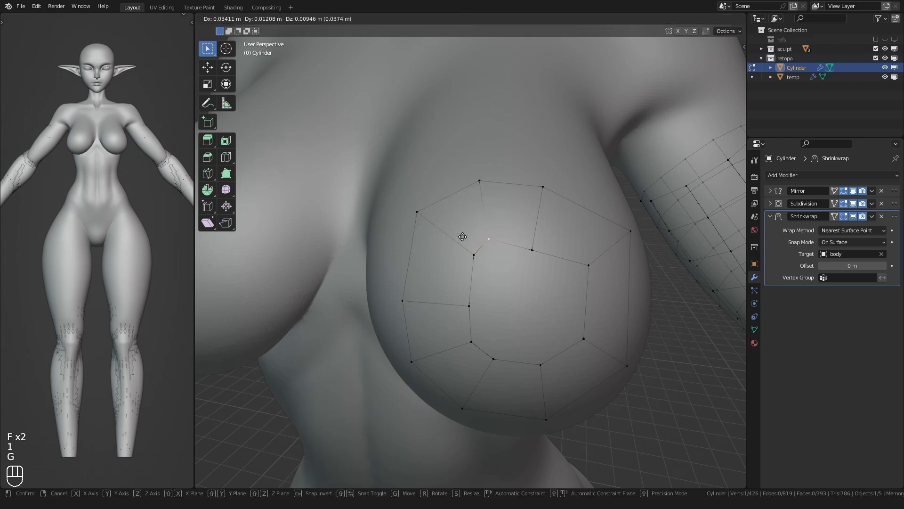
left_click(463, 236)
Add radial loop cuts through the lower, outer-side and upper outer segments of the breast ring.
scroll(453, 234, "down", 5)
left_click(453, 234, "alt")
scroll(453, 234, "up", 2)
key("ctrl+r")
key("ctrl+r")
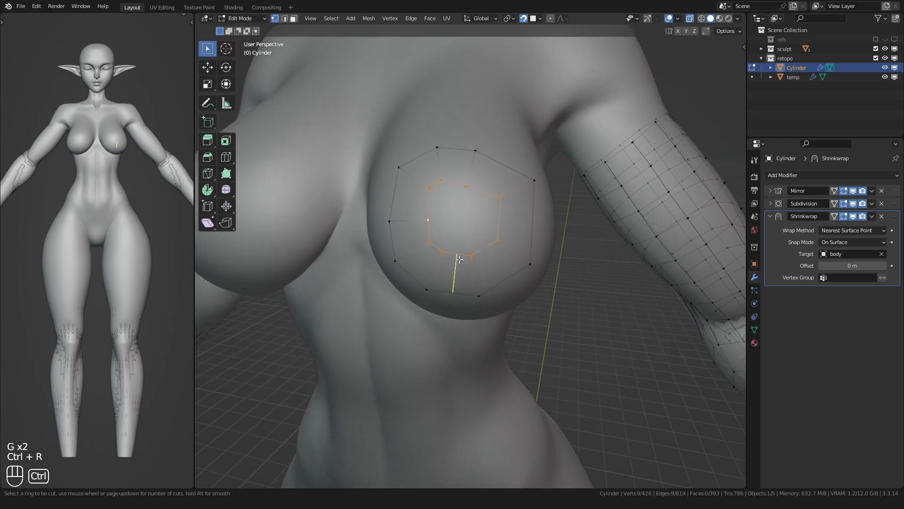
left_click(488, 255)
left_click(492, 244, "alt")
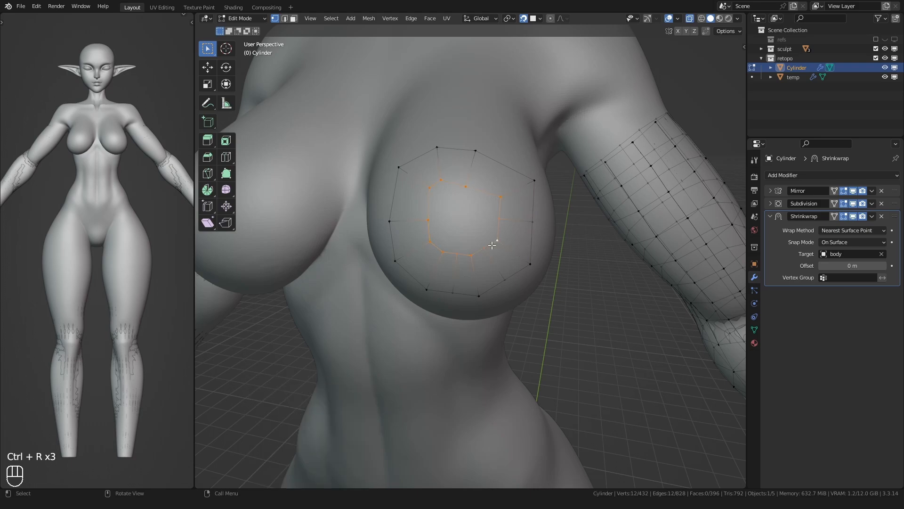
key("ctrl+r")
double_click(493, 181)
key("ctrl+r")
left_click(462, 166)
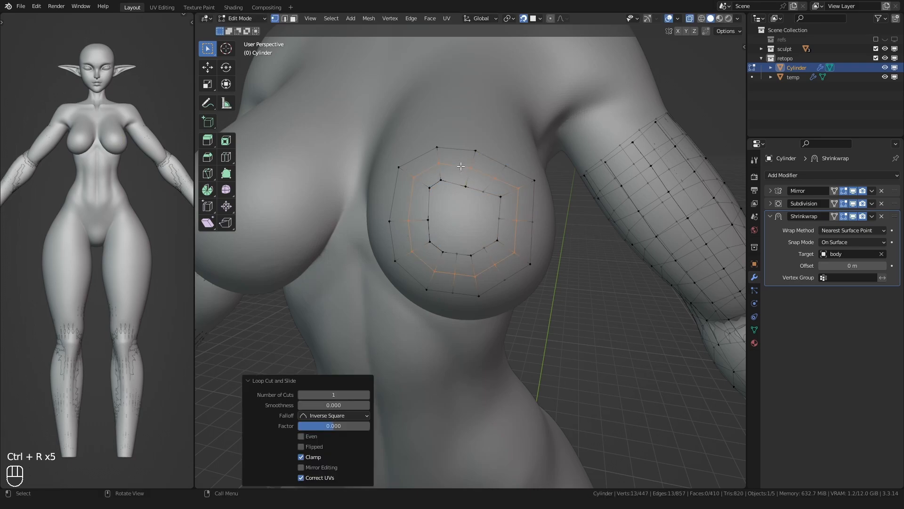
key("ctrl+z")
Add radial loop cuts through the upper and inner-side segments until the ring's inner loop has 16 vertices.
key("ctrl+r")
double_click(456, 182)
left_click(455, 183, "alt")
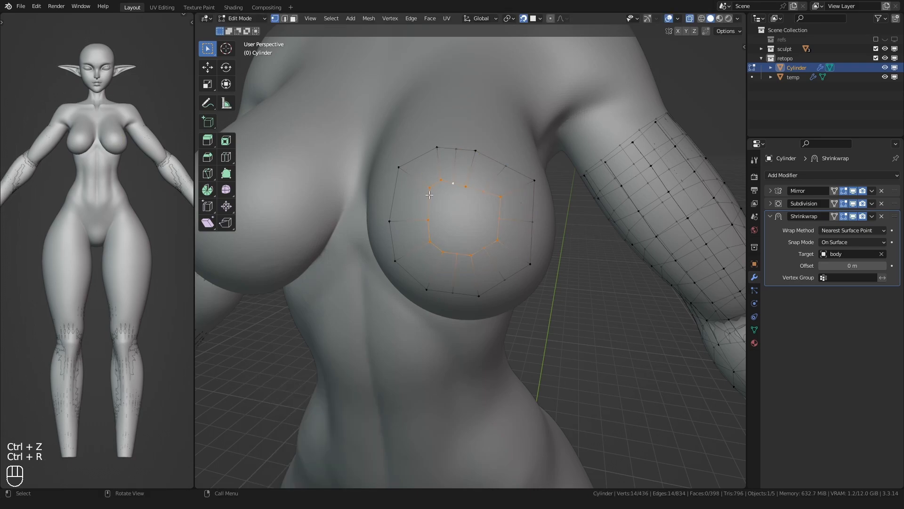
key("ctrl+r")
double_click(410, 207)
key("ctrl+z")
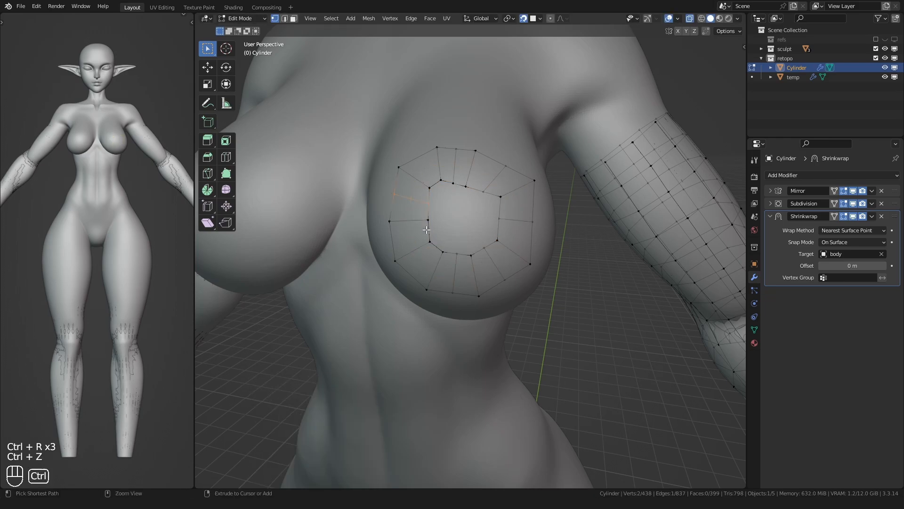
key("ctrl+r")
Round the ring's inner edge loop with LoopTools Circle and move it over the tip of the breast.
right_click(434, 208)
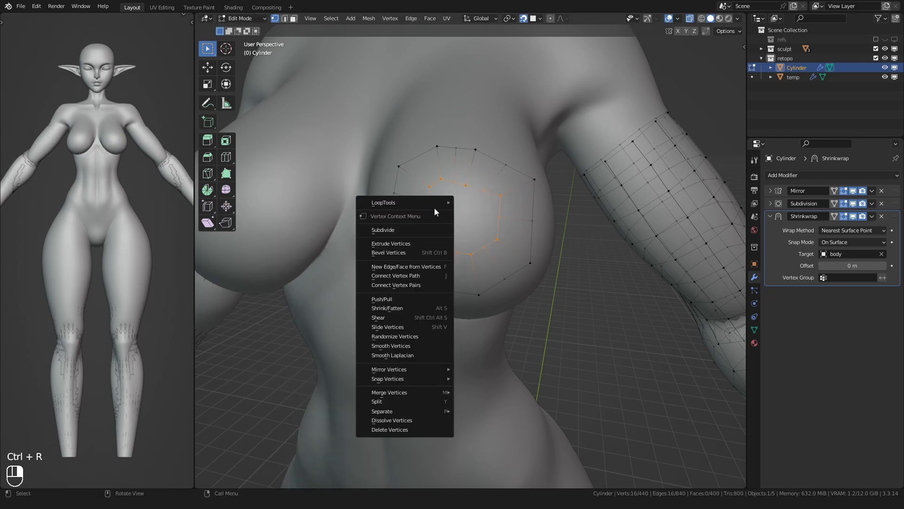
mouse_move(434, 203)
left_click(470, 210)
middle_click_drag(424, 221, 445, 216, "shift")
key("KP_Decimal")
key("g")
left_click(429, 218)
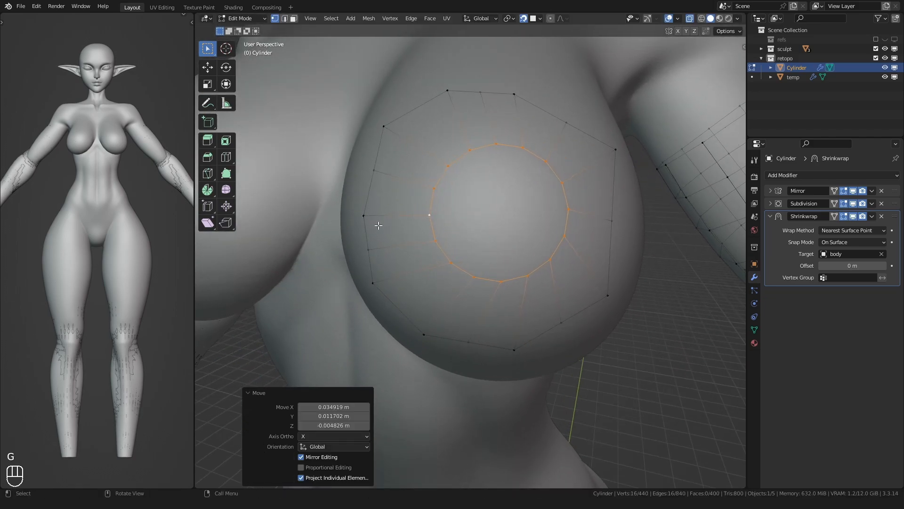
Slide the ring's outer edge loop onto the inner loop with a factor of 1 and scale it.
left_click(372, 206, "alt")
key("g")
key("g")
left_click(408, 234)
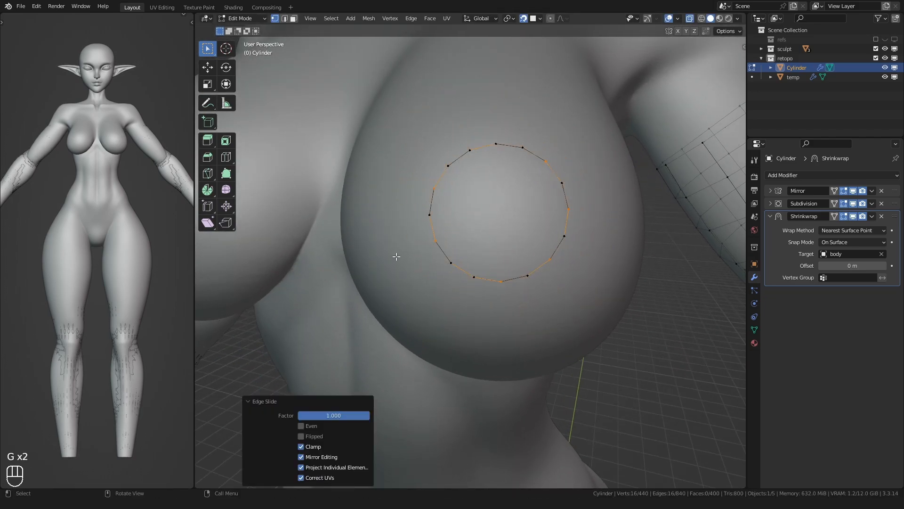
key("s")
left_click(331, 275)
Disable snapping, move the outer loop about 0.51 m back to the breast's base, scale it by 1.279 and shift it about 0.11 m.
scroll(360, 269, "down", 3)
key("shift+Tab")
middle_click_drag(400, 260, 387, 189)
mouse_move(387, 188)
middle_mouse_down("shift")
mouse_move(383, 233)
mouse_move(403, 182)
middle_mouse_up("shift")
key("g")
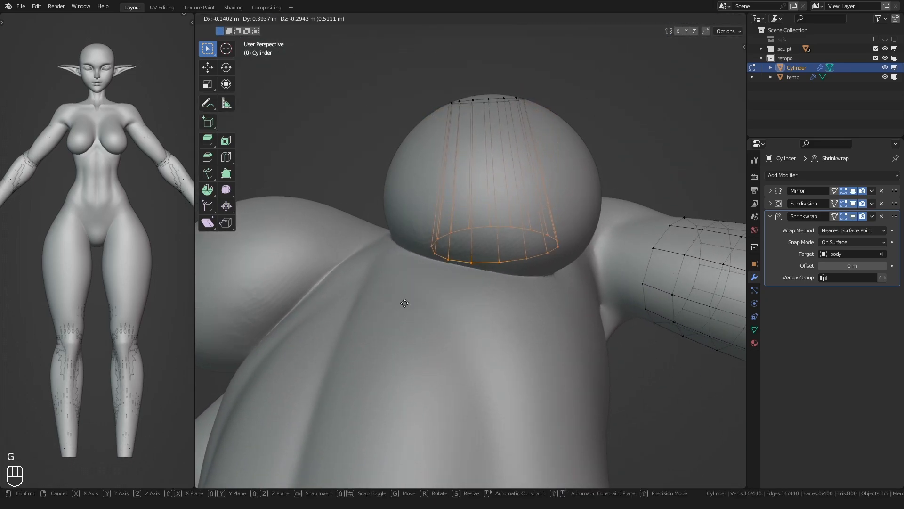
left_click(404, 303)
key("s")
left_click(369, 292)
middle_click_drag(370, 293, 387, 331)
key("g")
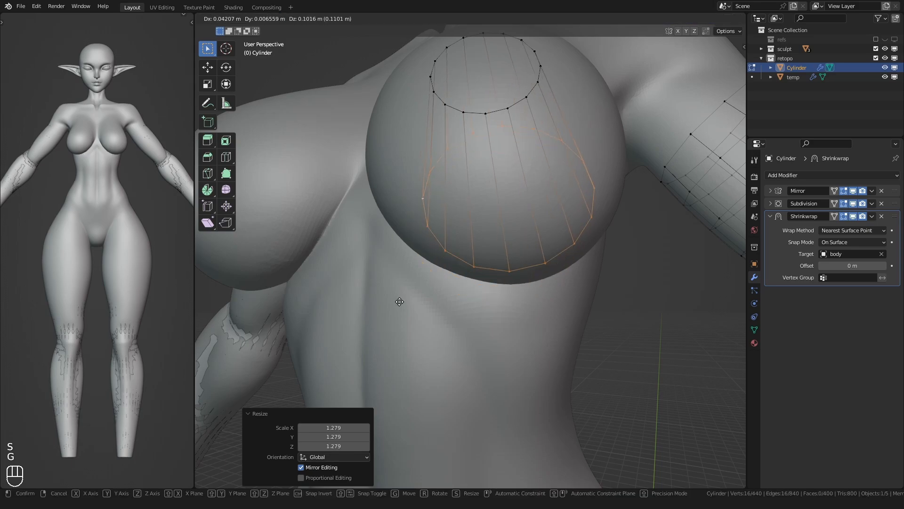
left_click(400, 302)
Assign the inner edge loop to a new vertex group and move it about 0.02 m toward the outer loop's centre.
scroll(409, 282, "down", 2)
middle_click_drag(419, 259, 421, 272, "shift")
middle_click_drag(421, 272, 424, 283)
scroll(424, 283, "up", 1)
left_click(430, 217, "alt")
right_click(433, 218)
mouse_move(433, 217)
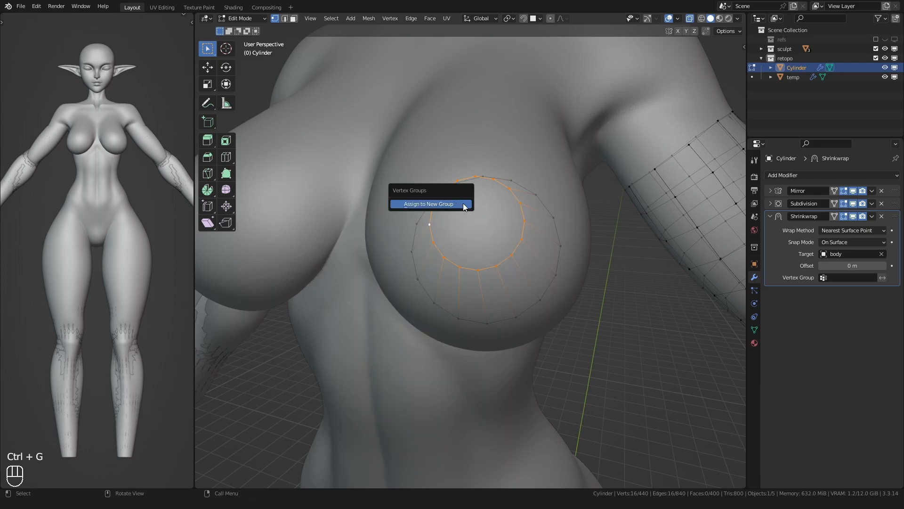
left_click(461, 204)
middle_click_drag(455, 220, 451, 224)
left_click(458, 228)
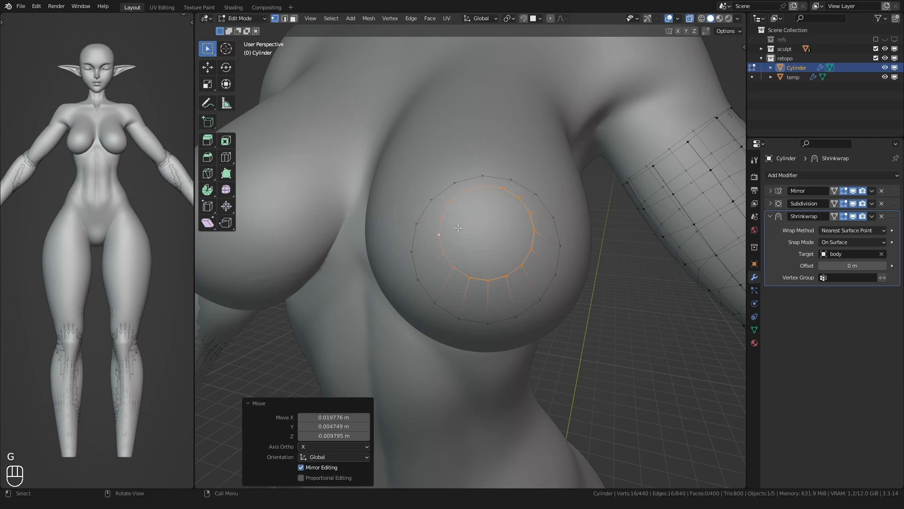
Close the inner loop with Grid Fill and set its span to 4.
key("ctrl+f")
left_click(448, 331)
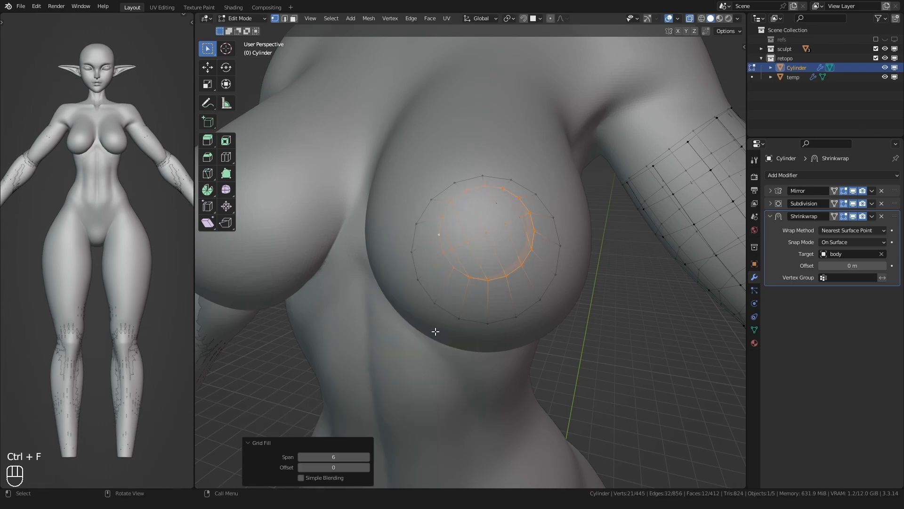
scroll(438, 299, "up", 2)
middle_click_drag(438, 298, 363, 445, "shift")
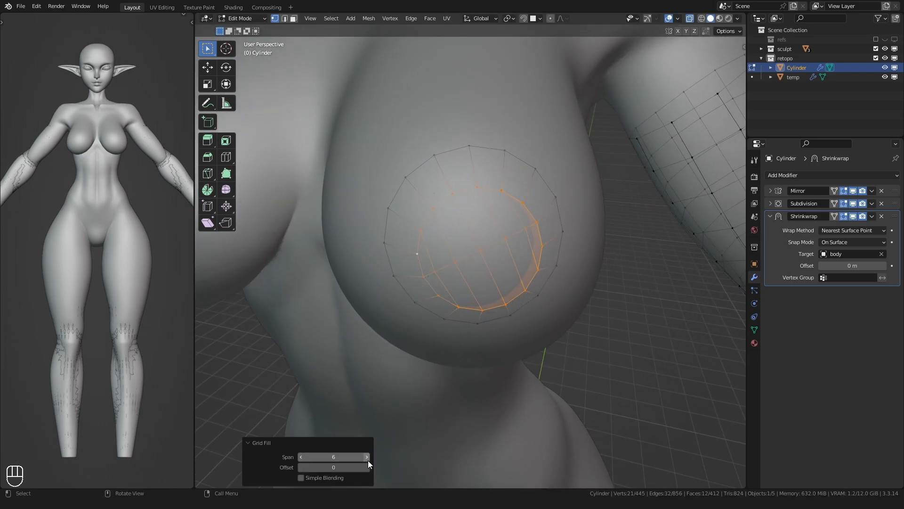
left_click(301, 456)
left_click(367, 456)
Rotate the grid-filled disc so its grid runs upright, enable snapping and move it onto the breast surface.
middle_click_drag(405, 358, 430, 315)
key("r")
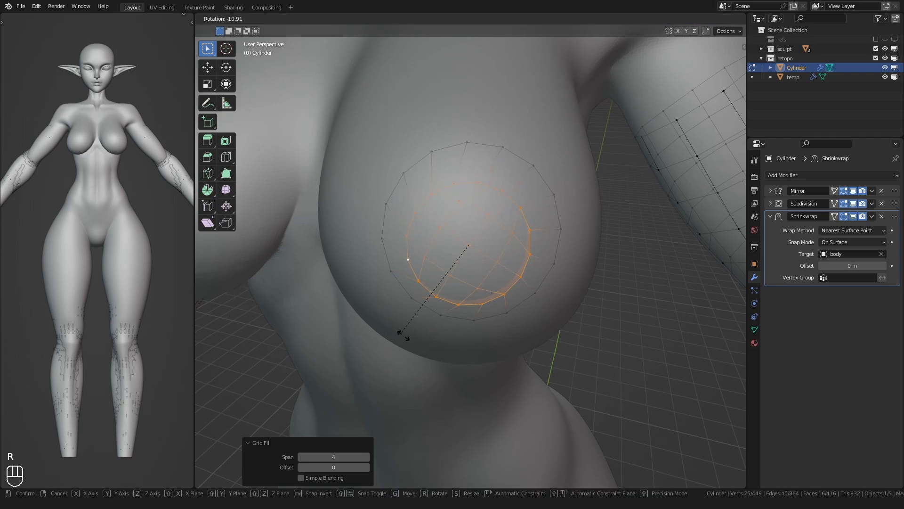
right_click(421, 315)
key("shift+Tab")
key("g")
left_click(402, 287)
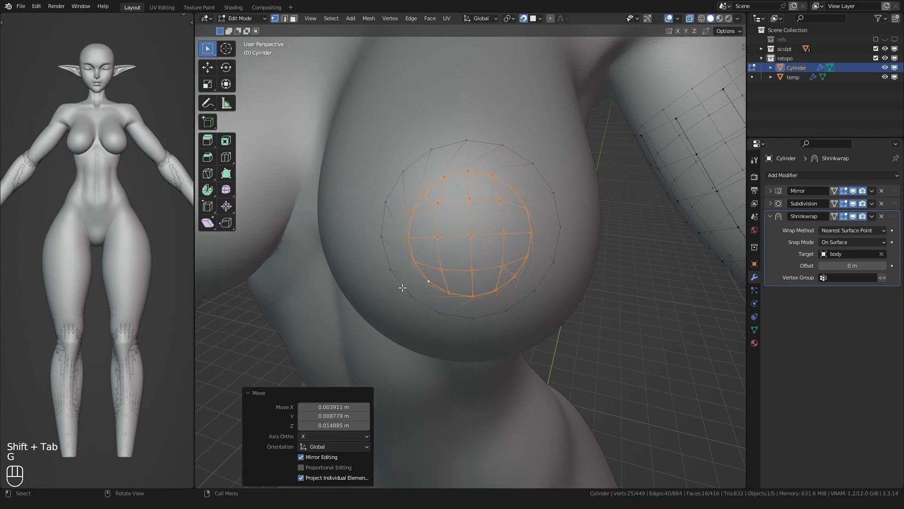
Disable snapping and edge-slide the breast ring's outer loop onto the grid-filled disc's rim with a factor of 1.
scroll(398, 287, "up", 1)
middle_click_drag(398, 287, 381, 245)
left_click(372, 287, "alt")
scroll(375, 287, "down", 4)
key("shift+Tab")
key("g")
key("g")
left_click(396, 201)
Move the outer loop back from the disc toward the chest and scale it up.
middle_click_drag(396, 214, 387, 193)
key("g")
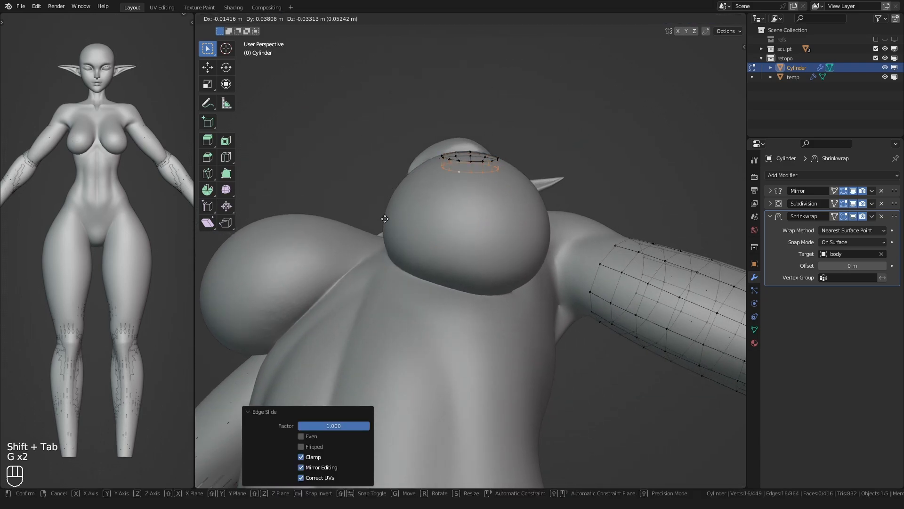
left_click(382, 251)
key("s")
left_click(346, 270)
Readjust the outer loop's position and size so it roughly encircles the breast.
middle_click_drag(349, 266, 375, 301)
middle_click_drag(376, 302, 397, 276, "shift")
key("g")
left_click(384, 283)
key("s")
left_click(346, 308)
key("s")
key("g")
left_click(344, 307)
Enable snapping and move the outer loop's lowest vertex onto the crease under the breast.
left_click(460, 268)
middle_click_drag(461, 276, 469, 189)
key("shift+Tab")
key("g")
left_click(470, 262)
Snap the neighbouring outer-loop vertices onto the crease along the breast's lower outer side.
middle_click_drag(504, 224, 491, 212)
left_click(485, 150)
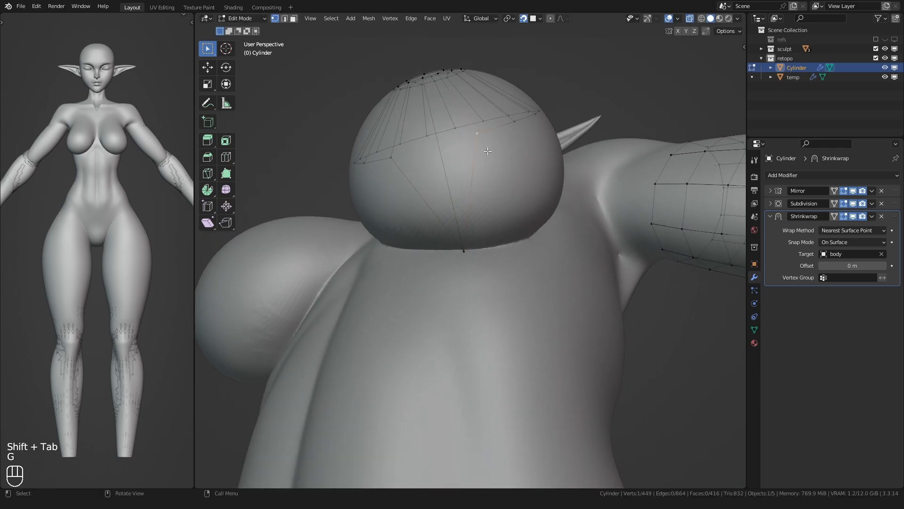
middle_click_drag(485, 151, 460, 174)
key("g")
left_click(521, 245)
middle_click_drag(521, 244, 427, 193)
key("g")
left_click(479, 203)
Move the next outer-loop vertices up the breast's outer crease toward the armpit.
left_click(466, 153)
middle_click_drag(466, 153, 437, 153)
key("g")
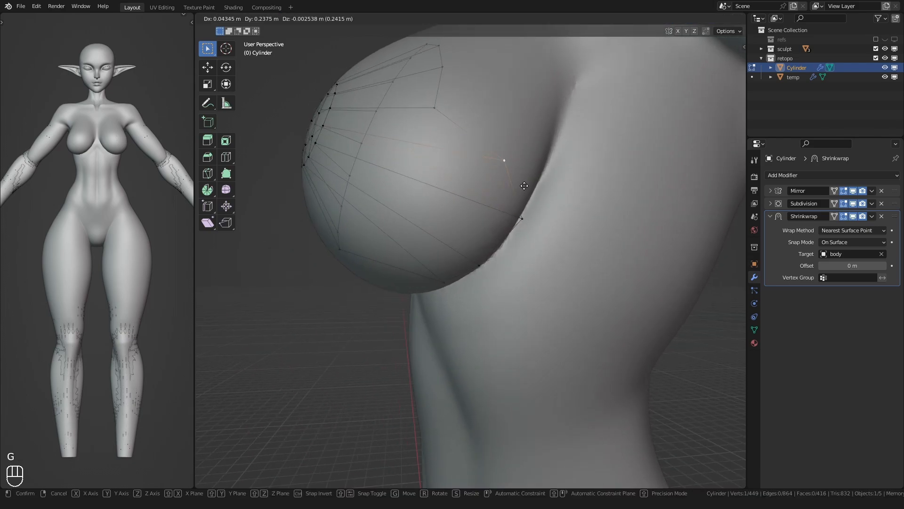
left_click(498, 187)
middle_click_drag(498, 188, 414, 206)
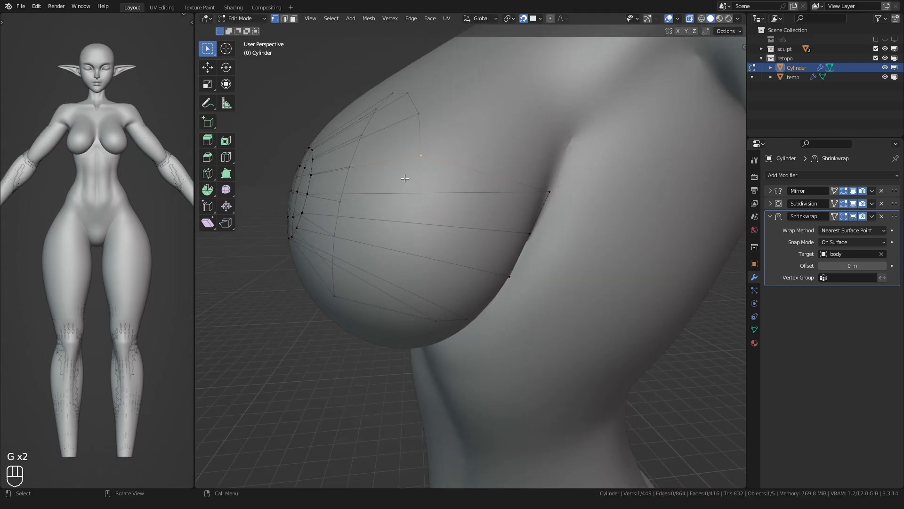
key("g")
left_click(541, 165)
Place the upper outer vertices of the loop on the body where the breast meets the armpit.
middle_click_drag(542, 165, 561, 172)
left_click(452, 193)
mouse_move(452, 193)
middle_mouse_down()
mouse_move(459, 207)
mouse_move(436, 222)
mouse_move(454, 207)
middle_mouse_up()
key("g")
left_click(546, 143)
key("g")
left_click(476, 123)
Snap the outer loop's top vertices onto the breast's upper boundary below the collarbone.
left_click(433, 216)
key("g")
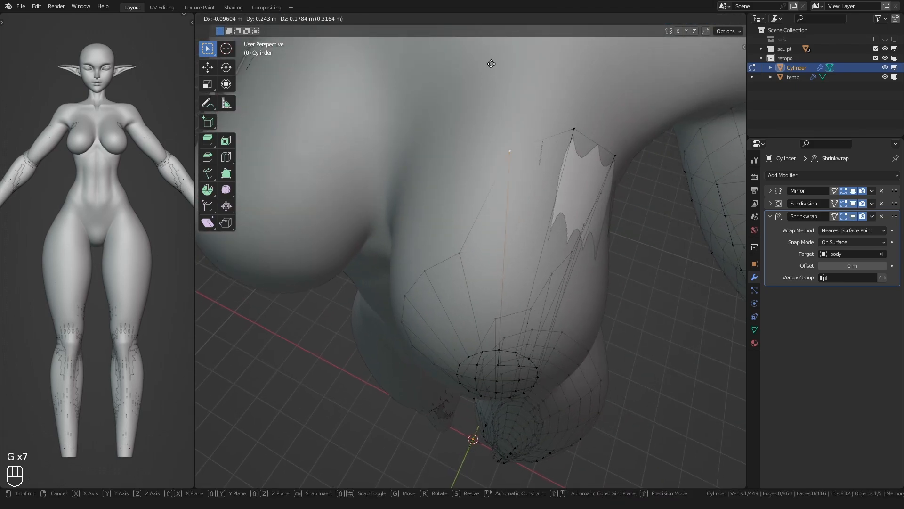
left_click(490, 63)
key("g")
left_click(459, 148)
left_click(457, 169)
Position the loop's upper inner vertices along the breast boundary toward the cleavage.
middle_click_drag(458, 147, 474, 182)
key("g")
left_click(394, 117)
key("g")
left_click(405, 184)
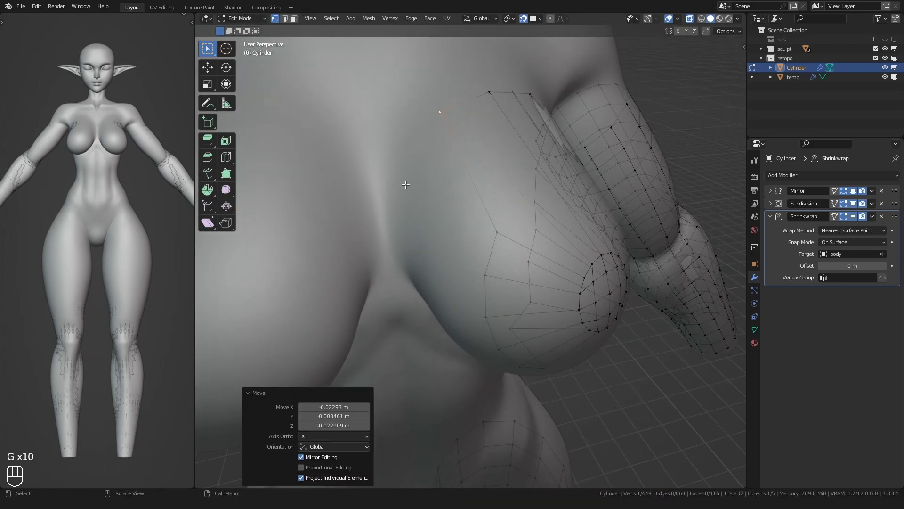
key("g")
left_click(375, 145)
Move the loop's inner side vertices onto the breast's edge down along the cleavage.
middle_click_drag(471, 236, 455, 279)
left_click(490, 222)
key("g")
left_click(435, 167)
key("g")
key("g")
Snap the remaining lower inner vertices of the loop onto the crease under the breast.
middle_click_drag(499, 228, 485, 283)
key("g")
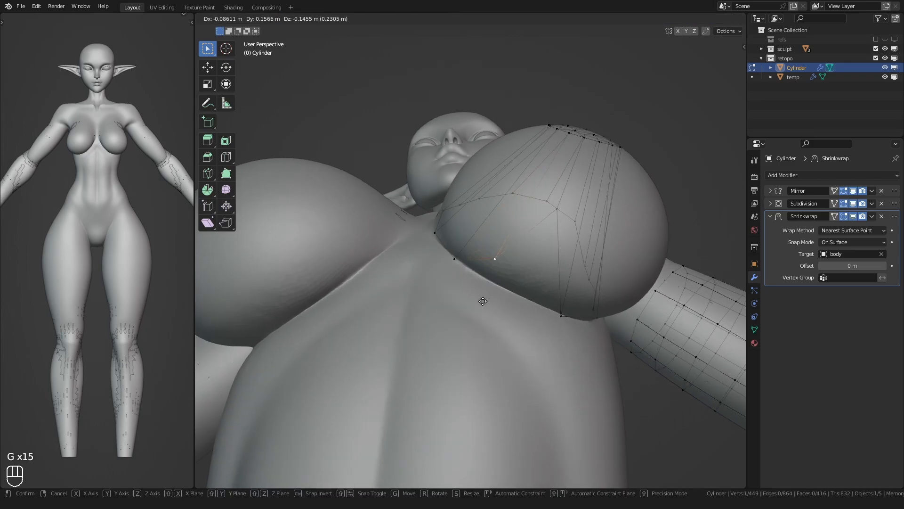
left_click(476, 321)
middle_click_drag(476, 321, 461, 315)
left_click(530, 200)
key("g")
left_click(503, 301)
Add five evenly spaced loop cuts between the breast's central grid and its outer boundary loop.
middle_click_drag(517, 207, 497, 259)
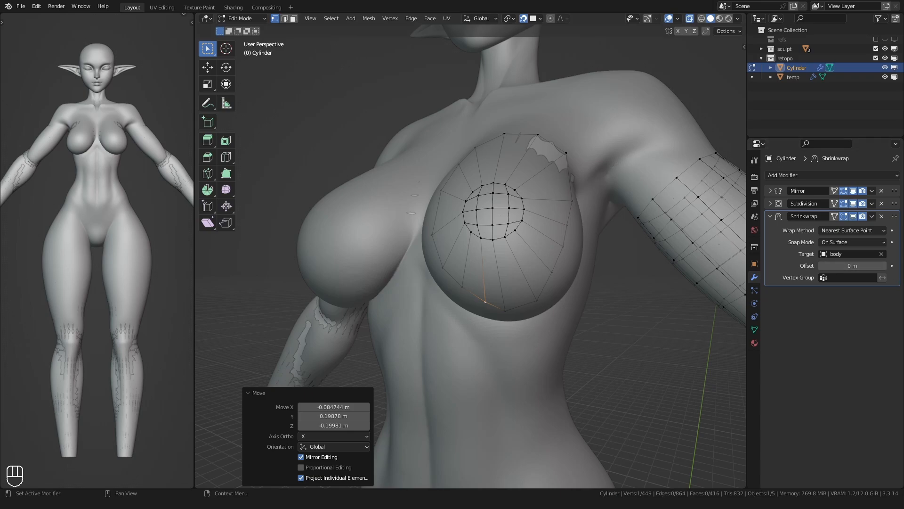
middle_click_drag(497, 259, 482, 228)
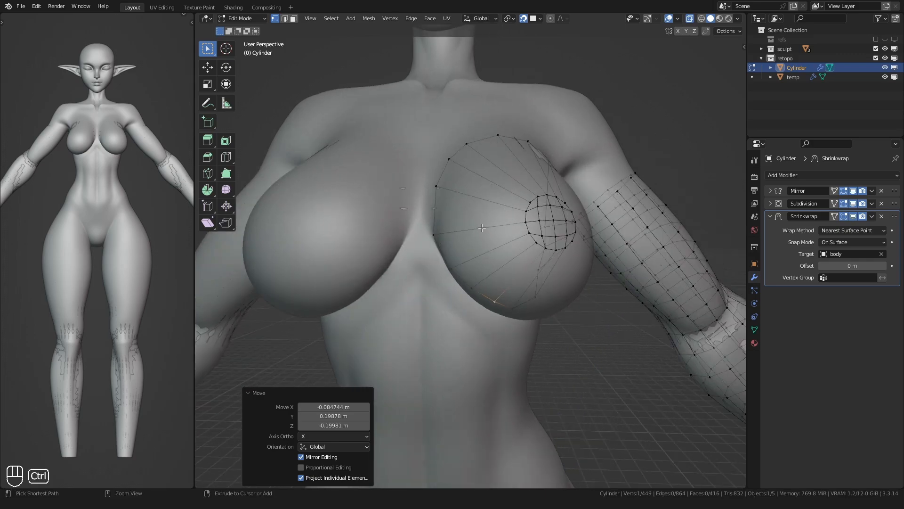
left_click(494, 301)
right_click(494, 301)
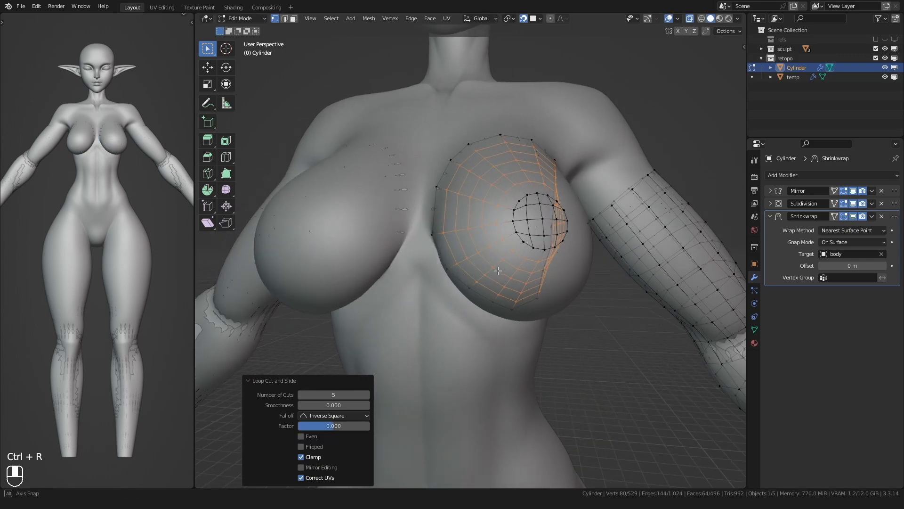
middle_click_drag(494, 301, 531, 281)
Leave Edit Mode, duplicate the Shrinkwrap modifier and apply the copy to project the new loops onto the body.
key("Tab")
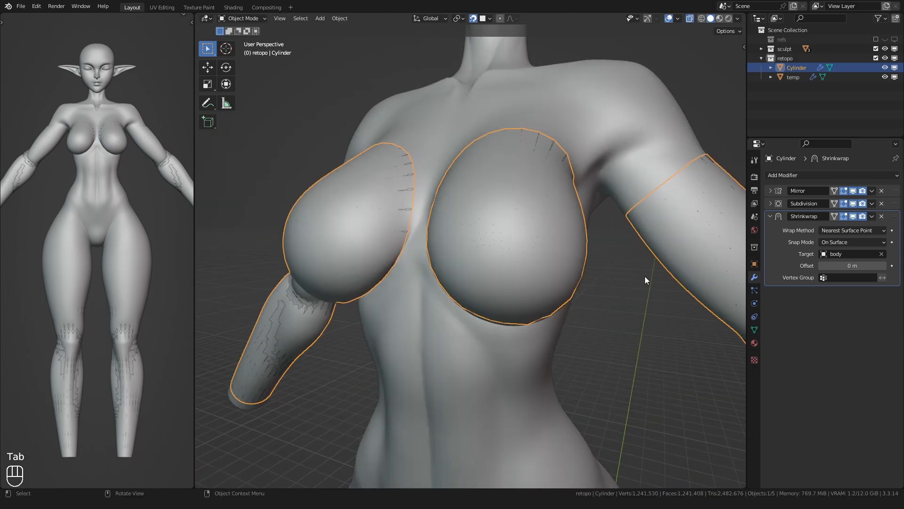
key("shift+d")
key("ctrl+a")
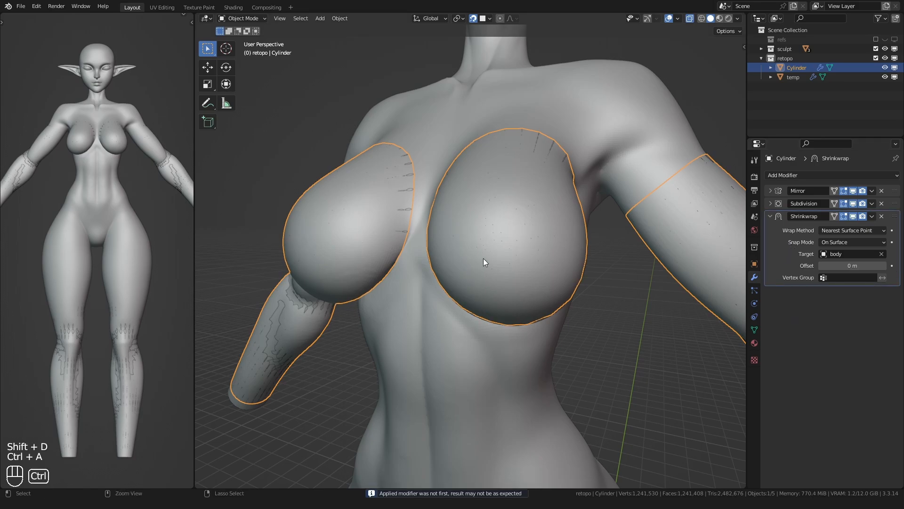
Switch the retopo mesh to Sculpt Mode with the sculpt collection hidden in viewports and the wireframe displayed.
key("ctrl+Tab")
key("q")
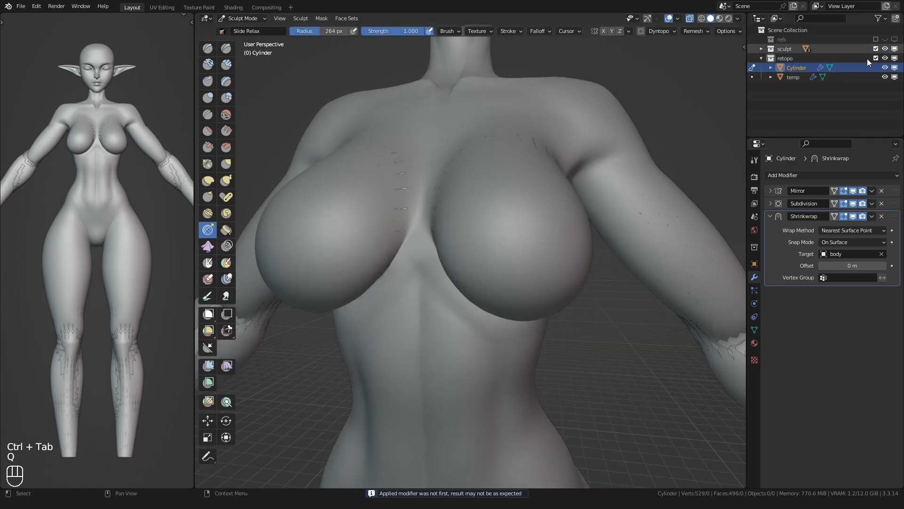
left_click(894, 49)
key("q")
left_click(448, 267)
Even out the breast topology with the Slide Relax brush, adjusting the brush radius down to 212 px.
scroll(450, 264, "up", 2)
key("f")
left_click(578, 258)
scroll(484, 235, "down", 2)
mouse_move(503, 200)
middle_mouse_down()
mouse_move(471, 259)
mouse_move(476, 217)
mouse_move(506, 249)
mouse_move(471, 212)
mouse_move(479, 182)
mouse_move(552, 167)
middle_mouse_up()
left_click_drag(545, 284, 491, 268, "shift")
key("f")
mouse_move(490, 269)
middle_mouse_down()
mouse_move(454, 278)
mouse_move(464, 212)
mouse_move(458, 259)
mouse_move(507, 259)
mouse_move(462, 262)
mouse_move(477, 184)
mouse_move(473, 262)
mouse_move(464, 271)
mouse_move(460, 190)
mouse_move(472, 164)
mouse_move(460, 212)
mouse_move(425, 228)
mouse_move(478, 247)
mouse_move(472, 204)
mouse_move(527, 202)
mouse_move(503, 242)
mouse_move(454, 245)
mouse_move(460, 277)
mouse_move(473, 266)
mouse_move(436, 292)
middle_mouse_up()
left_click(454, 278)
key("f")
key("f")
left_click(447, 265)
key("f")
left_click(430, 239)
scroll(490, 282, "up", 2)
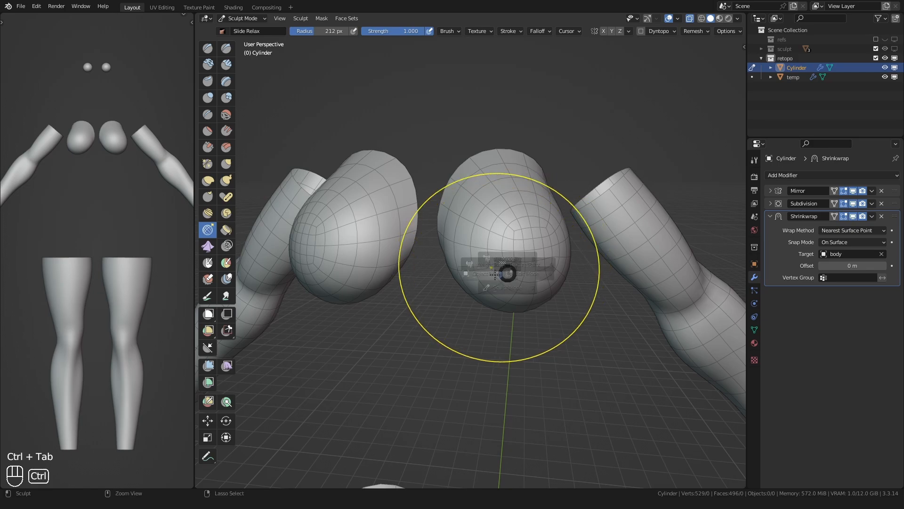
Leave Sculpt Mode, show the sculpt collection again and open the retopo mesh in Edit Mode with face selection.
left_click(471, 273)
scroll(455, 269, "down", 3)
left_click(481, 267)
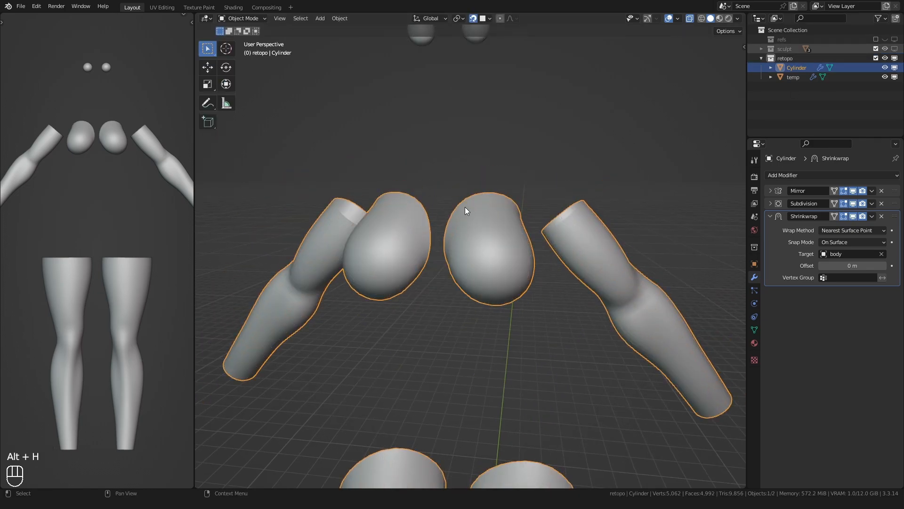
key("Tab")
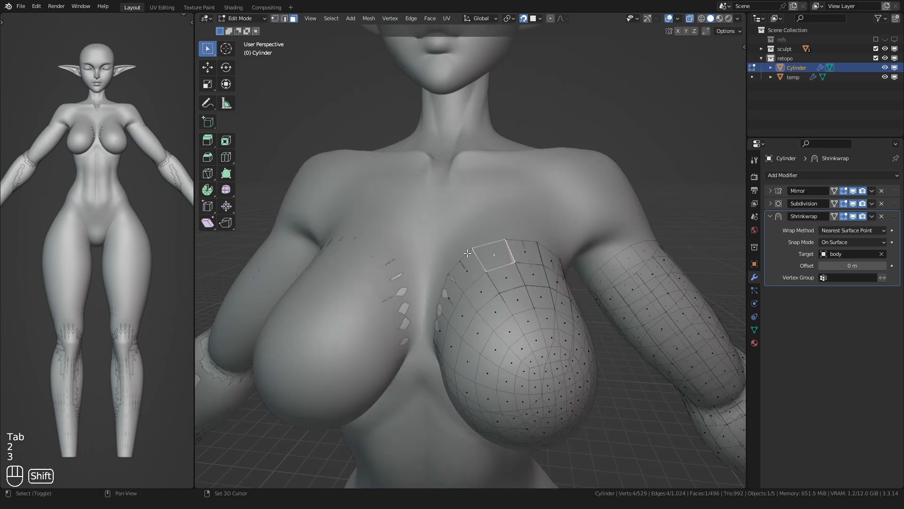
Duplicate a face from the breast's top edge and place it about 0.84 m higher at the front of the neck.
middle_click_drag(467, 253, 452, 283, "shift")
key("shift+d")
left_click(471, 211)
scroll(416, 263, "up", 3)
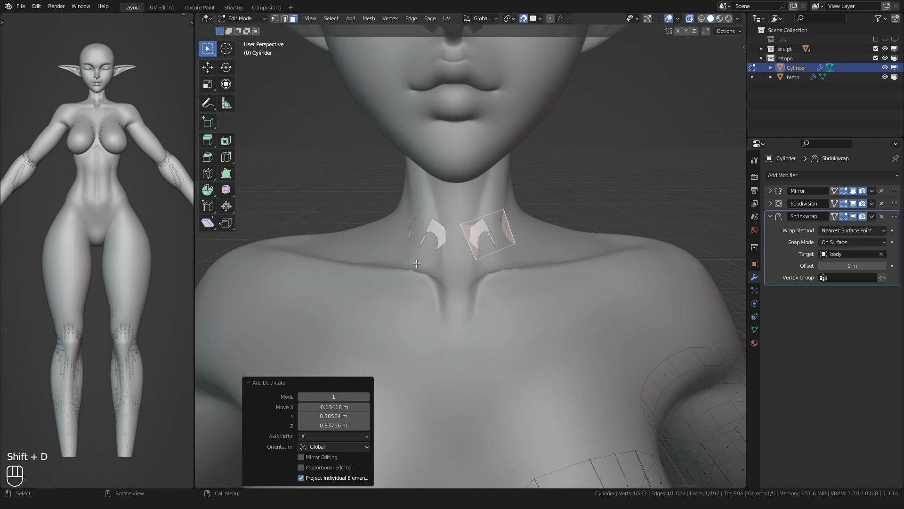
left_click(393, 240)
Extrude the neck face's outer edge twice to run a strip around the side of the neck base.
key("2")
left_click(498, 236)
middle_click_drag(501, 237, 445, 257)
key("e")
left_click(464, 250)
key("e")
left_click(518, 250)
Continue extruding the strip around the back of the neck, rotating its end edge to follow the neck base.
middle_click_drag(518, 249, 419, 261)
key("r")
left_click(439, 296)
key("e")
left_click(410, 266)
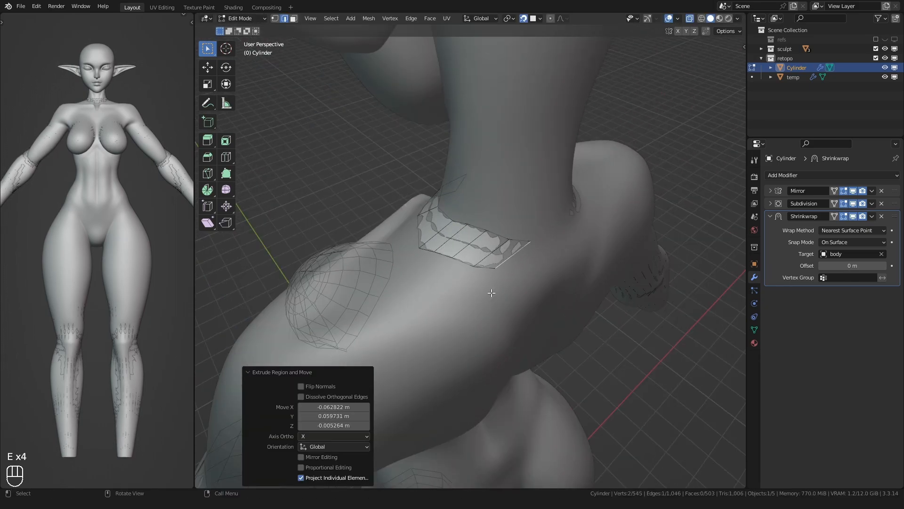
middle_click_drag(492, 293, 422, 301)
key("r")
left_click(452, 290)
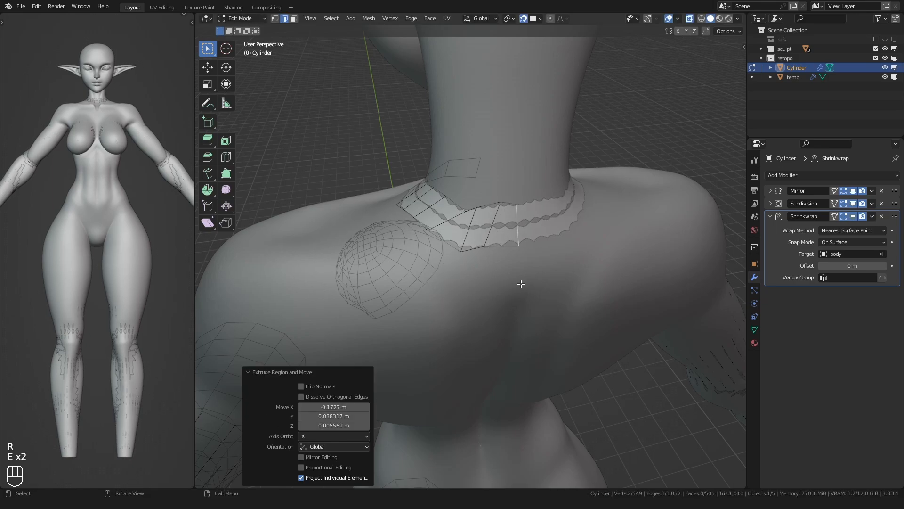
Add single crosswise loop cuts to the wider faces of the neck strip in vertex selection mode.
key("1")
left_click(470, 210, "alt")
middle_click_drag(471, 221, 508, 235)
middle_click_drag(437, 226, 499, 221, "shift")
middle_click_drag(452, 226, 504, 227)
key("ctrl+r")
left_click(490, 226)
key("ctrl+r")
key("ctrl+r")
left_click(532, 225)
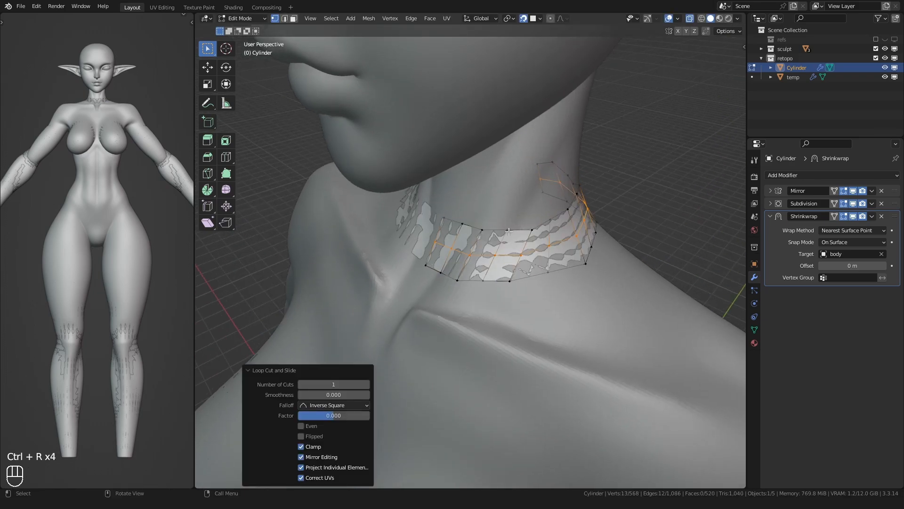
key("ctrl+z")
Divide the remaining wide faces of the neck strip with additional crosswise loop cuts.
key("ctrl+r")
key("ctrl+r")
left_click(521, 229)
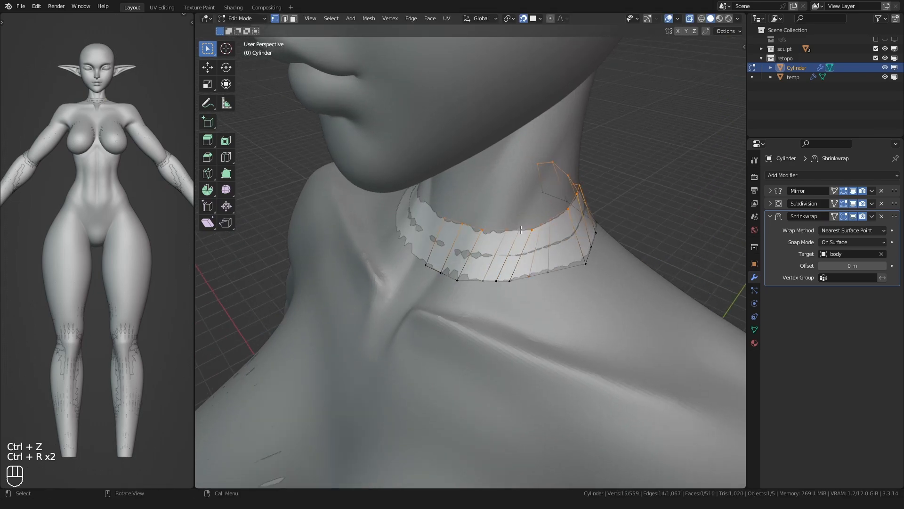
middle_click_drag(522, 230, 461, 229)
key("ctrl+r")
Disable snapping and flatten the neck strip's upper edge loop by scaling it to 0 along Z.
left_click(572, 234, "alt")
scroll(558, 239, "down", 3)
key("shift+Tab")
middle_click_drag(339, 236, 422, 249)
key("s")
key("z")
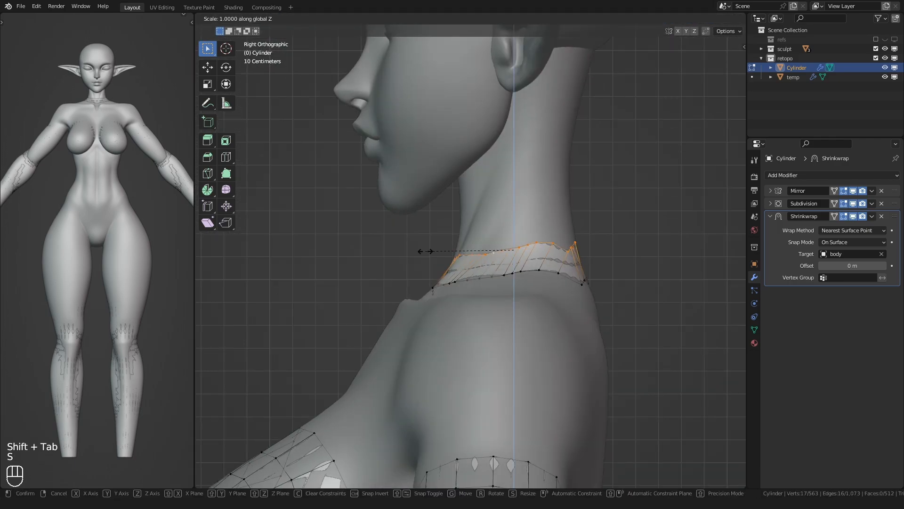
key("0")
left_click(424, 254)
Raise the flattened upper edge loop along Z to just below the chin.
scroll(425, 254, "up", 1)
key("g")
key("z")
left_click(433, 207)
Flatten the neck strip's lower edge loop by scaling it to 0 along Z, and raise it along Z.
left_click(472, 285, "alt")
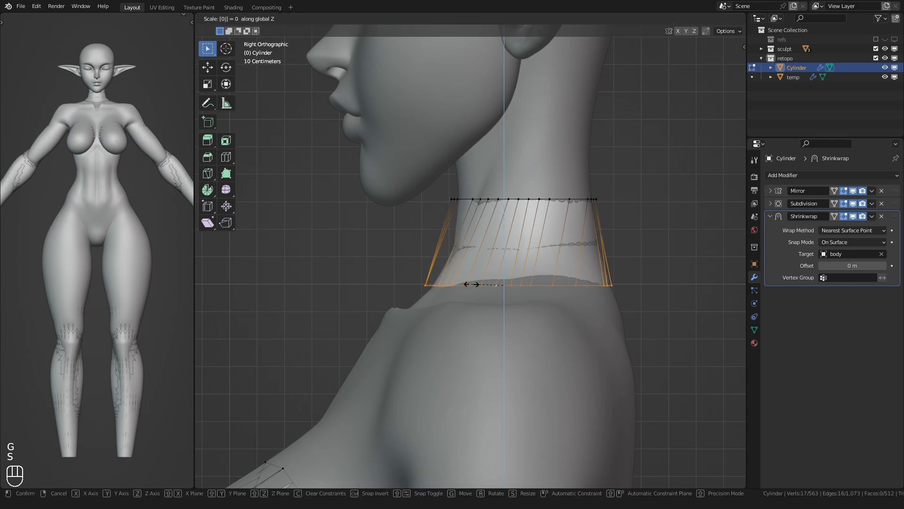
left_click(472, 284)
key("g")
key("z")
left_click(473, 256)
Raise the neck strip's upper edge loop 0.5936 m along Z to ear level.
left_click(494, 203, "alt")
middle_click_drag(500, 206, 466, 253, "shift")
key("g")
key("z")
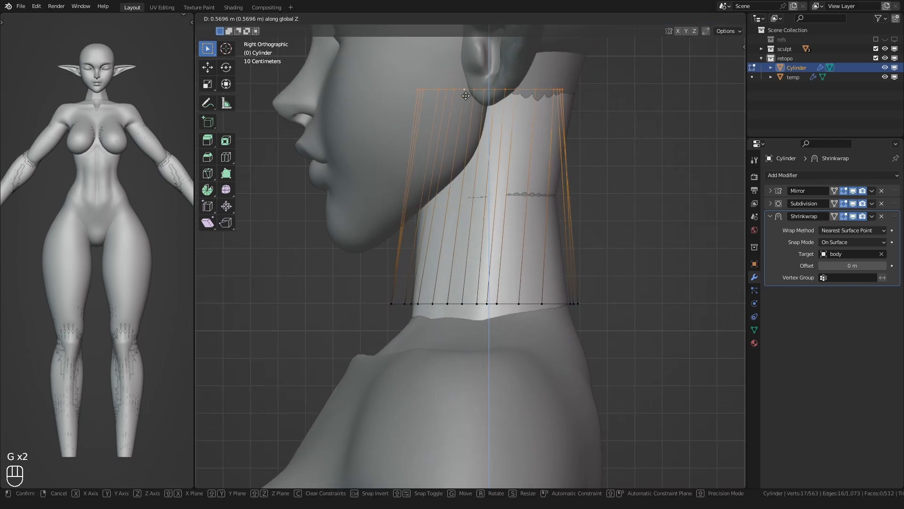
left_click(466, 94)
middle_click_drag(428, 148, 437, 169, "shift")
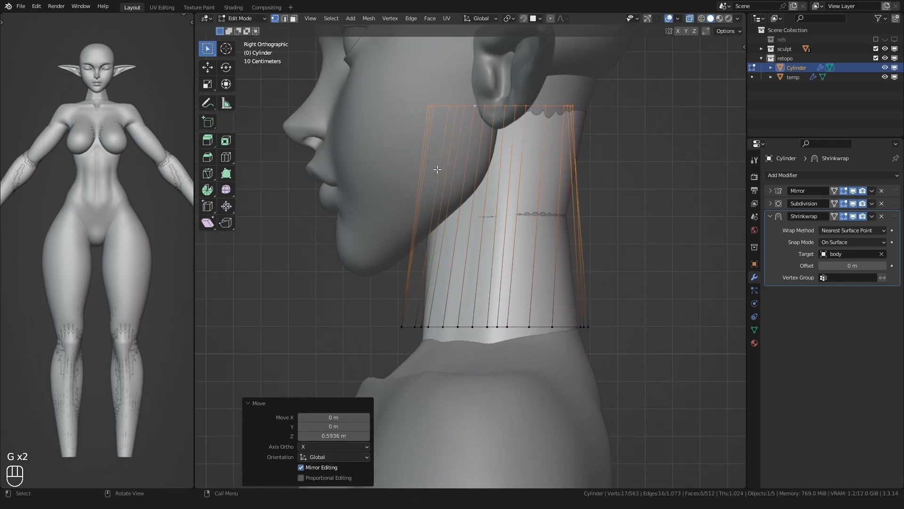
left_click(451, 145)
Lower the neck strip's bottom edge loop 0.04289 m along Z towards the shoulders.
middle_click_drag(434, 336, 442, 262, "shift")
left_click(442, 261, "alt")
key("g")
key("z")
middle_click_drag(366, 285, 278, 298, "alt")
left_click(375, 286)
Add 7 evenly spaced horizontal loop cuts around the neck cylinder without sliding them.
key("ctrl+r")
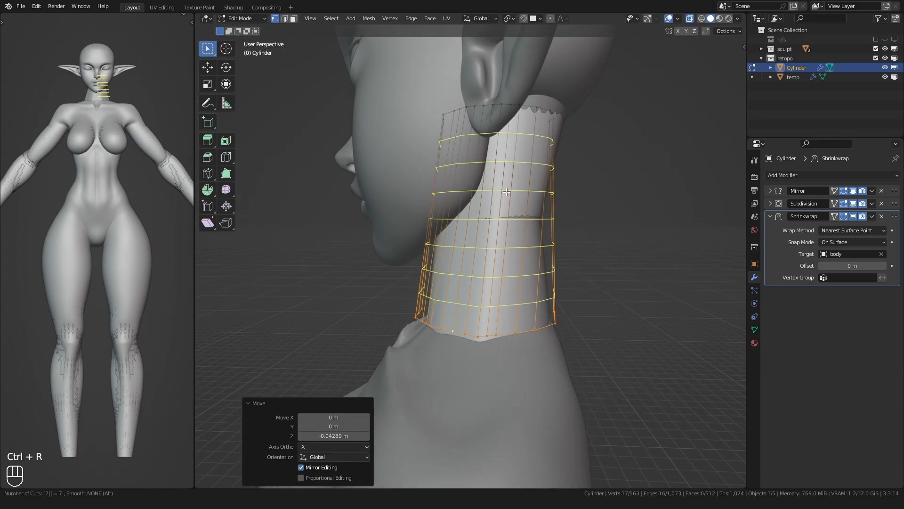
left_click(507, 192)
right_click(507, 192)
mouse_move(471, 236)
middle_mouse_down()
mouse_move(450, 238)
mouse_move(487, 238)
middle_mouse_up()
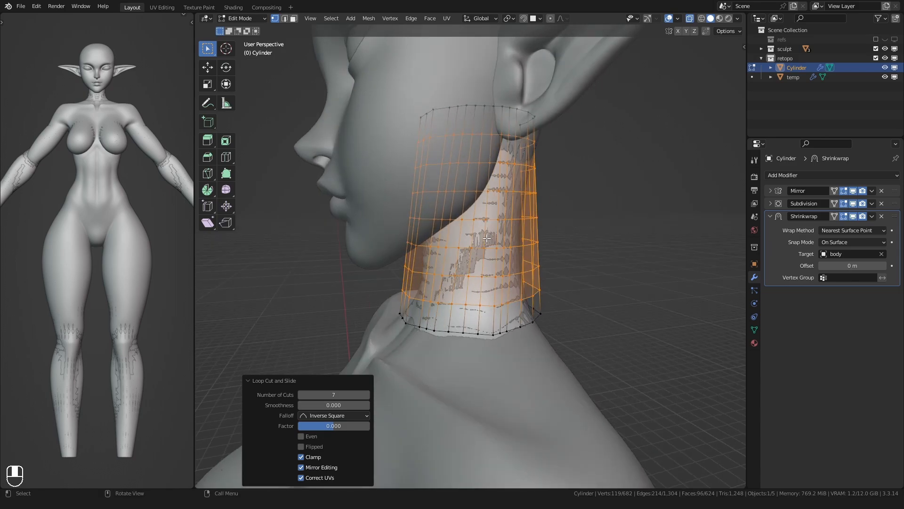
Leave mesh editing, hide the sculpt collection in the viewport and switch the retopo mesh to Sculpt Mode.
scroll(486, 238, "down", 3)
key("Tab")
left_click(894, 48)
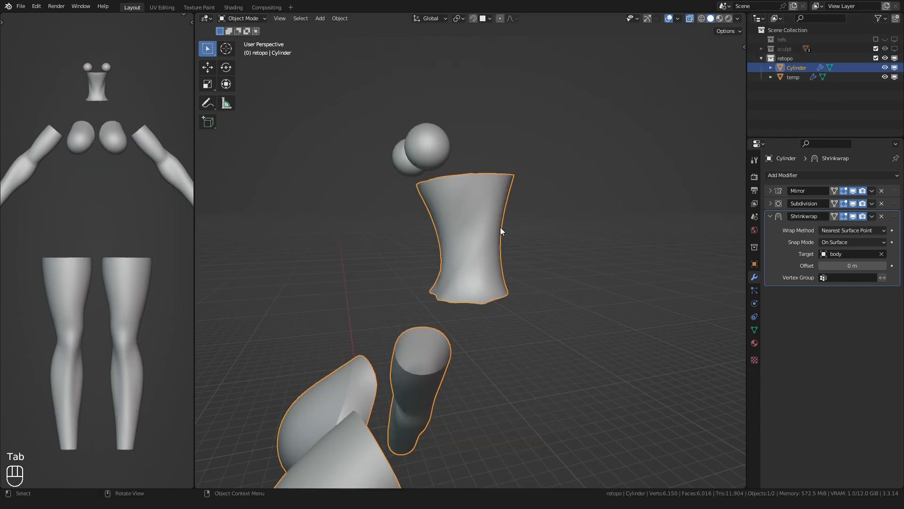
scroll(474, 239, "up", 2)
key("ctrl+Tab")
scroll(476, 246, "up", 1)
Duplicate the Shrinkwrap modifier, apply the copy and show the mesh wireframe.
key("shift+d")
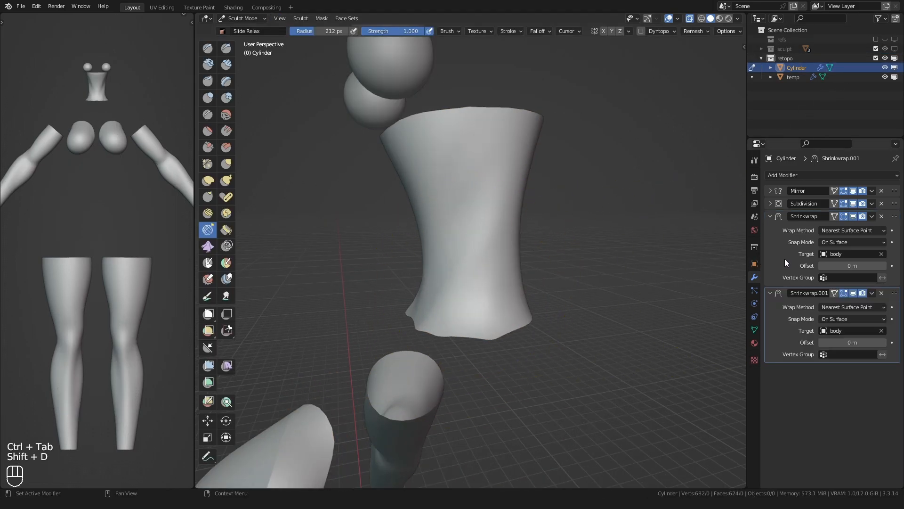
key("ctrl+a")
left_click(465, 281)
Relax the whole neck topology with Slide Relax, enlarging the brush radius to 347 px.
key("f")
key("f")
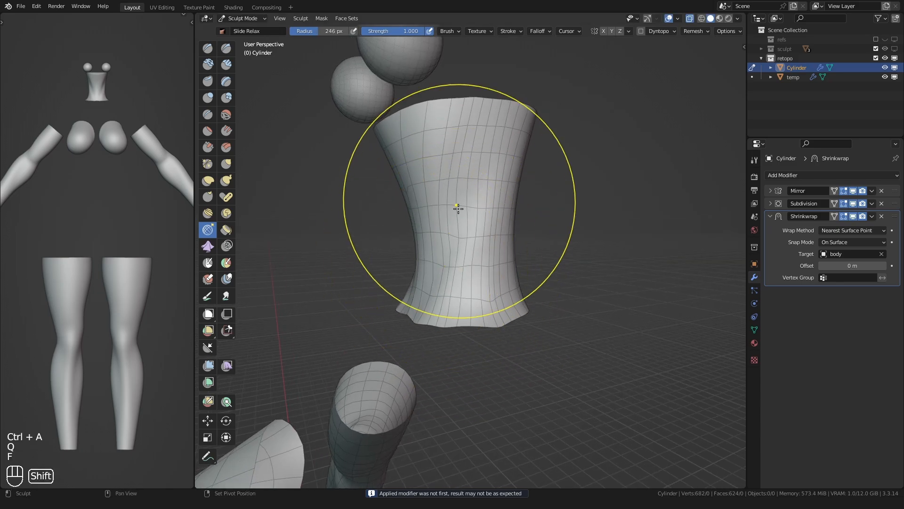
mouse_move(458, 207)
middle_mouse_down("shift")
mouse_move(434, 252)
mouse_move(421, 251)
middle_mouse_up("shift")
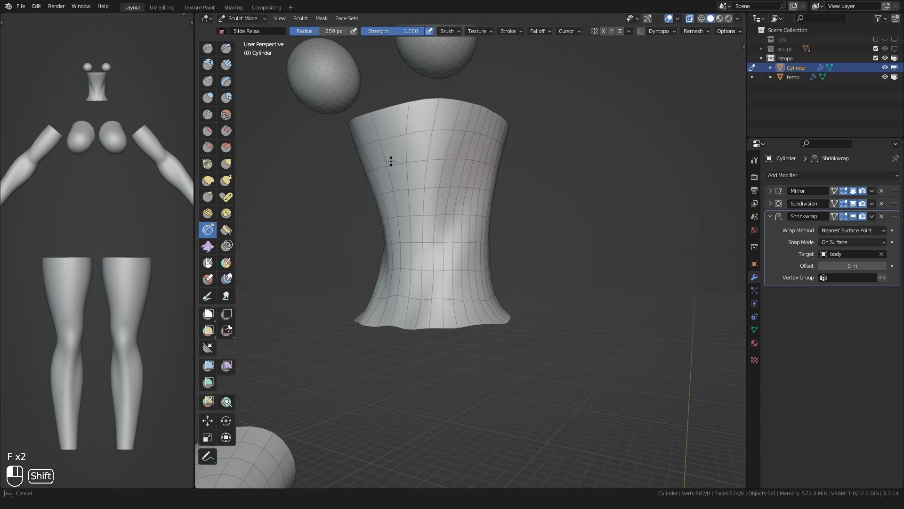
middle_click_drag(441, 166, 495, 167, "shift")
key("f")
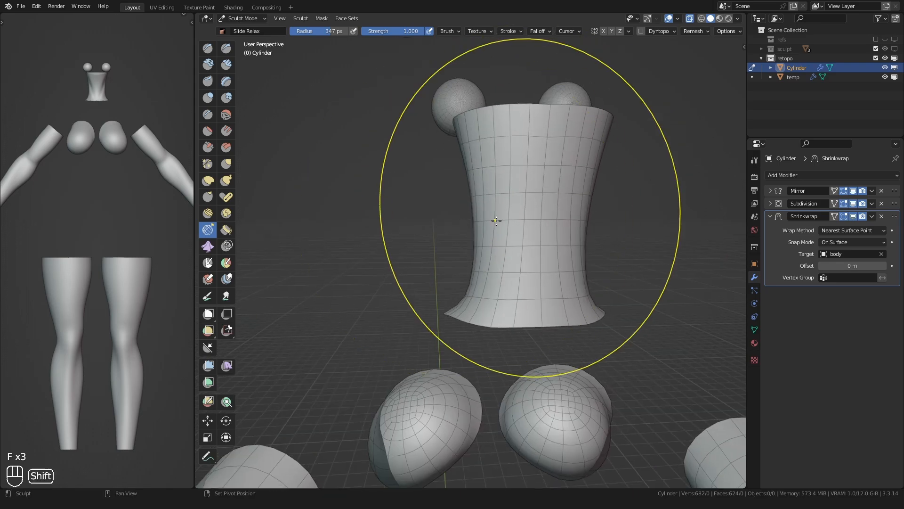
left_click(494, 218)
mouse_move(495, 218)
middle_mouse_down()
mouse_move(484, 310)
mouse_move(494, 316)
middle_mouse_up()
Relax the faces along the neck's lower flared edge with a 238 px Slide Relax brush.
key("f")
left_click(468, 315)
left_click_drag(469, 315, 485, 309, "shift")
middle_click_drag(484, 309, 521, 297)
left_click_drag(522, 297, 498, 269, "shift")
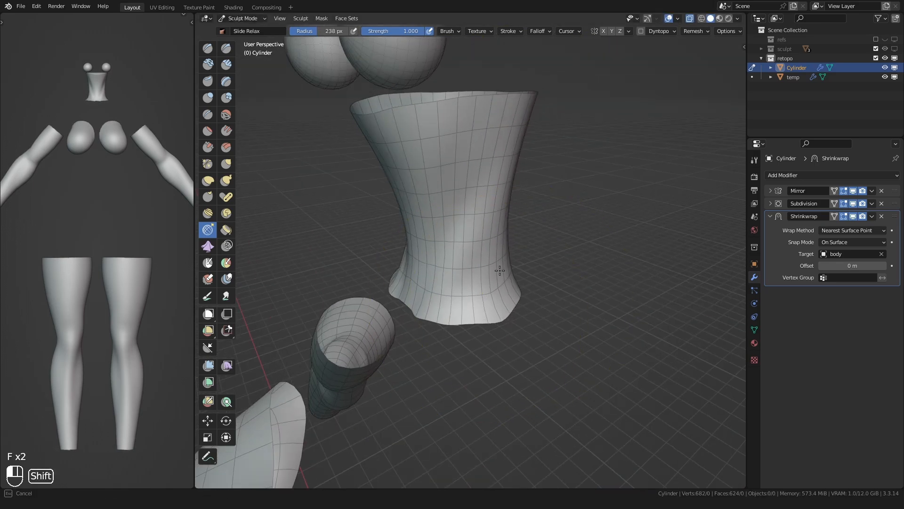
mouse_move(498, 268)
middle_mouse_down()
mouse_move(434, 174)
mouse_move(412, 187)
mouse_move(481, 259)
mouse_move(467, 309)
middle_mouse_up()
Even out the front and upper faces of the neck with Slide Relax, using brush radii of 207 and 255 px.
key("f")
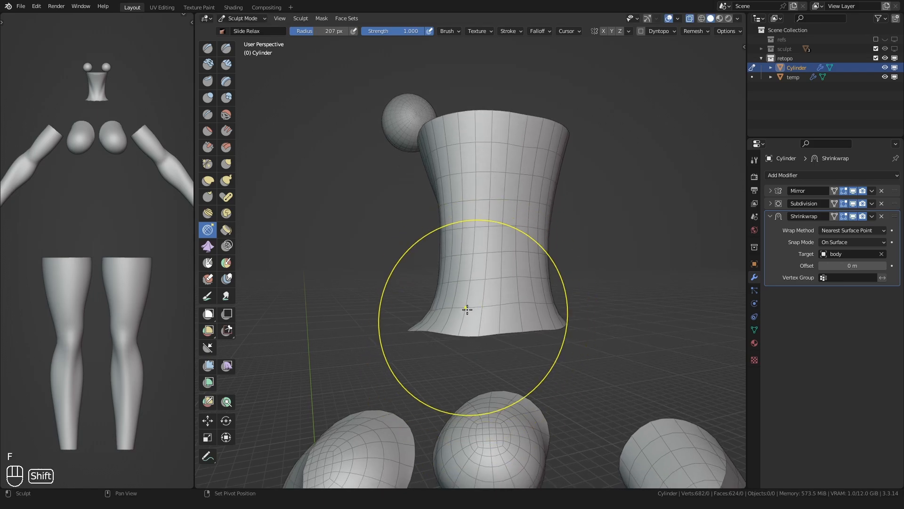
left_click(466, 198)
middle_click_drag(466, 199, 449, 292)
middle_click_drag(447, 151, 459, 137)
left_click_drag(459, 137, 525, 163, "shift")
middle_click_drag(525, 163, 472, 183)
key("f")
left_click(483, 153)
mouse_move(483, 153)
middle_mouse_down()
mouse_move(464, 268)
mouse_move(514, 274)
middle_mouse_up()
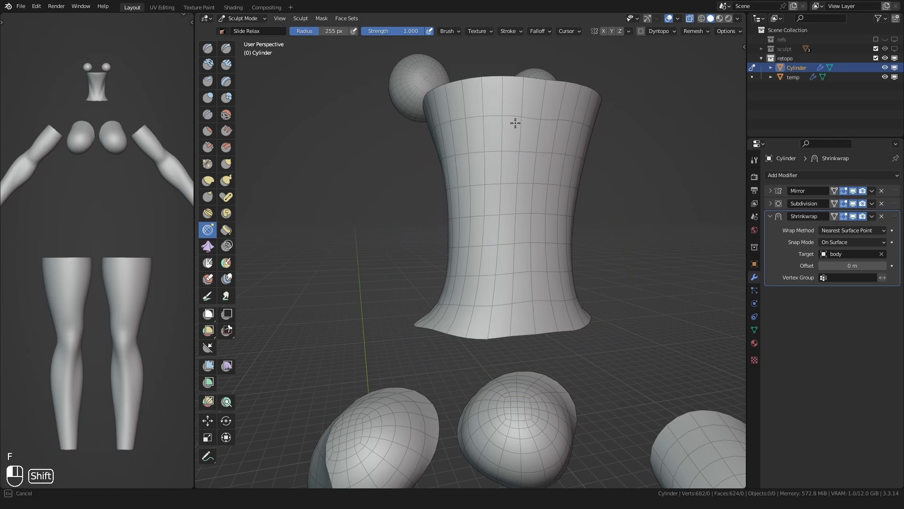
Relax the back and side faces of the neck, reducing the Slide Relax brush radius to 187 px.
middle_click_drag(515, 123, 428, 254)
key("f")
left_click(428, 224)
key("f")
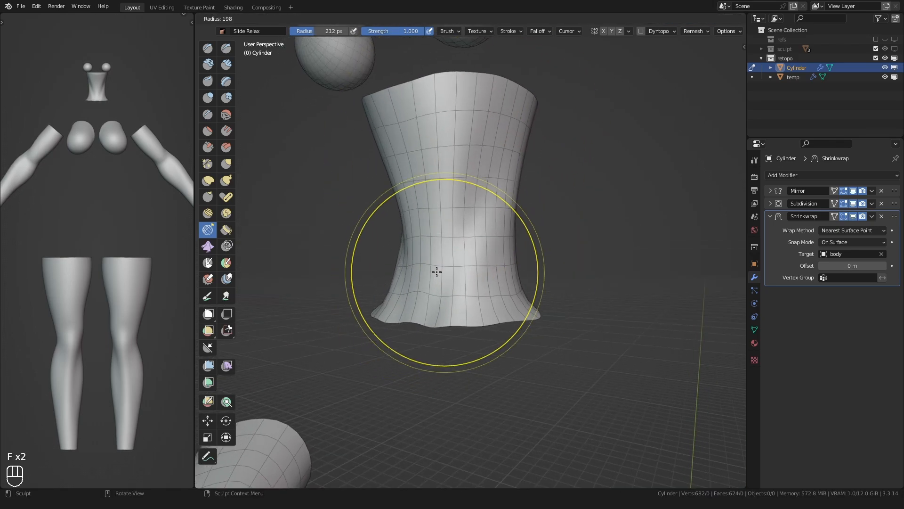
middle_click_drag(406, 113, 426, 137)
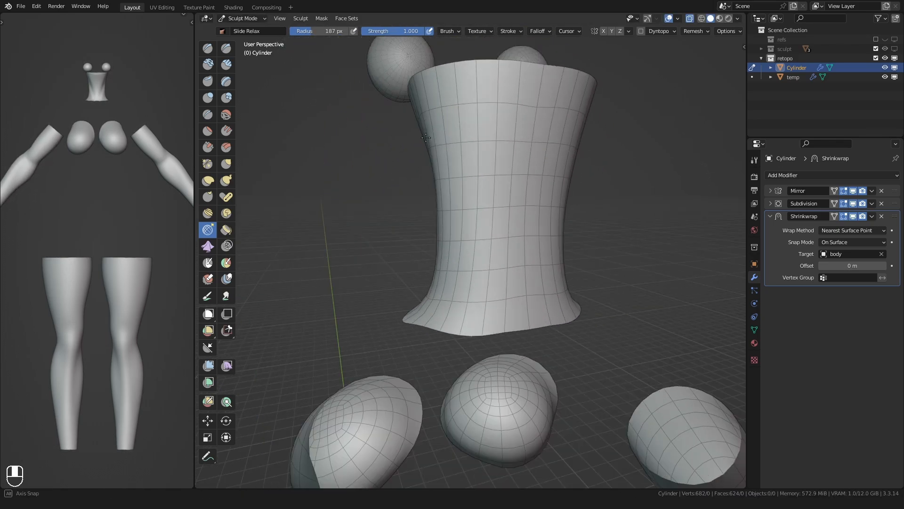
middle_click_drag(418, 311, 471, 302)
Apply another duplicate of the Shrinkwrap modifier and relax the neck once more with a brush radius up to 228 px.
key("shift+d")
key("ctrl+a")
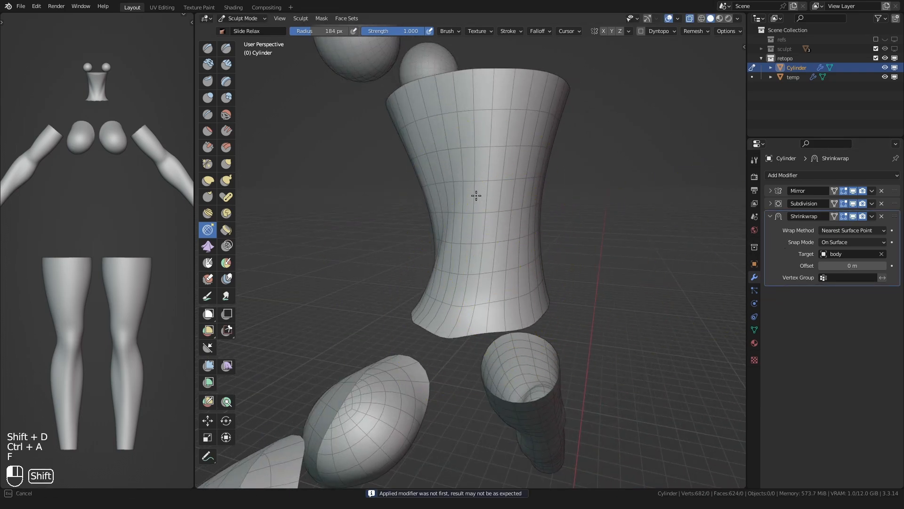
key("f")
key("f")
middle_click_drag(476, 196, 481, 106)
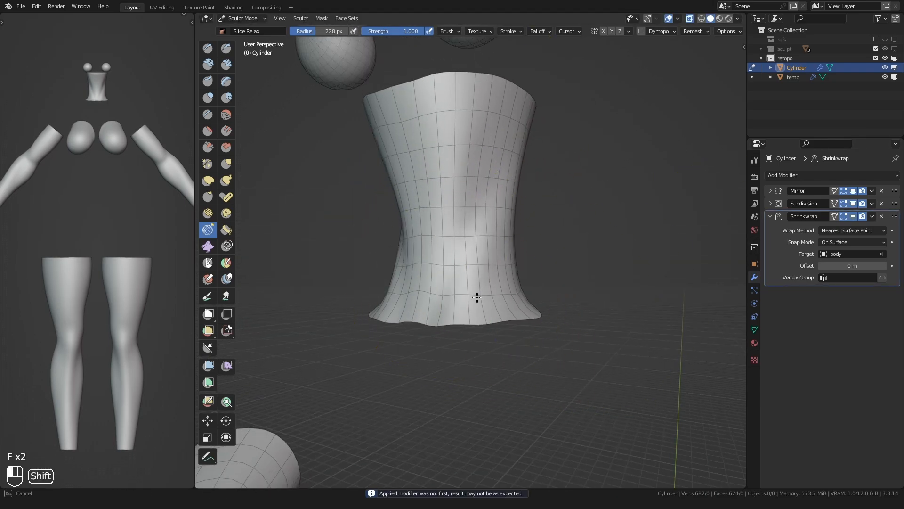
Return to Object Mode, show the sculpt collection again and turn off the wireframe display.
key("ctrl+Tab")
left_click(452, 288)
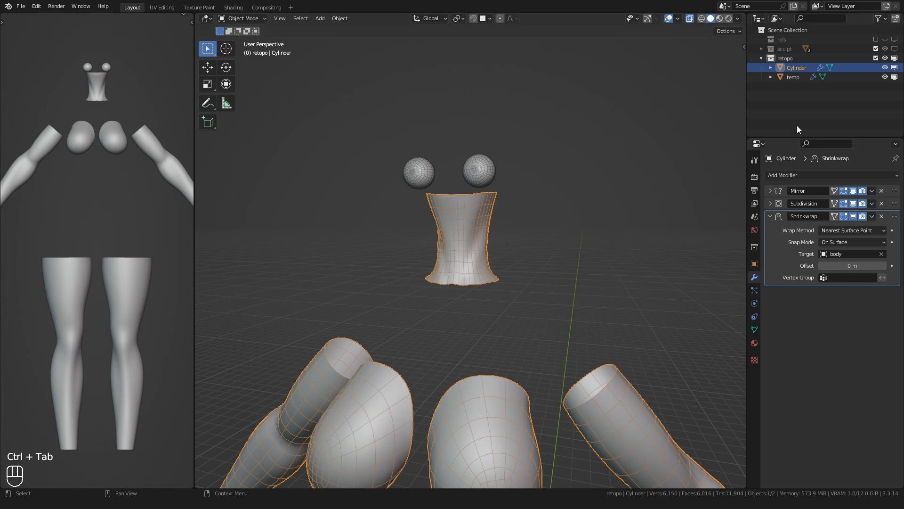
left_click(893, 49)
scroll(431, 247, "down", 6)
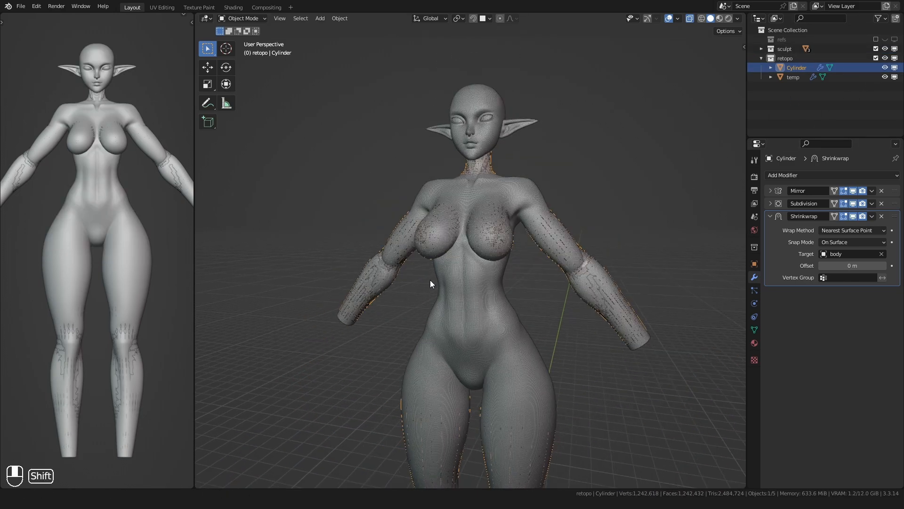
middle_click_drag(408, 213, 431, 221)
key("q")
left_click(430, 260)
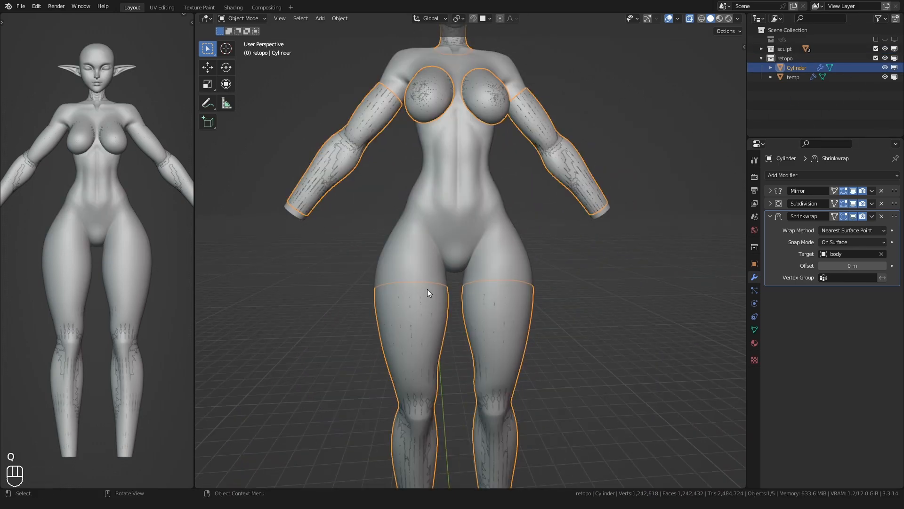
Duplicate the top inner-thigh face in face selection mode and move the copy up to the front of the pelvis.
key("Tab")
scroll(427, 301, "up", 6)
scroll(441, 303, "up", 2)
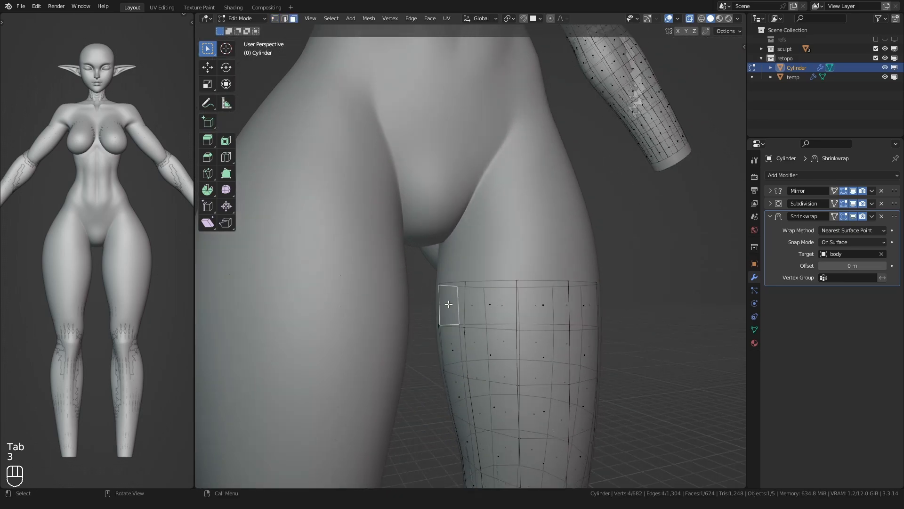
middle_click_drag(444, 325, 454, 301)
key("shift+d")
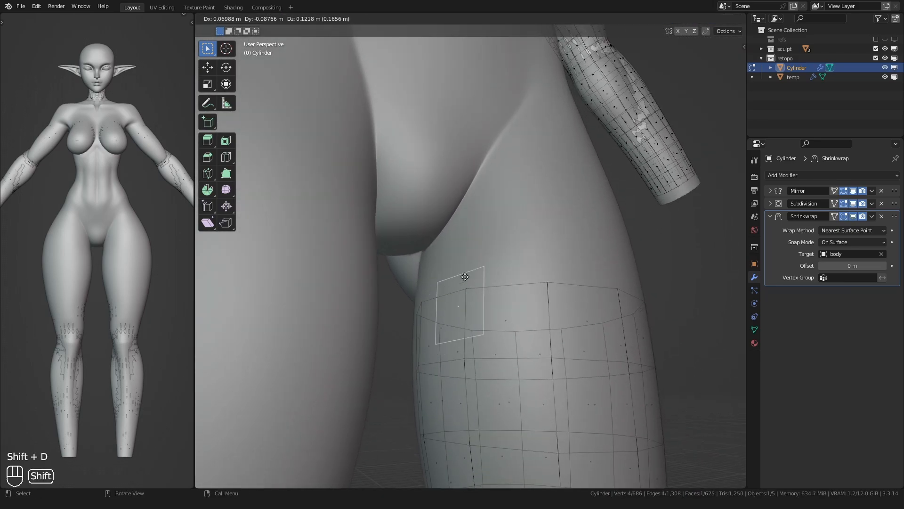
key("g")
left_click(434, 146)
With snapping enabled, move the duplicated face onto the pelvis centreline and rotate it.
middle_click_drag(434, 145, 383, 202)
key("g")
left_click(354, 178)
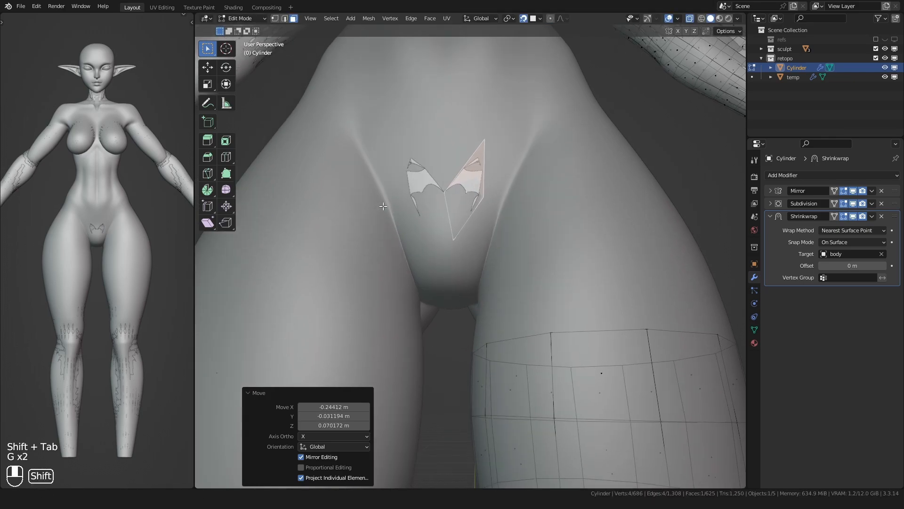
key("r")
left_click(393, 179)
Reposition the pelvis face's lower vertices on the surface, with the inner one on the centreline.
scroll(400, 193, "up", 2)
key("1")
left_click(433, 224)
key("g")
left_click(493, 170)
key("g")
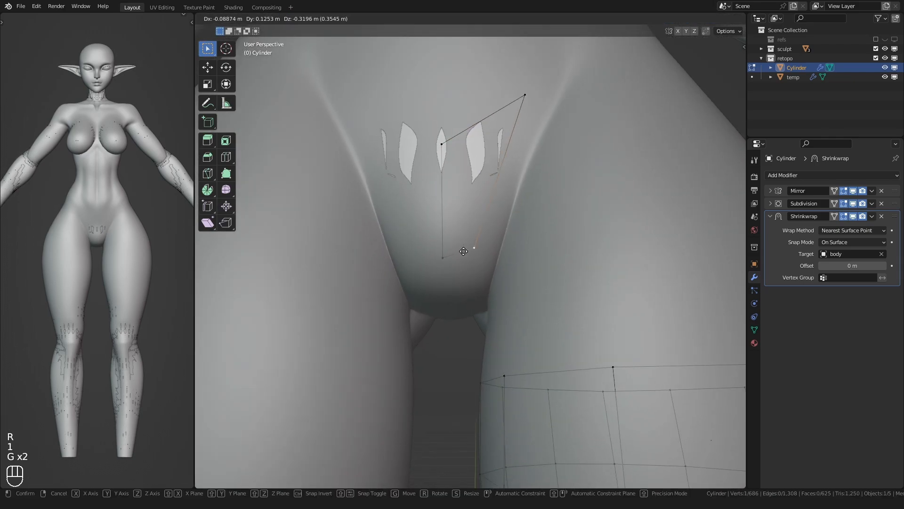
left_click(472, 255)
Move the pelvis face's upper vertices down so the face becomes a narrow upright quad beside the centreline.
left_click(523, 97)
left_click(457, 166)
left_click(440, 145)
key("g")
left_click(433, 171)
left_click(477, 159)
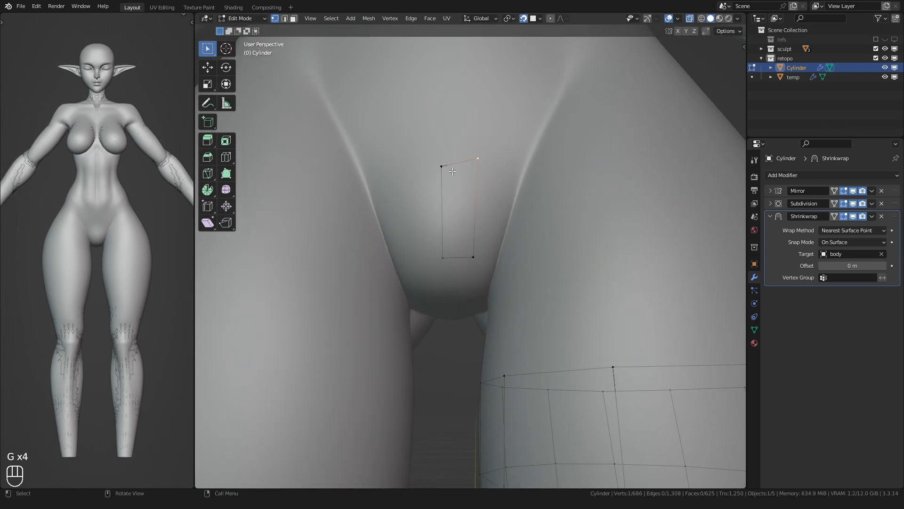
key("g")
key("g")
Extrude the pelvis face's outer edge to the thigh crease and rotate it to follow the crease.
key("2")
key("e")
left_click(478, 226)
key("r")
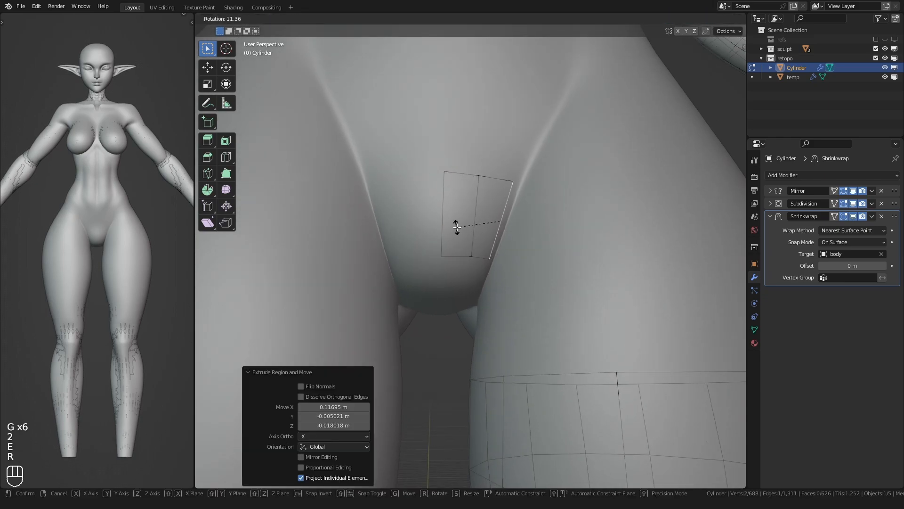
Extrude the two lower edges of the pelvis strip down and back along the underside of the crotch.
key("2")
left_click(478, 259, "shift")
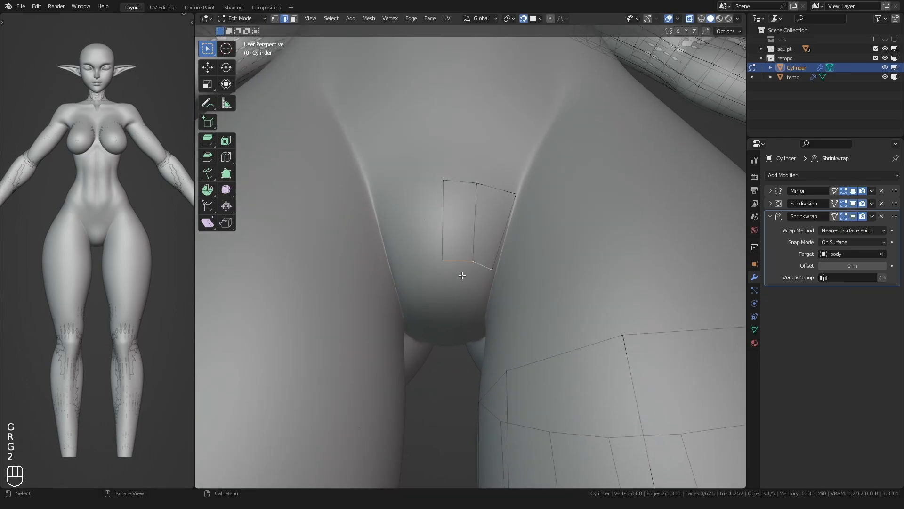
middle_click_drag(464, 272, 433, 240)
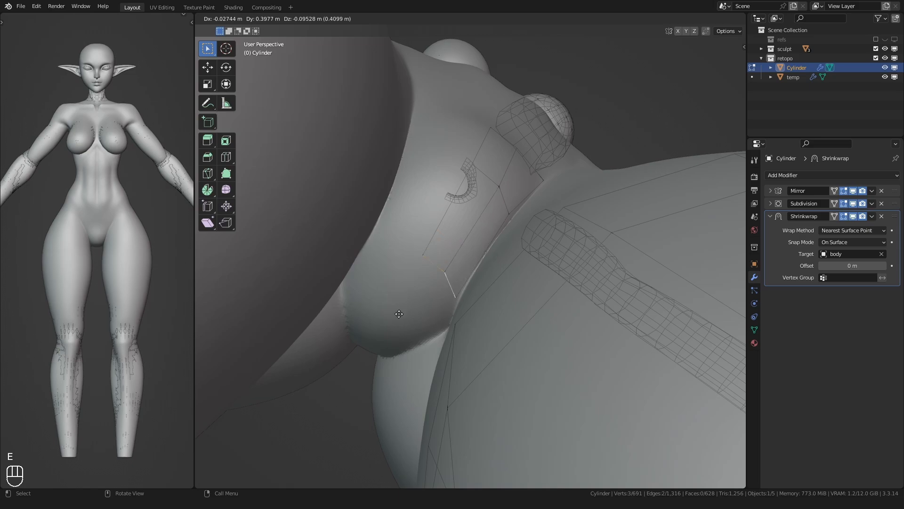
left_click(430, 315)
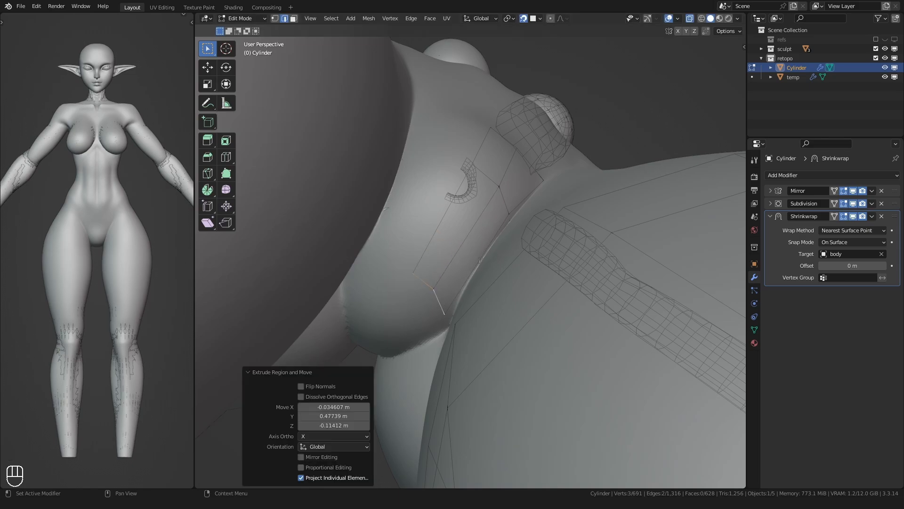
Move the outer rear vertex of the extruded strip into the inner-thigh crease.
middle_click_drag(549, 323, 701, 337)
middle_click_drag(503, 325, 487, 288, "shift")
middle_click_drag(470, 330, 464, 257)
key("1")
left_click(441, 205)
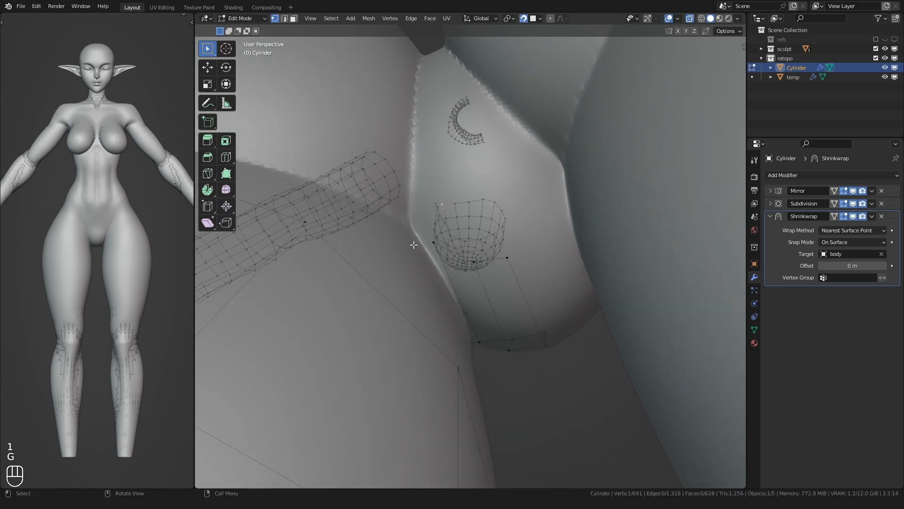
middle_click_drag(413, 244, 432, 246)
left_click(397, 236)
Move the middle and centreline rear vertices of the strip to line up with the outer vertex.
left_click(470, 263)
key("g")
left_click(476, 256)
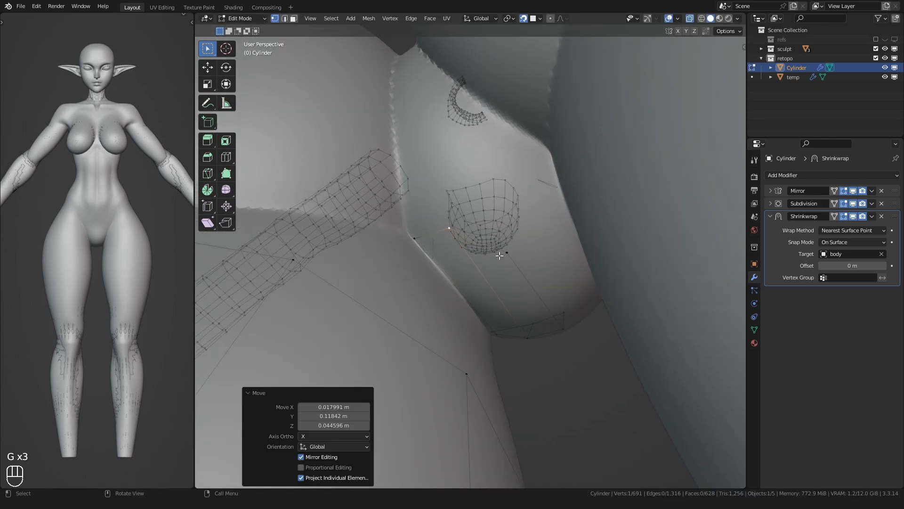
left_click(502, 254)
middle_click_drag(491, 256, 507, 260)
left_click(477, 220)
Extrude the strip's two rear edges twice further back between the legs, adjusting their position on the surface.
key("2")
left_click(439, 224)
middle_click_drag(443, 224, 427, 243)
left_click(473, 220, "shift")
key("e")
left_click(418, 147)
key("g")
middle_click_drag(418, 147, 416, 236, "shift")
left_click(413, 210)
key("e")
left_click(412, 170)
middle_click_drag(412, 171, 443, 203)
Move the outer vertex of the extruded strip onto the thigh at the buttock fold.
key("2")
left_click(408, 294)
left_click(383, 302, "shift")
key("1")
left_click(451, 190)
key("g")
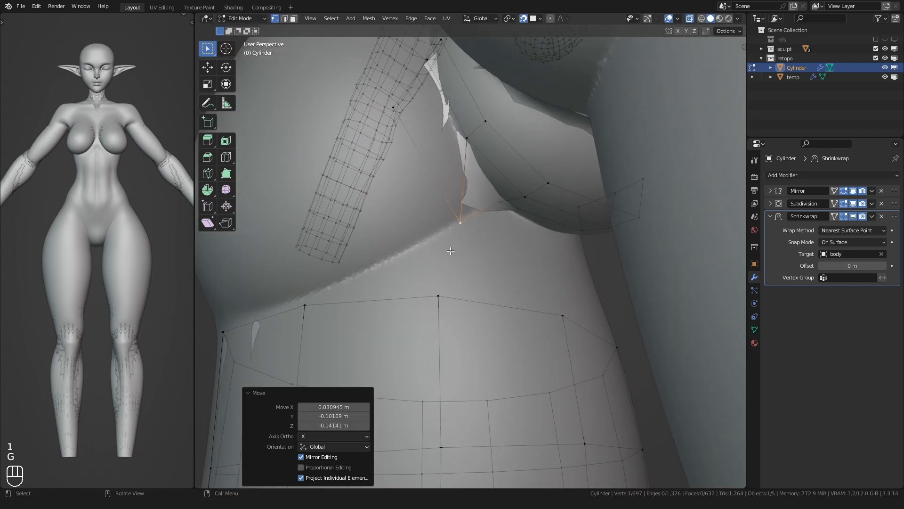
middle_click_drag(450, 251, 470, 226)
key("g")
left_click(474, 219)
Reposition a neighbouring vertex of the strip along the crease between the crotch and the thigh.
left_click(488, 186)
middle_click_drag(488, 186, 438, 261)
left_click(473, 169)
key("g")
left_click(445, 265)
Connect the strip's vertex at the buttock fold to the nearest thigh-ring vertex with a new edge.
key("2")
left_click(499, 271)
key("1")
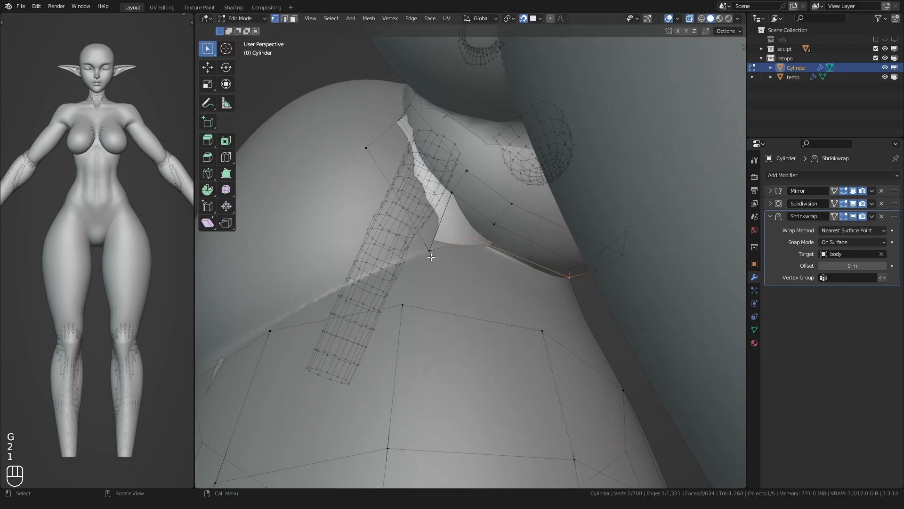
left_click(381, 276)
middle_click_drag(381, 276, 473, 247)
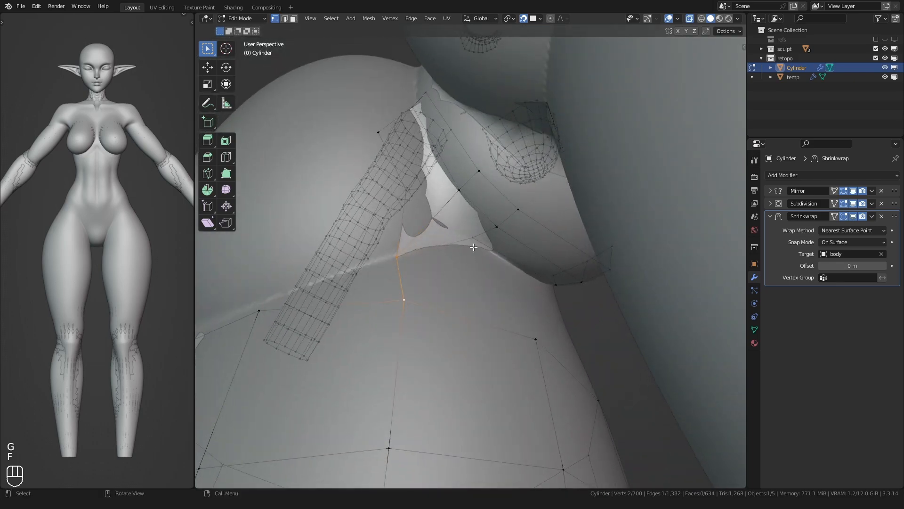
Fill a face between the crotch strip and the thigh ring below the buttock fold.
scroll(499, 319, "down", 4)
middle_click_drag(499, 319, 547, 270)
key("f")
key("2")
scroll(492, 284, "up", 2)
left_click(494, 282)
scroll(541, 280, "down", 3)
scroll(528, 277, "up", 3)
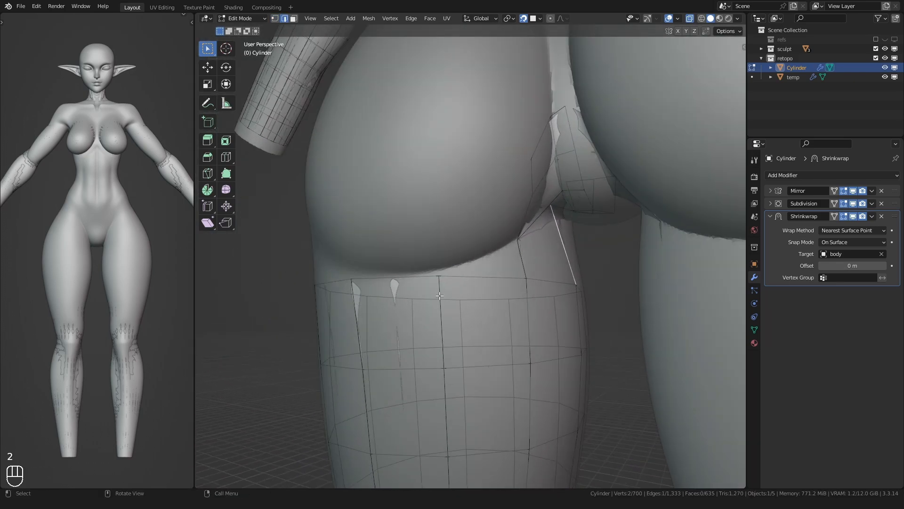
Fill another face joining the crotch strip to the inner side of the thigh's open ring.
key("1")
scroll(470, 278, "down", 2)
left_click(446, 275)
mouse_move(443, 282)
middle_mouse_down()
mouse_move(435, 290)
mouse_move(455, 290)
middle_mouse_up()
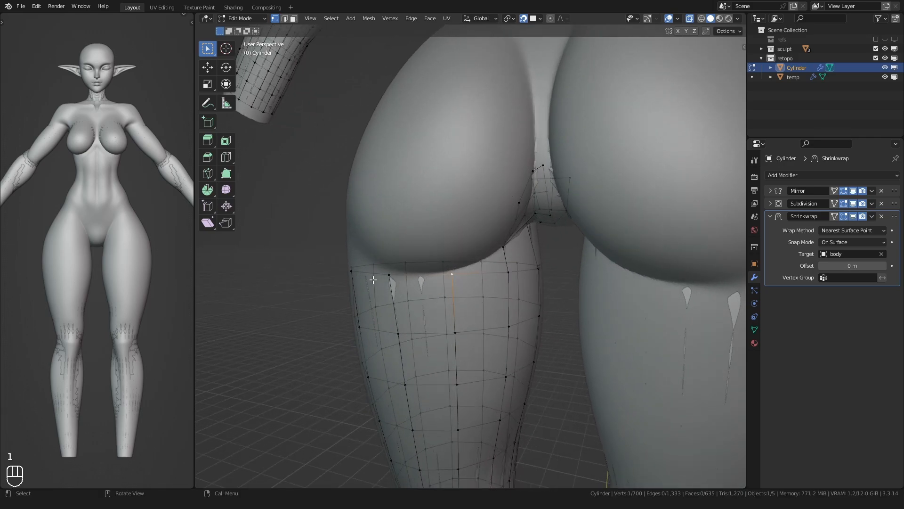
left_click(360, 271, "ctrl")
scroll(329, 282, "down", 2)
scroll(495, 287, "up", 2)
middle_click_drag(325, 282, 478, 285)
left_click(481, 300, "ctrl")
key("f")
Try to extrude the thigh's open ring about 0.55 m upward along Z and fill the face beside it.
middle_click_drag(471, 249, 443, 297)
key("1")
left_click(522, 325)
middle_click_drag(523, 325, 452, 320)
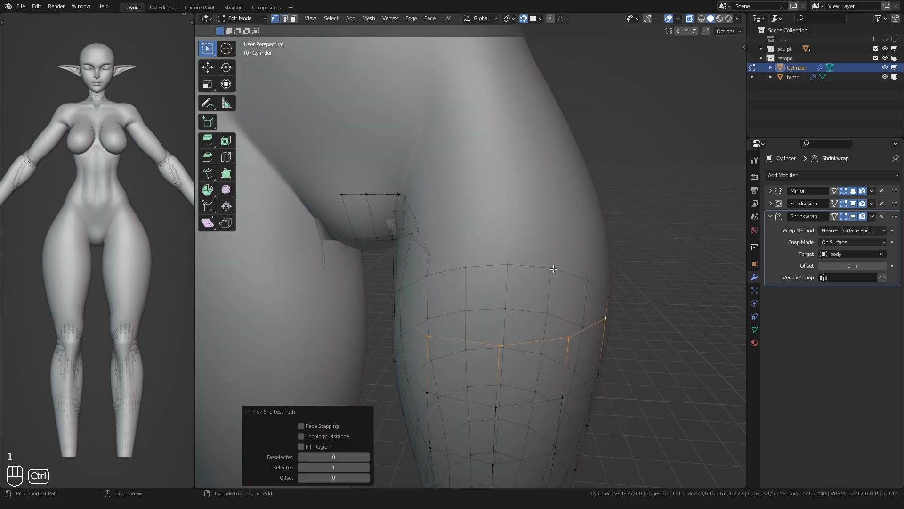
left_click(464, 271, "ctrl")
middle_click_drag(464, 271, 430, 293)
left_click(424, 245)
middle_click_drag(384, 250, 408, 242)
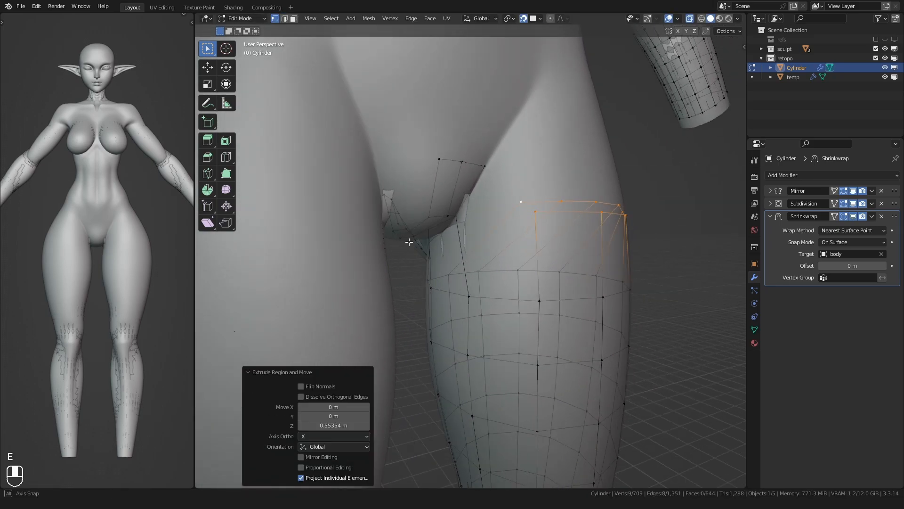
key("2")
left_click(484, 301)
key("f")
middle_click_drag(414, 304, 476, 293)
middle_click_drag(415, 295, 385, 307)
Undo the ring extrusion and repeat it straight upward with snapping turned off.
key("shift+Tab")
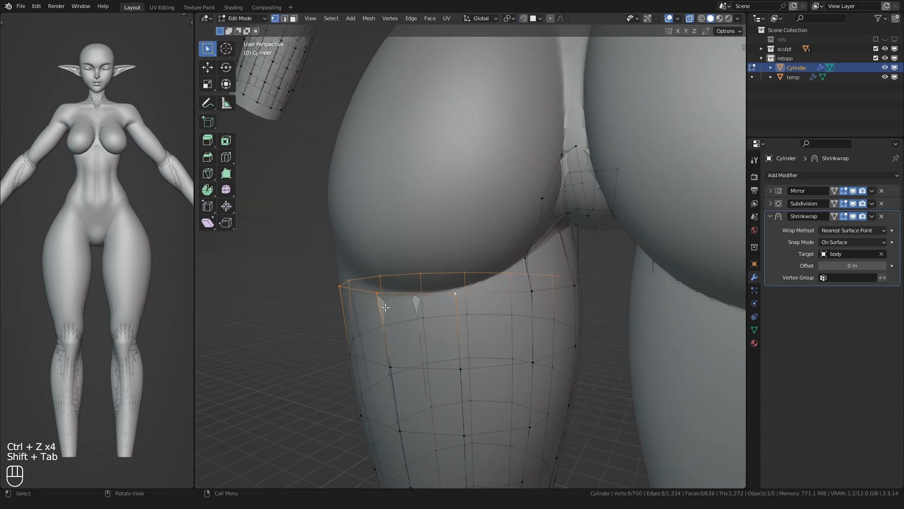
left_click(384, 207)
middle_click_drag(385, 208, 410, 210)
Fill two faces between the extruded thigh ring and the crotch strip, and reposition the strip's front outer vertex.
key("2")
left_click(464, 303)
key("f")
mouse_move(464, 302)
middle_mouse_down()
mouse_move(480, 301)
mouse_move(509, 273)
mouse_move(439, 288)
mouse_move(449, 301)
middle_mouse_up()
key("f")
middle_click_drag(530, 334, 429, 276)
key("1")
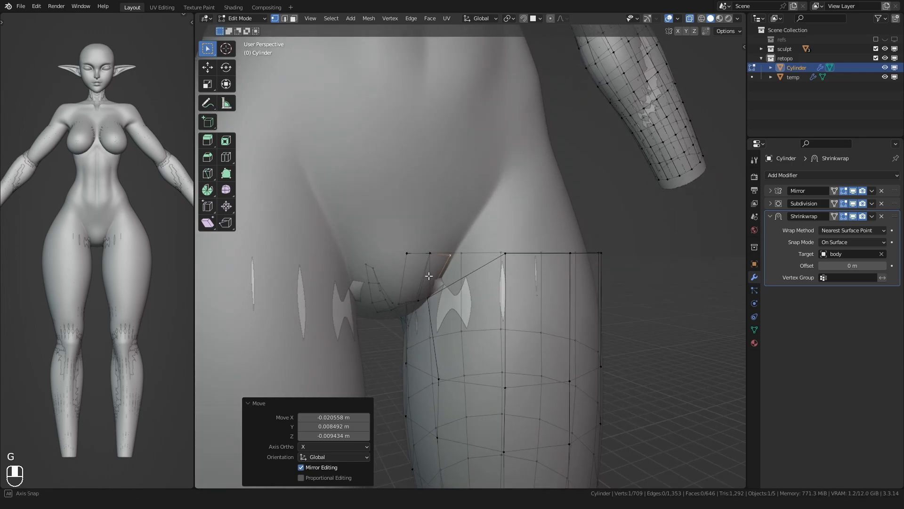
Extrude the thigh's open upper ring upward once more and fill a face joining it to the crotch strip.
middle_click_drag(504, 266, 499, 288)
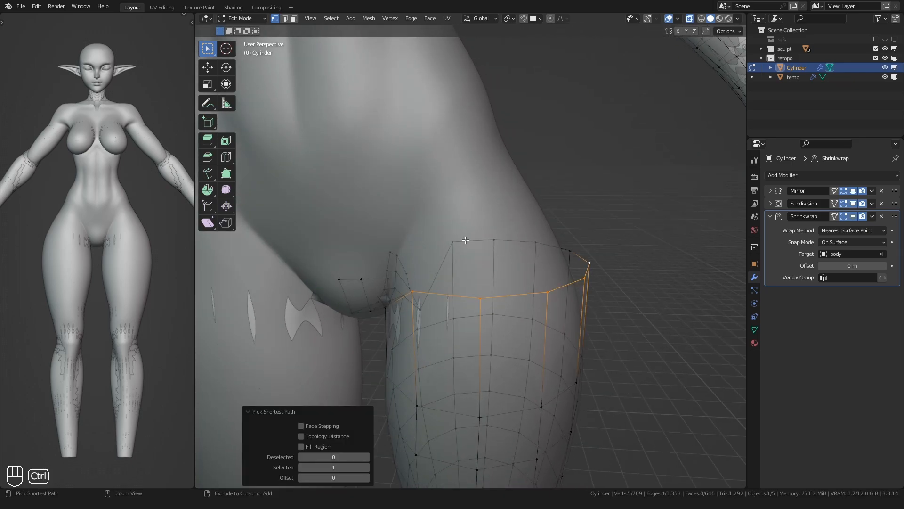
middle_click_drag(424, 275, 457, 222)
key("e")
left_click(431, 238)
key("2")
left_click(449, 257)
key("f")
Reposition a vertex of the newly extruded ring beside the crotch strip.
key("1")
left_click(417, 237)
key("g")
left_click(406, 278)
Try to fill the next face between the extruded ring and the strip behind the buttock.
scroll(428, 299, "up", 2)
key("2")
left_click(423, 283)
key("ctrl+z")
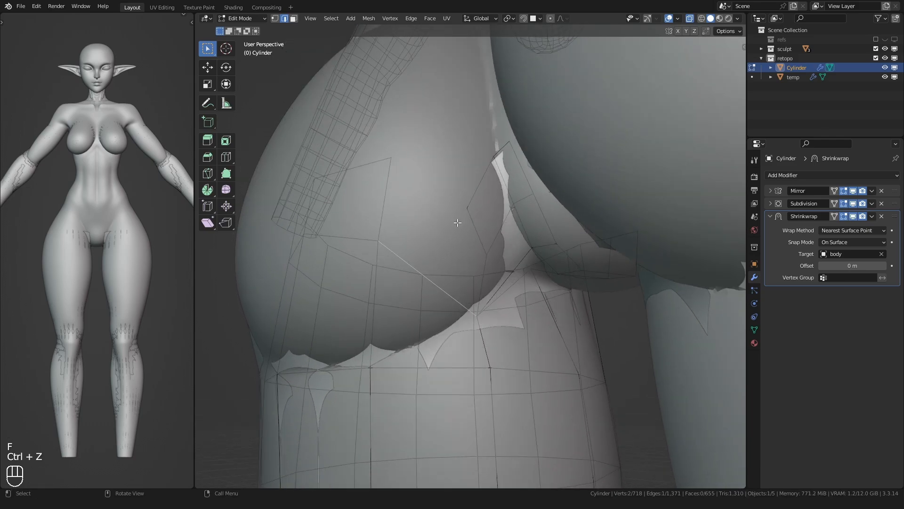
Move the inner end vertex of the extruded ring lower on the buttock.
key("1")
left_click(379, 242)
key("g")
left_click(376, 282)
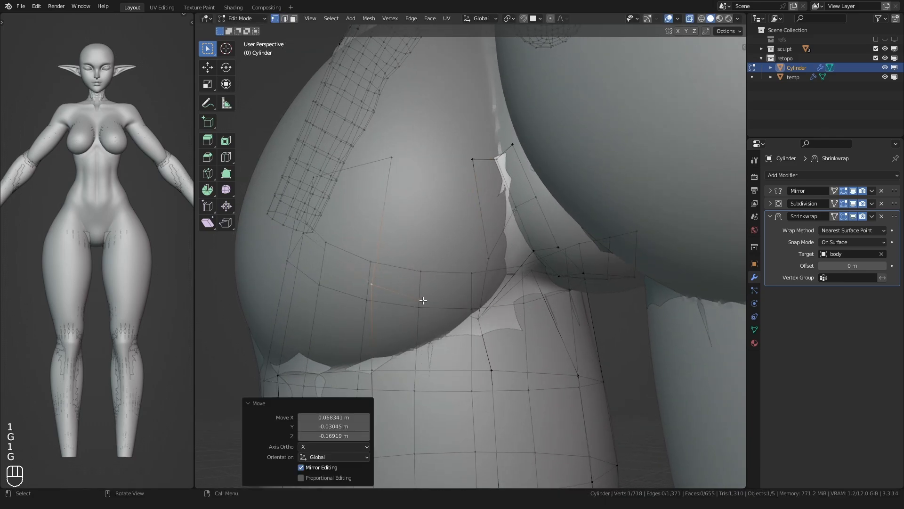
Add a loop cut around the extruded upper-thigh band and fill the gap beside the crotch strip.
key("2")
left_click(423, 299)
middle_click_drag(423, 299, 398, 275)
middle_click_drag(382, 266, 400, 268)
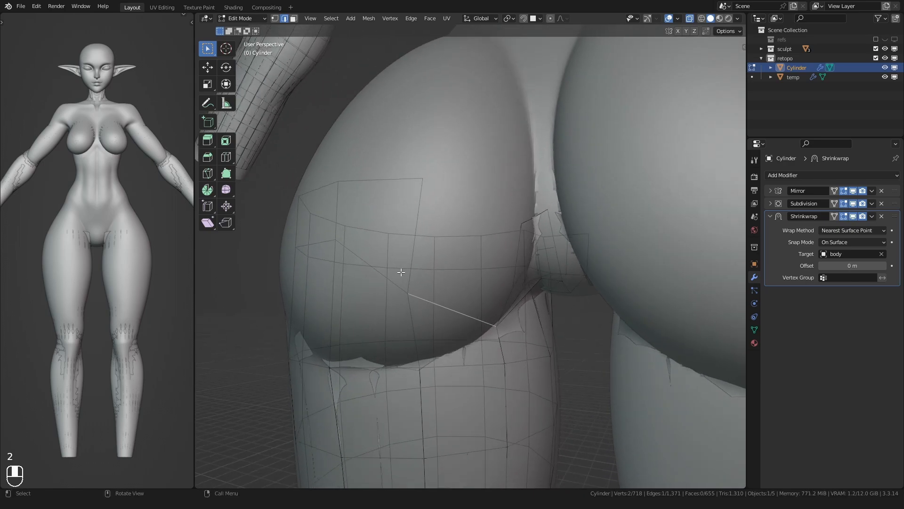
key("ctrl+r")
left_click(420, 286)
left_click(433, 304)
middle_click_drag(433, 303, 485, 194)
key("f")
left_click(438, 240)
Add a single lengthwise loop cut along the crotch strip.
key("1")
left_click(409, 234)
middle_click_drag(410, 234, 380, 260)
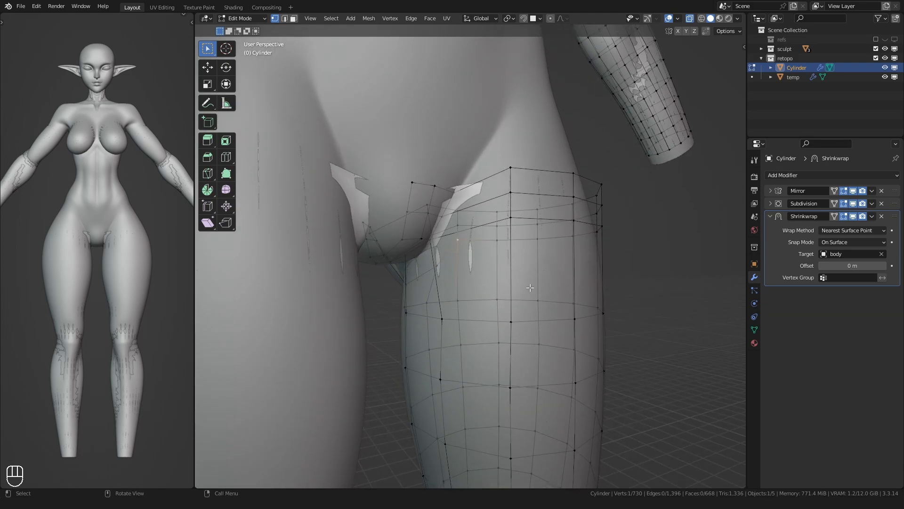
middle_click_drag(530, 288, 431, 259)
left_click(424, 232)
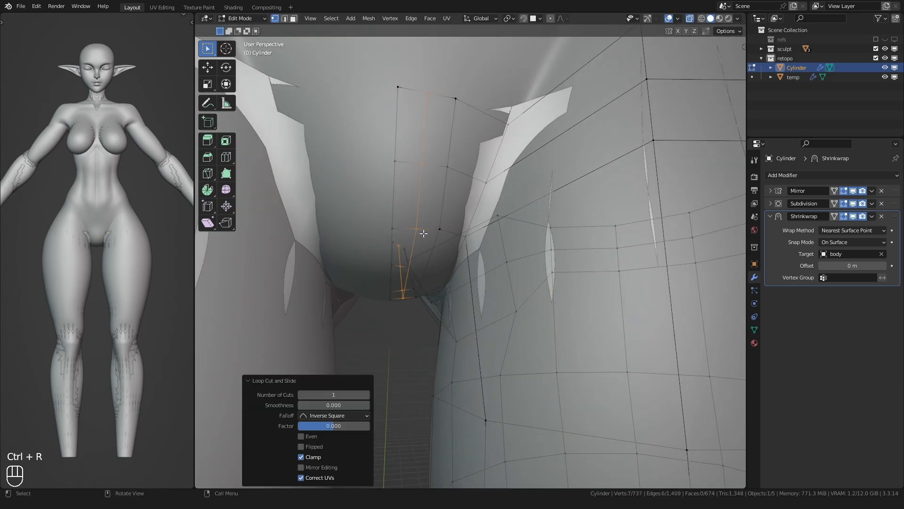
Extrude the joined open upper edge loop of the thigh and crotch strip upward and scale it.
scroll(427, 231, "down", 2)
left_click(443, 144, "alt")
scroll(446, 163, "down", 3)
middle_click_drag(446, 165, 547, 270)
left_click(431, 155)
key("s")
left_click(417, 227)
In Sculpt Mode, hide the sculpt collection and bake the surface fit by applying a duplicate of the Shrinkwrap modifier.
left_click(498, 344)
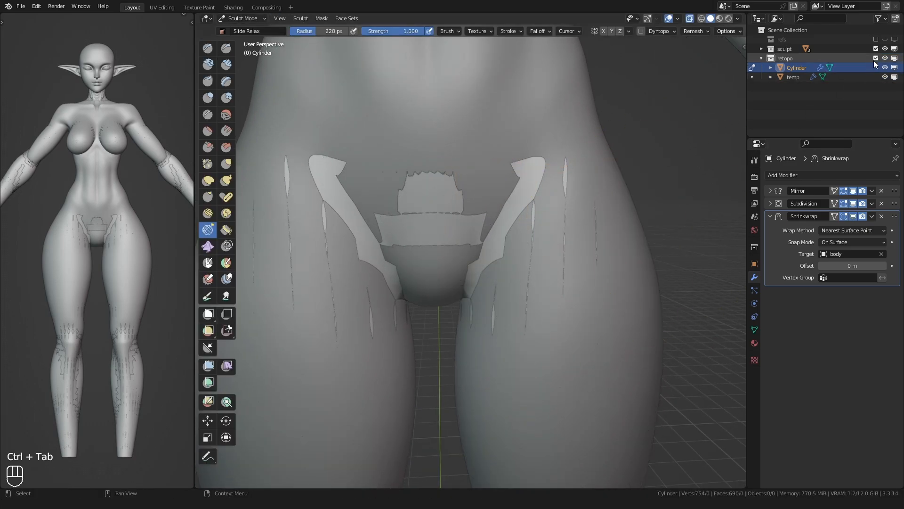
left_click(894, 49)
key("shift+d")
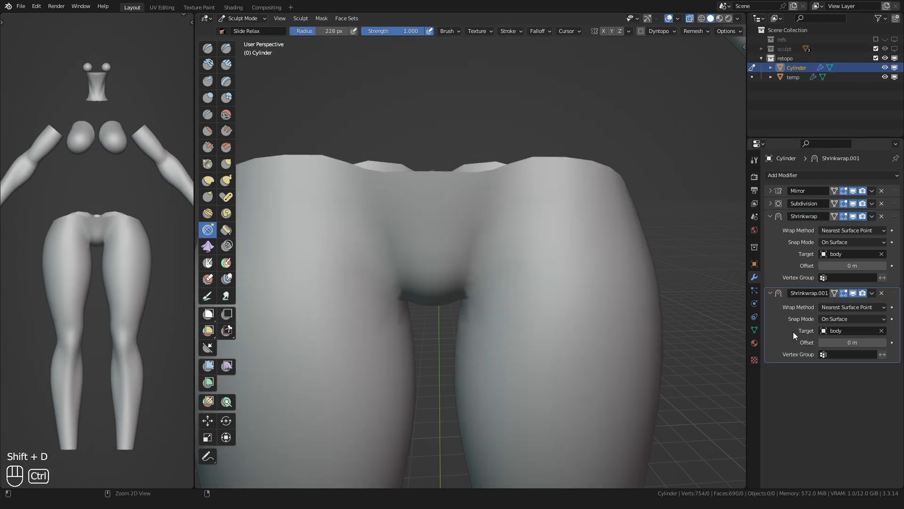
key("ctrl+a")
Move the crotch strip's centre edge loop along global X onto the mirror plane in Edit Mode.
key("Tab")
key("g")
key("g")
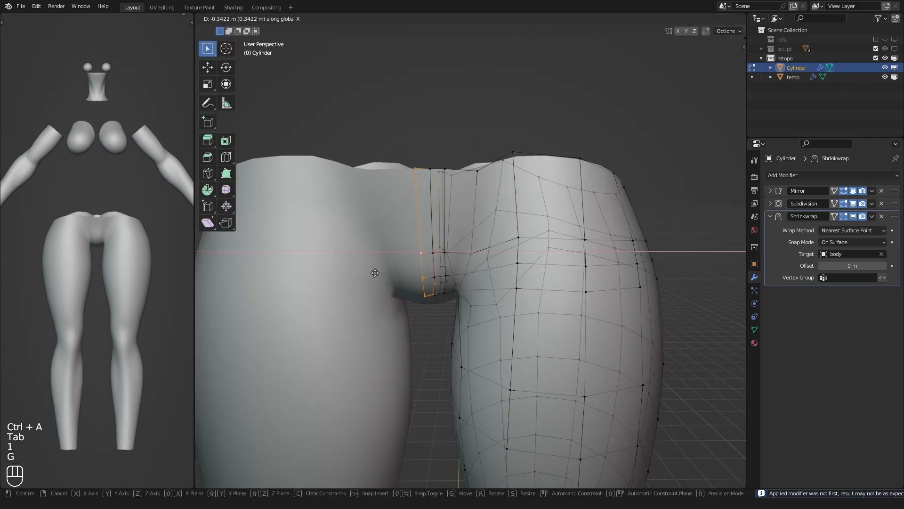
left_click(430, 264)
Show the wireframe overlay and smooth the crotch, buttock and upper-thigh topology with the Slide Relax brush at 236 to 336 px radius.
key("ctrl+Tab")
key("q")
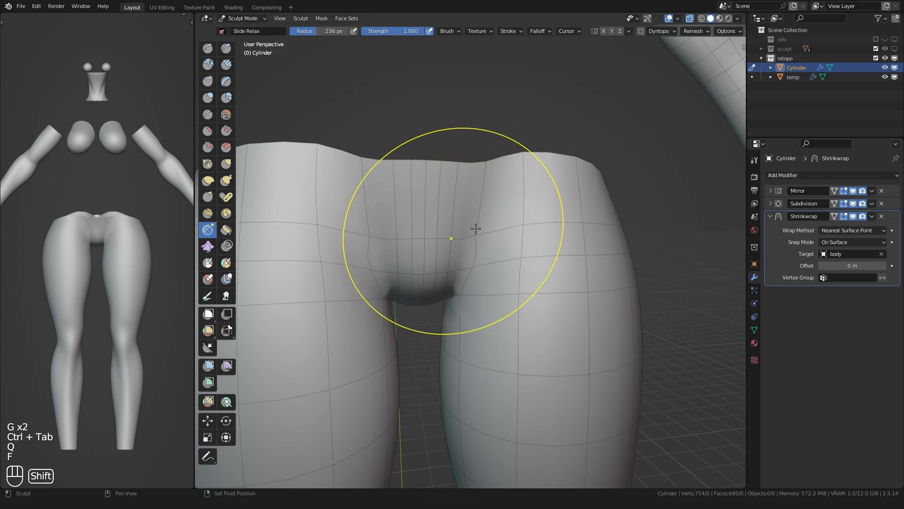
middle_click_drag(476, 228, 459, 257)
mouse_move(449, 224)
middle_mouse_down()
mouse_move(438, 278)
mouse_move(470, 303)
mouse_move(411, 267)
middle_mouse_up()
key("f")
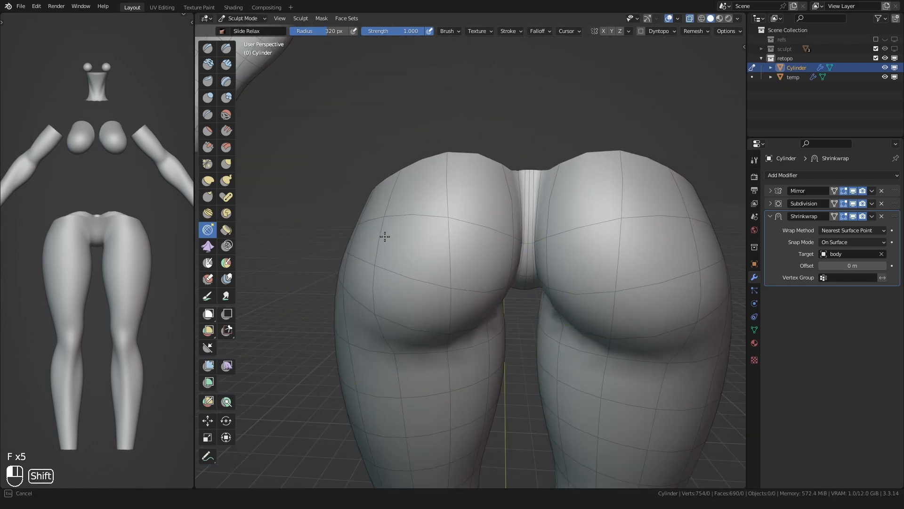
mouse_move(384, 236)
middle_mouse_down()
mouse_move(470, 222)
mouse_move(428, 234)
mouse_move(454, 216)
mouse_move(394, 287)
mouse_move(443, 236)
mouse_move(498, 278)
middle_mouse_up()
key("f")
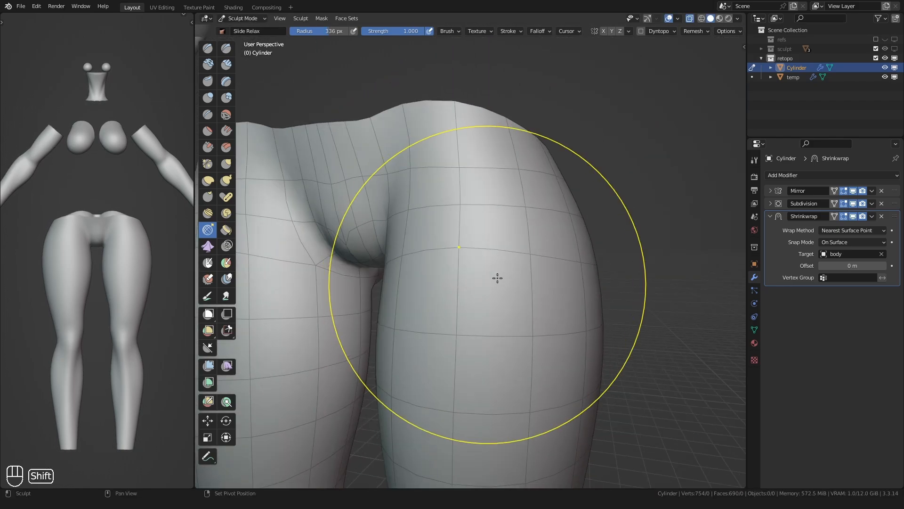
middle_click_drag(430, 256, 431, 261)
middle_click_drag(507, 273, 529, 265)
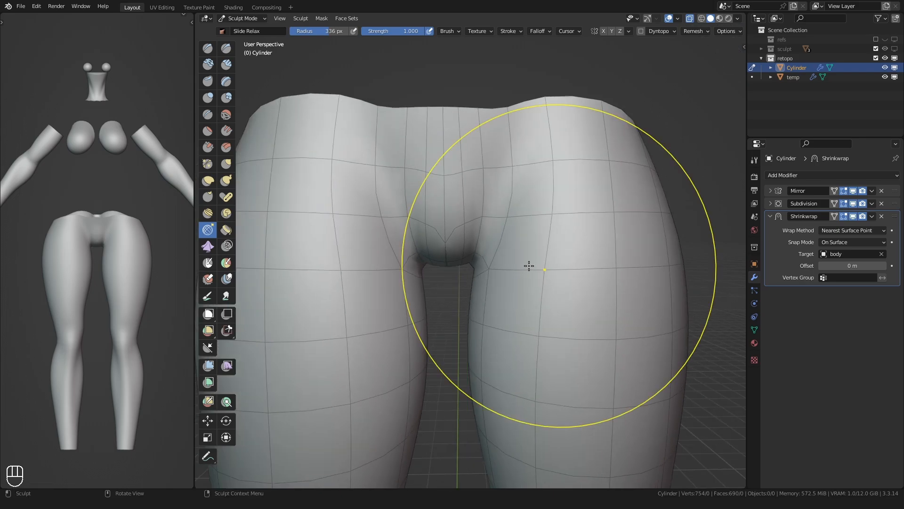
Apply another duplicate of the Shrinkwrap modifier and continue relaxing the hip topology with a resized Slide Relax brush.
key("shift+d")
key("ctrl+a")
mouse_move(494, 212)
middle_mouse_down()
mouse_move(535, 212)
mouse_move(485, 178)
mouse_move(460, 236)
mouse_move(407, 207)
middle_mouse_up()
key("f")
key("f")
key("f")
Level the open top edge loop of the hips and adjust its height along Z in Edit Mode.
key("Tab")
key("1")
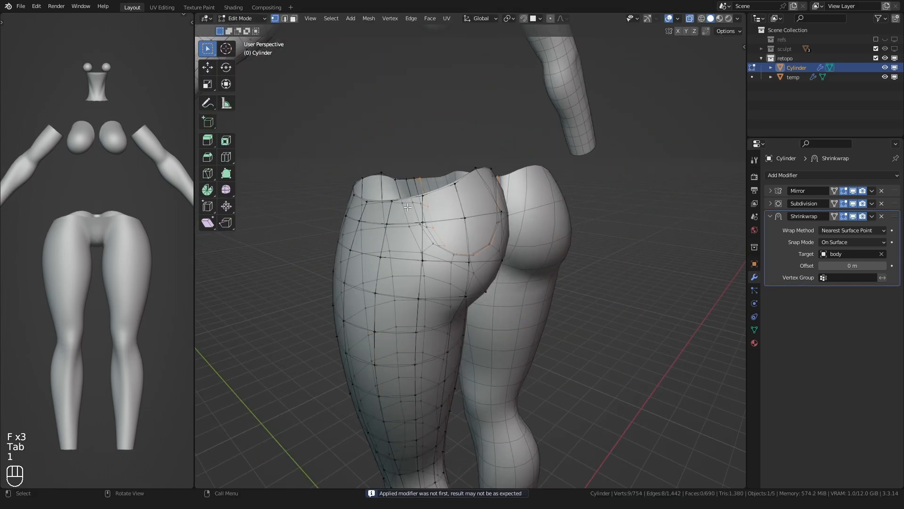
left_click(394, 201)
key("g")
key("z")
left_click(394, 205)
Relax the hip and buttock topology in Sculpt Mode with the Slide Relax brush at a 192 px radius.
key("ctrl+Tab")
key("f")
mouse_move(359, 223)
middle_mouse_down()
mouse_move(398, 238)
mouse_move(430, 216)
mouse_move(437, 198)
mouse_move(413, 244)
middle_mouse_up()
key("f")
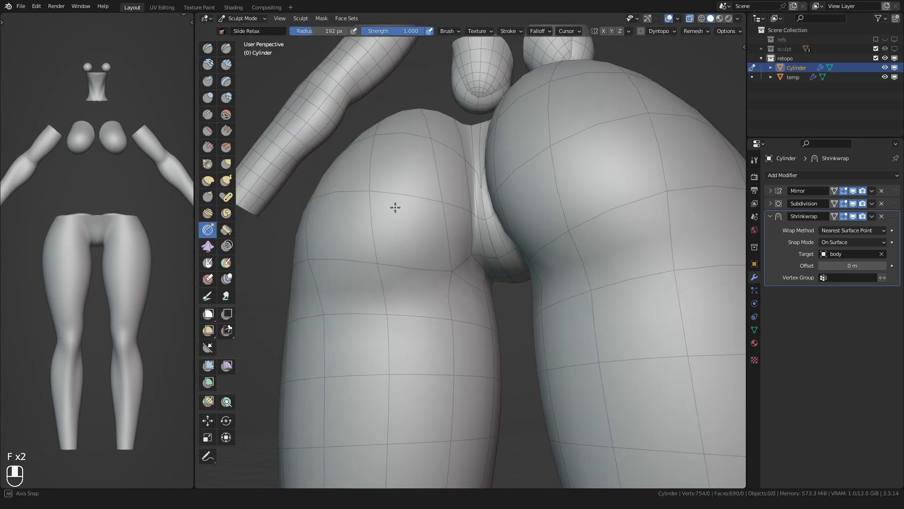
Move the crotch strip's centre edge loop about 1.13 m along X to the mirror plane and hide the wireframe overlay.
key("Tab")
key("1")
mouse_move(395, 208)
middle_mouse_down()
mouse_move(485, 243)
mouse_move(450, 259)
mouse_move(460, 321)
mouse_move(582, 264)
middle_mouse_up()
left_click(490, 236, "alt")
key("g")
key("x")
left_click(485, 257)
key("q")
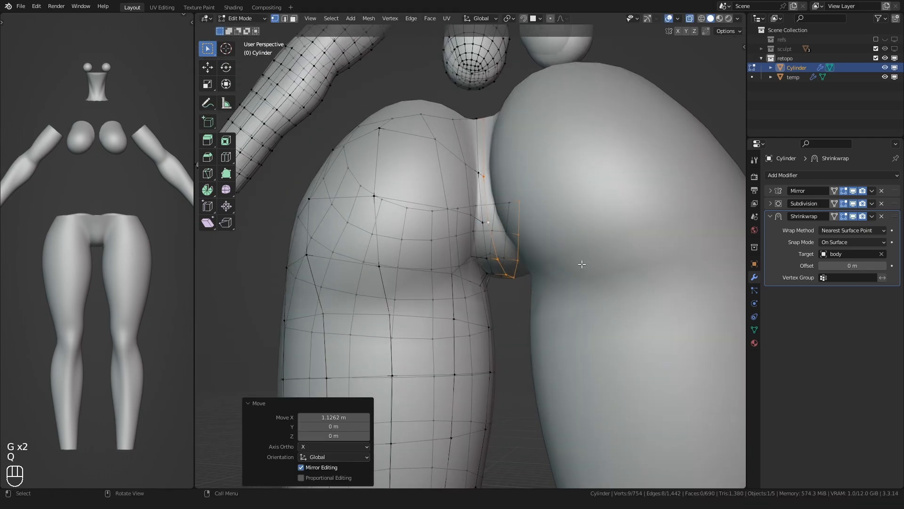
Show the sculpt collection, turn on snapping, and move the vertex where thigh, buttock and crotch meet into the crease.
left_click(894, 49)
scroll(503, 262, "up", 1)
mouse_move(502, 263)
middle_mouse_down()
mouse_move(464, 170)
mouse_move(471, 163)
middle_mouse_up()
left_click(483, 231)
scroll(483, 231, "up", 3)
mouse_move(499, 245)
middle_mouse_down()
mouse_move(569, 322)
mouse_move(487, 302)
mouse_move(454, 226)
mouse_move(421, 252)
mouse_move(493, 245)
middle_mouse_up()
key("shift+Tab")
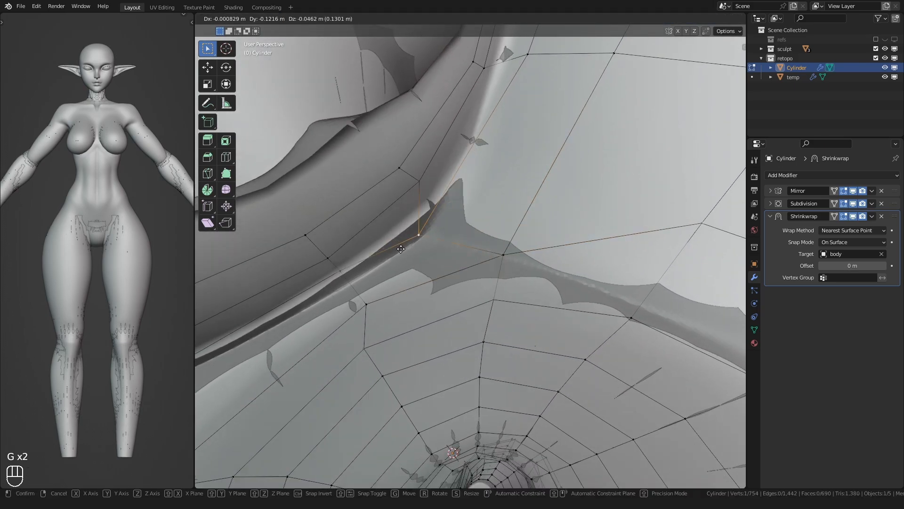
left_click(401, 248)
Reposition the vertices along the buttock fold so the edge loop follows the crease on the sculpt.
middle_click_drag(401, 249, 411, 240)
key("g")
left_click(368, 201)
middle_click_drag(369, 200, 439, 275, "shift")
left_click(416, 286)
key("g")
left_click(505, 245)
left_click(407, 200)
key("g")
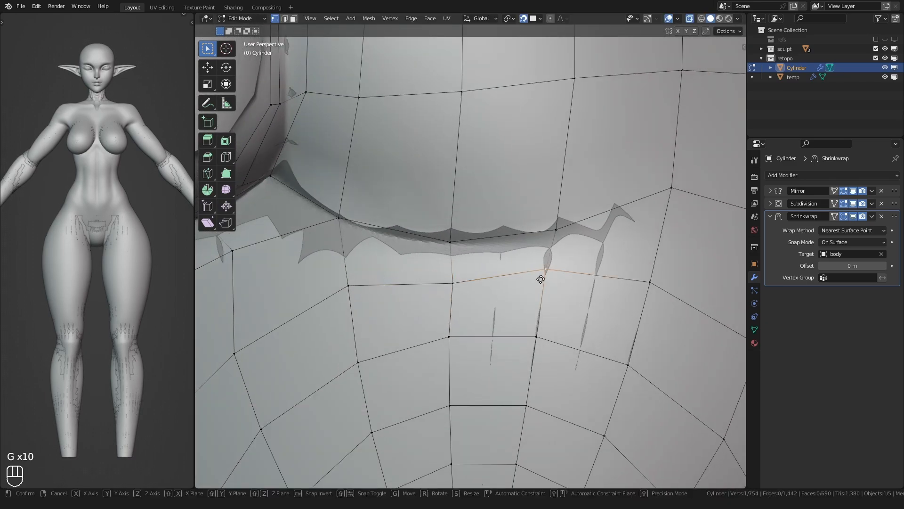
left_click(540, 230)
Reposition a vertex on the buttock's inner edge beside the central strip.
middle_click_drag(540, 230, 462, 244)
key("g")
left_click(512, 218)
middle_click_drag(512, 218, 469, 273, "shift")
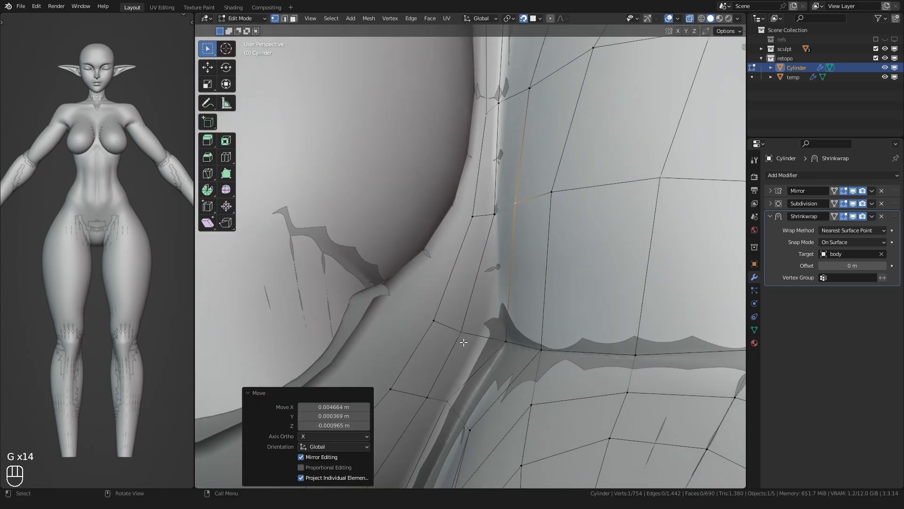
Move successive vertices along the crease between the crotch and inner thigh onto the sculpt surface.
middle_click_drag(464, 343, 437, 263)
left_click(446, 314)
left_click(442, 248)
key("g")
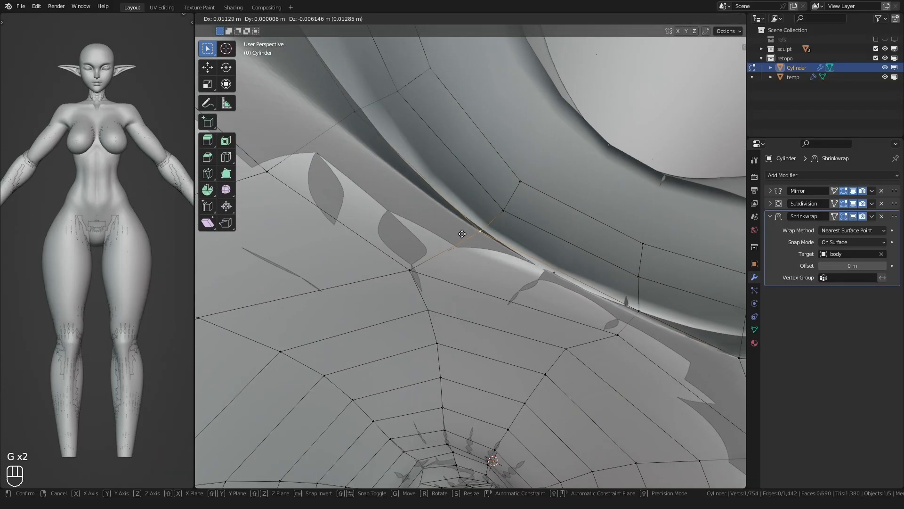
left_click(462, 232)
middle_click_drag(462, 233, 377, 151)
left_click(360, 211)
key("g")
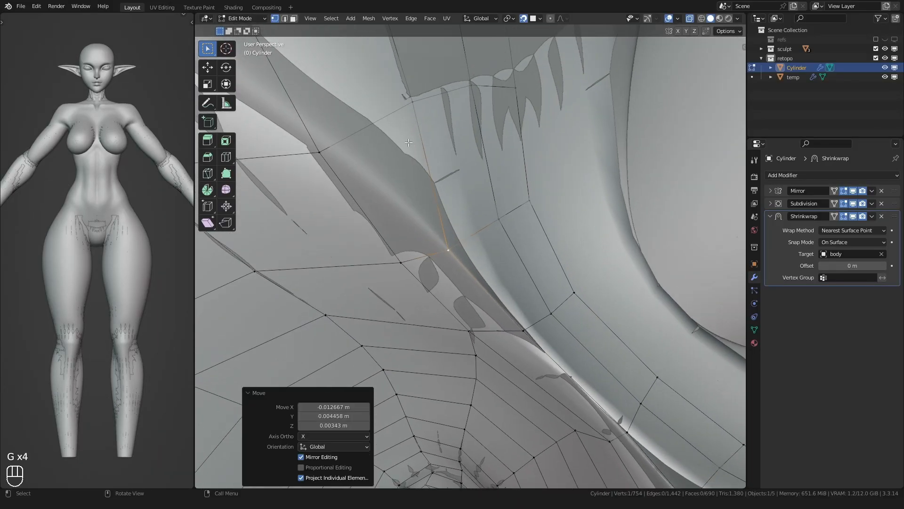
Move two further vertices along the crease between the crotch strip and the thigh onto the sculpt's fold.
left_click(354, 126)
key("g")
left_click(346, 149)
left_click(301, 129)
key("g")
left_click(288, 164)
middle_click_drag(306, 165, 464, 224)
Reposition the vertices at the front of the pelvis, including the top vertex at the centreline.
left_click(433, 164)
key("g")
left_click(438, 170)
left_click(481, 161)
key("g")
left_click(389, 193)
key("g")
left_click(399, 225)
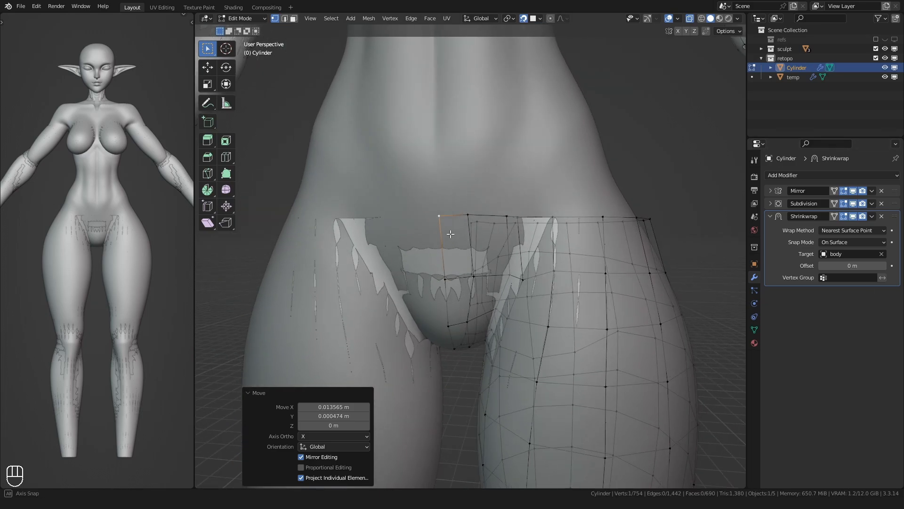
Raise the hip's top edge loop about 0.038 m along Z and extrude it straight up about 0.448 m.
left_click(464, 224, "alt")
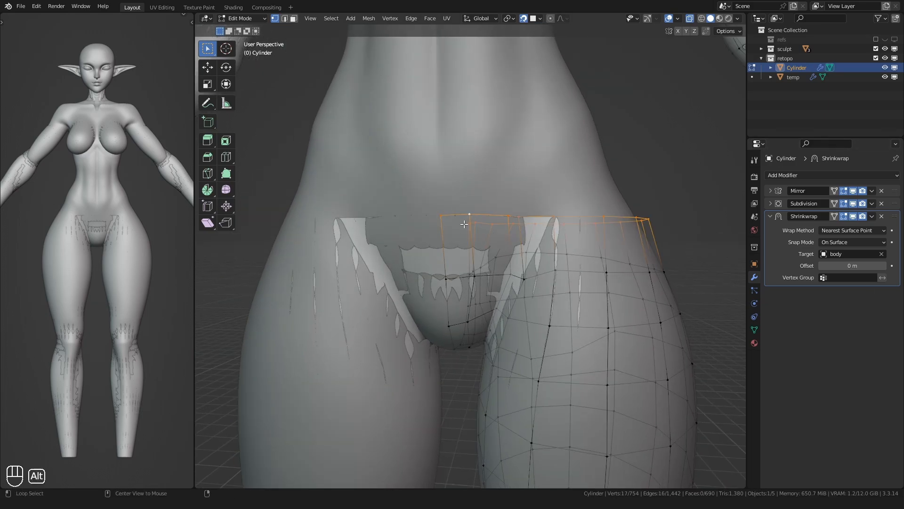
left_click(441, 200)
key("ctrl+z")
key("g")
key("z")
left_click(428, 234)
key("e")
key("z")
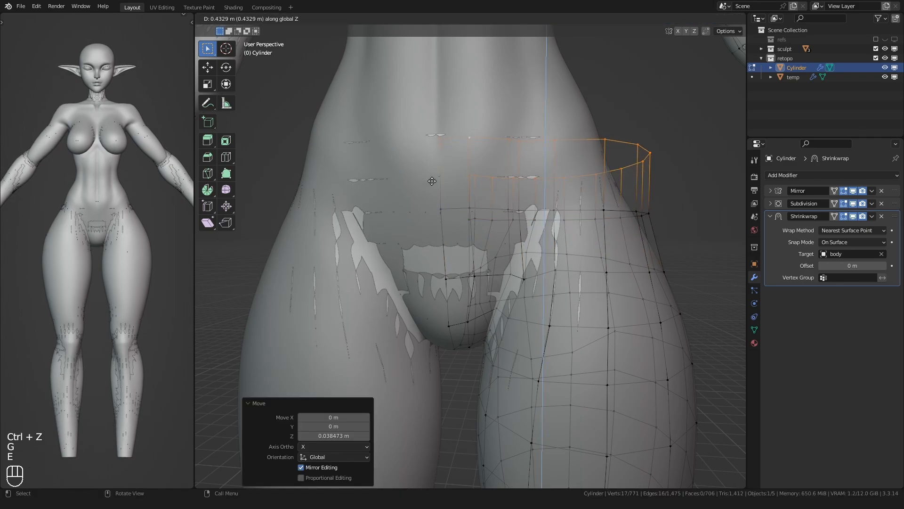
left_click(430, 182)
Cut new edges with the Knife across the front faces of the extruded band beside the centreline.
middle_click_drag(431, 184, 432, 232)
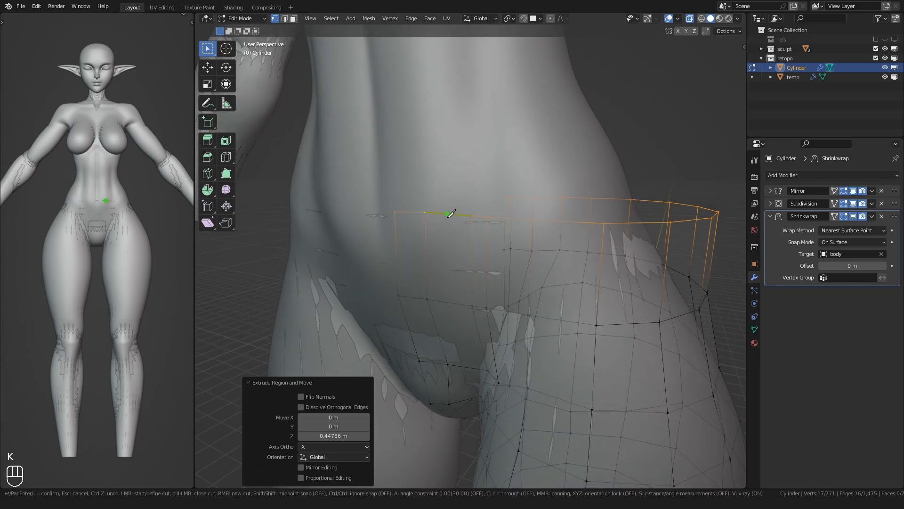
key("Return")
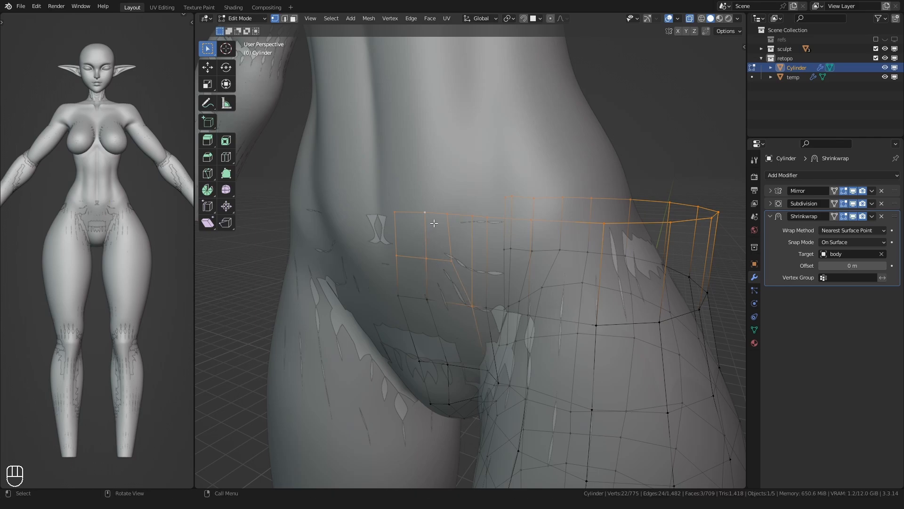
Extrude the top edge loop about 1.4 m straight up along Z to just below the breasts.
scroll(445, 217, "down", 4)
middle_click_drag(445, 217, 479, 260)
scroll(475, 236, "down", 4)
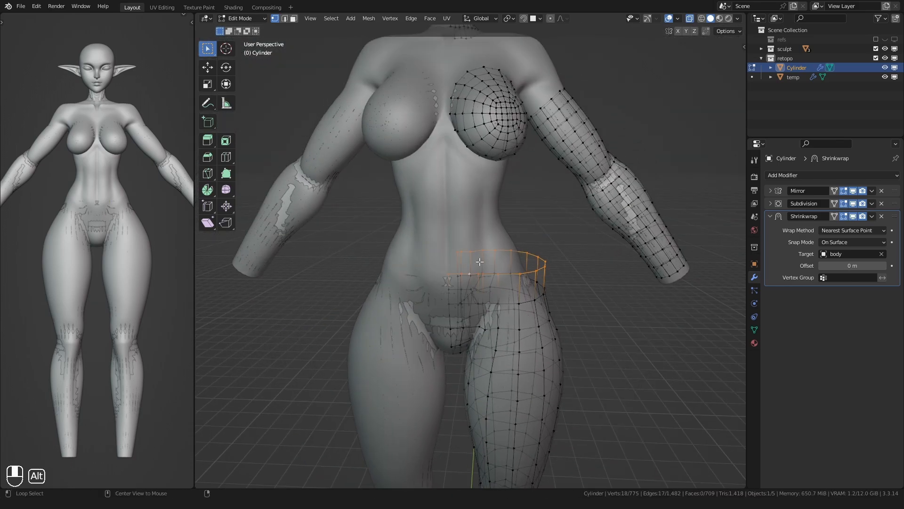
scroll(455, 271, "up", 4)
middle_click_drag(423, 277, 414, 313, "shift")
key("e")
key("z")
left_click(414, 198)
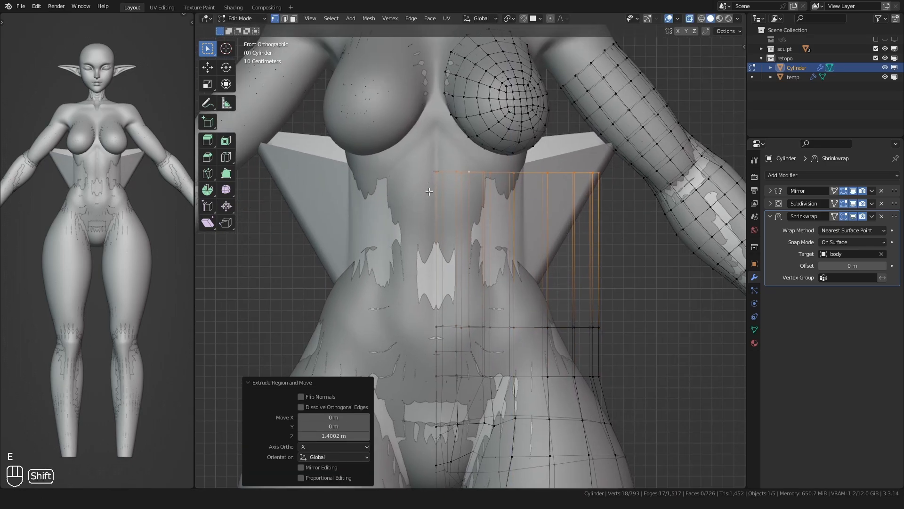
Scale the extruded top loop narrower along X and shift it about 0.296 m back toward the centreline.
scroll(413, 217, "up", 2)
key("g")
key("x")
key("s")
key("x")
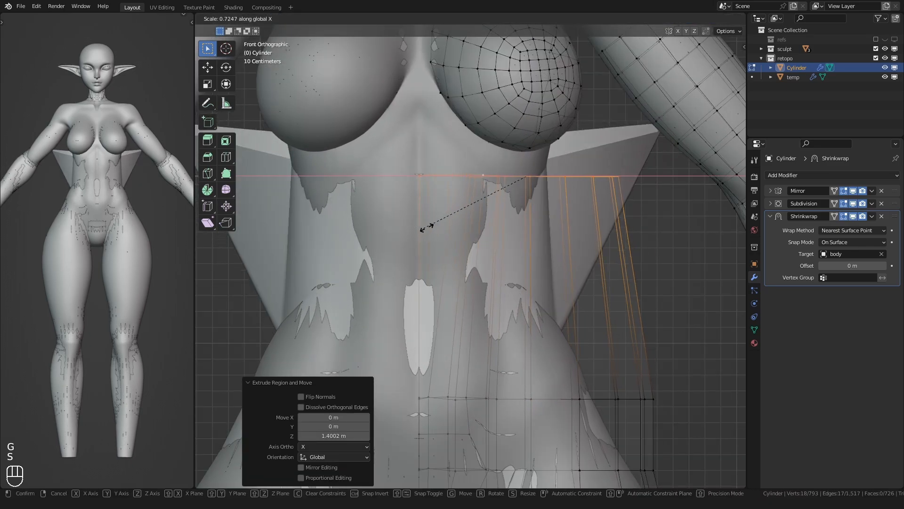
left_click(411, 222)
key("g")
key("x")
left_click(409, 224)
Rescale the top loop along X to the torso's width and nudge its inner edge about 0.007 m to the centreline.
scroll(409, 223, "up", 1)
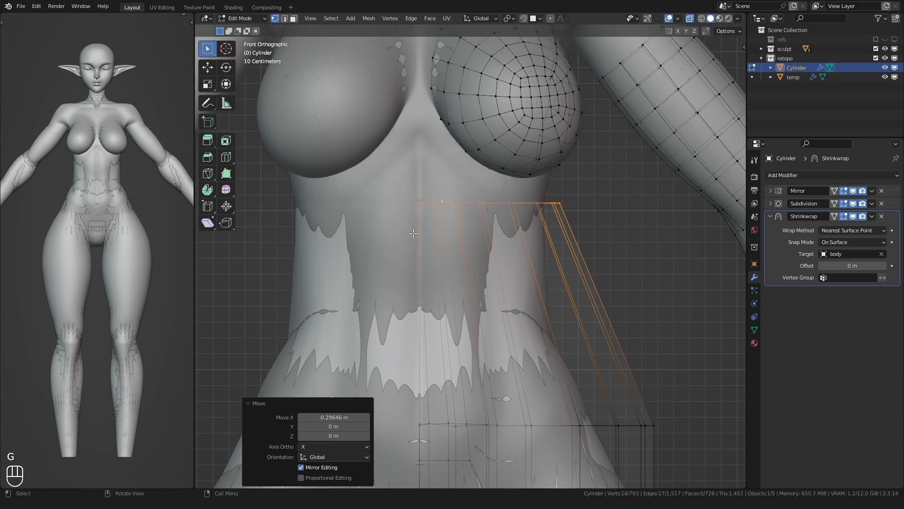
key("s")
key("x")
left_click(411, 230)
key("g")
key("x")
left_click(409, 230)
Add six evenly spaced horizontal loop cuts to the tall band between the hips and the ribcage.
scroll(415, 235, "down", 4)
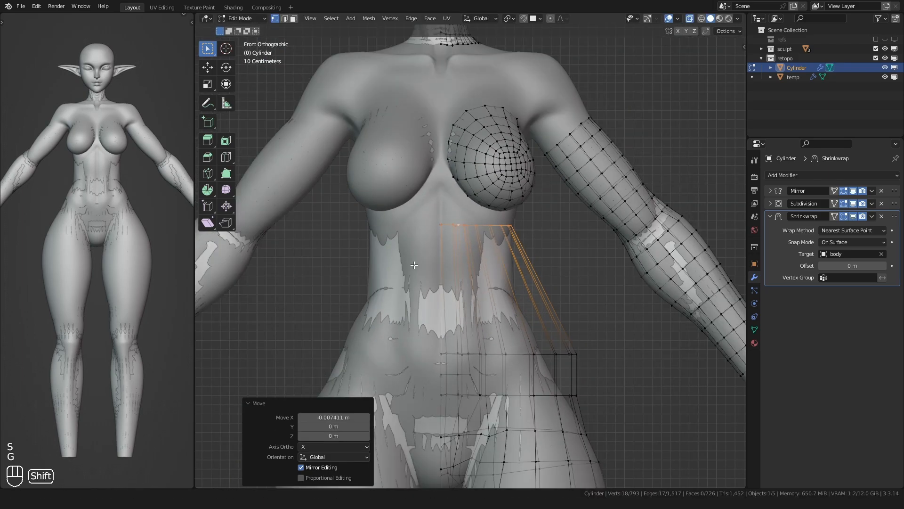
scroll(467, 202, "up", 2)
middle_click_drag(467, 292, 456, 237, "shift")
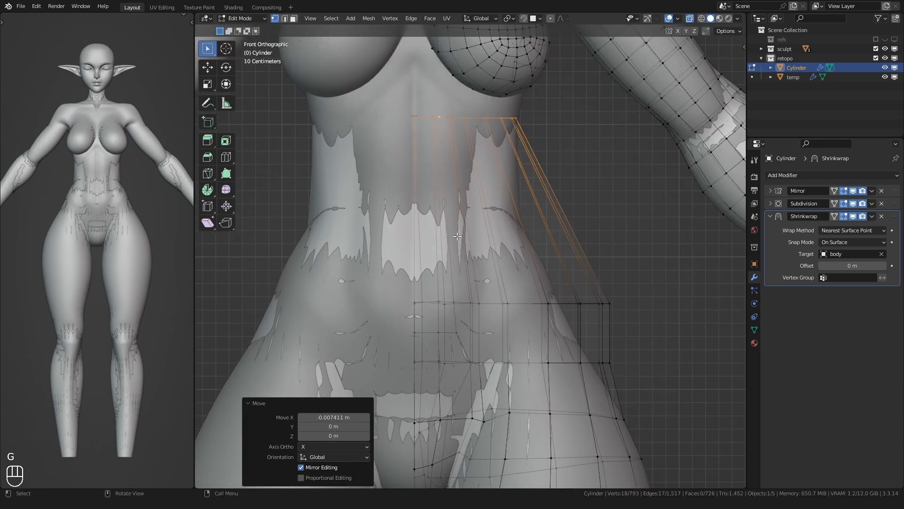
left_click(479, 200)
right_click(478, 199)
scroll(466, 207, "down", 2)
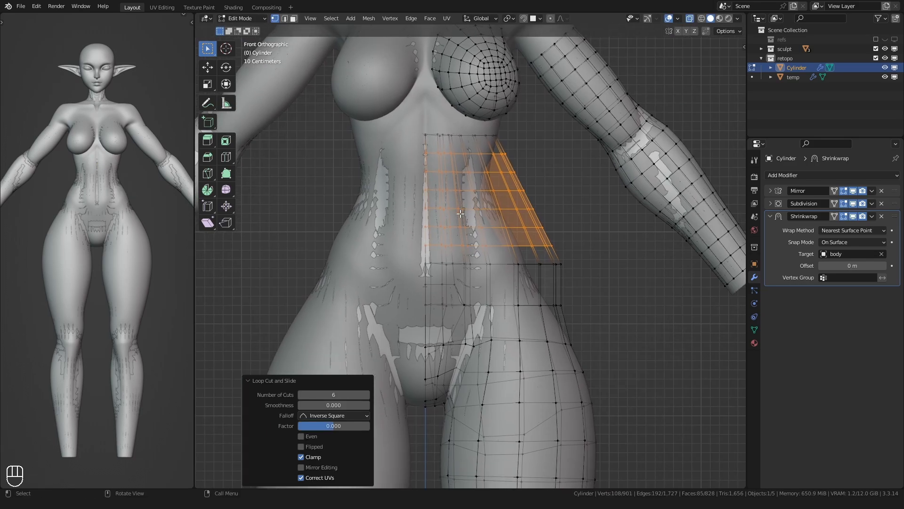
Switch to Object Mode and hide the sculpted body to expose the retopology mesh.
middle_click_drag(467, 236, 391, 134)
scroll(391, 135, "down", 3)
key("Tab")
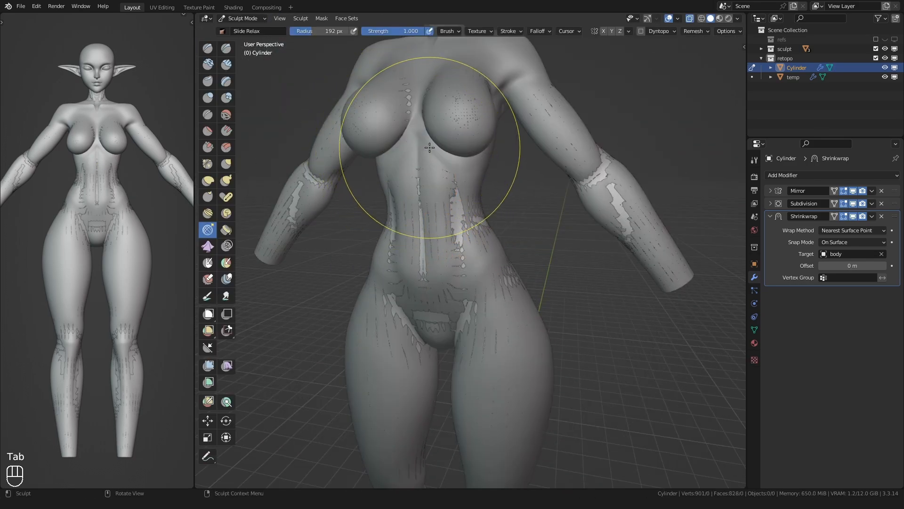
key("ctrl+Tab")
key("h")
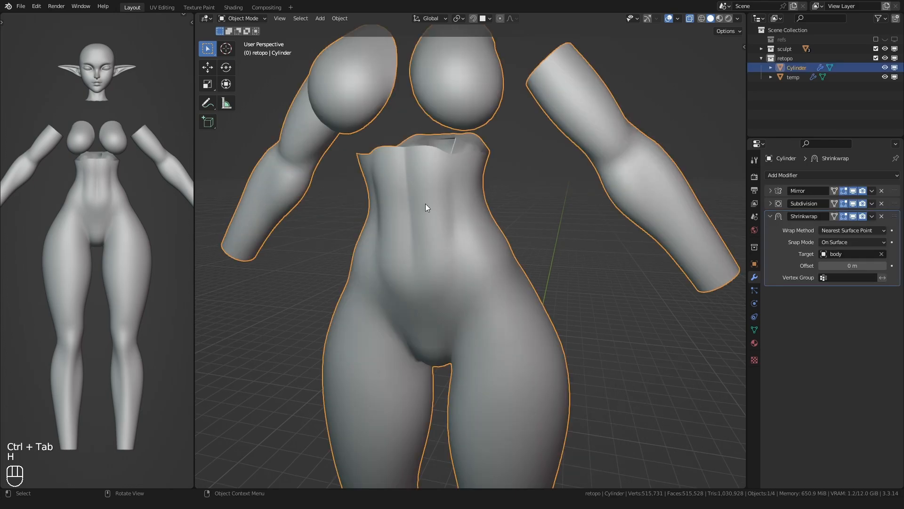
Try applying a duplicate of the Shrinkwrap modifier, undo it and remove the duplicate.
key("ctrl+Tab")
middle_click_drag(425, 235, 249, 226)
middle_click_drag(490, 202, 475, 236, "shift")
scroll(475, 236, "up", 2)
key("shift+d")
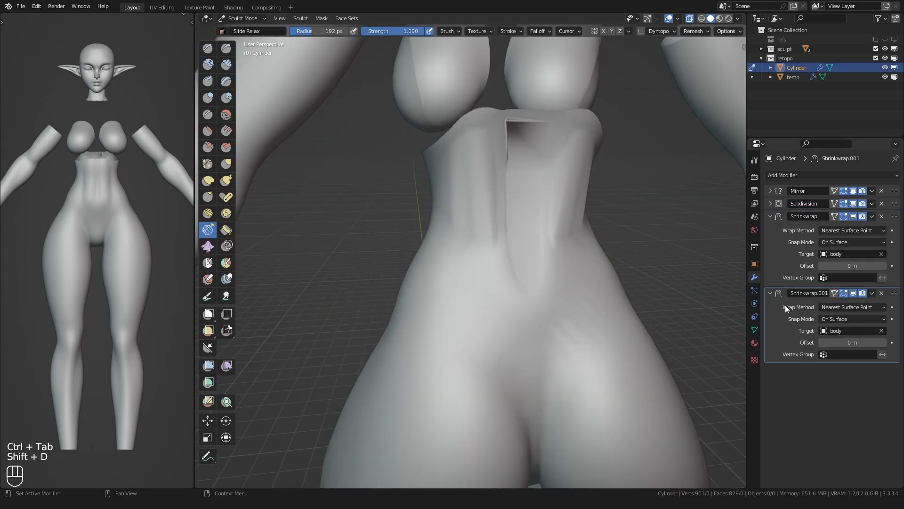
key("ctrl+a")
key("Tab")
middle_click_drag(494, 273, 480, 253)
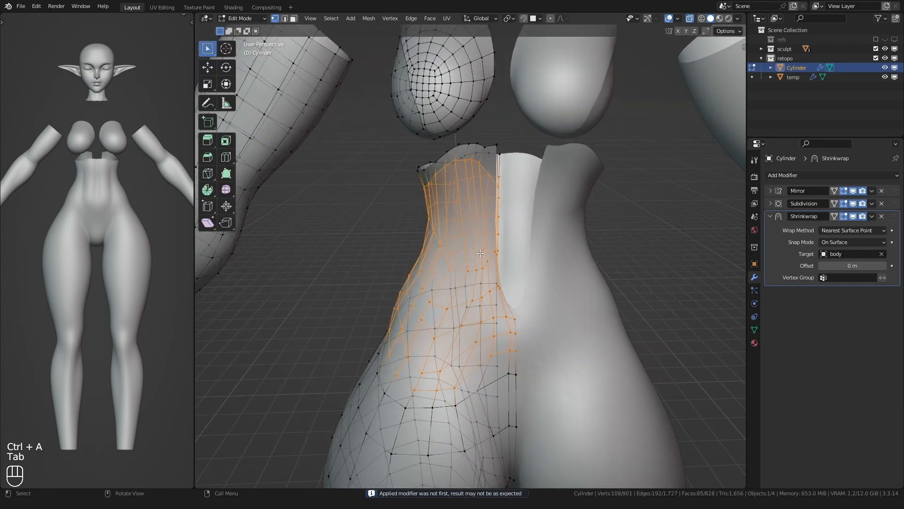
key("ctrl+z")
key("ctrl+z")
key("ctrl+z")
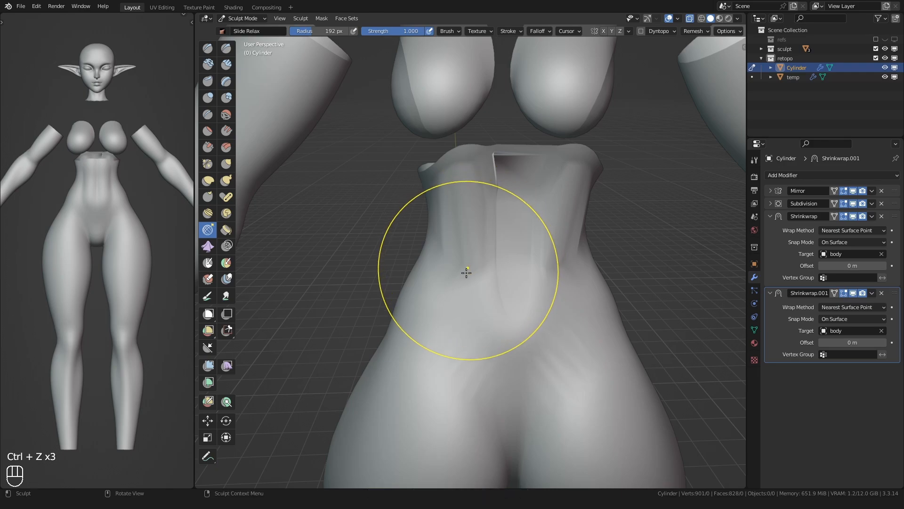
left_click(881, 293)
Return to Edit Mode and turn off clipping in the Mirror modifier.
key("Tab")
middle_click_drag(535, 263, 453, 261)
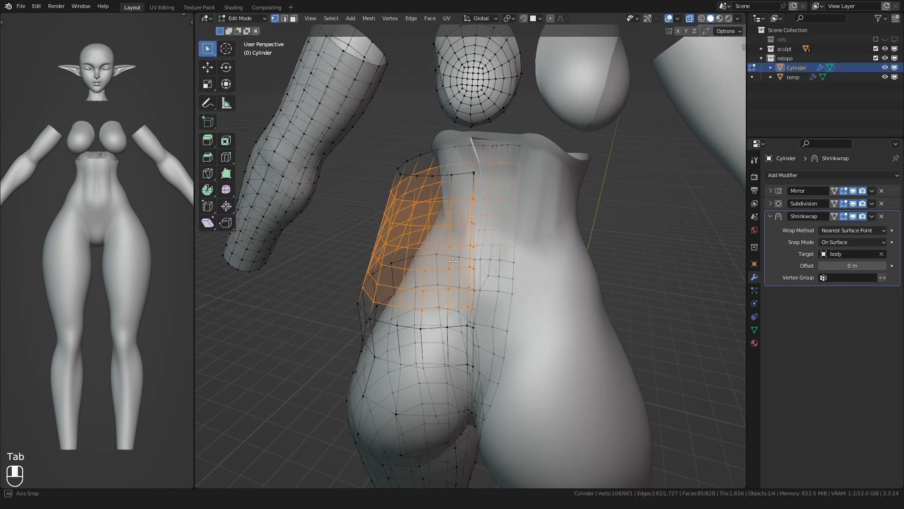
scroll(462, 282, "up", 3)
left_click(491, 427)
scroll(491, 426, "down", 5)
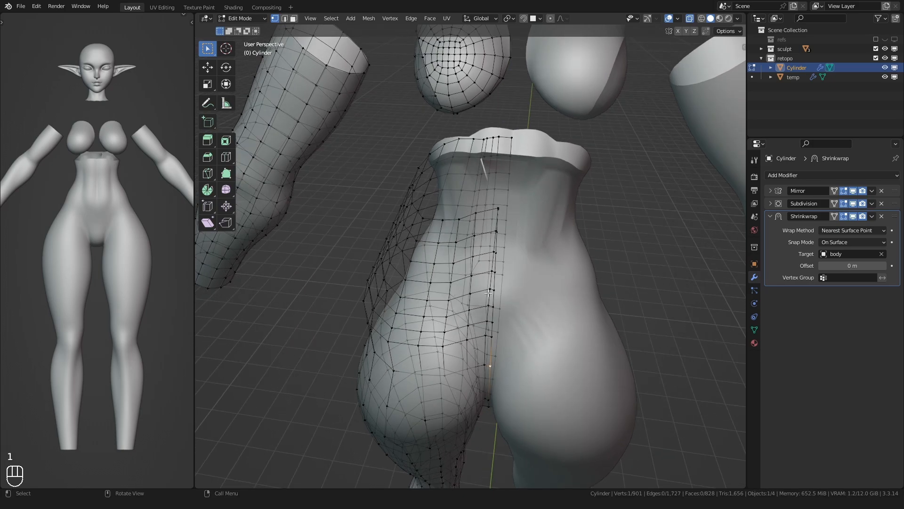
scroll(496, 270, "up", 5)
left_click(769, 190)
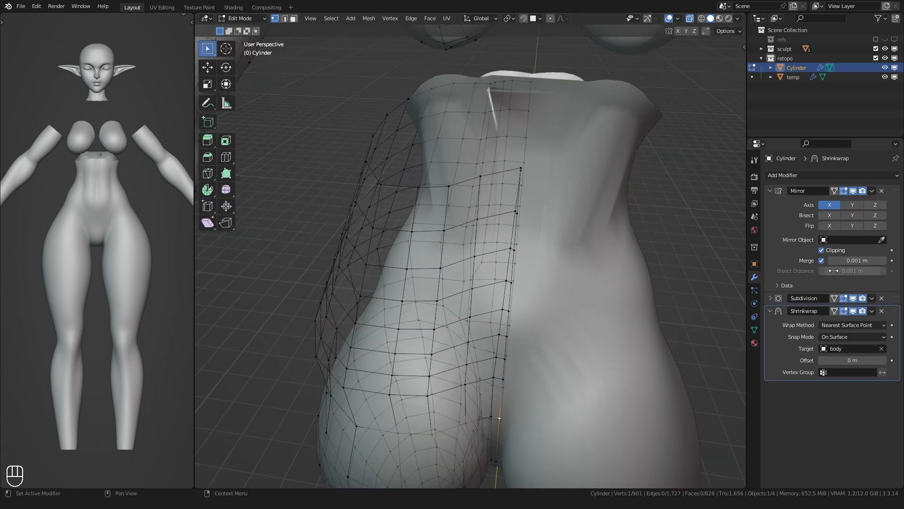
Edge-slide the vertical edge loop beside the back's centreline to adjust its spacing.
middle_click_drag(568, 334, 416, 413)
scroll(507, 317, "up", 2)
key("g")
key("g")
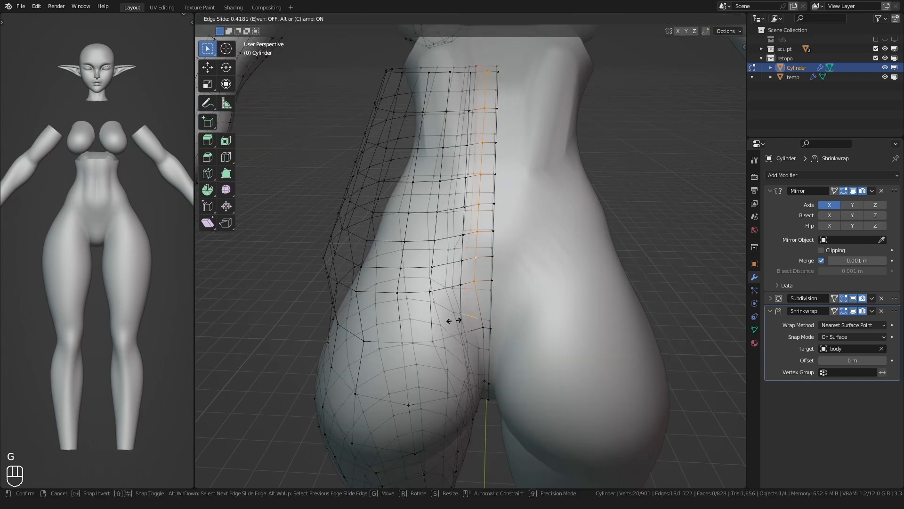
left_click(457, 321)
Select the path of central vertices from the buttock cleft up the lower back and move it along Y.
middle_click_drag(457, 320, 452, 245)
scroll(469, 313, "down", 1)
left_click(470, 320)
left_click(461, 199, "ctrl")
key("g")
key("y")
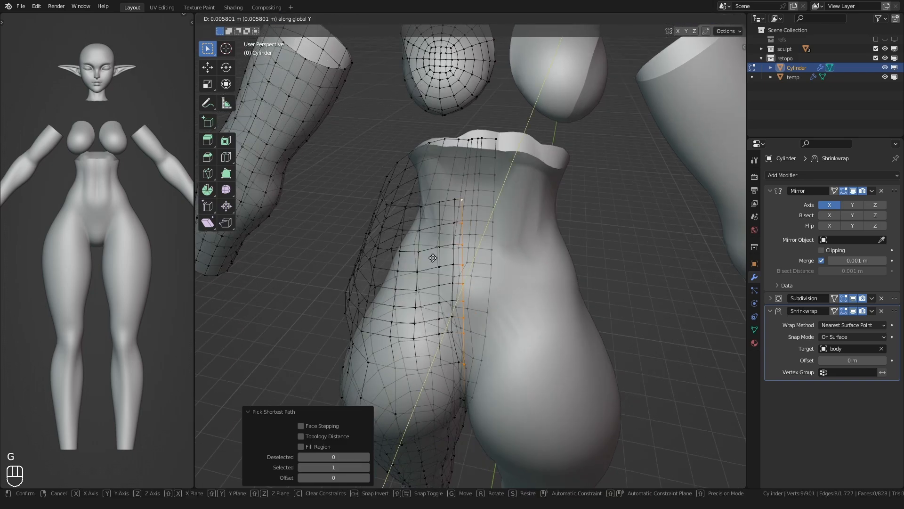
left_click(464, 221)
Duplicate the Shrinkwrap modifier in Object Mode, apply the copy, and reopen the mesh in Edit Mode.
middle_click_drag(464, 221, 458, 273)
key("Tab")
key("ctrl+Tab")
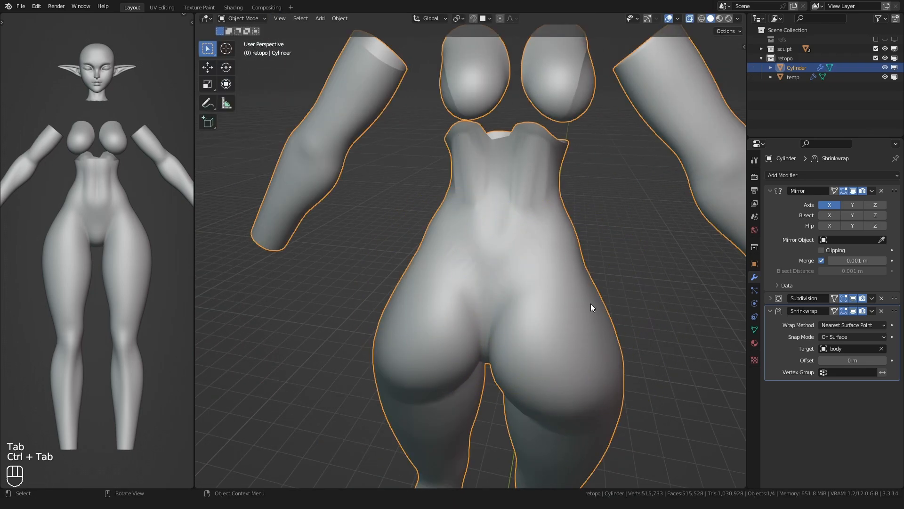
key("shift+d")
key("ctrl+a")
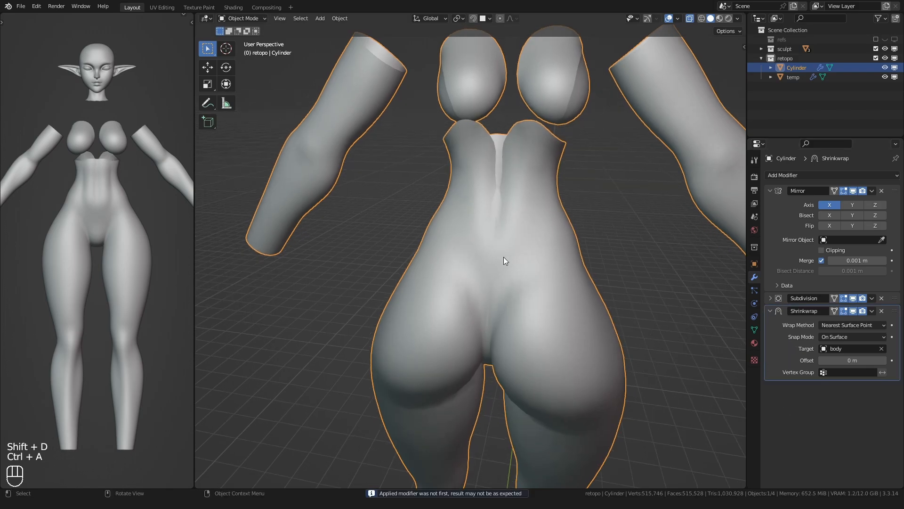
key("Tab")
scroll(504, 256, "up", 5)
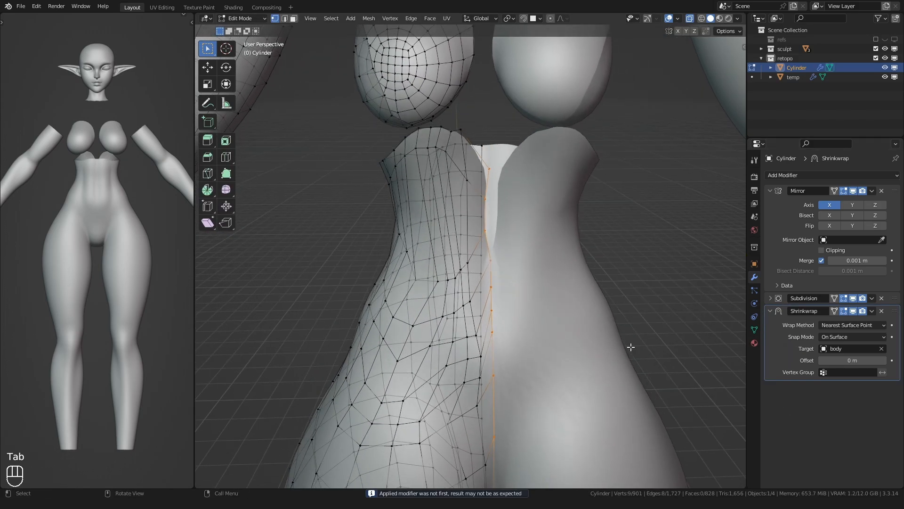
Turn Mirror clipping back on and move the central edge loop sideways to close the gap at the centreline.
scroll(479, 380, "down", 3)
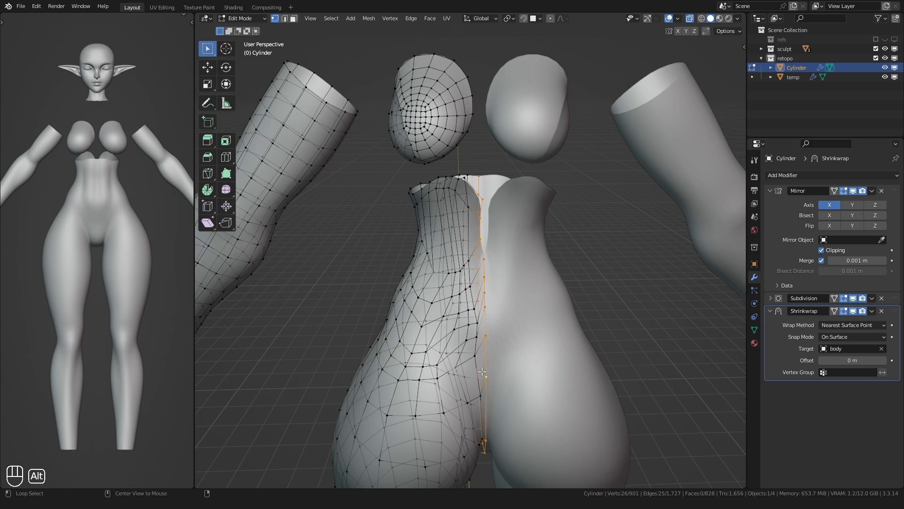
key("g")
middle_click(488, 372)
left_click(491, 371)
key("g")
middle_click(477, 369)
left_click(481, 370)
Display the wireframe in Sculpt Mode and relax the lower-back topology with a 243 px Slide Relax brush.
mouse_move(481, 369)
middle_mouse_down()
mouse_move(447, 332)
mouse_move(473, 302)
middle_mouse_up()
key("ctrl+Tab")
key("q")
left_click(449, 295)
scroll(448, 292, "up", 2)
key("f")
left_click(435, 269)
left_click_drag(434, 269, 477, 205, "shift")
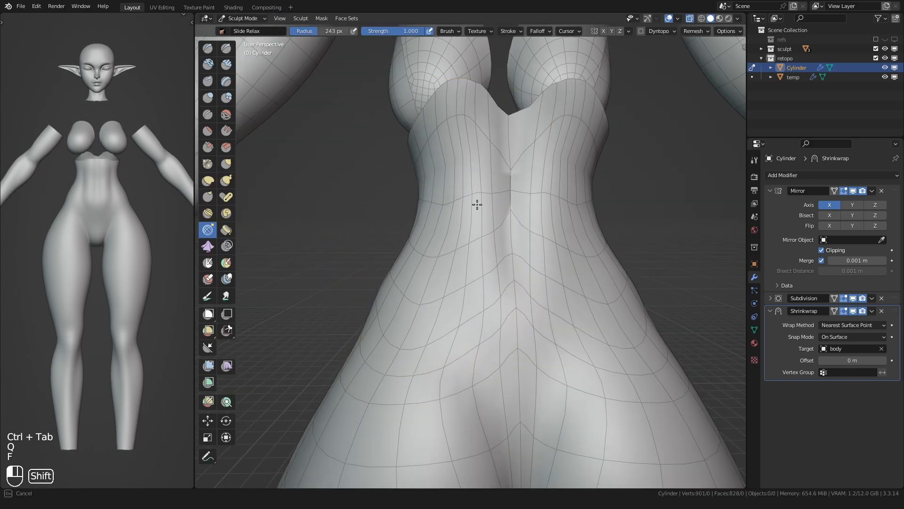
Select the torso's open top edge loop in Edit Mode and flatten it by scaling to 0 along Z.
middle_click_drag(445, 250, 448, 245)
key("Tab")
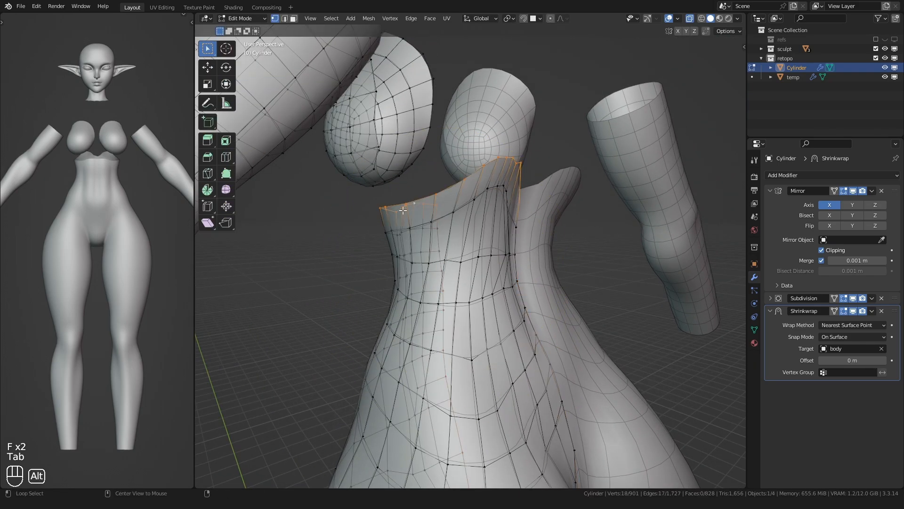
key("0")
left_click(403, 210)
middle_click_drag(402, 209, 463, 243)
Return to Sculpt Mode and relax the topology around the back and hips, starting with a 274 px brush radius.
key("ctrl+Tab")
key("f")
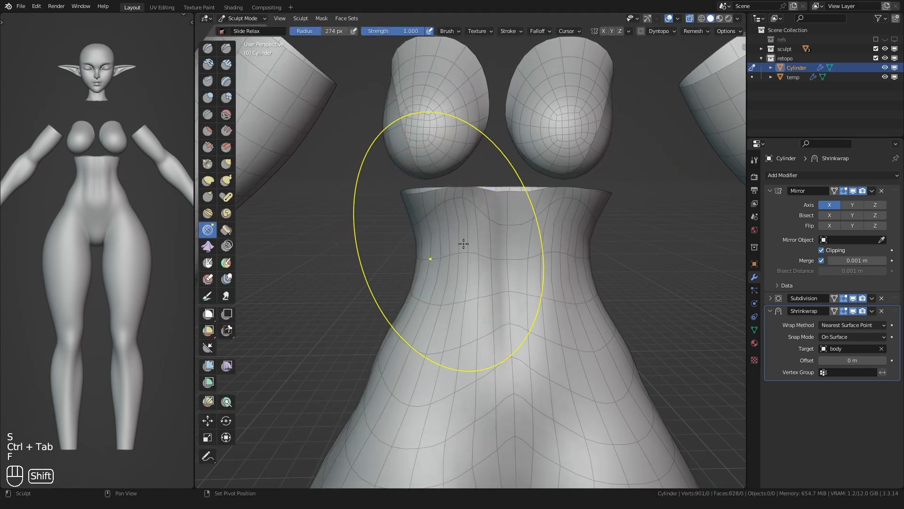
scroll(447, 329, "down", 3)
middle_click_drag(425, 359, 431, 350)
left_click_drag(431, 351, 449, 320, "shift")
key("f")
left_click(454, 303)
Relax the topology around the sides of the waist and torso, reducing the brush radius to 191 px.
mouse_move(437, 330)
middle_mouse_down()
mouse_move(422, 279)
mouse_move(439, 266)
mouse_move(430, 269)
middle_mouse_up()
key("f")
mouse_move(429, 268)
left_mouse_down("shift")
mouse_move(436, 297)
mouse_move(454, 305)
left_mouse_up("shift")
key("f")
left_click(448, 212)
left_click_drag(448, 208, 453, 185, "shift")
middle_click_drag(452, 185, 416, 203)
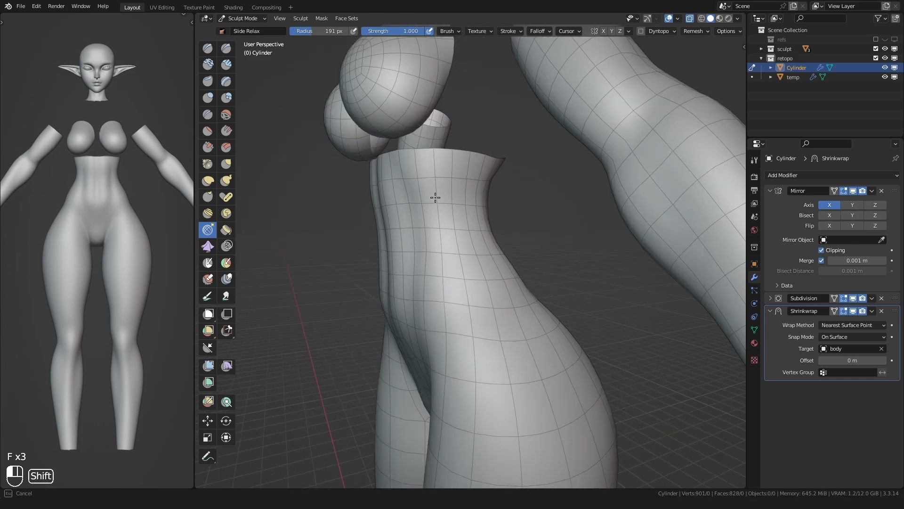
left_click_drag(435, 198, 436, 201, "shift")
Relax the topology across the abdomen, front hips and groin with a 176 px brush radius.
middle_click_drag(436, 200, 485, 207)
key("f")
left_click(464, 226)
left_click_drag(454, 272, 459, 301, "shift")
middle_click_drag(494, 301, 485, 288)
left_click_drag(558, 288, 565, 299, "shift")
left_click(453, 340)
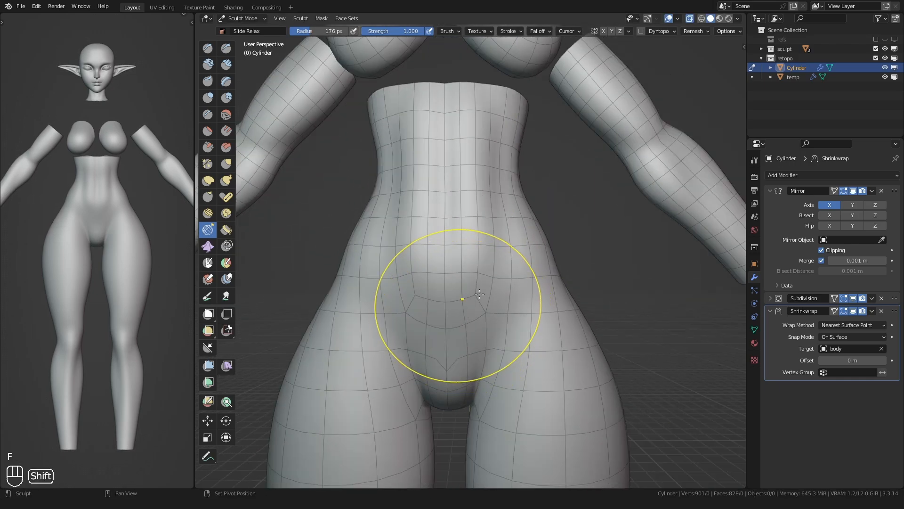
Return to Edit Mode and move the selected central edge loop about 0.916 m along X against the mirror plane.
mouse_move(476, 297)
middle_mouse_down()
mouse_move(476, 252)
mouse_move(416, 293)
mouse_move(427, 251)
mouse_move(460, 230)
middle_mouse_up()
key("f")
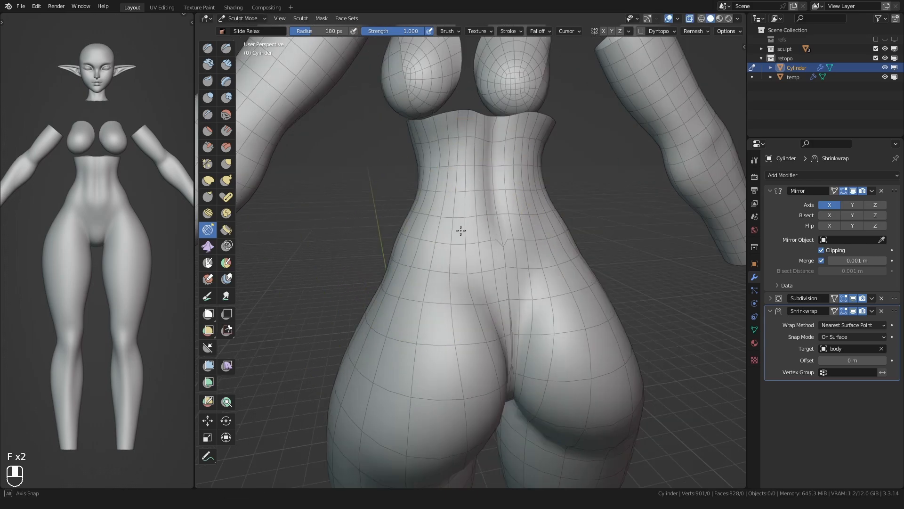
key("f")
key("Tab")
key("g")
key("x")
left_click(442, 283)
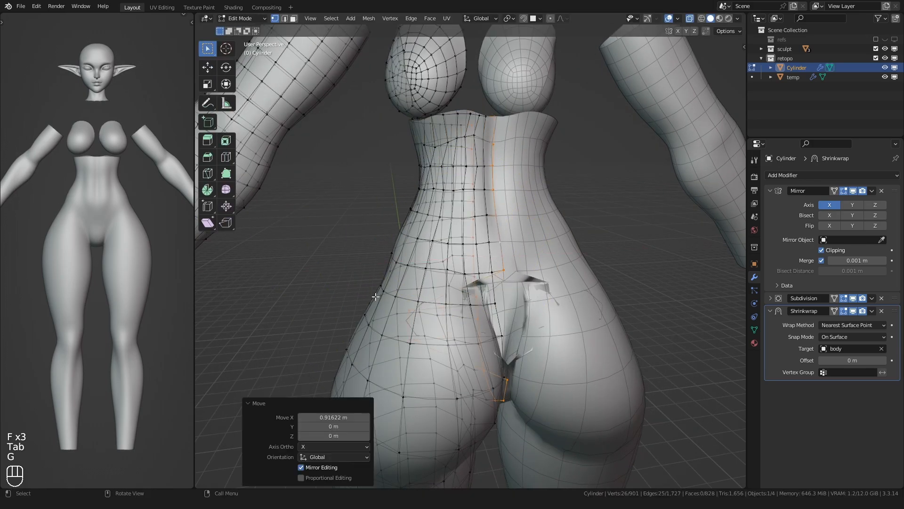
Move the selected central edge loop along X again to close the gap at the mirror plane.
key("g")
key("x")
left_click(477, 275)
Return to Sculpt Mode and relax the topology across the lower back and between the buttocks, adjusting the brush radius.
key("ctrl+Tab")
key("f")
key("f")
mouse_move(456, 232)
middle_mouse_down("shift")
mouse_move(456, 250)
mouse_move(471, 260)
mouse_move(472, 200)
middle_mouse_up("shift")
key("f")
middle_click_drag(515, 307, 459, 259)
key("f")
key("f")
left_click_drag(487, 264, 498, 256, "shift")
middle_click_drag(498, 256, 446, 232)
Select the central edge loop down the back in Edit Mode and move it against the mirror plane.
key("Tab")
left_click(502, 280, "alt")
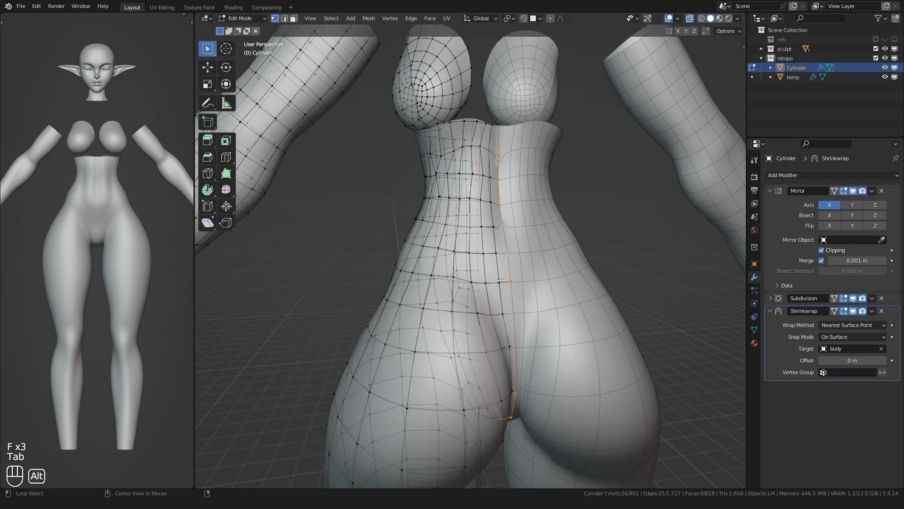
key("g")
left_click(446, 293)
key("g")
left_click(472, 293)
Return to Sculpt Mode and relax the topology across the abdomen and front of the waist with a 157 px brush radius.
key("ctrl+Tab")
mouse_move(466, 301)
middle_mouse_down()
mouse_move(495, 317)
mouse_move(541, 309)
middle_mouse_up()
key("f")
left_click(431, 274)
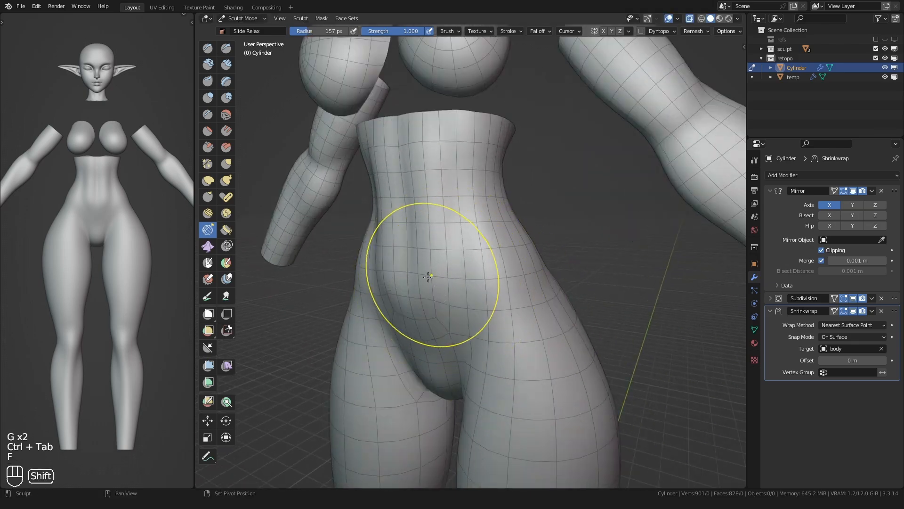
left_click_drag(431, 273, 403, 320, "shift")
middle_click_drag(403, 320, 474, 330)
left_click_drag(441, 311, 482, 198, "shift")
mouse_move(483, 197)
middle_mouse_down()
mouse_move(301, 243)
mouse_move(504, 248)
mouse_move(487, 262)
middle_mouse_up()
left_click_drag(487, 263, 490, 249, "shift")
mouse_move(489, 249)
middle_mouse_down()
mouse_move(474, 288)
mouse_move(478, 326)
mouse_move(518, 327)
middle_mouse_up()
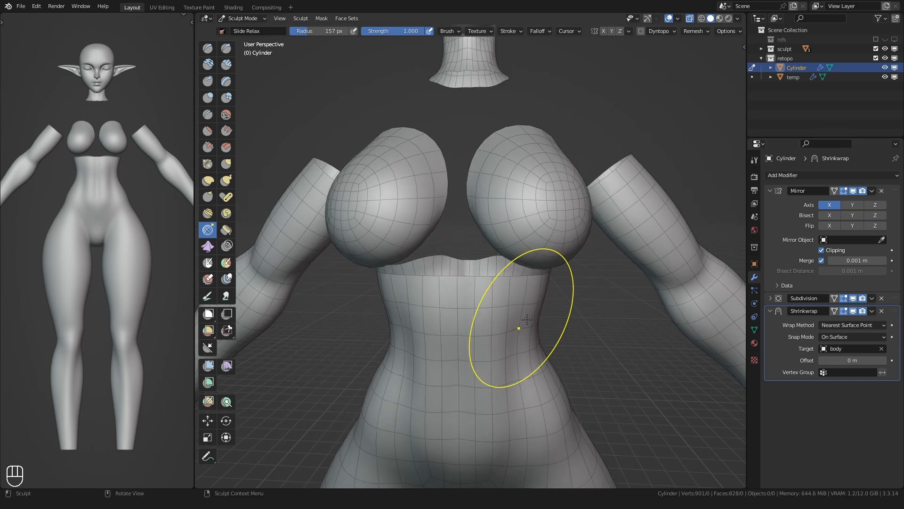
Switch to Edit Mode and select the open border loop of the breast mesh.
key("ctrl+Tab")
key("Tab")
scroll(460, 233, "up", 2)
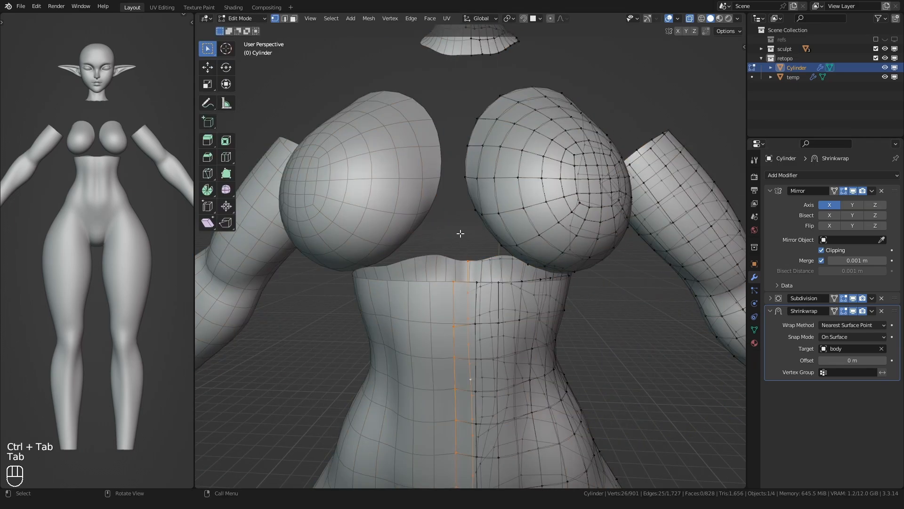
middle_click_drag(464, 164, 450, 231)
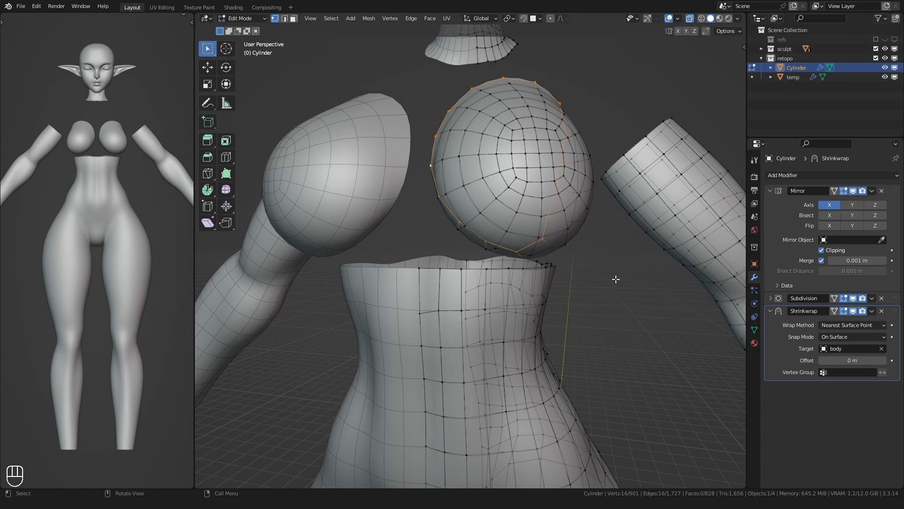
Return to Object Mode, unhide the body sculpt and select only the Cylinder retopology mesh.
key("ctrl+Tab")
key("alt+h")
key("q")
left_click(496, 261)
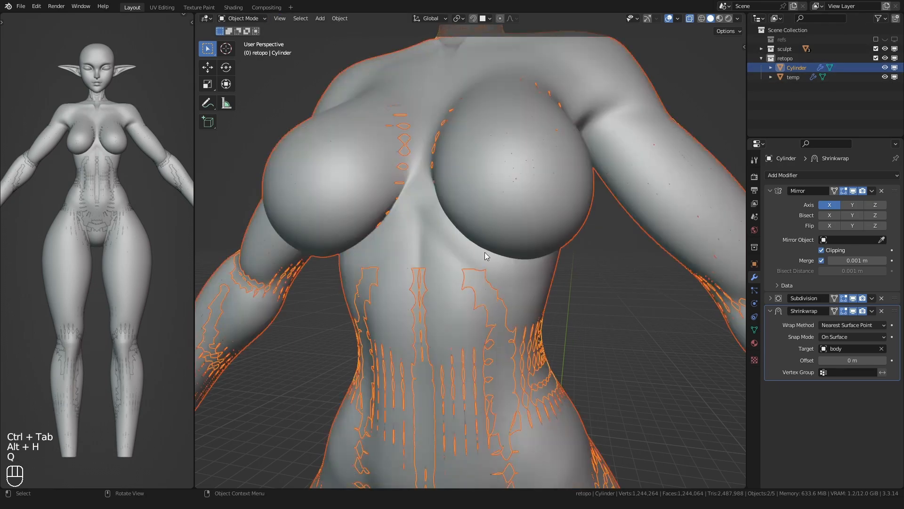
left_click(463, 204)
left_click(431, 283)
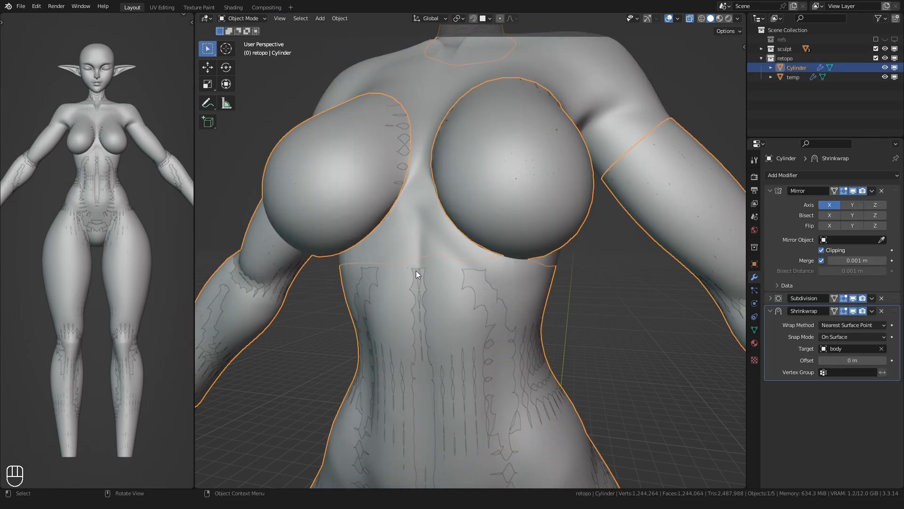
Extrude the breast's selected border loop outward onto the chest in Edit Mode.
key("Tab")
middle_click_drag(417, 270, 428, 285)
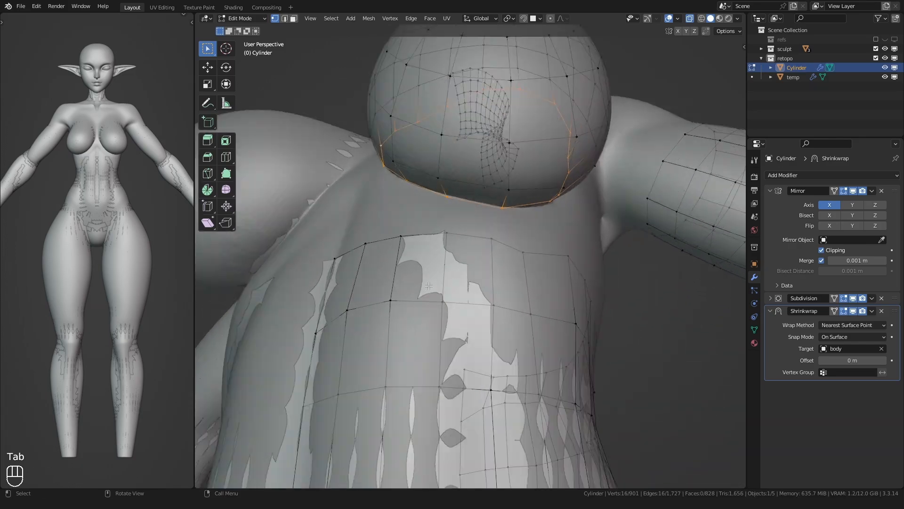
left_click(368, 272)
middle_click_drag(372, 274, 420, 282)
key("shift+b")
left_click_drag(428, 222, 532, 316)
middle_click_drag(509, 296, 485, 285)
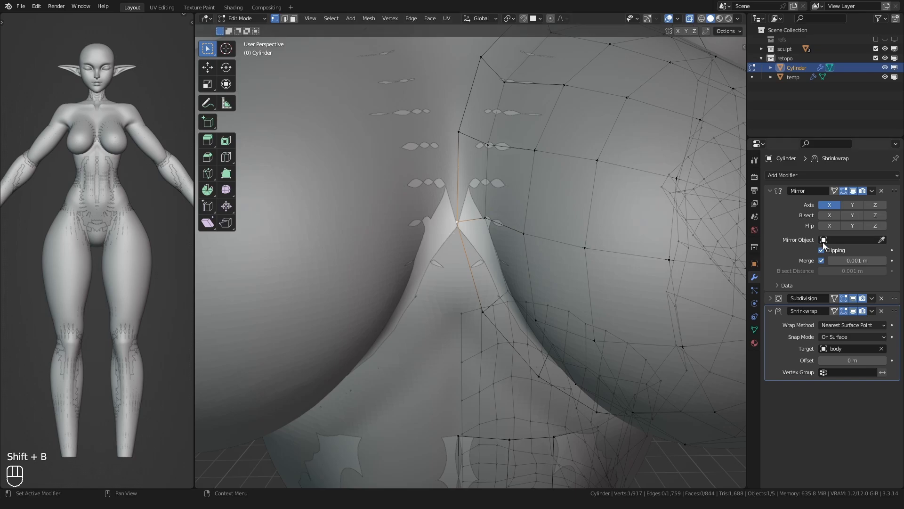
Disable Clipping on the Mirror modifier and move the inner breast border vertices off the centreline with snapping enabled.
left_click(444, 242)
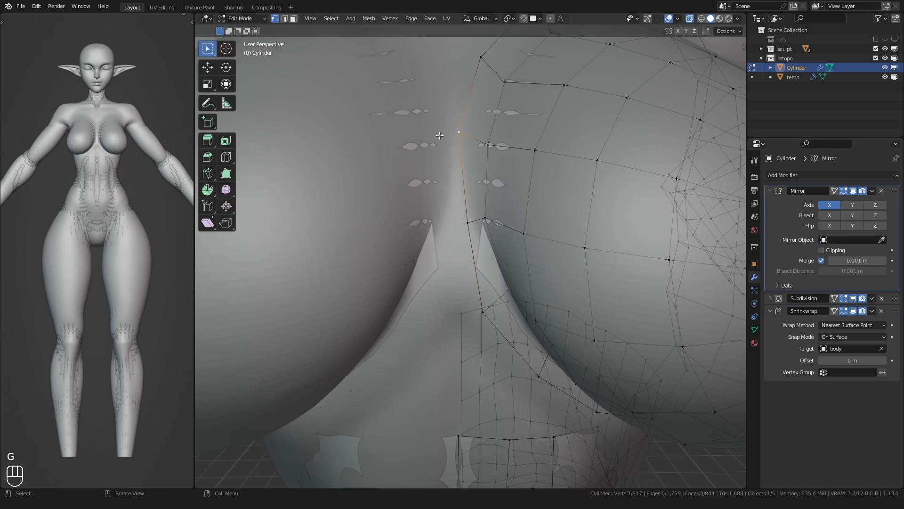
key("g")
key("g")
key("shift+Tab")
key("g")
left_click(461, 216)
left_click(467, 132)
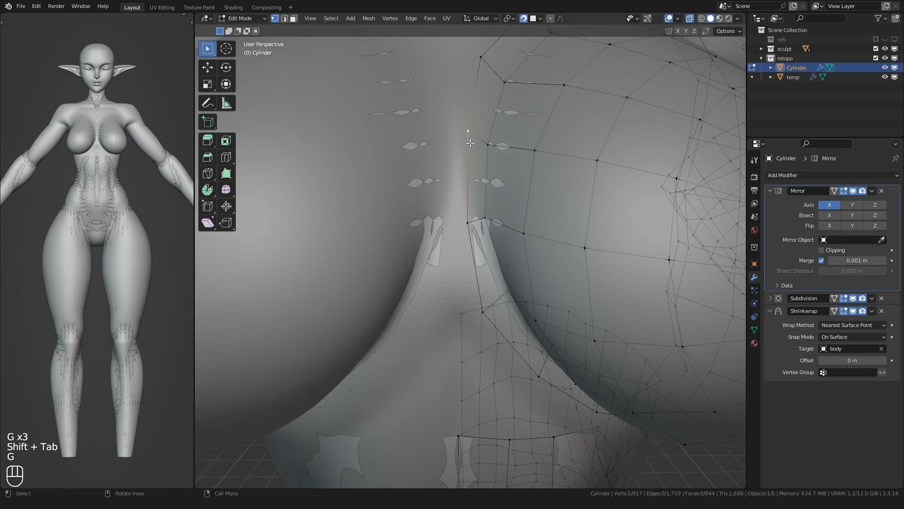
Reposition the remaining border vertices along the breast's inner and lower edge onto the chest surface.
key("g")
key("g")
left_click(465, 220)
left_click(475, 306)
key("g")
middle_click_drag(472, 304, 480, 265)
left_click(544, 333)
key("g")
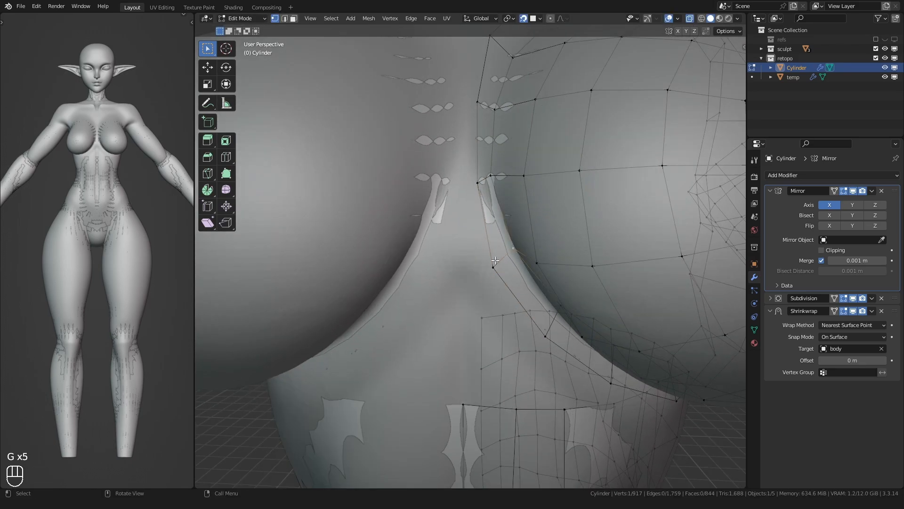
left_click(542, 328)
scroll(541, 327, "down", 4)
middle_click_drag(537, 323, 391, 207)
scroll(507, 242, "up", 4)
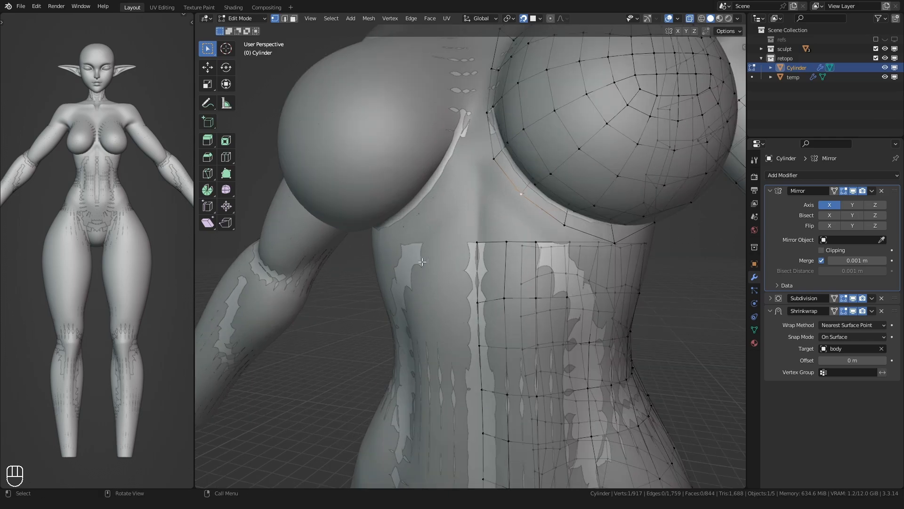
key("2")
scroll(503, 233, "down", 3)
middle_click_drag(502, 234, 479, 260)
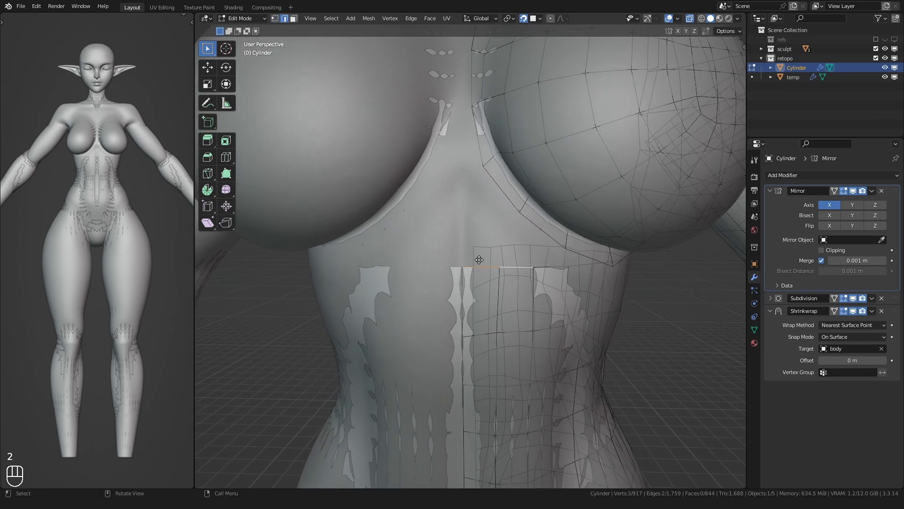
left_click(460, 225)
middle_click_drag(460, 225, 473, 247)
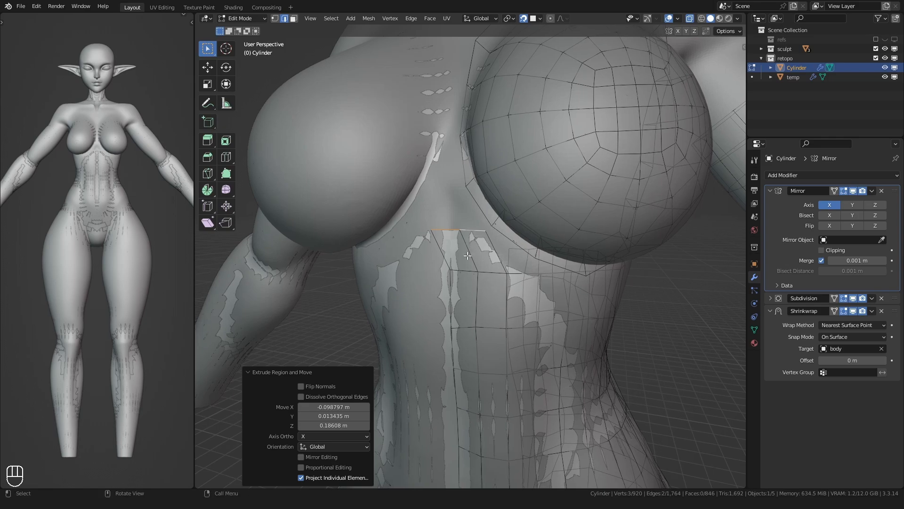
key("ctrl+z")
Merge the third vertex of the torso's top edge with the nearby vertex of the breast's lower border.
scroll(465, 272, "up", 2)
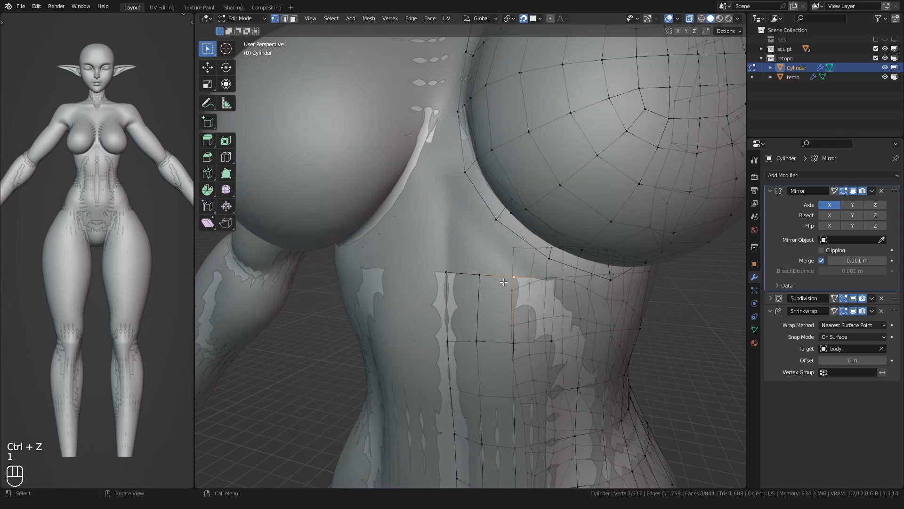
mouse_move(503, 282)
middle_mouse_down()
mouse_move(490, 237)
mouse_move(477, 283)
mouse_move(487, 285)
middle_mouse_up()
key("m")
left_click(486, 232)
Extrude the torso's central top edges up toward the sternum and scale them to 0.469.
key("2")
left_click(472, 283)
left_click(503, 277, "shift")
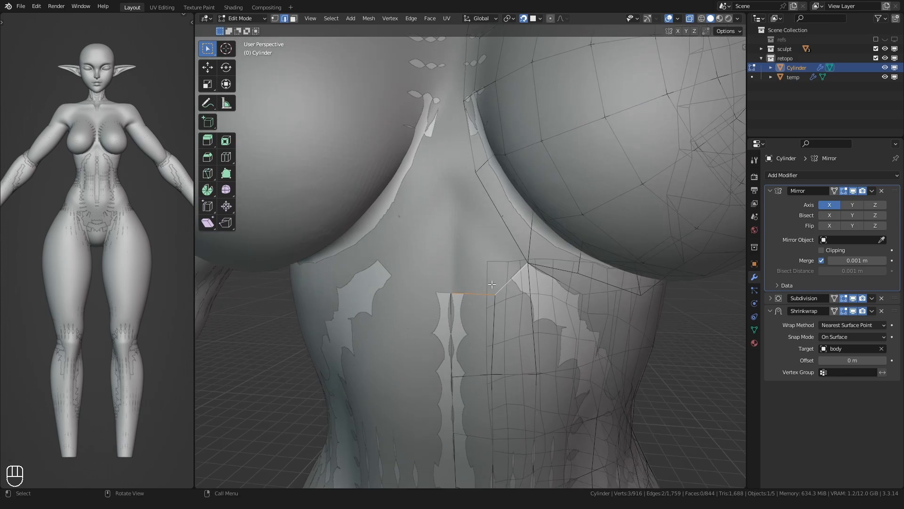
key("e")
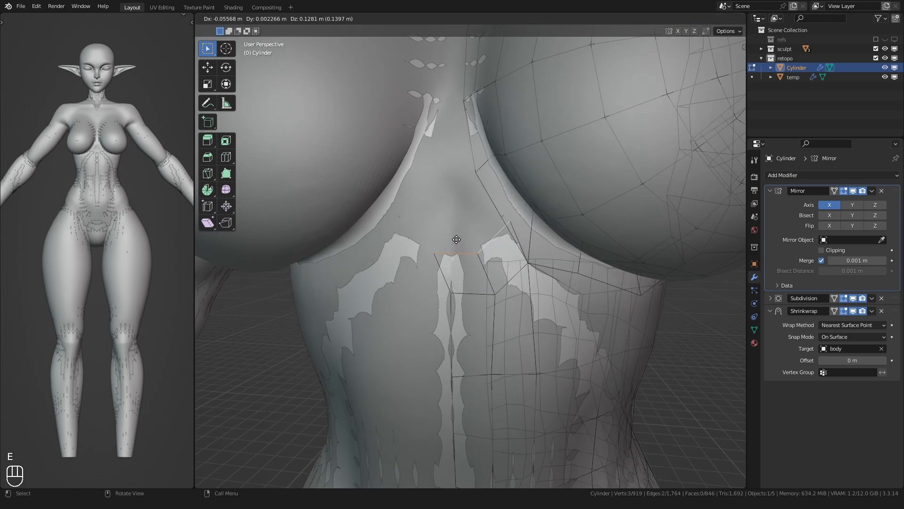
left_click(435, 258)
key("s")
left_click(437, 263)
mouse_move(436, 263)
middle_mouse_down()
mouse_move(444, 285)
mouse_move(445, 273)
middle_mouse_up()
Re-enable mirror clipping and move the extruded edges about 0.105 m higher up the sternum.
key("g")
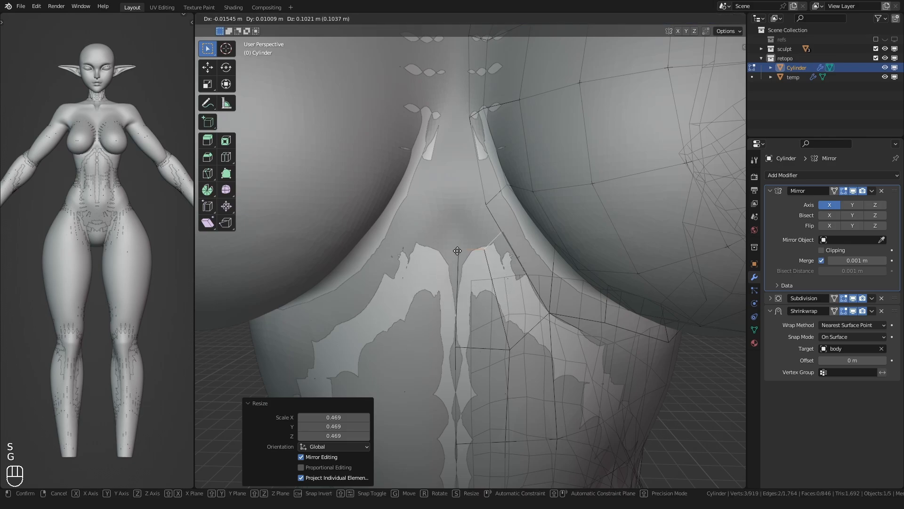
left_click(452, 254)
key("g")
left_click(438, 234)
scroll(436, 243, "up", 1)
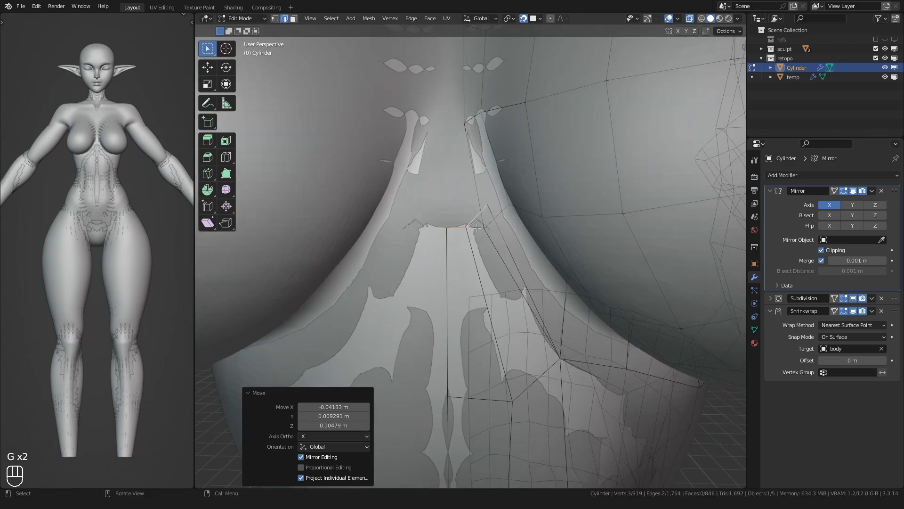
Merge the outer vertex of the extruded strip with the adjacent breast border vertex.
key("1")
left_click(488, 210)
left_click(484, 227, "shift")
key("m")
left_click(472, 234)
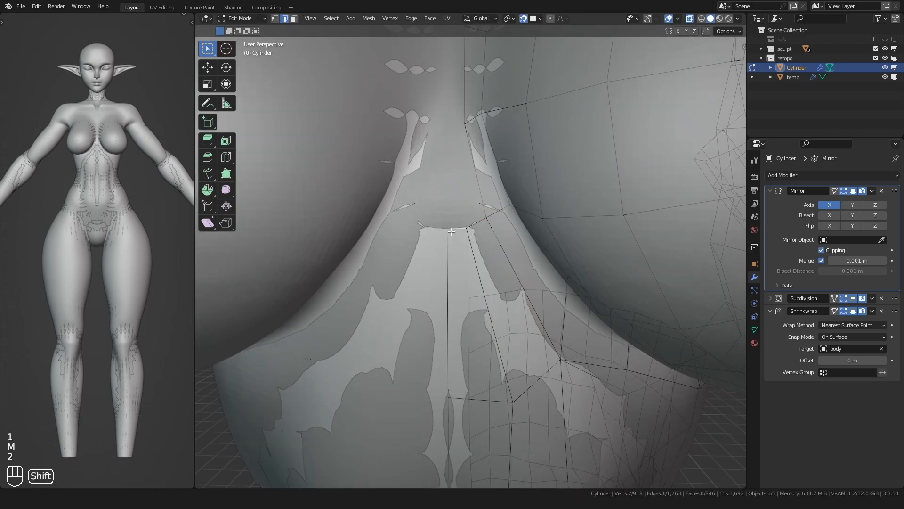
Extrude the central edge twice up between the breasts, filling the gap to the breast border with a face each time.
middle_click_drag(451, 231, 461, 287, "shift")
left_click(448, 188)
key("f")
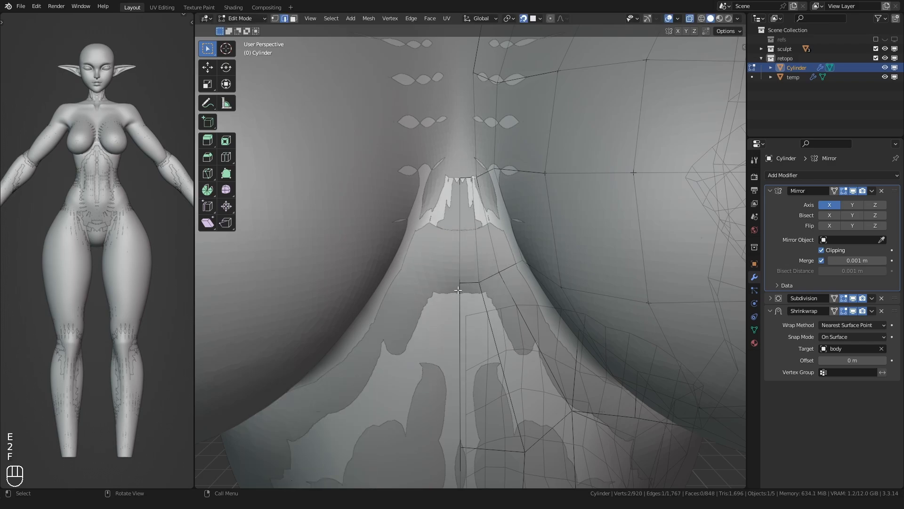
mouse_move(448, 188)
middle_mouse_down("shift")
mouse_move(464, 265)
mouse_move(454, 334)
middle_mouse_up("shift")
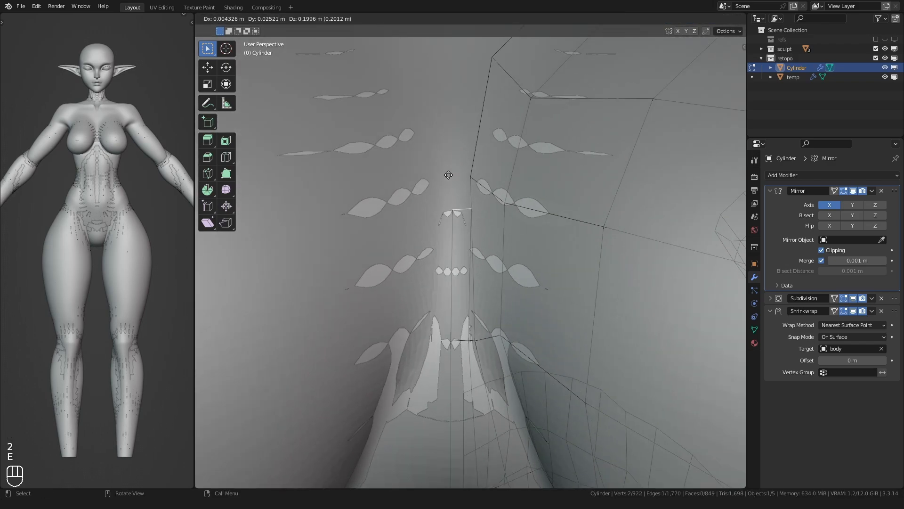
left_click(449, 148)
key("f")
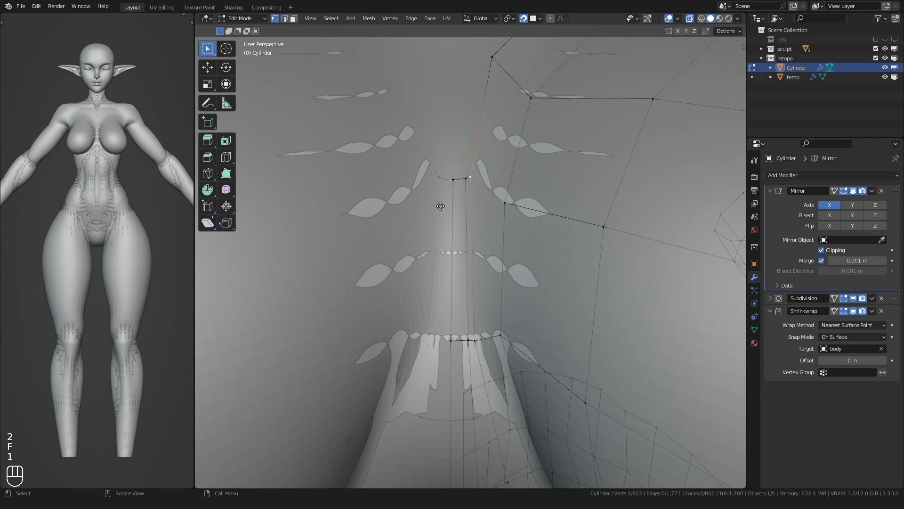
Adjust the spacing of the sternum strip's vertices and the neighbouring breast border vertices.
key("g")
left_click(460, 207)
left_click(466, 184)
key("g")
left_click(470, 184)
key("g")
key("g")
middle_click_drag(469, 228, 460, 296, "shift")
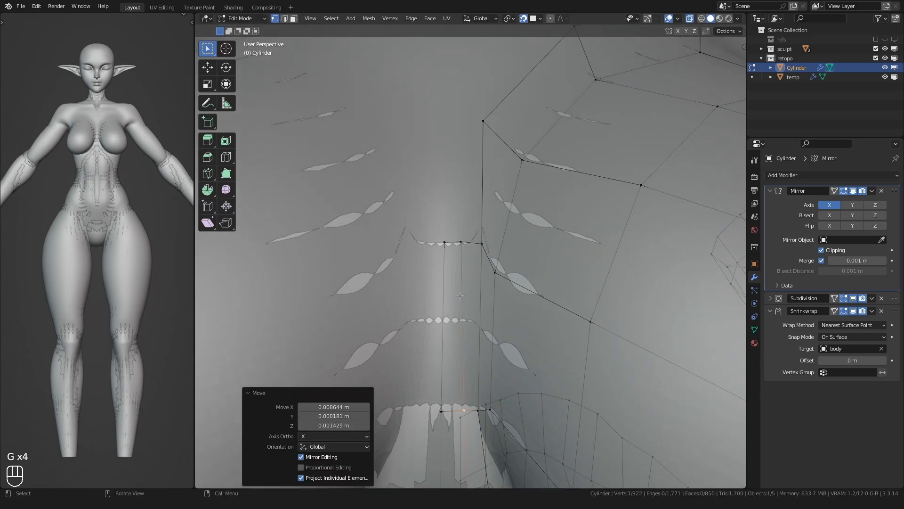
left_click(491, 272)
key("g")
Extrude the strip's central edge up to the top of the cleavage and fill the gap to the breast border.
key("2")
middle_click_drag(445, 248, 442, 312, "shift")
key("e")
left_click(439, 185)
key("2")
left_click(470, 326)
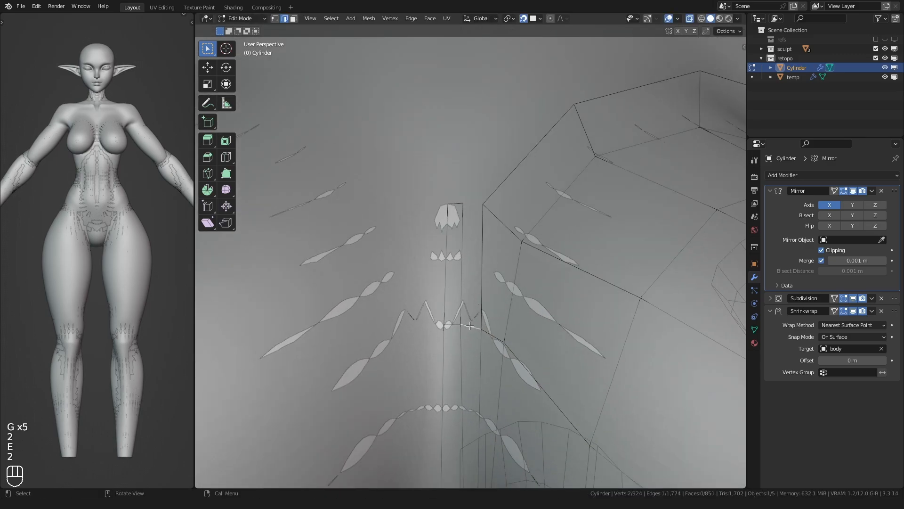
scroll(470, 326, "down", 5)
key("f")
Extrude the strip's two top edges about 0.483 m up to the collarbones and join them to the neck mesh.
middle_click_drag(541, 268, 532, 311, "shift")
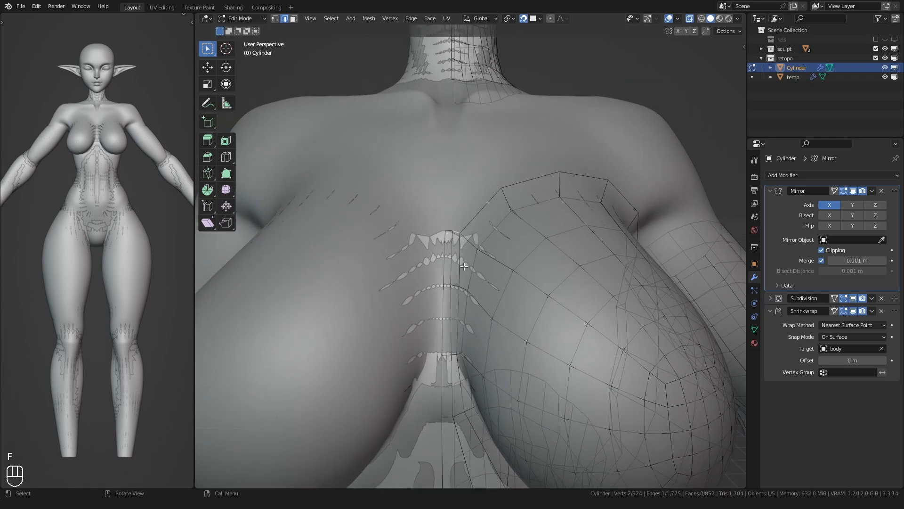
scroll(452, 283, "up", 4)
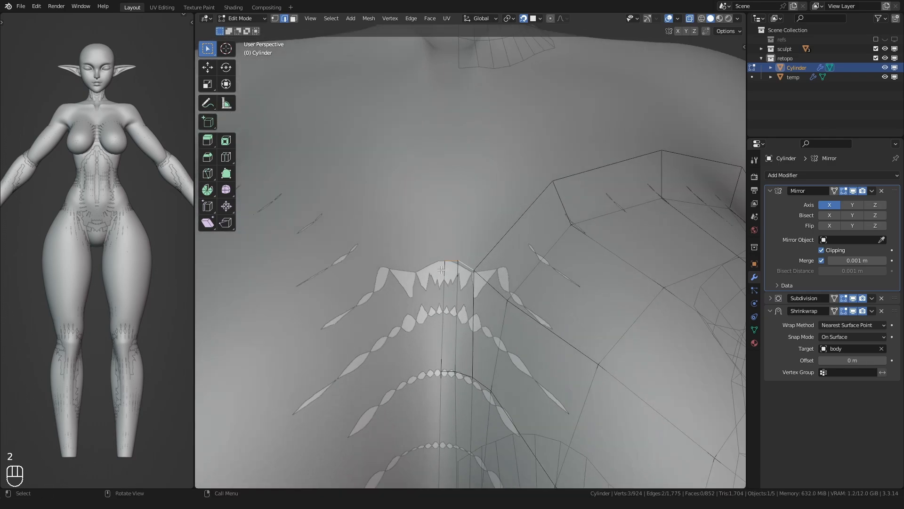
scroll(441, 269, "down", 3)
key("e")
left_click(450, 164)
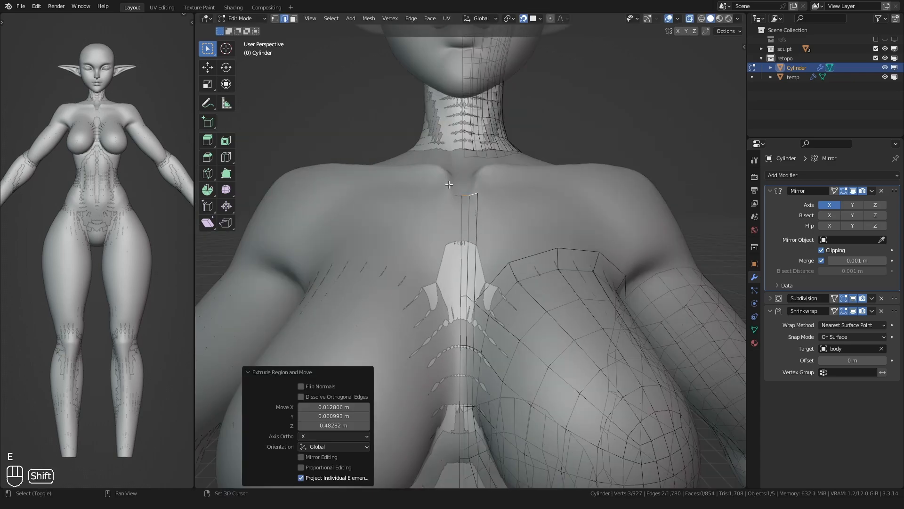
middle_click_drag(451, 170, 454, 226, "shift")
scroll(458, 184, "up", 4)
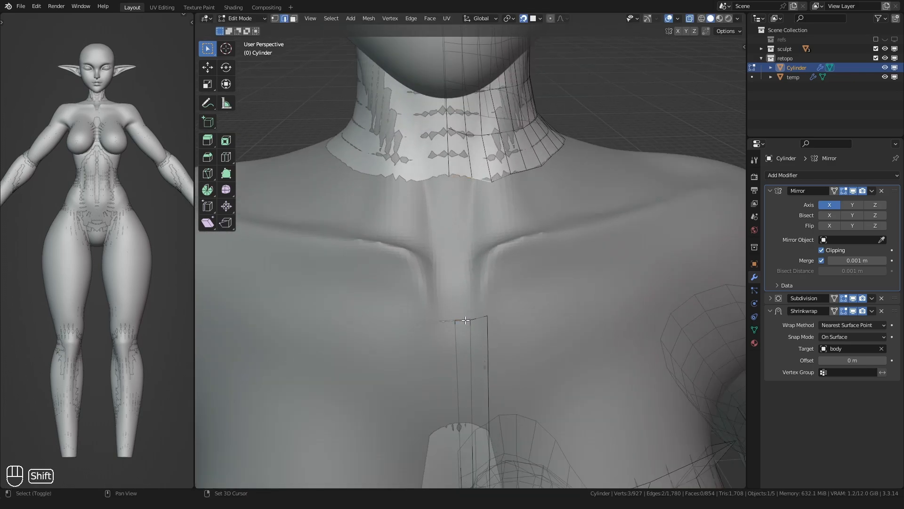
Merge the torso's top edge vertex beneath the breast with the adjoining breast border vertex.
scroll(442, 328, "down", 5)
middle_click_drag(442, 328, 430, 264)
scroll(434, 263, "up", 8)
scroll(430, 263, "down", 2)
left_click(408, 215)
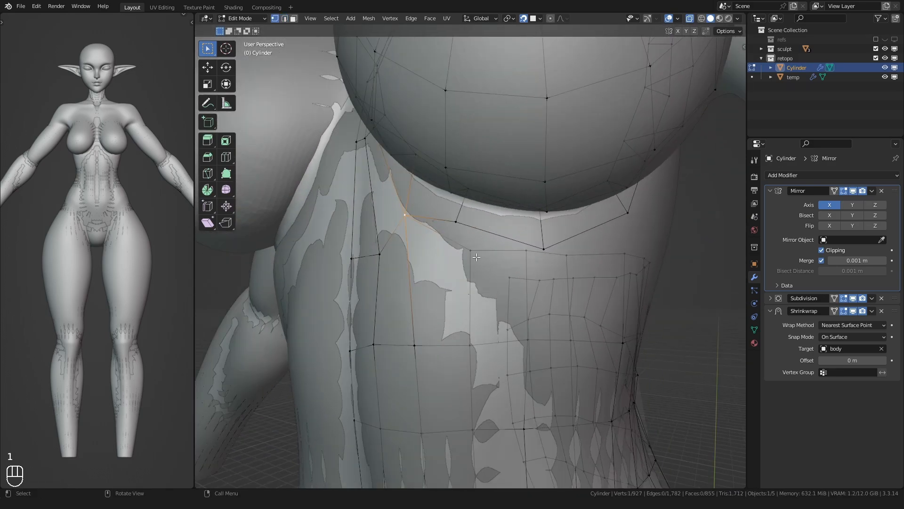
key("m")
left_click(449, 228)
Stitch the torso's top edge to the breast border around its outer underside and adjust the neighbouring side vertex.
middle_click_drag(449, 228, 480, 272, "shift")
left_click(489, 251)
left_click(487, 254)
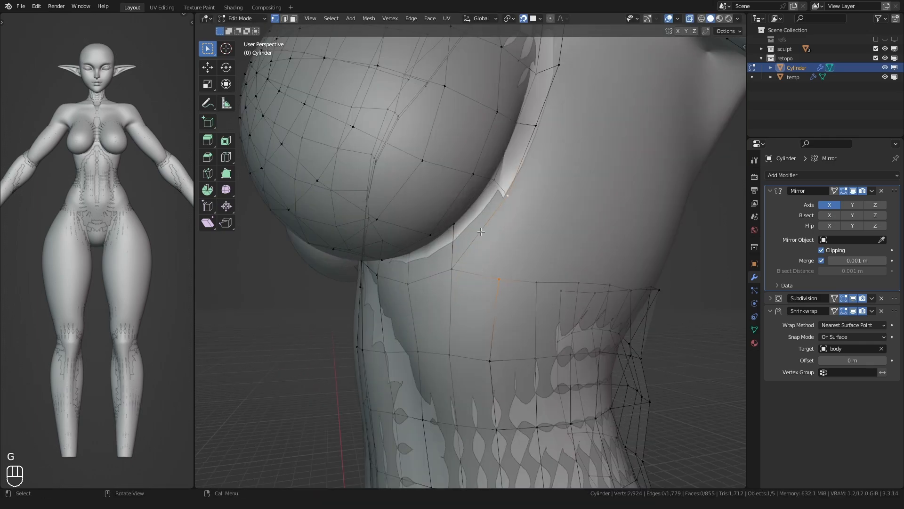
left_click(493, 242)
left_click(535, 283)
key("g")
left_click(535, 283)
Select the run of top edge vertices around the side and back, disable snapping and move them upward.
middle_click_drag(535, 283, 483, 279)
left_click(519, 271)
left_click(477, 295, "ctrl")
key("shift+Tab")
key("g")
left_click(479, 283)
Add one centred loop cut around the torso just below its top edge.
key("ctrl+r")
left_click(507, 230)
right_click(507, 230)
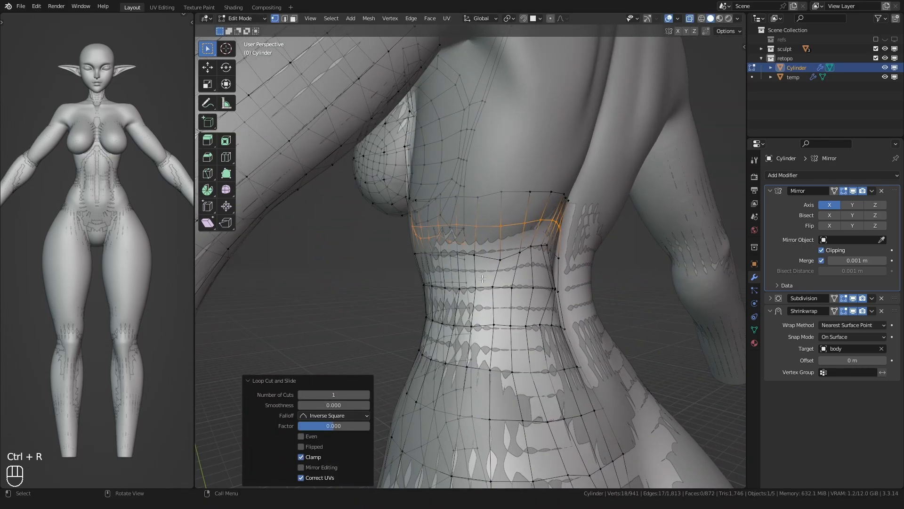
Duplicate the Shrinkwrap modifier in Sculpt Mode and apply the copy to project the mesh onto the body.
left_click(631, 410)
key("shift+d")
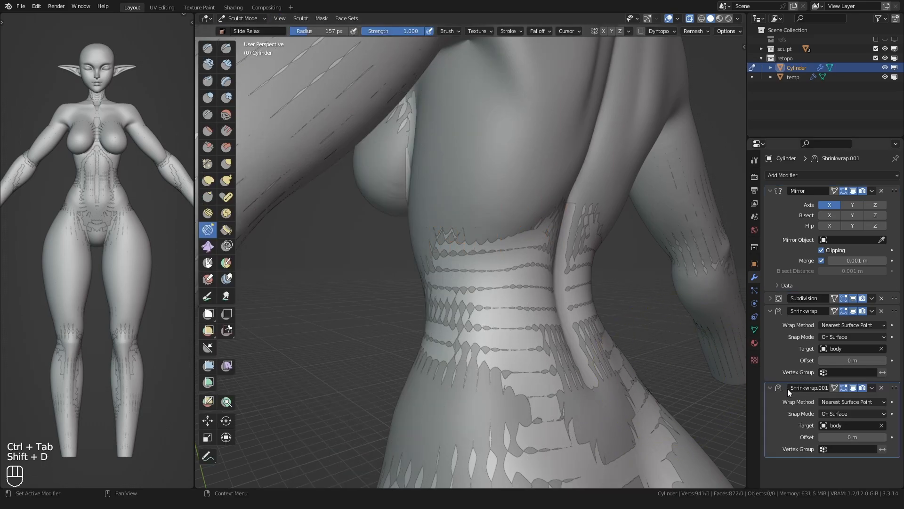
key("ctrl+a")
Check the projected mesh in Edit Mode, return to Sculpt Mode and hide the sculpt collection.
key("ctrl+Tab")
key("Tab")
middle_click_drag(505, 304, 518, 287)
key("ctrl+Tab")
left_click(517, 324)
left_click(894, 49)
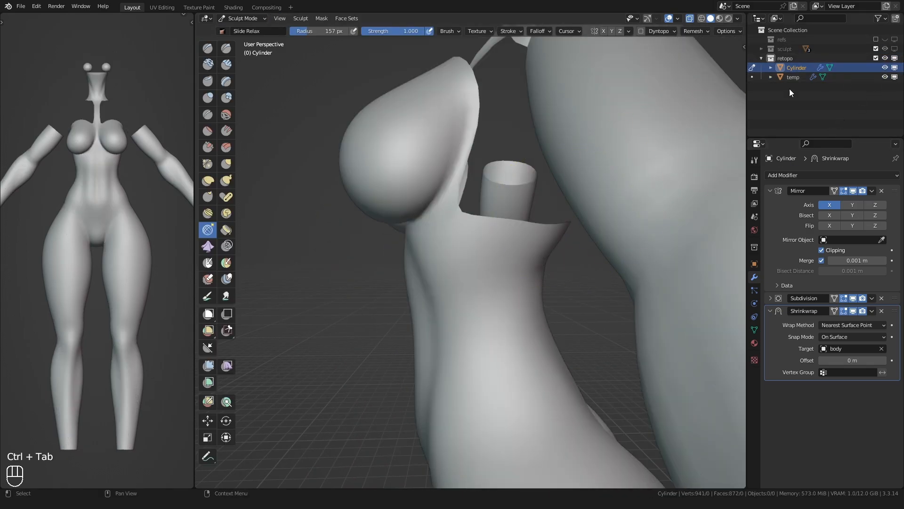
Enlarge the Slide Relax brush and relax the topology between and just below the breasts.
left_click(468, 268)
middle_click_drag(468, 268, 475, 317)
scroll(475, 318, "up", 4)
key("f")
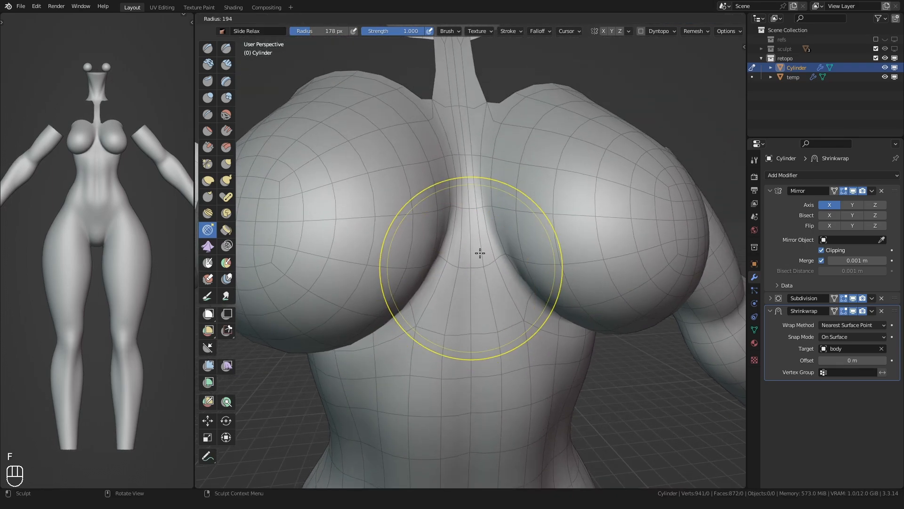
key("f")
left_click(466, 222)
mouse_move(466, 222)
middle_mouse_down()
mouse_move(447, 282)
mouse_move(426, 297)
mouse_move(429, 306)
mouse_move(496, 303)
middle_mouse_up()
In Edit Mode, select the vertical vertex loop at the body's front centre line and move it about 0.705 m along X.
key("ctrl+Tab")
key("Tab")
key("1")
left_click(541, 289, "alt")
scroll(540, 293, "down", 3)
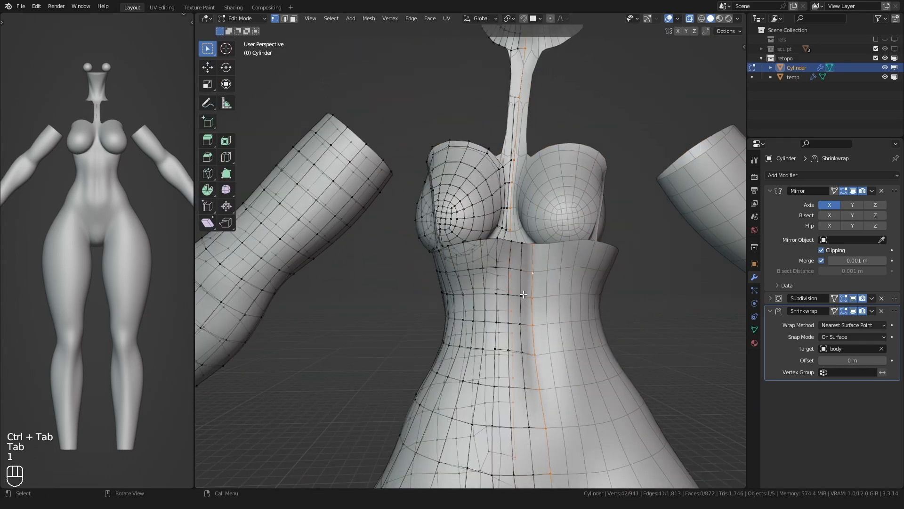
key("g")
key("x")
left_click(439, 289)
Examine the breast's outer boundary and the gap above the torso's open upper edge.
middle_click_drag(440, 288, 491, 300)
key("q")
left_click(492, 300)
middle_click_drag(475, 256, 463, 282, "shift")
scroll(476, 284, "up", 2)
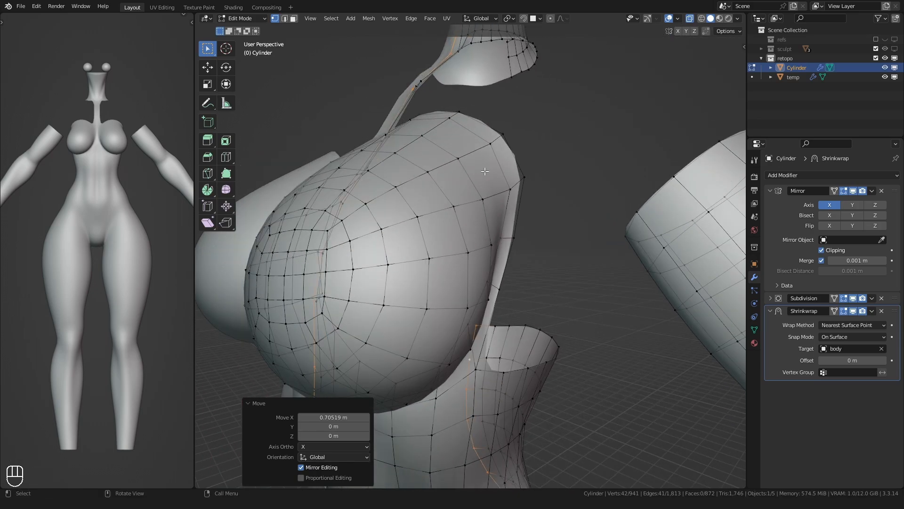
middle_click_drag(485, 171, 469, 174)
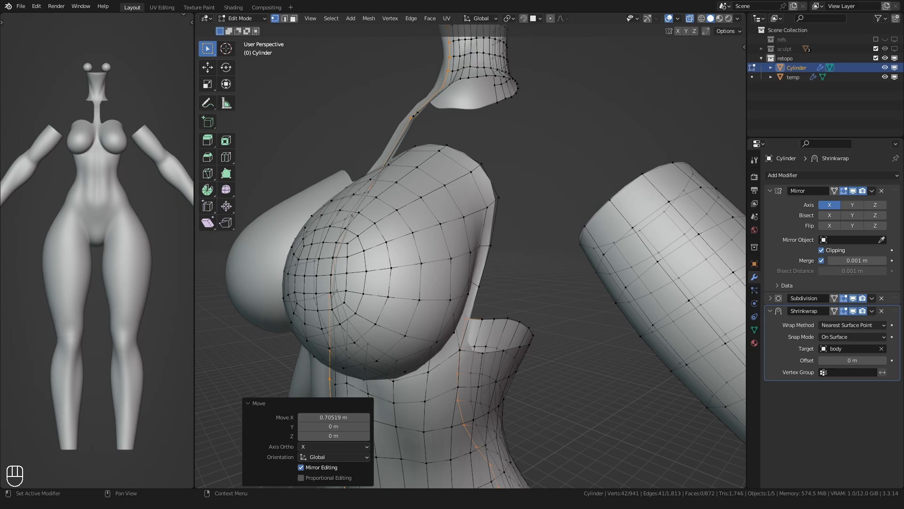
middle_click_drag(447, 304, 455, 302)
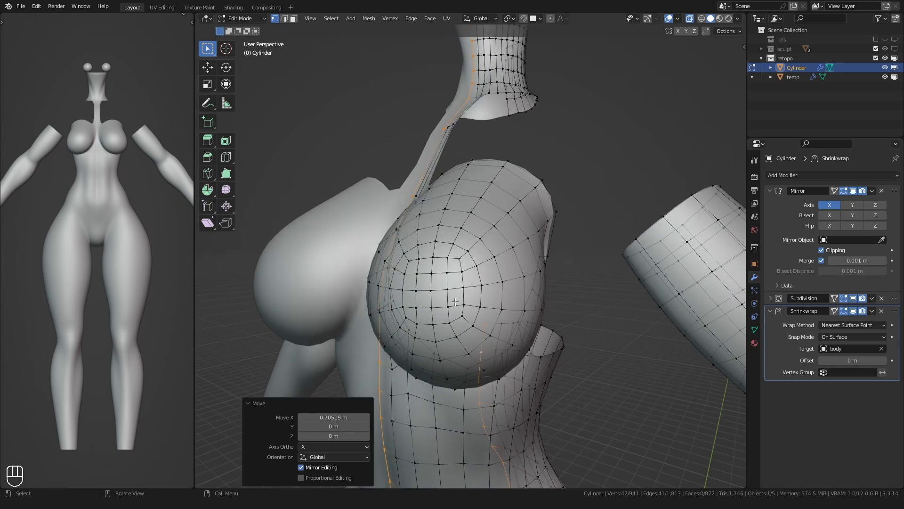
middle_click_drag(514, 300, 462, 307)
scroll(472, 325, "up", 1)
Show the sculpt collection, select the two faces on the breast's outer border and try extruding them.
key("3")
middle_click_drag(498, 182, 485, 218)
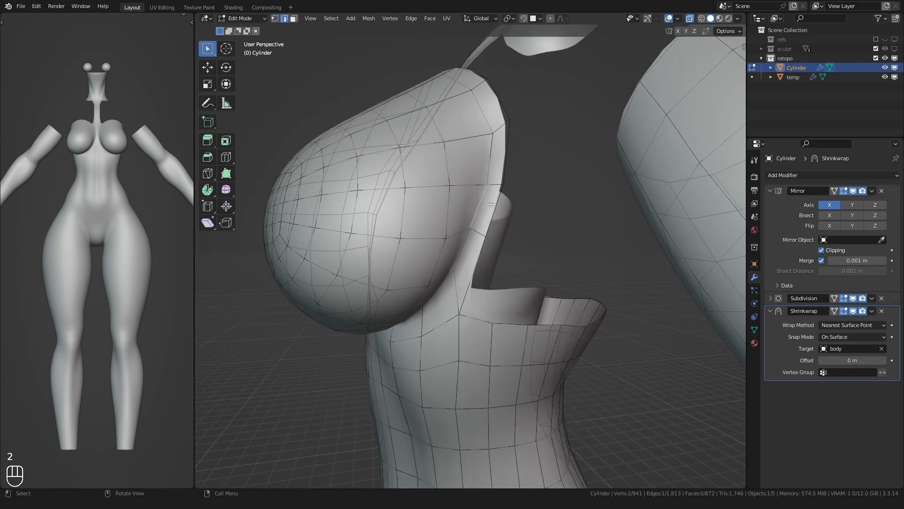
left_click(895, 49)
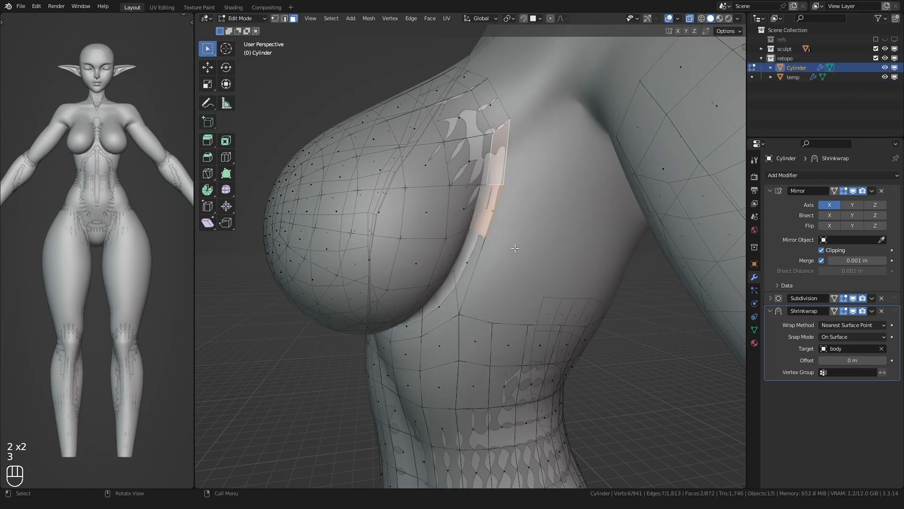
right_click(542, 218)
key("ctrl+z")
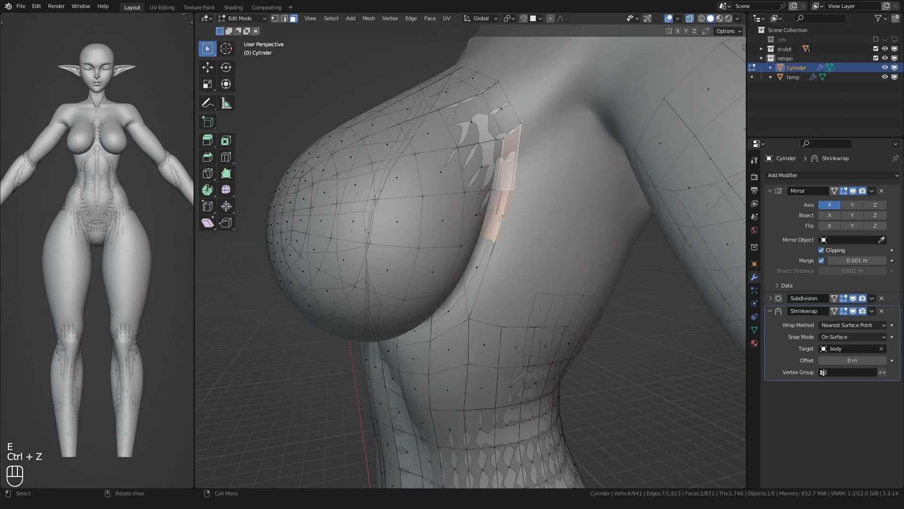
Extrude the breast's two outer border edges repeatedly around the ribcage and across the back to the spine, following the sculpt.
left_click(540, 199)
middle_click_drag(540, 199, 578, 230)
key("g")
left_click(523, 206)
key("e")
left_click(579, 208)
key("e")
left_click(605, 207)
key("e")
left_click(604, 203)
key("e")
left_click(617, 203)
key("e")
left_click(605, 214)
key("e")
left_click(584, 226)
key("e")
left_click(582, 229)
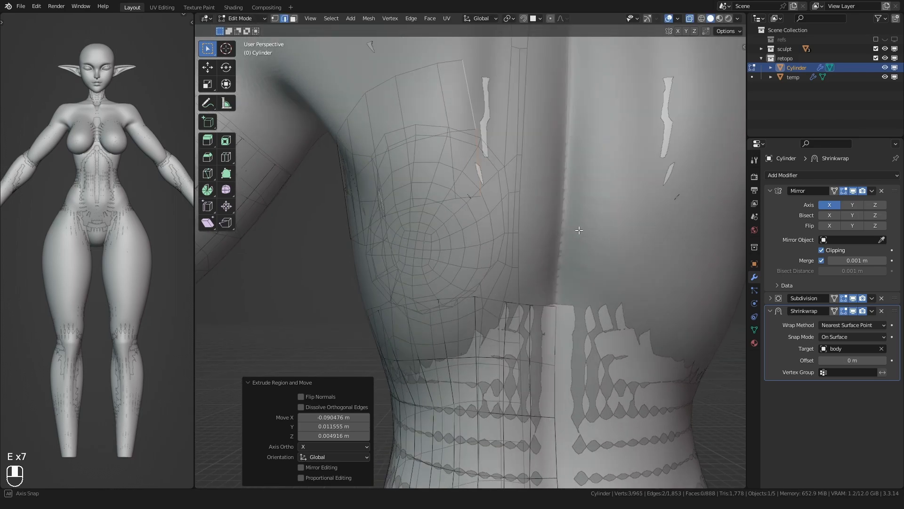
left_click(642, 231)
Fill the gap between the new back strip and the torso's upper edge with a row of faces.
middle_click_drag(642, 231, 542, 236)
key("2")
left_click(502, 262)
key("f")
key("f")
key("f")
key("f")
key("f")
Add a loop cut through the newly bridged faces and fill the remaining gap beside the breast.
key("ctrl+r")
left_click(523, 232)
key("2")
left_click(512, 270)
mouse_move(512, 269)
middle_mouse_down()
mouse_move(541, 271)
mouse_move(483, 303)
mouse_move(538, 293)
mouse_move(496, 269)
middle_mouse_up()
key("f")
key("f")
key("f")
Select two edges on the open upper end of the arm and, with snapping on, extrude them twice toward the shoulder.
scroll(497, 268, "up", 1)
mouse_move(415, 237)
middle_mouse_down()
mouse_move(438, 252)
mouse_move(406, 244)
middle_mouse_up()
scroll(406, 244, "up", 1)
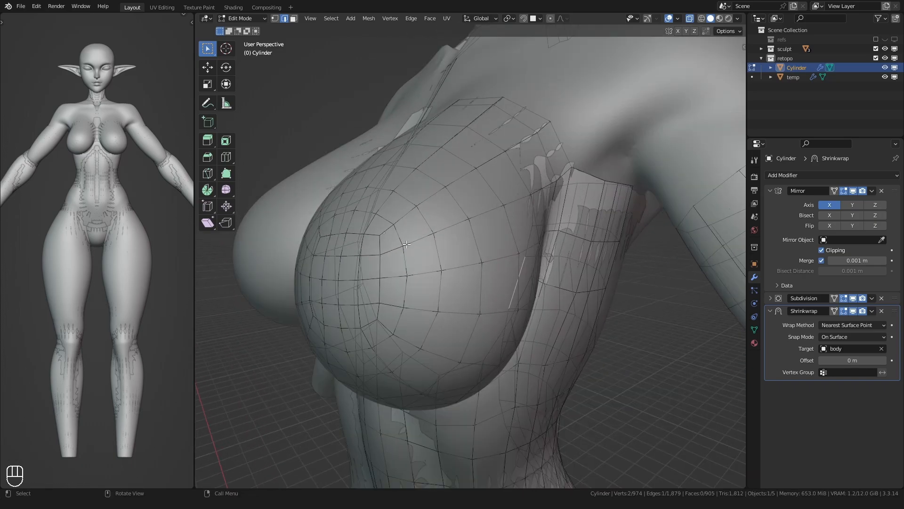
middle_click_drag(458, 213, 464, 258)
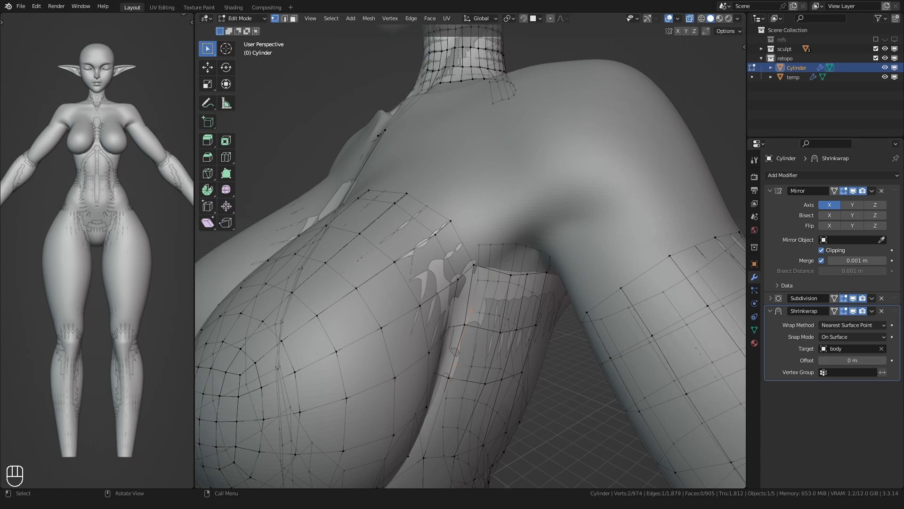
mouse_move(464, 259)
middle_mouse_down()
mouse_move(456, 266)
mouse_move(466, 254)
middle_mouse_up()
key("2")
scroll(461, 262, "down", 4)
key("shift+b")
left_click_drag(424, 212, 542, 306)
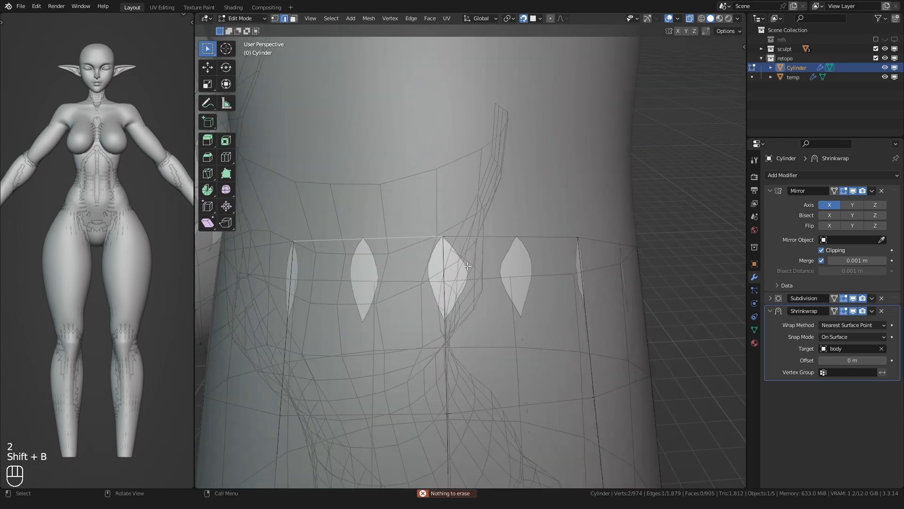
scroll(443, 264, "down", 6)
mouse_move(452, 263)
middle_mouse_down()
mouse_move(437, 265)
mouse_move(466, 254)
middle_mouse_up()
scroll(446, 261, "up", 1)
left_click(467, 250, "shift")
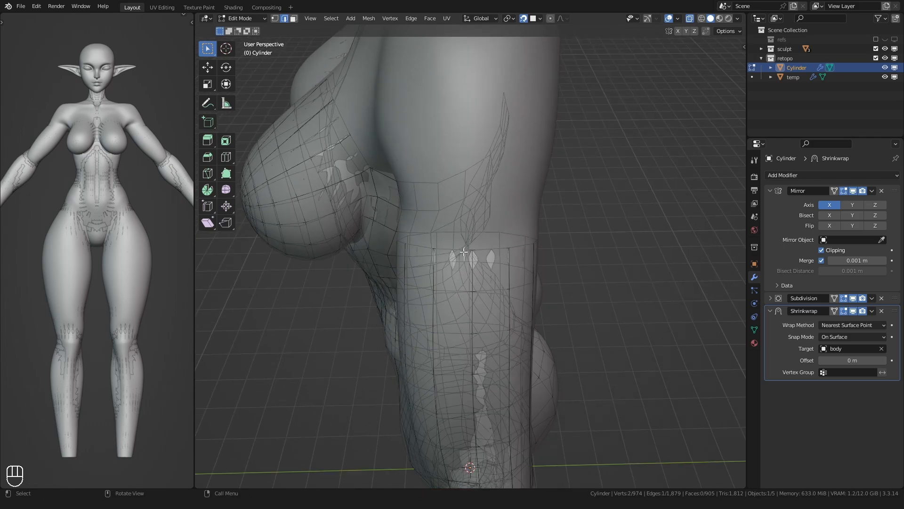
key("e")
left_click(411, 212)
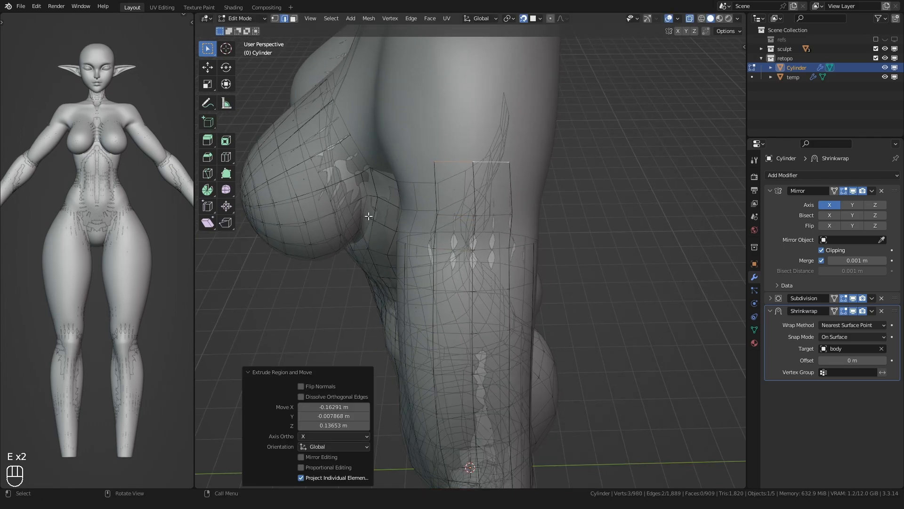
Extrude a chain of single vertices from the arm's front edge over the shoulder and down its back.
key("1")
middle_click_drag(369, 216, 400, 269)
left_click(401, 269)
key("e")
left_click(402, 234)
key("e")
left_click(400, 162)
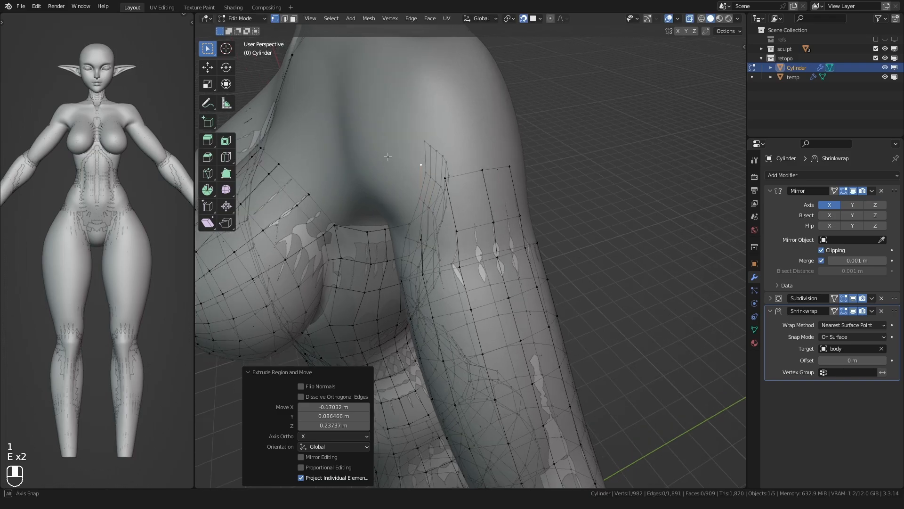
key("e")
left_click(453, 123)
middle_click_drag(453, 123, 422, 131)
key("e")
left_click(489, 126)
middle_click_drag(490, 127, 481, 178)
key("e")
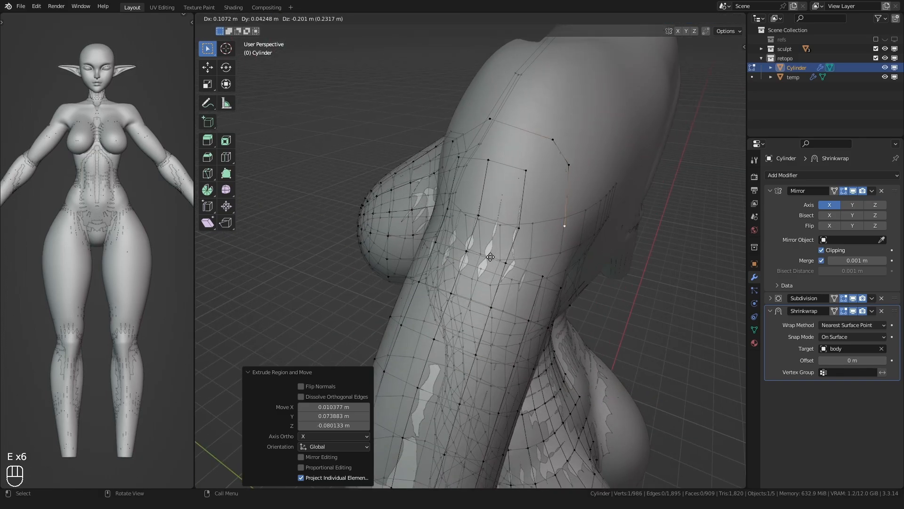
left_click(490, 256)
Fill faces between the vertex chain and the arm strips, repositioning the vertex at the back of the shoulder.
middle_click_drag(491, 257, 547, 170)
key("2")
left_click(458, 246)
key("f")
key("f")
key("1")
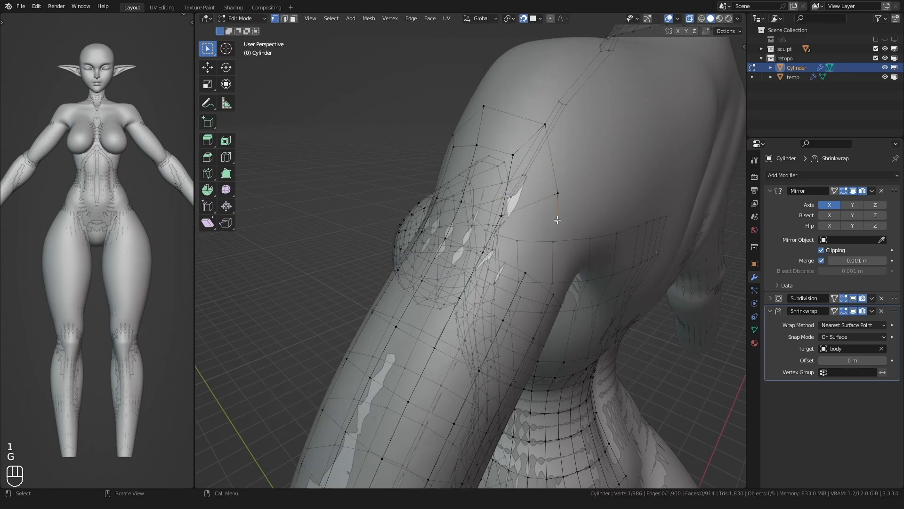
left_click(547, 249)
key("2")
middle_click_drag(547, 248, 499, 263)
key("f")
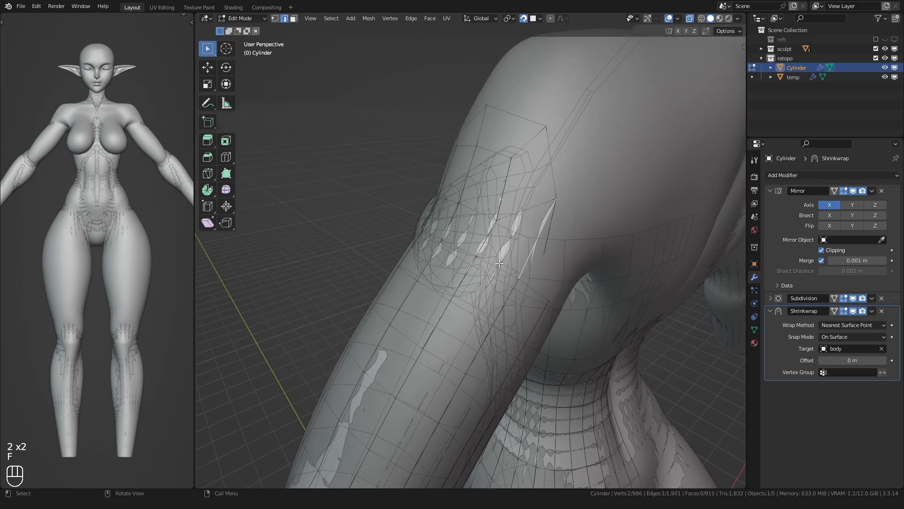
Delete the surplus vertex on the shoulder chain and reposition the neighbouring vertices on the sculpt.
left_click(557, 203)
key("g")
left_click(541, 200)
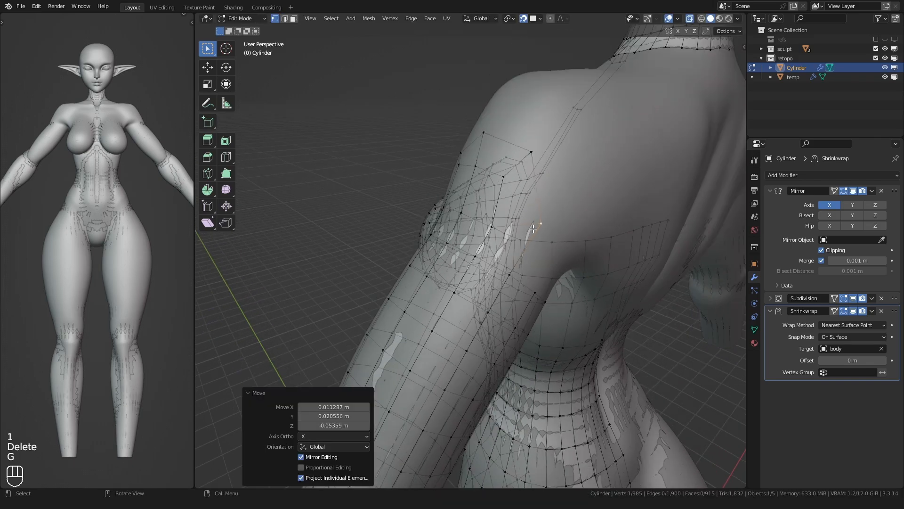
middle_click_drag(499, 212, 612, 226)
left_click(512, 234)
key("g")
left_click(487, 235)
left_click(486, 236)
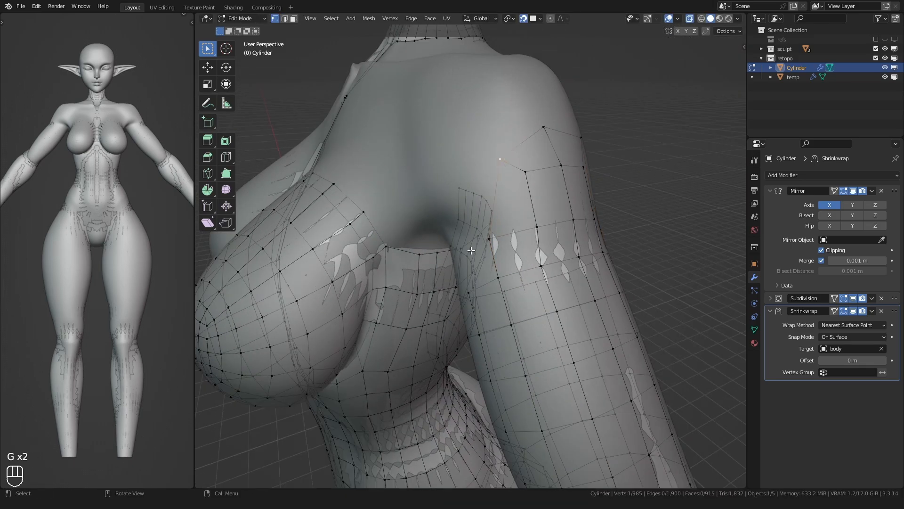
Extrude a second chain of vertices from the arm's front edge over the shoulder and down to its back edge.
middle_click_drag(492, 262, 445, 291)
key("e")
left_click(424, 240)
middle_click_drag(423, 240, 435, 227)
key("e")
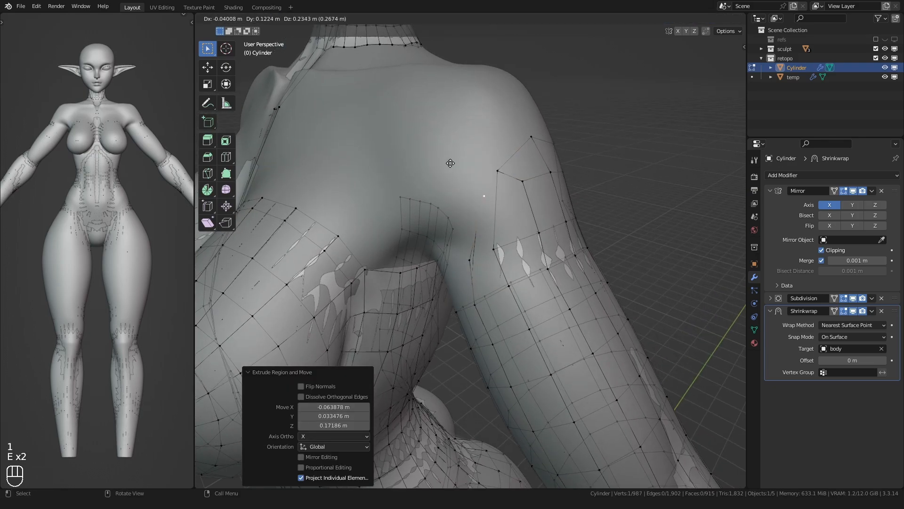
left_click(420, 160)
key("g")
left_click(415, 187)
key("e")
left_click(480, 156)
middle_click_drag(480, 155, 411, 184)
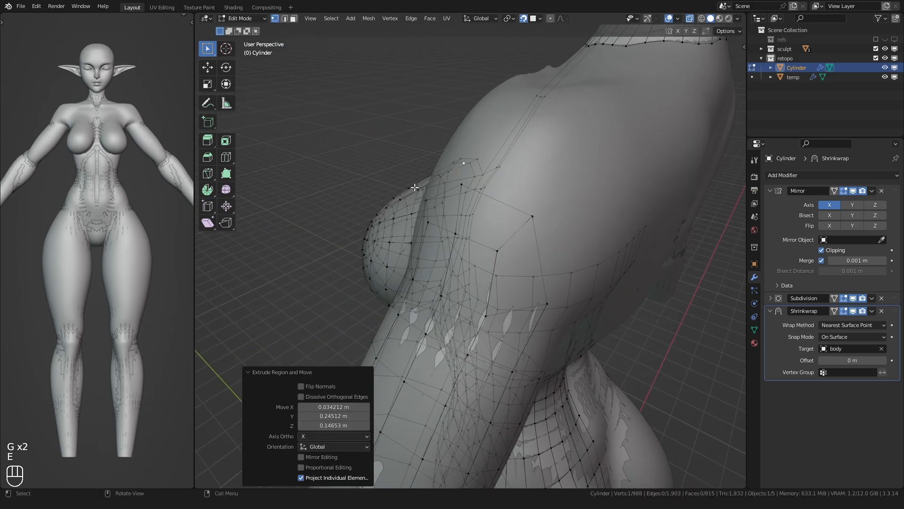
key("e")
left_click(511, 205)
middle_click_drag(511, 205, 497, 200)
key("e")
left_click(529, 264)
middle_click_drag(529, 265, 626, 256)
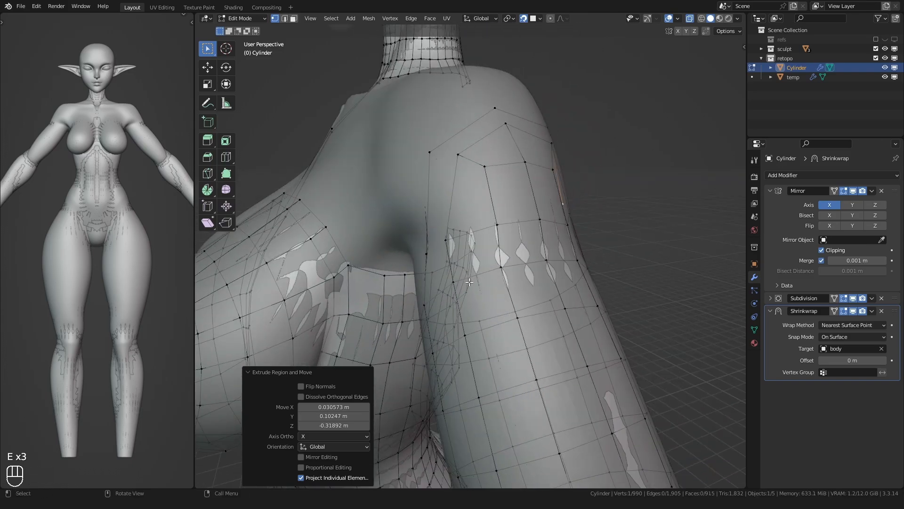
Fill the faces between the second vertex chain and the existing shoulder faces.
key("2")
left_click(406, 261)
middle_click_drag(414, 273, 445, 258)
key("f")
key("f")
key("f")
key("f")
Move the new shoulder vertices to even out their spacing on the sculpt.
left_click(455, 231)
key("1")
left_click(475, 228)
key("g")
left_click(529, 188)
key("g")
Select the arm's open upper edge loop, extrude it and move the new ring toward the armpit with snapping off.
scroll(470, 224, "down", 2)
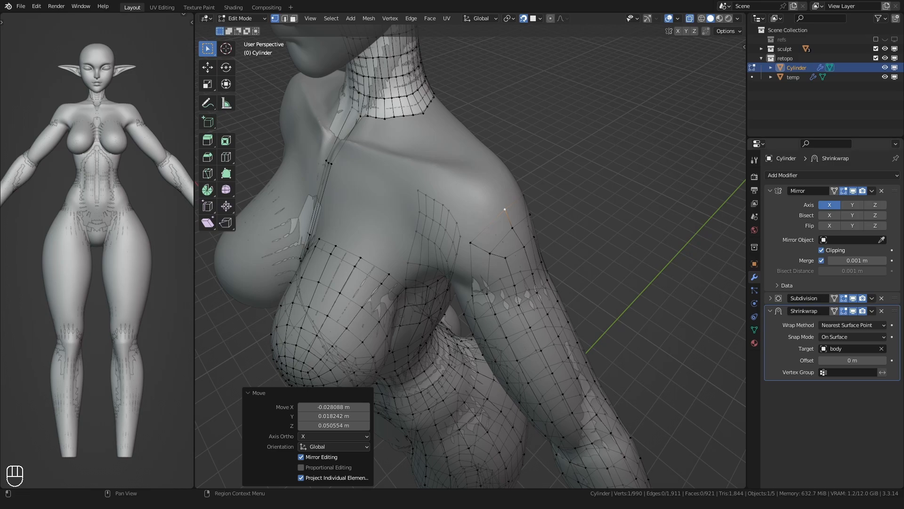
middle_click_drag(476, 235, 442, 267)
middle_click_drag(452, 253, 501, 249)
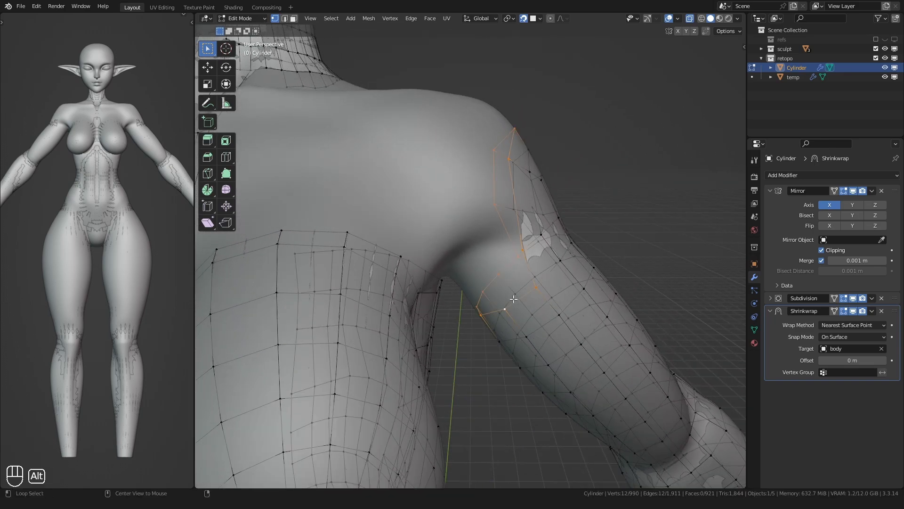
middle_click_drag(513, 299, 413, 312, "alt")
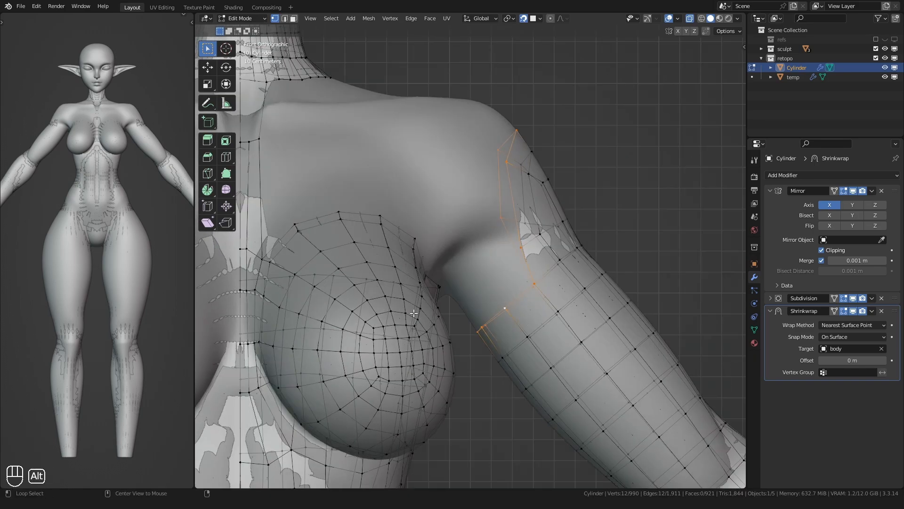
left_click(416, 253)
middle_click_drag(419, 255, 438, 243)
key("g")
left_click(429, 280)
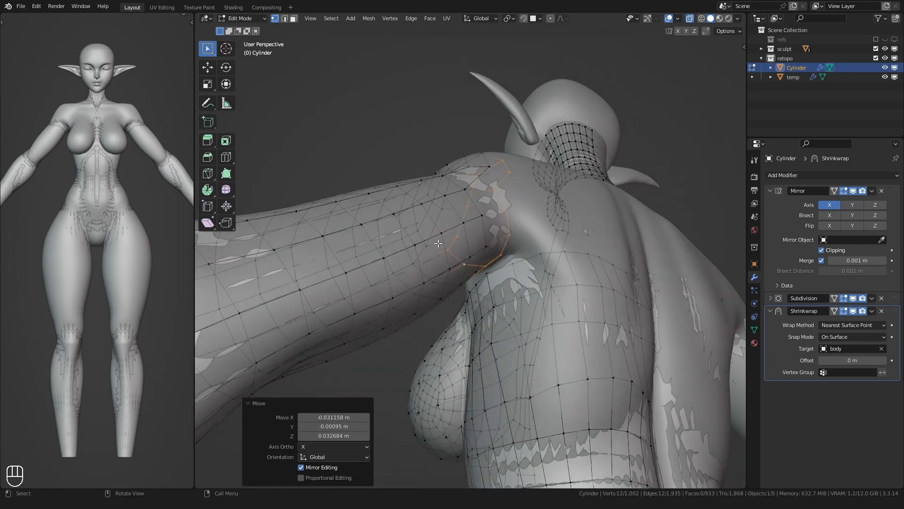
Fill faces at the armpit to bridge the arm's open edge to the torso.
middle_click_drag(417, 279, 499, 271)
key("f")
key("1")
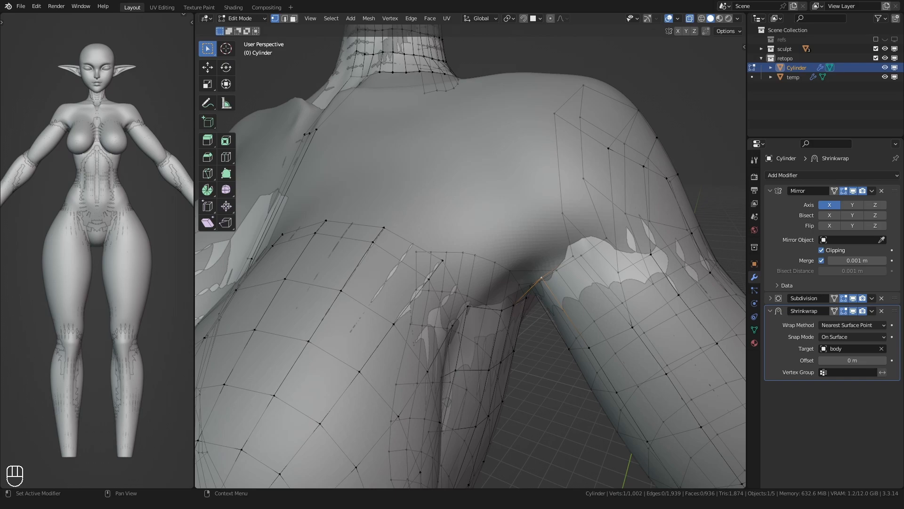
Position the new vertex above the armpit on the sculpt and fill a face beside the torso's upper edge.
middle_click_drag(504, 278, 512, 287)
right_click(446, 249)
key("g")
left_click(445, 248)
middle_click_drag(445, 248, 426, 238)
key("g")
middle_click_drag(464, 267, 503, 287)
left_click(436, 269)
key("2")
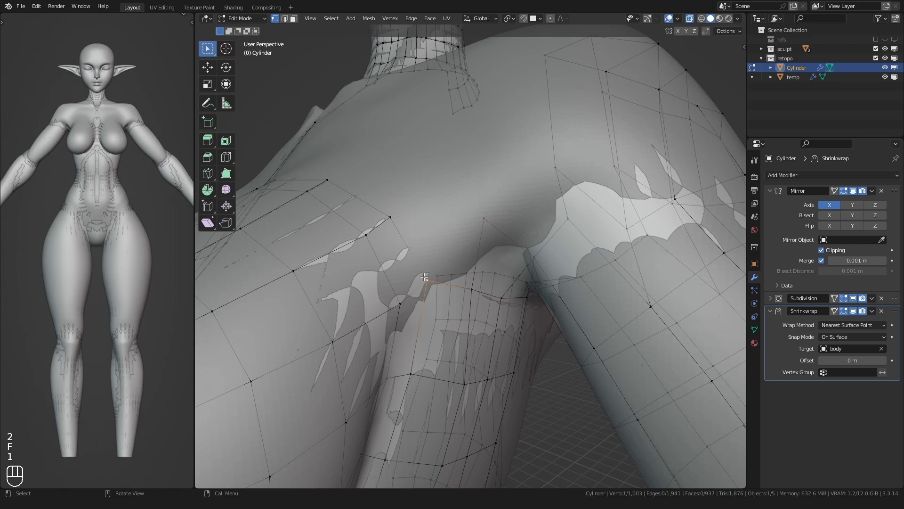
Extrude another vertex from the torso's upper edge near the armpit and fill the adjoining face.
middle_click_drag(424, 277, 468, 244)
left_click(395, 293)
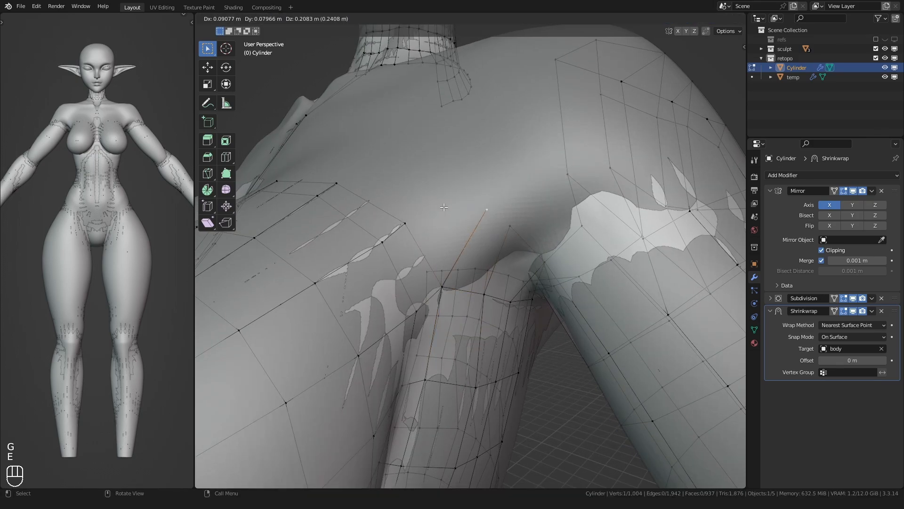
key("f")
middle_click_drag(437, 296, 450, 253)
key("1")
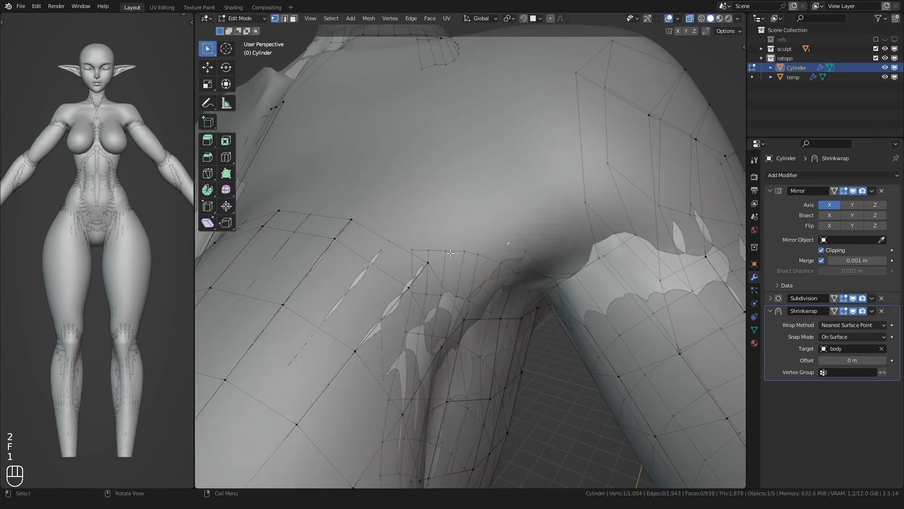
Extrude a chain of vertices from the armpit across the upper chest toward the sternum.
key("e")
left_click(395, 235)
middle_click_drag(394, 234, 414, 236)
key("e")
left_click(336, 234)
middle_click_drag(335, 235, 550, 255)
key("g")
left_click(379, 253)
key("e")
Fill the faces between the new vertex chain and the chest's upper edge.
key("2")
key("f")
key("f")
key("f")
key("f")
scroll(463, 293, "down", 5)
key("f")
Reposition the vertices between chest and armpit on the sculpt and fill the remaining face beside the shoulder.
key("1")
left_click(513, 266)
left_click(498, 246)
key("g")
left_click(527, 260)
key("2")
left_click(575, 274)
key("f")
key("1")
left_click(550, 255)
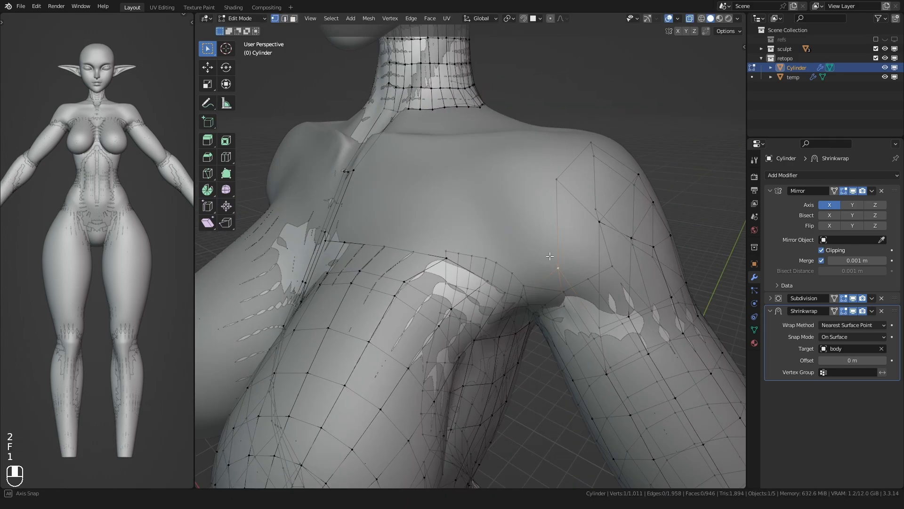
Extrude a second chain of vertices from the front of the shoulder across the upper chest toward the sternum.
left_click(484, 239)
middle_click_drag(485, 238, 467, 228)
key("e")
left_click(405, 226)
key("e")
middle_click_drag(405, 226, 395, 246)
left_click(400, 229)
key("g")
left_click(396, 244)
key("e")
left_click(397, 242)
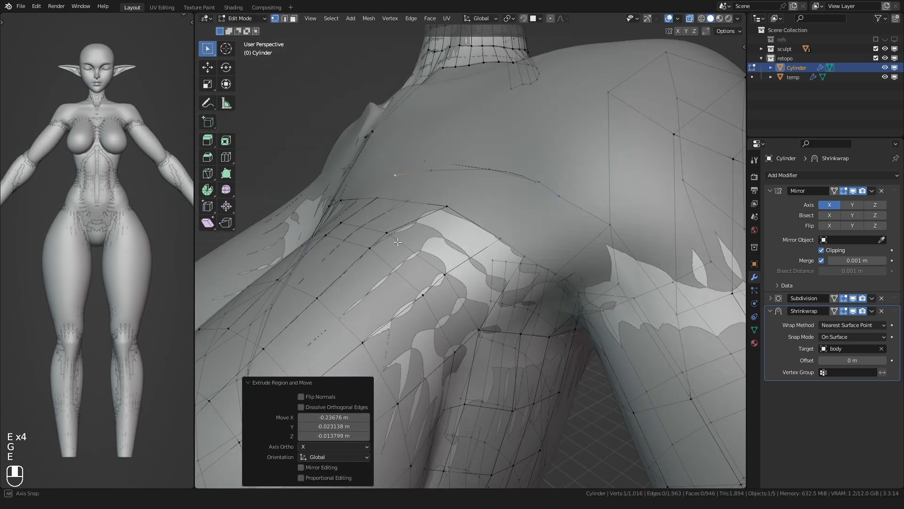
Fill the faces along the second chest chain and move the edge beside the sternum down to fit the sculpt.
key("f")
middle_click_drag(448, 260, 465, 257)
key("f")
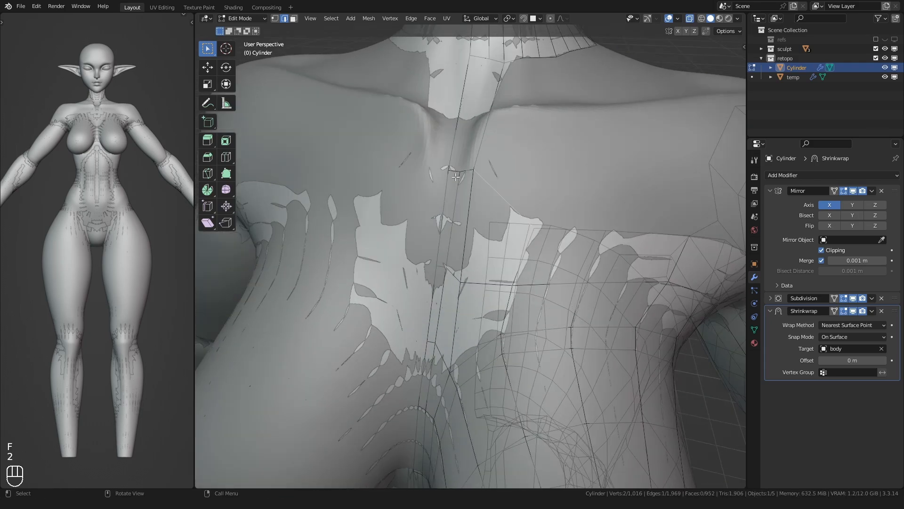
key("g")
left_click(449, 179)
middle_click_drag(448, 179, 476, 241)
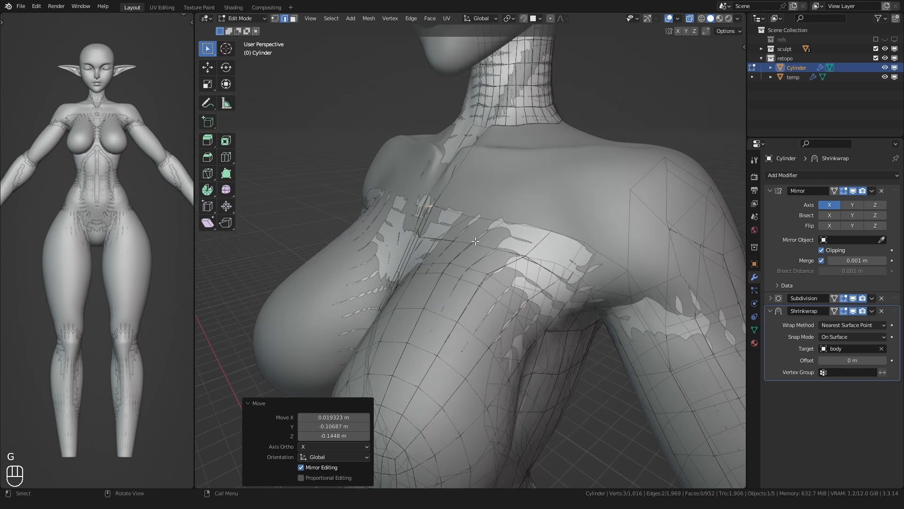
Extrude a third vertex chain from the front of the shoulder across the chest below the collarbone, with snapping on.
middle_click_drag(532, 256, 349, 191)
key("1")
left_click(570, 243)
key("e")
left_click(529, 240)
key("shift+Tab")
key("g")
left_click(518, 193)
key("e")
left_click(493, 190)
key("e")
left_click(465, 202)
key("e")
left_click(426, 197)
key("e")
left_click(378, 206)
Fill the row of faces between the third vertex chain and the chest faces below it.
key("2")
left_click(634, 213)
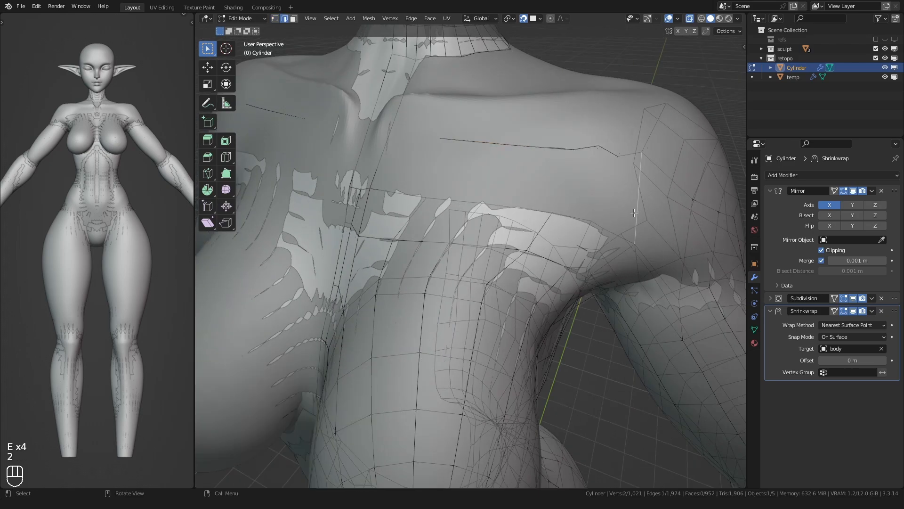
key("f")
key("f")
middle_click_drag(452, 200, 486, 210)
Try to add a loop cut across the sternum strip between neck and chest.
middle_click_drag(426, 160, 470, 229)
key("ctrl+r")
left_click(444, 183)
left_click(444, 188)
left_click(454, 204)
key("ctrl+z")
Delete the long sternum face between neck and chest, refill the gap and add a loop cut across it.
scroll(447, 206, "up", 1)
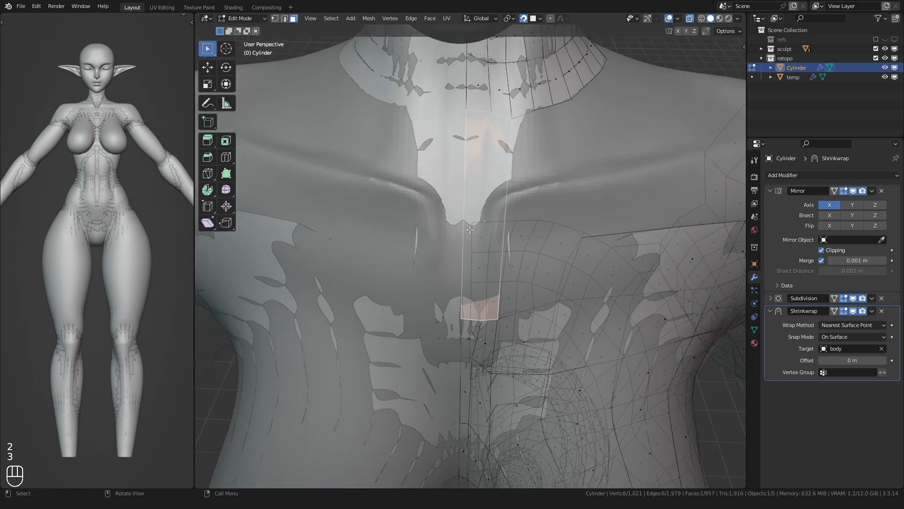
key("Delete")
left_click(462, 250)
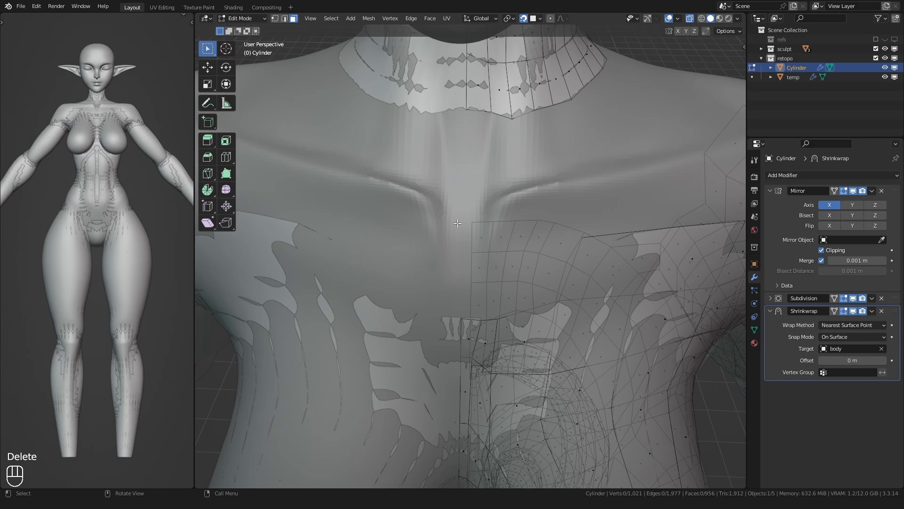
left_click(475, 120)
middle_click_drag(474, 120, 458, 207)
key("f")
middle_click_drag(458, 248, 468, 267)
key("ctrl+r")
left_click(467, 264)
Extrude a vertex upward beside the sternum and fill the faces linking it to the strip and the chest row.
key("1")
left_click(474, 259)
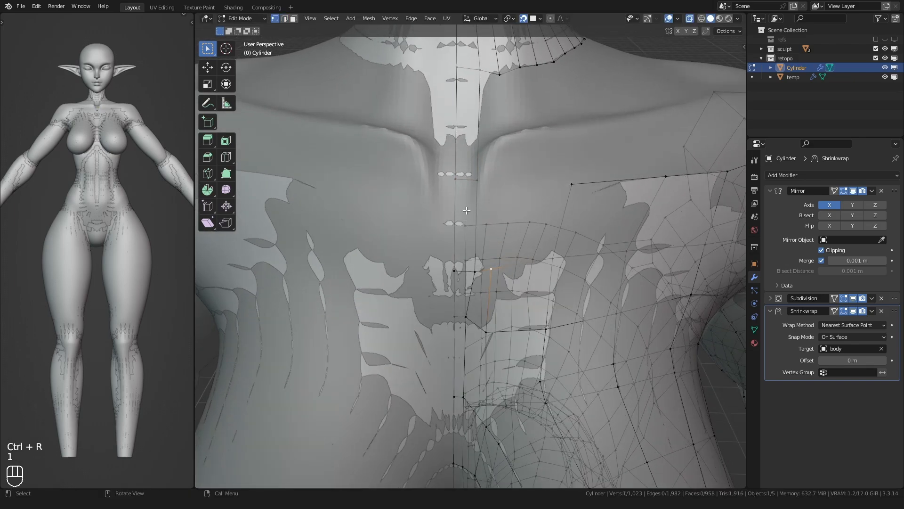
left_click(470, 186)
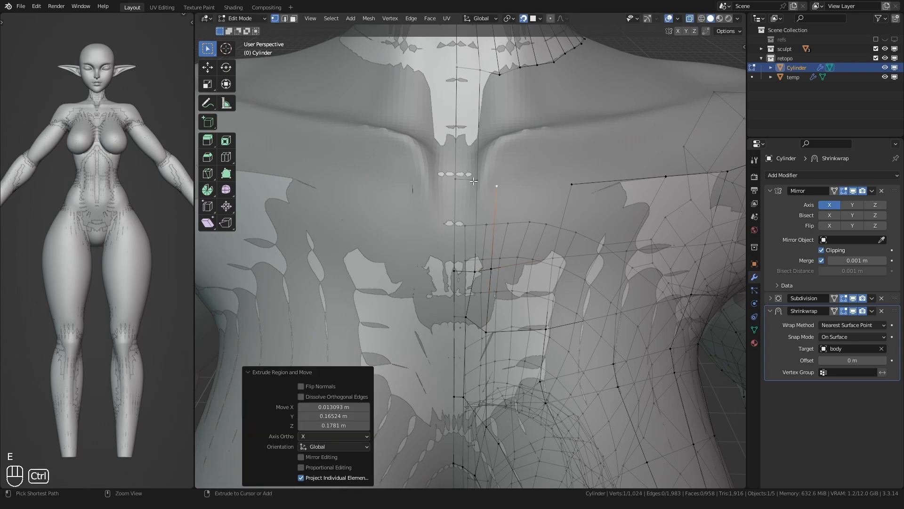
key("f")
middle_click_drag(489, 273, 461, 323, "shift")
Move the vertices beside the sternum's upper end to even out the topology below the collarbone.
key("1")
left_click(467, 235)
key("g")
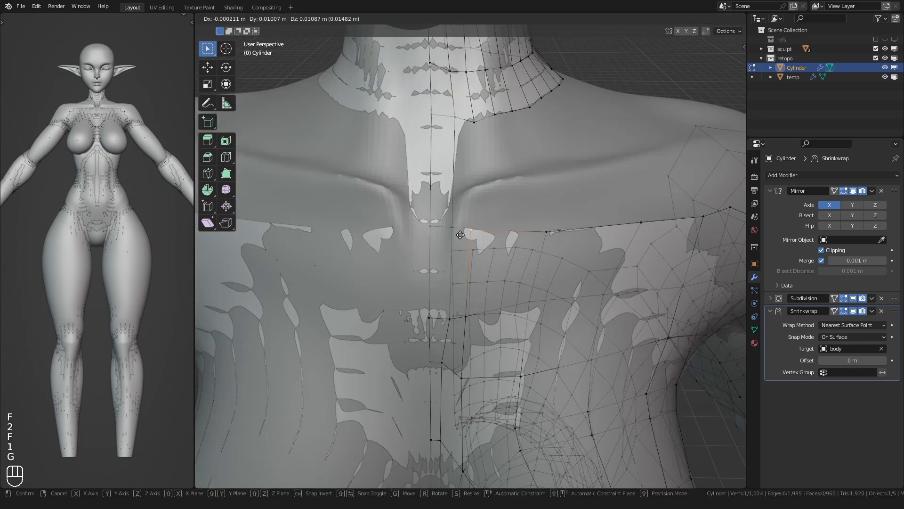
left_click(460, 232)
key("g")
left_click(447, 227)
middle_click_drag(473, 217, 507, 248)
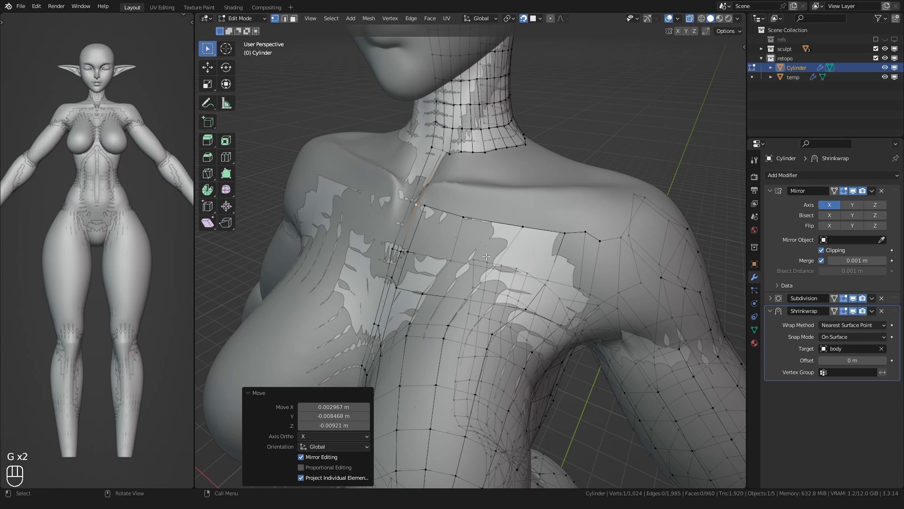
Switch the retopology mesh to Sculpt Mode and hide the sculpt collection.
key("ctrl+Tab")
left_click(894, 49)
scroll(487, 302, "down", 3)
middle_click_drag(488, 302, 464, 242, "shift")
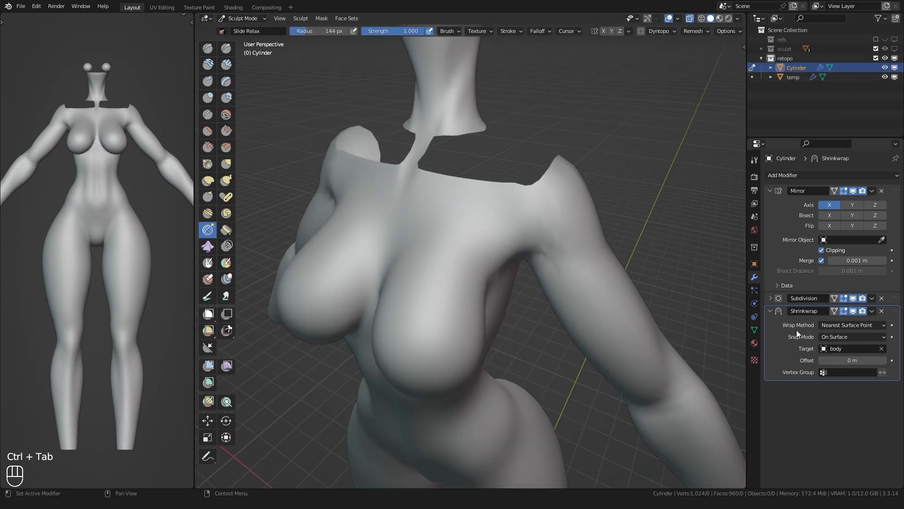
Duplicate the Shrinkwrap modifier and apply one copy, and display the wireframe on the mesh.
key("shift+d")
key("ctrl+a")
key("q")
Relax the topology of the upper chest with the Slide Relax brush at a radius of about 208 px.
key("f")
key("f")
scroll(441, 228, "up", 2)
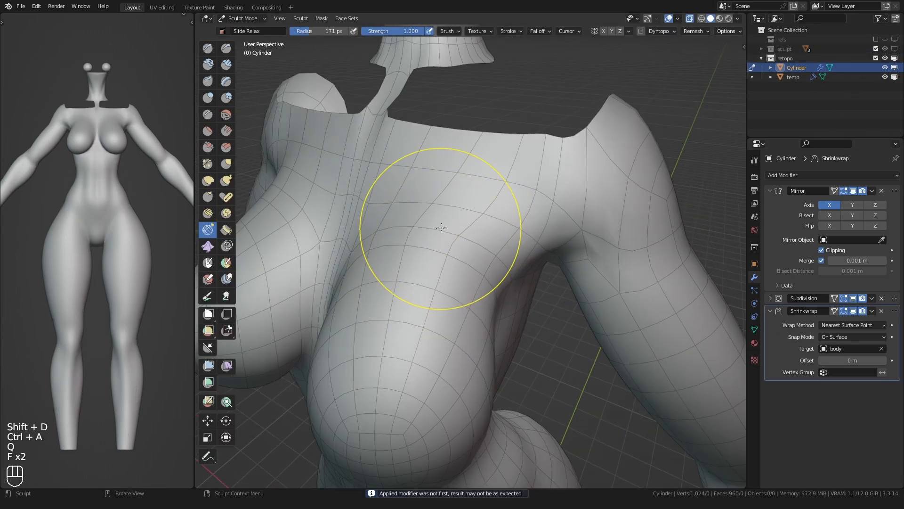
middle_click_drag(404, 189, 407, 213, "shift")
key("f")
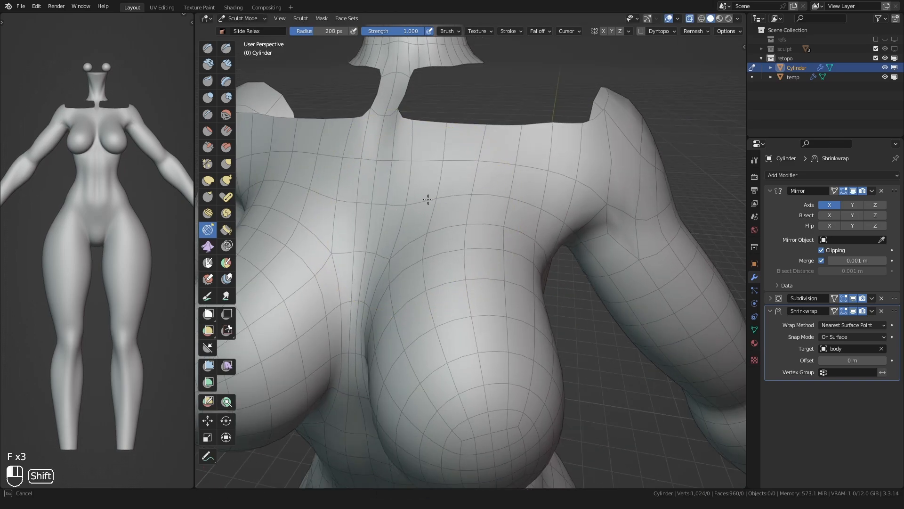
key("f")
key("f")
Relax the topology around the shoulder and upper arm with the Slide Relax brush, adjusting its radius as needed.
middle_click_drag(552, 237, 438, 217)
key("f")
middle_click_drag(480, 226, 502, 280)
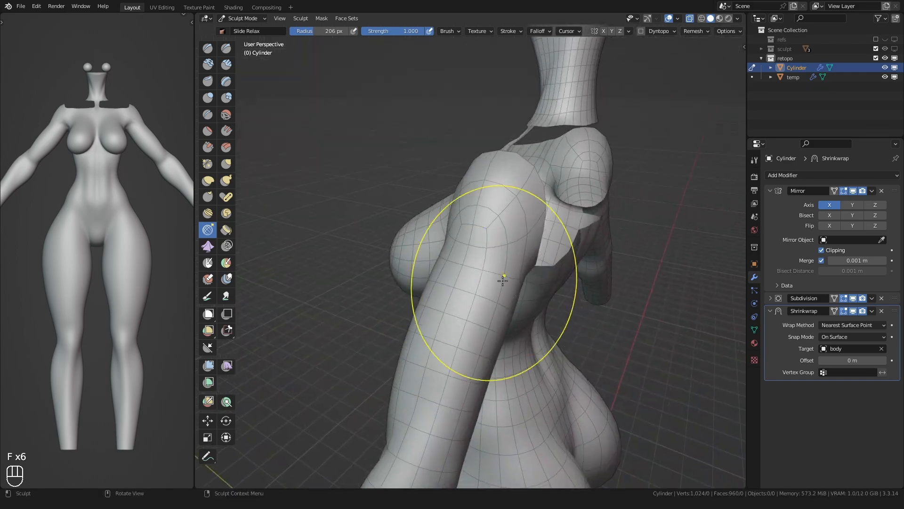
mouse_move(474, 216)
middle_mouse_down()
mouse_move(468, 234)
mouse_move(440, 224)
mouse_move(411, 264)
mouse_move(445, 241)
middle_mouse_up()
key("f")
left_click_drag(445, 241, 451, 252, "shift")
middle_click_drag(451, 252, 464, 230)
key("f")
left_click_drag(467, 238, 467, 234, "shift")
mouse_move(467, 234)
middle_mouse_down()
mouse_move(485, 254)
mouse_move(508, 229)
mouse_move(472, 230)
middle_mouse_up()
Relax the topology around the armpit and side of the chest with the brush radius reduced to about 143 px.
key("f")
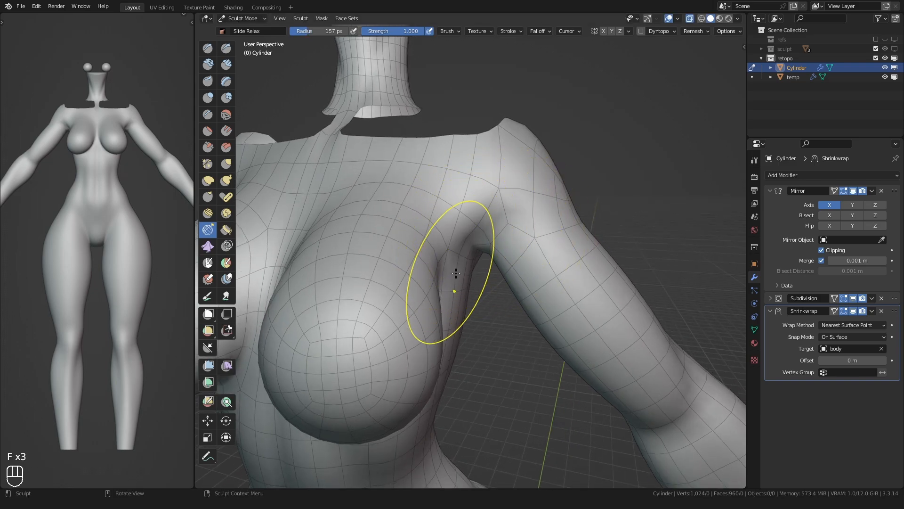
middle_click_drag(456, 274, 456, 274)
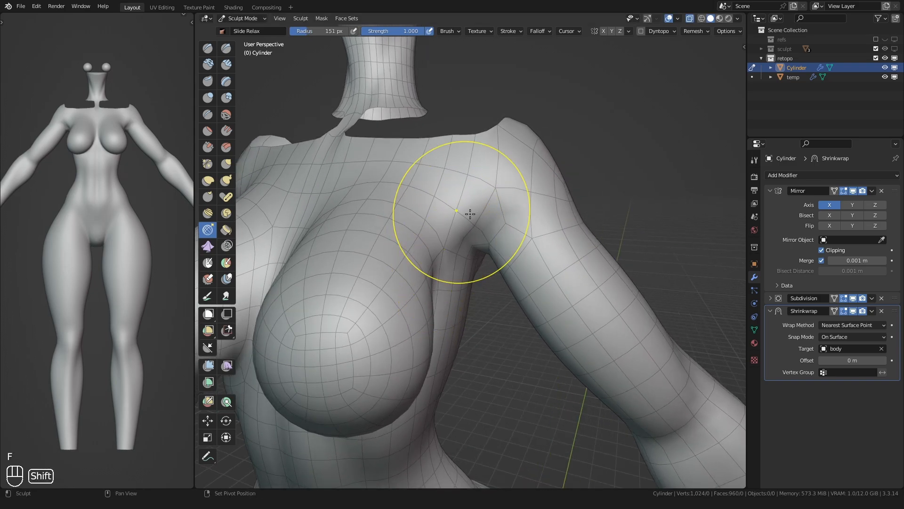
mouse_move(469, 214)
middle_mouse_down()
mouse_move(479, 206)
mouse_move(416, 273)
mouse_move(457, 261)
mouse_move(442, 250)
mouse_move(430, 292)
mouse_move(447, 264)
middle_mouse_up()
key("f")
left_click(443, 250)
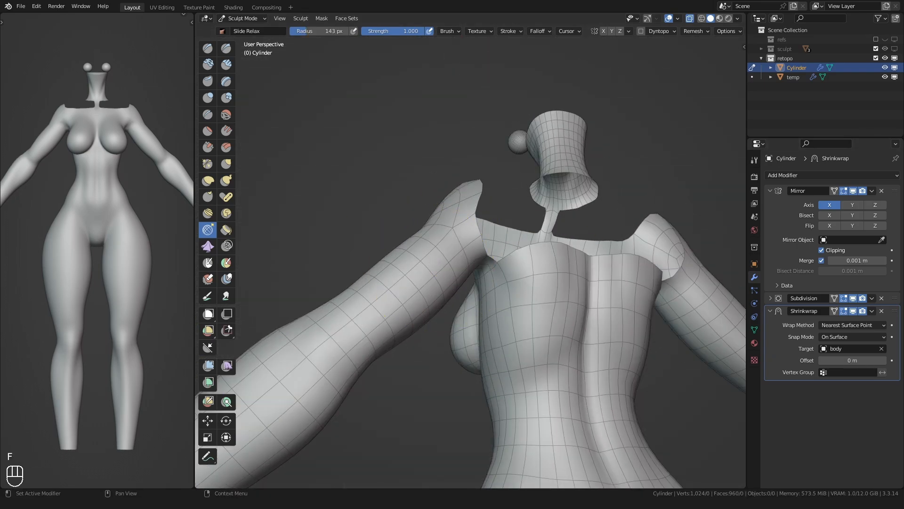
Return to Edit Mode with the sculpt shown again and move the rear armpit vertex onto its surface.
middle_click_drag(634, 299, 505, 272)
key("ctrl+Tab")
key("Tab")
key("1")
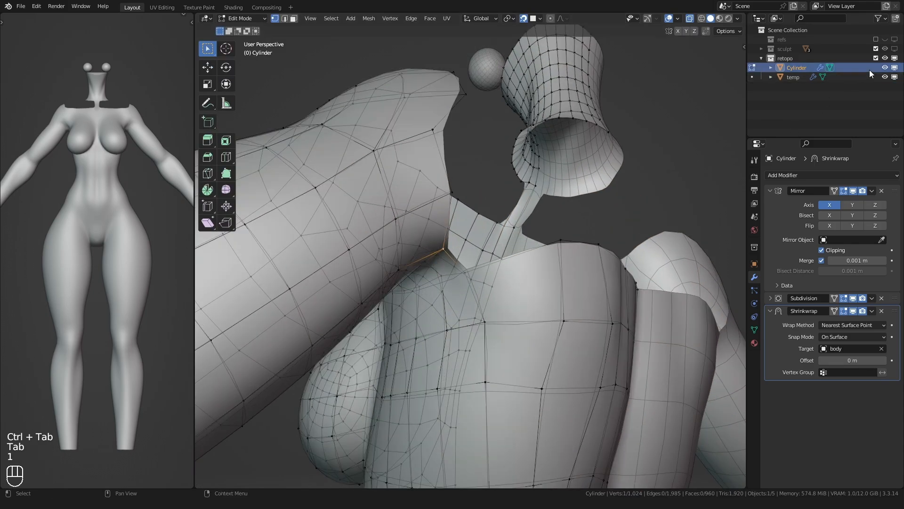
middle_click_drag(473, 240, 436, 259)
key("g")
left_click(434, 261)
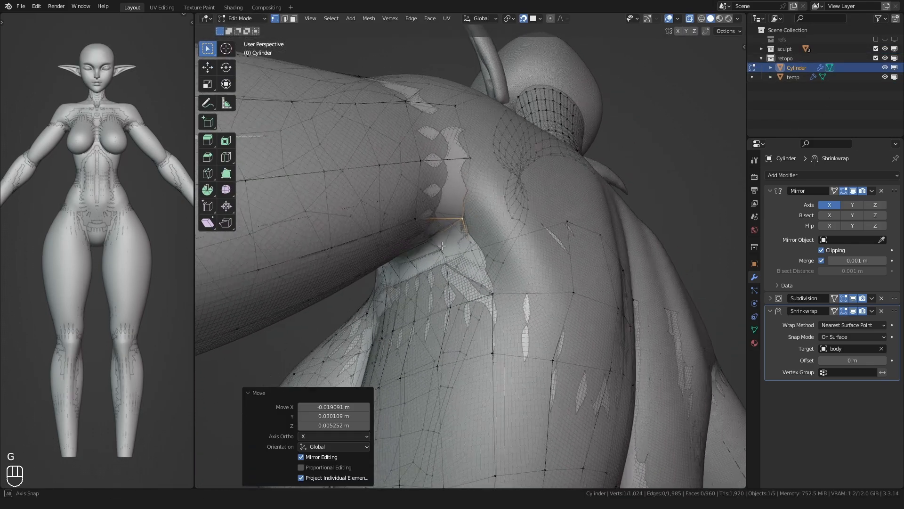
Extrude a chain of vertices from the rear armpit across the upper back to the spine.
key("e")
left_click(531, 217)
middle_click_drag(531, 218, 533, 230)
key("e")
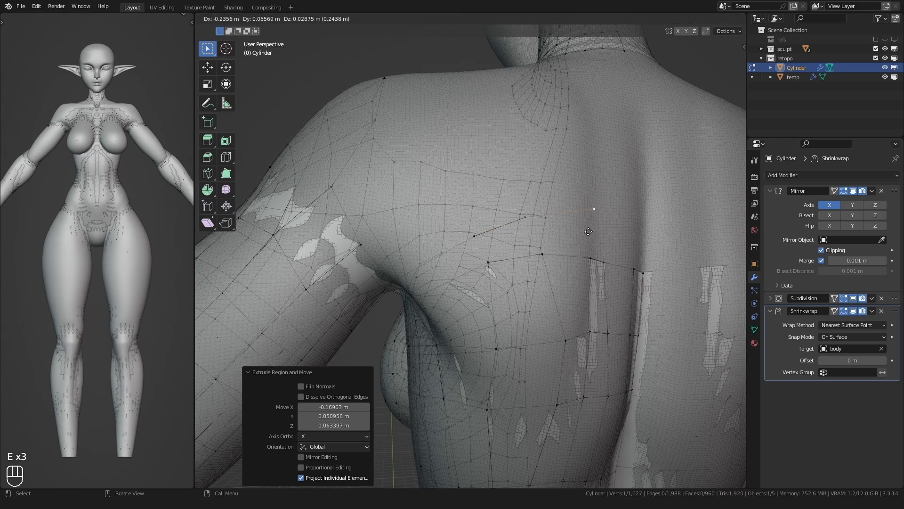
left_click(588, 232)
middle_click_drag(588, 231, 555, 240)
middle_click_drag(648, 242, 692, 231)
Fill the row of faces between the new back chain and the back's upper edge.
key("2")
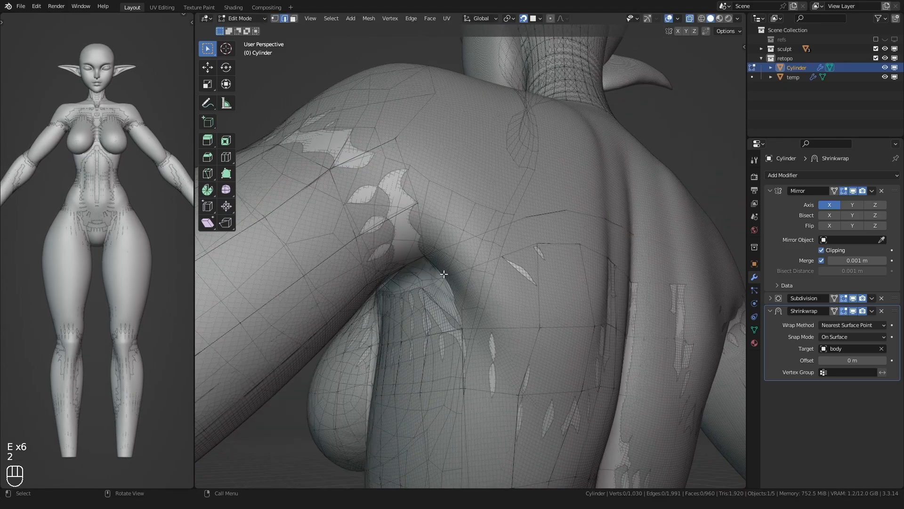
left_click(446, 270)
mouse_move(424, 278)
middle_mouse_down()
mouse_move(461, 219)
mouse_move(506, 293)
middle_mouse_up()
key("f")
key("f")
key("f")
key("f")
key("f")
key("f")
Relax the back topology in Sculpt Mode with the Slide Relax brush, using radii of 179 px and 167 px.
key("ctrl+Tab")
left_click(510, 340)
key("f")
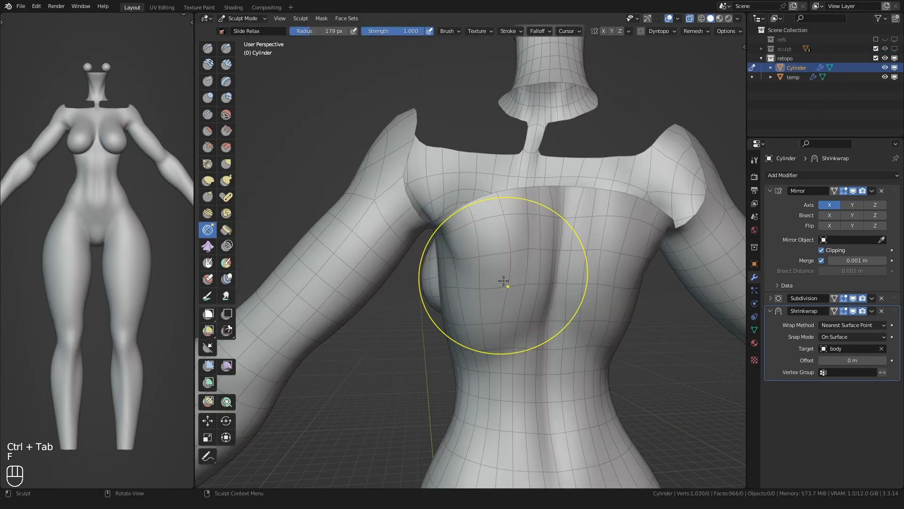
mouse_move(528, 256)
middle_mouse_down()
mouse_move(504, 267)
mouse_move(512, 255)
middle_mouse_up()
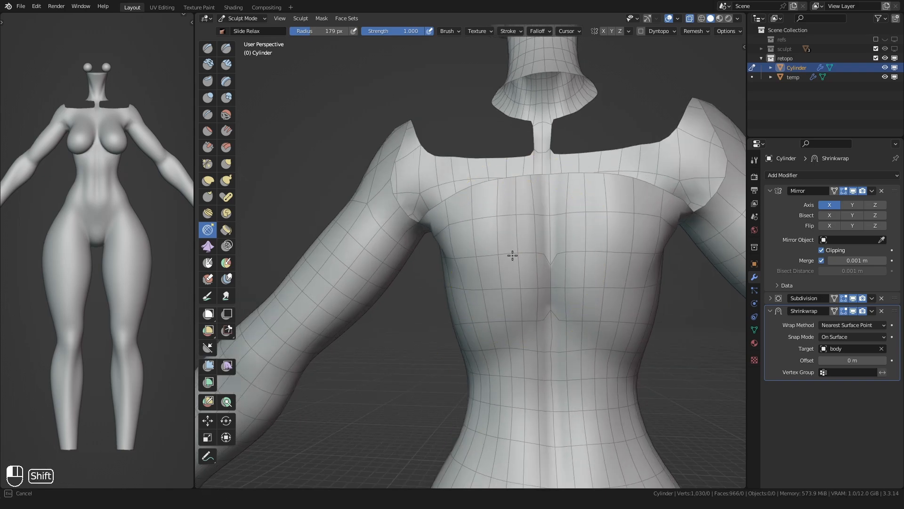
left_click_drag(511, 332, 517, 317, "shift")
key("f")
left_click(494, 268)
middle_click_drag(480, 261, 513, 287)
mouse_move(506, 292)
left_mouse_down("shift")
mouse_move(499, 311)
mouse_move(518, 282)
left_mouse_up("shift")
In Edit Mode with snapping off, move the selected centre-line vertices along X so they clip to the mirror plane.
key("ctrl+Tab")
key("Tab")
key("1")
key("shift+Tab")
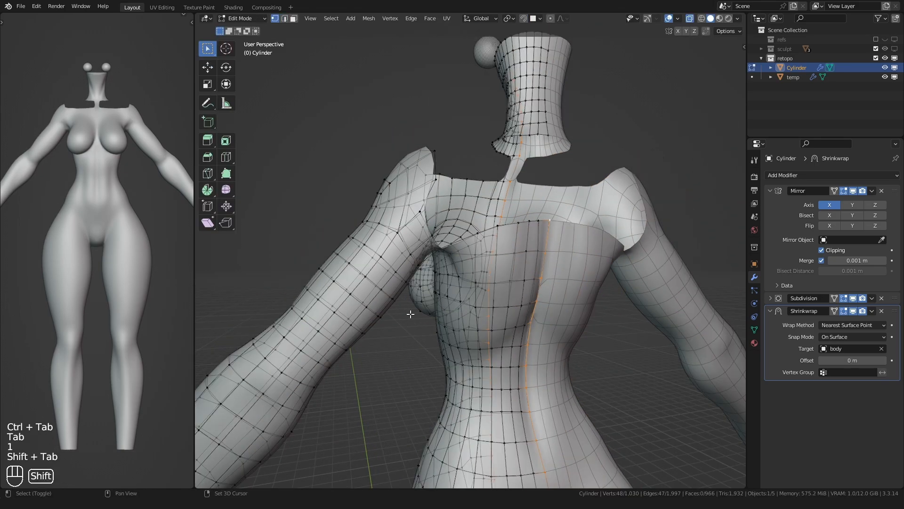
key("g")
middle_click_drag(452, 310, 528, 306)
left_click(574, 306)
key("g")
left_click(478, 307)
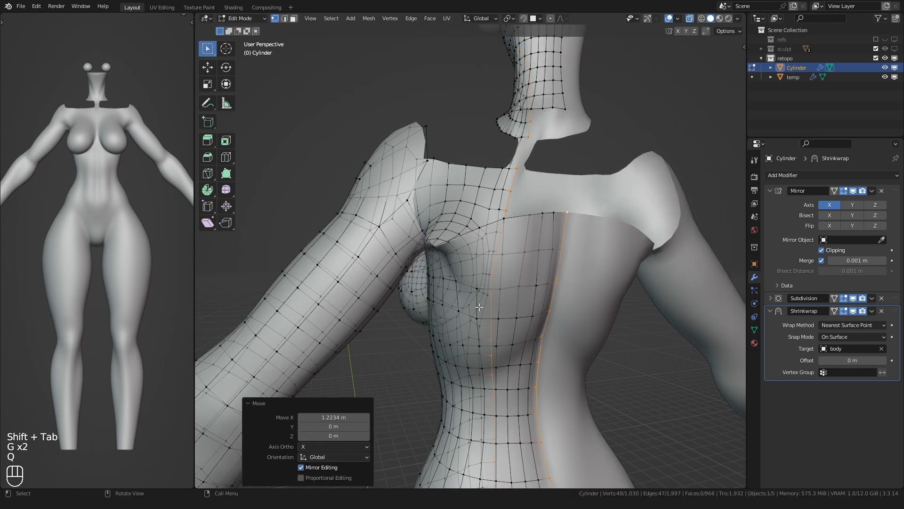
Save the file, show the sculpt collection again and return the retopology mesh to Edit Mode.
key("ctrl+Tab")
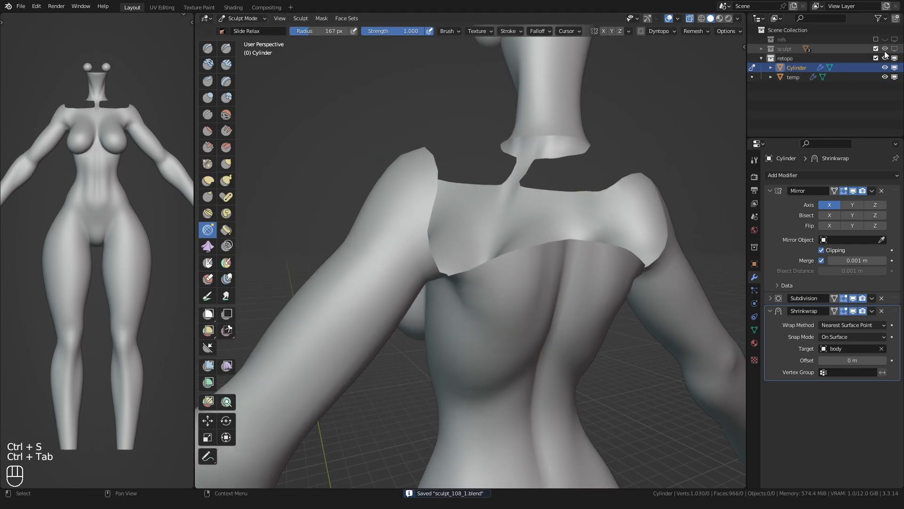
left_click(893, 50)
scroll(452, 297, "up", 2)
middle_click_drag(450, 301, 478, 285)
key("ctrl+Tab")
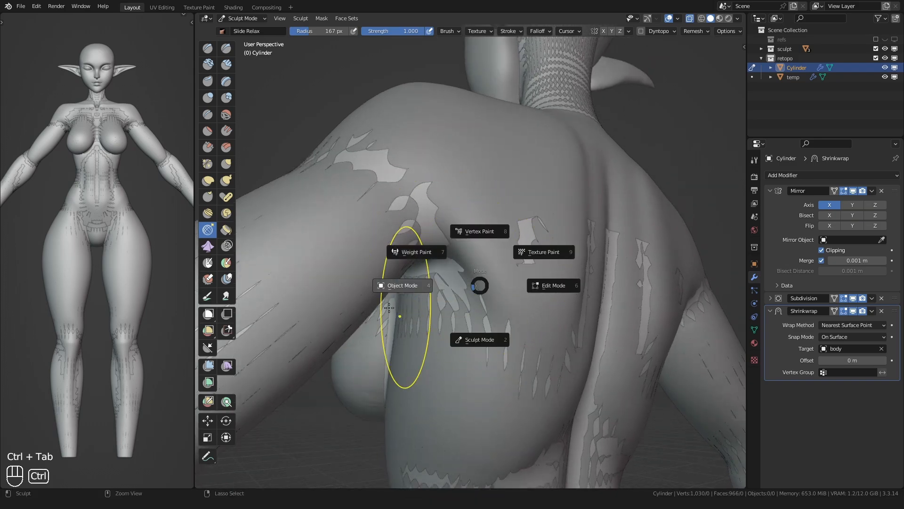
key("Tab")
Reposition individual mesh vertices around the shoulder so they follow the sculpted form.
middle_click_drag(396, 297, 556, 348)
scroll(518, 245, "up", 1)
left_click(506, 212)
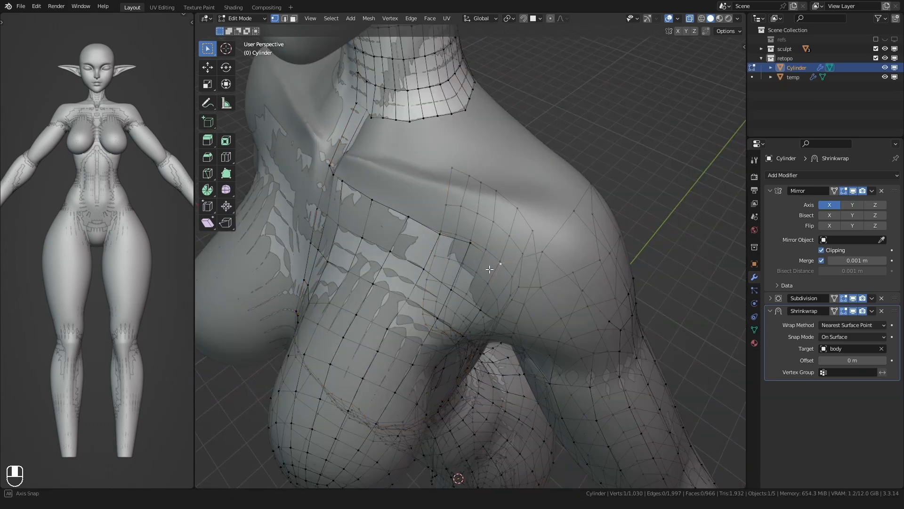
key("g")
left_click(504, 203)
middle_click_drag(499, 263, 431, 215)
middle_click_drag(400, 255, 509, 245)
key("g")
left_click(424, 249)
Slide the loops and vertices around the shoulder opening to even out their spacing.
key("3")
left_click(438, 252, "alt")
key("g")
key("g")
left_click(433, 238)
key("g")
left_click(442, 238)
left_click(422, 213)
key("g")
key("g")
left_click(439, 217)
Extrude the four-vertex edge at the rear of the shoulder across the upper back to the spine's mirror plane.
left_click(524, 199, "ctrl")
middle_click_drag(524, 198, 402, 244, "alt")
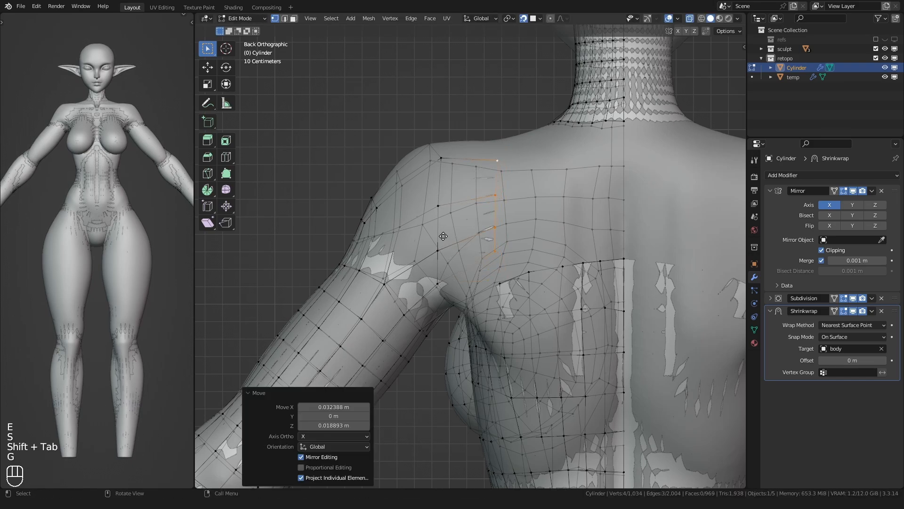
key("e")
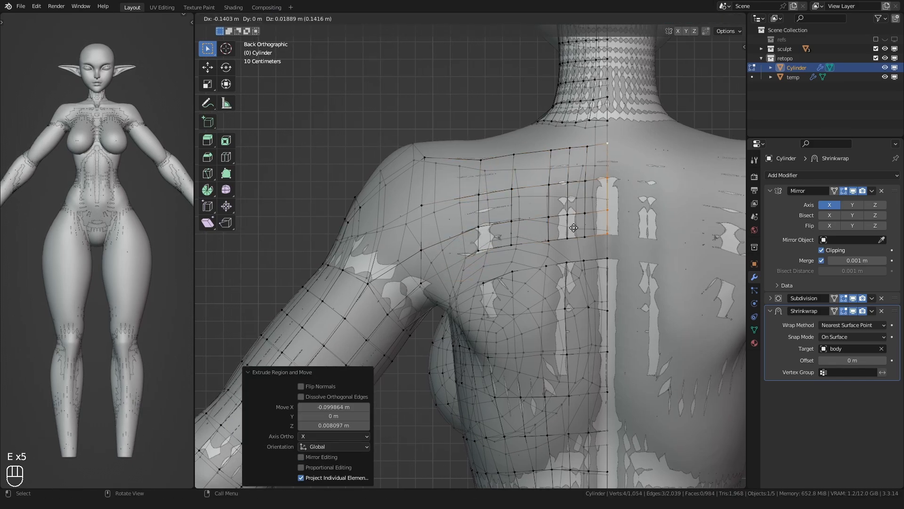
left_click(574, 228)
Fill the open rows of faces joining the new upper-back grid to the lower back mesh and the neck base.
middle_click_drag(574, 227, 616, 192)
key("2")
left_click(567, 177)
key("f")
middle_click_drag(463, 245, 277, 315)
key("f")
key("f")
key("f")
key("2")
key("f")
key("f")
key("f")
scroll(466, 278, "down", 2)
scroll(472, 259, "up", 2)
key("2")
left_click(473, 253)
key("f")
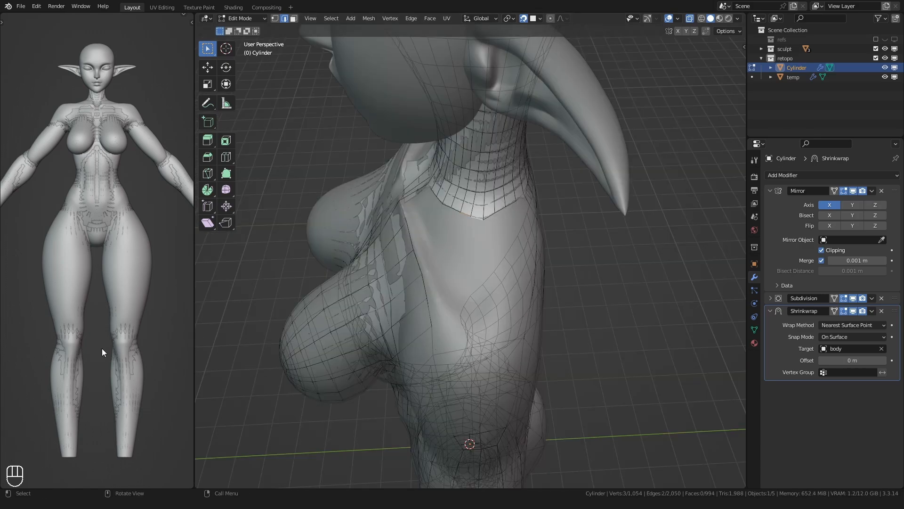
Extrude two edges at the side of the neck base into a two-face-wide strip along the top of the shoulder.
middle_click_drag(411, 264, 394, 268)
left_click(424, 297)
middle_click_drag(425, 294, 418, 255)
key("e")
left_click(433, 266)
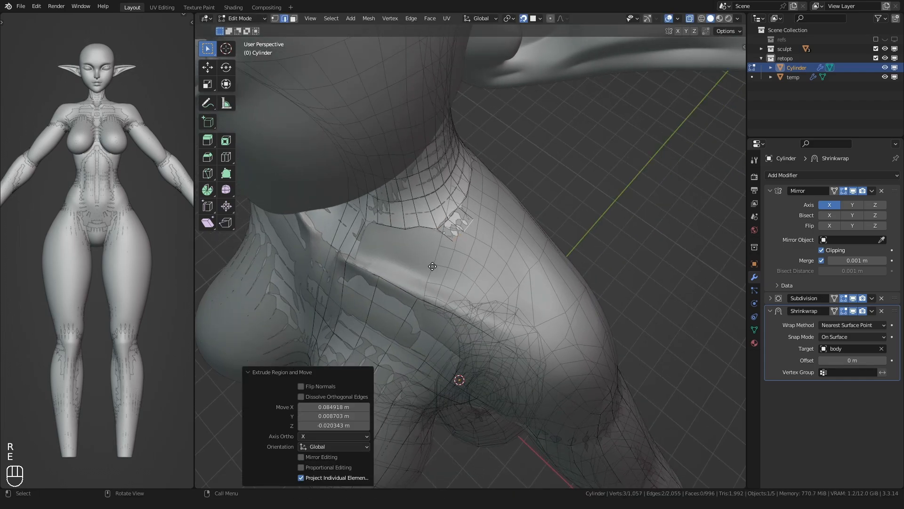
left_click(489, 299)
middle_click_drag(490, 300, 408, 265)
left_click(461, 301)
Extrude a chain of vertices from the neck base along the front side of the shoulder strip.
middle_click_drag(393, 219, 355, 238, "shift")
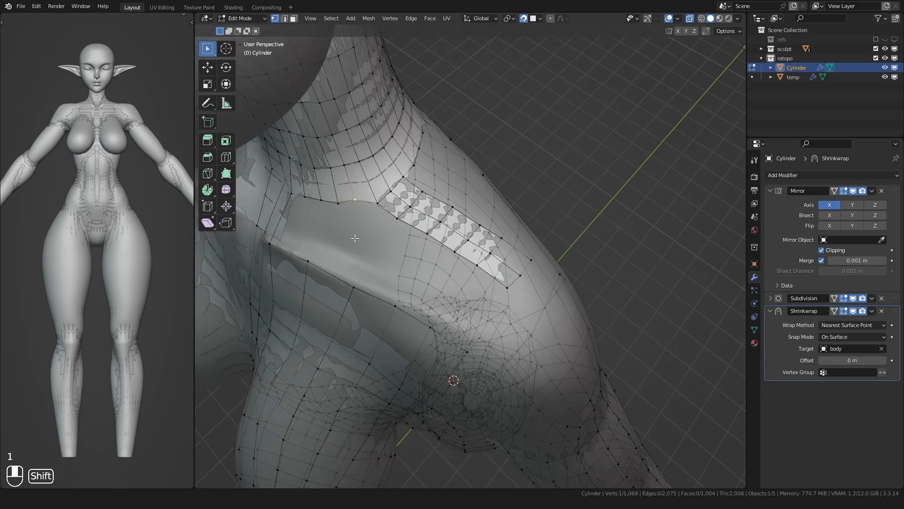
key("e")
left_click(364, 257)
key("e")
left_click(450, 310)
middle_click_drag(449, 311, 419, 285)
key("e")
left_click(409, 291)
key("g")
left_click(417, 288)
Continue the vertex chain around the strip's outer end and back along its rear side towards the neck.
left_click(447, 288)
key("e")
left_click(443, 286)
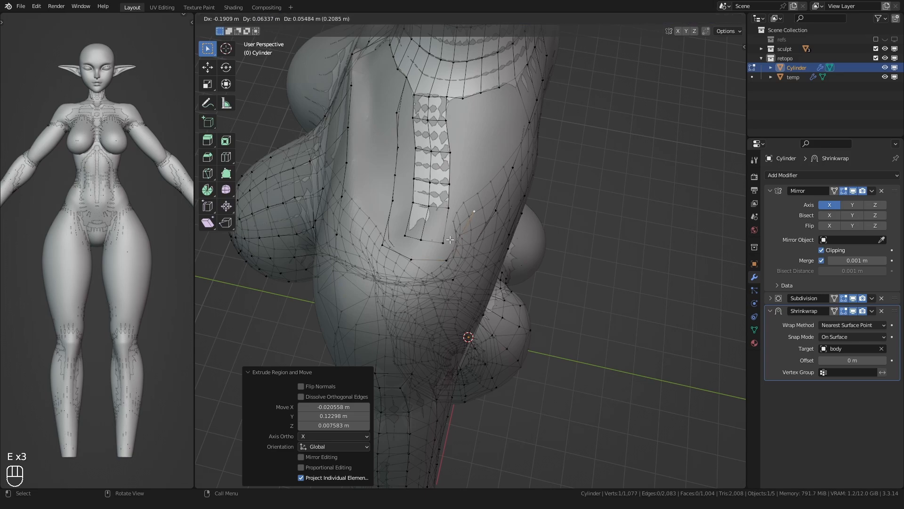
middle_click_drag(448, 204, 434, 204, "shift")
key("e")
middle_click_drag(437, 168, 412, 254)
Fill the faces between the surrounding vertex chain and the shoulder strip.
key("2")
key("f")
key("f")
key("f")
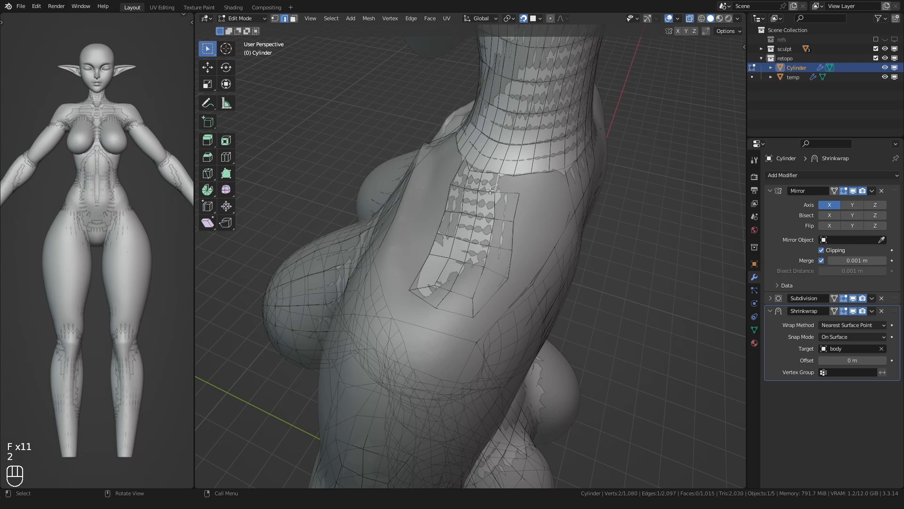
key("f")
Extrude a second chain of vertices from the neck base along the front of the filled shoulder patch.
middle_click_drag(490, 190, 431, 214)
key("1")
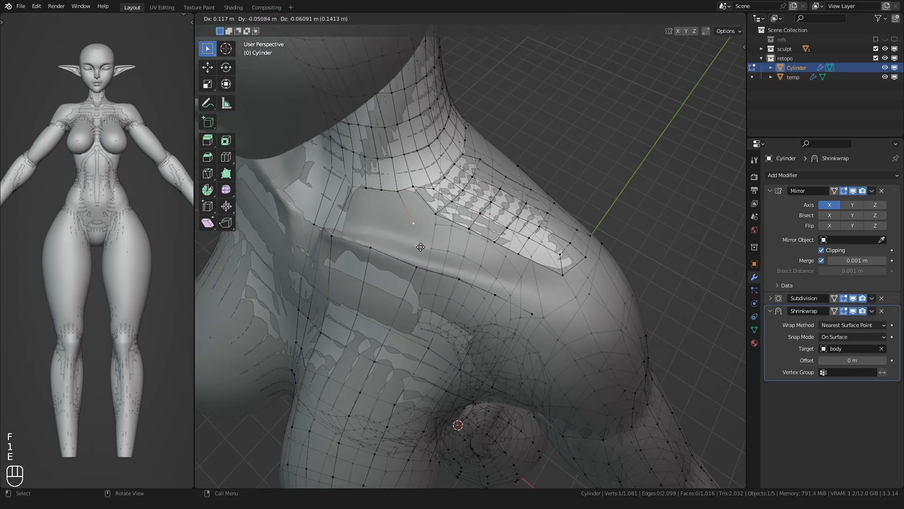
left_click(420, 248)
key("e")
left_click(424, 263)
middle_click_drag(424, 264, 407, 264)
key("e")
left_click(417, 278)
key("e")
left_click(415, 283)
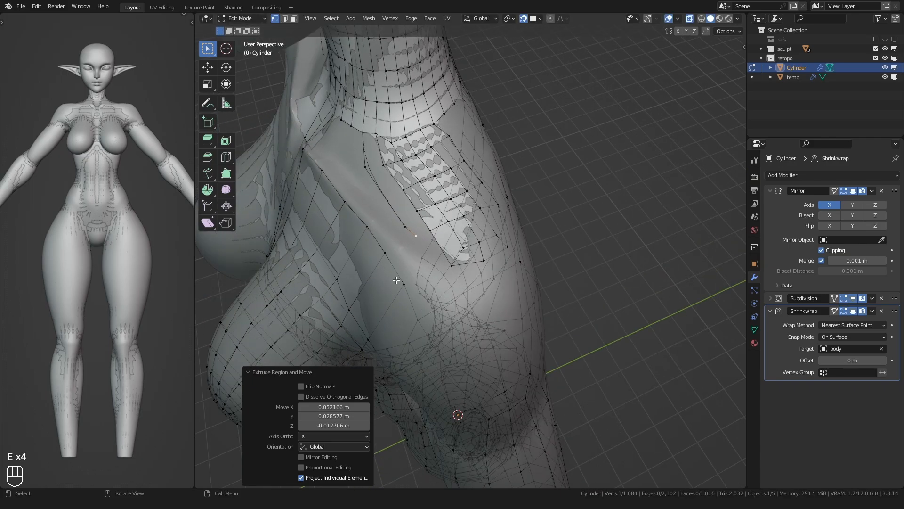
Adjust the second chain's end and extrude it around the patch's outer end and up its rear side to the neck.
left_click(418, 319)
mouse_move(418, 320)
middle_mouse_down()
mouse_move(400, 301)
mouse_move(403, 319)
middle_mouse_up()
key("g")
left_click(406, 315)
middle_click_drag(463, 304, 367, 285)
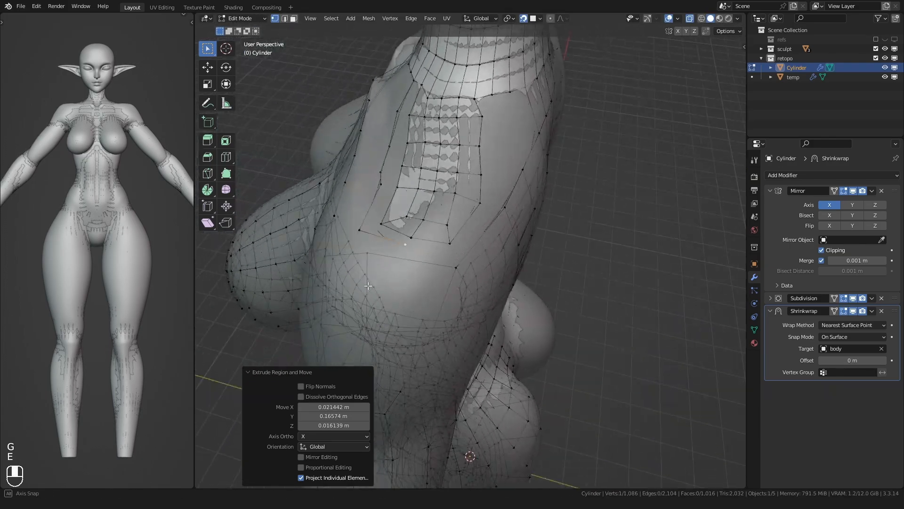
left_click(435, 293)
middle_click_drag(435, 293, 415, 294)
key("e")
left_click(450, 250)
middle_click_drag(449, 250, 447, 265, "shift")
key("e")
left_click(457, 235)
key("e")
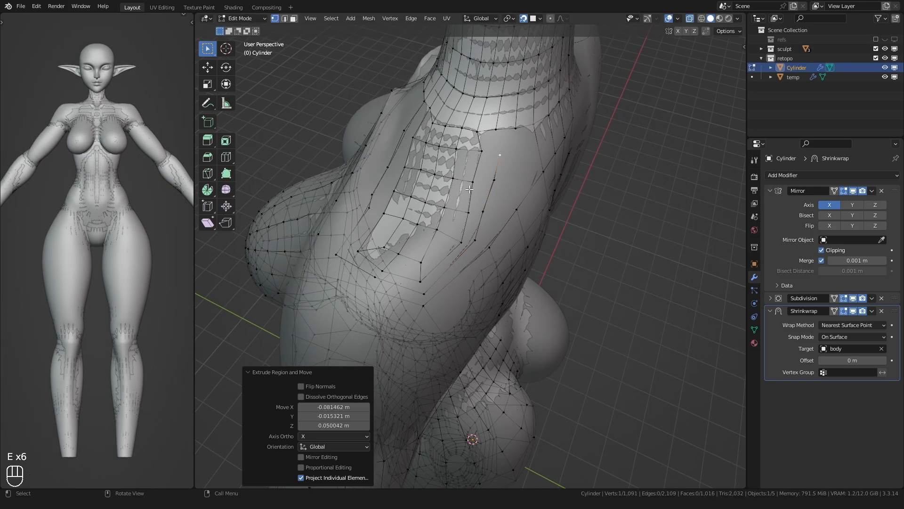
Fill the ring of faces between the second chain and the shoulder patch, and reposition a vertex on its edge.
middle_click_drag(470, 189, 367, 257)
key("2")
left_click(398, 169)
key("f")
key("f")
key("f")
key("f")
key("f")
key("f")
key("2")
key("f")
key("f")
key("1")
key("g")
left_click(400, 259)
Extrude a third chain of vertices from the neck base along the front edge of the enlarged shoulder patch.
key("1")
left_click(386, 285)
middle_click_drag(386, 285, 304, 244, "shift")
key("e")
left_click(385, 285)
key("e")
left_click(409, 288)
mouse_move(384, 285)
middle_mouse_down("shift")
mouse_move(377, 282)
mouse_move(390, 288)
middle_mouse_up("shift")
key("e")
left_click(421, 283)
key("e")
middle_click_drag(450, 322, 379, 301)
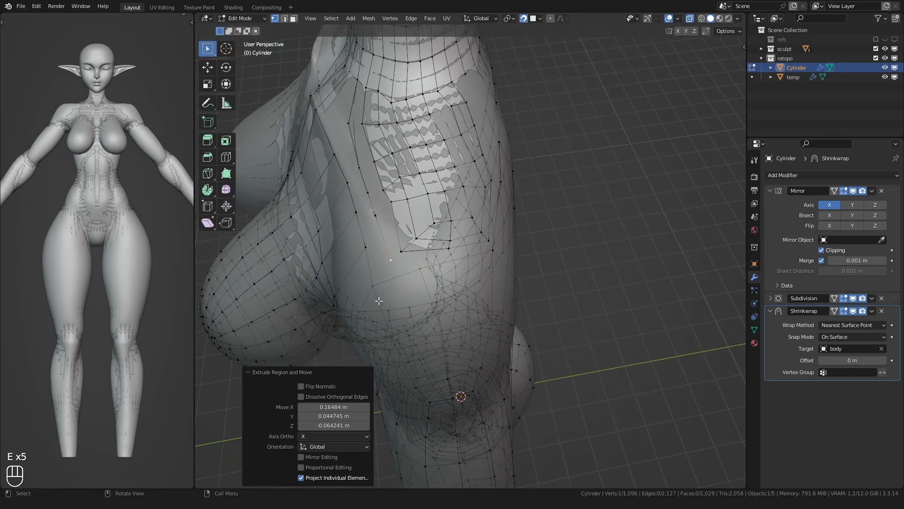
Extrude the third chain around the outer end of the shoulder patch and along its rear side towards the neck.
left_click(452, 299)
middle_click_drag(451, 300, 400, 285)
key("e")
left_click(392, 283)
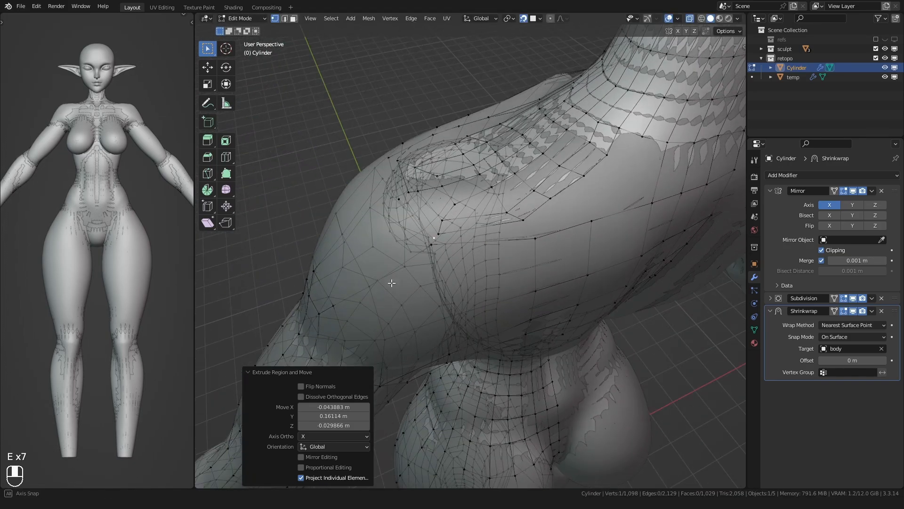
left_click(507, 271)
middle_click_drag(507, 270, 506, 263)
key("e")
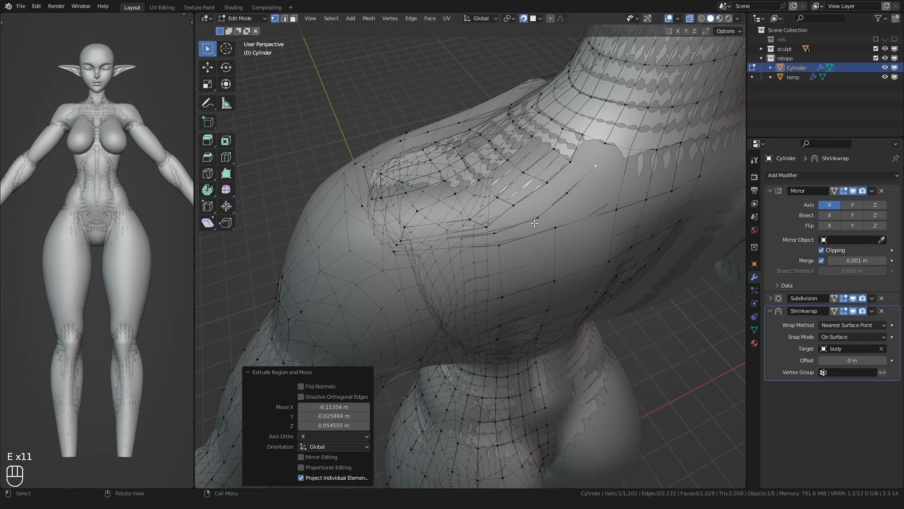
Fill the strip of faces between the third vertex chain and the edge of the shoulder patch.
middle_click_drag(534, 223, 344, 276)
key("f")
key("f")
key("f")
key("f")
key("2")
key("f")
key("f")
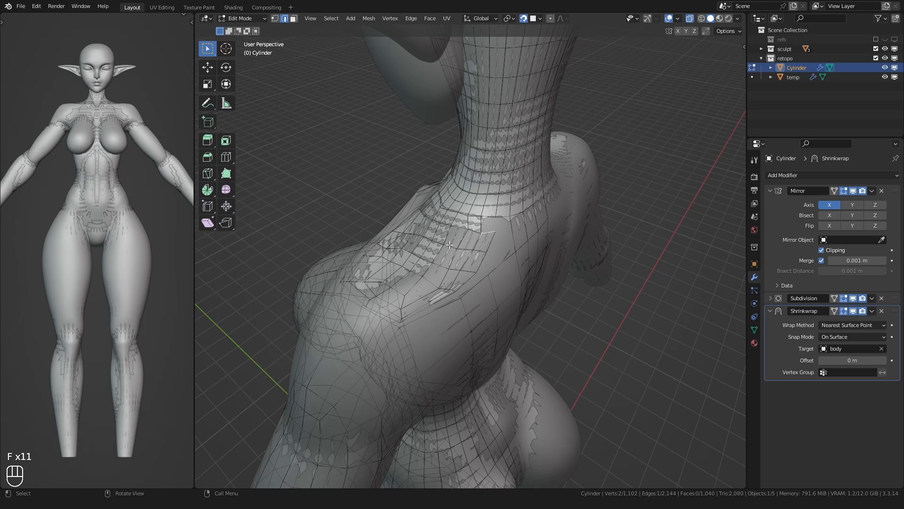
key("f")
Add a loop cut, without sliding it, across the front neck-base faces above the collarbone.
middle_click_drag(483, 224, 447, 249)
key("1")
left_click(497, 240)
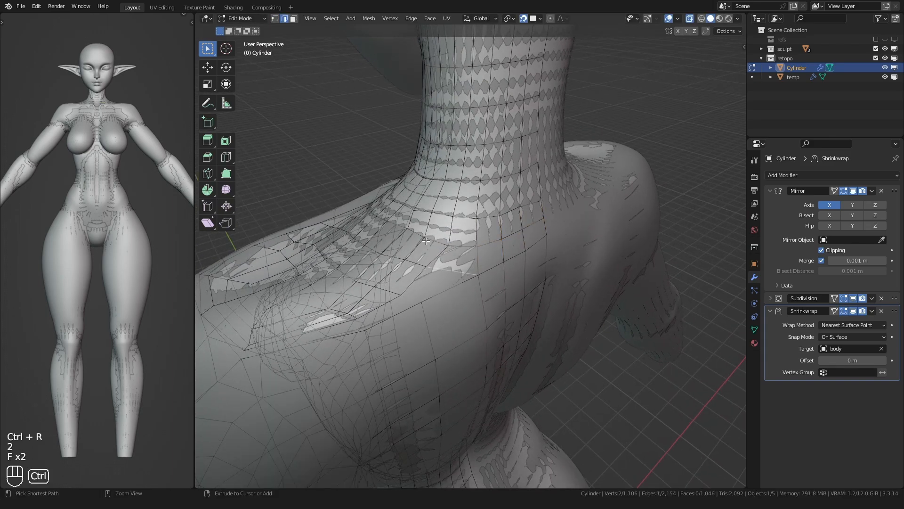
mouse_move(418, 256)
middle_mouse_down()
mouse_move(443, 242)
mouse_move(481, 243)
mouse_move(430, 266)
mouse_move(419, 260)
middle_mouse_up()
key("ctrl+x")
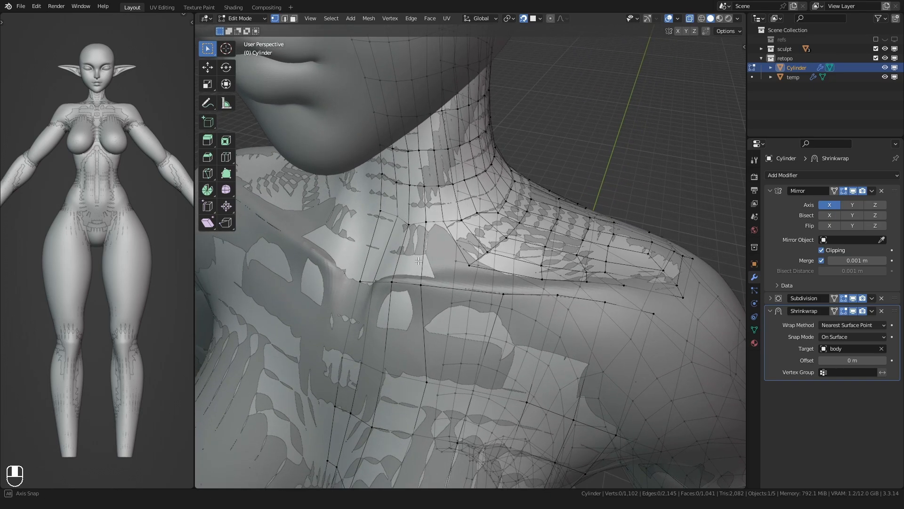
left_click(417, 258)
right_click(418, 260)
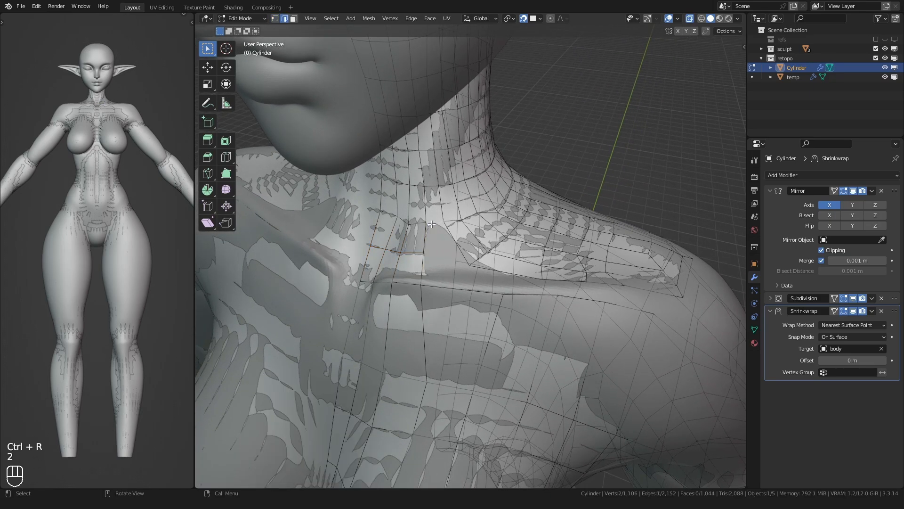
Merge the outer edge vertices of the front neck base with the inner vertices of the collarbone chain.
middle_click_drag(427, 226, 359, 239)
left_click(387, 239)
left_click(358, 266)
left_click(406, 244)
left_click(423, 277, "shift")
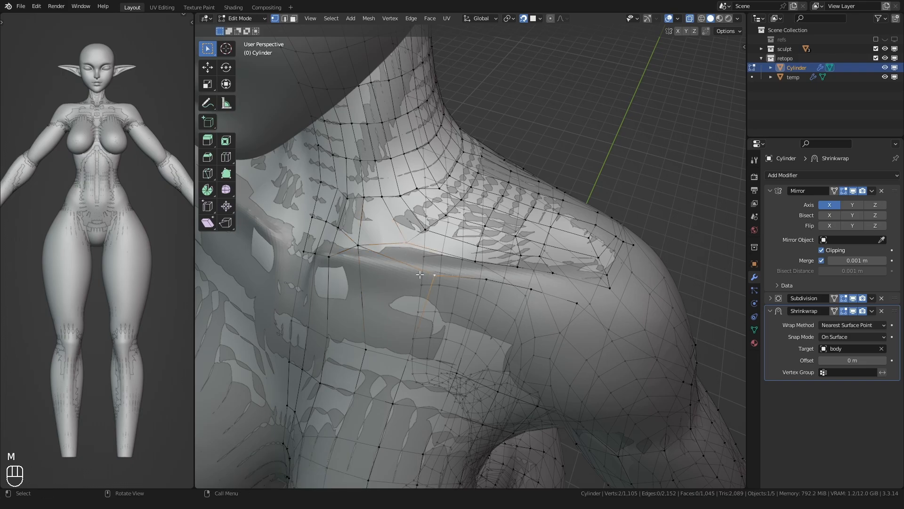
key("m")
left_click(422, 278)
Merge the next vertex pairs along the collarbone towards the outer shoulder, repeating the merge for each pair.
left_click(474, 262)
left_click(481, 279, "shift")
middle_click_drag(481, 280, 396, 263, "shift")
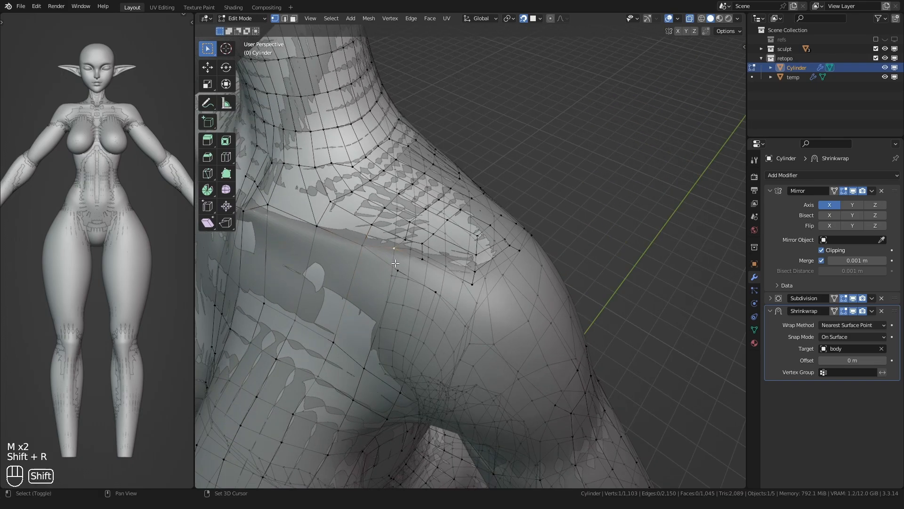
key("shift+r")
middle_click_drag(436, 289, 429, 278)
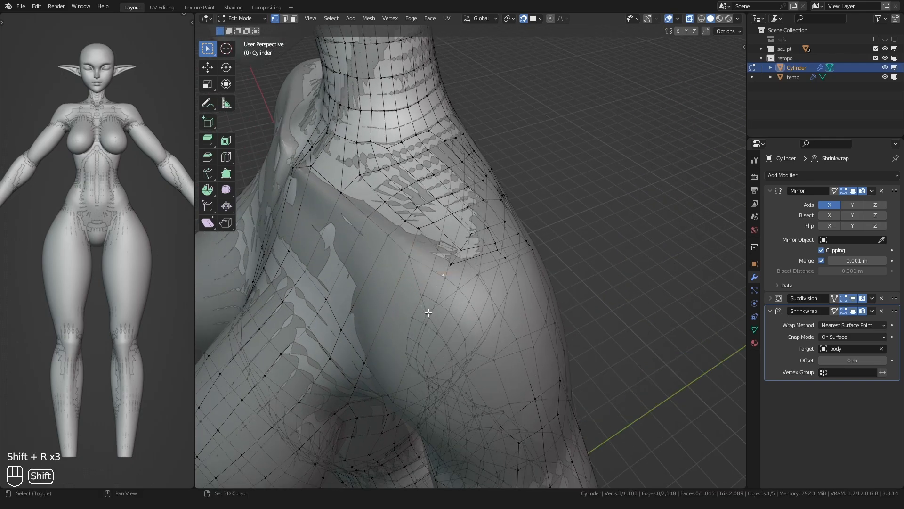
Merge the vertex pairs around the outer end of the shoulder patch and along its rear edge.
middle_click_drag(428, 312, 519, 261)
key("shift+r")
key("g")
key("m")
left_click(445, 288)
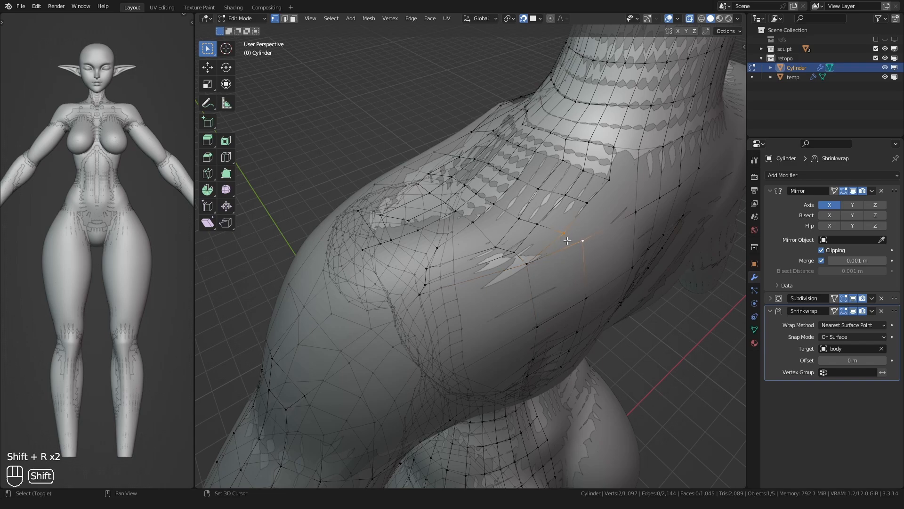
key("shift+r")
Try adding a loop cut across the rear neck-base faces and merging its end into the shoulder edge.
middle_click_drag(567, 240, 490, 261)
left_click(509, 236)
right_click(510, 235)
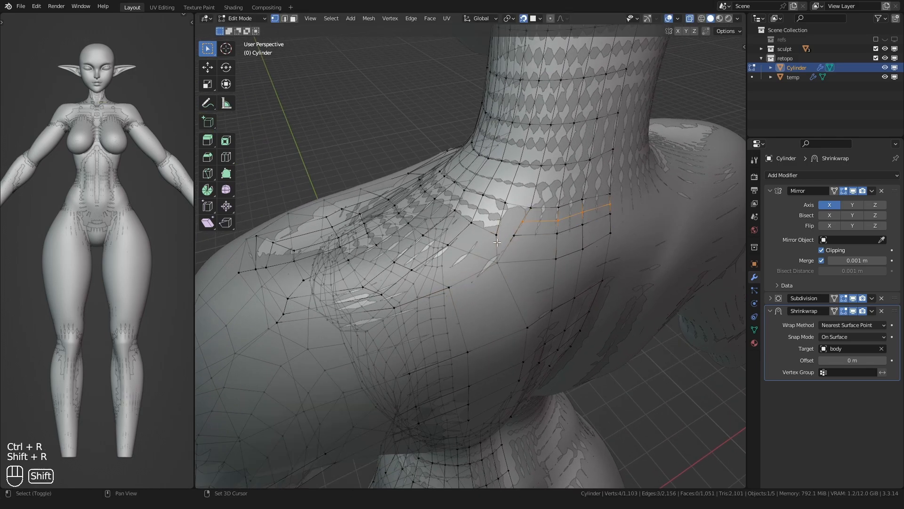
key("shift+r")
key("ctrl+z")
key("ctrl+z")
Try to merge the corner vertices of the gap between the rear neck base and the shoulder patch.
key("m")
left_click(499, 236)
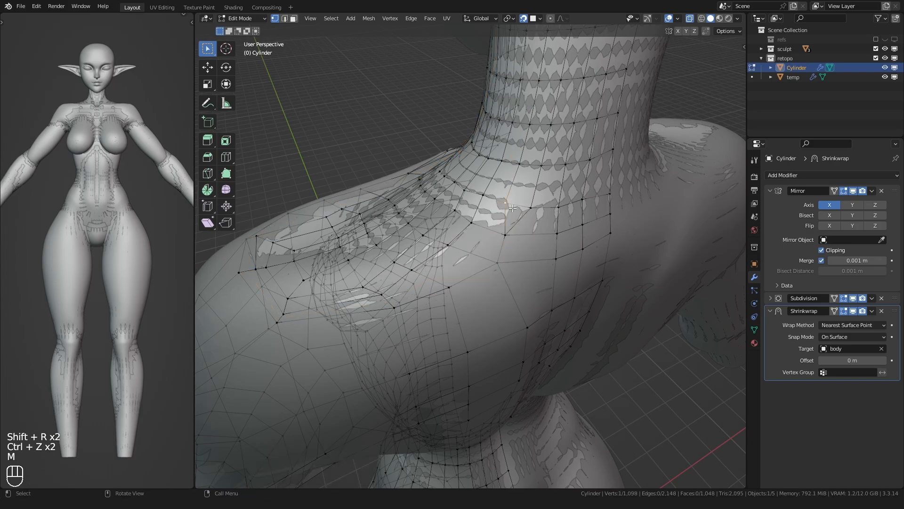
middle_click_drag(490, 232, 480, 257)
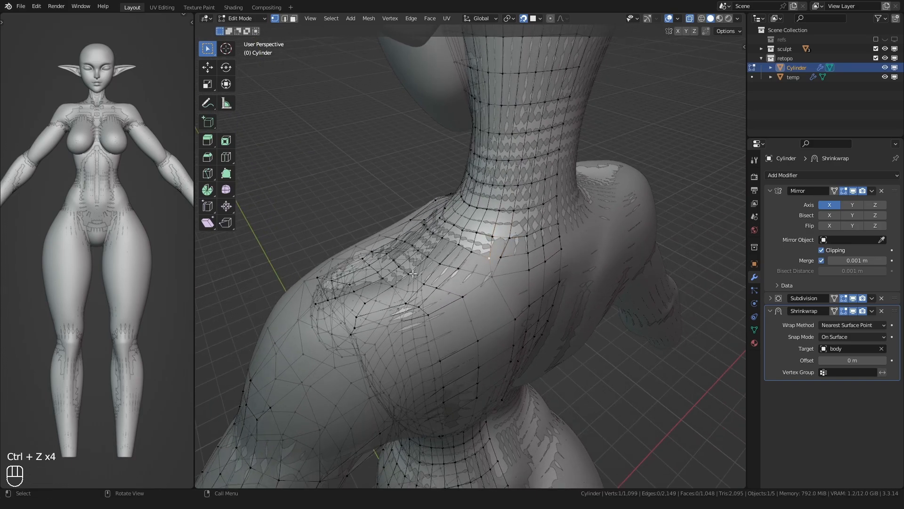
middle_click_drag(413, 274, 471, 253)
key("m")
left_click(498, 259)
key("ctrl+z")
key("ctrl+z")
Reposition the vertices around the gap where the shoulder patch meets the upper back.
key("g")
key("g")
left_click(476, 277)
key("g")
left_click(436, 274)
Try to merge the front neck-base vertices into the inner end of the collarbone near the centre line.
key("m")
left_click(434, 254)
left_click(436, 274, "shift")
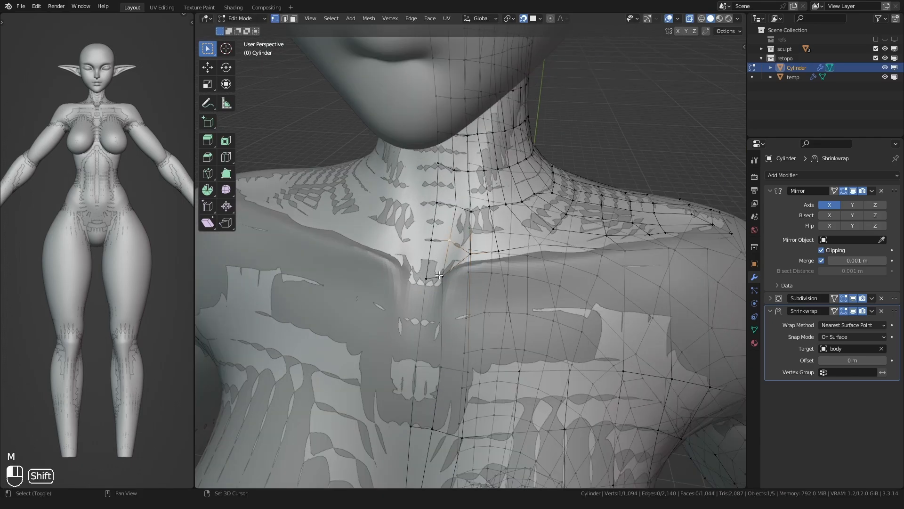
key("m")
left_click(425, 276)
left_click(423, 276, "shift")
key("m")
left_click(422, 278)
middle_click_drag(422, 278, 427, 261)
Try a loop cut at the rear neck base, and undo it together with the front neck merges.
middle_click_drag(491, 253, 454, 250)
key("ctrl+r")
left_click(447, 237)
scroll(455, 254, "down", 1)
left_click(457, 275)
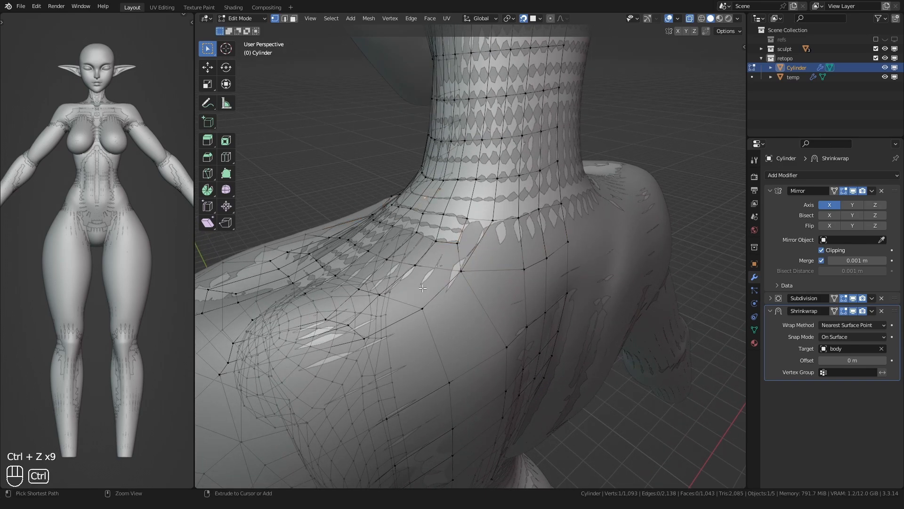
key("ctrl+z")
Move the vertex at the shoulder patch's rear corner beside the neck base.
middle_click_drag(421, 286, 447, 222)
key("g")
key("g")
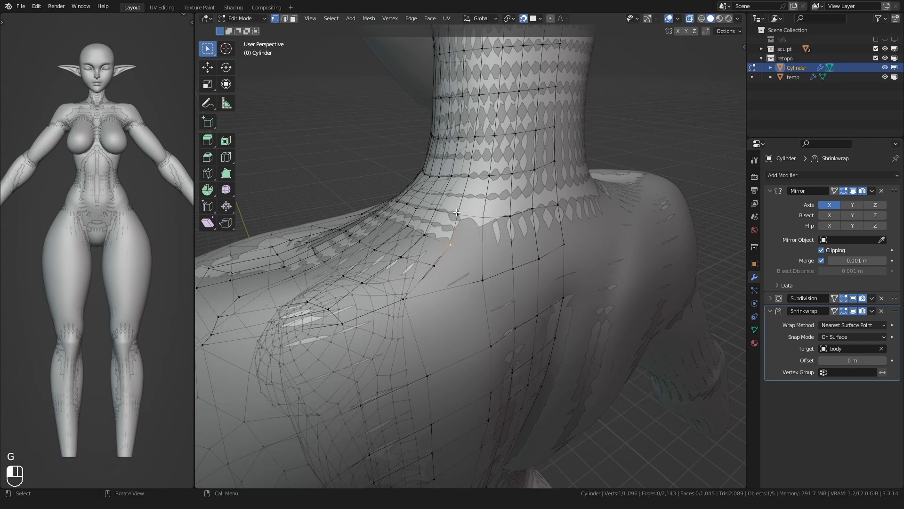
left_click(452, 224)
Try a loop cut across the faces between the rear neck base and the upper back.
key("ctrl+r")
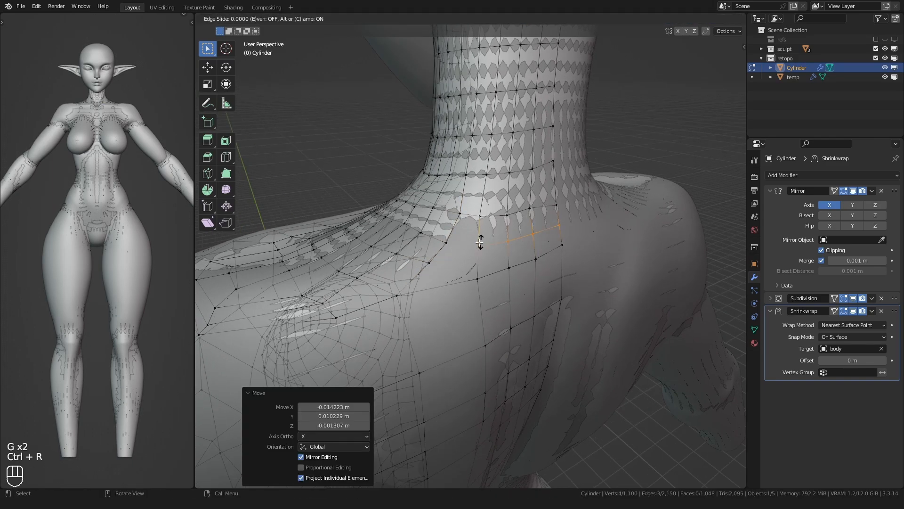
left_click(479, 242)
middle_click_drag(480, 243, 528, 316)
key("ctrl+z")
scroll(457, 244, "down", 1)
scroll(445, 244, "down", 2)
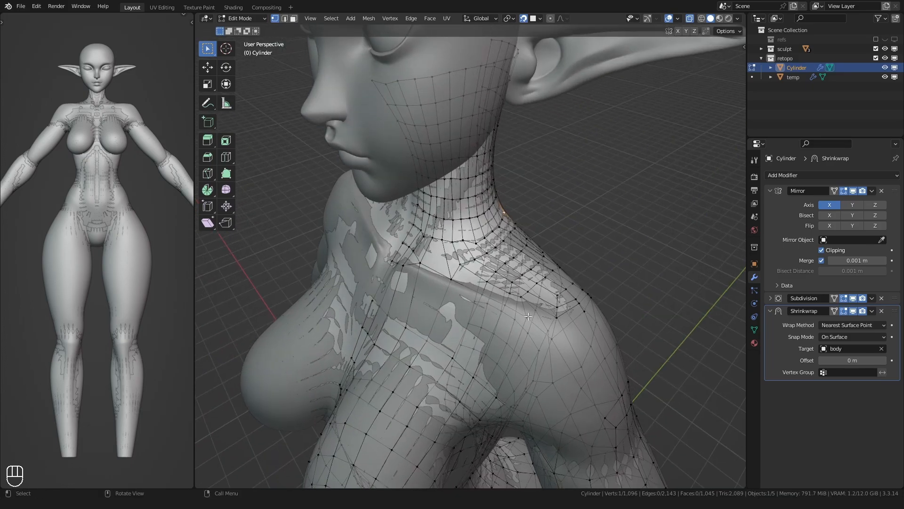
Adjust the front neck-base vertices with snapping and merge them into the inner collarbone vertices.
left_click(458, 280, "alt")
middle_click_drag(459, 280, 443, 283)
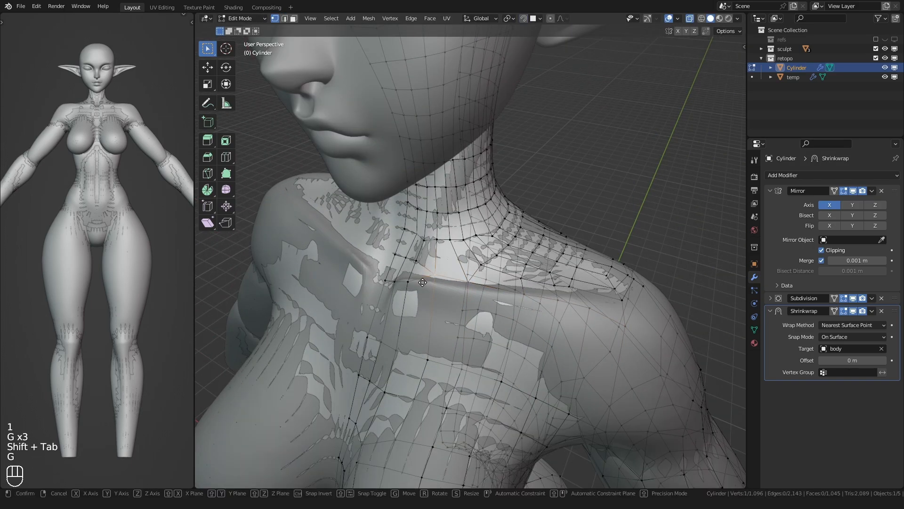
left_click(399, 274, "shift")
key("m")
left_click(398, 272)
middle_click_drag(398, 272, 436, 301)
key("m")
left_click(409, 285)
key("m")
left_click(405, 288)
Merge the remaining vertex pair along the collarbone edge, undoing a wrong merge on the way.
left_click(500, 257, "alt")
key("m")
left_click(465, 289)
key("ctrl+z")
left_click(507, 284, "shift")
key("m")
left_click(503, 283)
Reposition the vertices along the shoulder patch's rear edge and beside the open gap on the upper back.
key("g")
left_click(440, 305)
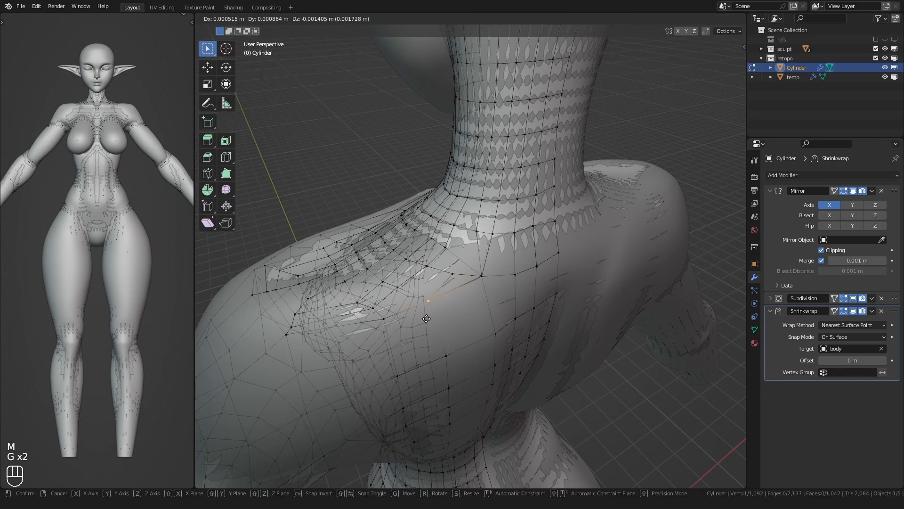
left_click(492, 292)
key("g")
middle_click_drag(443, 283, 448, 277)
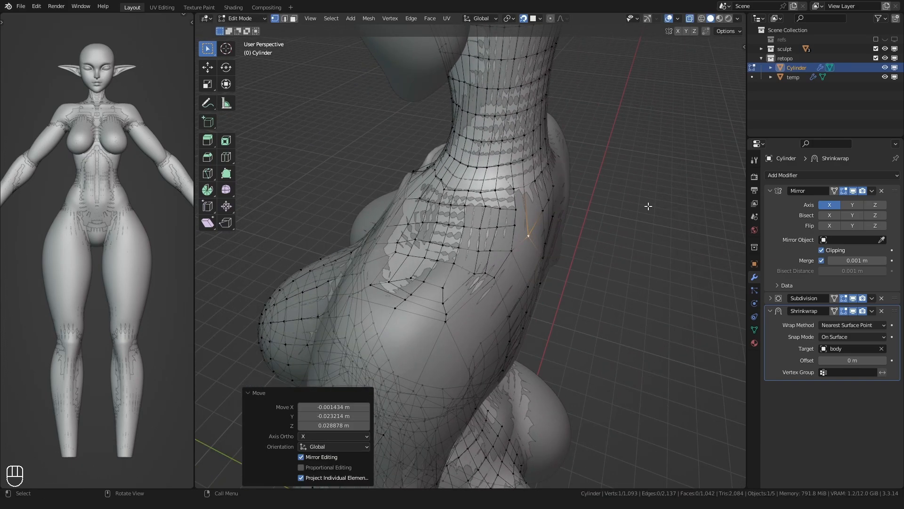
Hide the sculpt collection and switch the retopology mesh to Sculpt Mode with the wireframe overlay enabled.
left_click(894, 49)
key("ctrl+Tab")
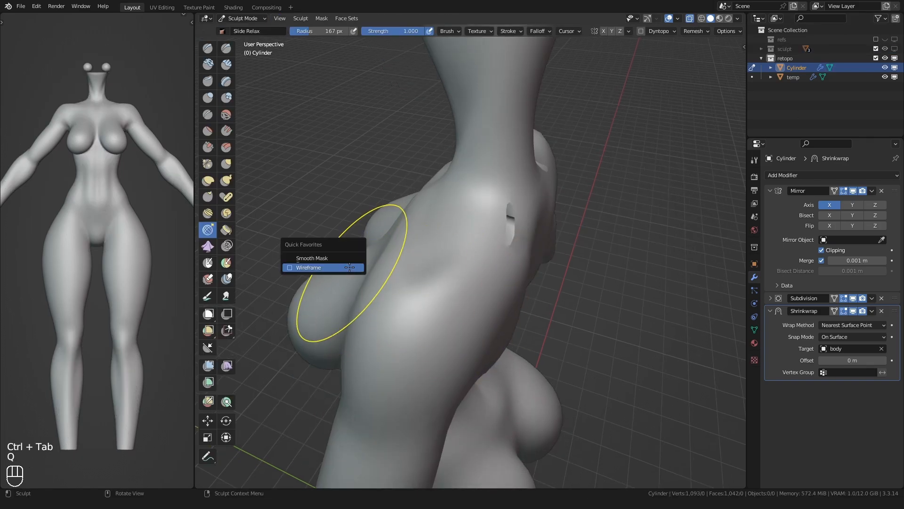
left_click(349, 267)
Resize the Slide Relax brush and relax the topology on the rear of the shoulder.
key("f")
left_click_drag(468, 235, 461, 254, "shift")
key("f")
middle_click_drag(461, 255, 503, 215)
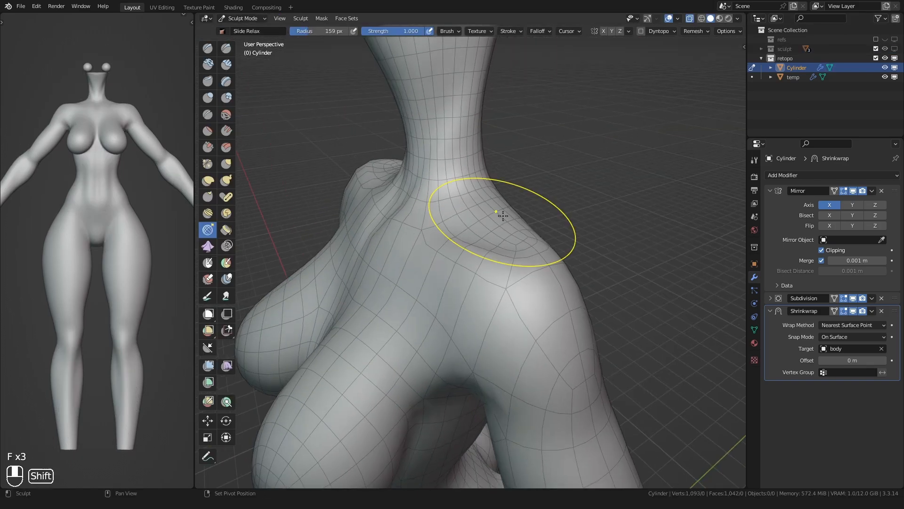
Relax the topology over the front shoulder, collarbone and upper chest, adjusting the brush radius as needed.
middle_click_drag(420, 237, 378, 236)
key("f")
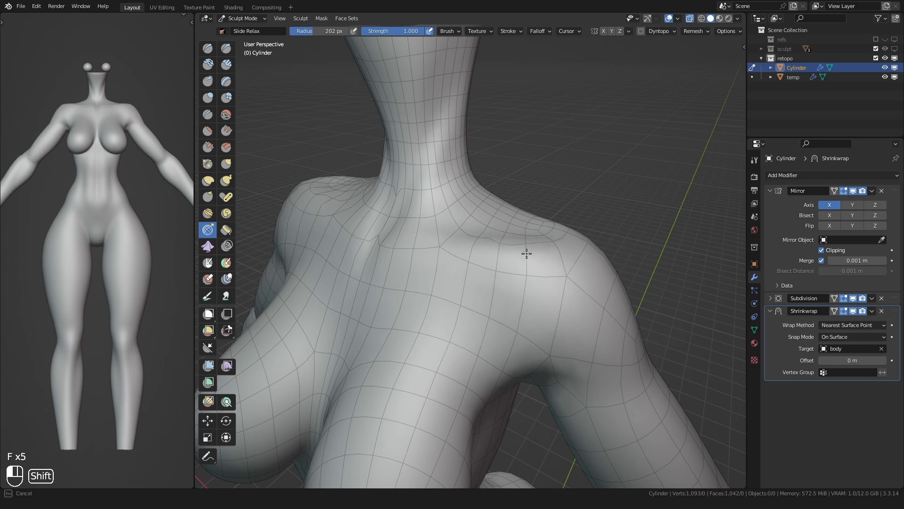
left_click_drag(526, 254, 500, 254, "shift")
key("f")
middle_click_drag(467, 256, 414, 257)
left_click_drag(470, 255, 482, 258, "shift")
key("f")
mouse_move(482, 258)
middle_mouse_down()
mouse_move(405, 250)
mouse_move(485, 236)
mouse_move(498, 223)
middle_mouse_up()
Relax the topology over the upper back and shoulder blade with the Slide Relax brush.
key("f")
left_click(501, 180)
left_click_drag(455, 288, 459, 306, "shift")
middle_click_drag(459, 306, 457, 290)
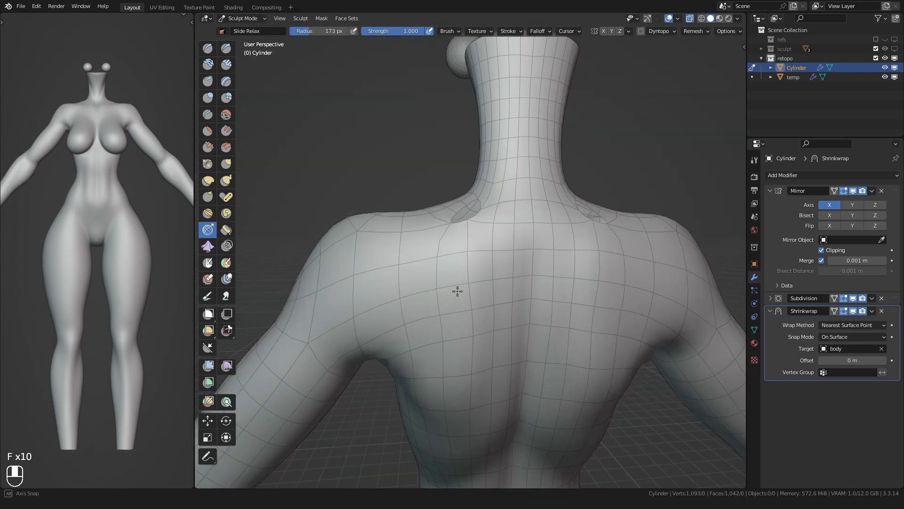
key("f")
left_click_drag(452, 325, 450, 392, "shift")
middle_click_drag(428, 302, 450, 321)
Resize the Slide Relax brush and even out the topology around the shoulder and neck base.
key("f")
key("f")
mouse_move(414, 263)
middle_mouse_down()
mouse_move(466, 302)
mouse_move(438, 254)
mouse_move(476, 273)
mouse_move(413, 245)
mouse_move(464, 292)
mouse_move(427, 285)
mouse_move(415, 280)
mouse_move(464, 263)
middle_mouse_up()
key("f")
key("f")
key("f")
key("f")
Return to Edit Mode and adjust the vertices at the rear neck base beside the remaining hole.
key("ctrl+Tab")
key("Tab")
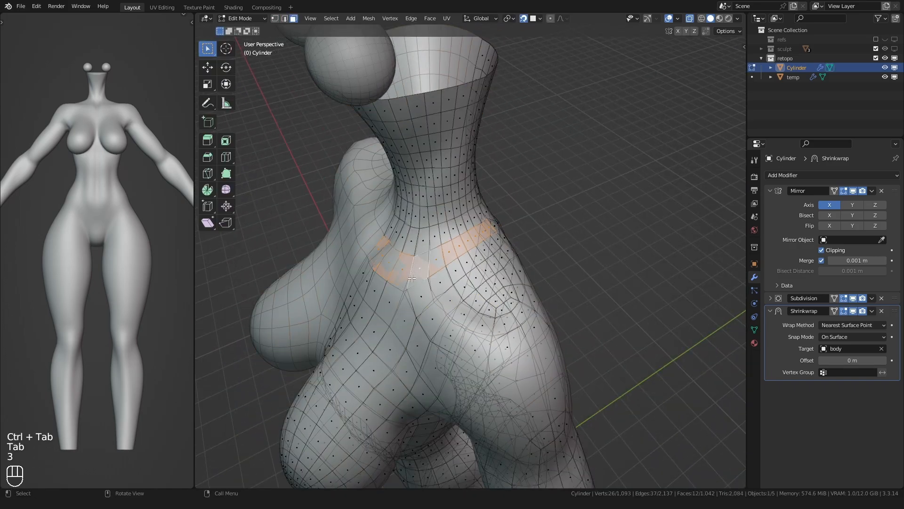
middle_click_drag(412, 278, 332, 261)
scroll(336, 261, "up", 3)
key("1")
left_click(438, 259)
middle_click_drag(425, 259, 475, 277)
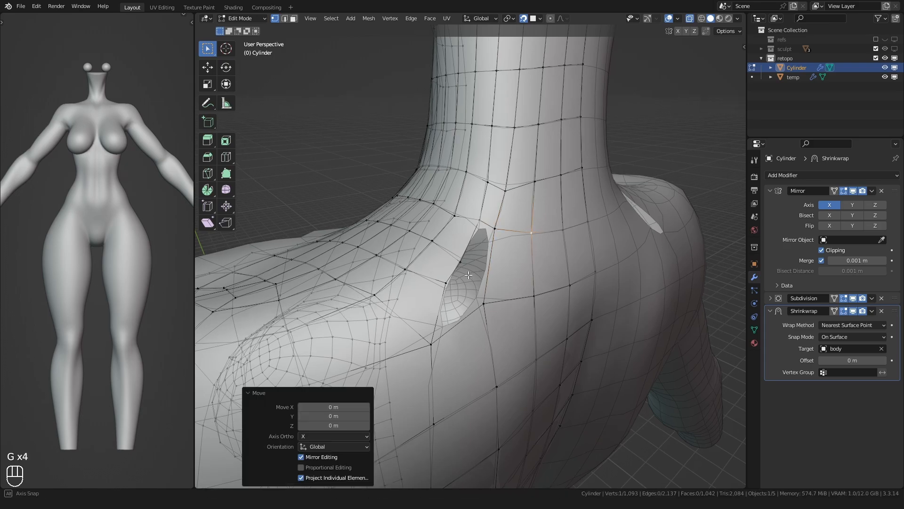
middle_click_drag(468, 275, 473, 279)
Add a single loop cut across the upper-back faces beside the hole and fill part of the hole.
key("ctrl+r")
left_click(500, 272)
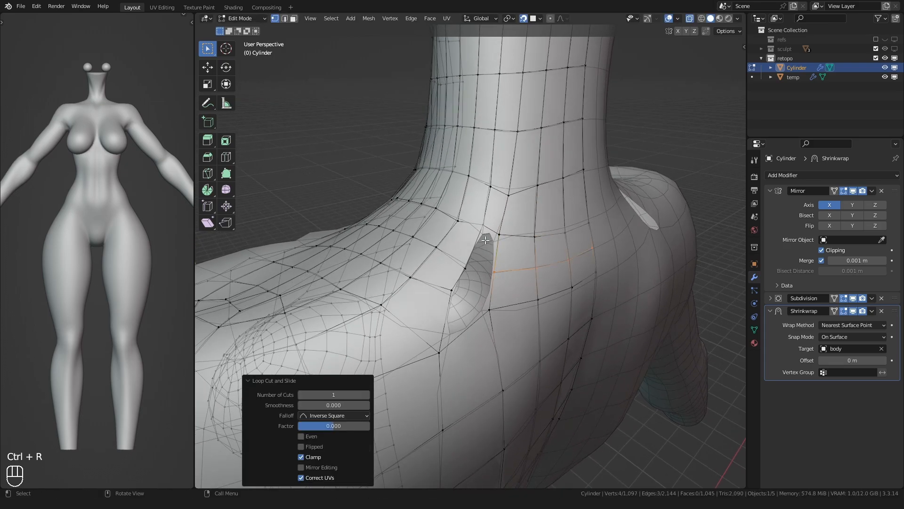
middle_click_drag(474, 243, 426, 290)
left_click(429, 255, "alt")
mouse_move(429, 255)
middle_mouse_down()
mouse_move(443, 272)
mouse_move(421, 271)
mouse_move(424, 264)
middle_mouse_up()
Try to merge the vertex at the hole's upper corner with its neighbour on the back edge.
key("1")
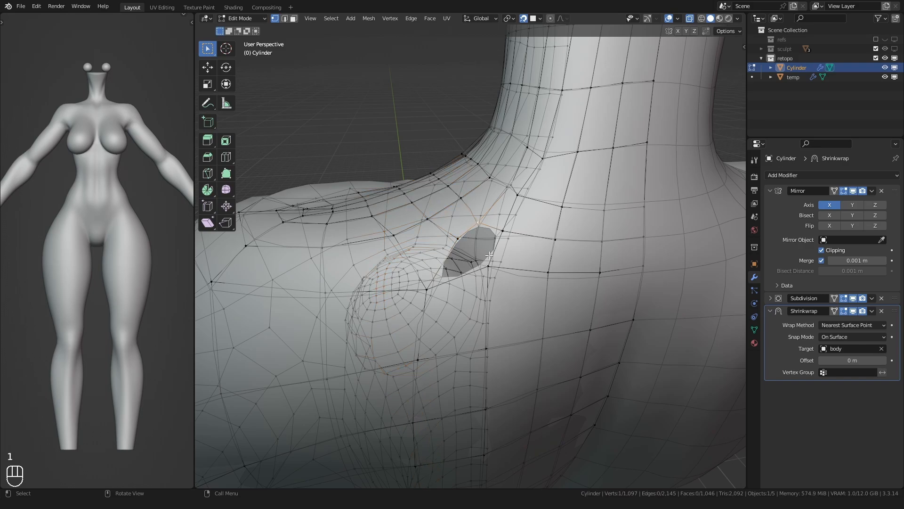
key("m")
left_click(489, 255)
middle_click_drag(489, 255, 440, 272)
key("ctrl+z")
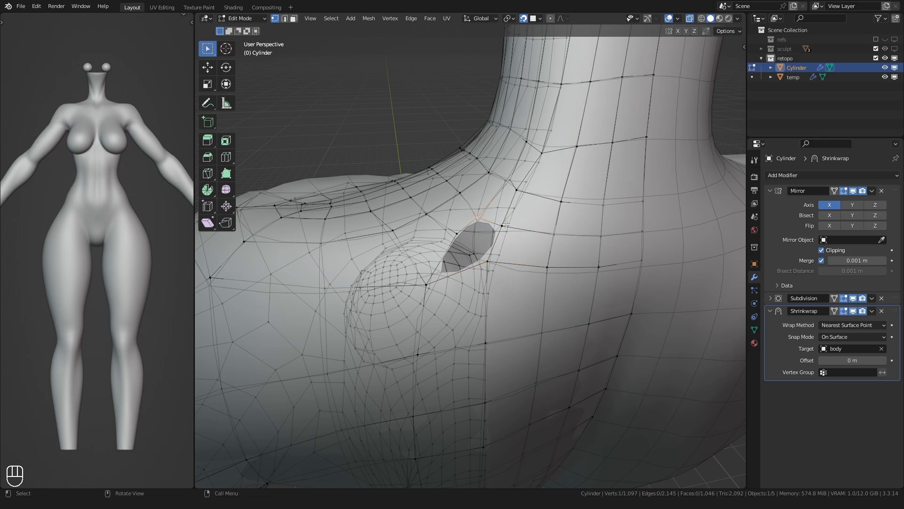
Merge the vertices at the hole's upper corner and fill the remaining opening with a face.
key("m")
left_click(471, 221)
middle_click_drag(471, 221, 430, 244)
key("2")
left_click(463, 226)
key("f")
Undo the last vertex merge and face fill at the upper-back hole and return to Edit Mode.
key("ctrl+Tab")
key("f")
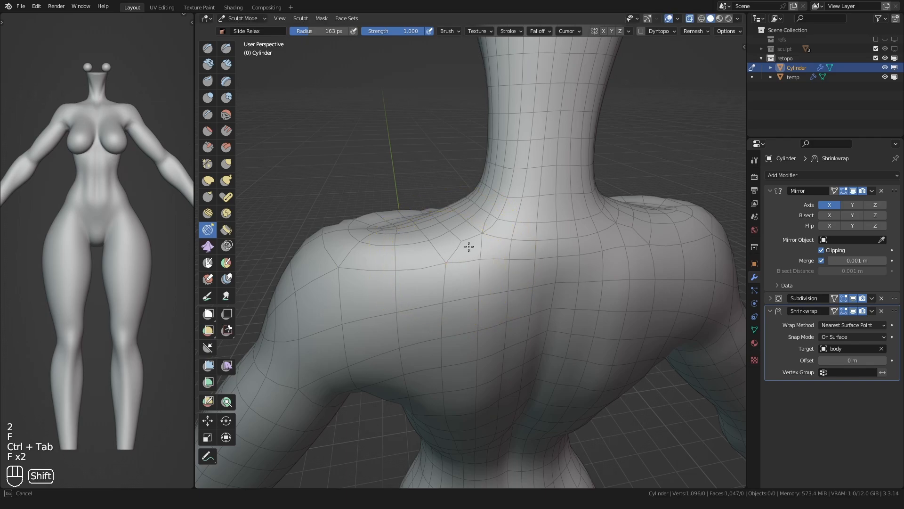
key("ctrl+z")
key("ctrl+z")
key("ctrl+z")
key("ctrl+z")
Reposition the vertices around the rim of the upper-back hole on the body surface.
middle_click_drag(426, 258, 478, 252, "ctrl")
left_click(479, 252)
key("g")
key("g")
key("g")
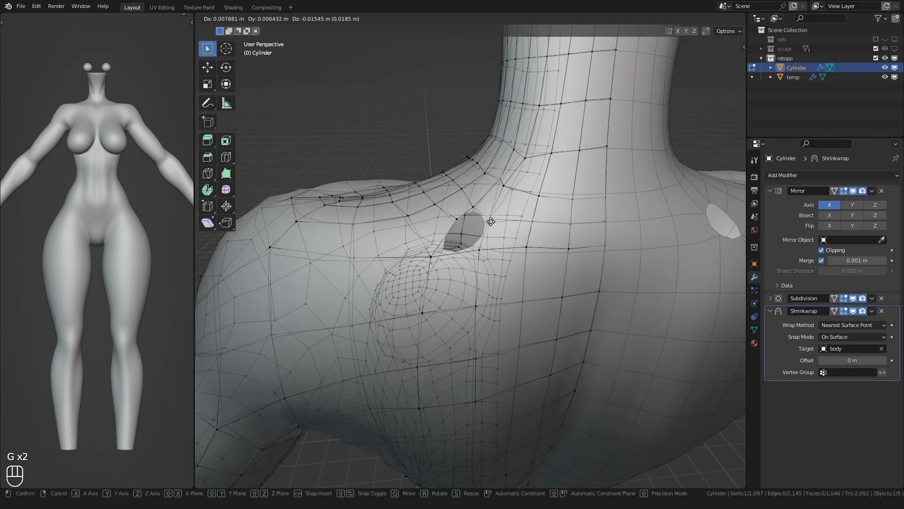
left_click(443, 219)
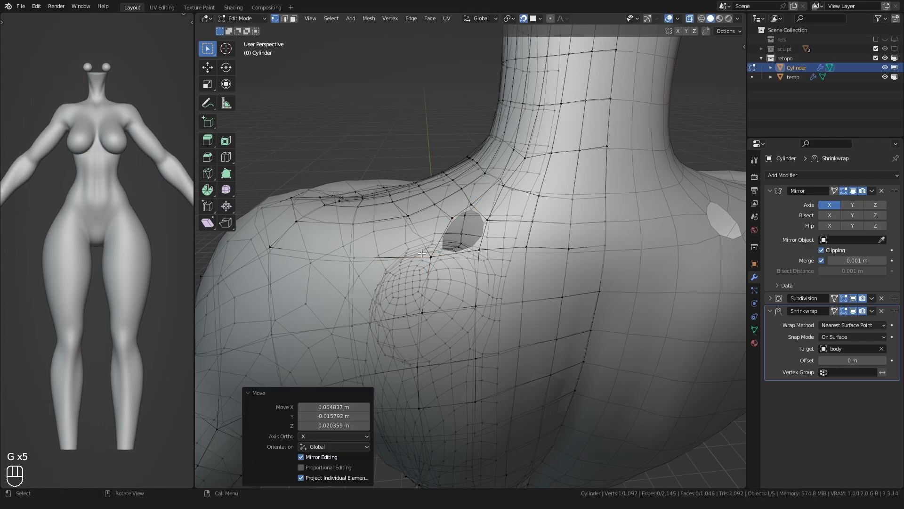
mouse_move(422, 253)
middle_mouse_down()
mouse_move(439, 283)
mouse_move(424, 245)
mouse_move(448, 215)
mouse_move(484, 216)
mouse_move(439, 247)
mouse_move(473, 247)
mouse_move(476, 257)
mouse_move(529, 210)
mouse_move(428, 256)
middle_mouse_up()
In Sculpt Mode, relax the upper-back topology around the hole with the Slide Relax brush at a 137 px radius.
key("Tab")
key("f")
key("f")
left_click(509, 198)
middle_click_drag(509, 198, 476, 281)
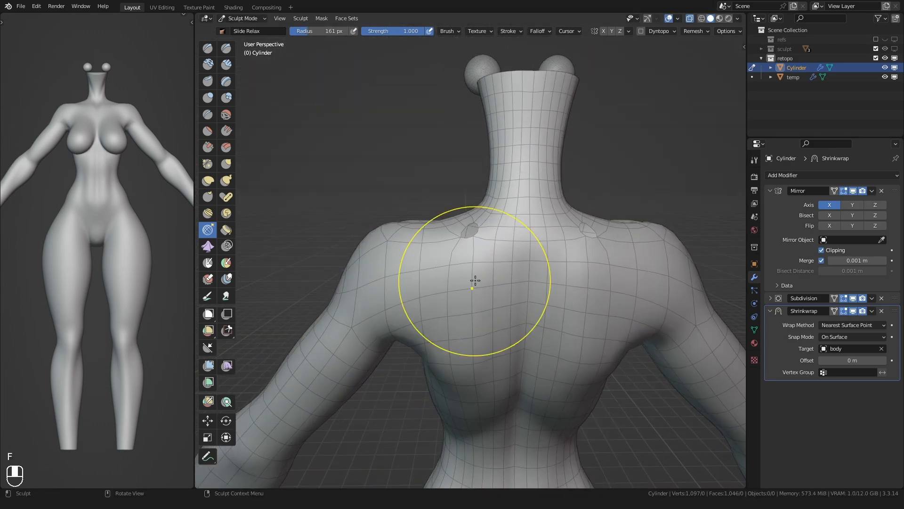
key("f")
left_click(493, 256)
mouse_move(514, 254)
middle_mouse_down()
mouse_move(491, 274)
mouse_move(488, 260)
mouse_move(426, 284)
mouse_move(419, 264)
mouse_move(427, 256)
mouse_move(434, 269)
middle_mouse_up()
scroll(442, 267, "up", 3)
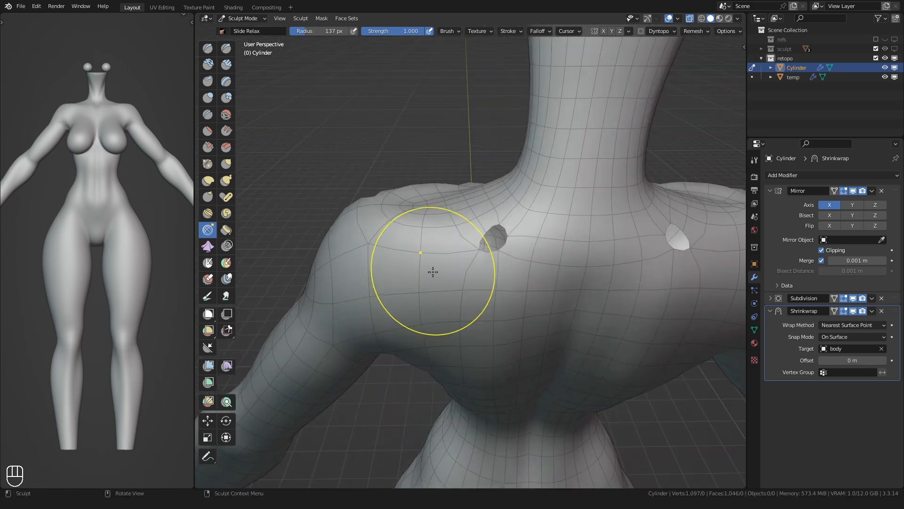
Return to Edit Mode and move the vertex at the hole's lower edge along the shoulder blade.
key("Tab")
key("1")
left_click(480, 247)
key("g")
left_click(441, 255)
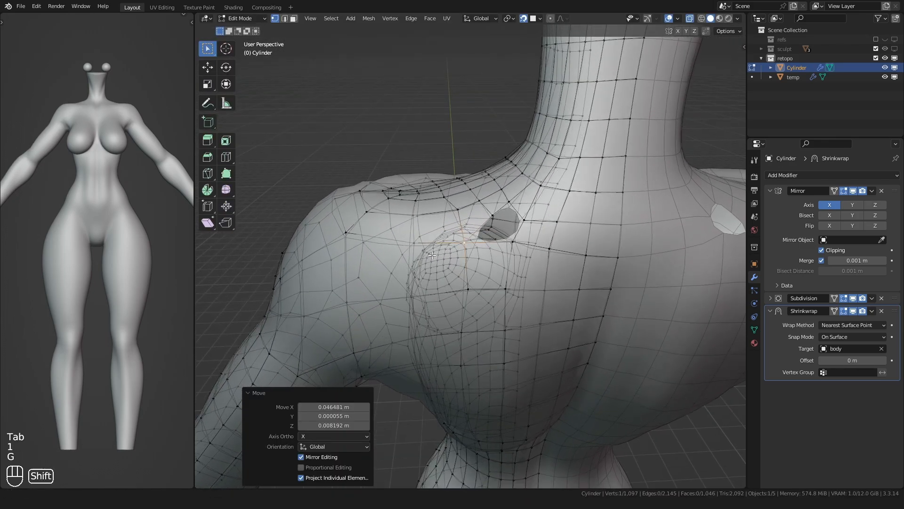
middle_click_drag(441, 255, 567, 230)
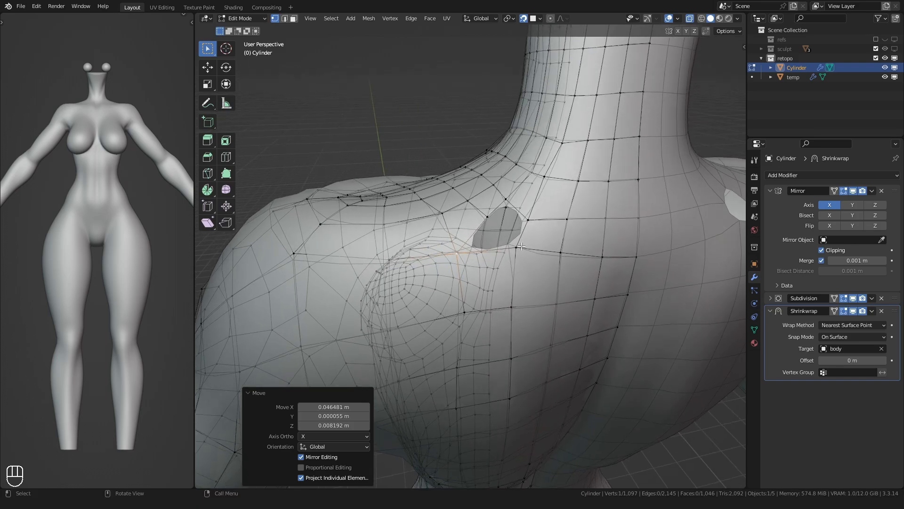
Merge the vertices and neighbouring edges on the spine side of the hole at their centres.
left_click(568, 229, "shift")
key("m")
left_click(569, 230)
key("2")
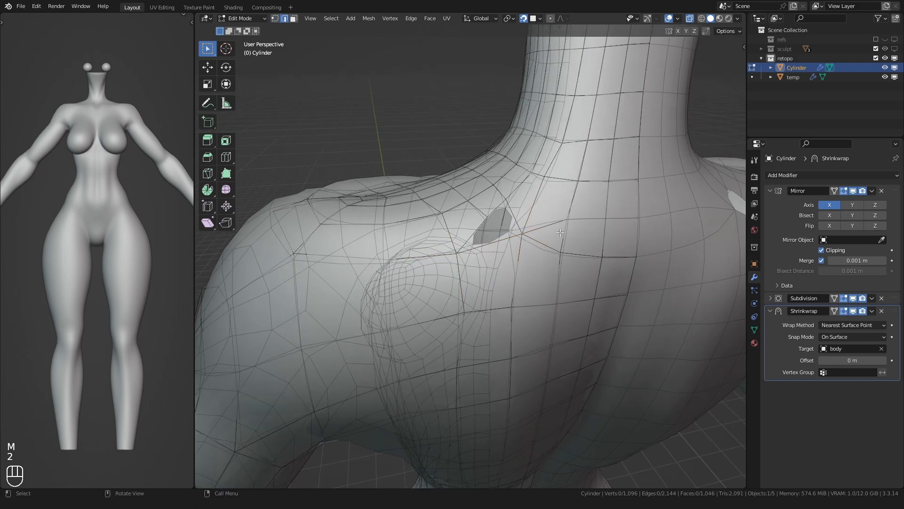
left_click(561, 234)
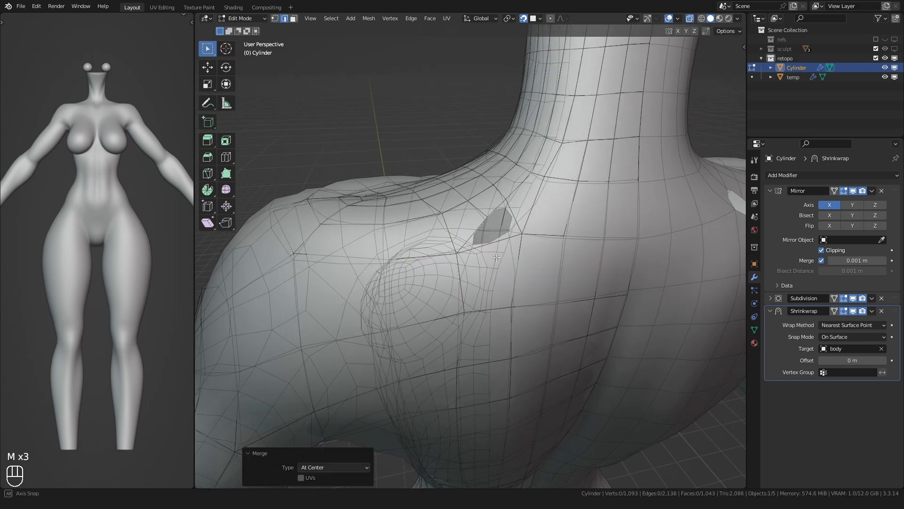
Fill the remaining hole with a face and switch to Sculpt Mode to relax the upper back with Slide Relax.
key("f")
key("ctrl+Tab")
key("f")
key("f")
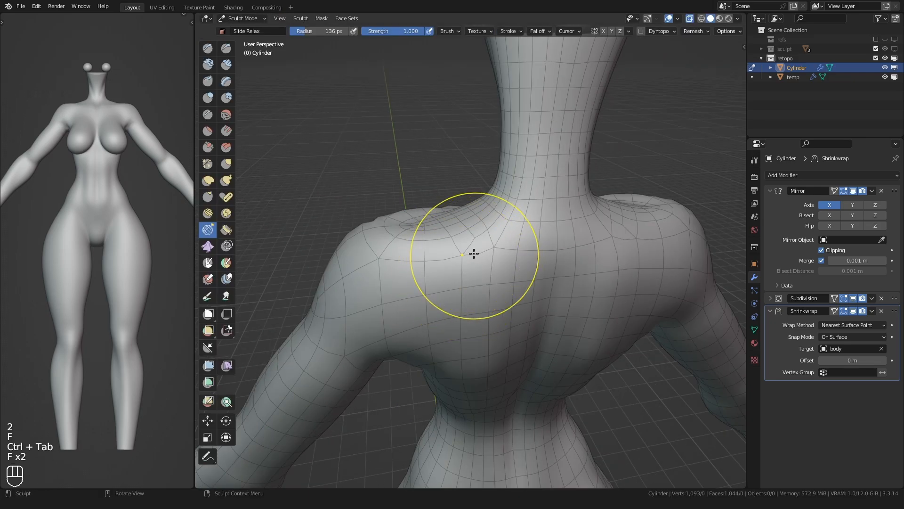
key("f")
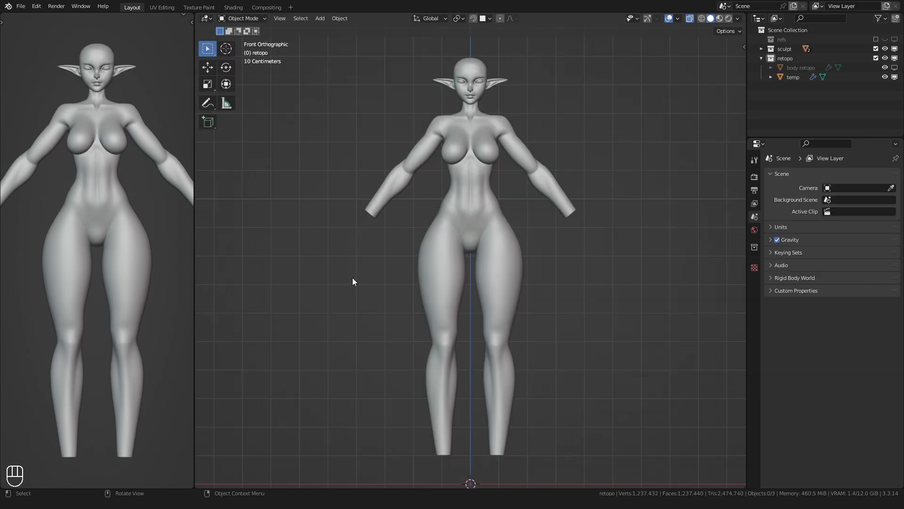
Add a plane mesh and rotate its geometry 90° about the X axis in Edit Mode.
key("shift+a")
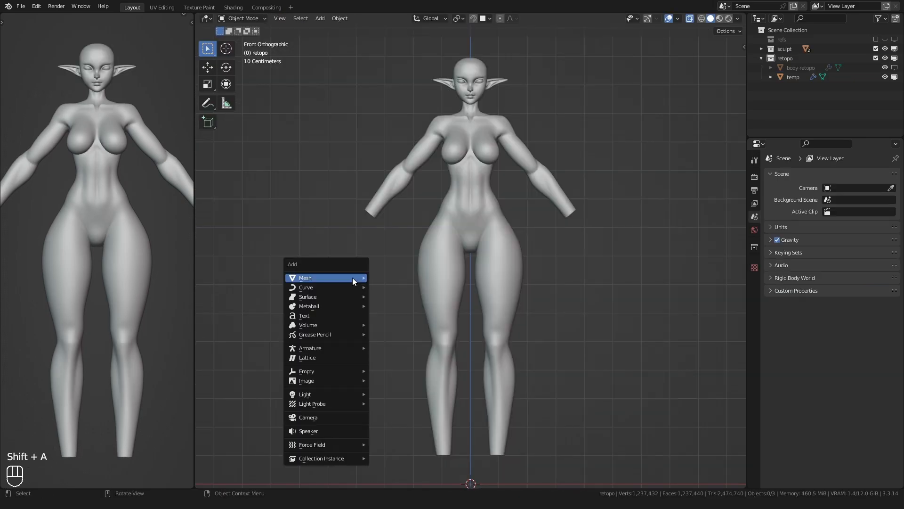
mouse_move(353, 278)
left_click(394, 278)
key("Tab")
type("rx90")
key("Return")
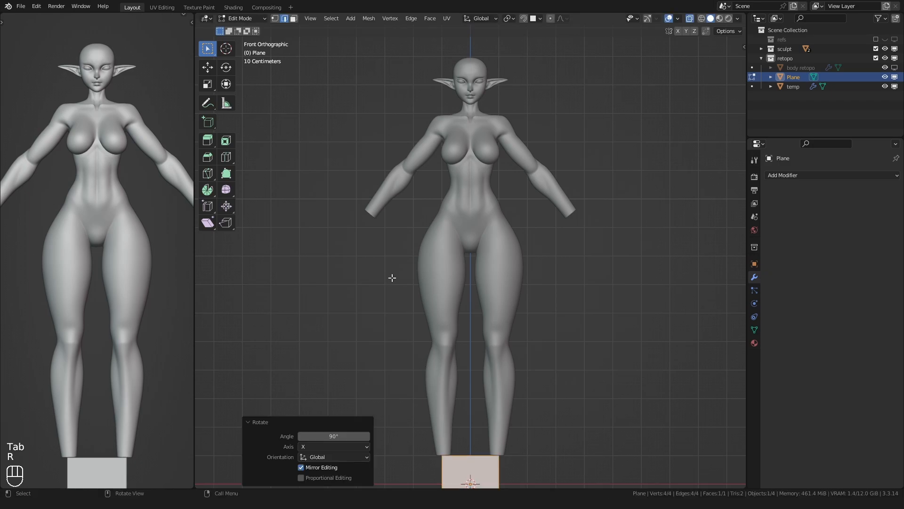
Move the plane up to the character's chin and scale it to 0.182.
middle_click_drag(521, 362, 459, 393, "alt")
key("g")
left_click(385, 111)
scroll(406, 252, "up", 2)
key("1")
middle_click_drag(345, 266, 403, 360, "alt")
key("g")
key("z")
left_click(411, 170)
scroll(380, 279, "up", 3)
key("s")
left_click(418, 236)
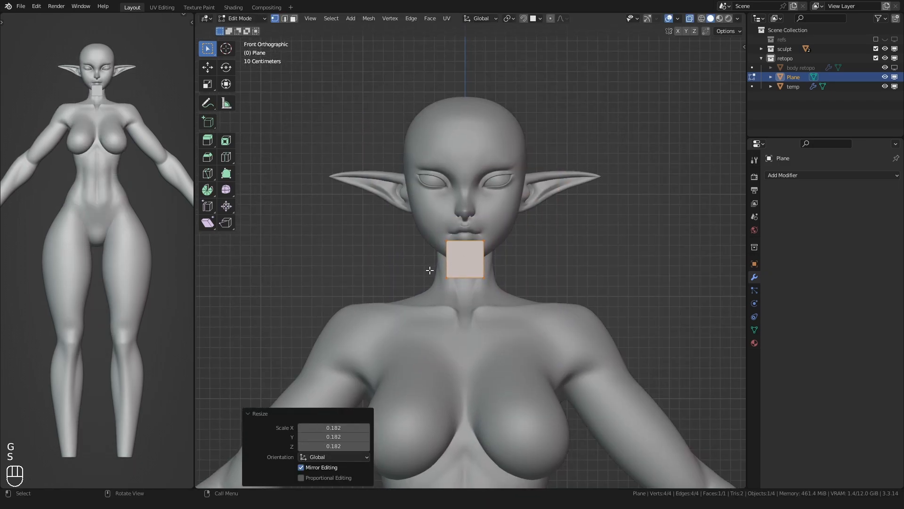
Place the plane beside the mouth and add a Mirror modifier to it.
key("g")
left_click(709, 244)
scroll(709, 244, "up", 3)
left_click(780, 175)
left_click(716, 285)
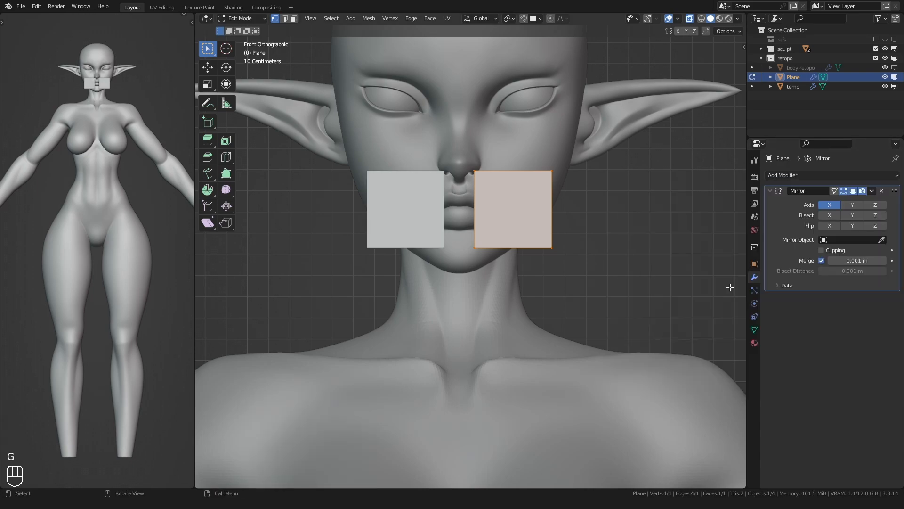
Enable mirror clipping, move the plane along X to the centre line, and scale it to 0.403 along Z.
key("g")
key("x")
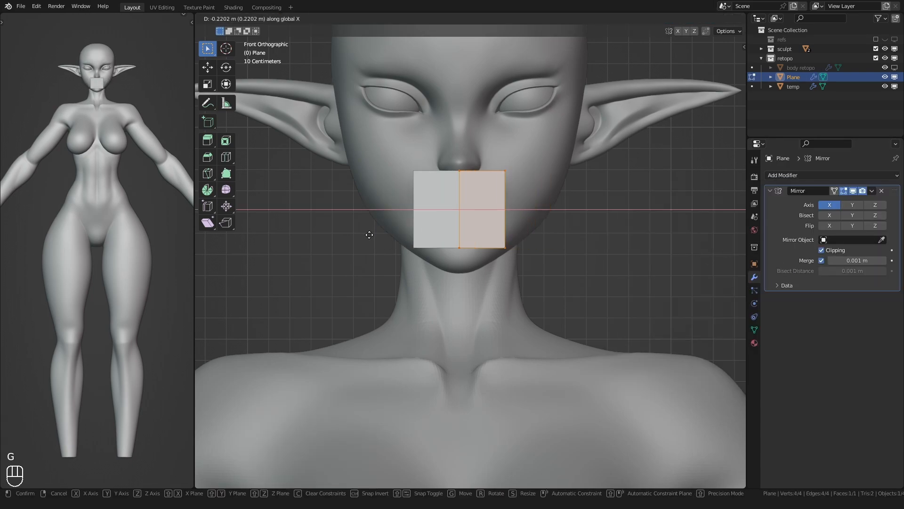
left_click(357, 232)
key("s")
key("z")
left_click(429, 219)
Add a Subdivision Surface modifier and a Shrinkwrap modifier that targets the head.
left_click(770, 191)
left_click(779, 176)
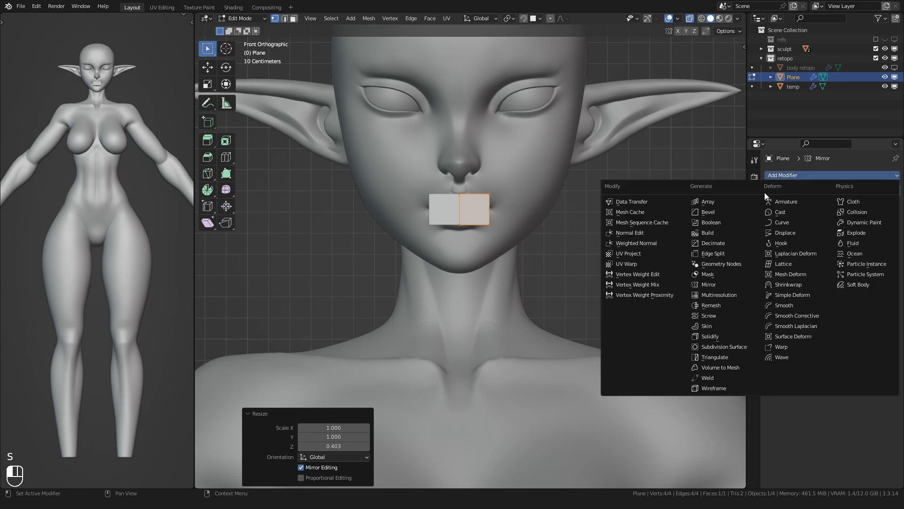
left_click(739, 348)
left_click(770, 203)
left_click(780, 175)
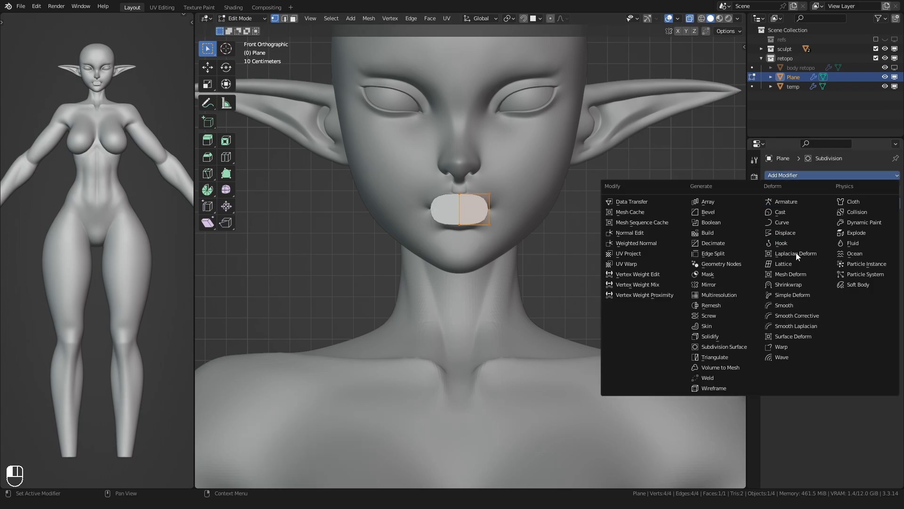
left_click(796, 278)
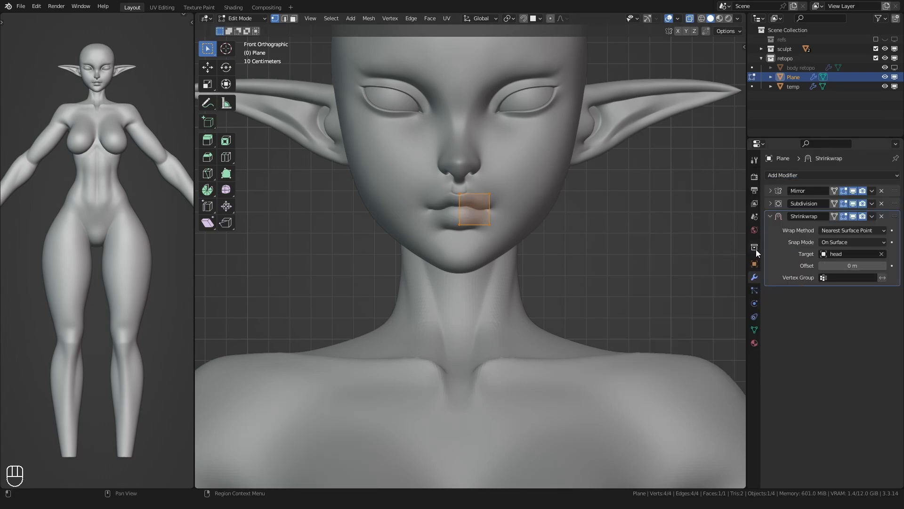
left_click(770, 216)
Scale the plane to 0.717 along Z, enable snapping, move it onto the upper lip and scale it to 0.540.
scroll(471, 236, "up", 7)
key("s")
key("z")
left_click(435, 245)
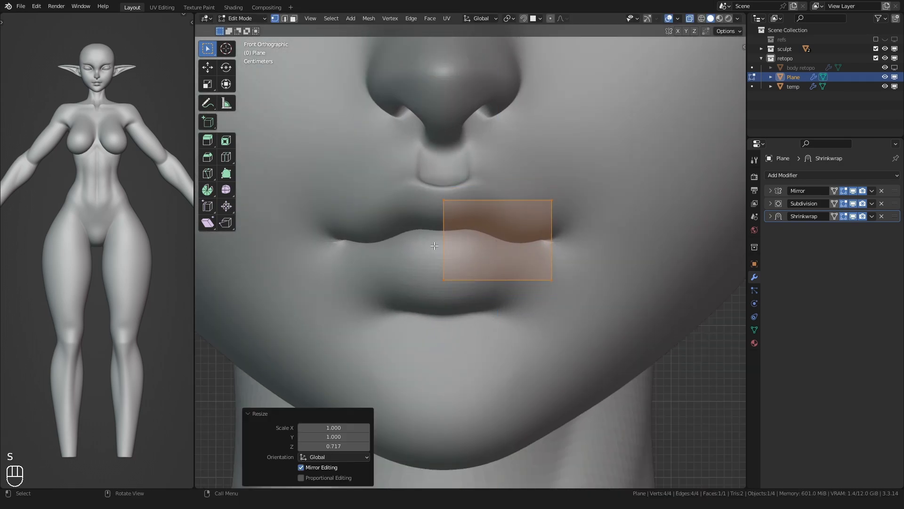
key("shift+Tab")
key("g")
left_click(436, 225)
key("s")
left_click(436, 223)
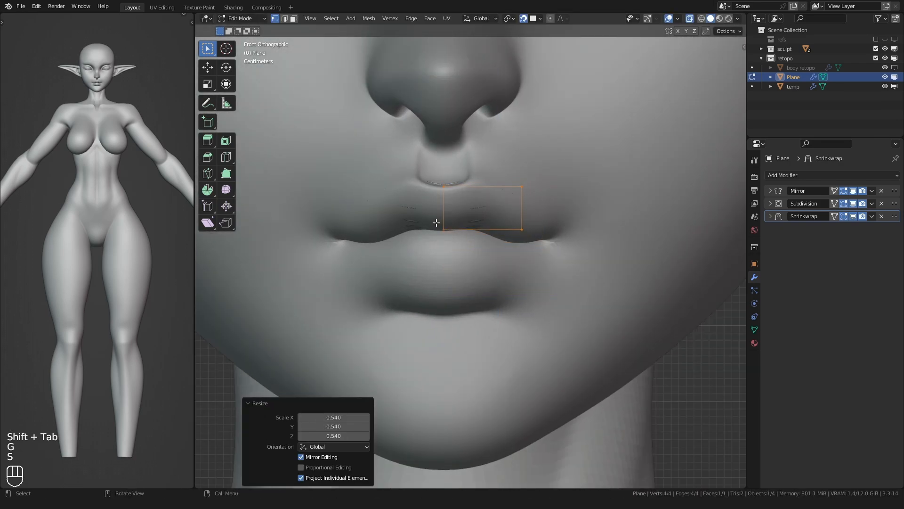
Move the plane's four corner vertices to form a narrow quad beside the centre line of the upper lip.
scroll(437, 223, "up", 3)
left_click(421, 210)
key("g")
left_click(421, 213)
left_click(424, 137)
key("g")
left_click(424, 142)
left_click(558, 140)
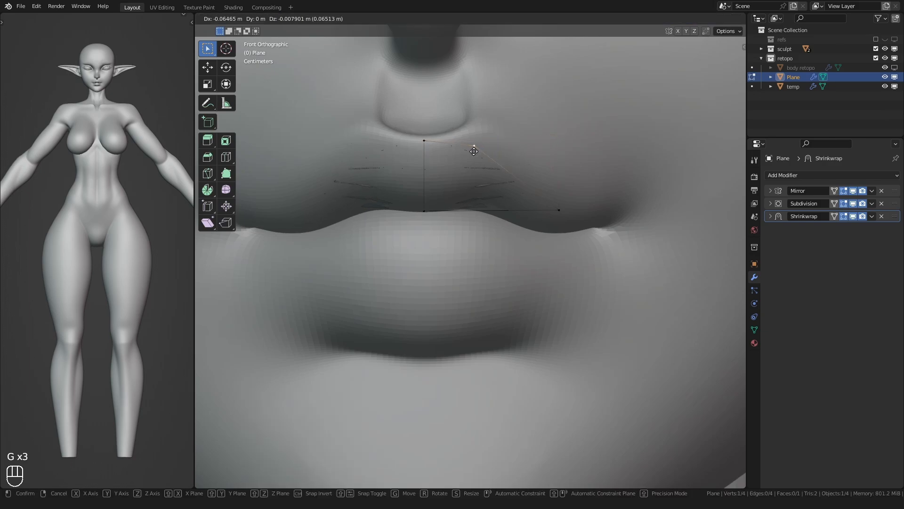
left_click(474, 151)
left_click(556, 210)
key("g")
left_click(459, 216)
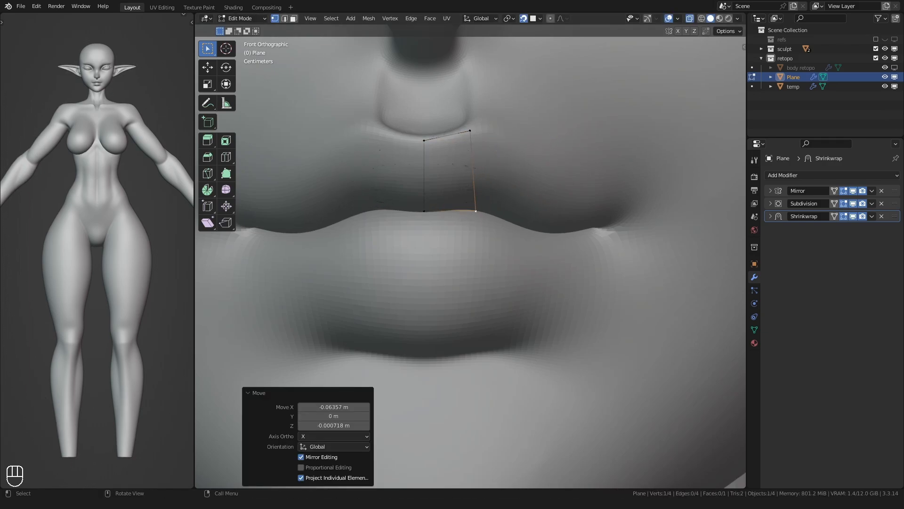
Extrude the quad's outer edge along the upper lip, around the mouth corner and back along the lower lip.
right_click(512, 173, "ctrl")
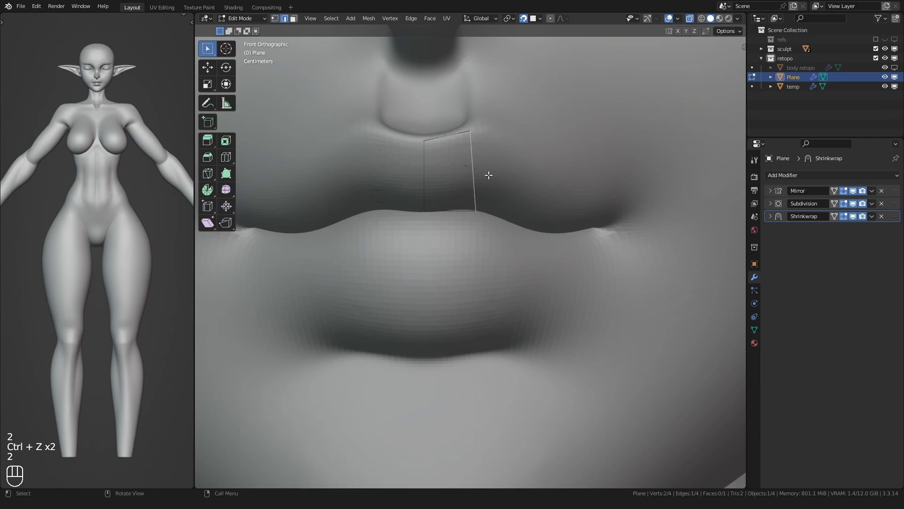
right_click(610, 221, "ctrl")
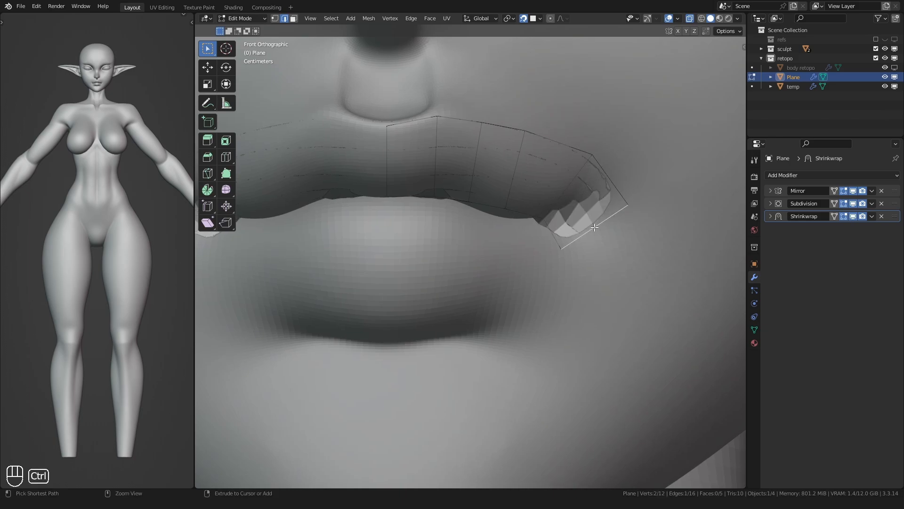
right_click(529, 267, "ctrl")
right_click(434, 274, "ctrl")
right_click(402, 275, "ctrl")
middle_click_drag(400, 273, 460, 256, "shift")
Move the strip's end edge to the centre line and raise the lower lip's inner vertices to the mouth opening.
key("g")
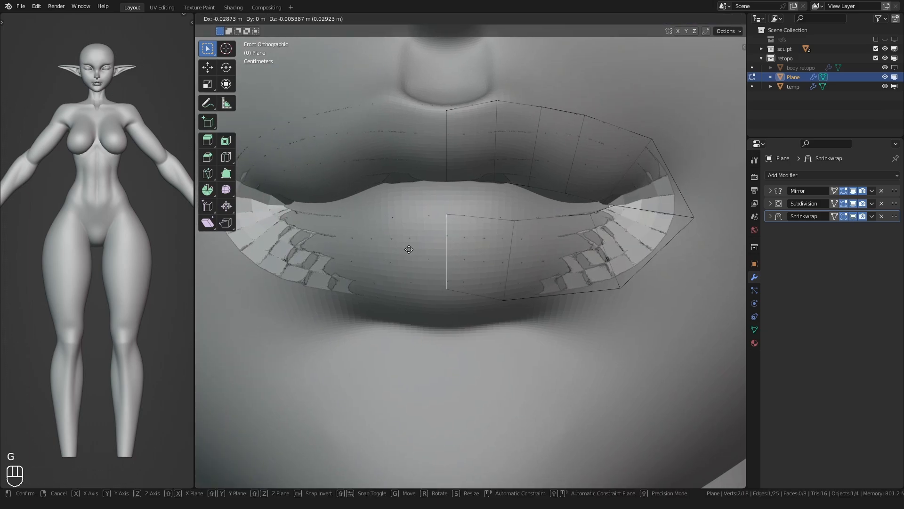
left_click(408, 248)
key("1")
left_click(450, 218)
scroll(419, 251, "up", 3)
key("g")
left_click(518, 241)
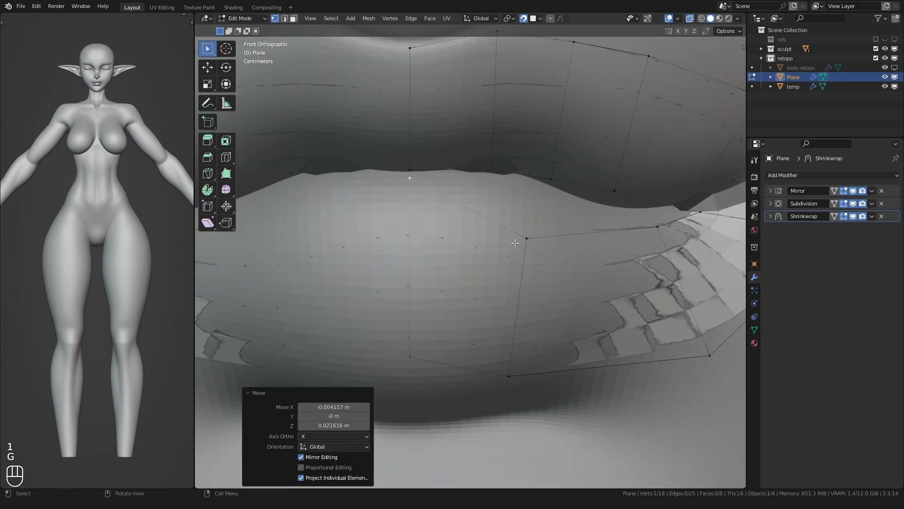
key("g")
left_click(480, 186)
Reposition the outer vertices of the lower-lip strip along the lip's lower border.
scroll(398, 250, "down", 3)
key("g")
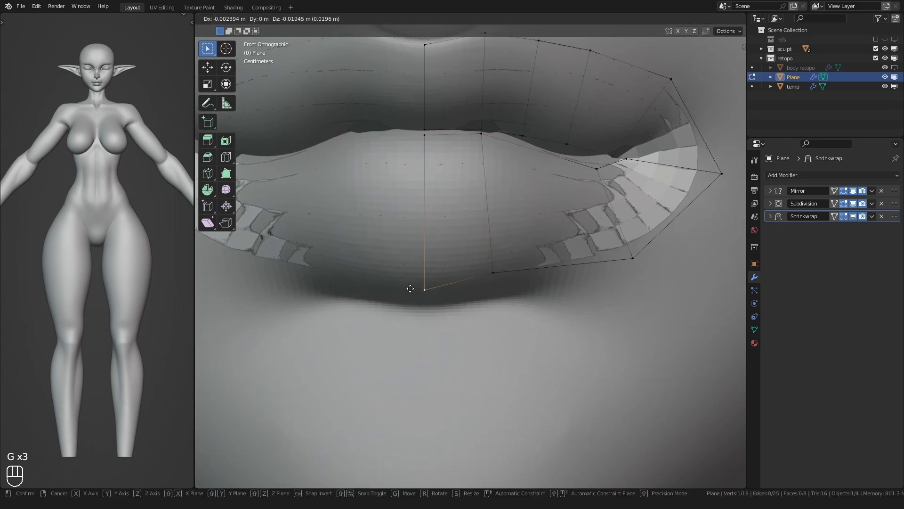
left_click(494, 277)
scroll(559, 269, "up", 2)
key("g")
key("g")
left_click(548, 271)
middle_click_drag(508, 188, 513, 242, "shift")
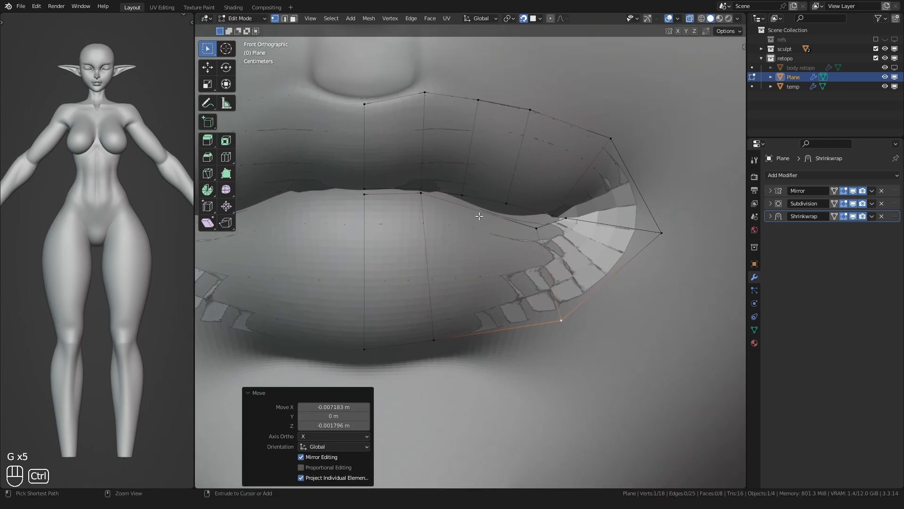
Add a loop cut across the lower-lip strip and fit its inner and outer vertices to the lip outline.
key("ctrl+r")
double_click(478, 215)
left_click(470, 210)
key("g")
left_click(451, 203)
left_click(490, 336)
key("g")
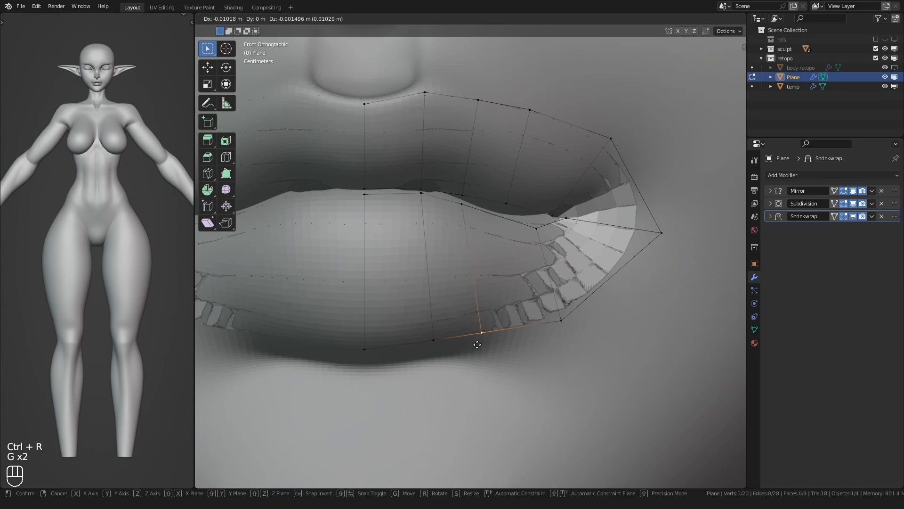
left_click(478, 329)
Move the inner lip vertices near the mouth corner onto the line of the mouth opening.
left_click(524, 232)
key("g")
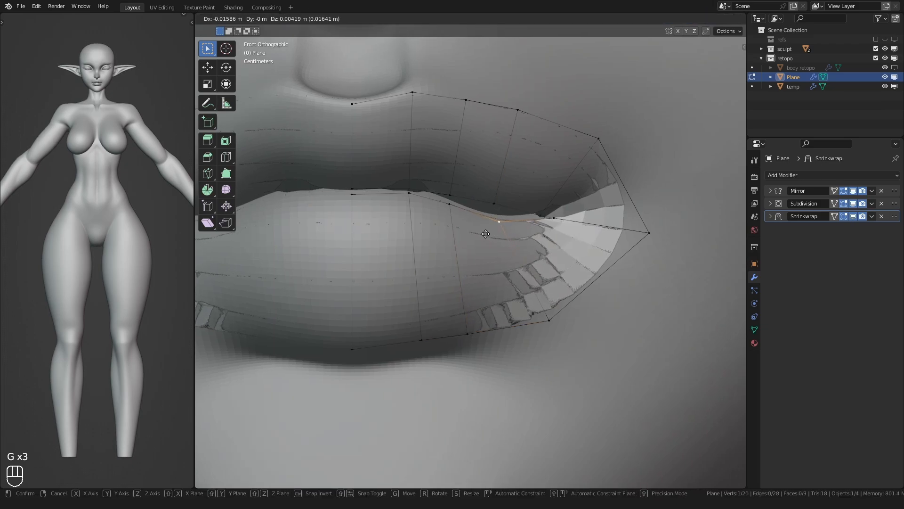
left_click(487, 233)
left_click(538, 215)
key("r")
left_click(519, 213)
key("g")
left_click(537, 207)
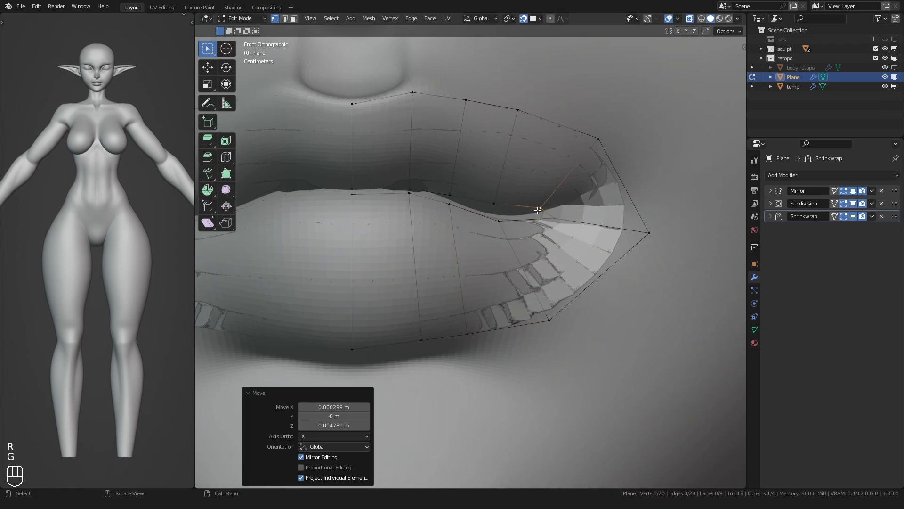
key("g")
left_click(548, 225)
key("g")
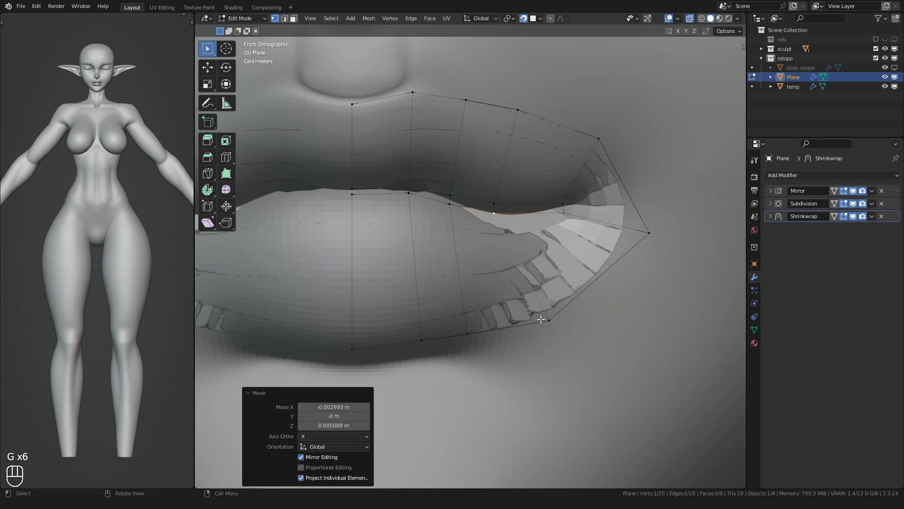
Pull the outer lip vertices in tightly around the mouth corner and adjust the inner corner vertex.
key("g")
key("g")
key("g")
left_click(525, 187)
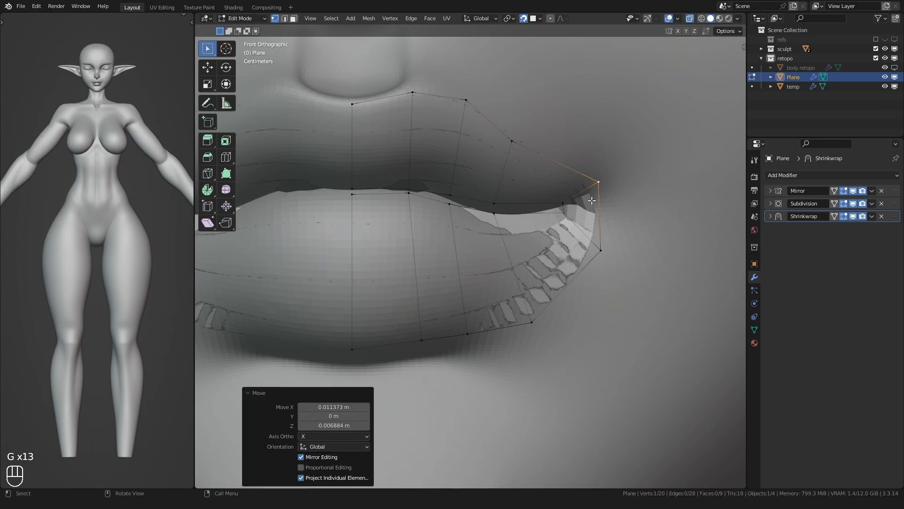
left_click(600, 261)
key("g")
left_click(596, 233)
left_click(563, 204)
key("g")
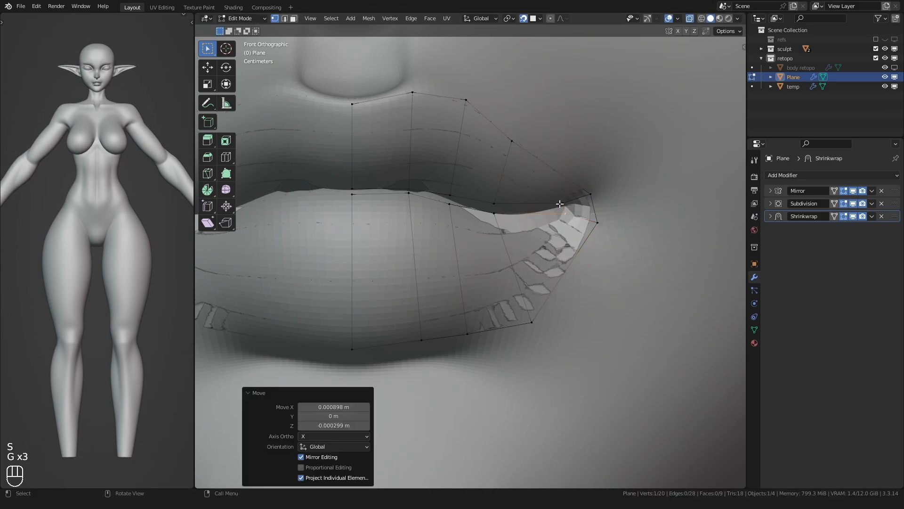
Adjust the inner upper-lip vertex, then add a loop cut across the upper-lip and lower-lip strips near the mouth corner.
left_click(495, 215)
left_click(494, 201)
key("g")
key("ctrl+r")
double_click(533, 194)
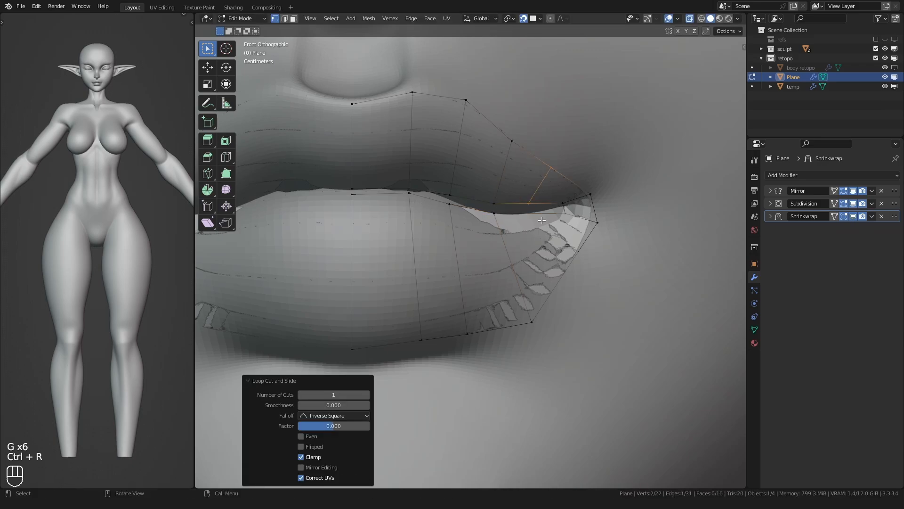
key("ctrl+r")
double_click(533, 220)
Move the inner vertices of the new cuts and their neighbours onto the line of the mouth opening.
left_click(530, 214)
key("g")
left_click(529, 214)
left_click(522, 203)
key("g")
left_click(512, 204)
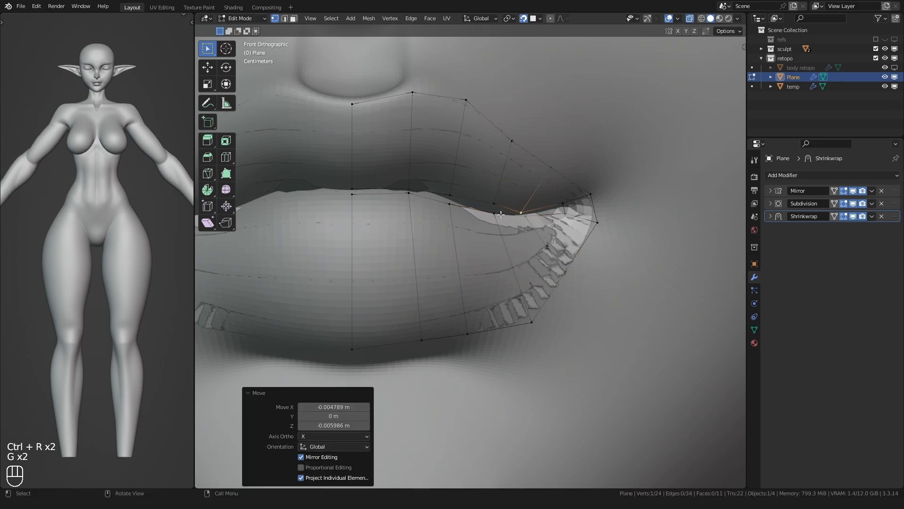
key("g")
left_click(516, 221)
key("g")
left_click(516, 223)
left_click(525, 220)
key("g")
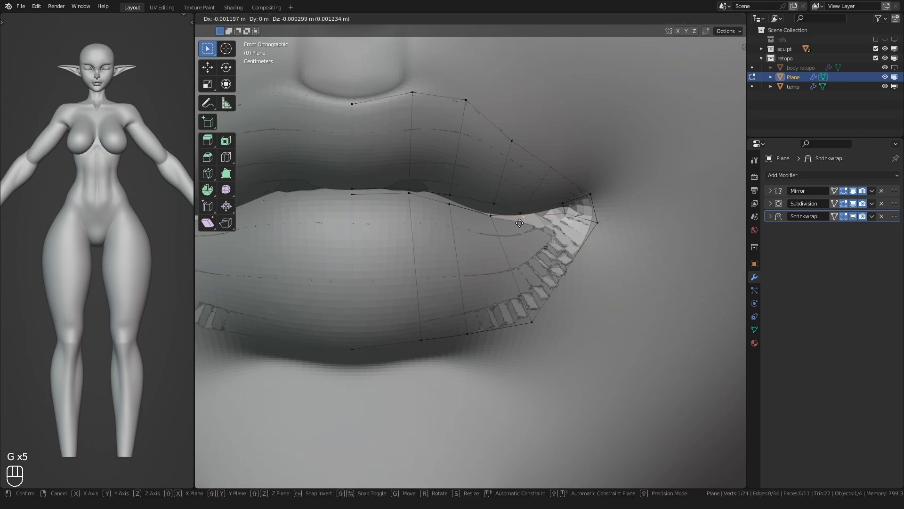
left_click(519, 222)
Fit the outer lower-lip vertices near the mouth corner to the lip's lower border.
left_click(567, 273)
key("g")
left_click(573, 280)
left_click(520, 330)
left_click(510, 322)
left_click(543, 306)
key("g")
left_click(540, 303)
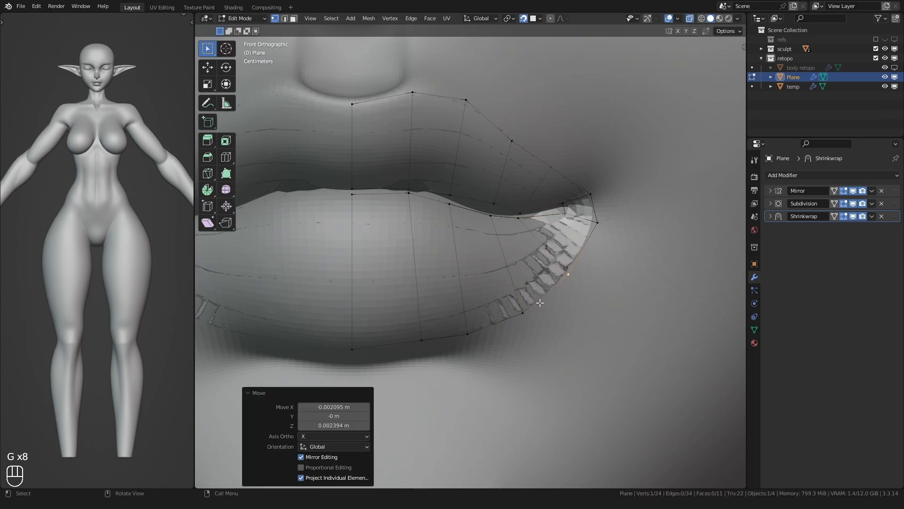
Reposition the outer upper-lip vertices beside the cupid's bow along the lip's upper border.
left_click(462, 112)
key("g")
left_click(456, 116)
left_click(406, 99)
key("g")
left_click(404, 99)
Pull the inner upper- and lower-lip vertices between the centre and the corner closely together along the mouth opening.
left_click(388, 204)
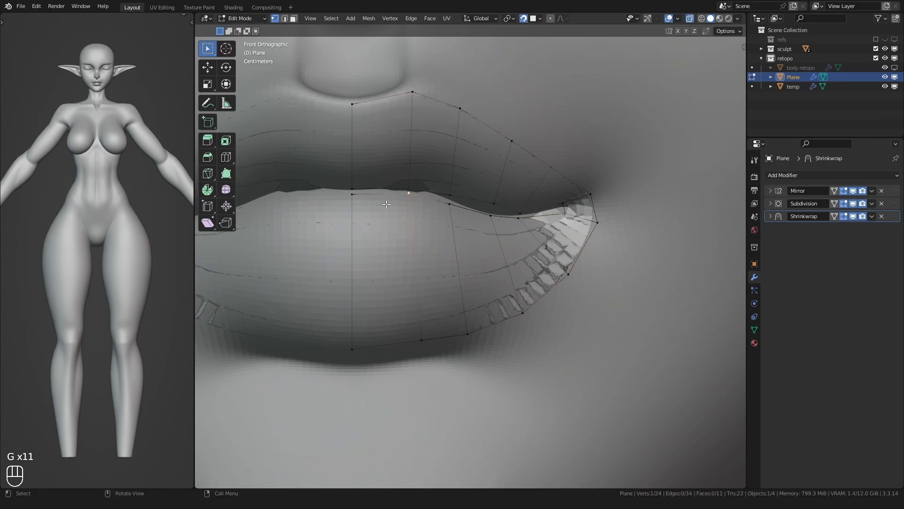
key("g")
left_click(447, 202)
key("g")
left_click(446, 198)
left_click(448, 194)
key("g")
left_click(449, 197)
left_click(490, 204)
key("g")
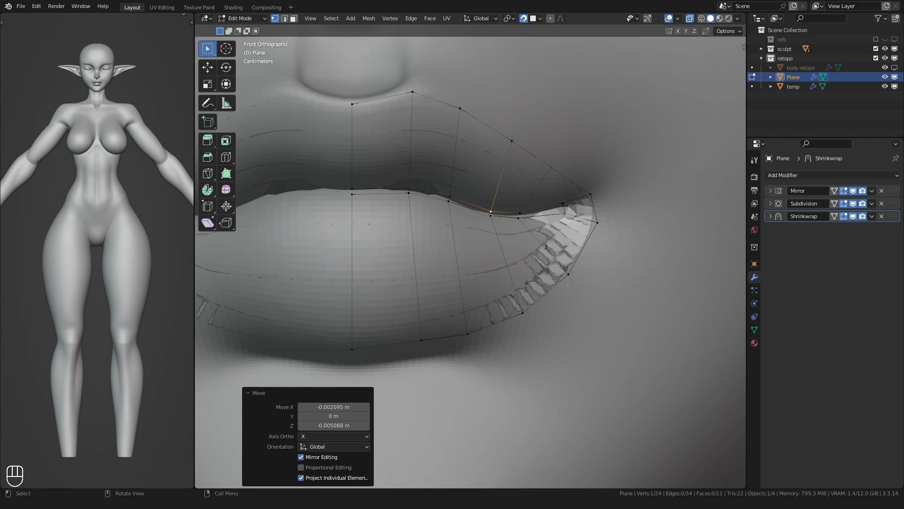
Add one more loop cut across the upper-lip strip and one across the lower-lip strip, midway to the mouth corner.
scroll(471, 258, "down", 1)
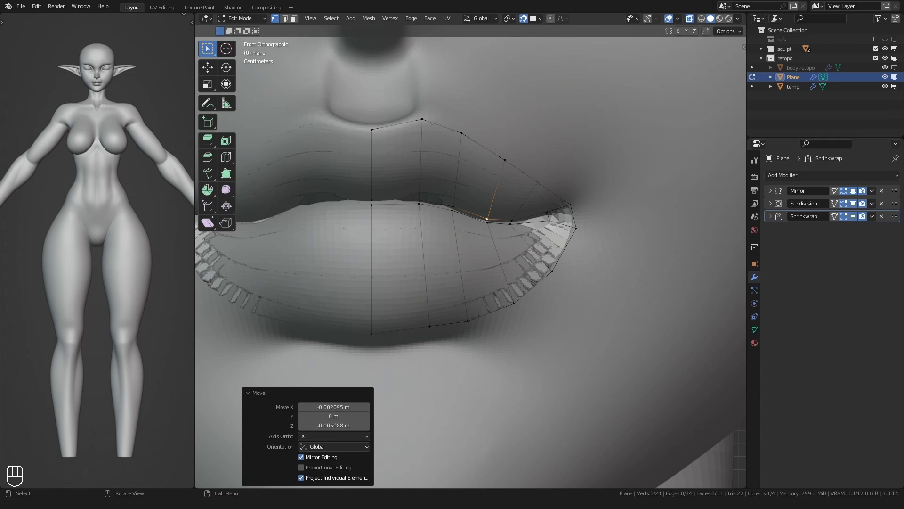
key("ctrl+r")
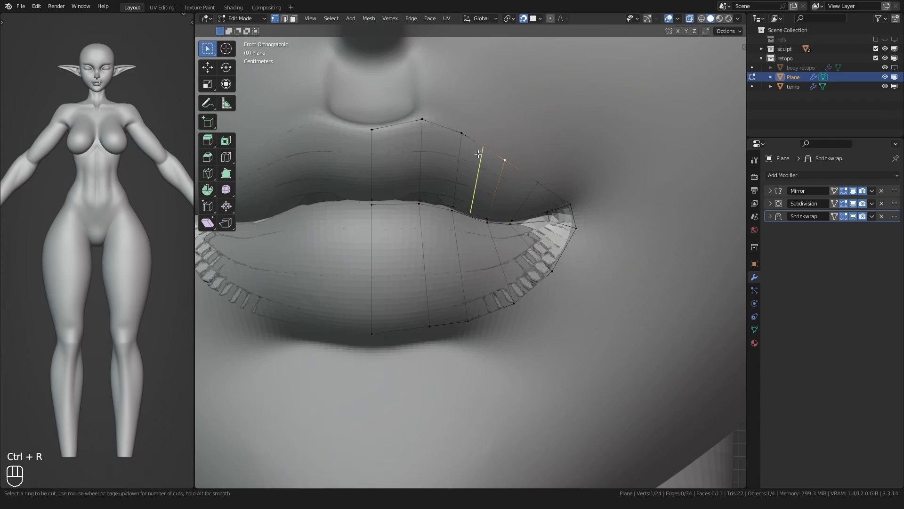
left_click(475, 183)
right_click(475, 183)
key("ctrl+r")
scroll(466, 220, "up", 2)
key("1")
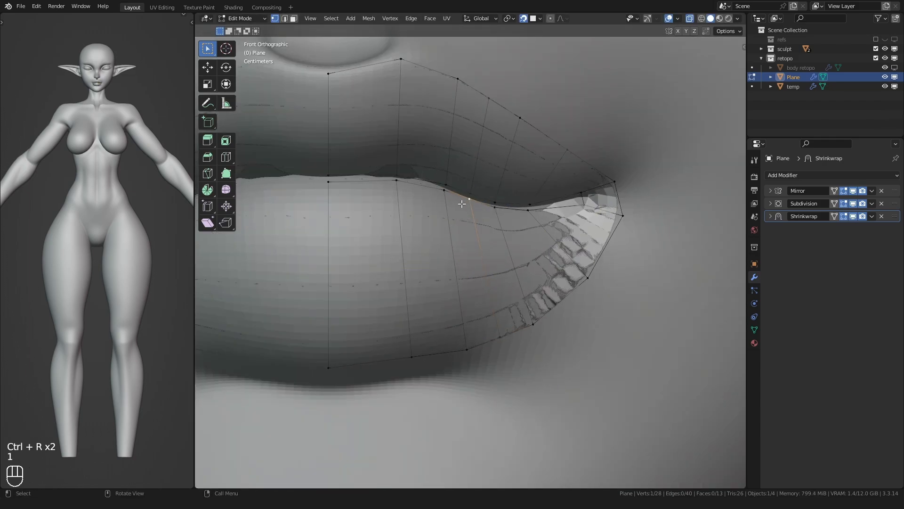
Shift the inner lower-lip vertices along the mouth opening toward the corner to space out the new cut.
key("g")
left_click(462, 208)
left_click(491, 212)
key("g")
left_click(501, 211)
left_click(494, 199)
key("g")
left_click(504, 203)
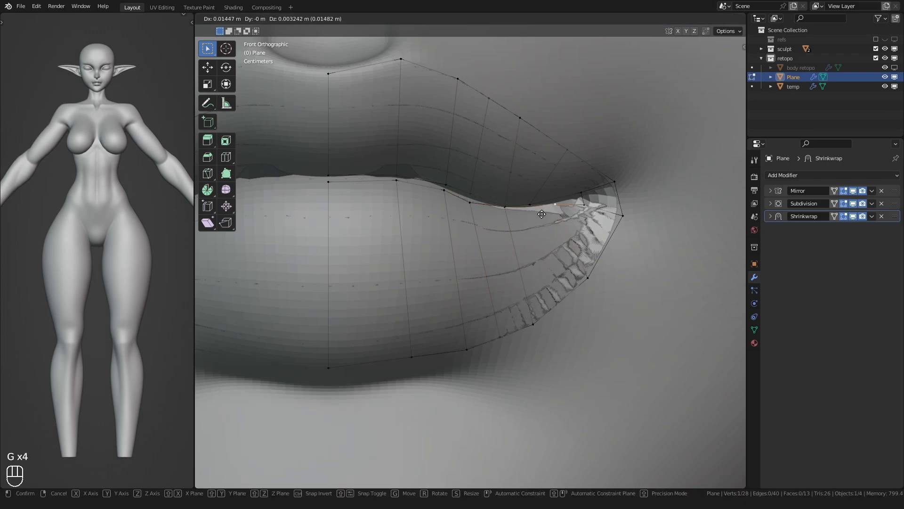
left_click(542, 214)
Shift the inner upper-lip vertices toward the mouth corner and line up the matching lower-lip vertex with them.
left_click(531, 207)
key("g")
left_click(552, 204)
left_click(512, 211)
key("g")
left_click(501, 208)
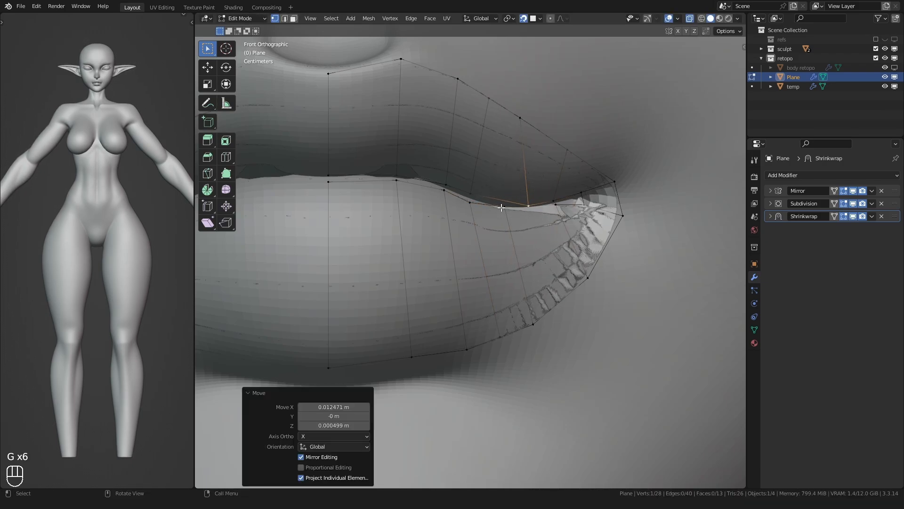
left_click(501, 208)
key("g")
left_click(514, 217)
Redistribute the outer lower-lip vertices evenly along the lip border toward the mouth corner.
left_click(531, 324)
key("g")
left_click(553, 294)
left_click(585, 280)
key("g")
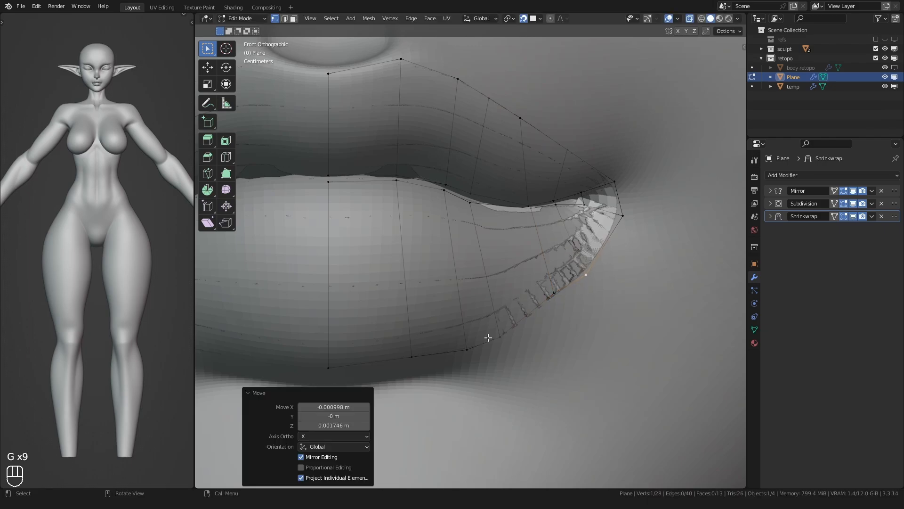
left_click(497, 337)
key("g")
left_click(504, 335)
Align the inner vertices of the newest cuts with the curve of the mouth opening.
left_click(472, 212)
key("g")
left_click(476, 211)
key("g")
left_click(485, 214)
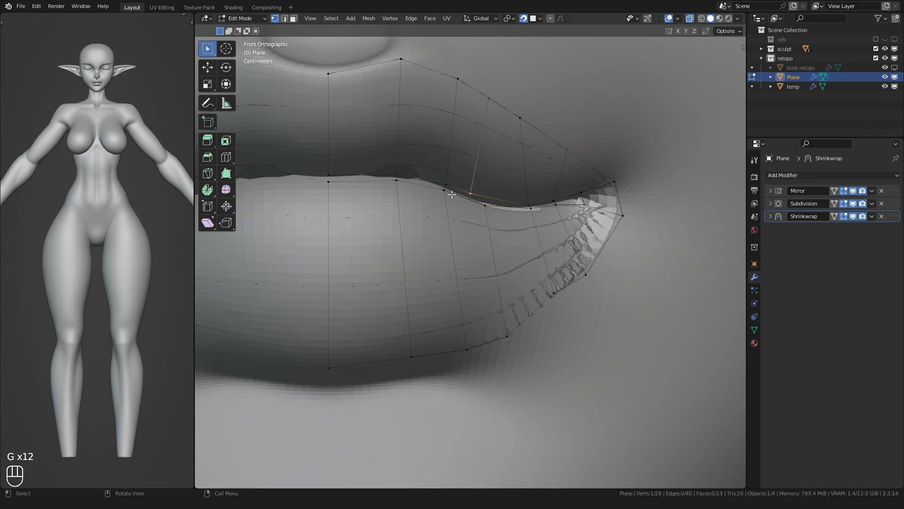
key("g")
left_click(467, 201)
Add a loop cut around both lips, midway between the mouth opening and the outer lip border.
left_click(409, 220)
scroll(414, 224, "down", 2)
key("ctrl+r")
left_click(470, 244)
left_click(470, 244)
left_click(373, 170)
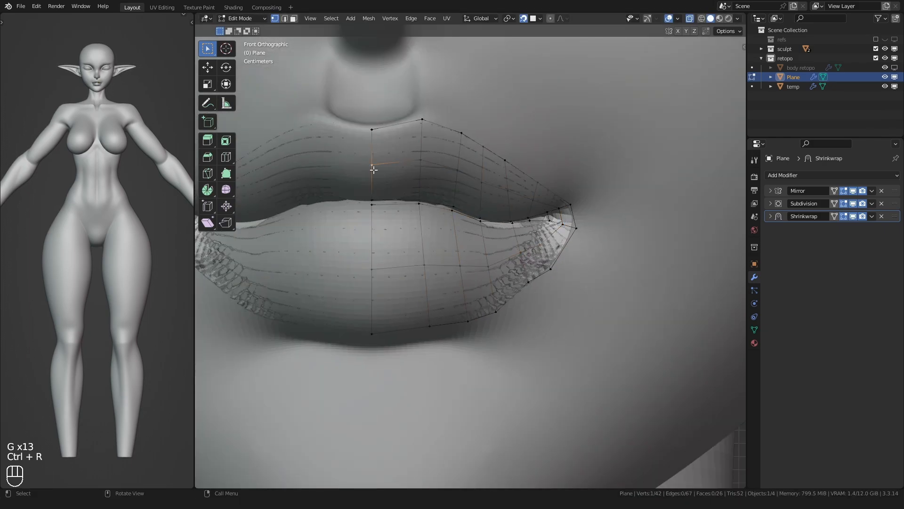
left_click(389, 164, "alt")
key("g")
left_click(390, 164)
left_click(378, 269)
key("g")
left_click(378, 270)
left_click(376, 164)
key("g")
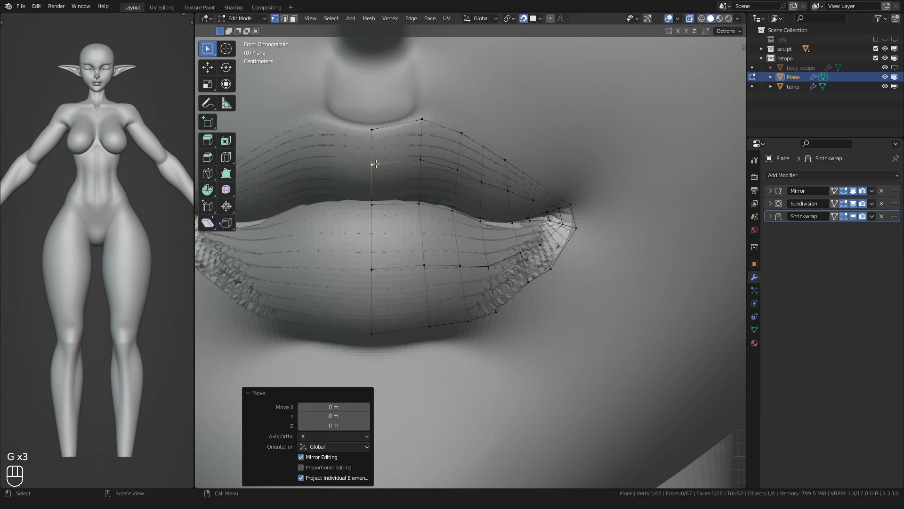
Extrude the outer lip border loop and scale it outward into a new ring of faces.
scroll(381, 214, "down", 1)
scroll(411, 142, "up", 1)
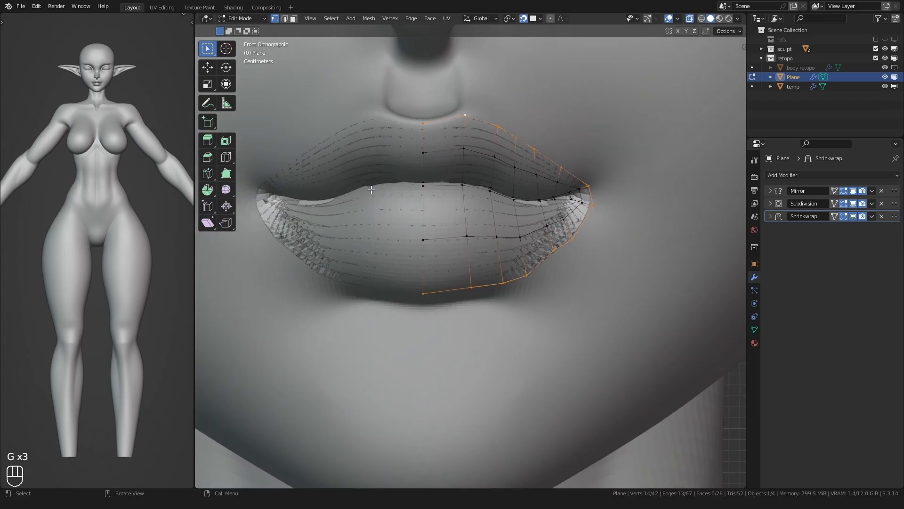
key("e")
key("s")
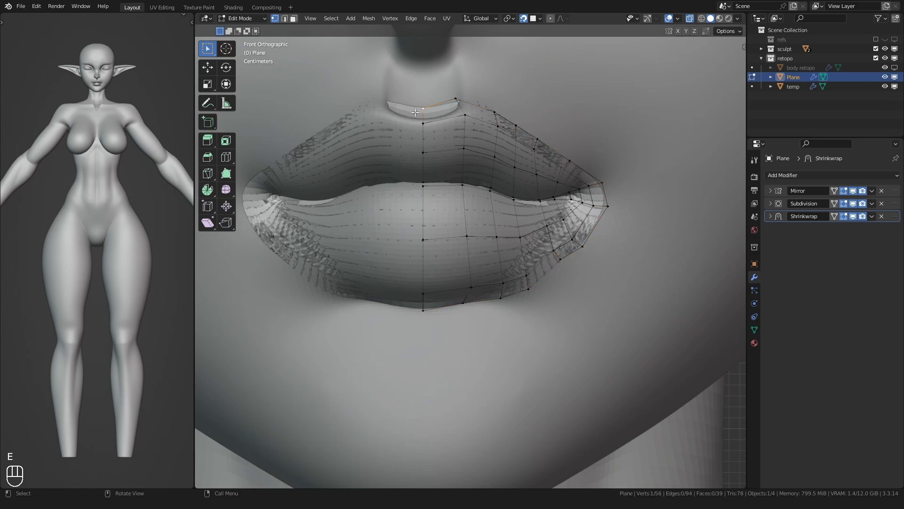
Spread the upper vertices of the extruded ring outward so they follow the upper-lip border evenly.
key("g")
key("g")
left_click(486, 113)
left_click(516, 124)
key("g")
left_click(529, 117)
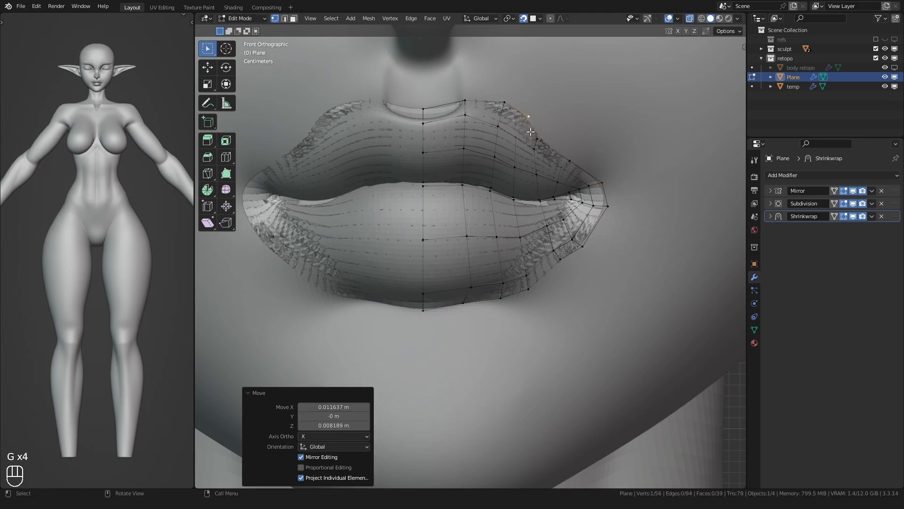
left_click(538, 138)
key("g")
key("g")
Adjust the extruded ring's vertices around the mouth corner and just below it.
left_click(606, 176)
key("g")
left_click(607, 174)
key("g")
left_click(592, 230)
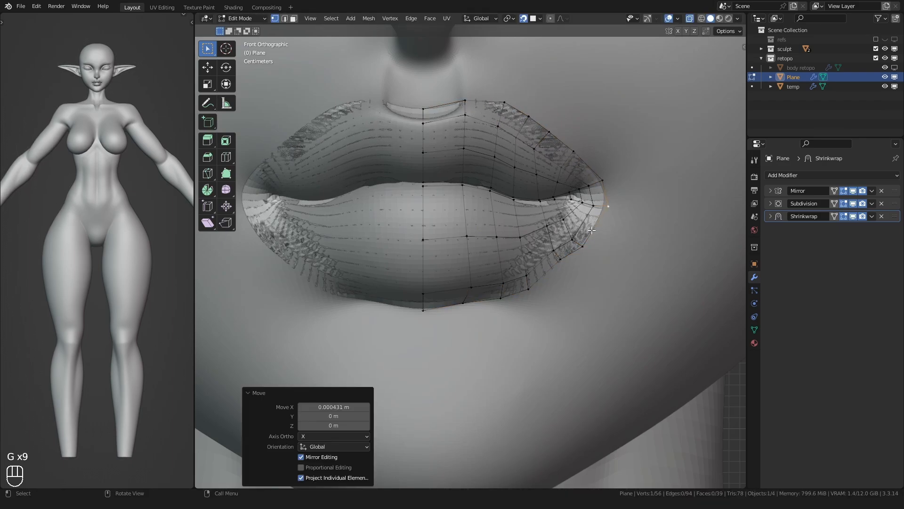
middle_click_drag(566, 274, 535, 273, "shift")
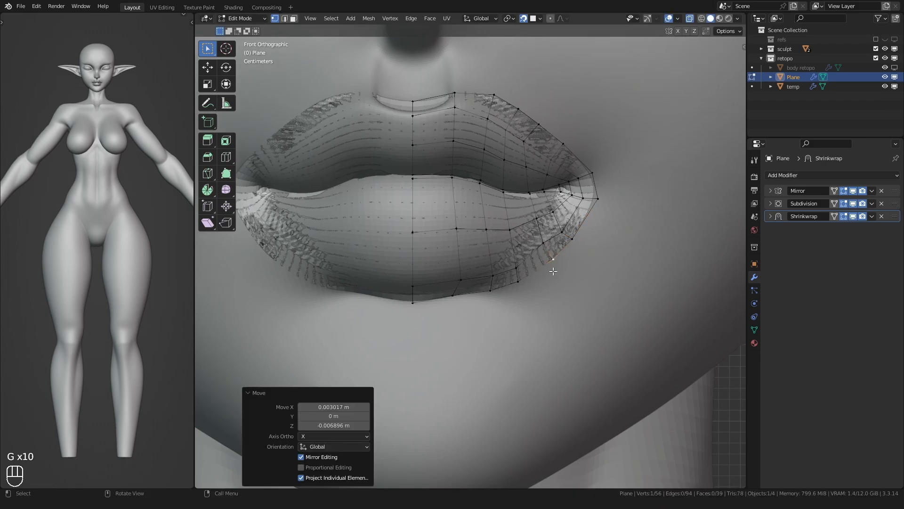
Smooth the extruded ring's vertices below the lower lip and adjust the neighbouring lip-border vertices.
left_click(507, 297)
left_click(490, 294)
key("g")
left_click(490, 295)
left_click(411, 303)
key("g")
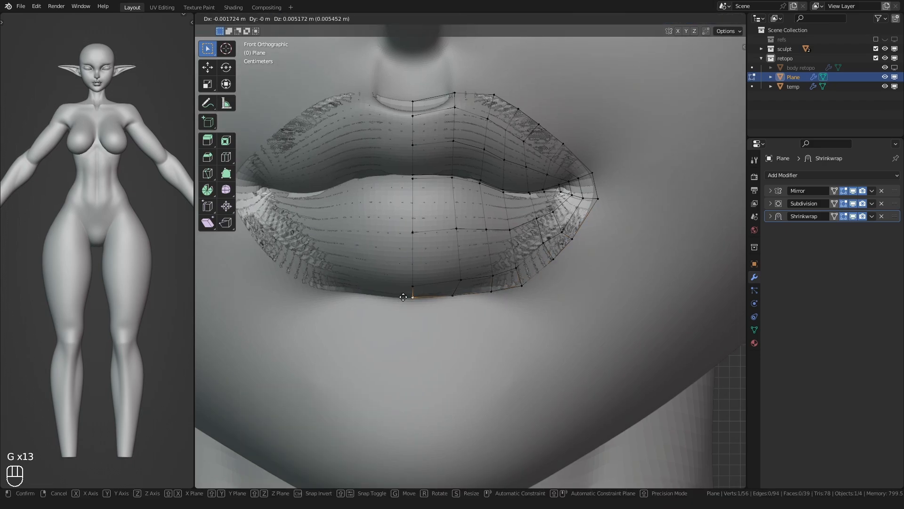
left_click(410, 298)
left_click(451, 296)
left_click(455, 276)
left_click(492, 273)
key("g")
left_click(493, 274)
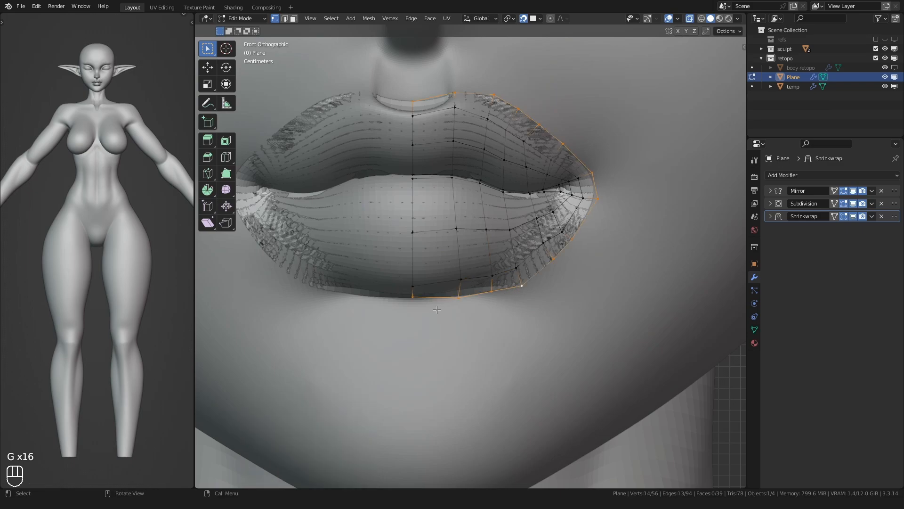
Extrude the outer edge loop around the mouth again and scale it outward by about 1.144.
key("e")
key("s")
left_click(402, 323)
middle_click_drag(410, 121, 405, 170, "shift")
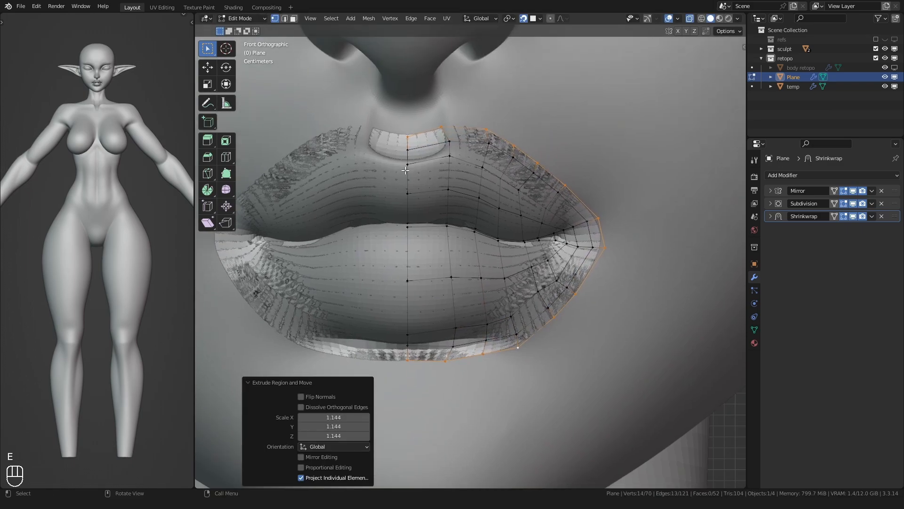
Move the second ring's top vertices beside the philtrum outward and slightly upward.
left_click(442, 125)
key("g")
left_click(448, 124)
left_click(485, 129)
key("g")
left_click(491, 125)
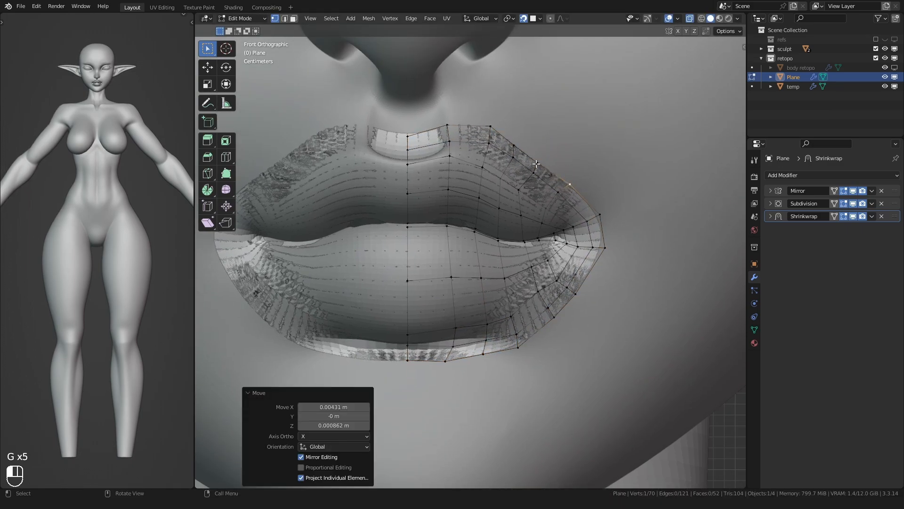
Space the second ring's vertices evenly along the slope from the philtrum to the mouth corner.
left_click(536, 164)
key("g")
left_click(542, 160)
left_click(514, 145)
key("g")
left_click(522, 141)
left_click(491, 127)
key("g")
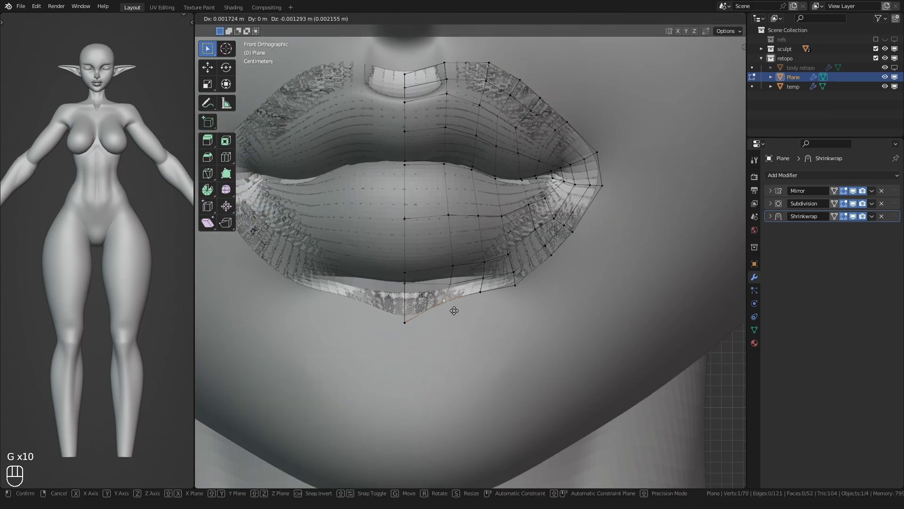
Move the outer ring's vertices below the lower lip downward so they follow an even curve toward the mouth corner.
left_click(459, 320)
left_click(477, 296)
key("g")
left_click(479, 307)
key("g")
left_click(480, 307)
Shift the inner ring's vertices under the lower lip slightly inward and upward, and disable the Subdivision modifier's viewport display.
left_click(444, 286)
key("g")
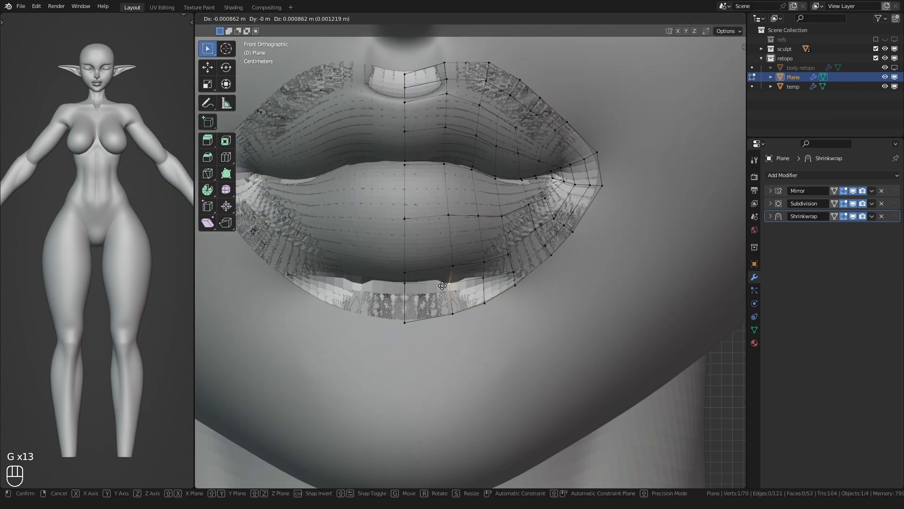
left_click(442, 285)
left_click(513, 271)
key("g")
key("g")
left_click(509, 268)
left_click(854, 206)
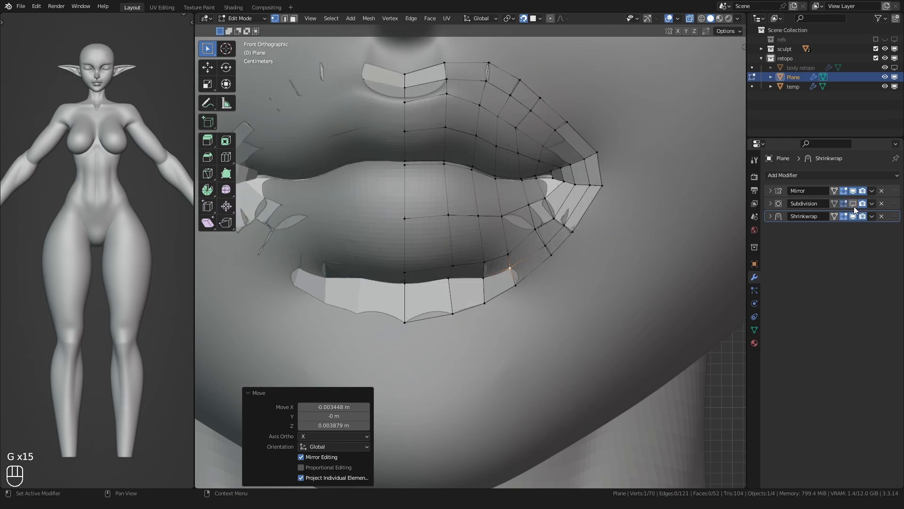
Move the outer-ring vertices around the lower lip and mouth corner outward to even out the lip loop.
left_click(514, 285)
key("g")
left_click(518, 288)
left_click(558, 257)
key("g")
left_click(566, 263)
left_click(575, 232)
key("g")
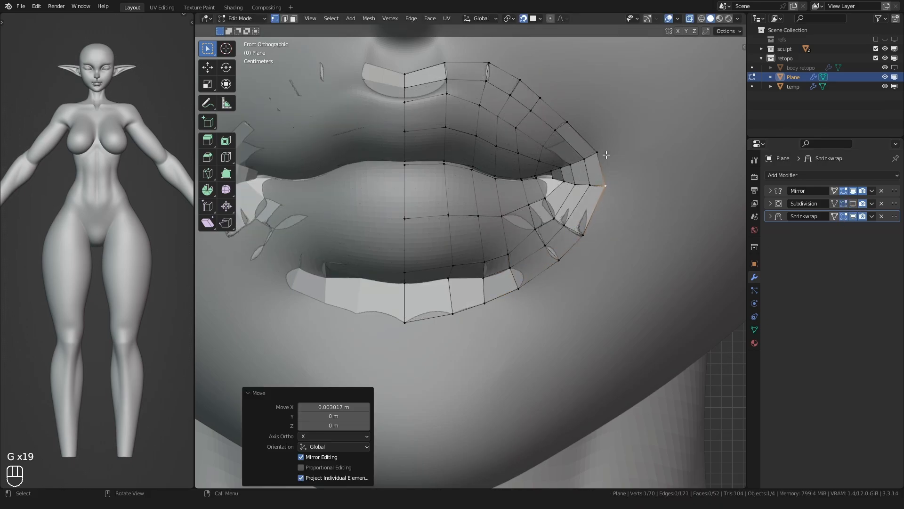
left_click(598, 155)
key("g")
left_click(589, 152)
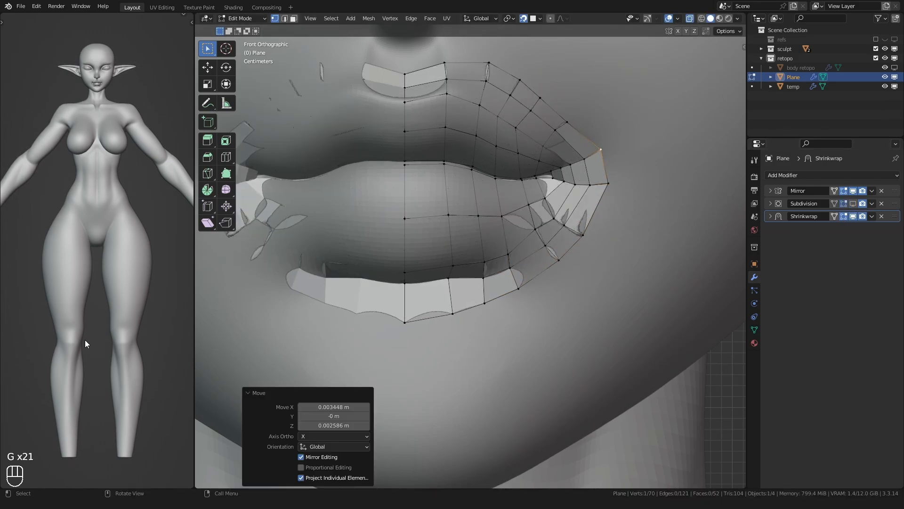
Duplicate an outer face of the lip loop near the mouth corner and place the copy on the cheek below the eye.
scroll(471, 259, "down", 4)
key("3")
scroll(509, 254, "down", 2)
left_click(484, 260, "shift")
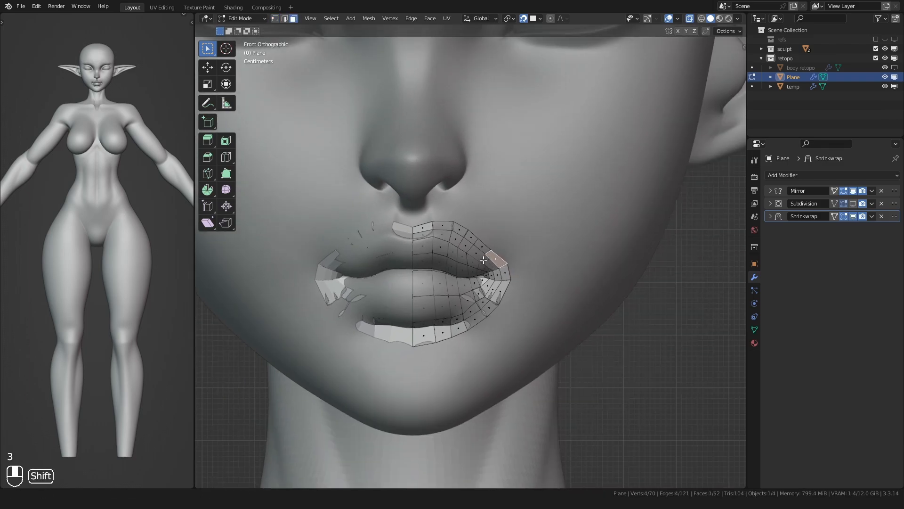
middle_click_drag(484, 260, 436, 383, "shift")
key("shift+d")
left_click(447, 222)
middle_click_drag(449, 221, 427, 291, "shift")
scroll(427, 291, "up", 3)
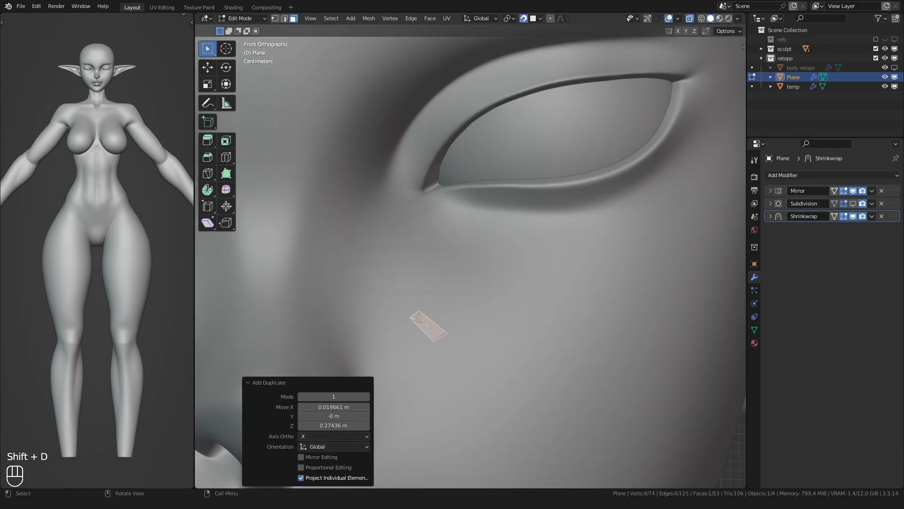
Move and rotate the duplicated face so that it sits against the inner corner of the eye.
left_click(407, 305)
key("g")
left_click(384, 232)
scroll(384, 232, "up", 2)
key("r")
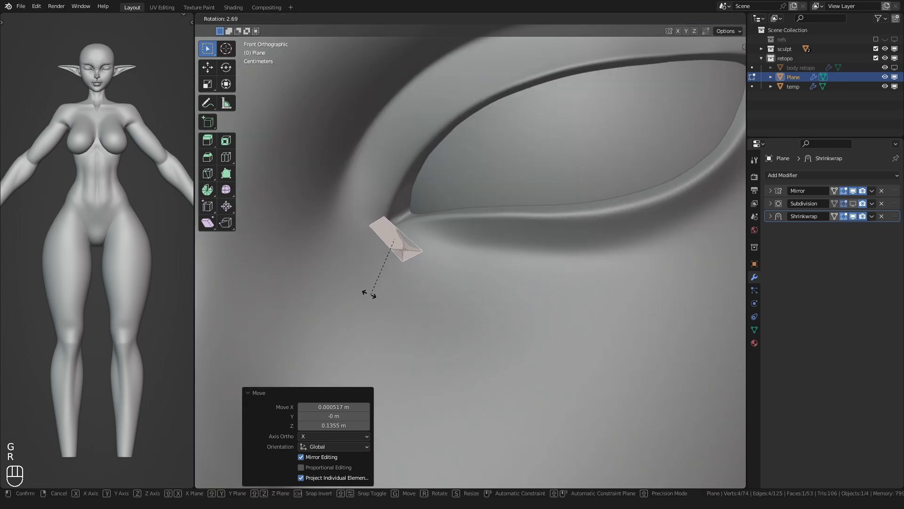
left_click(363, 246)
key("g")
left_click(335, 244)
Reposition the face's individual vertices to fit it around the inner eye corner.
key("1")
left_click(366, 209)
key("g")
left_click(363, 209)
left_click(388, 225)
key("g")
left_click(385, 226)
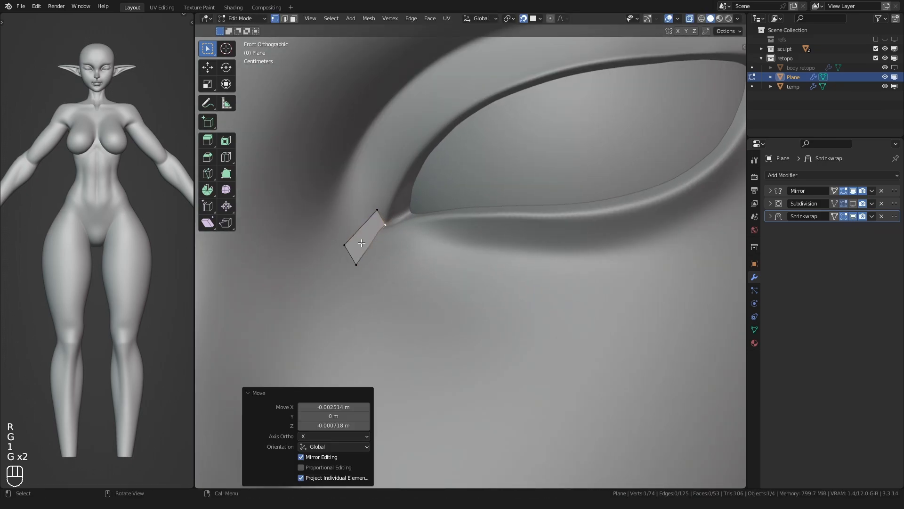
left_click(337, 256)
key("g")
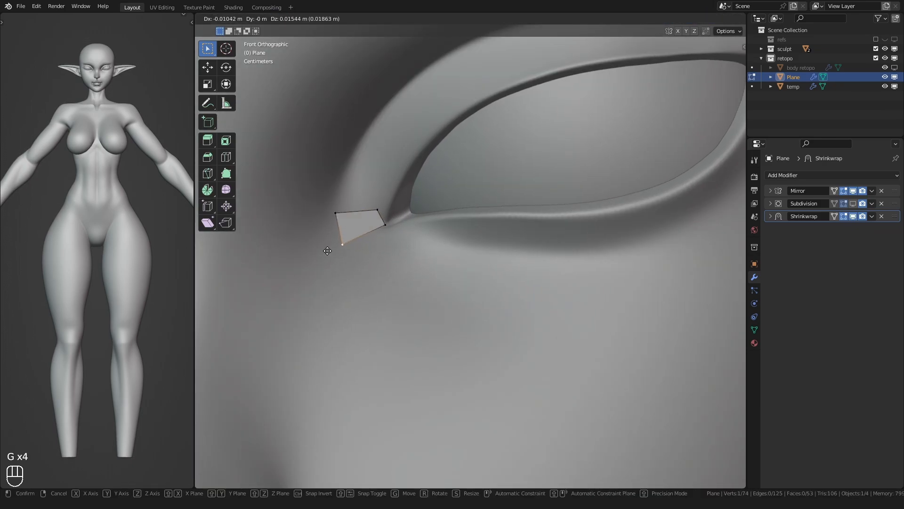
left_click(327, 251)
Extrude the face's upper edge segment by segment along the upper eyelid to the outer eye corner.
scroll(326, 256, "down", 1)
middle_click_drag(351, 219, 344, 247, "shift")
key("2")
left_click(351, 252)
scroll(333, 272, "down", 1)
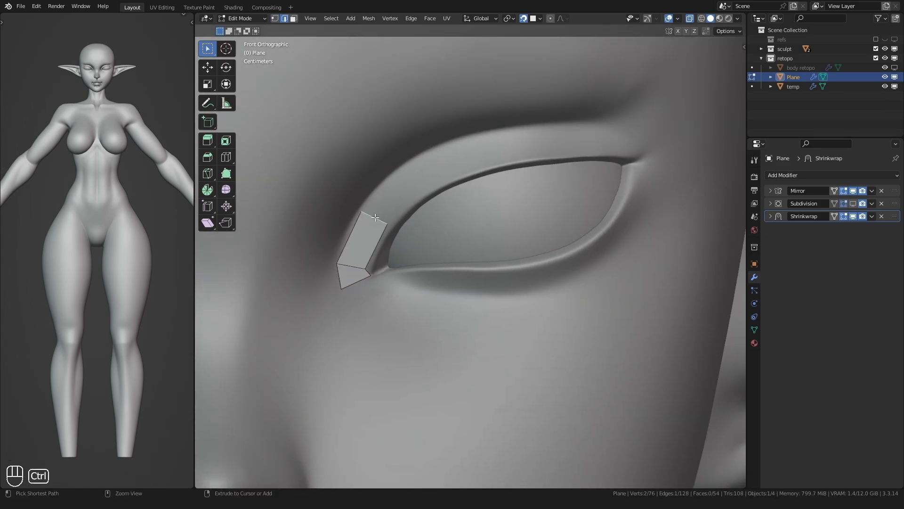
middle_click_drag(514, 147, 433, 161, "shift")
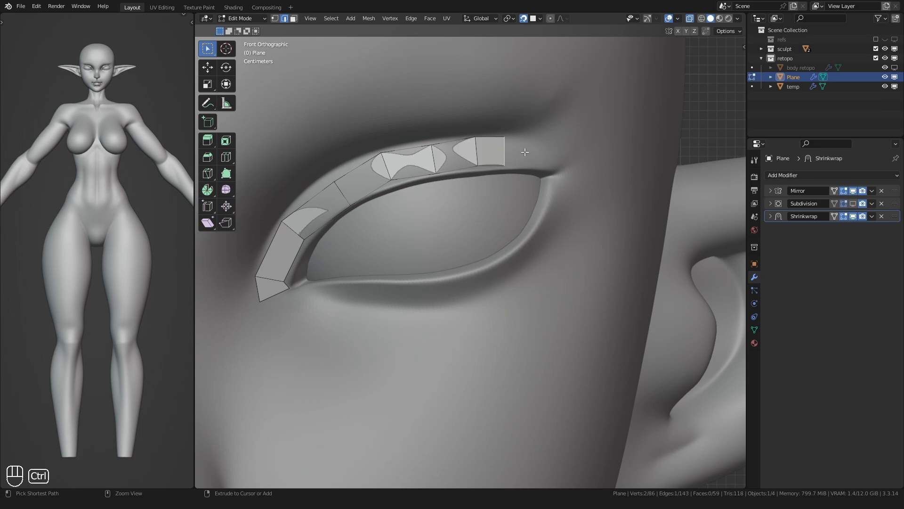
right_click(560, 162, "ctrl")
Move the end vertices of the upper-lid strip to fit the outer eye corner.
scroll(533, 177, "up", 1)
middle_click_drag(523, 178, 488, 199, "shift")
key("1")
left_click(521, 191)
key("g")
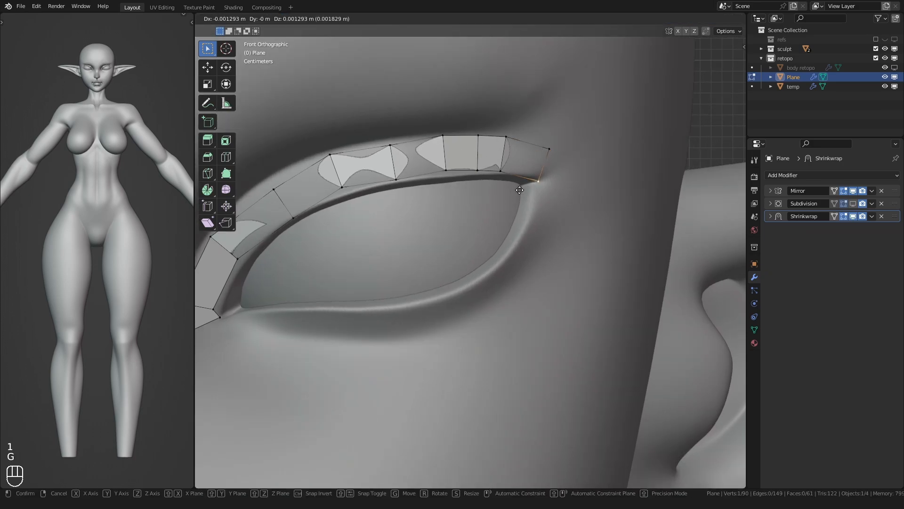
key("g")
left_click(507, 165)
left_click(507, 139)
key("g")
left_click(507, 135)
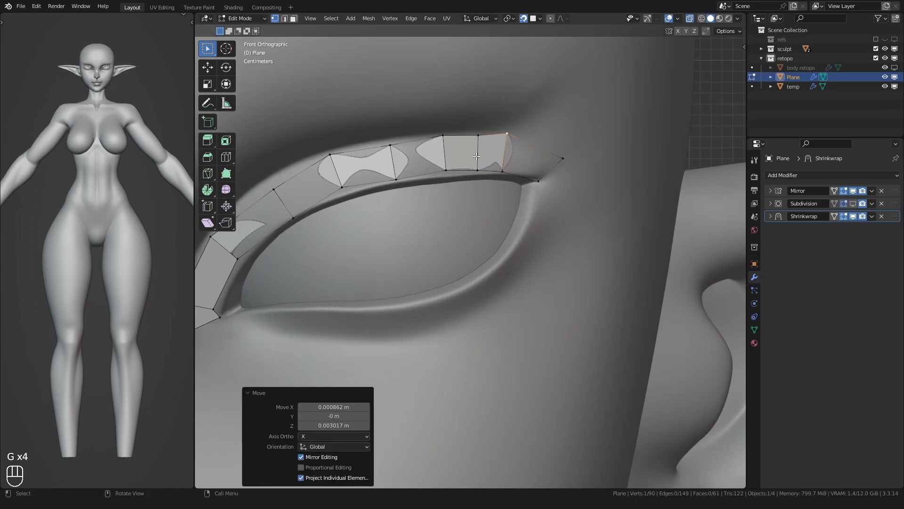
Space out the vertices along the outer half of the upper-lid strip.
left_click(476, 171)
key("g")
left_click(471, 175)
left_click(442, 138)
key("g")
left_click(429, 139)
left_click(477, 137)
key("g")
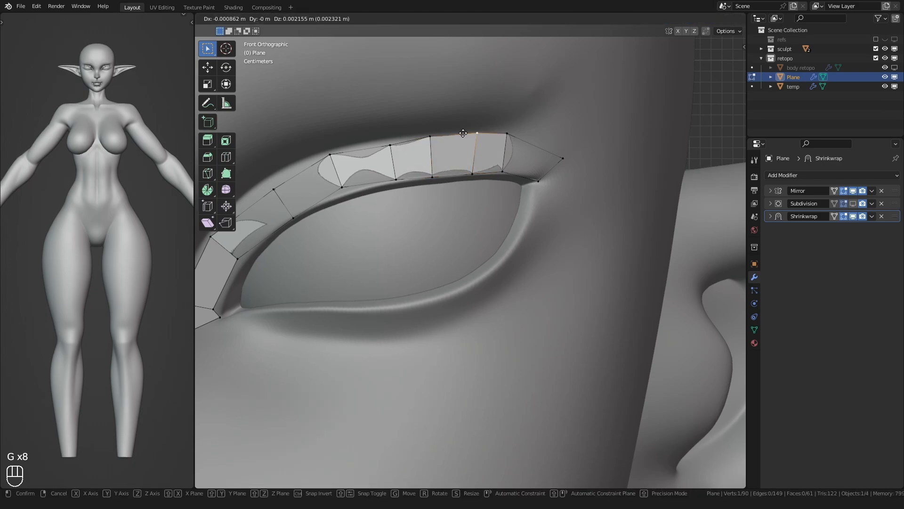
left_click(476, 136)
Adjust the middle vertices of the upper-lid strip to follow the eyelid's curve.
left_click(506, 135)
key("g")
left_click(429, 160)
left_click(435, 131)
key("g")
left_click(431, 128)
left_click(387, 170)
key("g")
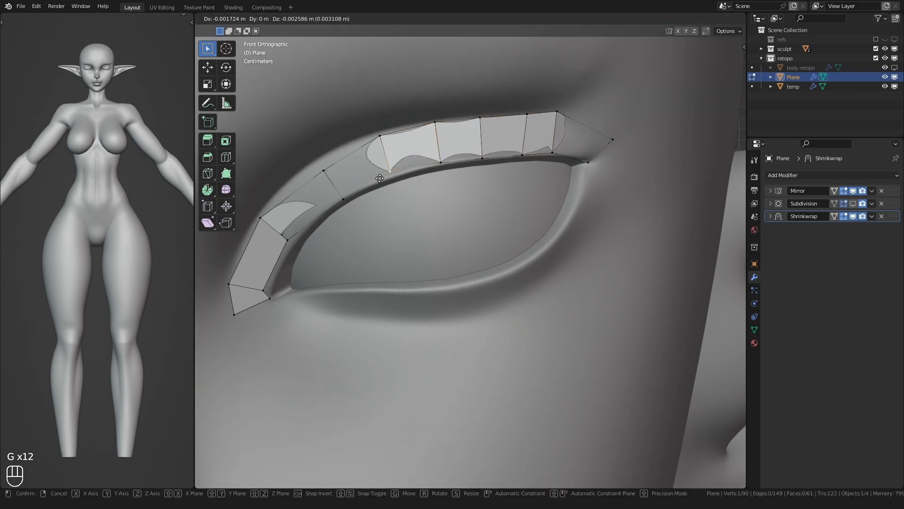
left_click(384, 179)
left_click(377, 141)
left_click(397, 176)
key("g")
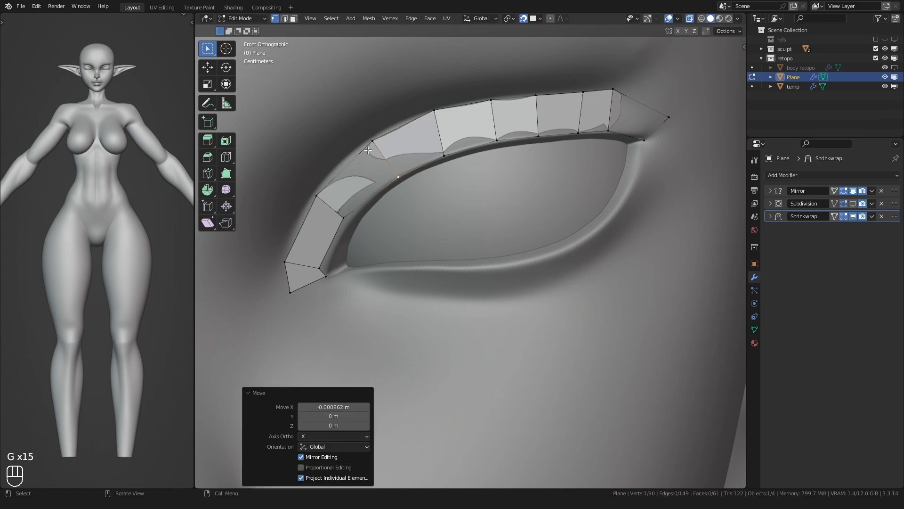
Reposition the vertices where the upper-lid strip curves down toward the inner eye corner.
left_click(372, 142)
key("g")
left_click(313, 199)
key("g")
left_click(339, 216)
key("g")
Raise the vertices of the strip's lowest cross edge and adjust its end vertices at the inner eye corner.
scroll(343, 220, "up", 1)
middle_click_drag(343, 220, 464, 155, "shift")
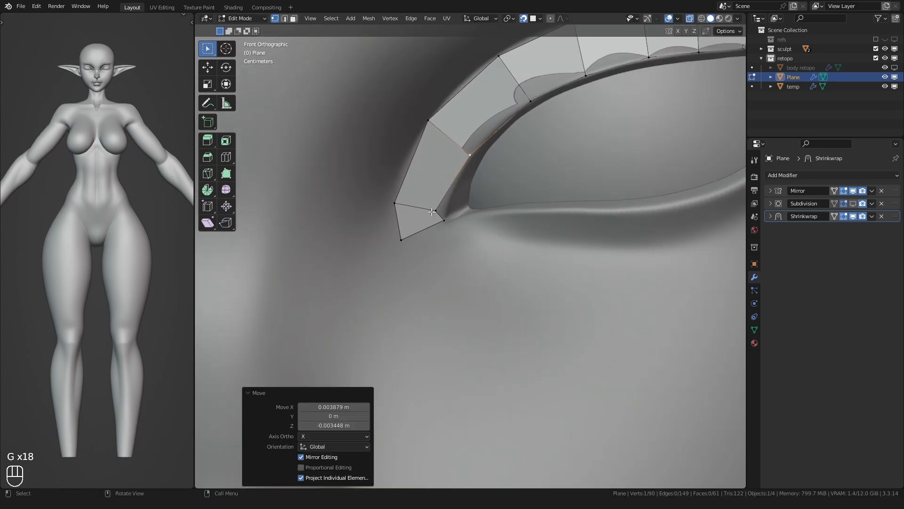
left_click(396, 202)
key("g")
key("g")
left_click(443, 220)
key("g")
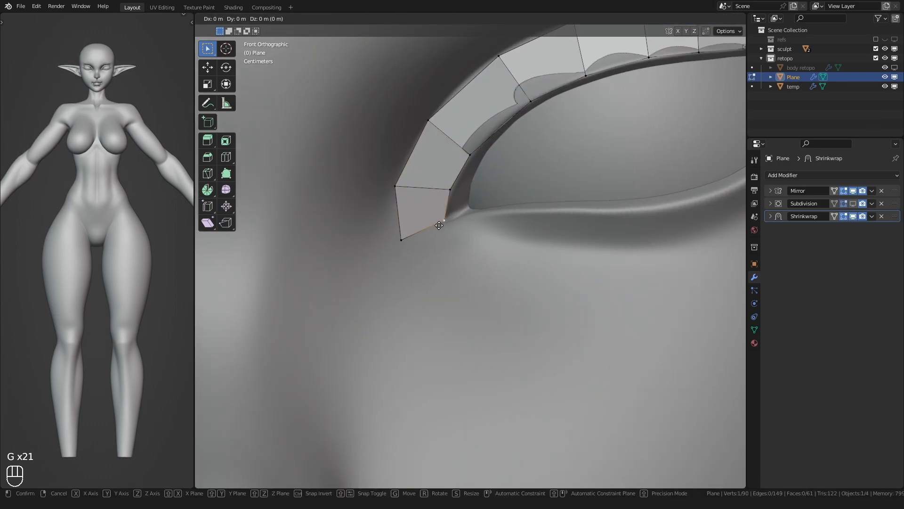
left_click(400, 240)
key("g")
Extrude the strip's inner-corner end edge segment by segment along the lower eyelid toward the outer eye corner.
key("2")
left_click(436, 243)
middle_click_drag(441, 249, 394, 235, "shift")
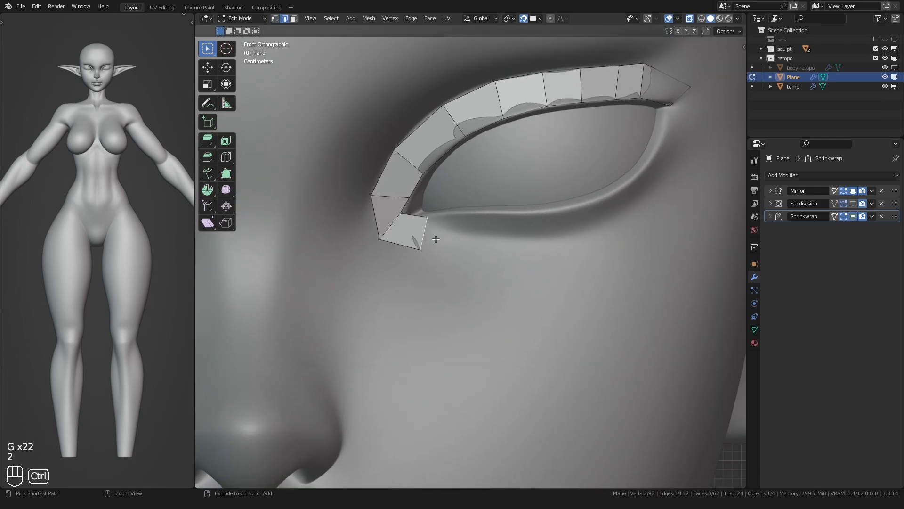
middle_click_drag(540, 232, 482, 252, "shift")
right_click(534, 244, "ctrl")
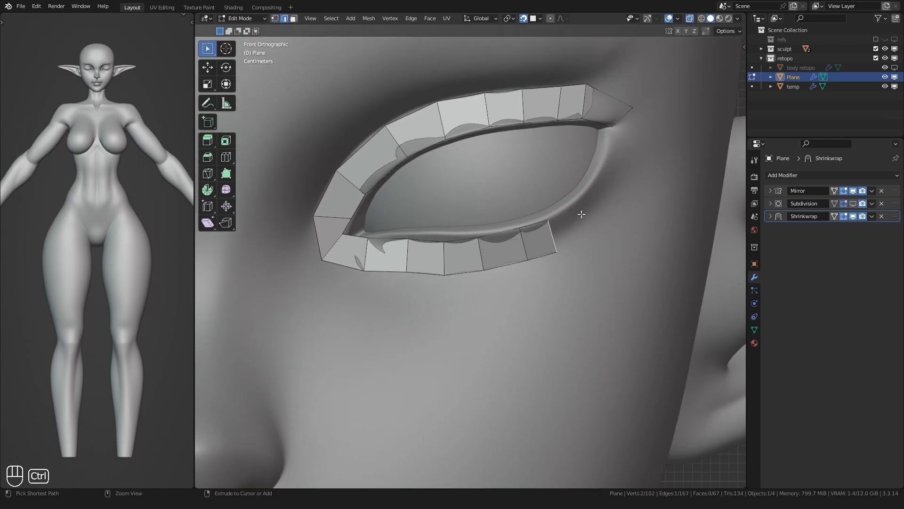
right_click(608, 176, "ctrl")
Pull the outer vertices of the lower-lid strip near the outer eye corner closer to the lid.
middle_click_drag(567, 195, 515, 225, "shift")
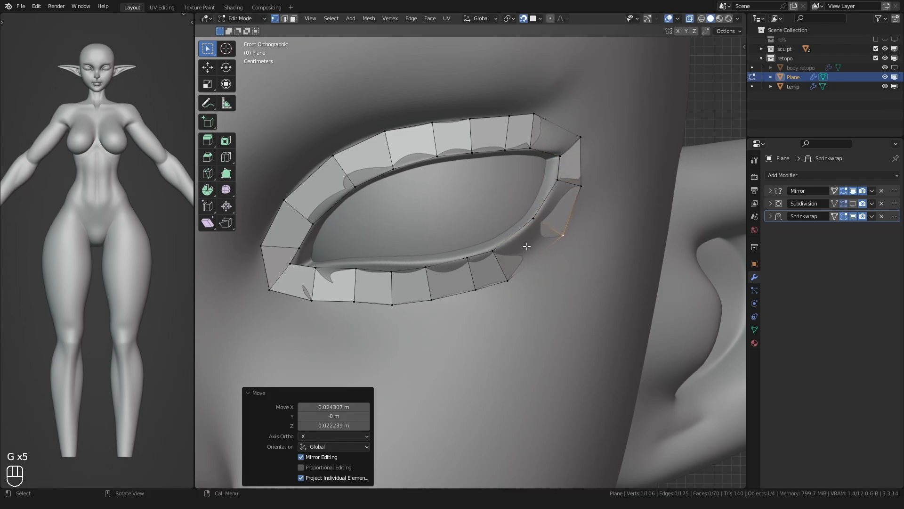
left_click(491, 260)
left_click(562, 235)
key("g")
left_click(552, 230)
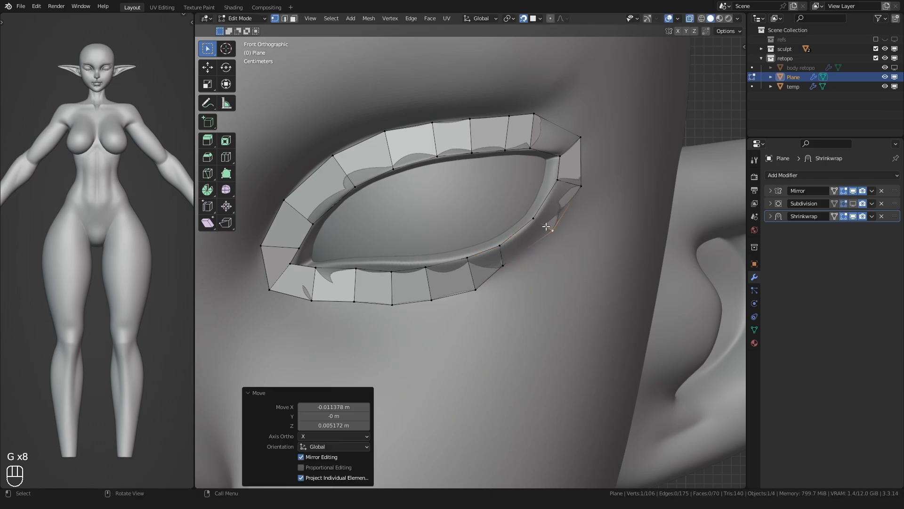
middle_click_drag(523, 254, 550, 228, "shift")
left_click(502, 264)
key("g")
left_click(493, 256)
Raise the vertices in the middle of the lower-lid strip toward the lid edge.
key("g")
left_click(450, 262)
left_click(450, 246)
key("g")
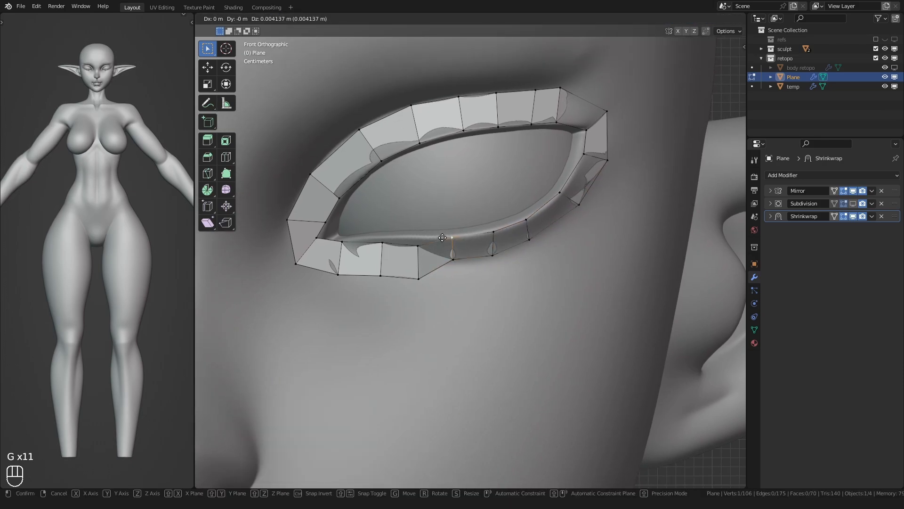
left_click(450, 242)
Move the vertices of the next two cross edges toward the inner eye corner up to the lower lid.
middle_click_drag(449, 242, 512, 219, "shift")
scroll(512, 218, "up", 1)
left_click(464, 250)
left_click(462, 262)
key("g")
left_click(457, 247)
left_click(415, 230)
key("g")
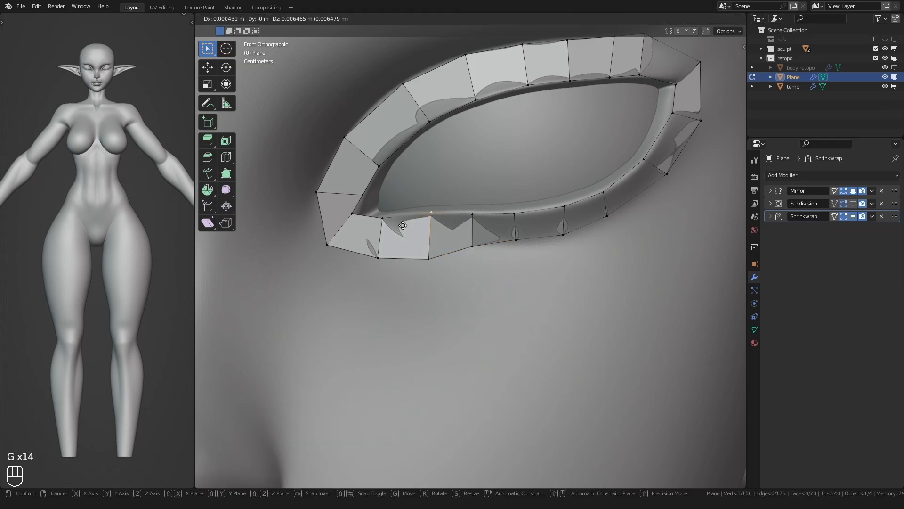
left_click(402, 226)
Raise the bottom-row vertices on the inner part of the lower-lid strip to narrow it.
left_click(414, 254)
key("g")
key("g")
key("g")
left_click(375, 239)
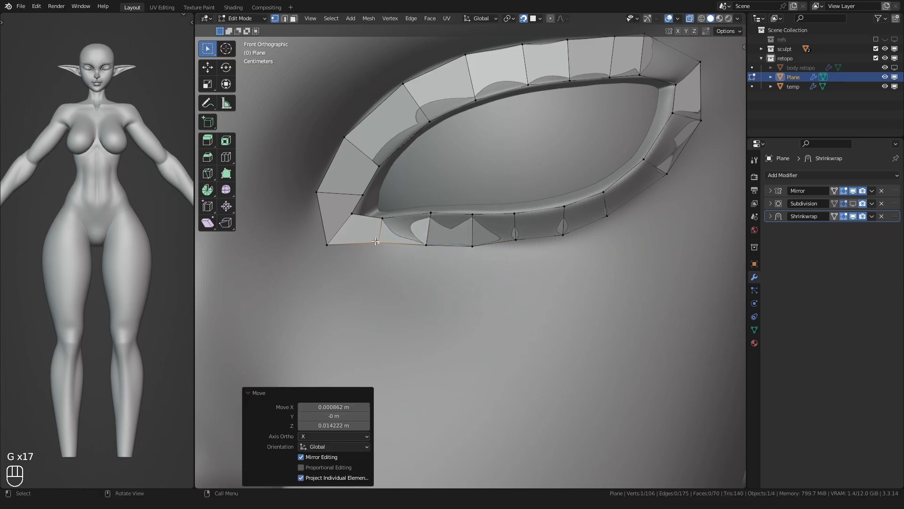
Fine-tune the inner and outer vertices of the faces beneath the inner eye corner.
left_click(331, 243)
key("g")
left_click(330, 246)
left_click(345, 221)
key("g")
left_click(348, 231)
left_click(378, 244)
key("g")
left_click(377, 250)
left_click(382, 219)
key("g")
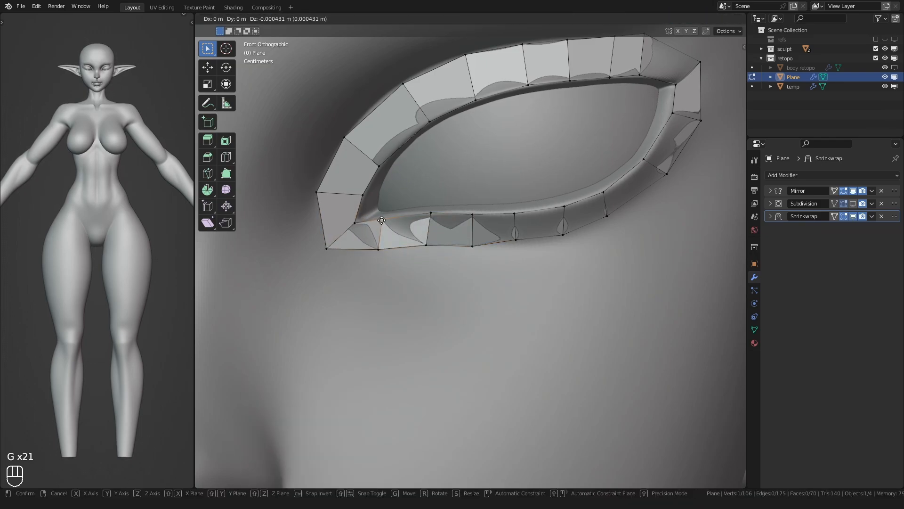
left_click(383, 220)
left_click(316, 192)
Even out the vertices along the outer half of the lower-lid strip.
middle_click_drag(510, 224, 380, 240, "shift")
left_click(477, 232)
key("g")
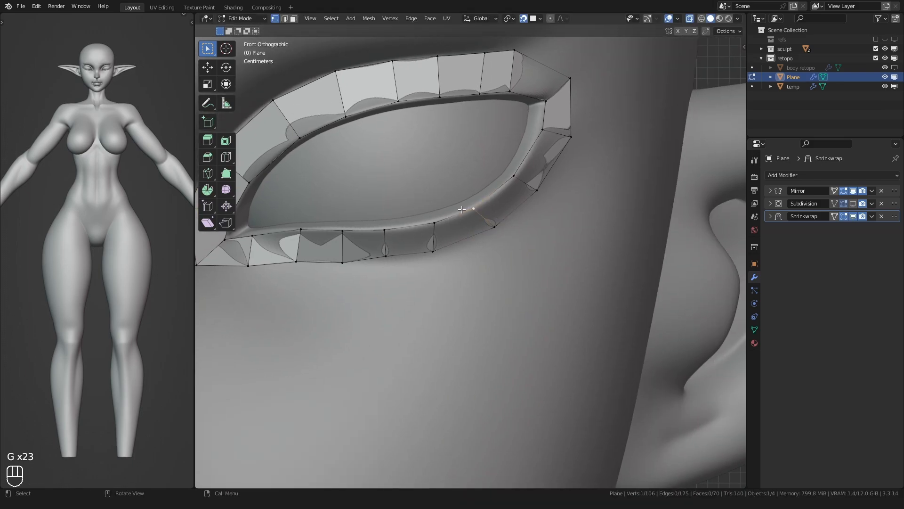
key("g")
left_click(495, 227)
left_click(435, 249)
key("g")
left_click(445, 247)
left_click(435, 224)
key("g")
left_click(435, 225)
Duplicate one face of the eye loop and place the copy over the tip of the nose.
scroll(382, 253, "down", 2)
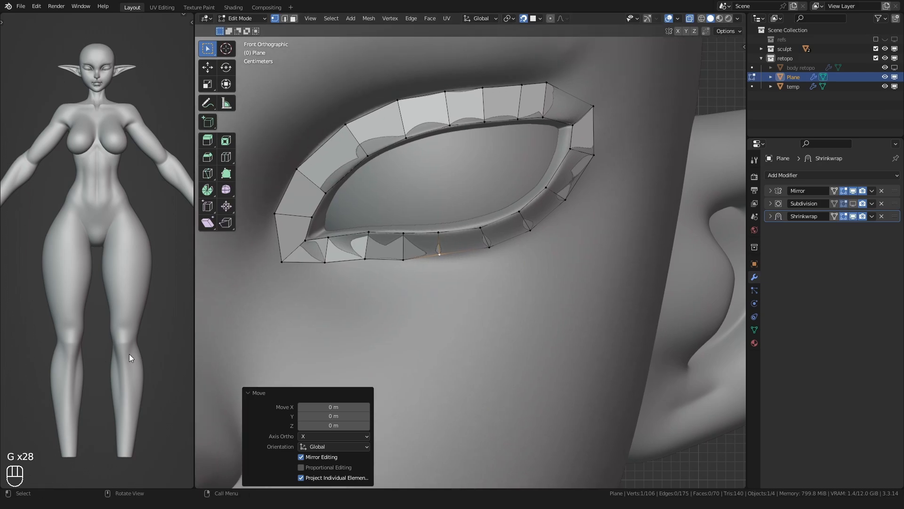
scroll(450, 255, "down", 3)
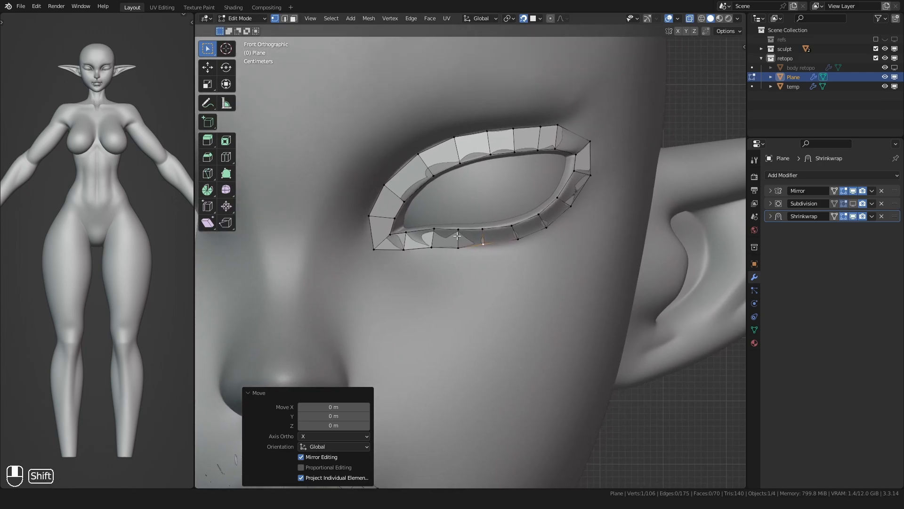
middle_click_drag(392, 256, 458, 232, "shift")
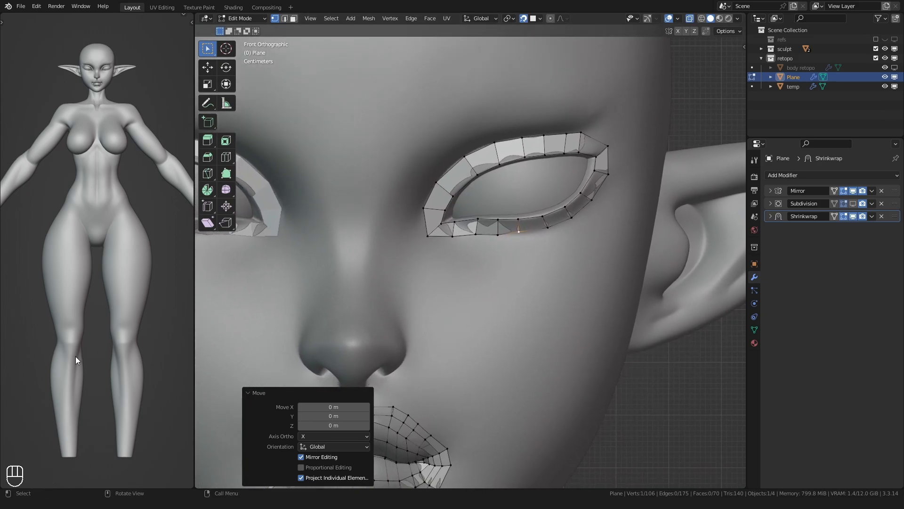
key("3")
middle_click_drag(392, 248, 433, 208, "shift")
key("shift+d")
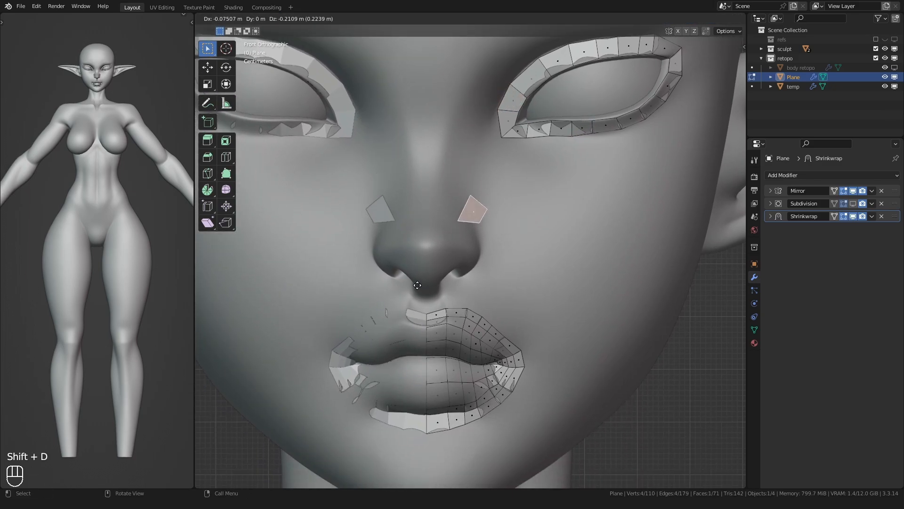
left_click(417, 285)
key("g")
left_click(389, 303)
Move the inner vertices of the duplicated nose face onto the mirror centre line.
key("1")
left_click(413, 243)
key("g")
left_click(409, 251)
left_click(433, 211)
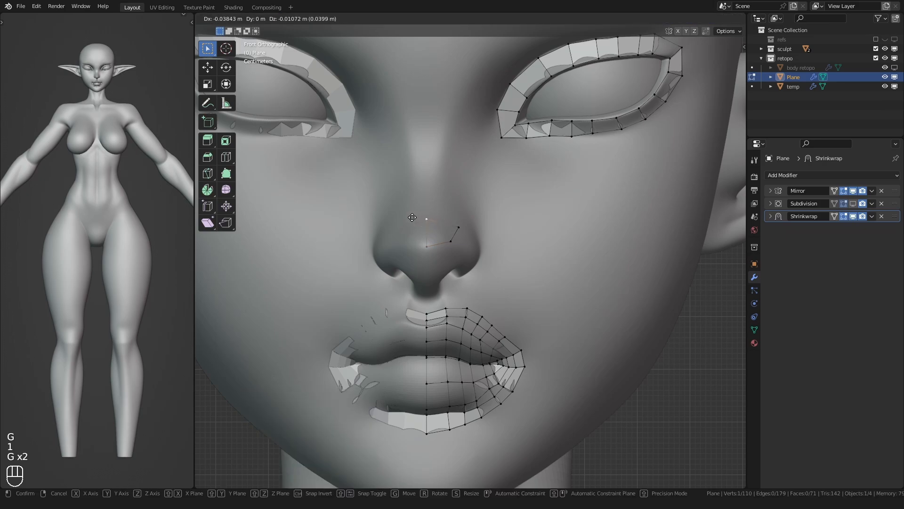
left_click(412, 218)
Pull the outer vertices of the nose face inward to make a narrow quad at the nose tip.
middle_click_drag(411, 236, 413, 225, "shift")
scroll(412, 226, "up", 1)
left_click(444, 228)
key("g")
left_click(445, 232)
left_click(456, 211)
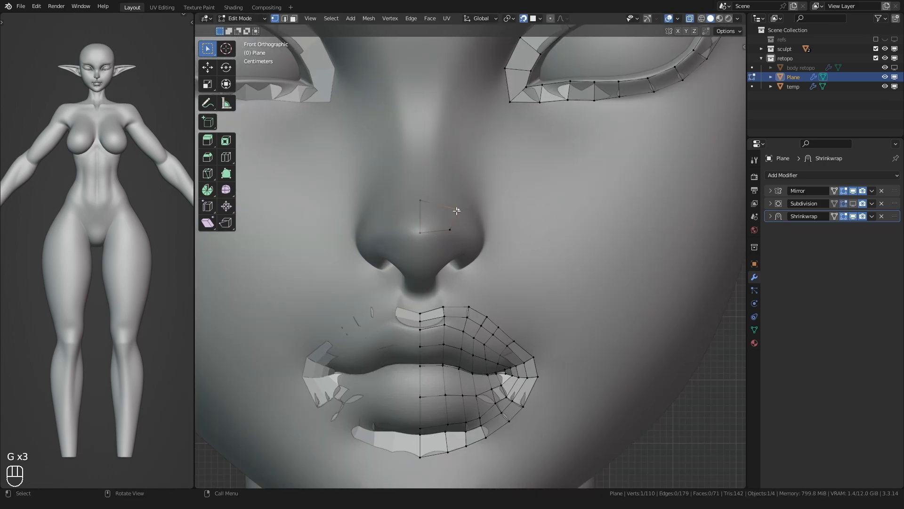
key("g")
left_click(441, 211)
left_click(450, 230)
key("g")
left_click(441, 231)
left_click(446, 205)
key("g")
left_click(443, 206)
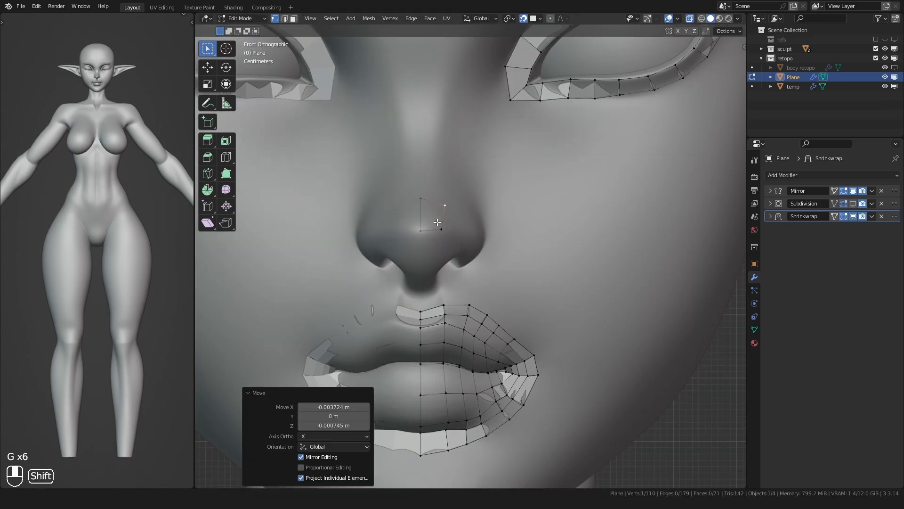
Extrude the outer edge of the nose-tip face along the side of the nose toward the nostril wing.
middle_click_drag(438, 223, 441, 217, "shift")
middle_click_drag(456, 259, 404, 237)
key("2")
middle_click_drag(339, 212, 325, 221)
left_click(288, 202)
key("e")
left_click(319, 211)
key("e")
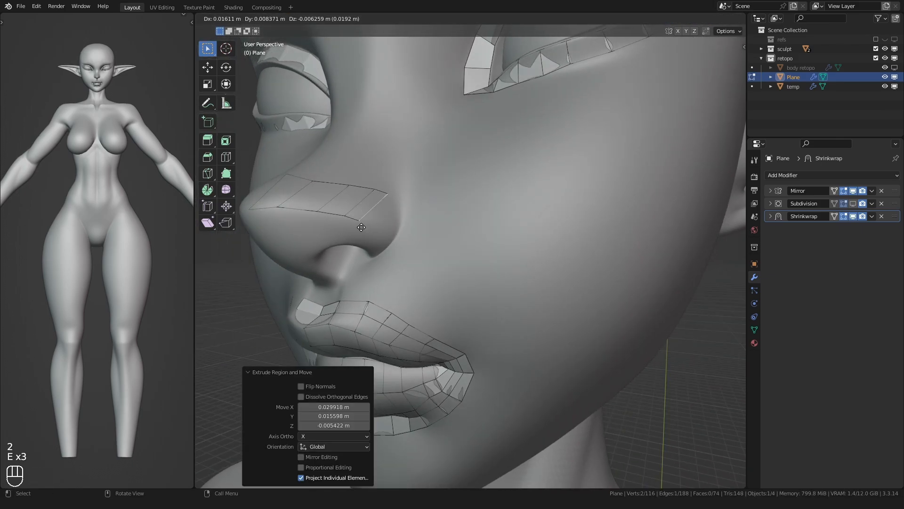
Reposition the end vertices of the nose strip so it wraps around the nostril wing.
scroll(384, 248, "up", 1)
key("1")
left_click(357, 241)
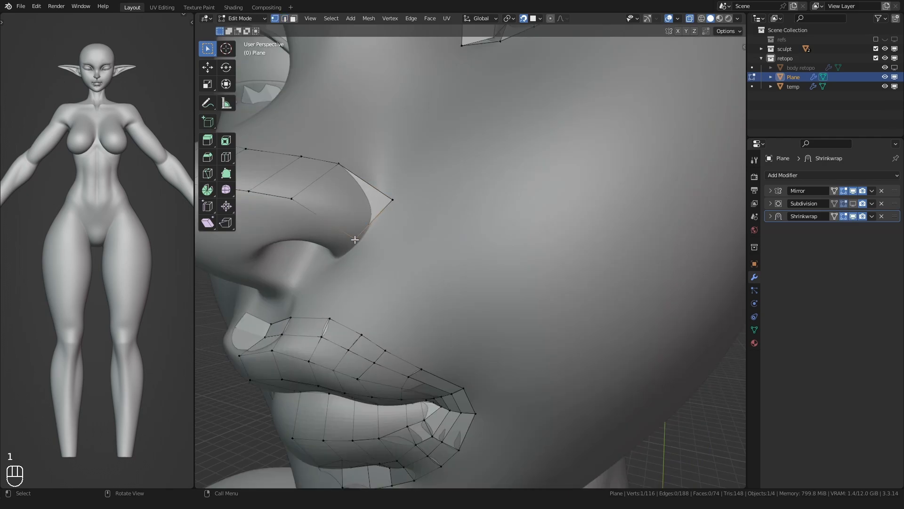
middle_click_drag(342, 250, 452, 189, "shift")
key("g")
left_click(358, 247)
left_click(401, 179)
key("g")
left_click(378, 190)
Extrude the strip's end edge from the nostril wing down the cheek toward the mouth corner.
scroll(379, 193, "down", 4)
key("2")
left_click(471, 142)
key("e")
left_click(504, 171)
key("e")
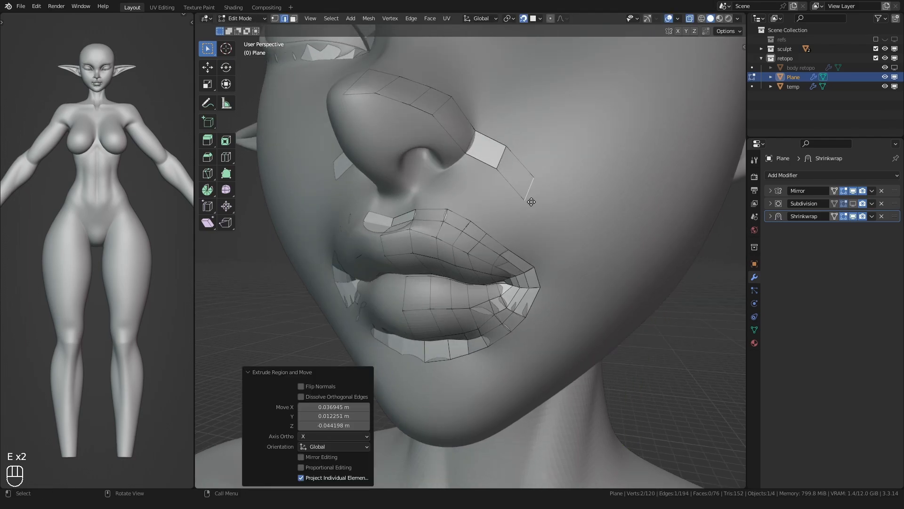
left_click(525, 248)
Merge the strip's inner end vertex at centre with the outer lip-loop vertex near the mouth corner.
middle_click_drag(476, 304, 448, 236)
scroll(453, 272, "up", 2)
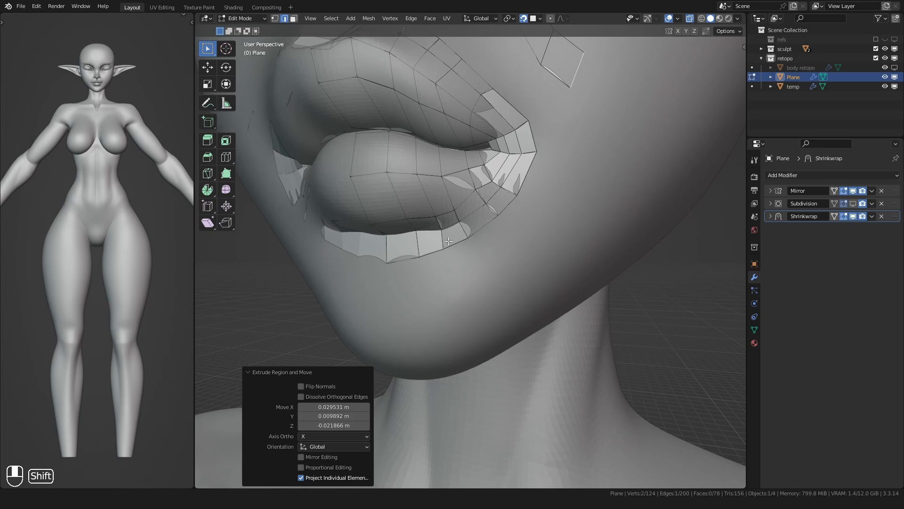
middle_click_drag(527, 122, 508, 192, "shift")
key("1")
left_click(546, 162)
left_click(508, 191, "shift")
key("m")
left_click(509, 191)
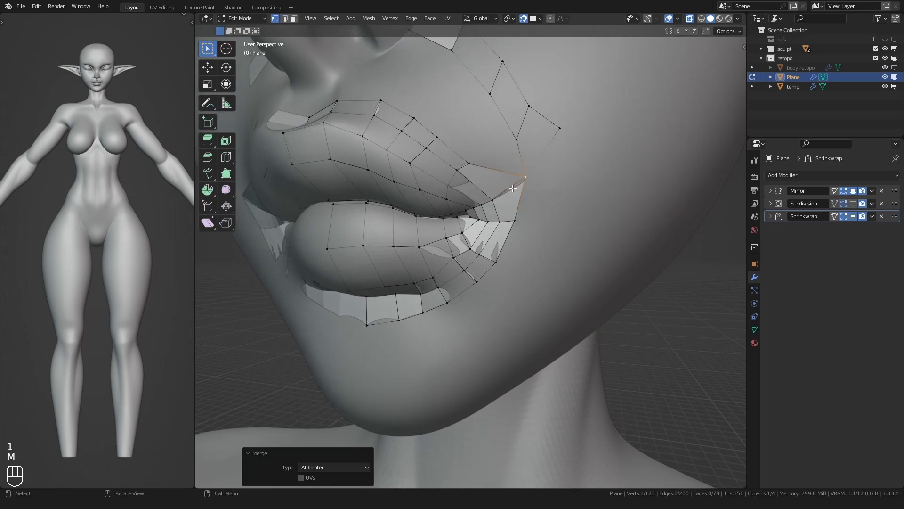
Adjust the merged vertex and pull the strip's outer end vertex closer to the mouth corner.
key("g")
left_click(526, 174)
left_click(557, 137)
key("g")
left_click(542, 156)
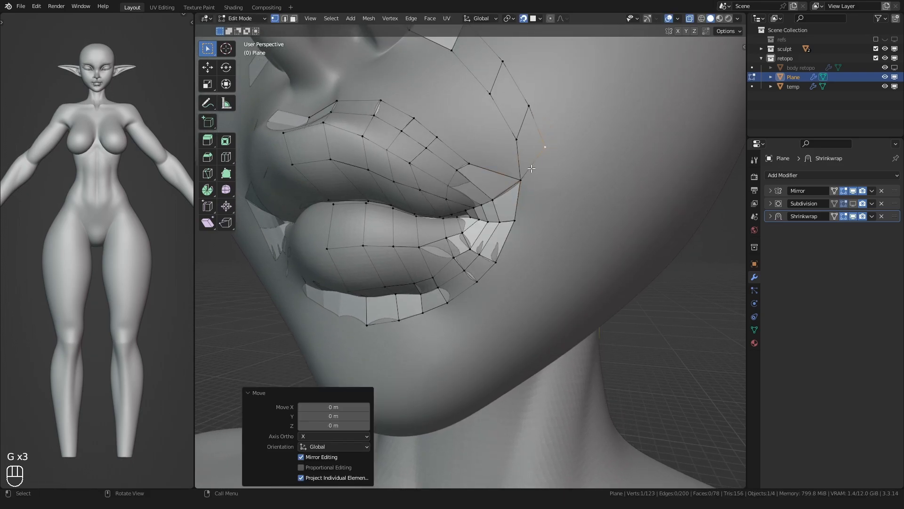
Extrude a chain of vertices from the strip's outer end around the mouth corner and below the lower lip.
scroll(531, 169, "down", 1)
mouse_move(520, 165)
middle_mouse_down()
mouse_move(532, 159)
mouse_move(524, 161)
middle_mouse_up()
left_click(531, 159)
key("e")
left_click(517, 218)
key("e")
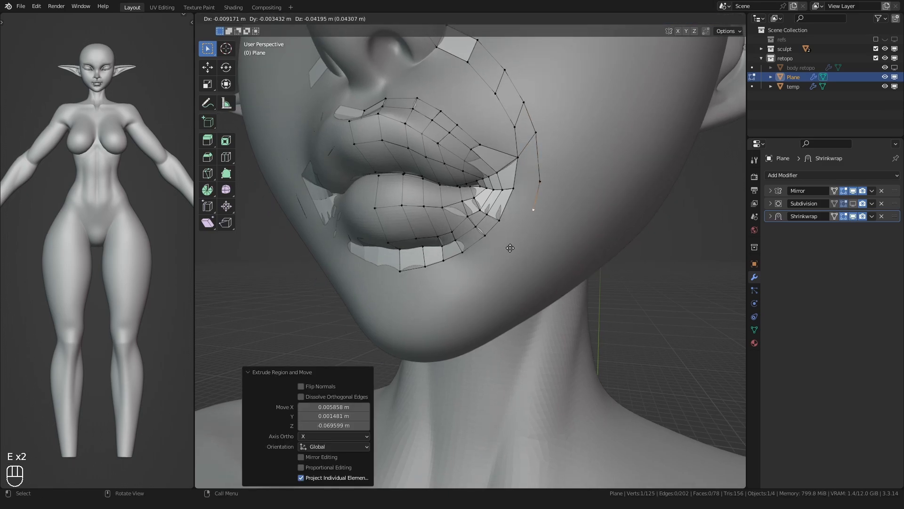
middle_click_drag(495, 292, 485, 289)
key("e")
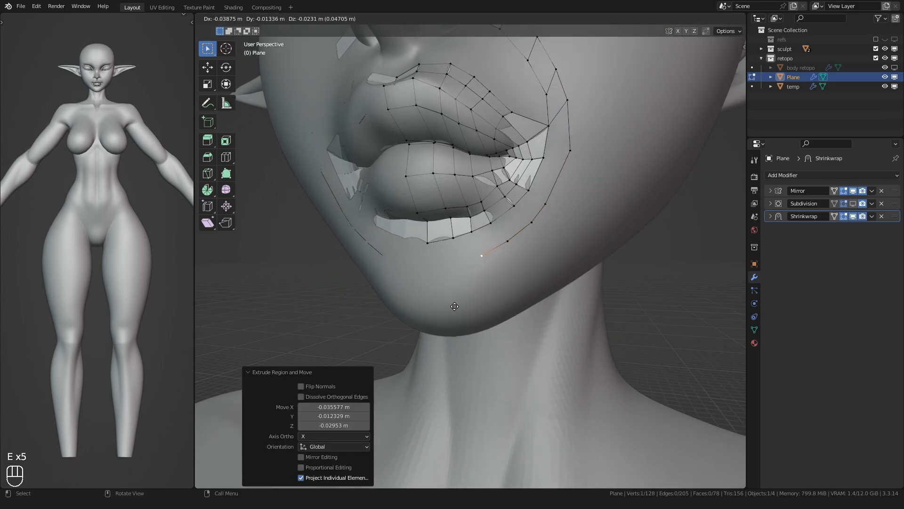
Fill the gap between the vertex chain and the lower-lip loop with faces and lower the chin's centre vertex.
key("2")
left_click(561, 113)
key("1")
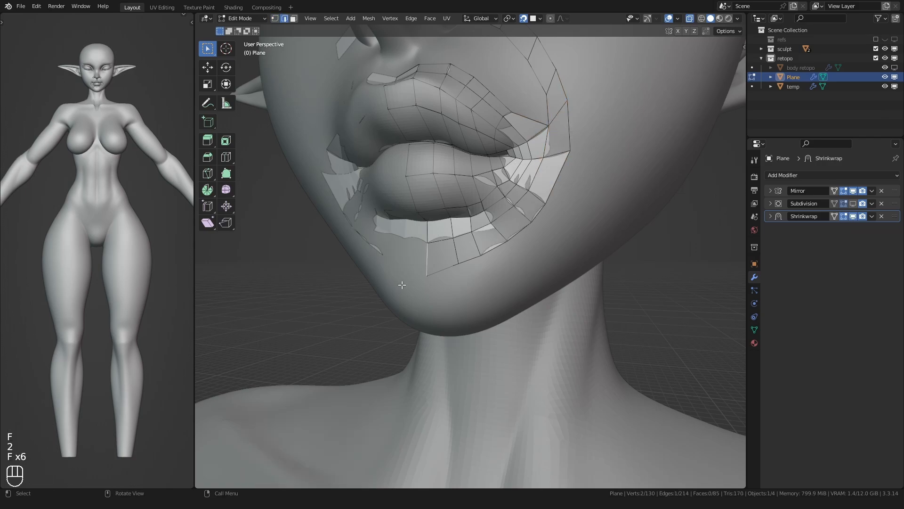
left_click(428, 275)
key("g")
left_click(412, 283)
Extrude a vertex row from the cheek strip across above the upper lip and fill faces down to the lip loop.
middle_click_drag(415, 189, 471, 236, "shift")
left_click(579, 192)
key("e")
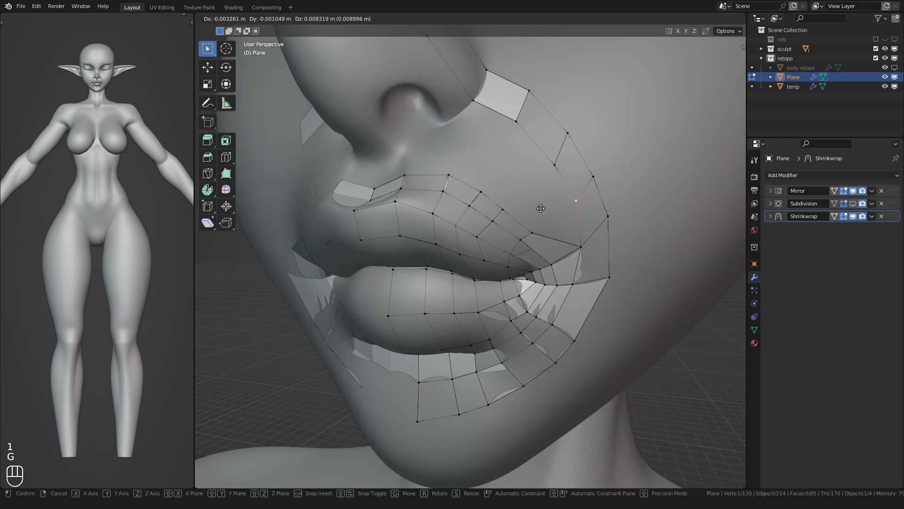
left_click(512, 211)
key("g")
key("e")
left_click(482, 199)
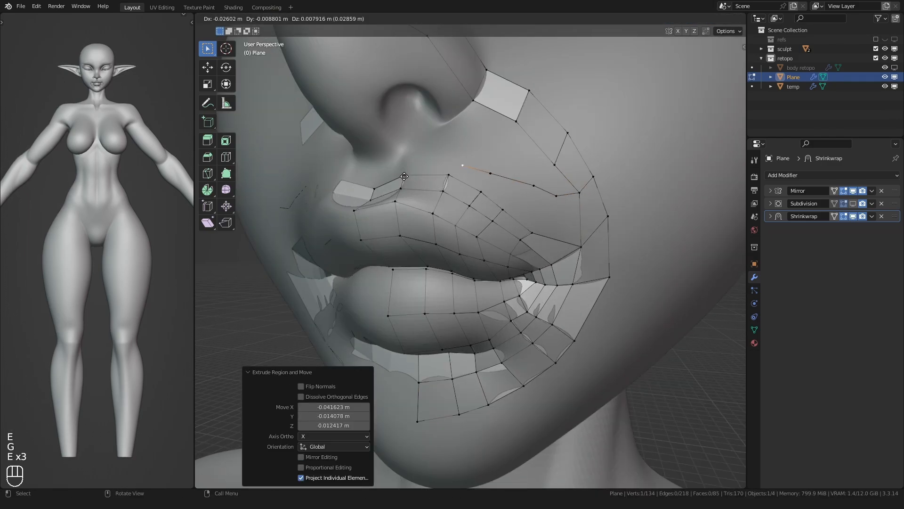
left_click(357, 178)
middle_click_drag(357, 178, 386, 195)
left_click(345, 202)
key("2")
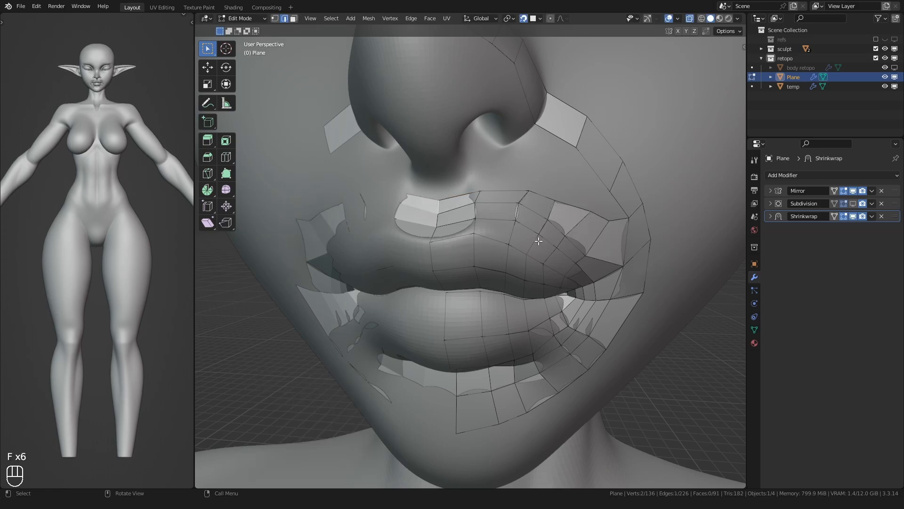
Extrude a second vertex row from the cheek strip toward the centre line, above the newly filled upper-lip faces.
middle_click_drag(539, 241, 495, 263)
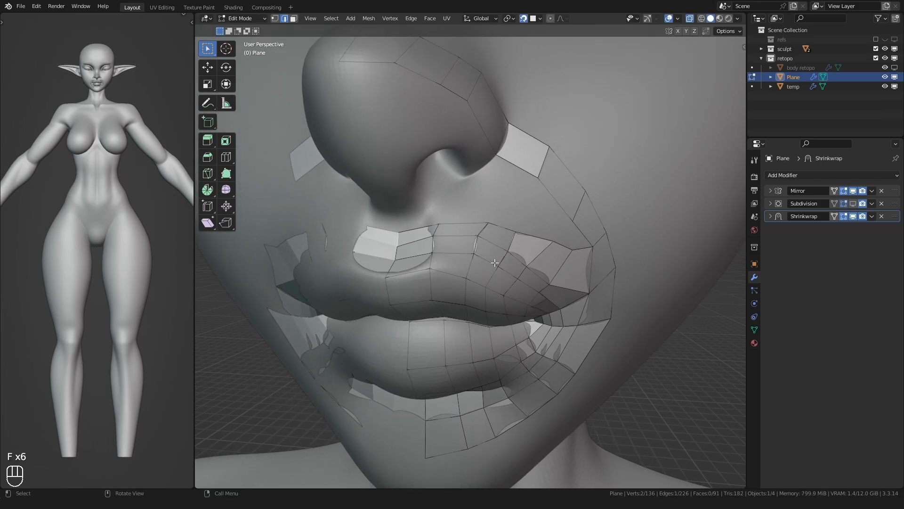
left_click(570, 222)
key("g")
left_click(545, 227)
middle_click_drag(546, 228, 528, 225)
key("e")
left_click(519, 225)
key("e")
left_click(506, 228)
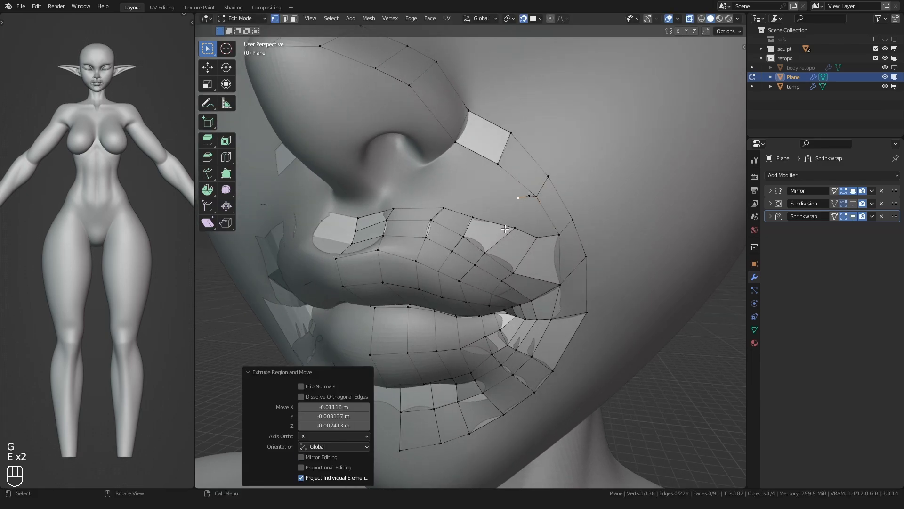
key("e")
left_click(426, 225)
middle_click_drag(419, 225, 436, 232)
key("e")
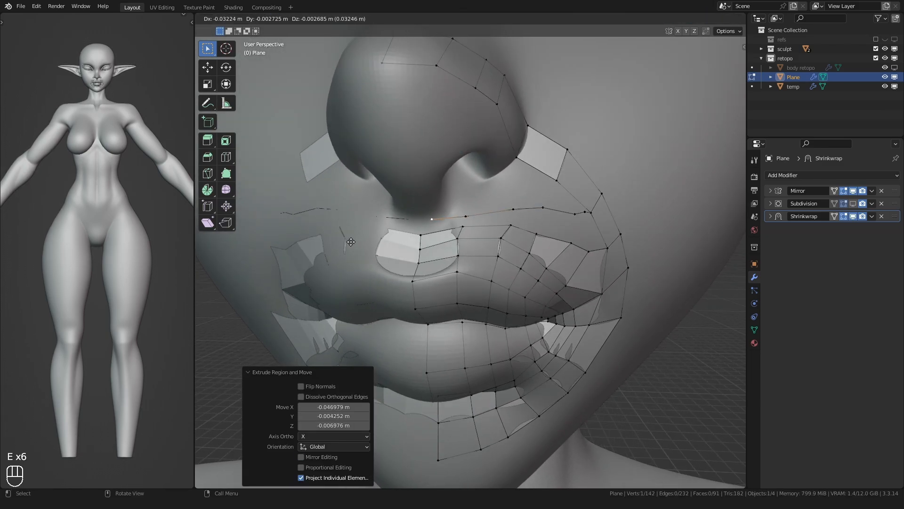
Fill faces between the second vertex row and the upper-lip faces beneath it.
key("2")
key("f")
middle_click_drag(596, 228, 534, 250)
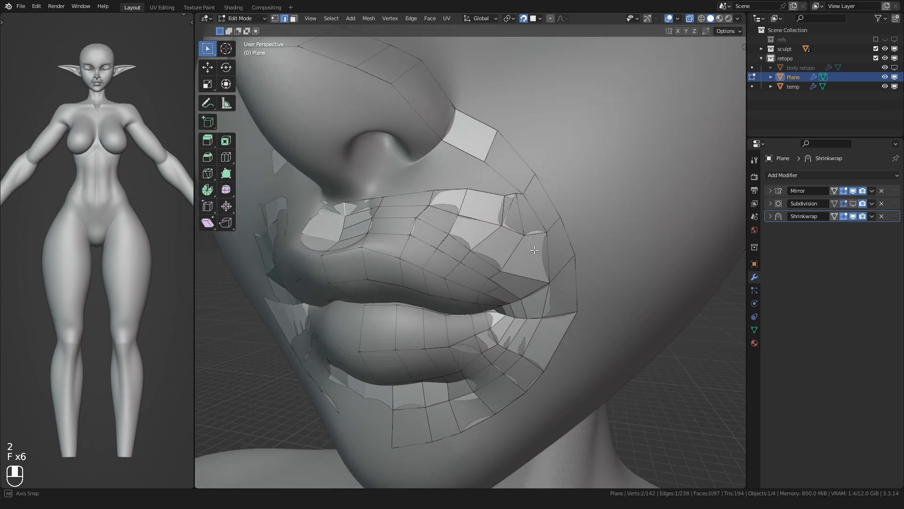
Even out the vertices of the upper-lip rows next to the cheek strip.
key("g")
left_click(511, 241)
left_click(502, 228)
key("g")
left_click(491, 231)
left_click(505, 196)
key("g")
left_click(500, 200)
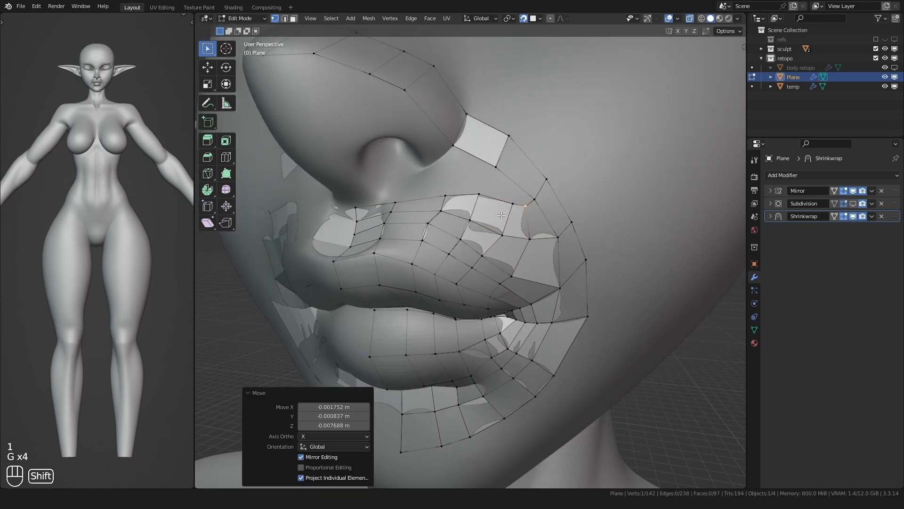
Extrude a third vertex row from the cheek strip's corner below the nostril to the centre under the nose.
mouse_move(522, 221)
middle_mouse_down("shift")
mouse_move(541, 221)
mouse_move(519, 239)
middle_mouse_up("shift")
scroll(522, 235, "up", 2)
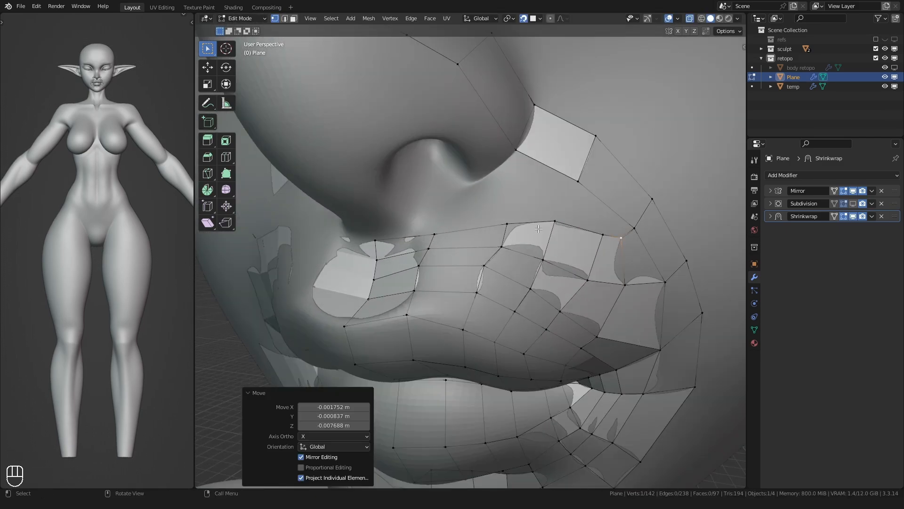
key("1")
left_click(573, 196)
middle_click_drag(574, 197, 565, 199, "shift")
left_click(572, 237)
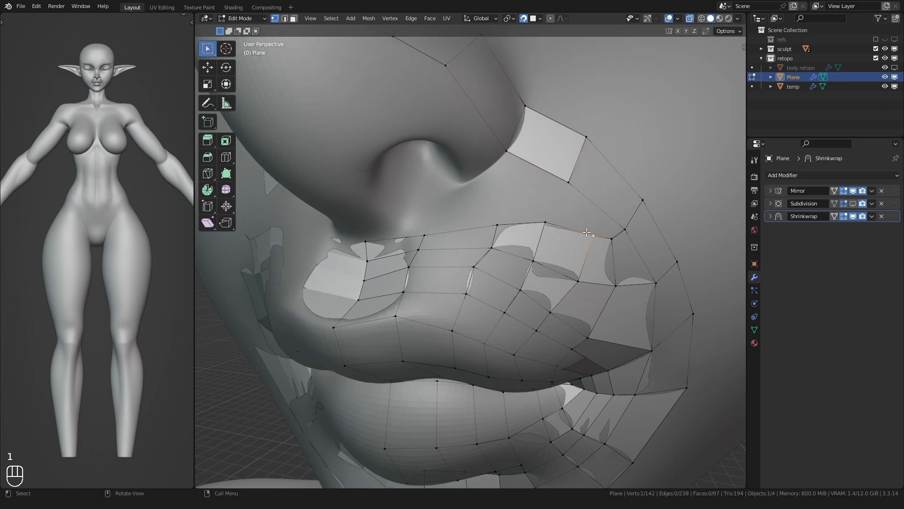
key("e")
left_click(553, 191)
key("e")
key("e")
left_click(476, 211)
middle_click_drag(475, 212, 486, 215)
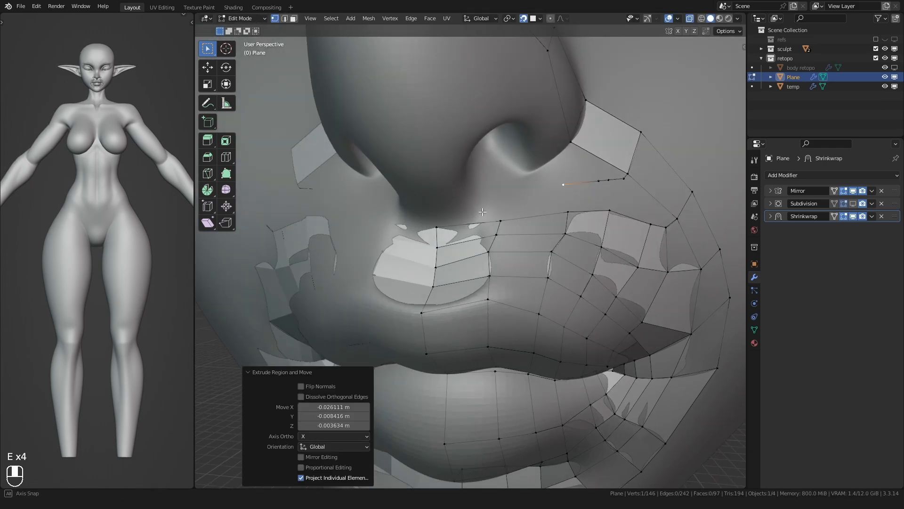
key("e")
left_click(351, 253)
Fill faces between the vertex row under the nose and the row below it.
middle_click_drag(350, 253, 339, 253)
key("2")
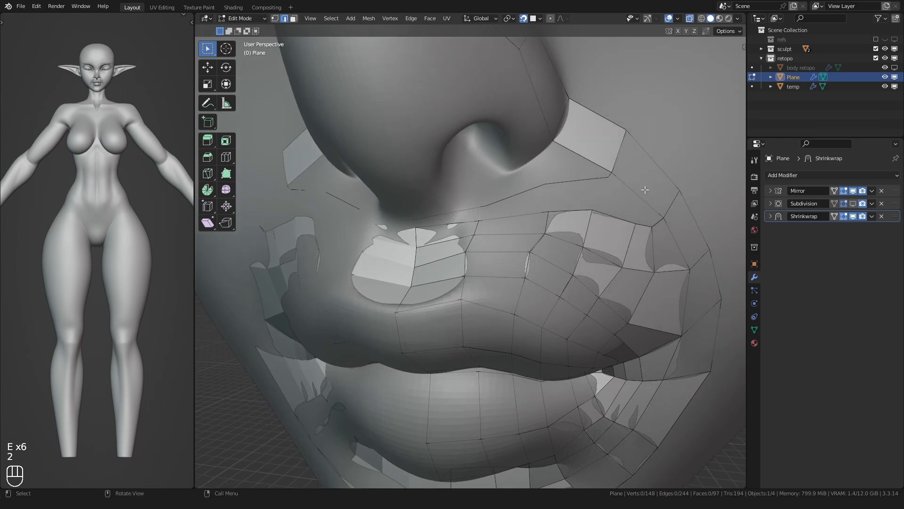
scroll(576, 221, "down", 3)
middle_click_drag(576, 221, 612, 202)
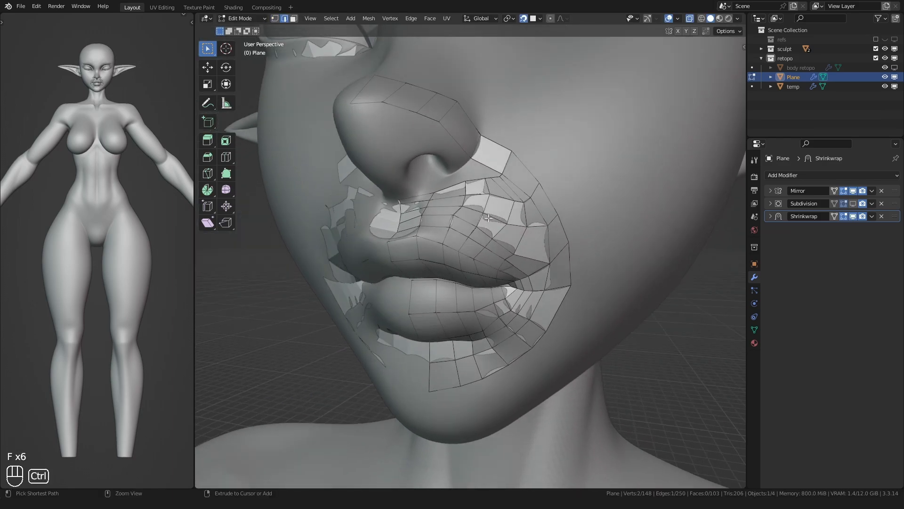
With the sculpt hidden, shade the face mesh smooth and show its Subdivision modifier in the viewport.
key("ctrl+Tab")
left_click(895, 50)
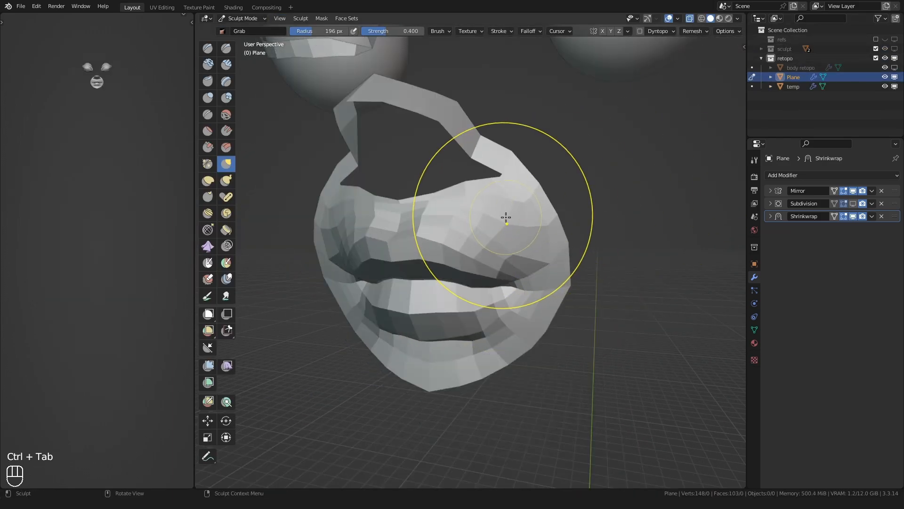
scroll(504, 217, "up", 2)
key("ctrl+Tab")
right_click(473, 228)
left_click(472, 228)
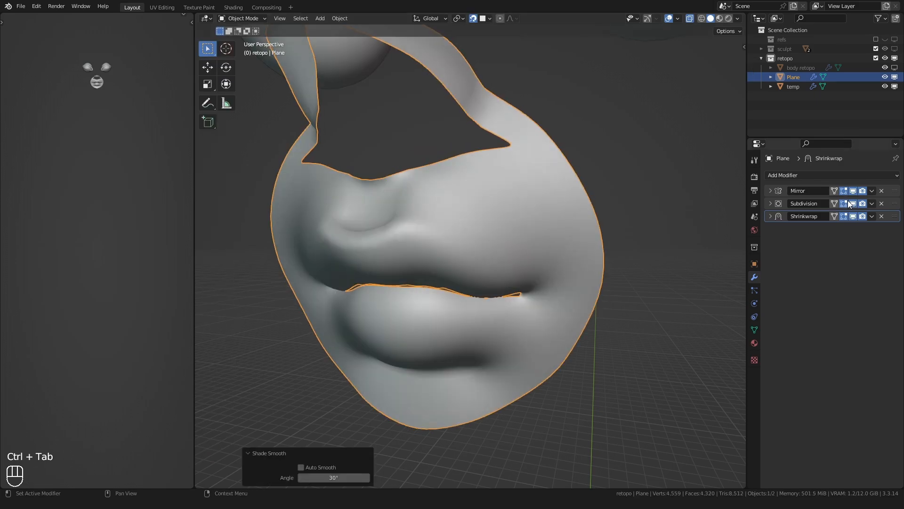
Switch the face mesh to Sculpt Mode with its wireframe shown and set the Grab brush radius to 156 px.
key("ctrl+Tab")
key("q")
middle_click_drag(466, 243, 478, 225)
key("f")
left_click(478, 225)
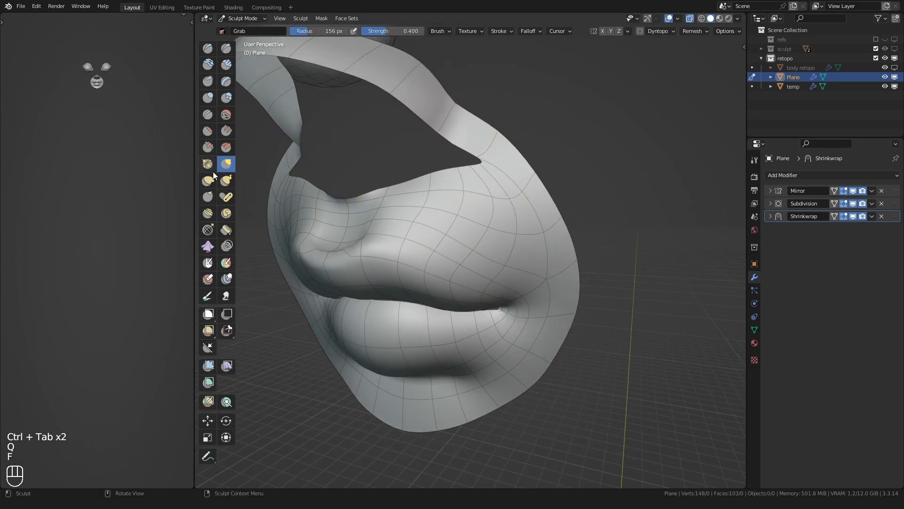
Relax the face mesh topology around the upper lip and cheek with the Slide Relax brush at 125–154 px radius and 1.000 strength.
left_click(209, 166)
key("f")
left_click(208, 229)
key("f")
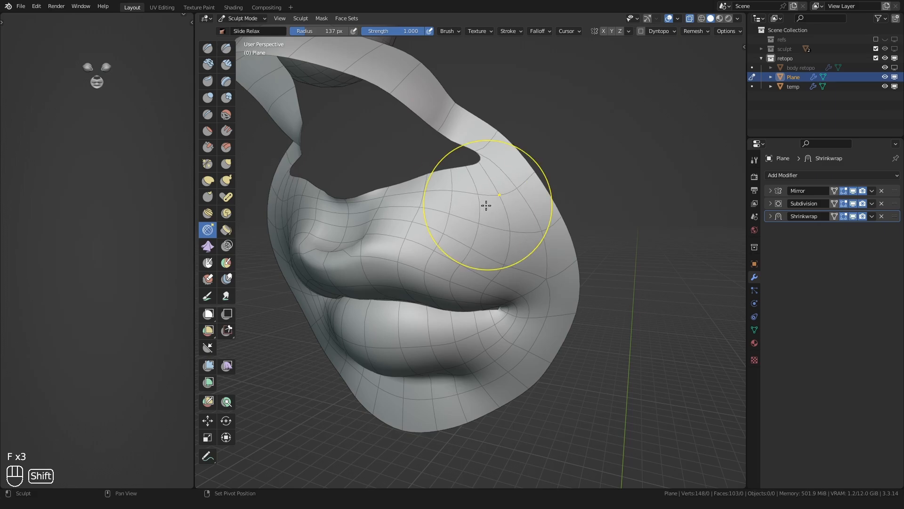
left_click_drag(486, 205, 445, 209, "shift")
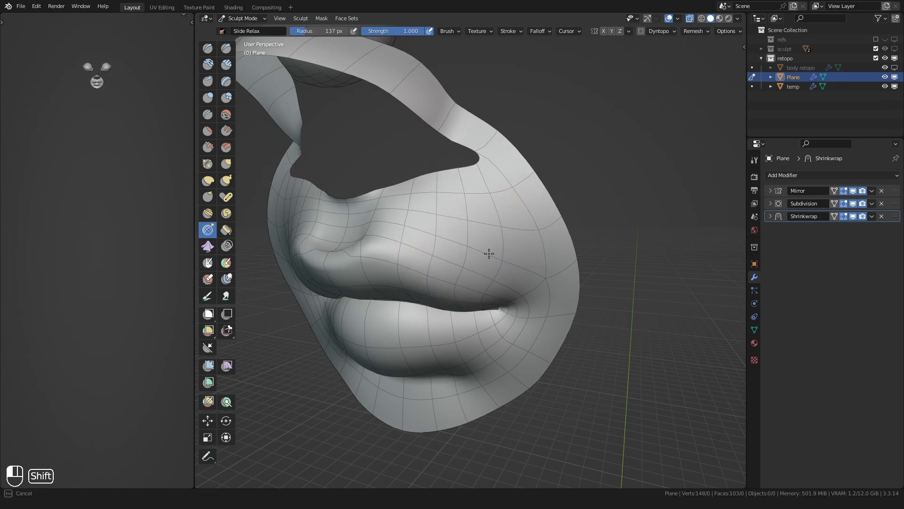
middle_click_drag(481, 178, 511, 144)
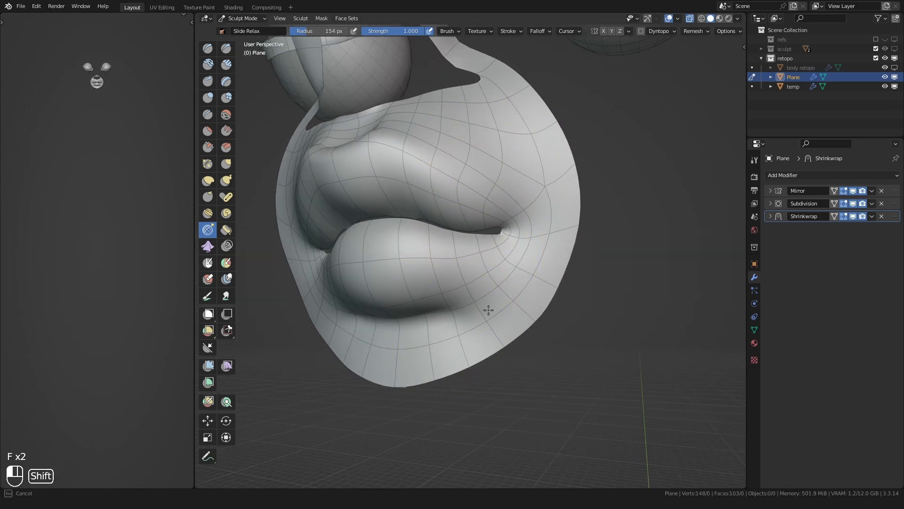
middle_click_drag(563, 188, 515, 202)
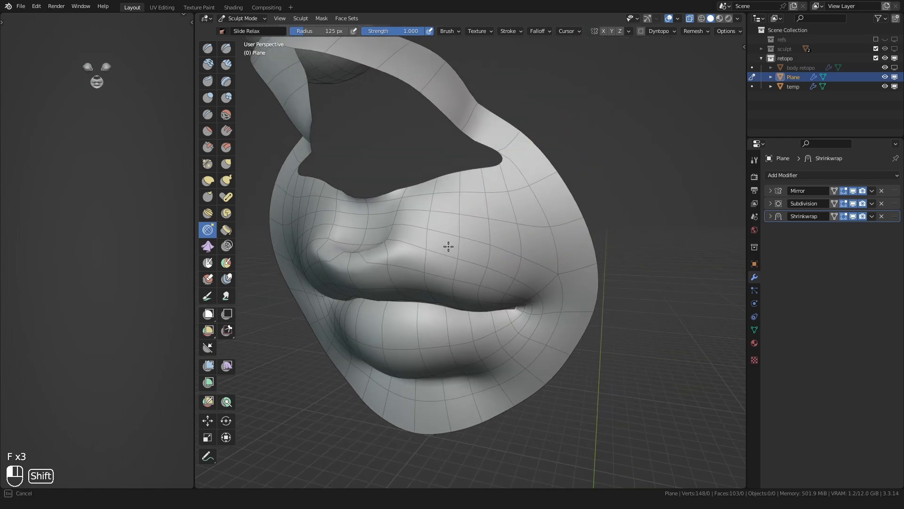
key("ctrl+z")
middle_click_drag(411, 252, 506, 196)
key("f")
scroll(471, 208, "down", 3)
Unhide the sculpt, turn off the wireframe overlay and put the face mesh into vertex editing.
key("ctrl+Tab")
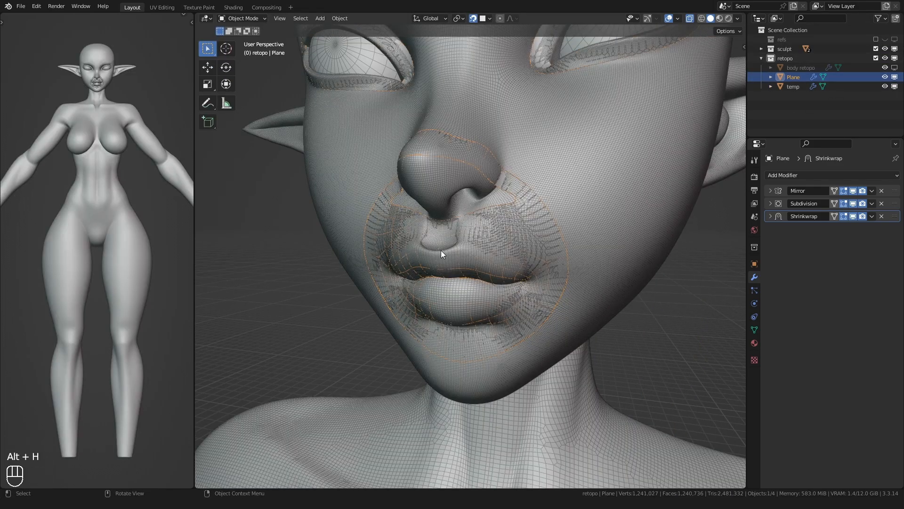
key("q")
key("Tab")
key("1")
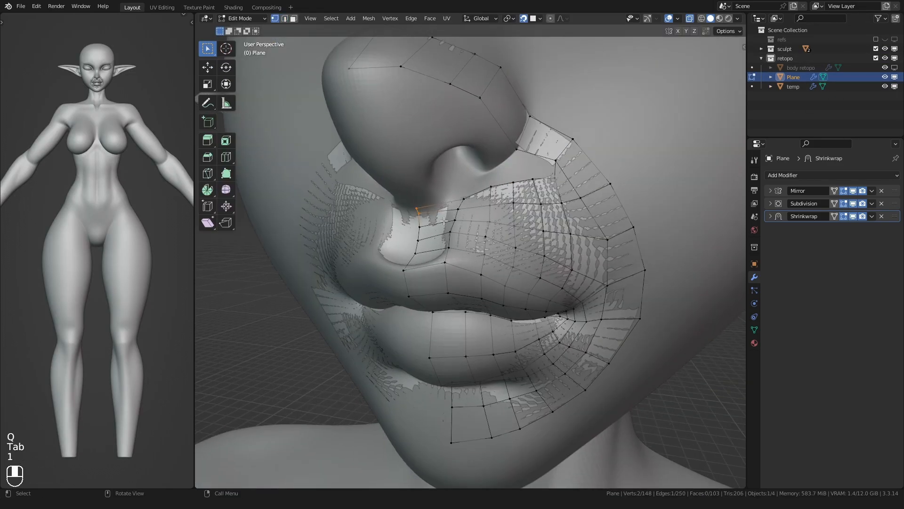
Move the centre-line vertices between the nose base and the upper lip downward to space them evenly.
key("shift+b")
left_click_drag(381, 205, 470, 266)
middle_click_drag(525, 270, 549, 269)
left_click(436, 210)
key("g")
left_click(436, 225)
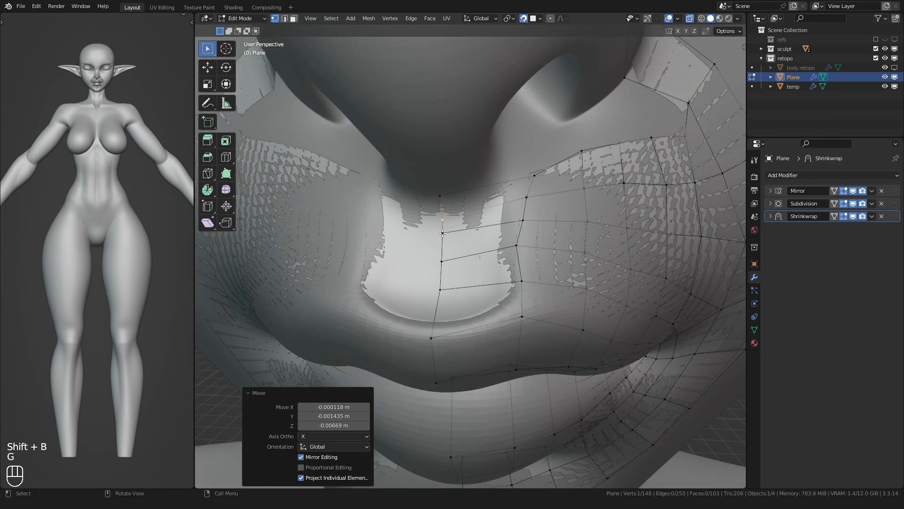
left_click(431, 243)
key("g")
left_click(429, 261)
left_click(437, 264)
key("g")
left_click(437, 273)
Reposition the second vertex column along the edge of the philtrum, pulling its upper vertices inward.
left_click(515, 248)
key("g")
left_click(514, 257)
key("g")
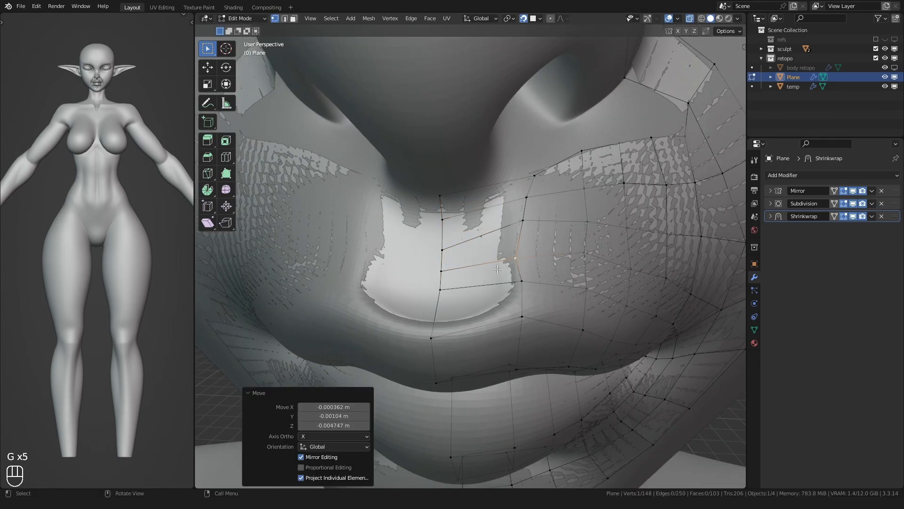
left_click(526, 195)
key("g")
left_click(508, 207)
left_click(525, 190)
key("g")
left_click(488, 206)
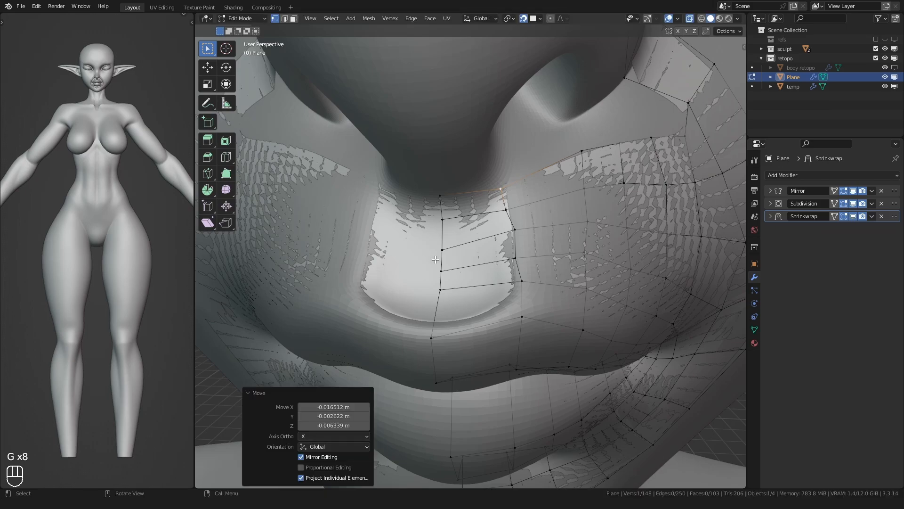
Adjust the upper-lip border vertices below the nostril and beside the cheek strip's lower corner.
scroll(436, 259, "down", 2)
middle_click_drag(445, 243, 552, 182, "shift")
left_click(512, 164)
key("g")
left_click(516, 160)
left_click(586, 171)
left_click(584, 178)
key("g")
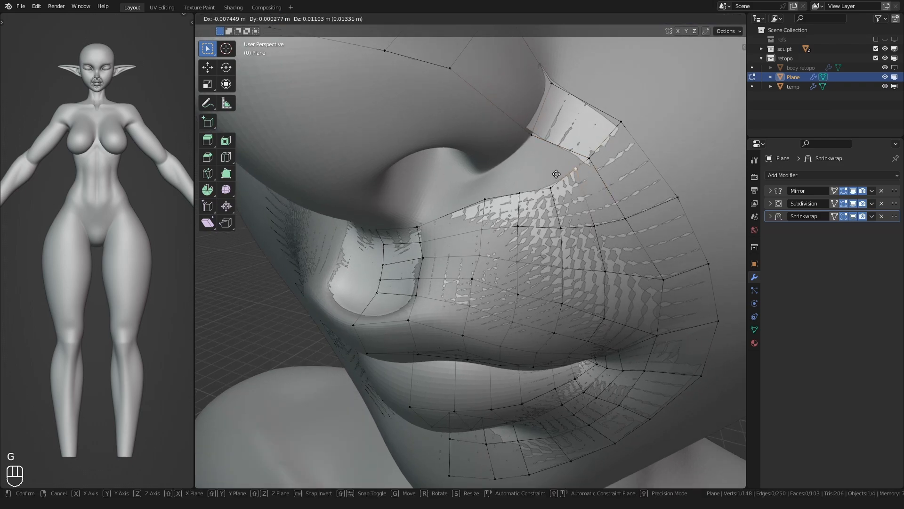
left_click(570, 166)
Even out the spacing of the border vertices running from below the nostril to the cheek strip.
left_click(548, 192)
key("g")
left_click(537, 195)
left_click(521, 194)
key("g")
left_click(518, 199)
left_click(573, 170)
key("g")
left_click(560, 177)
Extrude a vertex row from the cheek strip's inner corner along the nostril's lower rim to the centre under the nose.
left_click(530, 137)
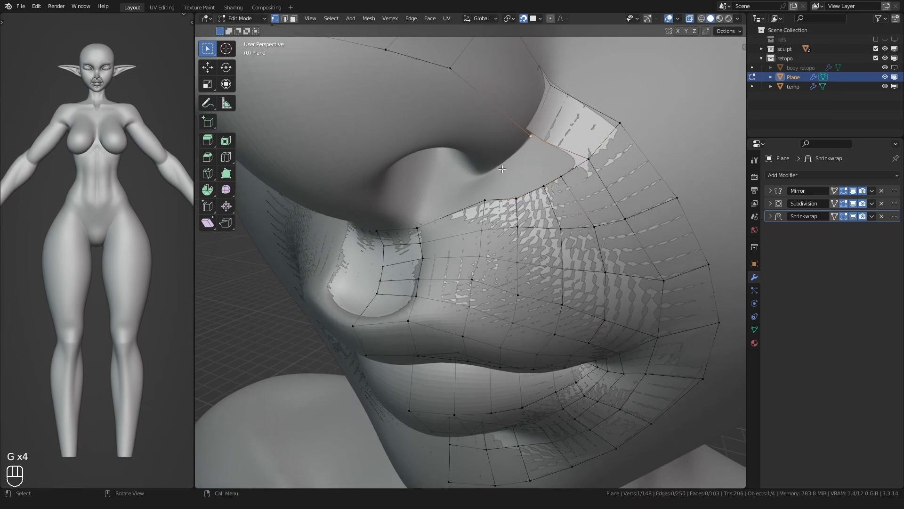
left_click(491, 181)
key("e")
left_click(466, 203)
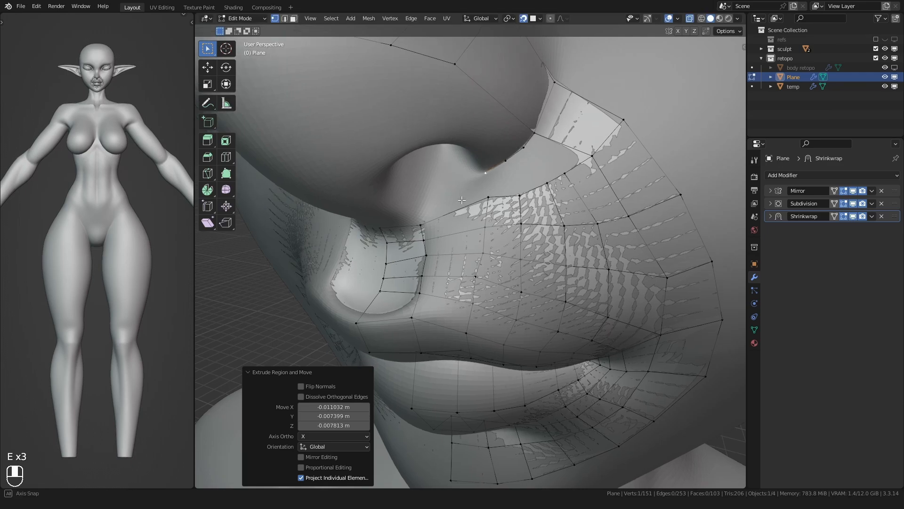
key("e")
middle_click_drag(465, 203, 372, 242)
key("e")
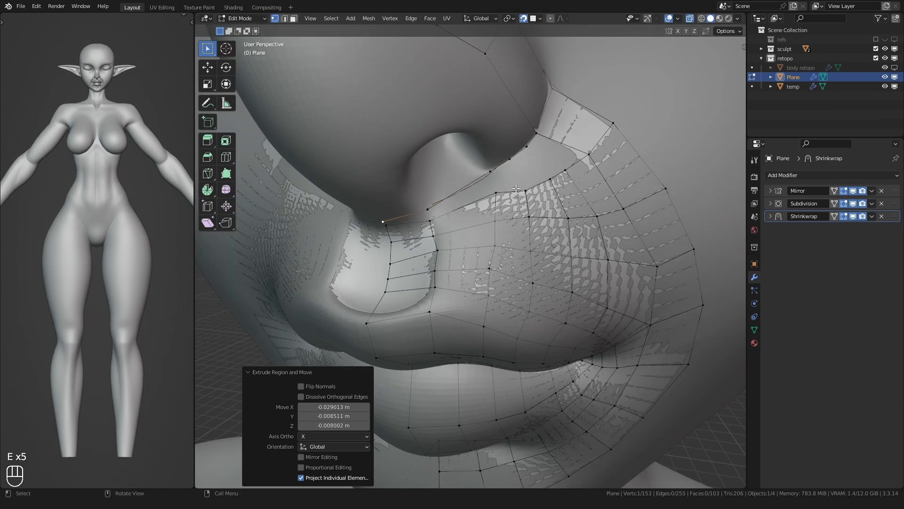
Fill faces between the new nostril rim row and the row below, and add one cut to the open rim edge.
key("2")
key("f")
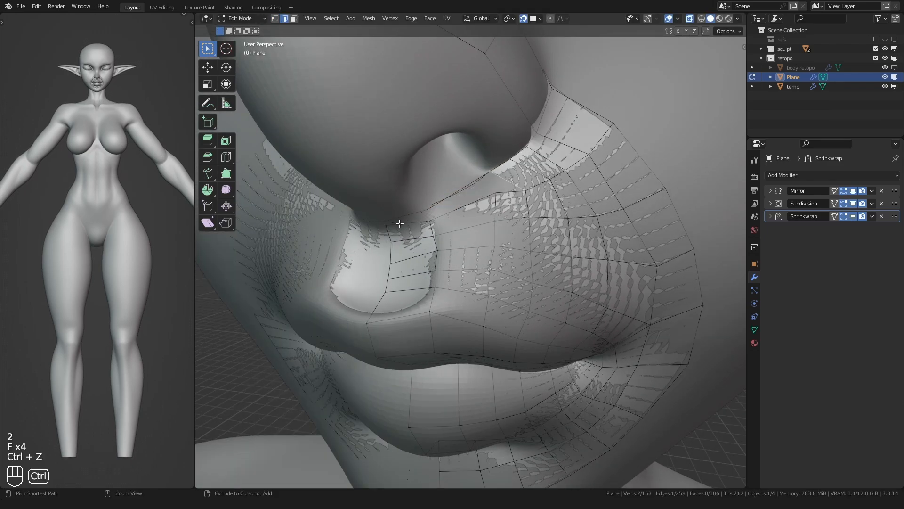
middle_click_drag(462, 197, 457, 202, "shift")
key("ctrl+r")
left_click(455, 198)
key("Escape")
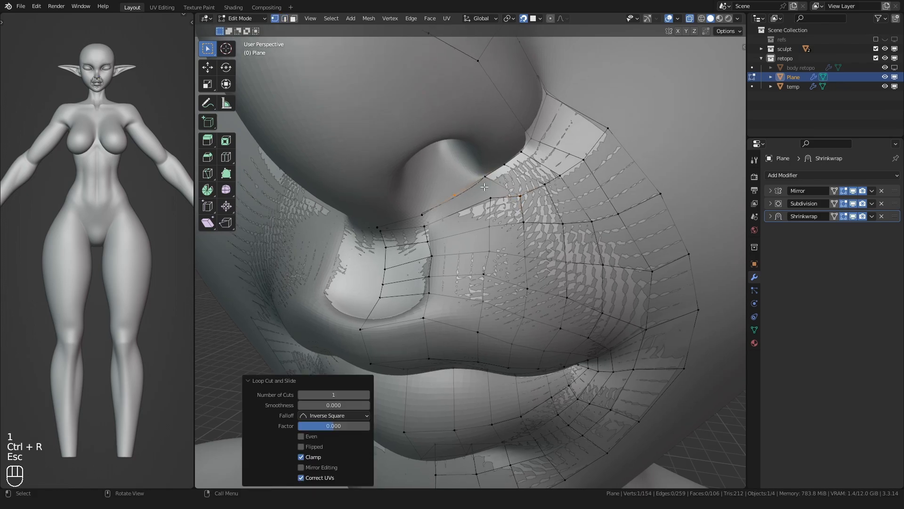
Fill the remaining gap between the nostril rim row and the upper-lip border with faces.
key("2")
left_click(498, 186)
key("f")
key("f")
Reposition the vertices of the newly filled faces below the nostril to smooth their flow.
key("1")
mouse_move(405, 232)
middle_mouse_down()
mouse_move(414, 250)
mouse_move(419, 224)
middle_mouse_up()
key("g")
key("g")
key("g")
left_click(488, 215)
key("g")
left_click(546, 191)
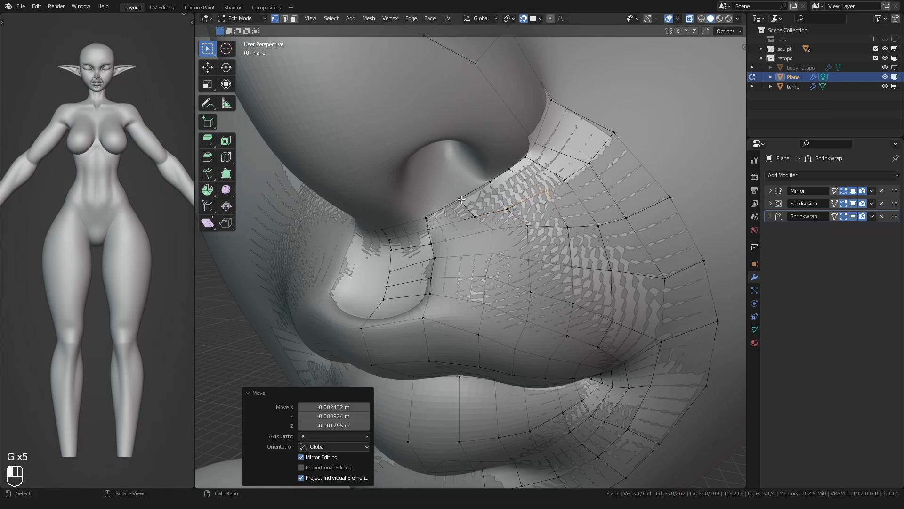
left_click(461, 200)
key("g")
left_click(464, 198)
middle_click_drag(464, 199, 483, 210, "shift")
middle_click_drag(483, 210, 497, 224, "shift")
Shift two nostril rim vertices and one vertex beneath them inward toward the base of the nose.
left_click(496, 188)
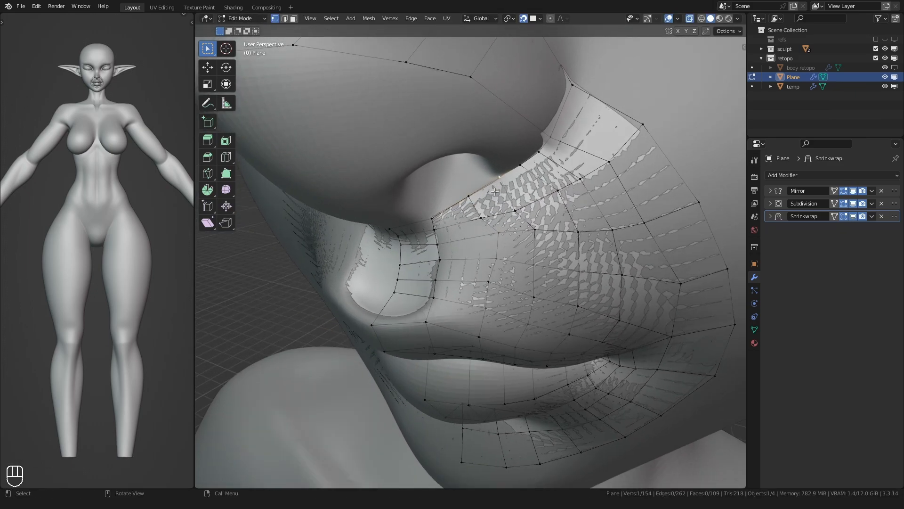
key("g")
left_click(479, 208)
left_click(468, 200)
key("g")
left_click(454, 208)
left_click(479, 217)
key("g")
left_click(465, 223)
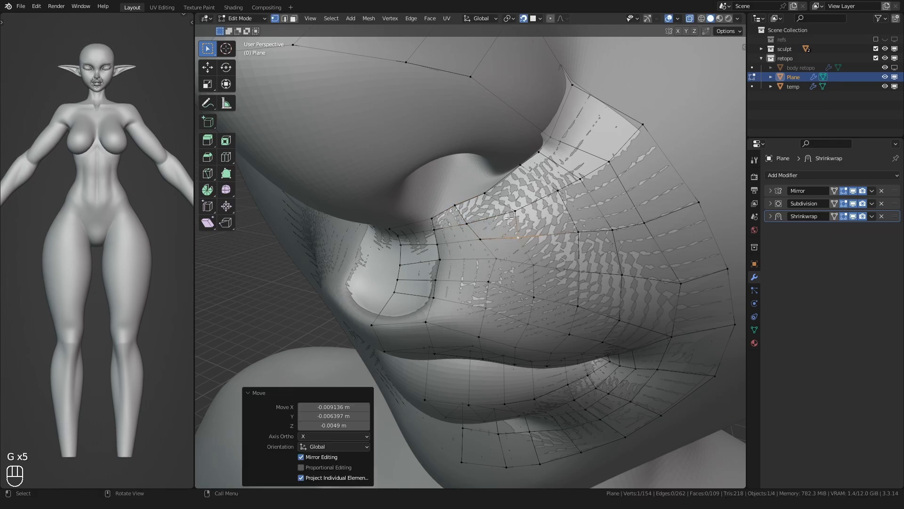
Move the remaining nostril rim vertices and the second-row vertices below them inward to even the spacing.
left_click(514, 212)
key("g")
left_click(499, 222)
left_click(484, 193)
key("g")
left_click(471, 201)
left_click(520, 166)
key("g")
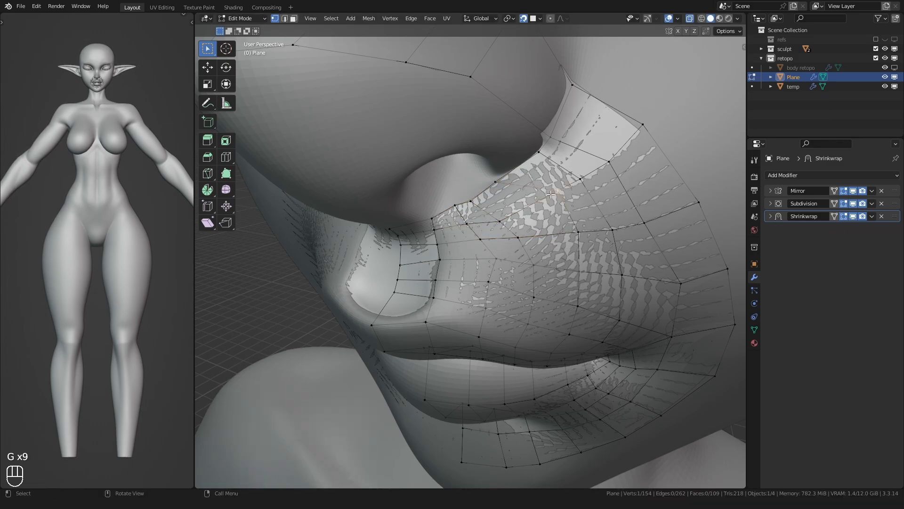
key("g")
left_click(507, 209)
Fit the outer rim vertices to the nostril's outer corner and adjust the neighbouring cheek vertex.
middle_click_drag(508, 210, 504, 228)
left_click(532, 177)
key("g")
left_click(502, 212)
left_click(505, 192)
key("g")
left_click(497, 201)
left_click(590, 190)
key("g")
left_click(557, 203)
Extrude three vertices from the nostril's outer corner over the top of the nostril to the nose's centre line.
key("1")
left_click(514, 234)
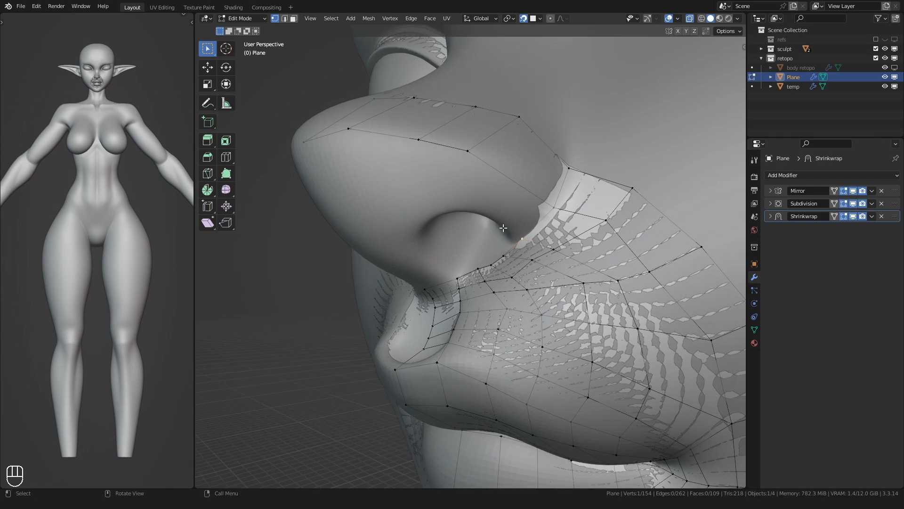
left_click(456, 194)
middle_click_drag(456, 193, 473, 191, "shift")
key("e")
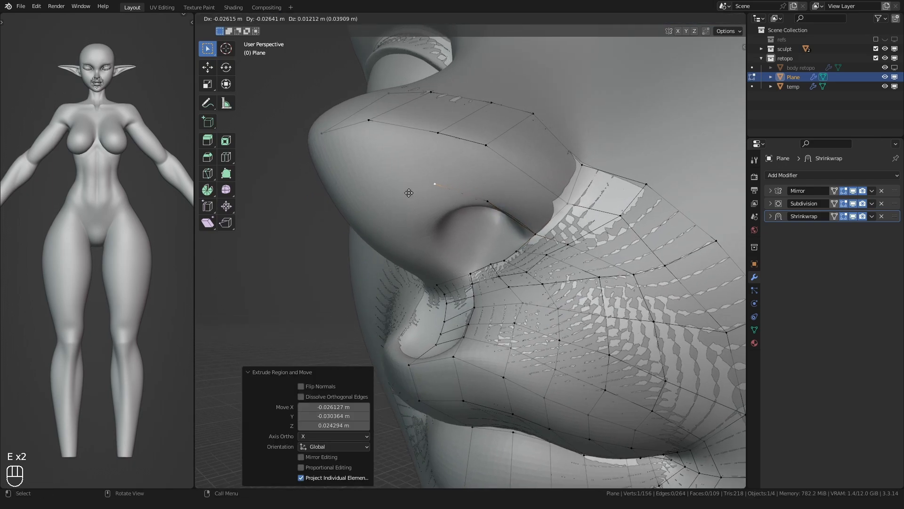
left_click(408, 193)
middle_click_drag(409, 212, 455, 195, "shift")
left_click(359, 206)
Fill two faces on the nose wing above the nostril and add one cut to the row's open inner edge.
middle_click_drag(359, 205, 348, 210)
key("2")
left_click(563, 204)
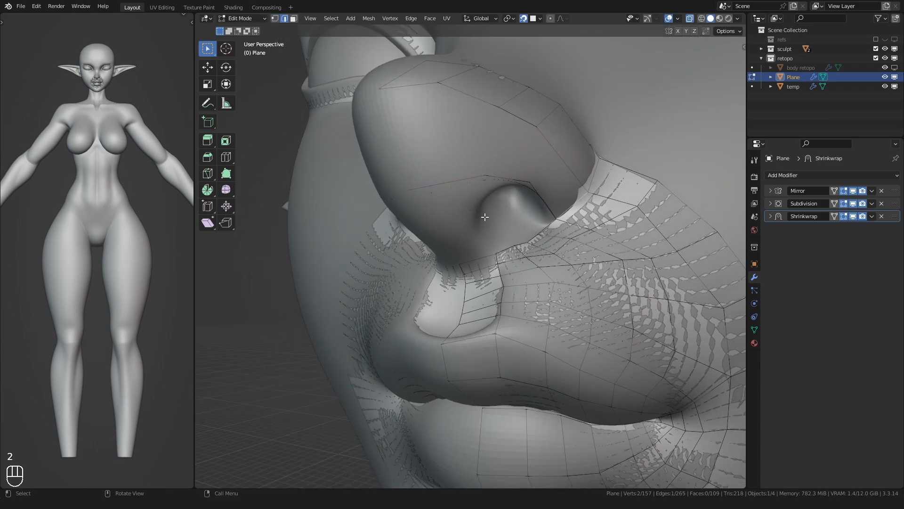
key("f")
key("f")
middle_click_drag(486, 217, 456, 189)
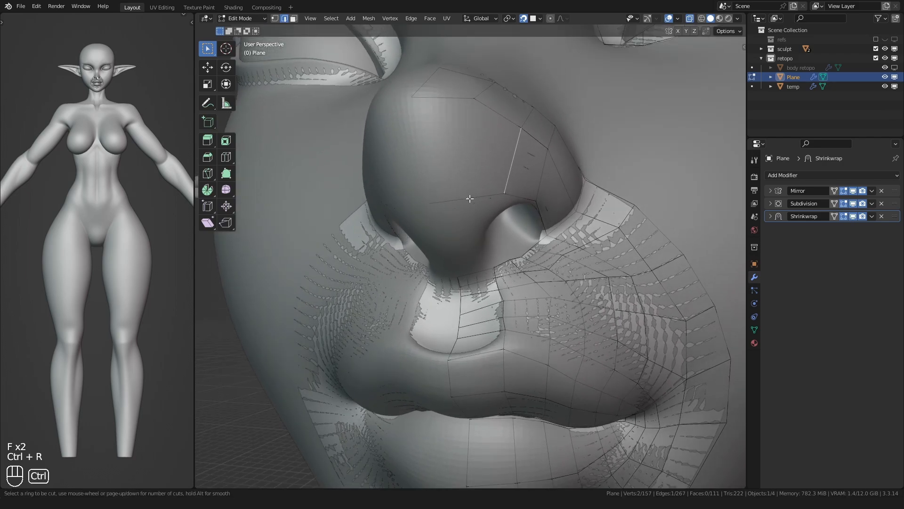
left_click(463, 204)
Reposition the vertices of the row running above the nostril toward the nose's centre.
key("1")
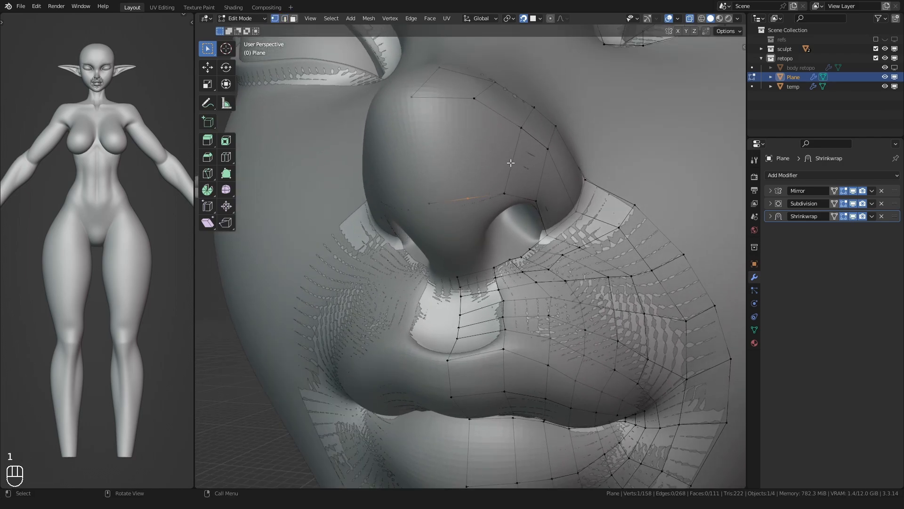
key("g")
left_click(416, 198)
left_click(460, 204)
key("g")
left_click(460, 198)
left_click(494, 205)
key("g")
left_click(492, 201)
Refine the vertex positions on the underside of the nose tip, following the sculpt from a lower angle.
middle_click_drag(484, 201, 430, 215)
left_click(453, 177)
key("g")
left_click(445, 215)
left_click(407, 174)
key("g")
left_click(411, 185)
left_click(447, 194)
key("g")
left_click(454, 186)
Extrude the edge at the base of the columella upward in three segments between the nostrils toward the nose tip.
middle_click_drag(431, 215, 445, 226, "shift")
scroll(435, 224, "up", 1)
mouse_move(446, 226)
middle_mouse_down()
mouse_move(452, 232)
mouse_move(452, 219)
mouse_move(443, 219)
middle_mouse_up()
scroll(453, 229, "up", 1)
key("2")
left_click(456, 218)
key("e")
key("e")
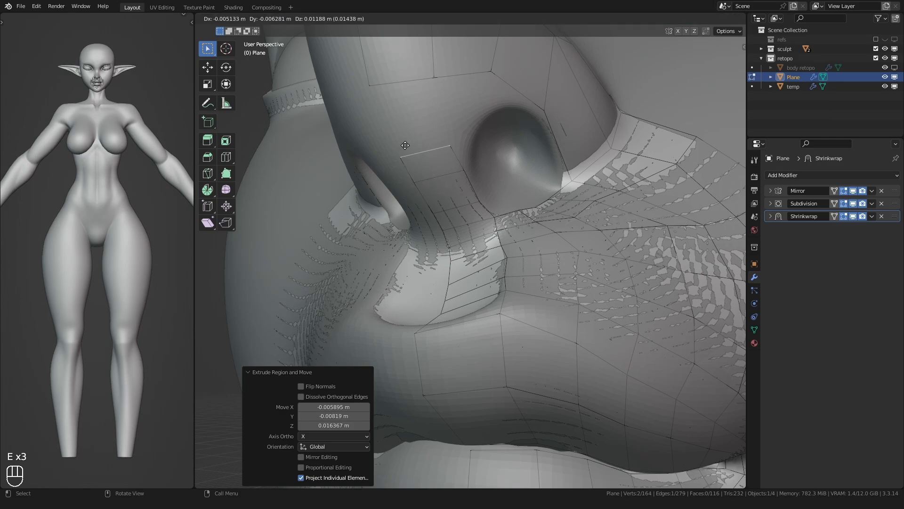
left_click(412, 141)
Reposition the vertices of the columella strip so they follow the sculpt beside the nostril.
middle_click_drag(411, 141, 431, 198)
key("1")
scroll(443, 186, "up", 1)
left_click(459, 195)
key("g")
left_click(447, 191)
key("2")
key("1")
left_click(437, 174)
key("g")
left_click(432, 180)
Extrude an edge along the nostril's inner rim, merge its end into the row above the nostril and adjust the nearby vertices.
key("2")
left_click(438, 190)
left_click(452, 147)
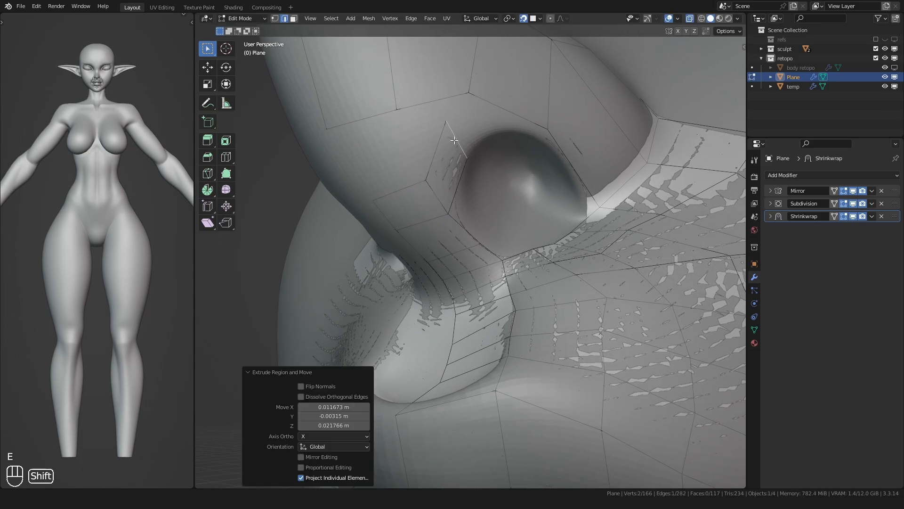
middle_click_drag(452, 147, 452, 160, "shift")
key("1")
key("m")
left_click(434, 129)
middle_click_drag(461, 159, 529, 199)
key("g")
left_click(516, 156)
key("g")
left_click(519, 161)
Extrude two vertices from the inner rim around the nostril's upper opening toward its outer corner.
key("1")
left_click(447, 171)
key("e")
left_click(516, 165)
middle_click_drag(517, 166, 528, 214)
key("e")
right_click(545, 254)
Fill the faces between the nostril's upper rim and the row above it, out to the outer corner.
key("2")
left_click(451, 160)
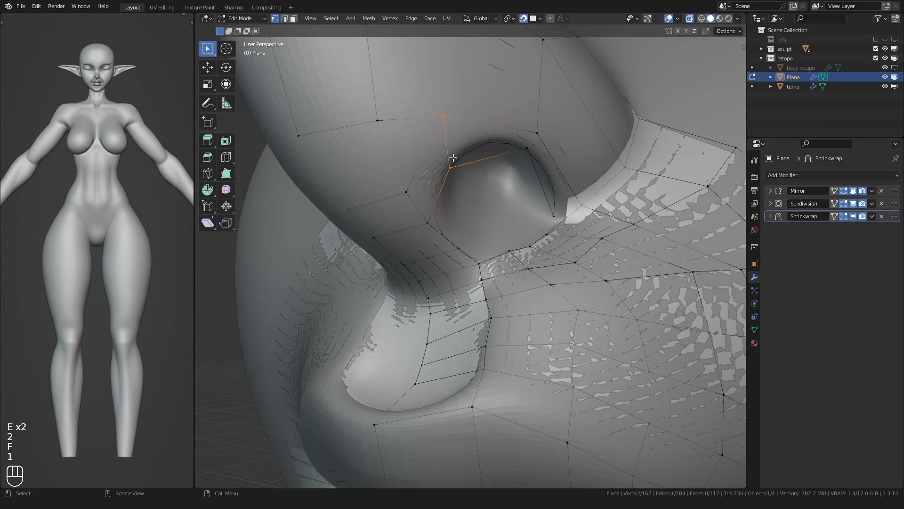
left_click(551, 215)
middle_click_drag(551, 215, 534, 232)
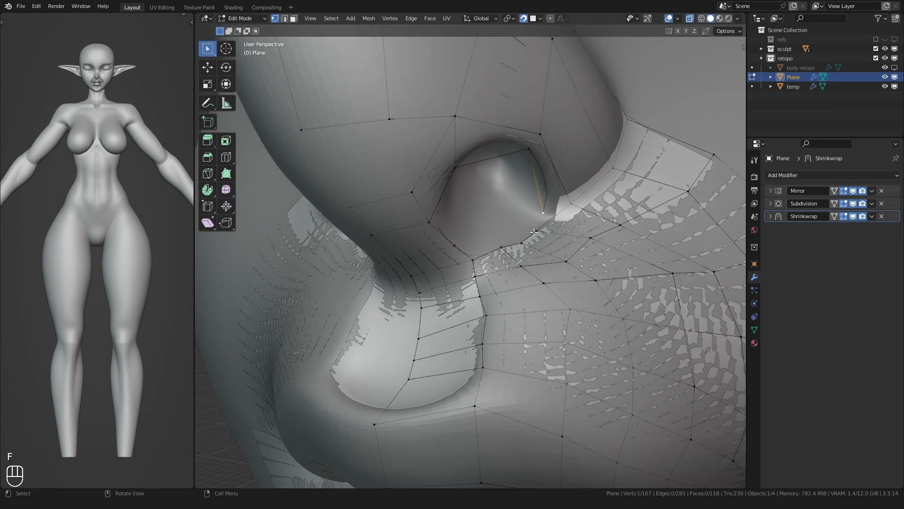
key("g")
left_click(532, 153)
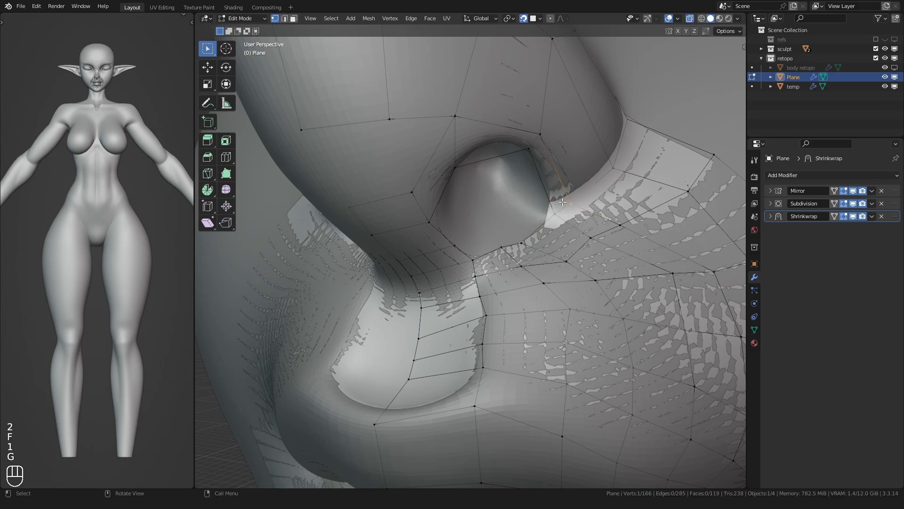
Reposition the vertices on the nostril's upper rim and in the row directly above it.
middle_click_drag(530, 225, 471, 155)
key("g")
left_click(448, 131)
left_click(448, 171)
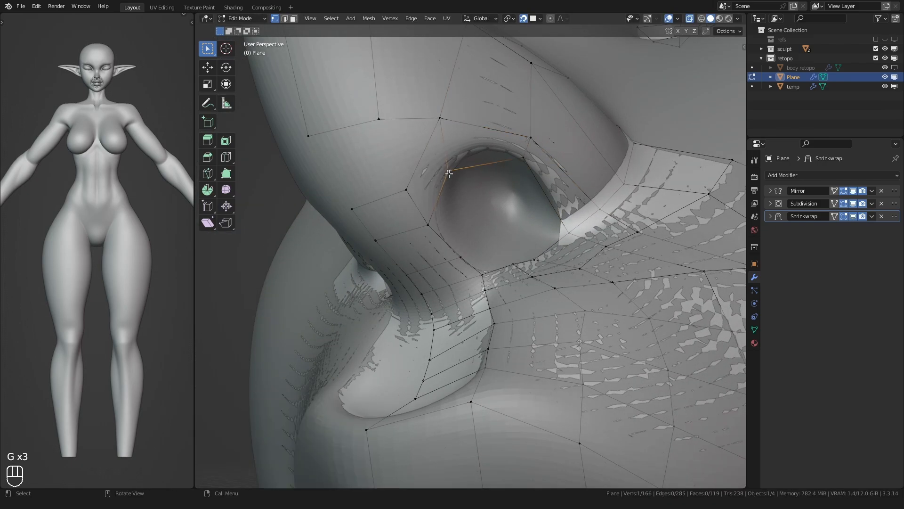
key("g")
left_click(455, 158)
left_click(440, 119)
key("g")
left_click(440, 119)
Adjust the vertices at the columella strip's upper end beneath the nose tip.
middle_click_drag(438, 122, 411, 205)
key("1")
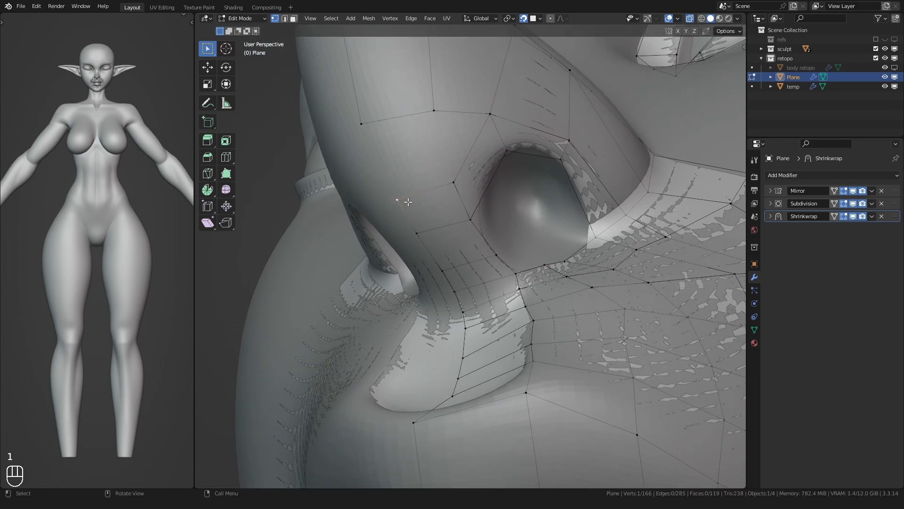
key("g")
left_click(404, 196)
left_click(451, 182)
key("g")
left_click(448, 177)
Fill a face joining the columella strip to the row beneath the nose tip and reposition its corner vertices.
left_click(396, 131)
middle_click_drag(396, 131, 420, 202)
key("g")
left_click(413, 189)
key("f")
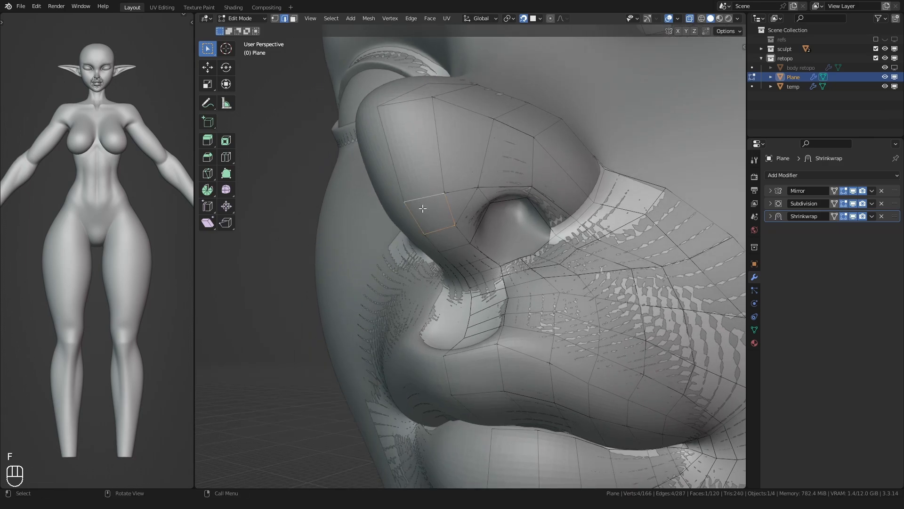
scroll(454, 203, "up", 3)
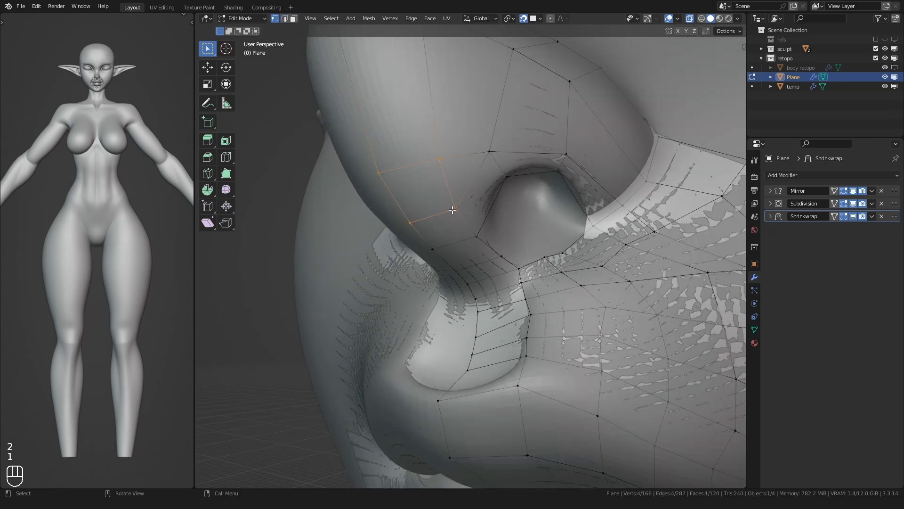
key("g")
left_click(466, 207)
Fill the remaining gap beside the nostril's inner rim with a face and adjust the surrounding vertices.
middle_click_drag(467, 207, 438, 231)
double_click(482, 177)
key("2")
left_click(459, 191)
key("f")
key("1")
left_click(483, 204)
key("g")
key("g")
Dissolve the surplus edges crossing the columella and reposition the nostril's inner rim vertex.
left_click(465, 231, "alt")
scroll(439, 228, "up", 2)
key("2")
key("ctrl+x")
key("1")
left_click(445, 222)
key("g")
left_click(438, 241)
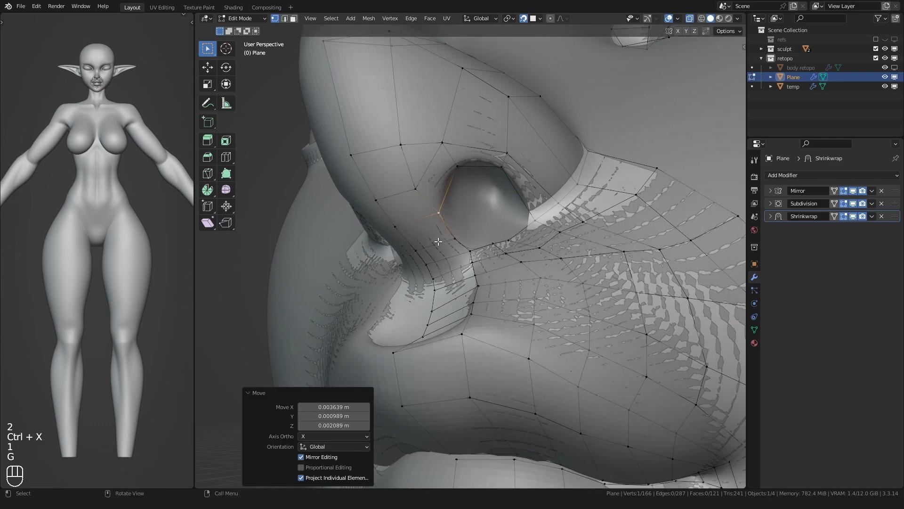
key("g")
left_click(437, 240)
Add a loop cut across the columella strip and dissolve an unneeded edge there.
key("ctrl+r")
left_click(436, 235)
key("2")
key("ctrl+x")
key("1")
mouse_move(436, 235)
middle_mouse_down()
mouse_move(429, 226)
mouse_move(464, 238)
mouse_move(437, 229)
middle_mouse_up()
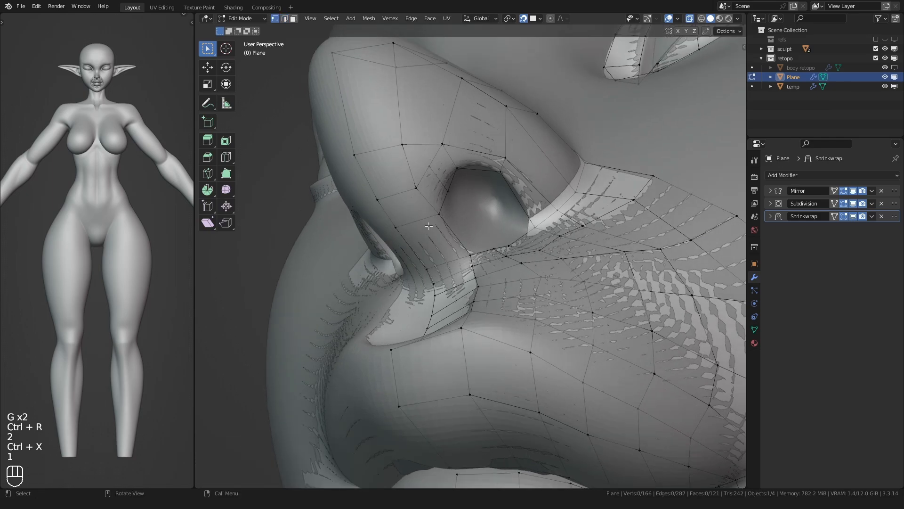
Even out the vertex spacing on the columella and along the nostril's inner rim.
left_click(434, 218)
key("g")
key("g")
key("g")
left_click(414, 229)
key("g")
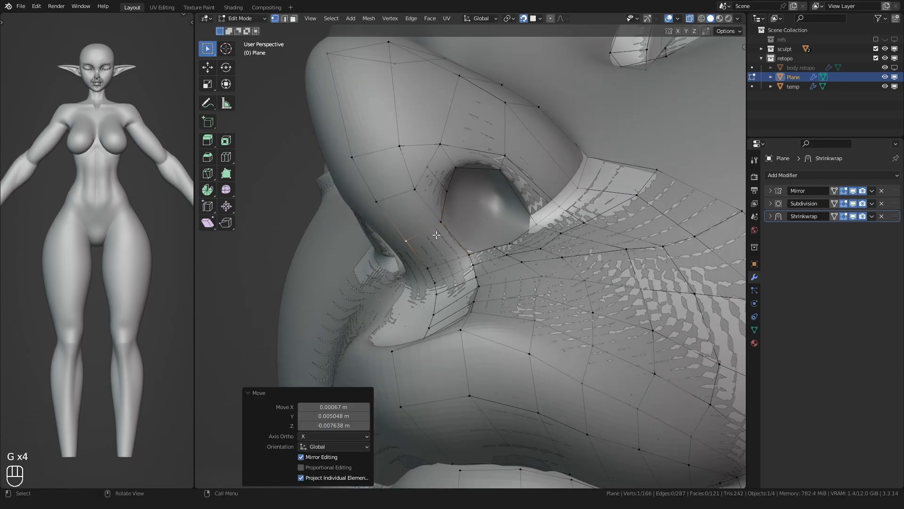
left_click(438, 227)
key("g")
left_click(449, 190)
key("g")
left_click(447, 188)
Extrude the nostril's complete rim loop inward, scale it down and move it into the nostril.
middle_click_drag(447, 189, 434, 184)
left_click(430, 213, "alt")
middle_click_drag(433, 231, 413, 242, "shift")
scroll(425, 259, "up", 2)
key("e")
left_click(418, 240)
key("s")
left_click(423, 239)
key("g")
left_click(414, 237)
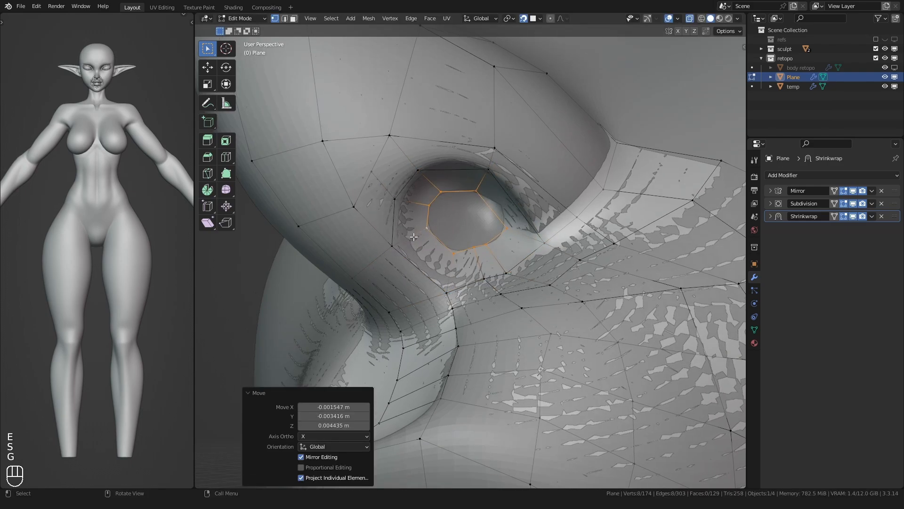
Reshape the nostril's inner loop into a best-fit circle, move it deeper into the nostril and scale it to 0.968.
right_click(414, 237)
mouse_move(415, 188)
left_click(475, 204)
middle_click_drag(475, 204, 420, 227)
key("g")
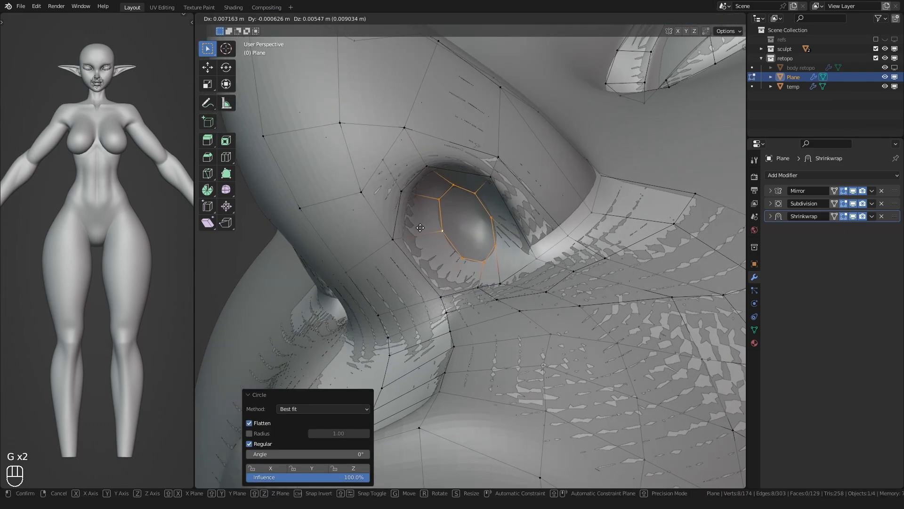
left_click(420, 227)
scroll(420, 227, "up", 1)
key("s")
left_click(422, 213)
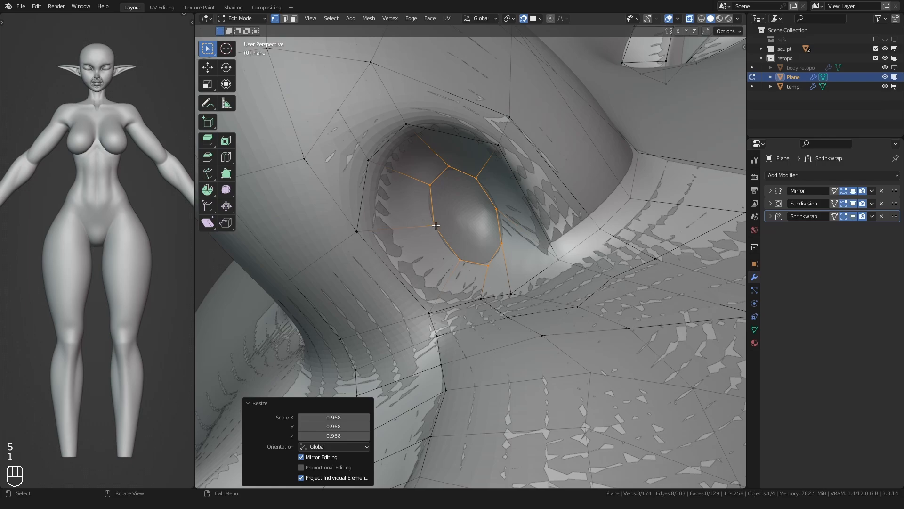
Fill the opening at the bottom of the nostril cavity with faces.
left_click(435, 225)
left_click(445, 238)
key("2")
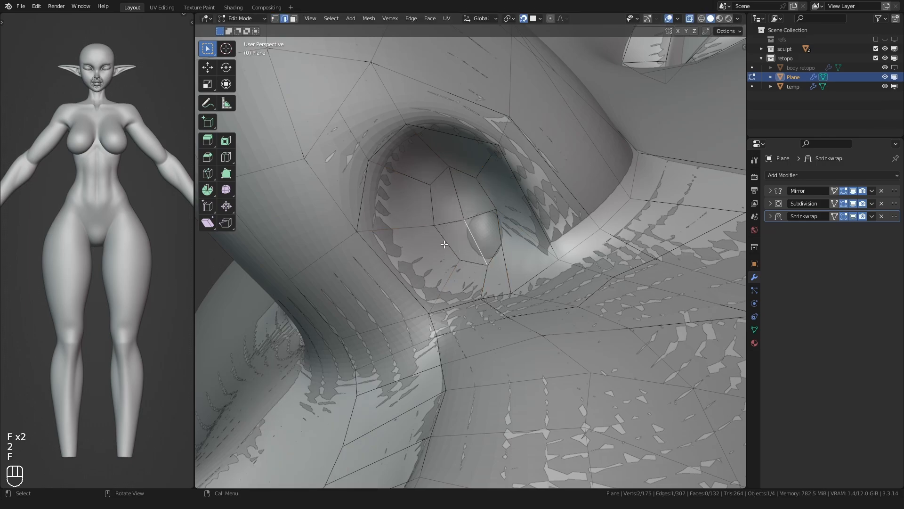
Add a loop cut around the nostril's inner wall and select its lowest vertex for repositioning.
left_click(414, 180)
left_click(414, 179)
key("1")
left_click(444, 285)
key("g")
left_click(438, 283)
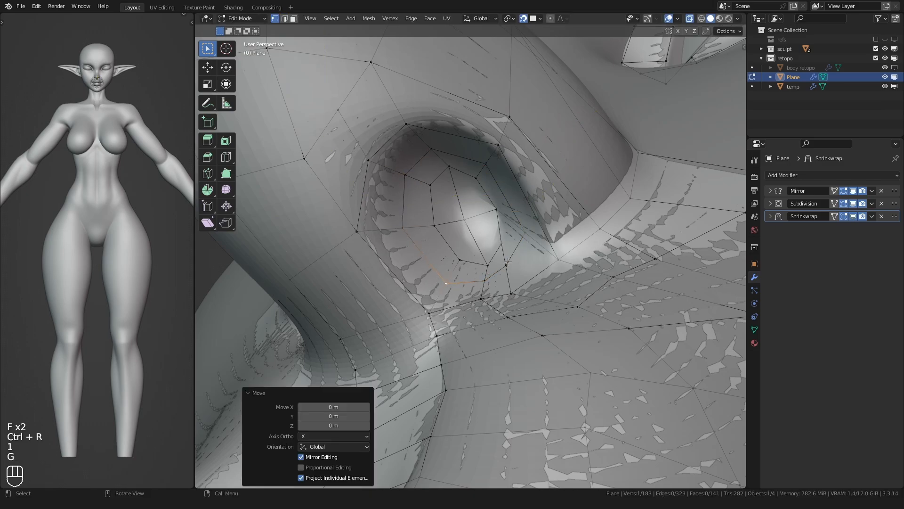
Reposition the vertices of the nostril's new inner loop along the cavity wall to even out their spacing.
left_click(508, 263)
key("g")
left_click(502, 247)
key("g")
left_click(503, 244)
left_click(483, 174)
key("g")
left_click(484, 174)
left_click(442, 165)
key("g")
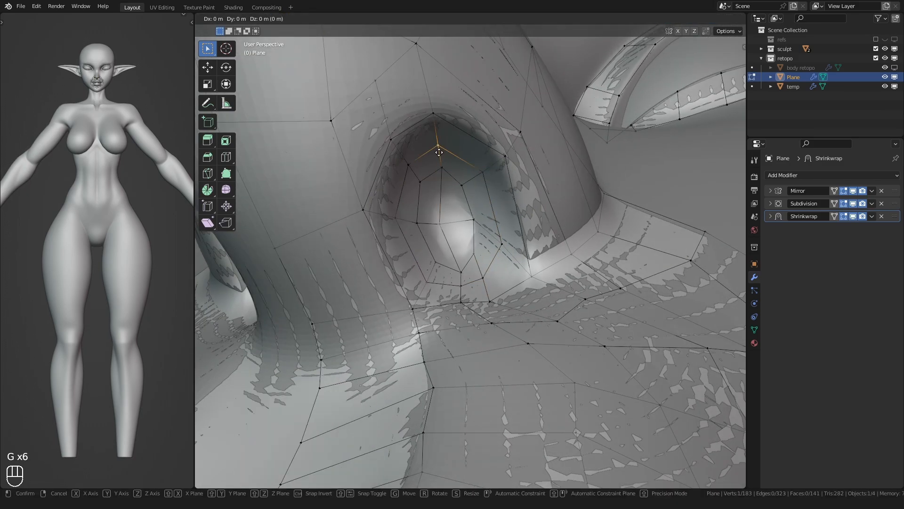
left_click(397, 216)
key("g")
left_click(398, 217)
Move individual vertices around the nostril and the side of the nose to follow the sculpted form.
scroll(400, 218, "down", 10)
middle_click_drag(402, 221, 456, 226)
key("1")
left_click(472, 238)
key("g")
left_click(477, 230)
scroll(473, 231, "up", 3)
left_click(465, 239)
key("g")
left_click(439, 220)
key("g")
left_click(437, 220)
left_click(411, 224)
key("g")
left_click(411, 220)
Extrude a new row of vertices across the lower nose bridge and fill it with faces.
key("e")
left_click(466, 207)
key("e")
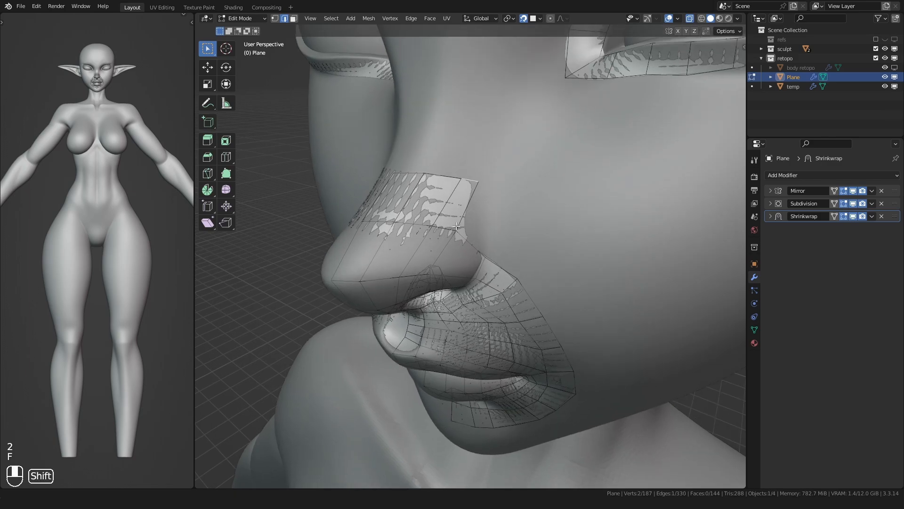
left_click(480, 183)
Fill a face between the nose side and the mouth loops, merge its upper corner into the bridge row and reposition that vertex.
middle_click_drag(480, 183, 472, 227)
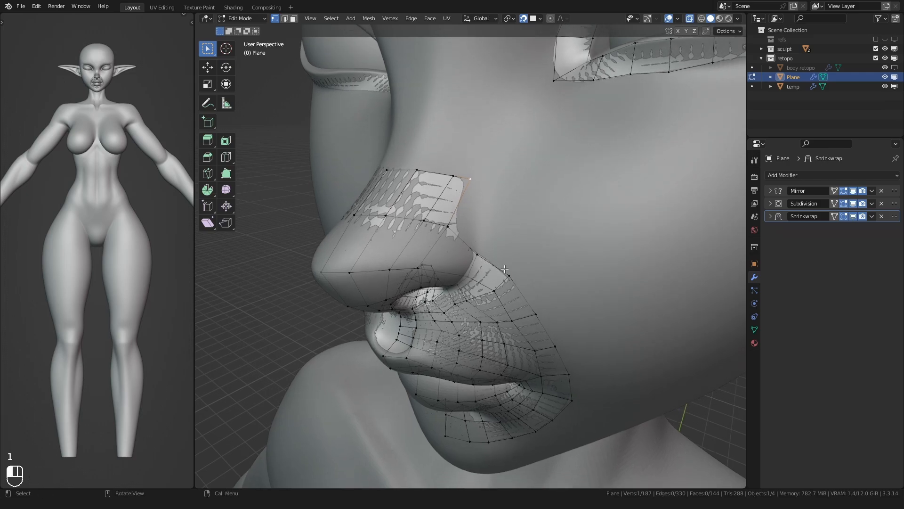
left_click(480, 200)
key("f")
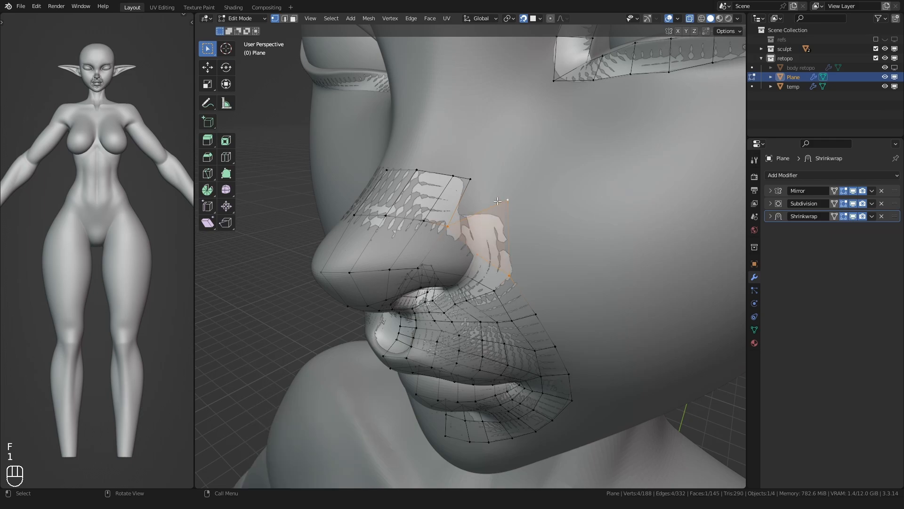
key("m")
left_click(471, 182)
key("g")
key("g")
key("g")
left_click(453, 174)
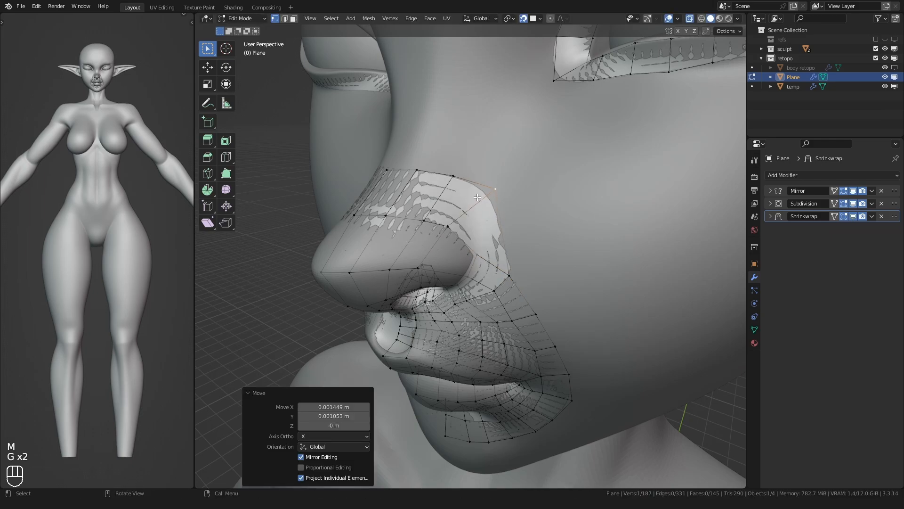
Extrude a vertex onto the cheek beside the nose wing, position it and fill a face back to the existing mesh.
key("1")
middle_click_drag(426, 181, 480, 212)
key("e")
left_click(491, 209)
key("g")
left_click(466, 205)
key("2")
key("f")
key("1")
Extrude a chain of vertices from the cheek beside the nose around the mouth to the chin's centre line.
key("e")
left_click(509, 214)
key("e")
middle_click_drag(517, 281, 491, 248)
key("e")
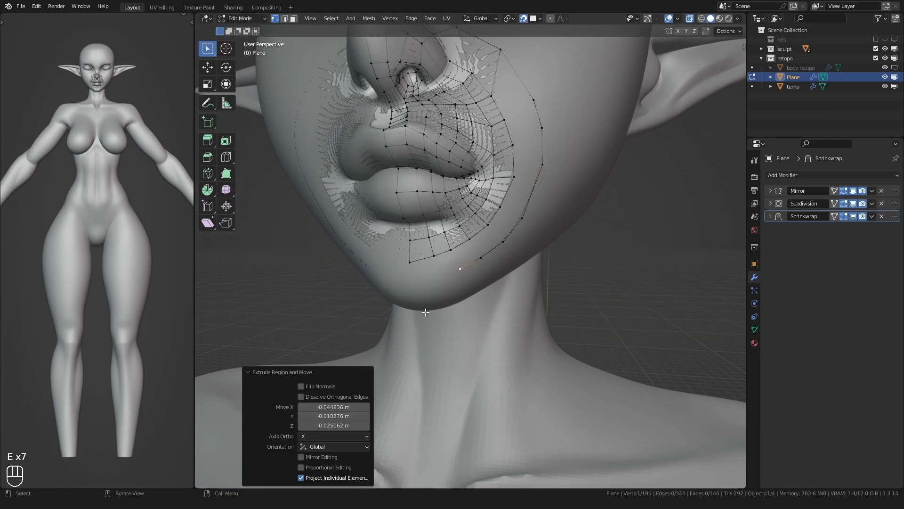
left_click(348, 337)
middle_click_drag(348, 337, 478, 149)
Fill the gap between the new vertex chain and the outer mouth loop with faces.
key("2")
left_click(478, 150)
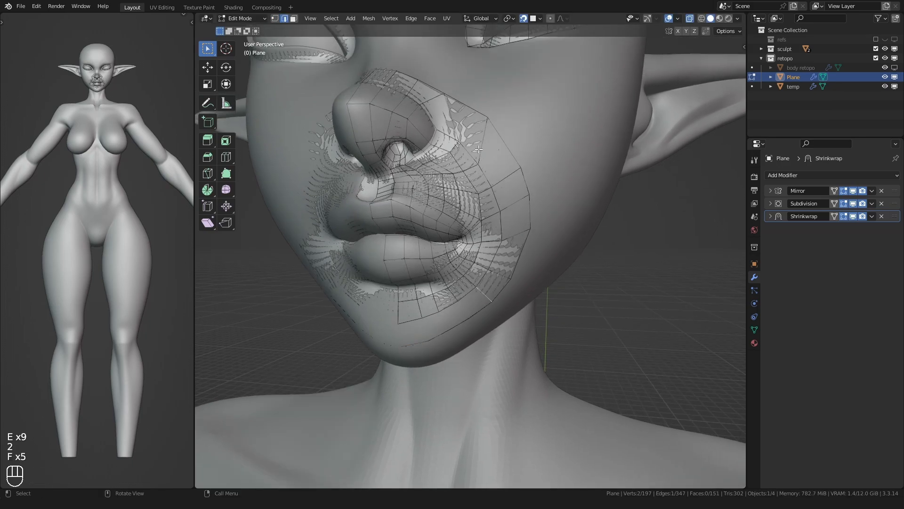
middle_click_drag(447, 288, 459, 234)
key("1")
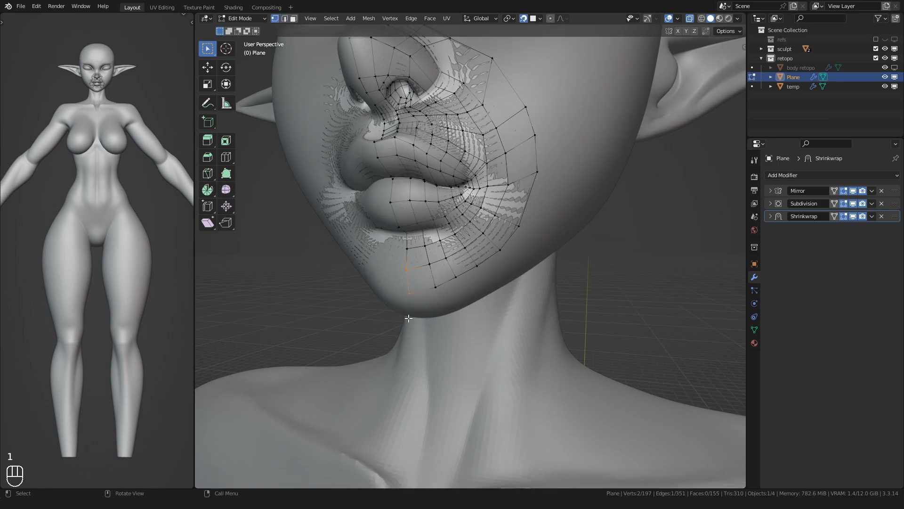
Extrude two vertices down the chin, starting at the centre line, and fill the face between them.
left_click(410, 307)
middle_click_drag(410, 308, 396, 308)
key("e")
left_click(389, 336)
left_click(438, 309)
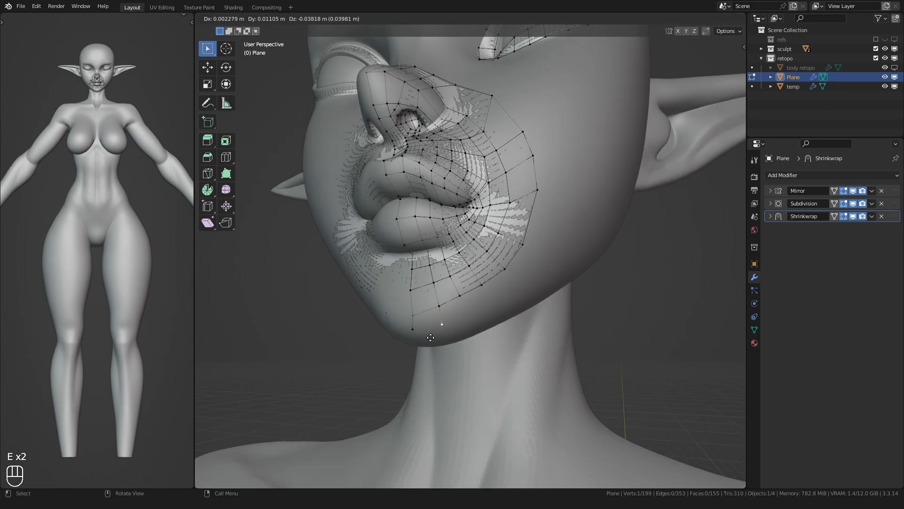
left_click(430, 337)
key("f")
left_click(435, 329)
Extrude a second outer chain of vertices from the chin along the jaw and up the cheek.
key("e")
left_click(469, 309)
key("e")
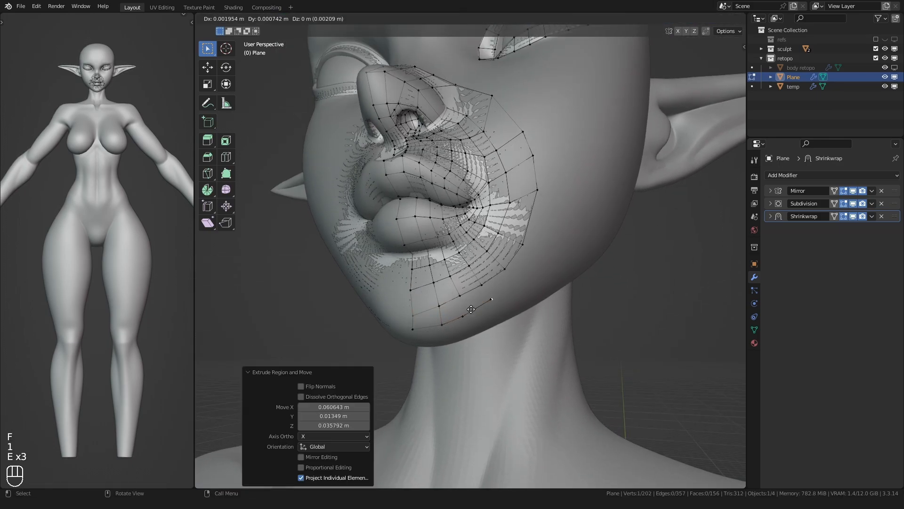
key("e")
left_click(540, 210)
middle_click_drag(540, 211, 540, 273, "shift")
key("e")
left_click(530, 225)
middle_click_drag(530, 225, 525, 250)
key("g")
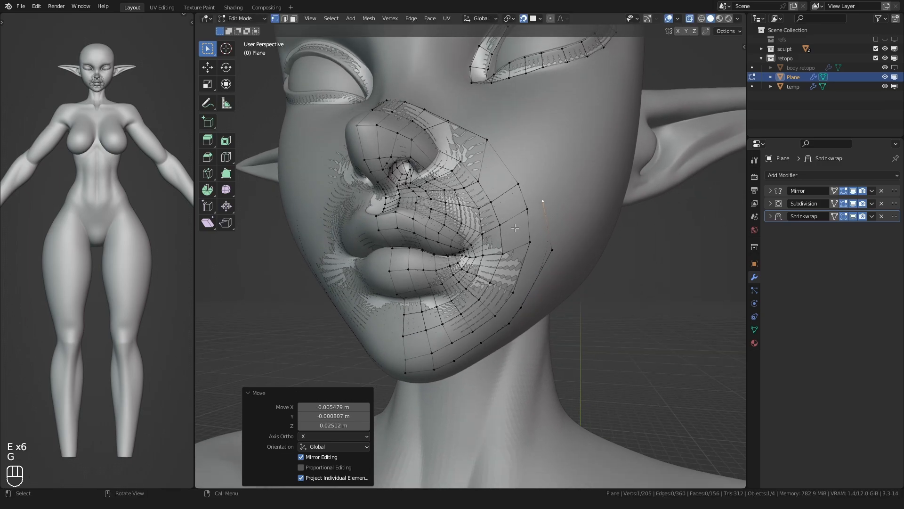
Continue the outer vertex chain up the cheek and across to the nose bridge's centre line.
middle_click_drag(511, 289, 514, 300, "shift")
key("e")
left_click(489, 253)
middle_click_drag(478, 240, 466, 257)
middle_click_drag(466, 258, 468, 306, "shift")
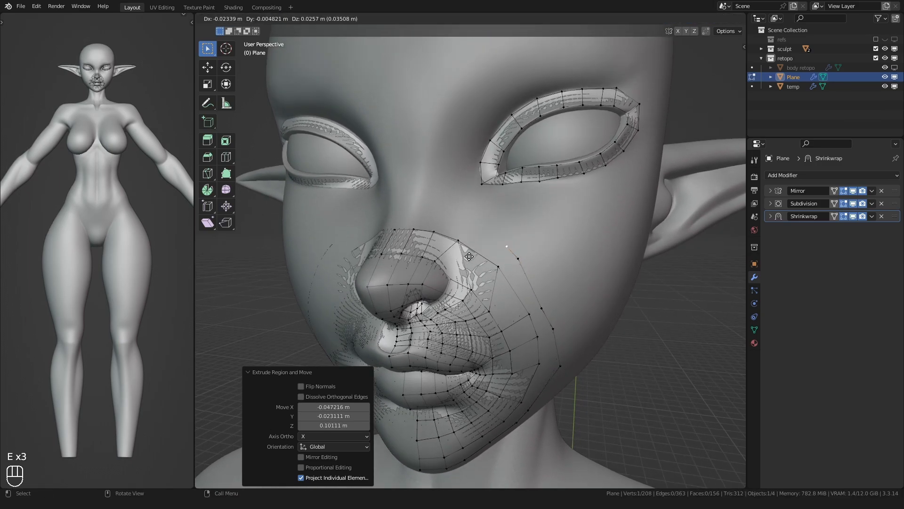
left_click(355, 210)
Fill the strip between the outer vertex chain and the mouth and nose loops with faces.
scroll(362, 226, "down", 1)
middle_click_drag(395, 325, 402, 259, "shift")
key("2")
middle_click_drag(438, 340, 434, 318)
left_click(464, 376)
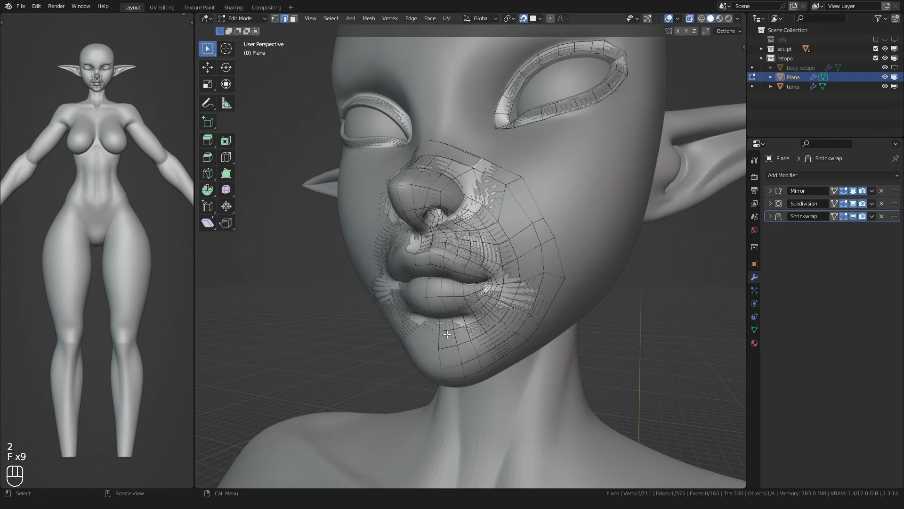
middle_click_drag(410, 231, 408, 256, "shift")
key("f")
middle_click_drag(408, 256, 447, 287)
middle_click_drag(446, 286, 406, 290)
Reposition the vertices on the upper cheek and beside the nose bridge to smooth the outer loop.
middle_click_drag(506, 278, 490, 254)
key("g")
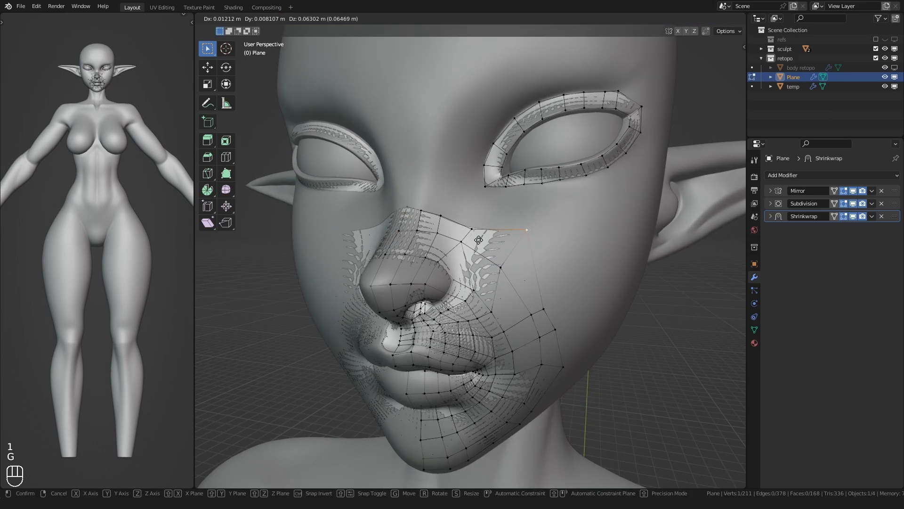
left_click(480, 246)
middle_click_drag(427, 245, 463, 275, "shift")
left_click(477, 241)
key("g")
left_click(483, 237)
left_click(458, 257)
key("g")
left_click(456, 262)
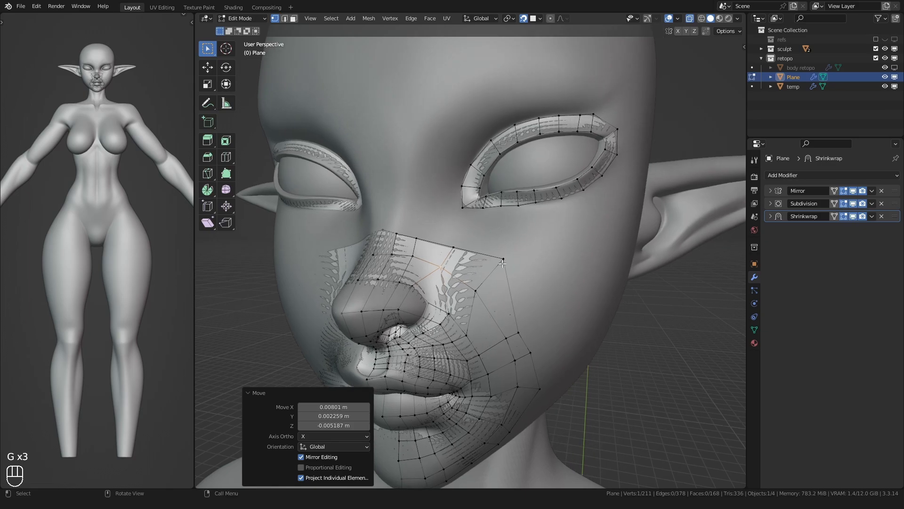
Fill two faces between the upper cheek edge and the eye loop's inner corner.
middle_click_drag(523, 251, 508, 268)
middle_click_drag(508, 267, 491, 278, "shift")
mouse_move(471, 239)
middle_mouse_down()
mouse_move(462, 245)
mouse_move(451, 235)
mouse_move(477, 228)
middle_mouse_up()
scroll(450, 235, "up", 1)
key("2")
key("f")
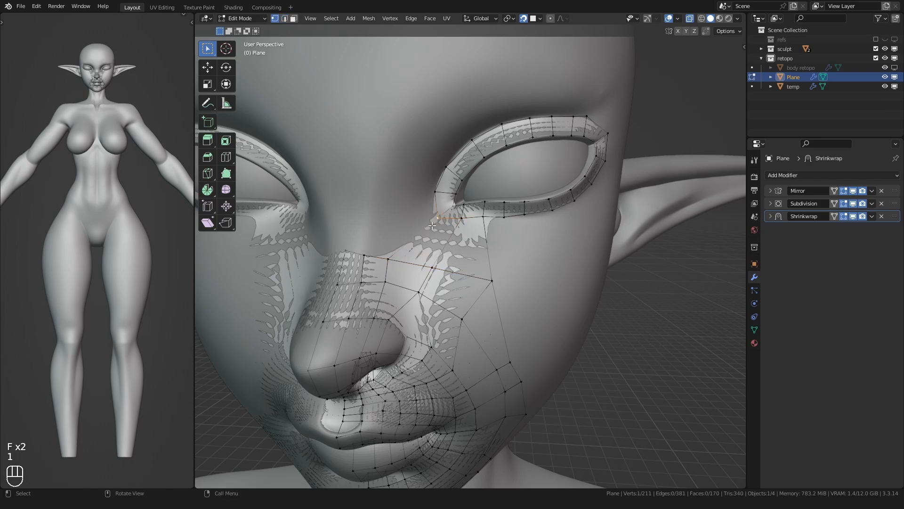
Adjust the vertices at the eye's inner corner and extrude two vertices across to the nose bridge's centre line.
key("g")
left_click(427, 222)
scroll(427, 225, "up", 1)
middle_click_drag(427, 225, 400, 224, "shift")
left_click(401, 221)
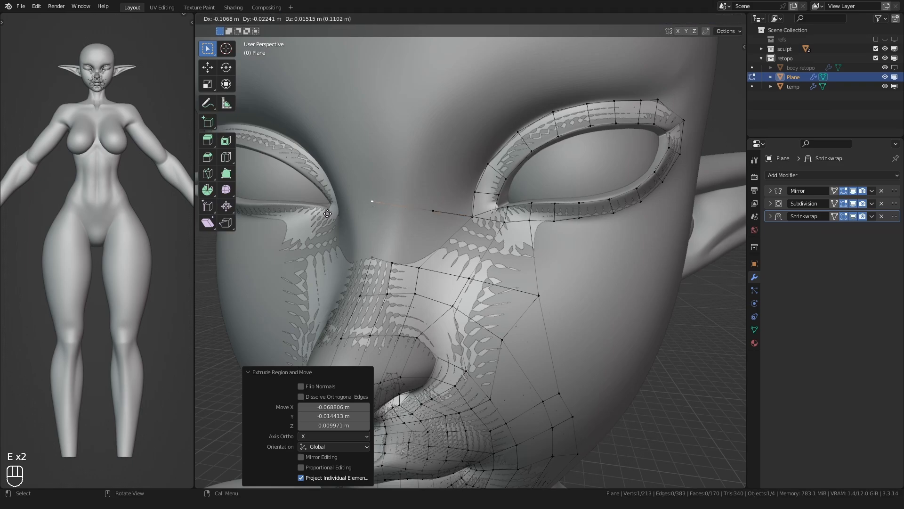
Adjust the new bridge vertex and fill two faces down to the nose bridge row.
key("g")
left_click(409, 253)
key("2")
key("f")
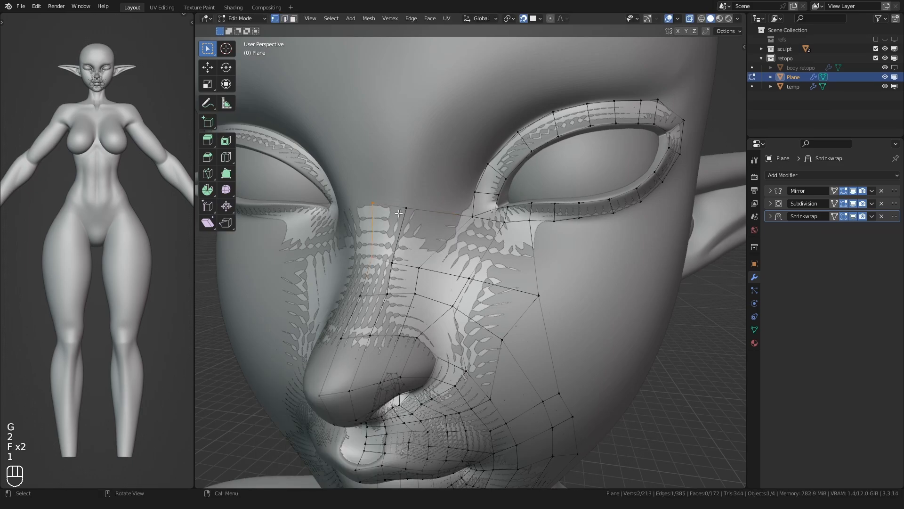
Extrude two vertices from the top of the nose bridge upward toward the inner brow.
middle_click_drag(409, 218, 375, 235, "shift")
left_click(389, 233)
key("e")
left_click(394, 199)
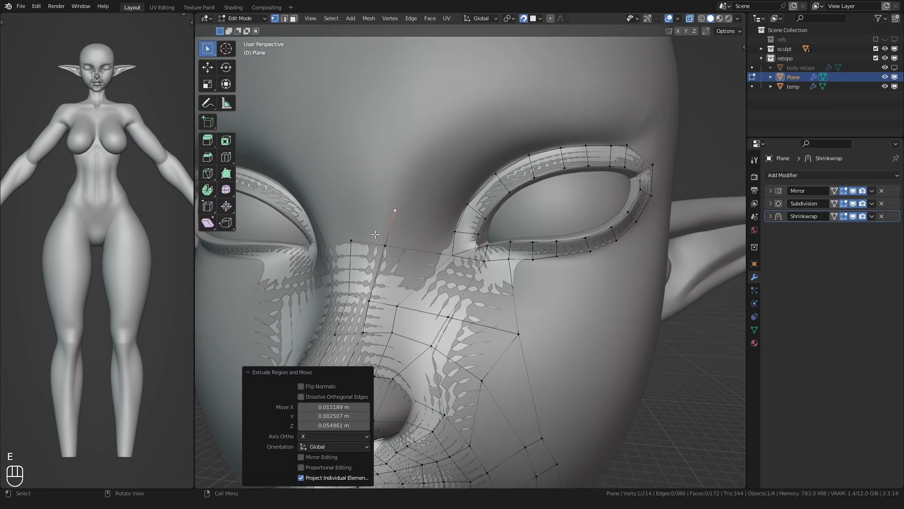
middle_click_drag(392, 195, 382, 210, "shift")
scroll(382, 210, "down", 1)
scroll(377, 256, "down", 1)
mouse_move(370, 274)
middle_mouse_down("shift")
mouse_move(384, 221)
mouse_move(362, 272)
middle_mouse_up("shift")
middle_click_drag(392, 239, 438, 213, "shift")
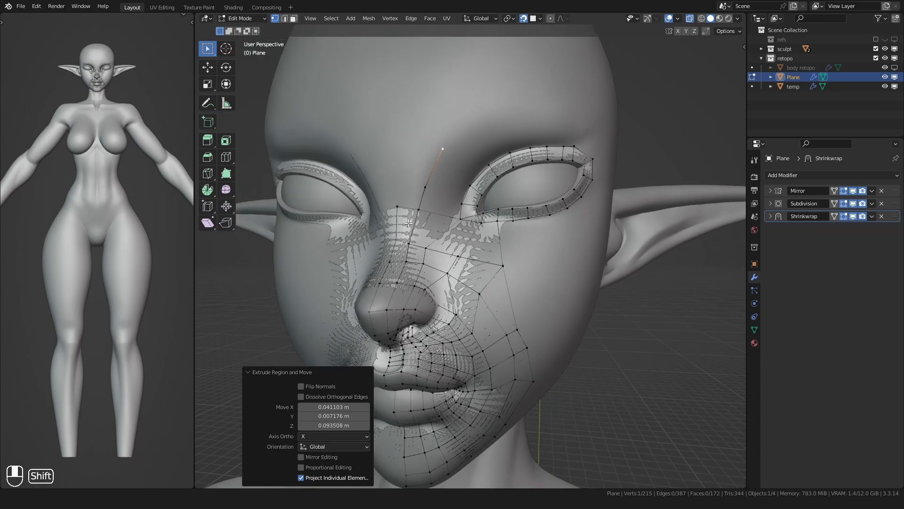
Add a centred loop cut through the nose bridge strip that runs around the nose and mouth.
key("ctrl+r")
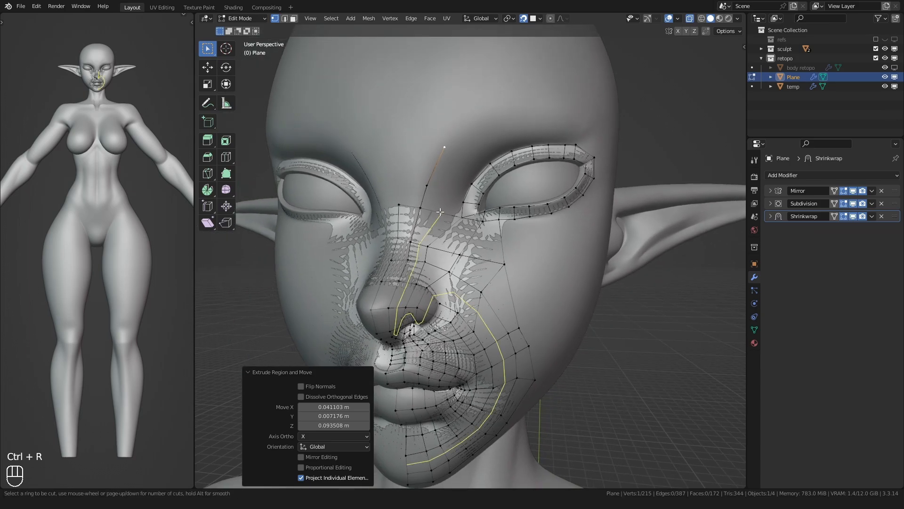
left_click(440, 212)
right_click(440, 212)
Extrude vertices from the new loop's upper end up past the eye's inner corner.
middle_click_drag(439, 212, 387, 299)
middle_click_drag(388, 300, 400, 283, "shift")
scroll(438, 257, "up", 1)
left_click(460, 241)
middle_click_drag(460, 241, 412, 267)
key("e")
left_click(420, 236)
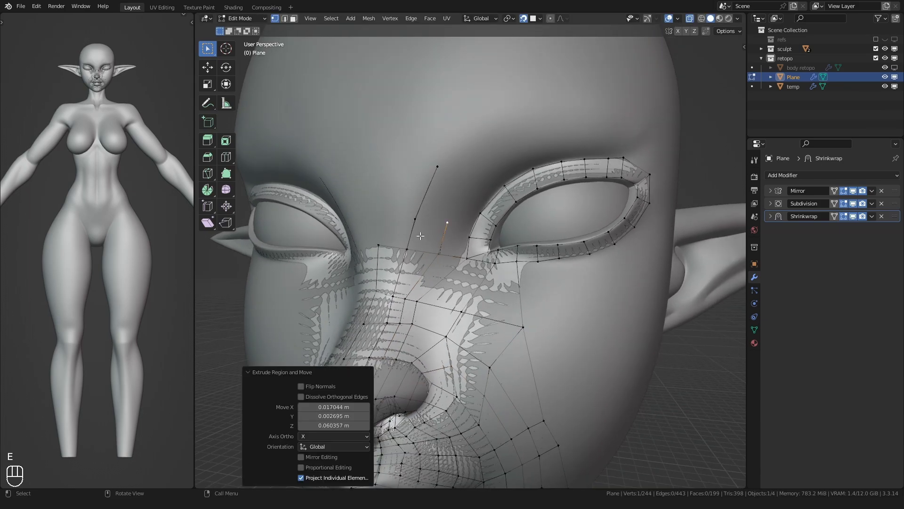
key("e")
left_click(453, 142)
middle_click_drag(453, 141, 420, 147, "shift")
Continue the vertex chain above the upper eyelid to beyond the eye's outer corner.
key("e")
left_click(471, 166)
middle_click_drag(471, 165, 436, 171, "shift")
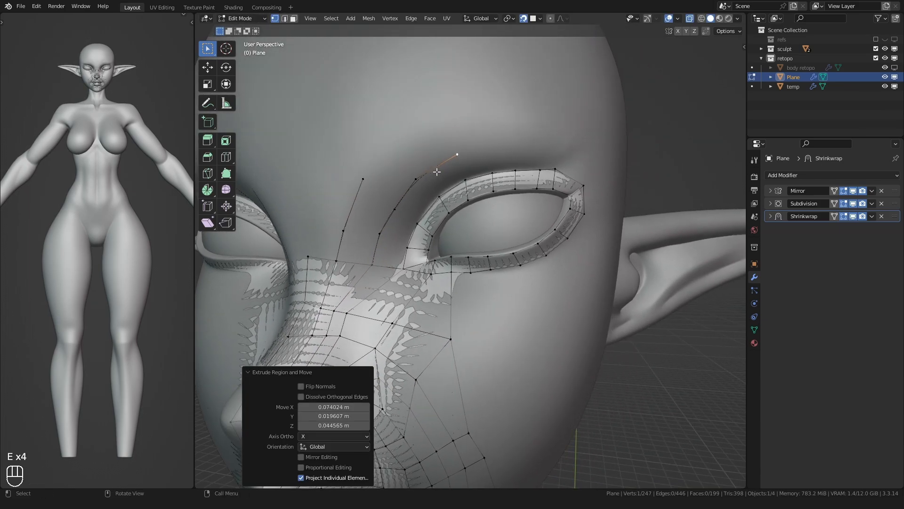
middle_click_drag(537, 169, 558, 171, "shift")
key("e")
left_click(548, 179)
Extrude a parallel chain along the brow from the repositioned inner brow vertex, and fill both strips down to the eye loop with faces.
left_click(342, 177)
key("g")
left_click(313, 208)
key("e")
left_click(351, 171)
key("e")
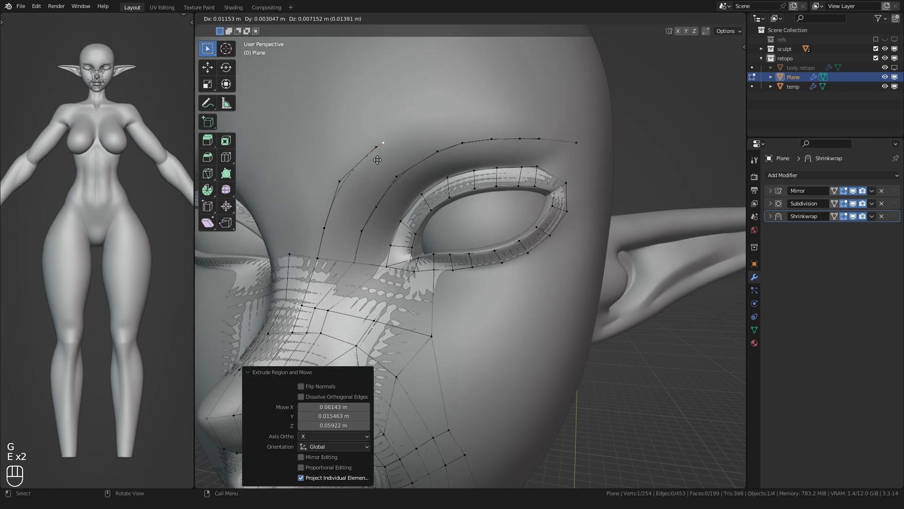
left_click(403, 151)
key("e")
left_click(431, 141)
left_click(561, 135)
key("2")
left_click(339, 260)
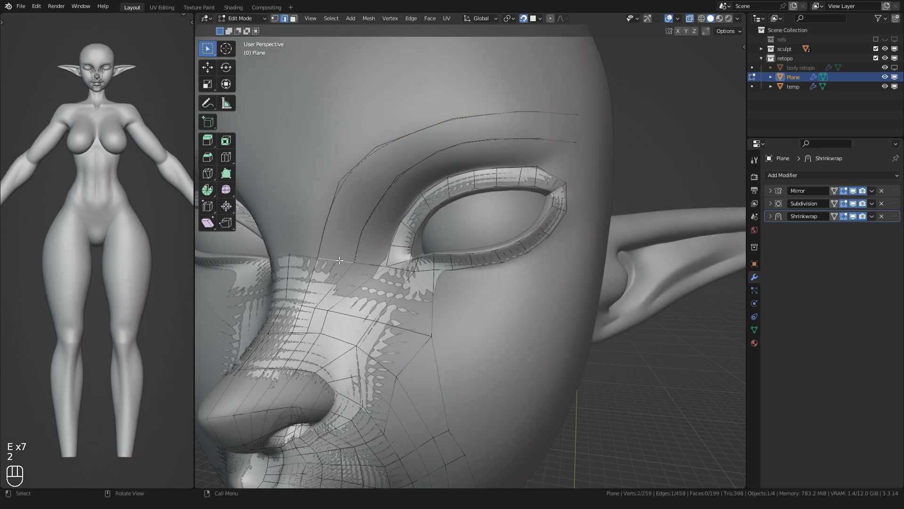
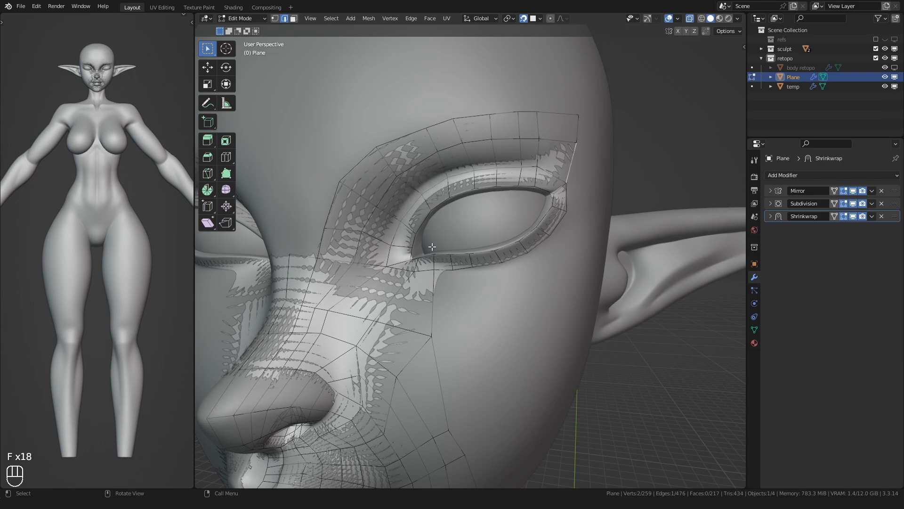
Extrude a chain of vertices from the inner cheek corner below the lower eyelid to beyond the eye's outer corner.
scroll(432, 246, "down", 1)
middle_click_drag(432, 246, 430, 208, "shift")
key("1")
left_click(434, 285)
middle_click_drag(389, 295, 377, 273, "shift")
scroll(370, 278, "up", 1)
left_click(399, 271)
key("e")
left_click(428, 260)
key("e")
left_click(461, 243)
middle_click_drag(462, 242, 401, 281, "shift")
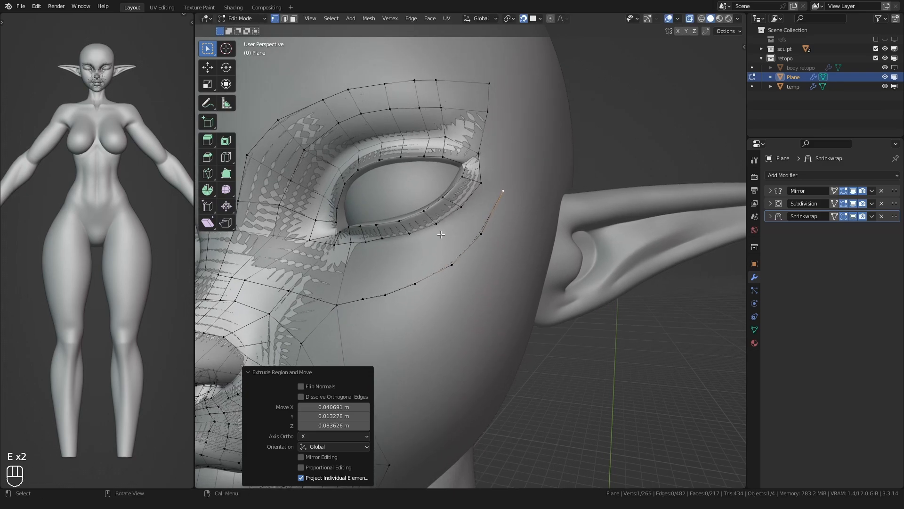
Fill the strip between the under-eye vertex chain and the lower eye loop with faces.
key("2")
left_click(341, 272)
key("f")
middle_click_drag(341, 272, 329, 305, "shift")
key("1")
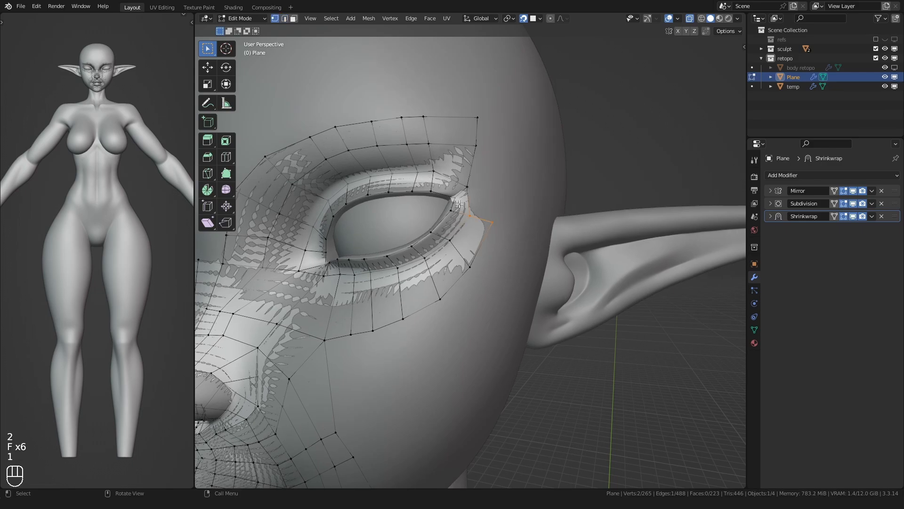
Close the remaining gap at the eye's outer corner with a face and reposition the vertices around it.
left_click(475, 147)
key("g")
left_click(484, 160)
key("2")
scroll(451, 214, "down", 1)
key("1")
left_click(488, 226)
key("g")
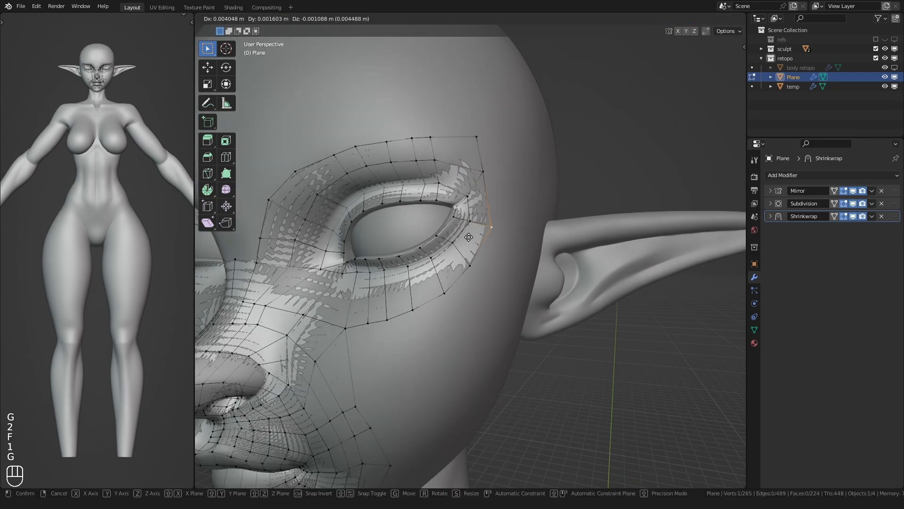
left_click(492, 230)
Extrude a vertex from the under-eye strip's outer end down onto the cheek.
scroll(438, 254, "down", 1)
middle_click_drag(437, 256, 442, 227, "shift")
scroll(441, 226, "up", 2)
key("3")
left_click(459, 189)
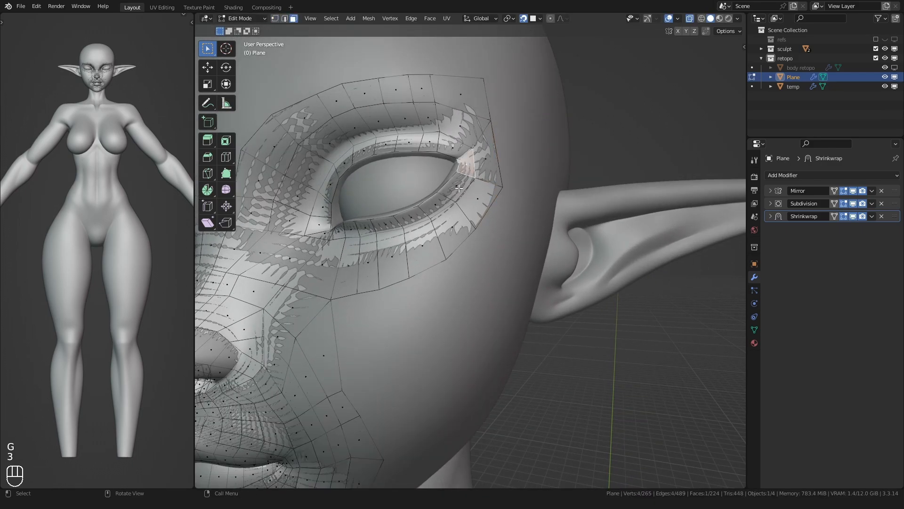
scroll(467, 238, "down", 1)
middle_click_drag(467, 238, 465, 197, "shift")
key("e")
left_click(487, 253)
scroll(481, 255, "down", 1)
scroll(482, 254, "down", 2)
middle_click_drag(481, 254, 423, 205)
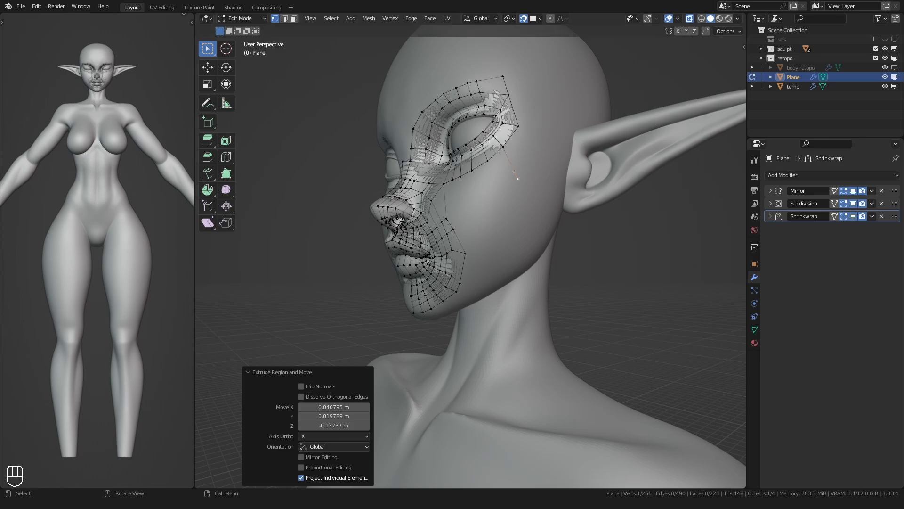
Reposition two vertices on the mouth loop's outer border along the cheek.
middle_click_drag(426, 226, 487, 196)
scroll(463, 228, "up", 2)
key("3")
left_click(420, 288)
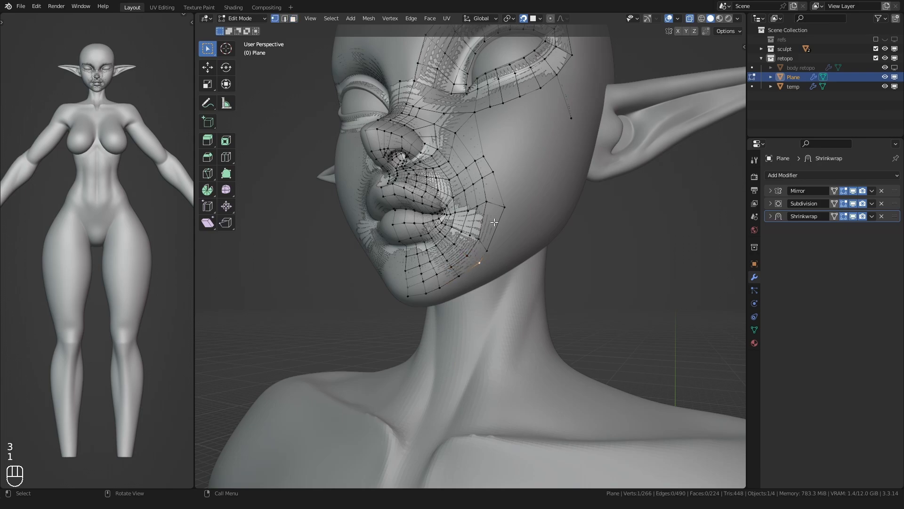
left_click(503, 207)
key("g")
left_click(495, 209)
left_click(484, 157)
key("g")
left_click(487, 155)
key("3")
left_click(419, 289)
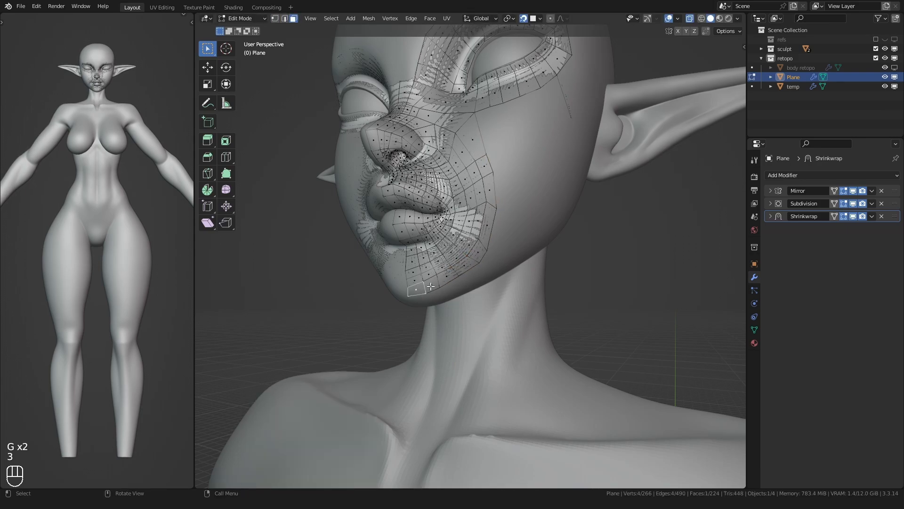
Even out the vertex spacing in the mouth loops along the lower jaw and chin.
left_click(461, 276)
middle_click_drag(461, 276, 455, 230)
left_click(471, 258)
key("g")
left_click(470, 256)
left_click(483, 242)
key("g")
left_click(481, 238)
left_click(422, 262)
key("g")
left_click(419, 262)
left_click(437, 225)
key("g")
key("g")
key("g")
left_click(442, 222)
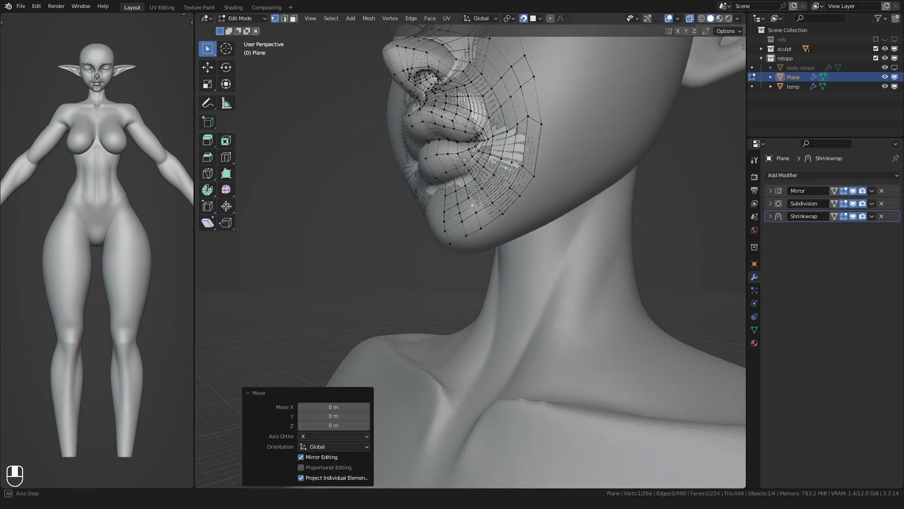
Extrude a vertex from the outer mouth loop's lower corner backward along the jawline.
key("3")
key("e")
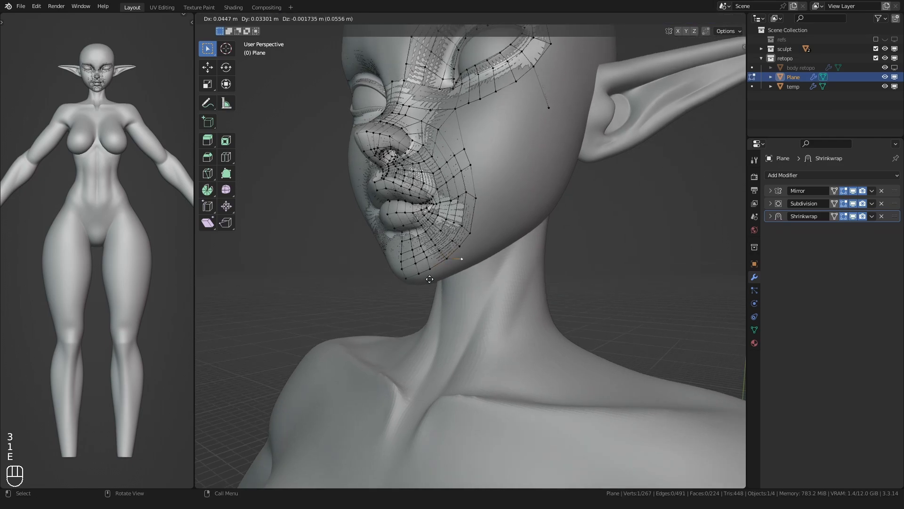
left_click(463, 260)
middle_click_drag(463, 260, 446, 187)
Extrude the under-eye strip's lower edge down onto the cheek and fill the gaps at both ends with faces.
left_click(437, 147)
middle_click_drag(437, 146, 443, 165, "shift")
left_click(488, 141, "ctrl")
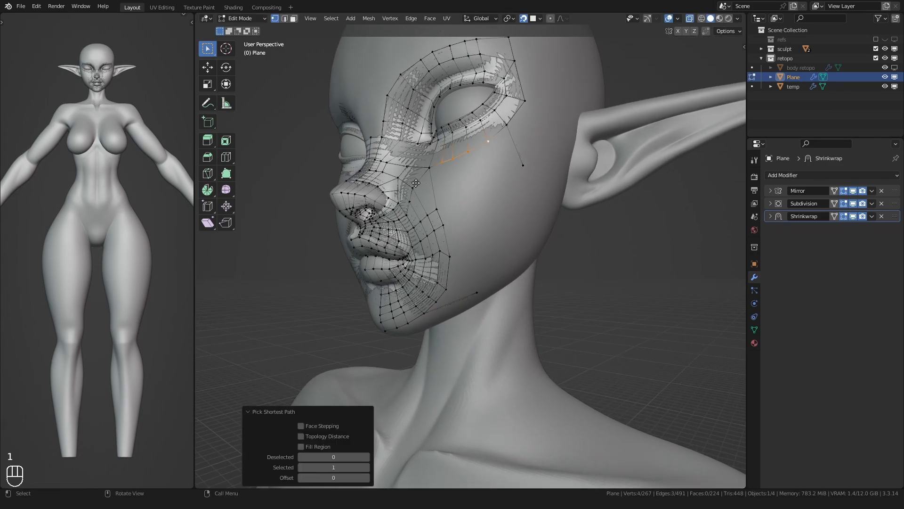
key("e")
left_click(501, 183)
key("2")
left_click(436, 166)
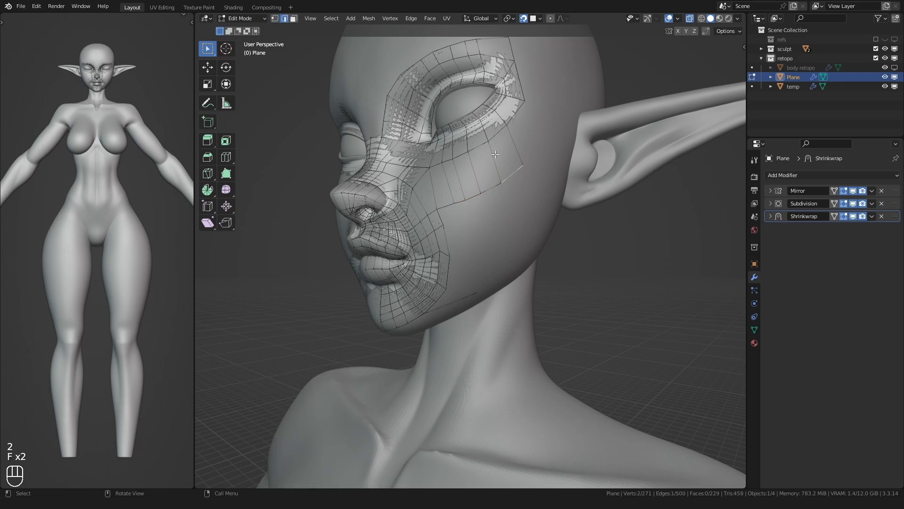
Reposition the vertices on the outer mouth loop's lower border near the jaw.
key("1")
middle_click_drag(500, 208, 452, 243, "shift")
left_click(441, 279)
key("g")
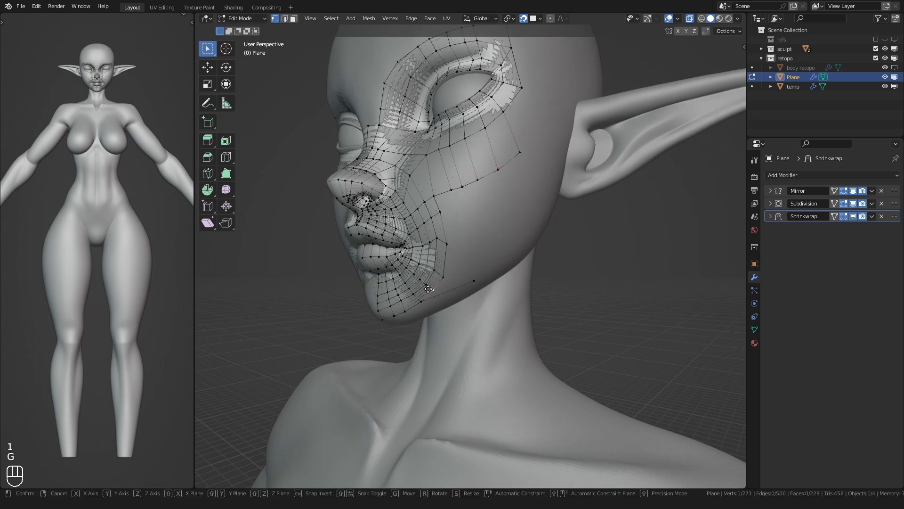
left_click(441, 278)
key("g")
left_click(445, 274)
scroll(460, 260, "up", 3)
key("g")
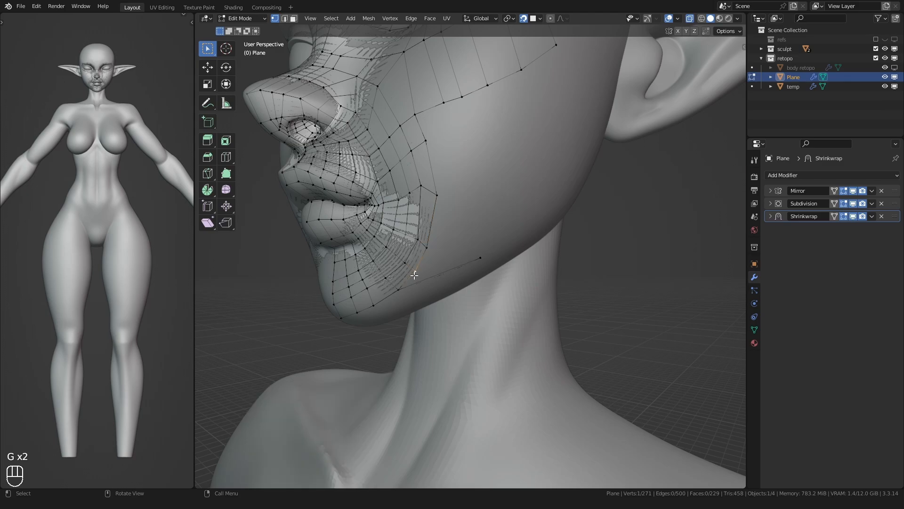
left_click(414, 271)
key("g")
Extrude the outer mouth loop's side edges onto the cheek and join the strip to the jawline edge with a face.
left_click(425, 140, "ctrl")
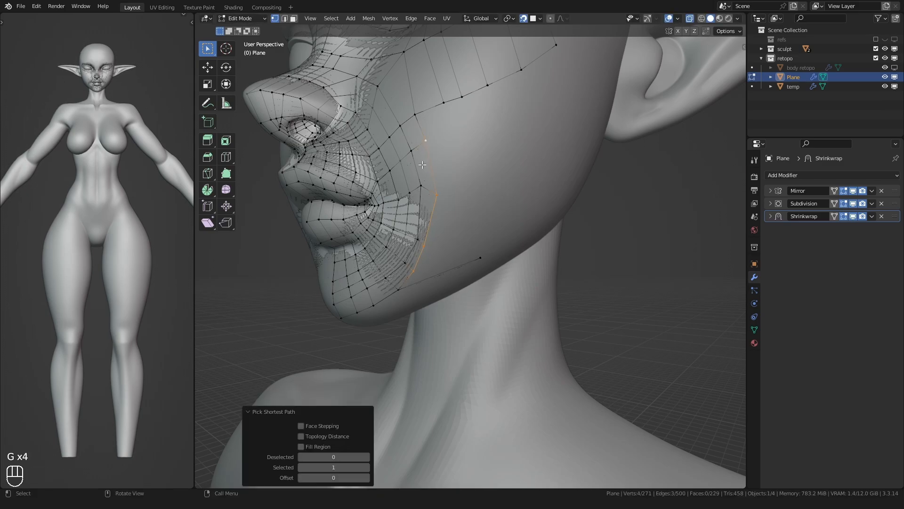
middle_click_drag(425, 141, 400, 222)
key("e")
right_click(416, 226)
key("2")
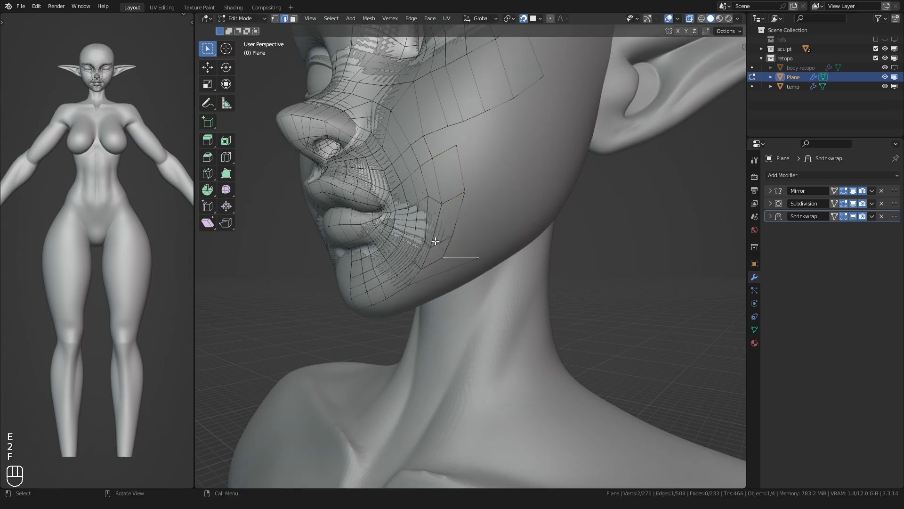
Reposition the new strip's lower vertices and fill the gap between its upper end and the cheek strip.
key("g")
left_click(459, 267)
key("g")
left_click(454, 251)
key("g")
left_click(457, 252)
key("2")
left_click(426, 146)
left_click(458, 144, "ctrl")
middle_click_drag(458, 144, 430, 269)
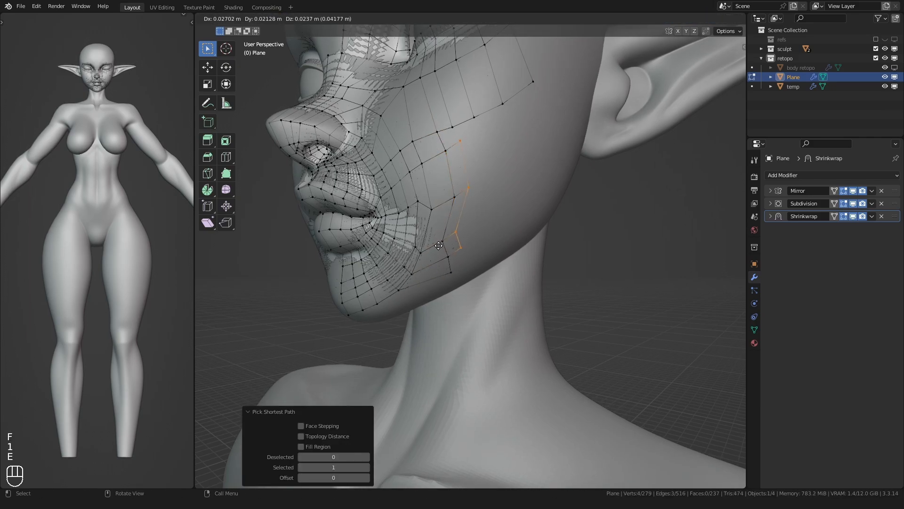
key("e")
right_click(431, 269)
key("ctrl+z")
key("e")
key("ctrl+z")
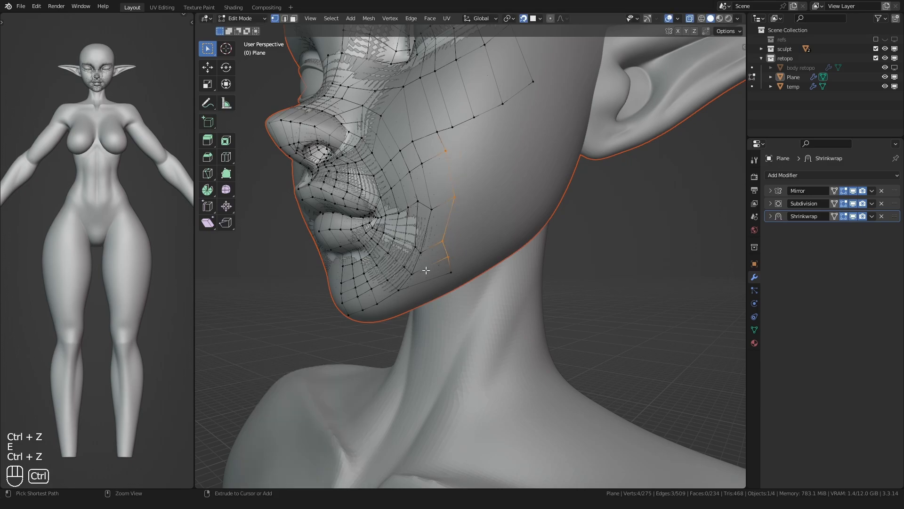
Extrude the strip's outer edge in four rows across the cheek and fill the gap up to the under-eye faces.
left_click(457, 252)
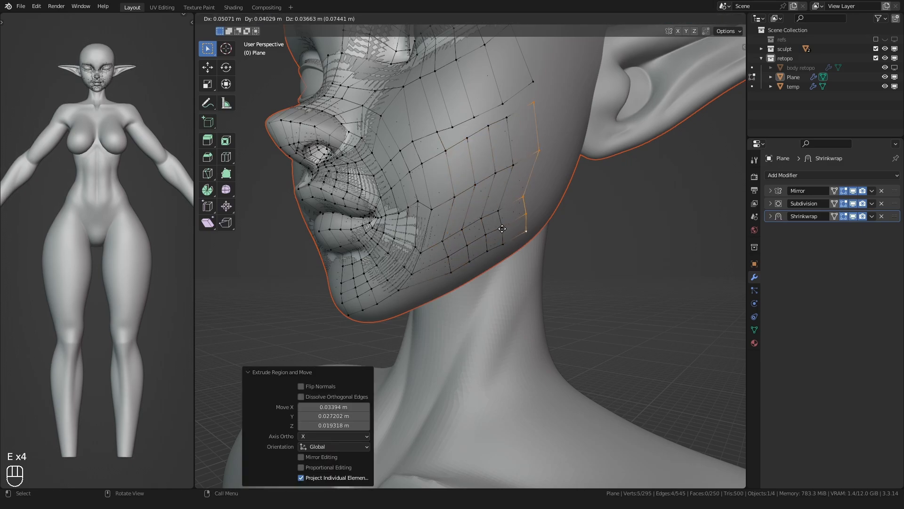
left_click(502, 229)
key("2")
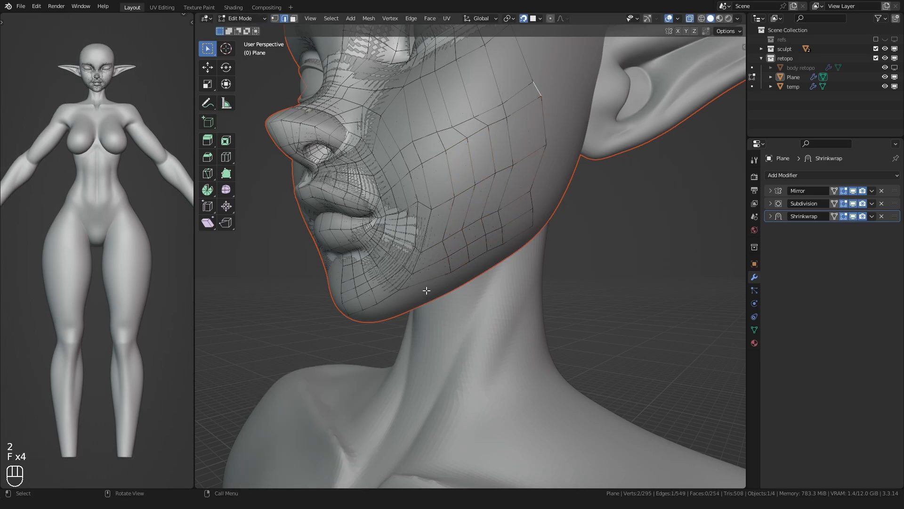
Move the vertex on the chin's lower border slightly down along the jawline.
key("1")
key("1")
middle_click_drag(426, 290, 437, 306)
left_click(425, 258)
key("g")
left_click(426, 265)
scroll(427, 264, "down", 2)
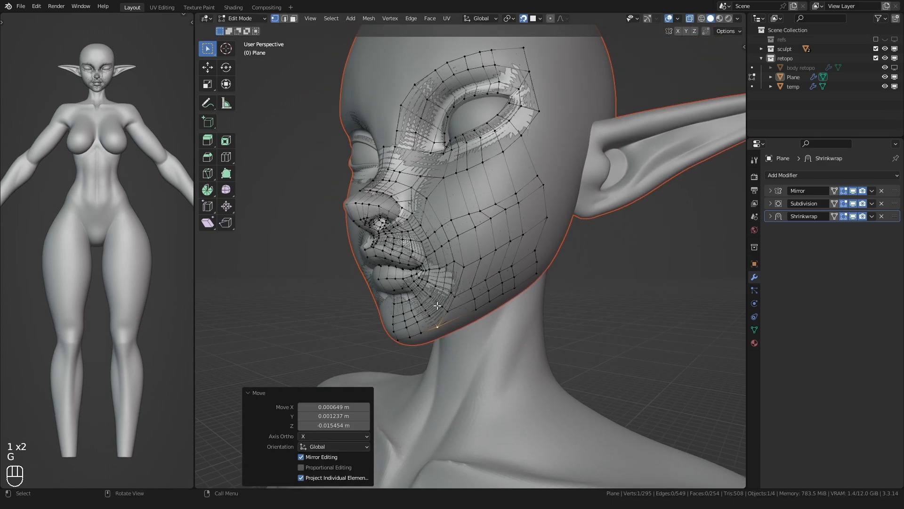
Switch the face mesh to Sculpt Mode, hide the sculpt collection and turn on the wireframe display.
key("ctrl+Tab")
left_click(894, 49)
scroll(462, 267, "up", 2)
key("q")
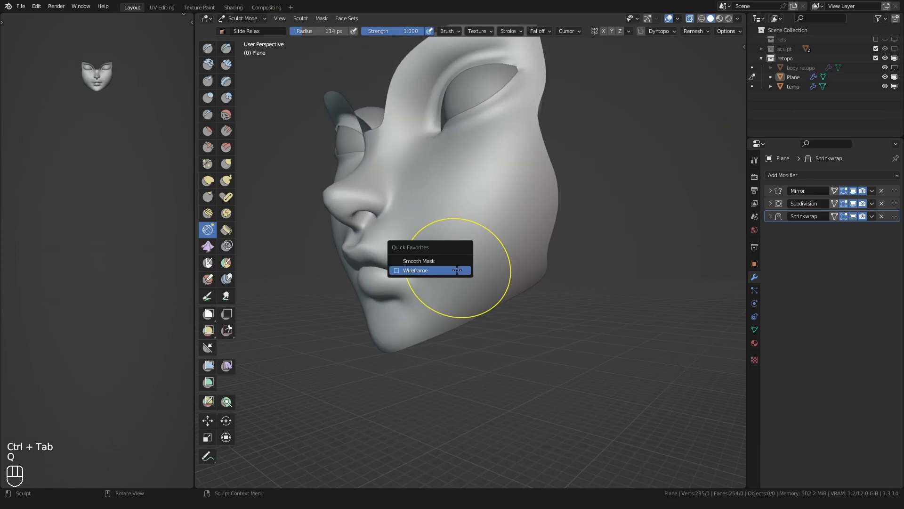
left_click(461, 270)
Relax the topology from the jaw up to the cheek using the Slide Relax brush at 132 px and 113 px.
key("f")
left_click(455, 228)
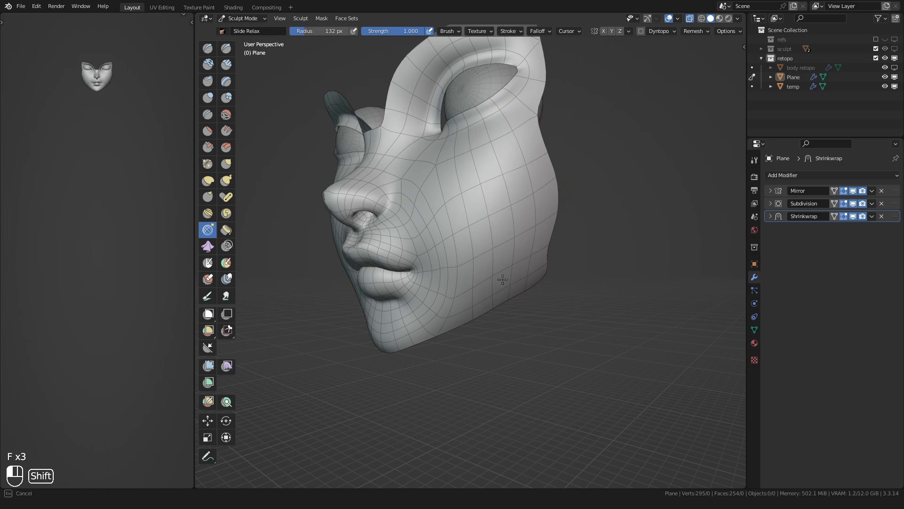
left_click_drag(454, 315, 454, 311, "shift")
middle_click_drag(453, 263, 454, 275, "shift")
left_click_drag(454, 267, 460, 208, "shift")
middle_click_drag(456, 214, 455, 240, "shift")
key("f")
left_click(505, 222)
left_click_drag(505, 220, 507, 202, "shift")
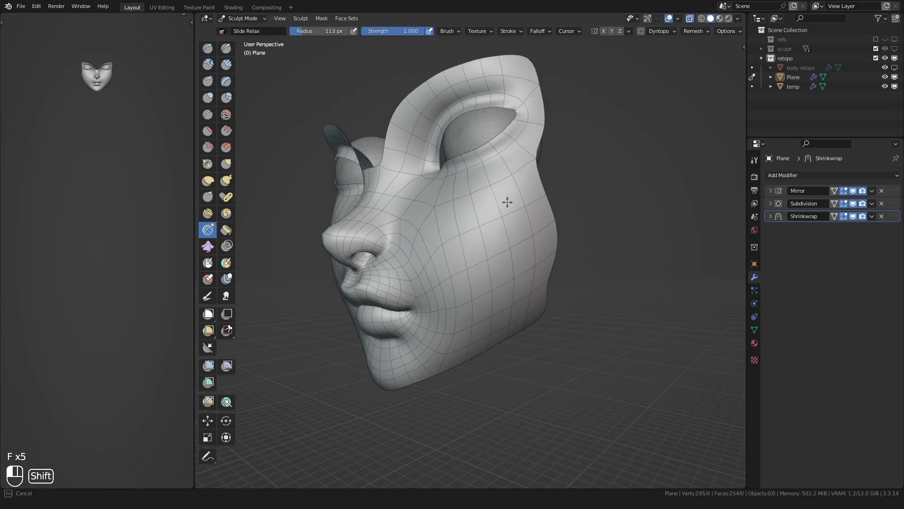
Switch to the Grab brush with an 88 px radius and open its strength value for editing.
middle_click_drag(536, 273, 536, 222)
key("f")
left_click(514, 264)
middle_click_drag(541, 293, 511, 261)
key("f")
left_click(505, 261)
key("g")
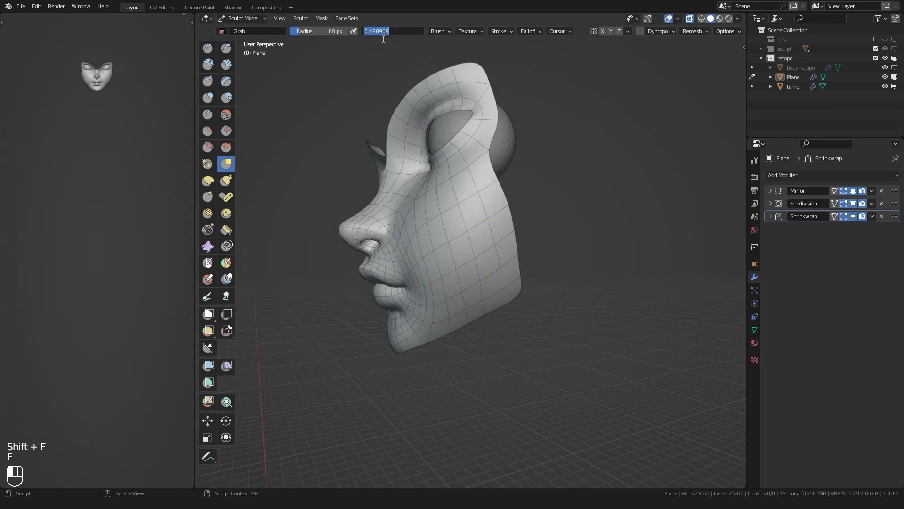
middle_click_drag(443, 264, 458, 244, "shift")
Relax the cheek topology using the Slide Relax brush with a 91 px radius.
left_click(206, 231)
key("f")
left_click(459, 240)
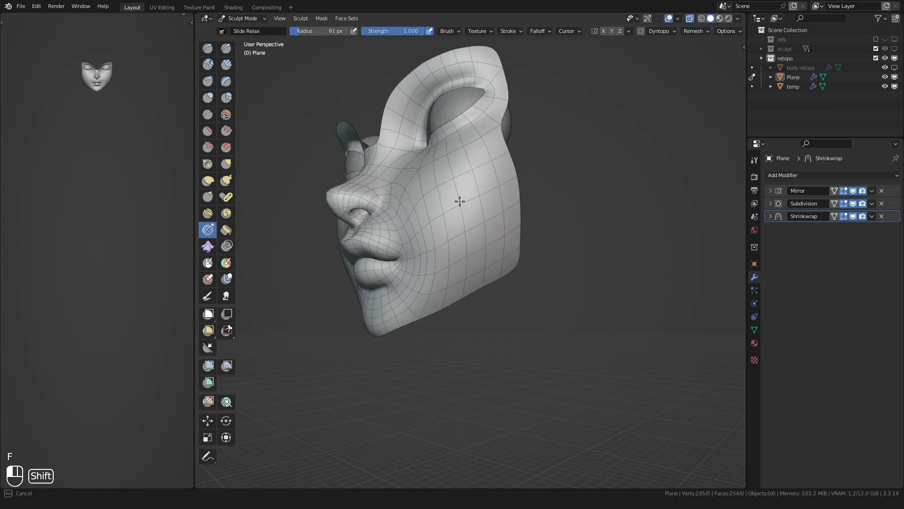
key("f")
mouse_move(460, 201)
middle_mouse_down()
mouse_move(428, 192)
mouse_move(438, 238)
mouse_move(438, 191)
mouse_move(460, 234)
mouse_move(428, 218)
middle_mouse_up()
key("f")
key("f")
left_click(460, 234)
Move the face's centre-line vertices along X onto the mirror plane in Edit Mode with snapping turned off.
key("Tab")
key("1")
scroll(428, 218, "down", 1)
key("shift+Tab")
key("g")
key("x")
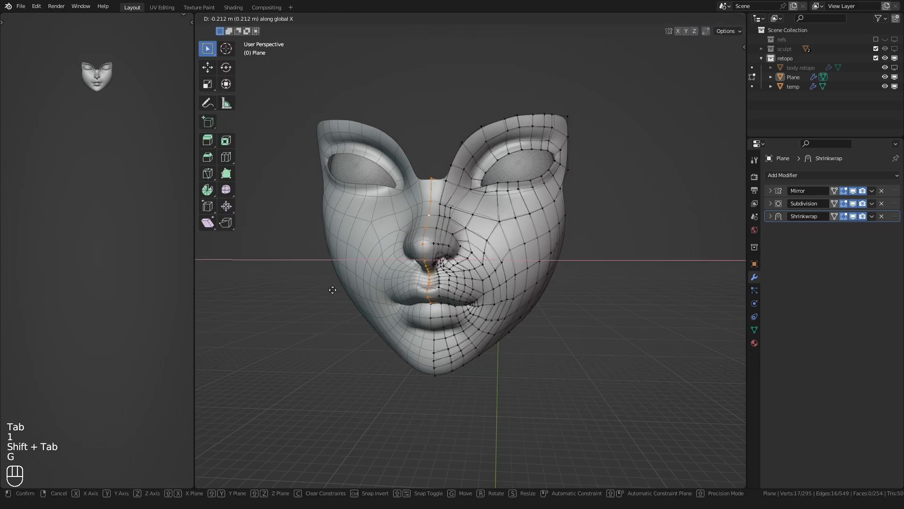
key("g")
left_click(332, 290)
Return the face mesh to Object Mode and show the sculpt collection again.
mouse_move(332, 290)
middle_mouse_down()
mouse_move(345, 307)
mouse_move(504, 299)
mouse_move(374, 355)
mouse_move(447, 307)
mouse_move(509, 287)
middle_mouse_up()
key("Tab")
key("ctrl+Tab")
left_click(895, 50)
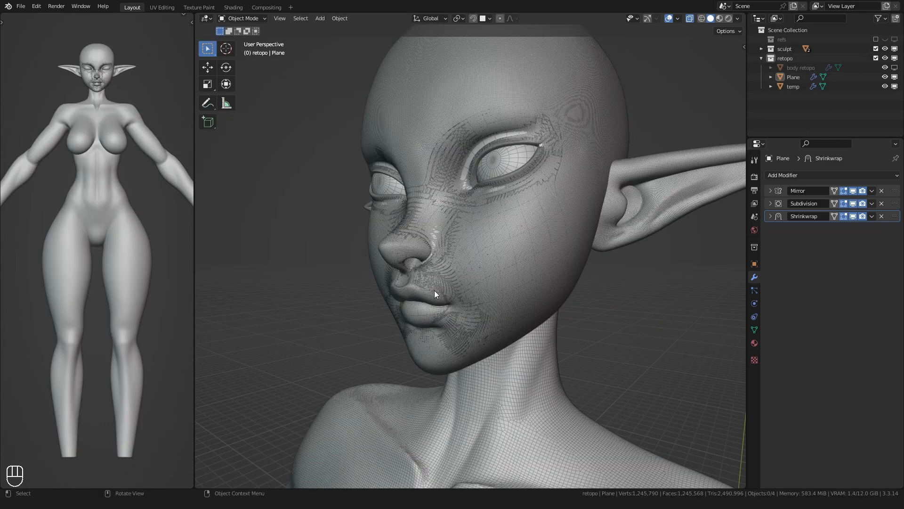
Turn off the wireframe overlay and open the Plane face mesh in Edit Mode.
key("q")
left_click(452, 265)
left_click(793, 76)
key("Tab")
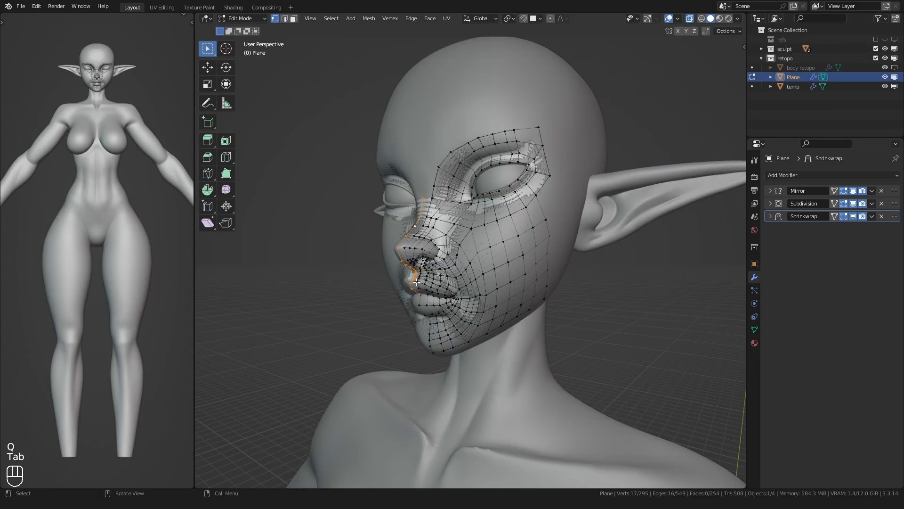
middle_click_drag(410, 297, 401, 276)
scroll(398, 276, "up", 2)
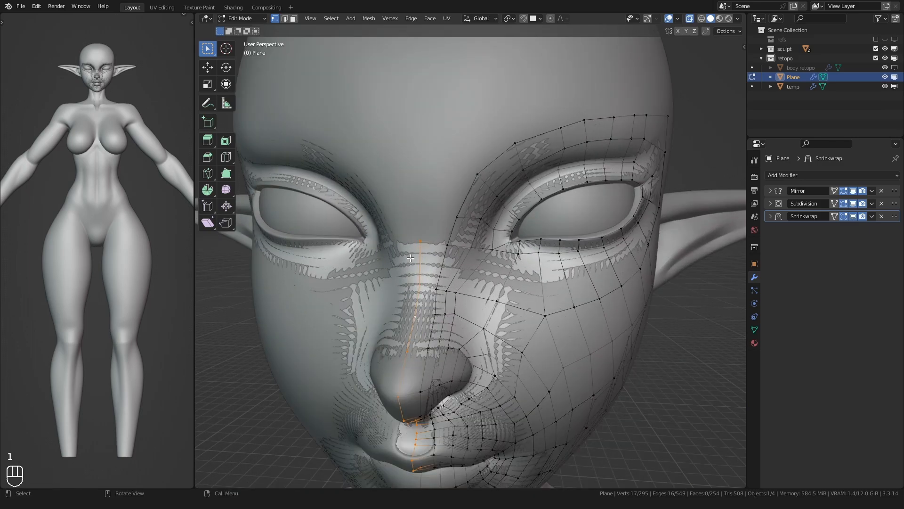
Extrude the top nose-bridge vertex up between the brows and fill a face toward the inner brow.
middle_click_drag(414, 244, 436, 241)
key("e")
left_click(437, 240)
key("2")
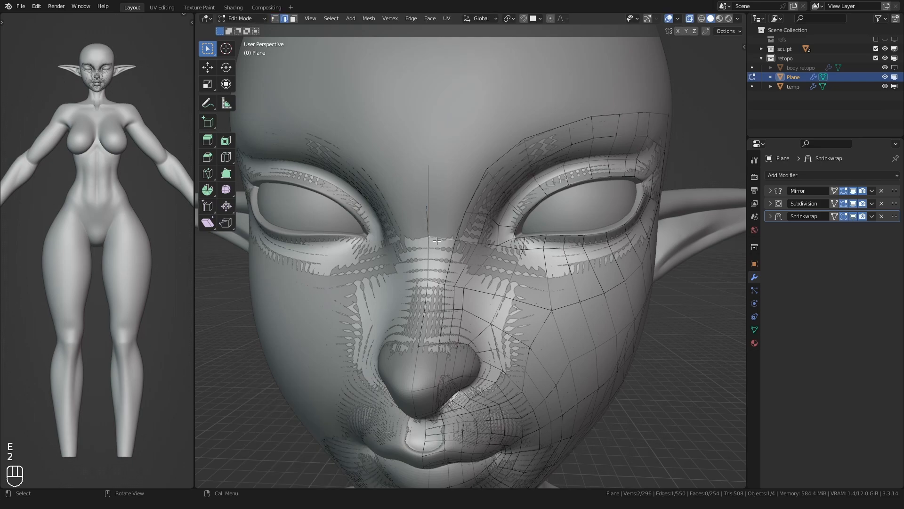
left_click(425, 183)
Reposition the centre-line vertex and the neighbouring inner-brow vertex of the new face between the brows.
key("g")
left_click(408, 204)
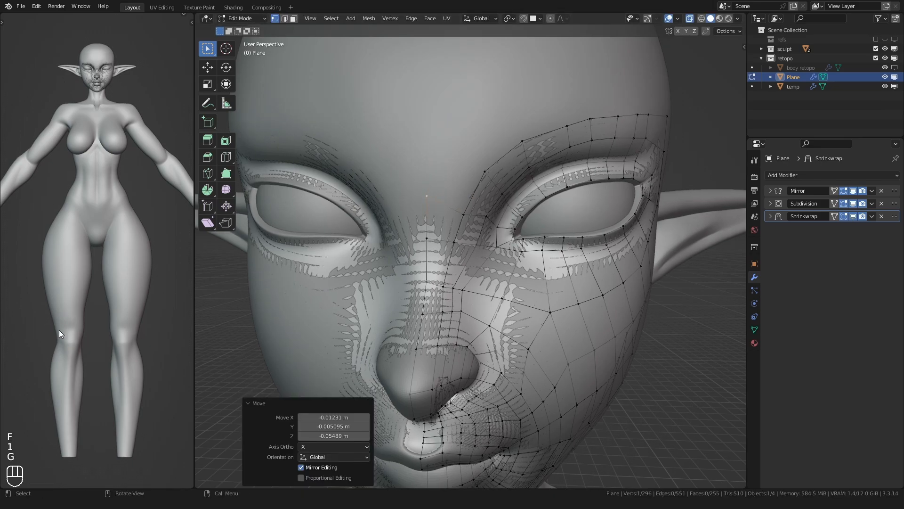
key("1")
left_click(462, 215)
key("g")
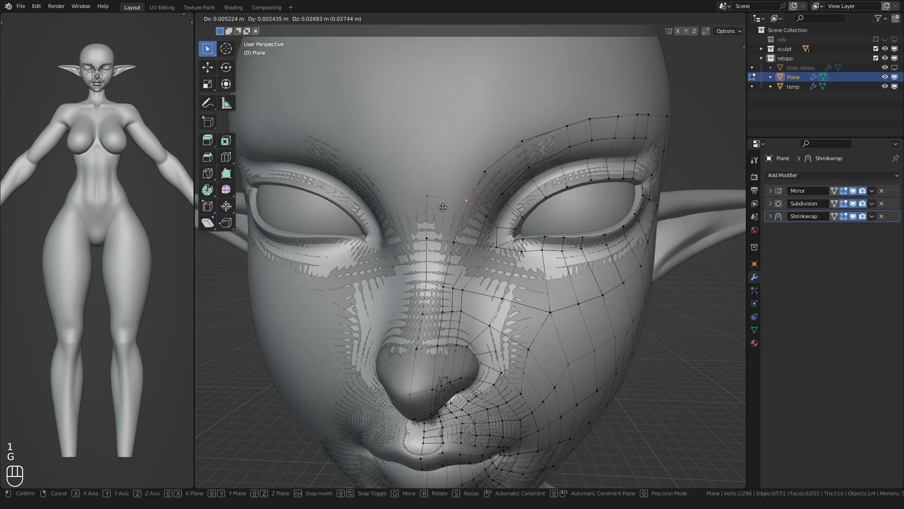
left_click(465, 198)
Extrude the edge row above the brow up the forehead and flatten it by scaling to 0 along Z.
middle_click_drag(433, 196, 385, 276, "shift")
key("2")
left_click(415, 230)
scroll(415, 230, "down", 3)
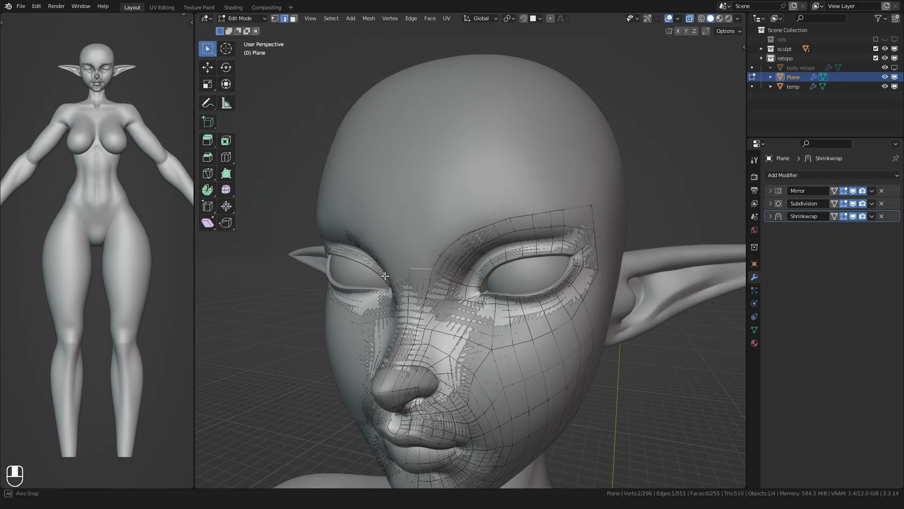
left_click(571, 208, "ctrl")
key("e")
left_click(373, 231)
key("s")
key("z")
key("0")
key("Return")
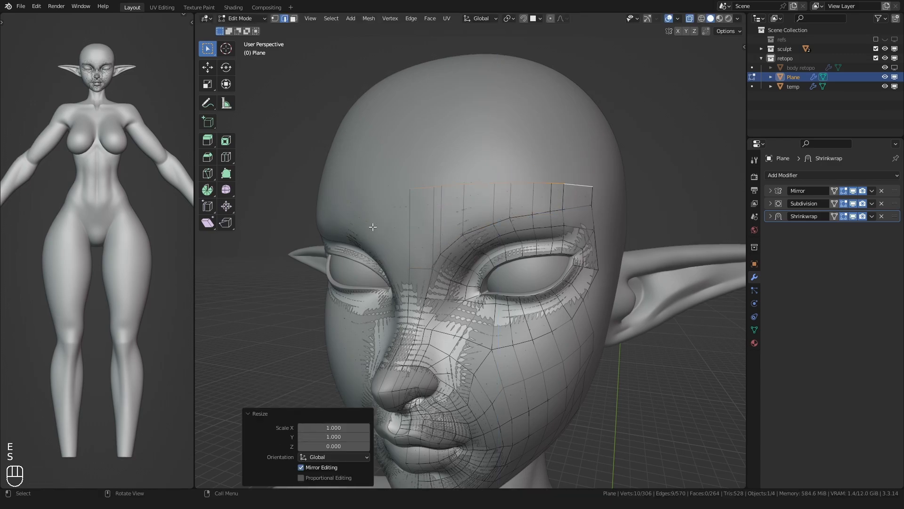
Reposition the flattened forehead row and extrude it into another row about 0.069 m higher.
key("g")
left_click(396, 245)
middle_click_drag(398, 246, 458, 244)
left_click(391, 235)
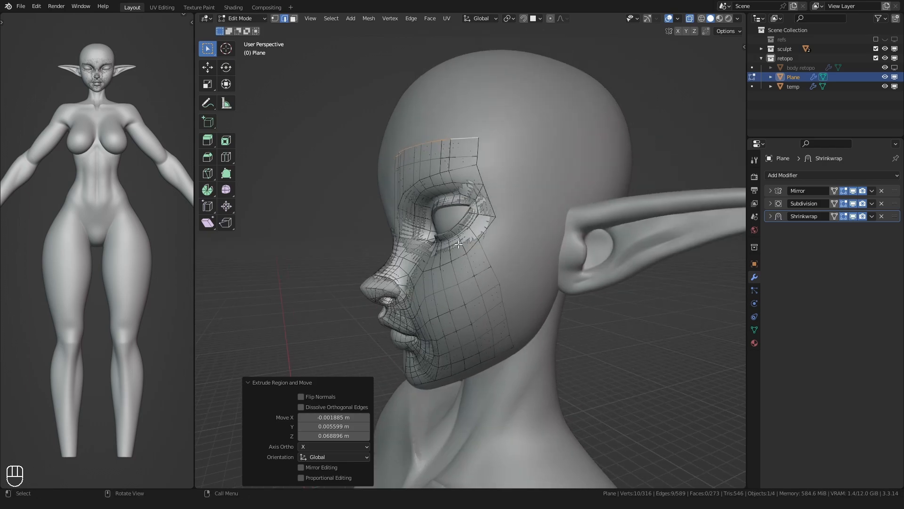
Extrude the outer end of the forehead strip around the temple and down in front of the ear.
key("1")
left_click(477, 148)
middle_click_drag(477, 147, 478, 147)
key("2")
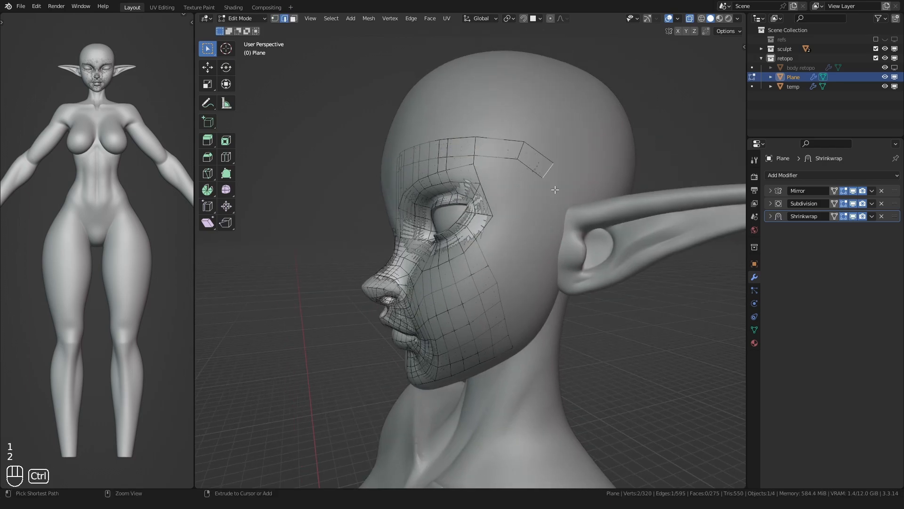
right_click(541, 287, "ctrl")
middle_click_drag(541, 286, 489, 267, "shift")
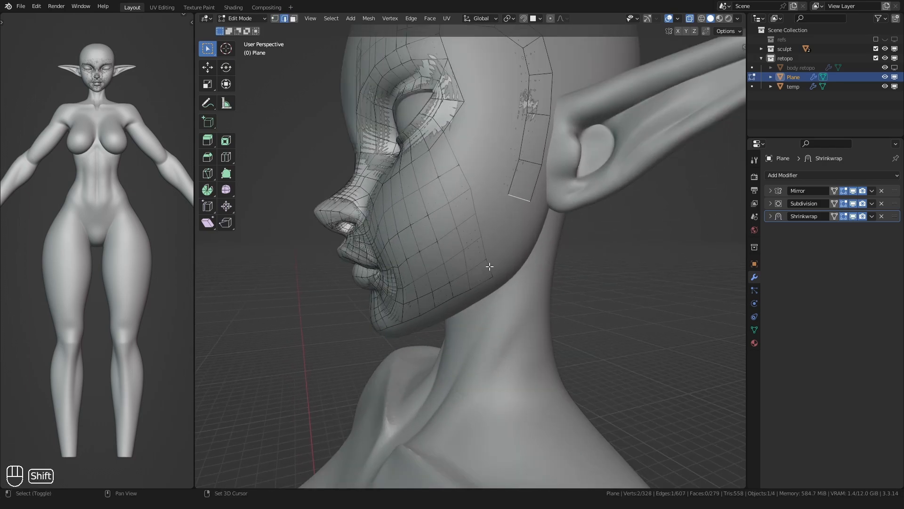
Join the strip's lower end to the outer jaw corner with a face and adjust the vertices beside it.
key("g")
left_click(536, 233)
left_click(508, 196)
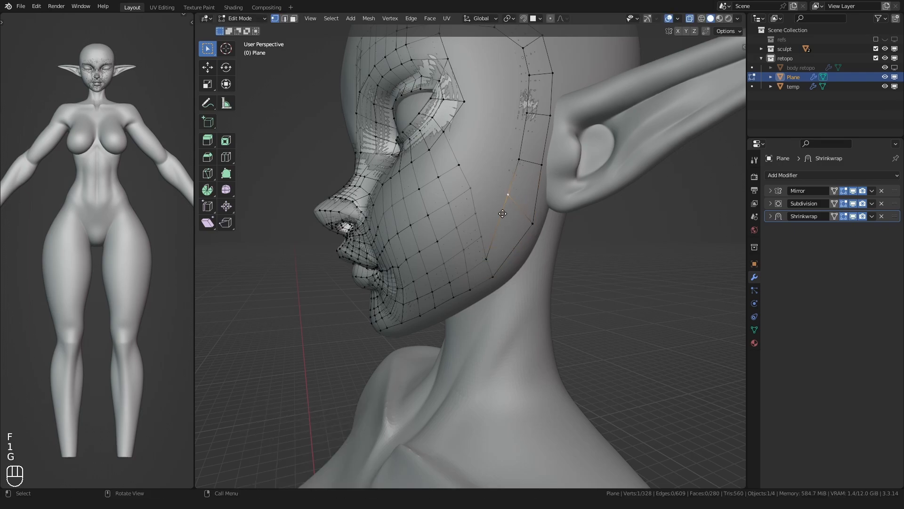
key("g")
left_click(514, 222)
left_click(532, 228)
key("g")
left_click(533, 231)
Reposition individual strip vertices in front of the ear to even out the strip's shape.
left_click(519, 159)
key("g")
left_click(524, 161)
middle_click_drag(530, 100, 502, 180, "shift")
left_click(500, 187)
key("g")
left_click(504, 186)
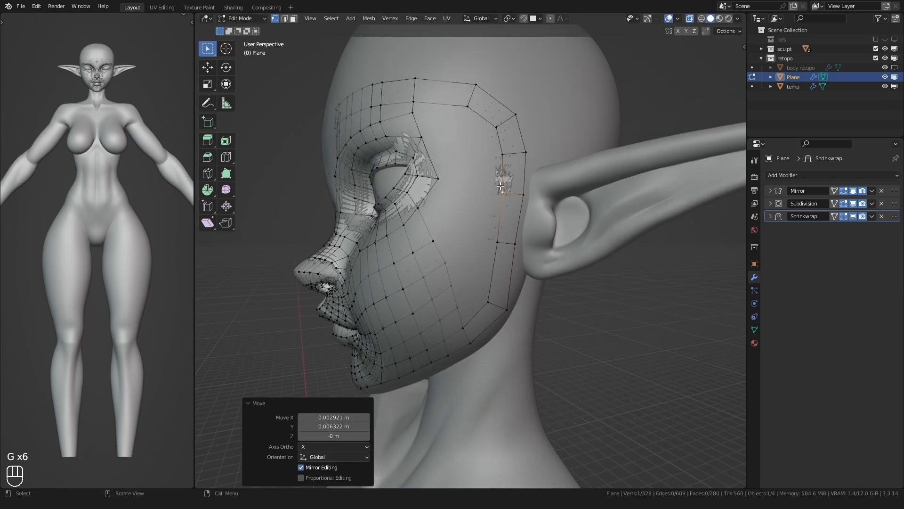
left_click(526, 151)
Turn snapping on and move the strip's lower vertex pair near the jaw onto the sculpt surface.
middle_click_drag(496, 132, 521, 138)
scroll(481, 146, "down", 2)
middle_click_drag(450, 153, 460, 186, "shift")
scroll(460, 186, "up", 1)
key("1")
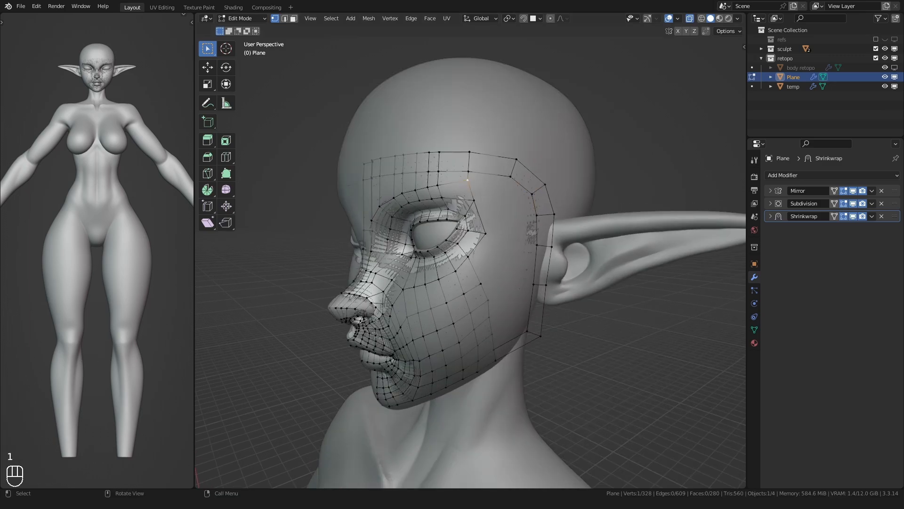
middle_click_drag(500, 327, 472, 327)
left_click_drag(479, 302, 509, 283)
key("g")
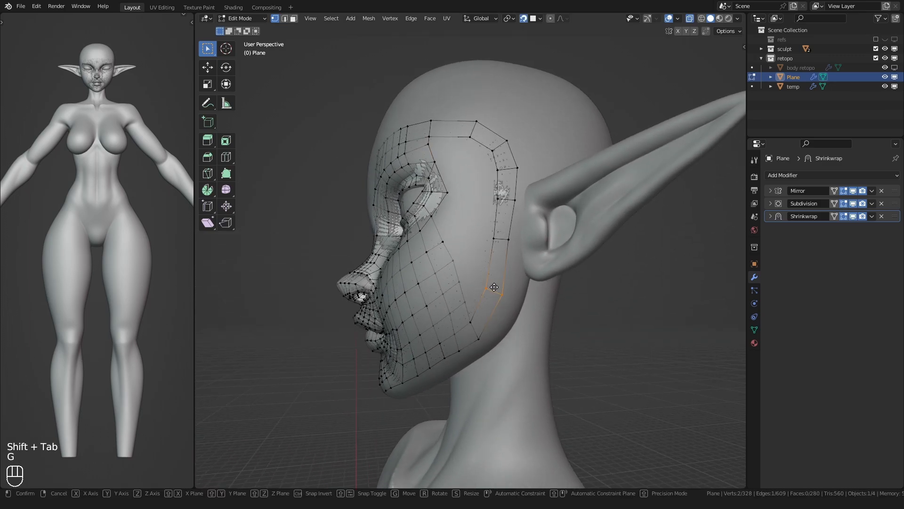
left_click(496, 283)
Move the strip's vertex pairs beside the ear and at the temple onto the sculpt surface.
left_click_drag(488, 248, 521, 161)
key("g")
left_click(502, 233)
key("g")
key("g")
left_click(509, 163)
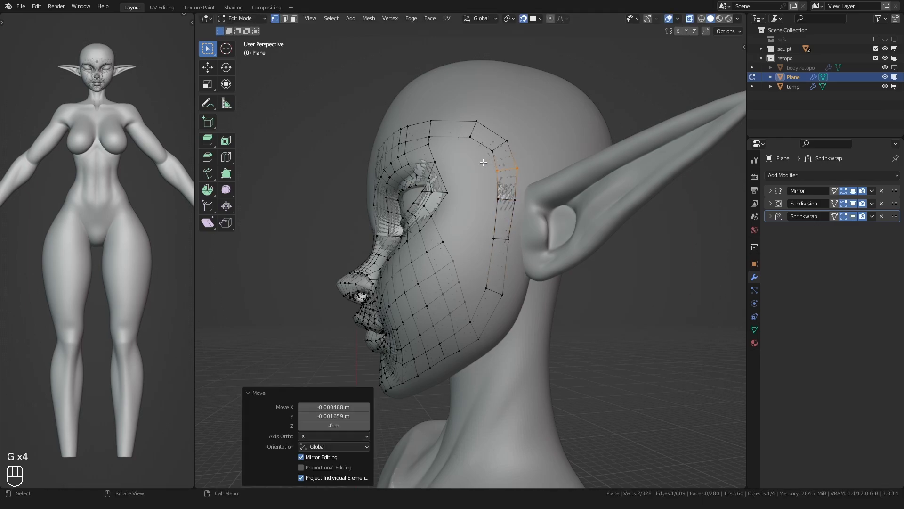
left_click(493, 151)
left_click(506, 141, "shift")
key("g")
left_click(506, 141)
Shift the strip's jaw-corner and earlobe vertex pairs back toward the ear.
middle_click_drag(484, 299, 478, 265, "shift")
left_click_drag(477, 265, 499, 246)
key("g")
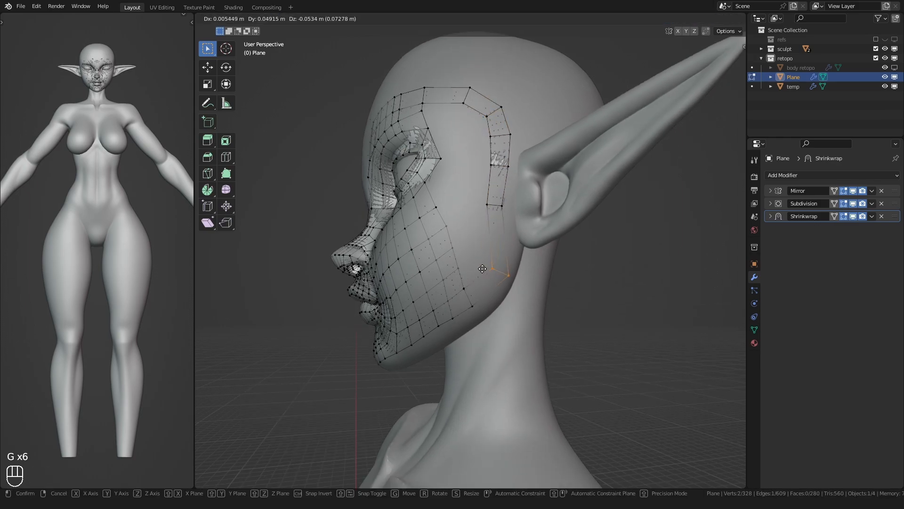
left_click(509, 259)
left_click_drag(483, 214, 507, 196)
key("g")
left_click(519, 197)
Extrude a vertex from the cheek grid's outer edge toward the jaw strip and fill a face beside it.
scroll(461, 263, "up", 1)
mouse_move(461, 277)
middle_mouse_down("shift")
mouse_move(461, 263)
mouse_move(468, 282)
mouse_move(460, 299)
mouse_move(452, 282)
middle_mouse_up("shift")
key("1")
left_click(447, 213)
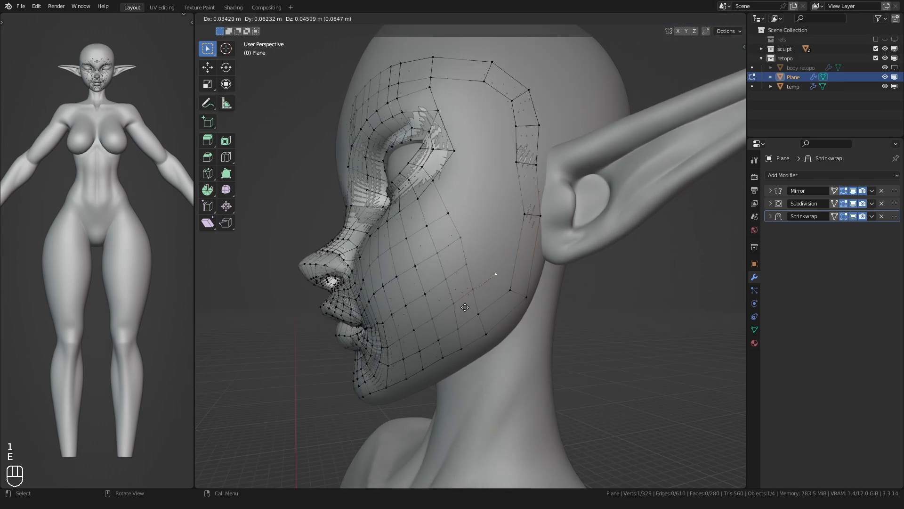
left_click(465, 307)
key("2")
key("f")
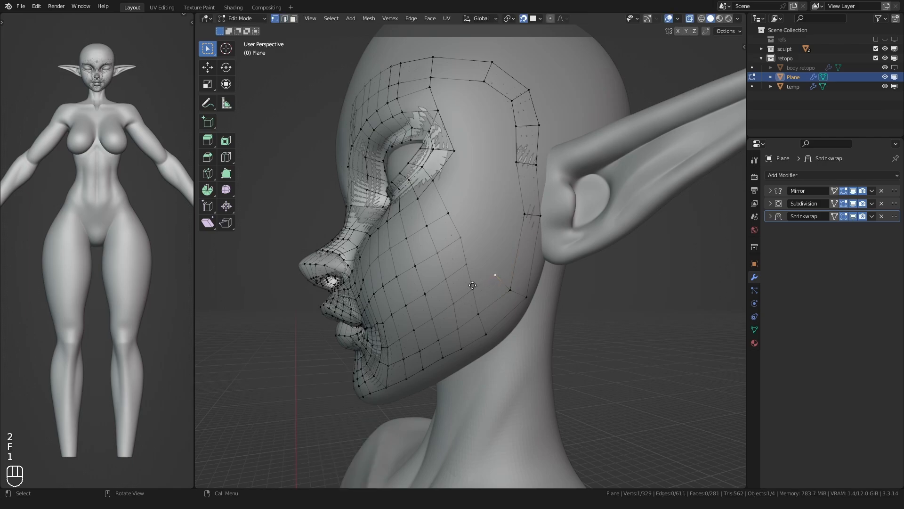
Extrude a chain of vertices up along the inside of the ear strip to the temple.
key("e")
left_click(482, 212)
mouse_move(482, 212)
middle_mouse_down("shift")
mouse_move(486, 249)
mouse_move(478, 221)
middle_mouse_up("shift")
key("e")
left_click(477, 200)
key("e")
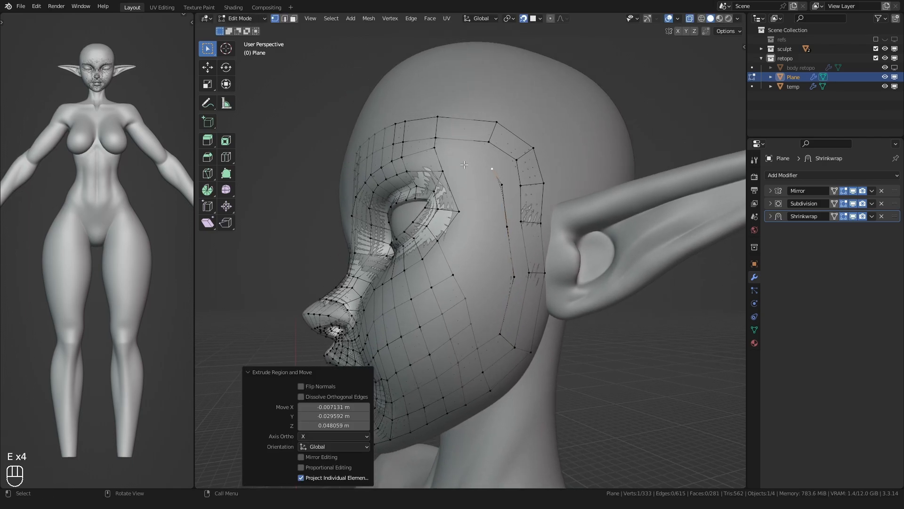
key("g")
left_click(461, 164)
Fill faces between the vertex chain and outer strip up to the brow, and adjust the inner temple vertex.
key("2")
left_click(491, 337)
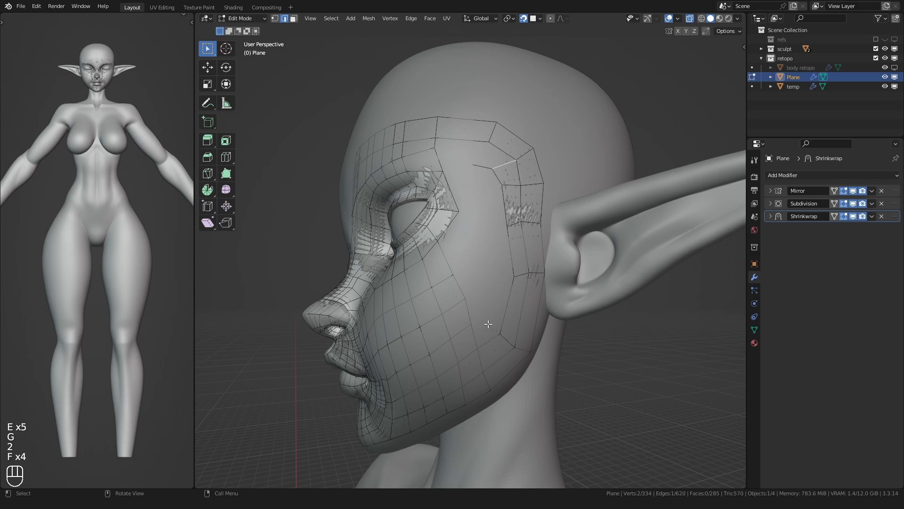
key("f")
middle_click_drag(461, 139, 459, 158)
key("1")
left_click(447, 189)
key("g")
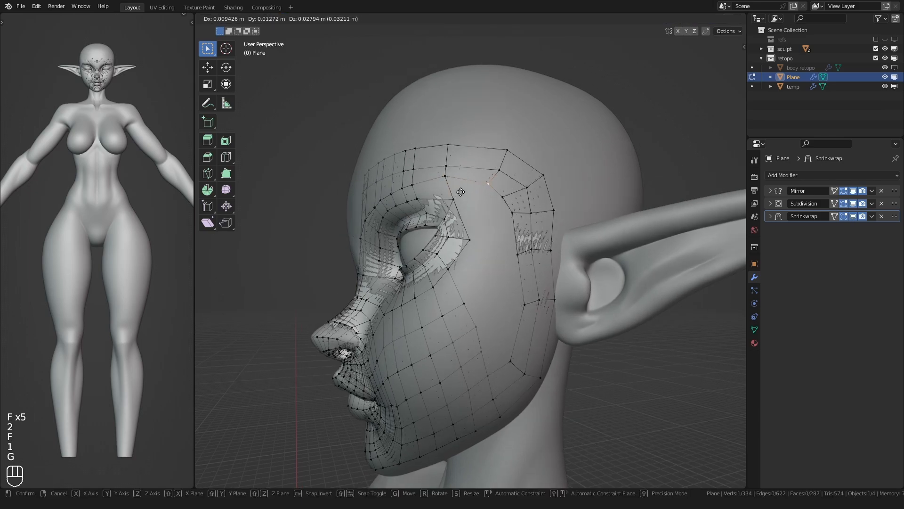
left_click(460, 192)
Extrude a second chain of vertices from the outer brow down the temple beside the eye.
mouse_move(423, 212)
middle_mouse_down()
mouse_move(442, 210)
mouse_move(423, 210)
middle_mouse_up()
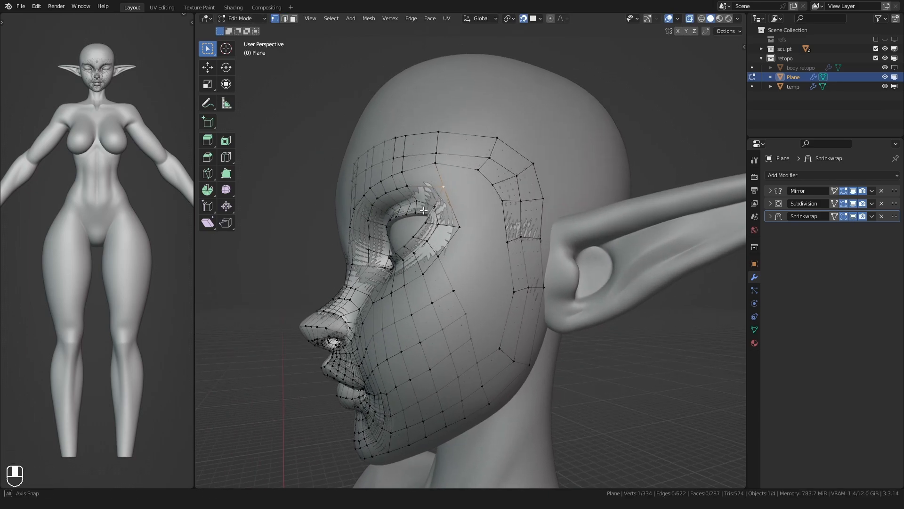
left_click(447, 206)
key("e")
left_click(459, 218)
key("e")
left_click(464, 237)
middle_click_drag(464, 242, 458, 217, "shift")
key("e")
left_click(465, 252)
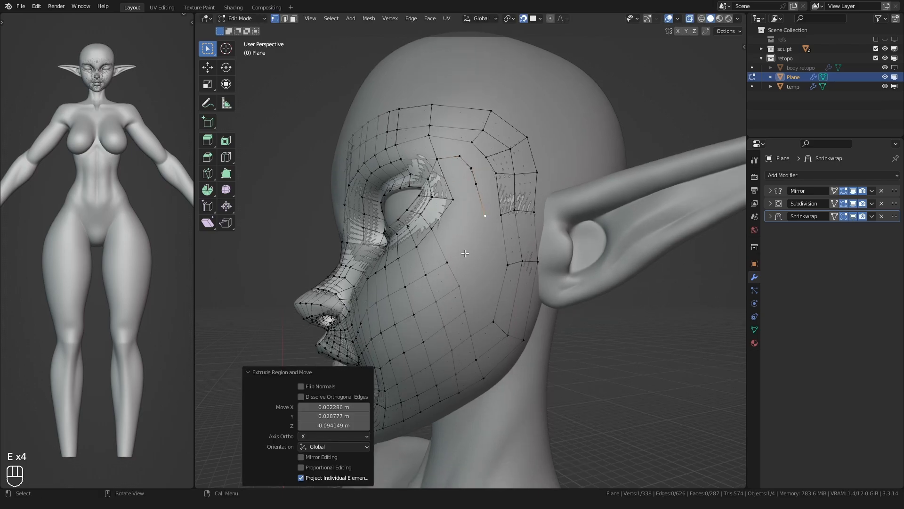
Fill faces between the second vertex chain and the existing temple strip.
key("2")
key("f")
key("f")
key("f")
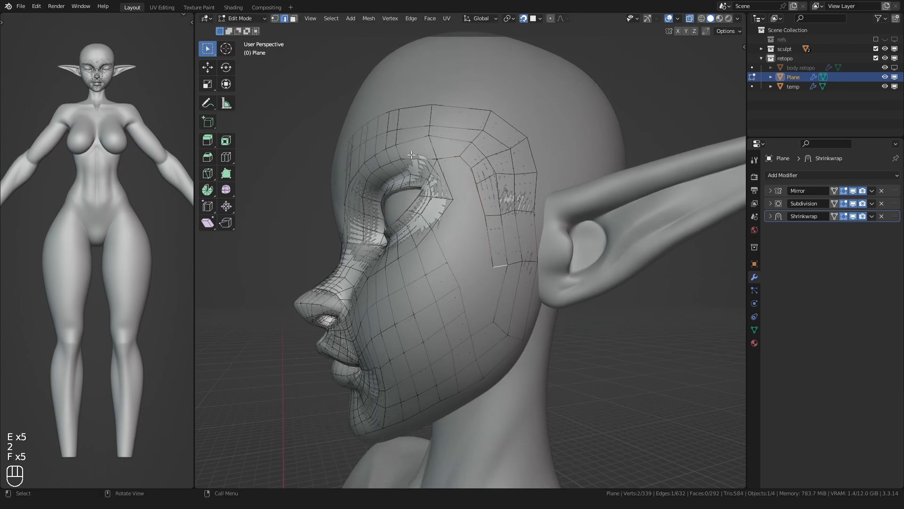
Reposition the vertices at the eye's outer corner and the nearby temple corner.
middle_click_drag(411, 155, 454, 211)
key("1")
key("1")
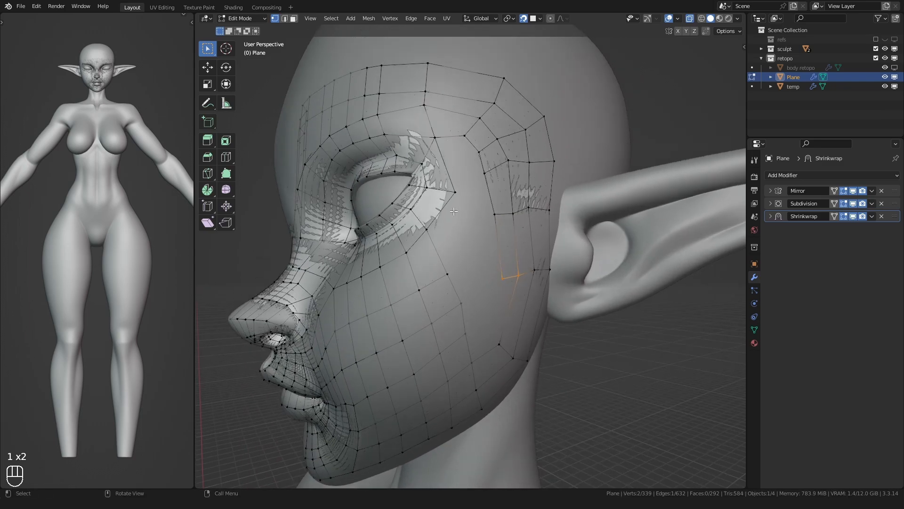
left_click(452, 195)
key("g")
left_click(449, 188)
key("g")
left_click(451, 183)
left_click(467, 136)
key("g")
left_click(462, 141)
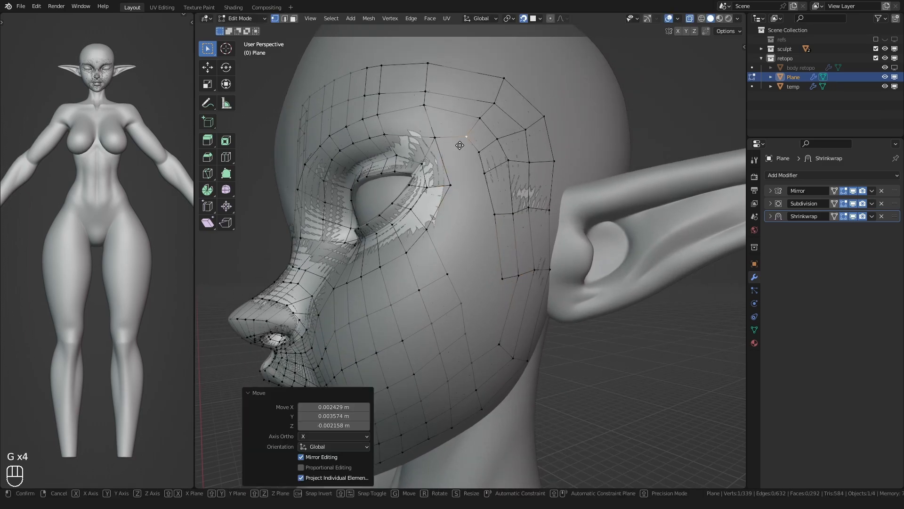
Dissolve the extra edge loop across the temple strip and fill a face toward the eye's outer corner.
left_click(475, 169)
left_click(489, 147, "alt")
key("ctrl+x")
key("2")
key("f")
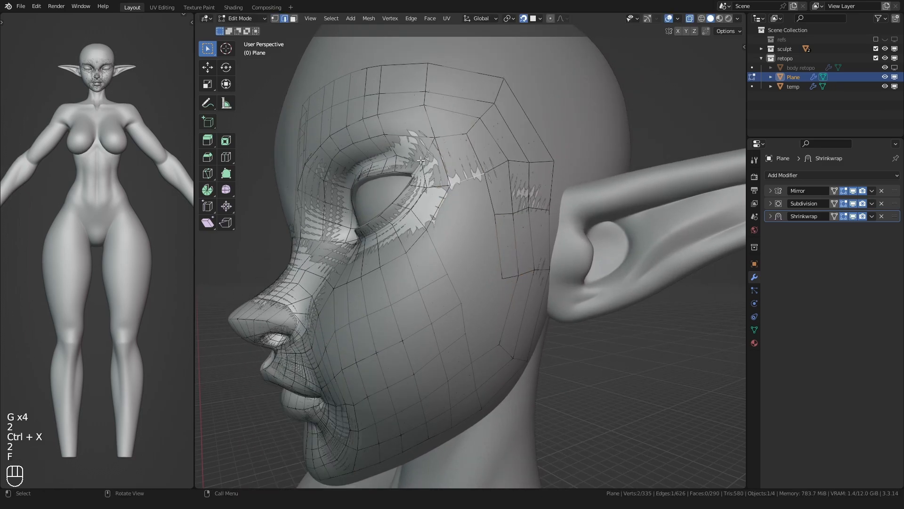
Adjust the outer eye-loop vertices below the eye's outer corner.
left_click(426, 229)
key("g")
left_click(430, 228)
middle_click_drag(431, 229, 438, 230)
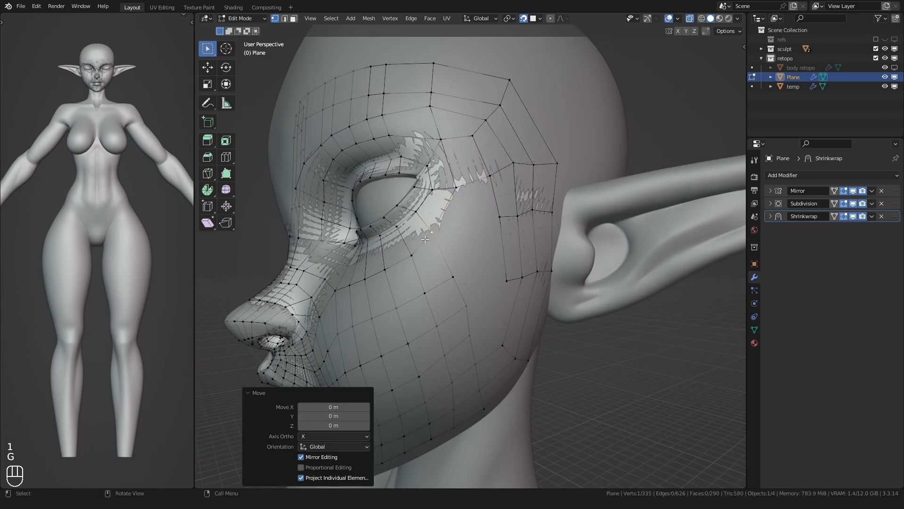
key("g")
left_click(442, 228)
key("g")
Fill two faces between the outer eye loop and the temple strip, and raise a vertex beside them.
key("2")
left_click(470, 184)
key("f")
key("f")
middle_click_drag(470, 184, 420, 239)
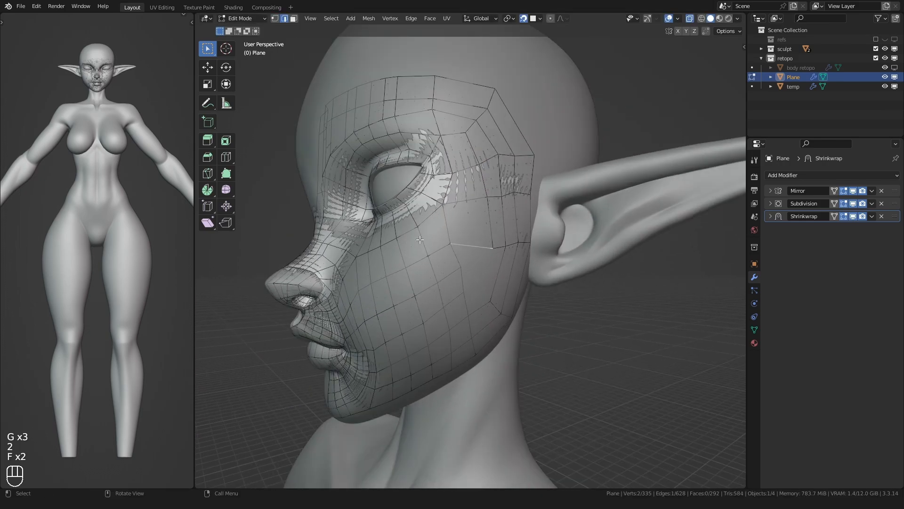
key("g")
left_click(486, 238)
Add a two-cut loop cut across the strip below the earlobe without sliding it.
middle_click_drag(486, 239, 478, 232, "shift")
key("ctrl+r")
scroll(497, 256, "up", 1)
left_click(496, 255)
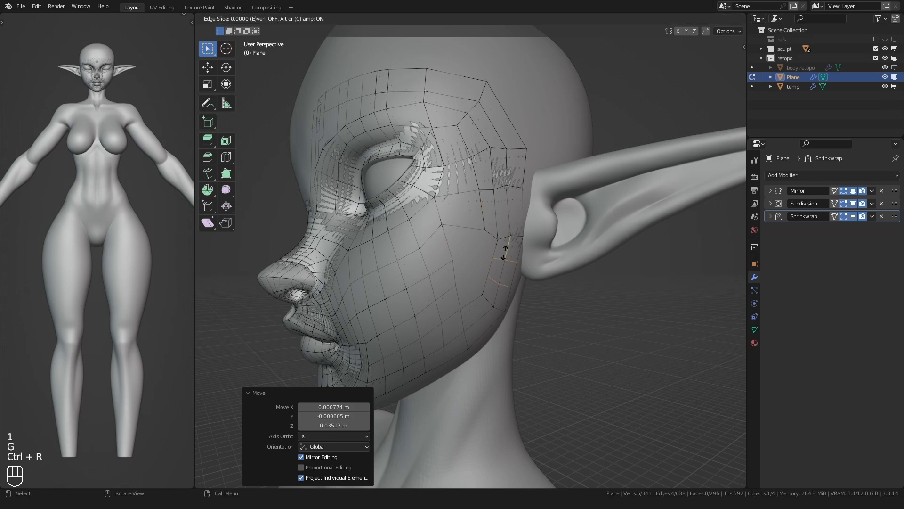
right_click(495, 255)
Fill two faces between the cheek grid and the strip below the earlobe, and adjust a cheek vertex beside them.
scroll(485, 257, "up", 1)
middle_click_drag(461, 274, 447, 257, "shift")
scroll(442, 237, "down", 1)
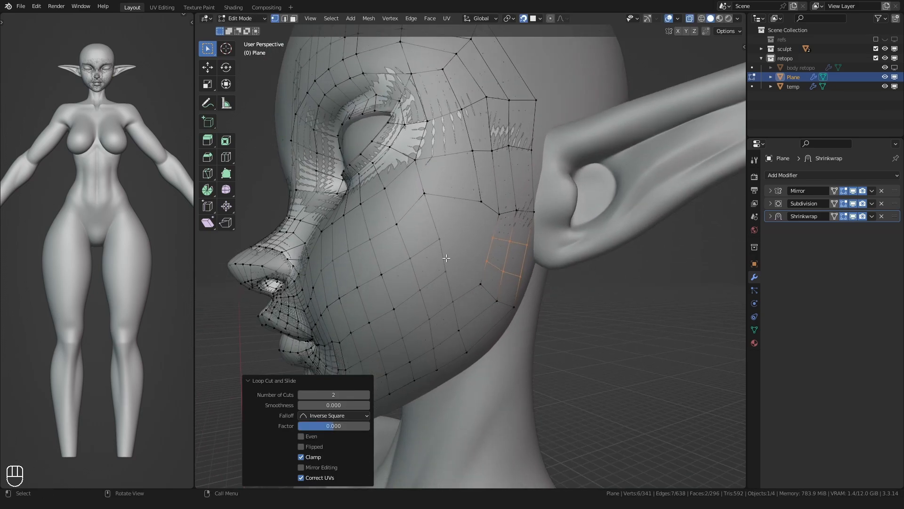
left_click(439, 250)
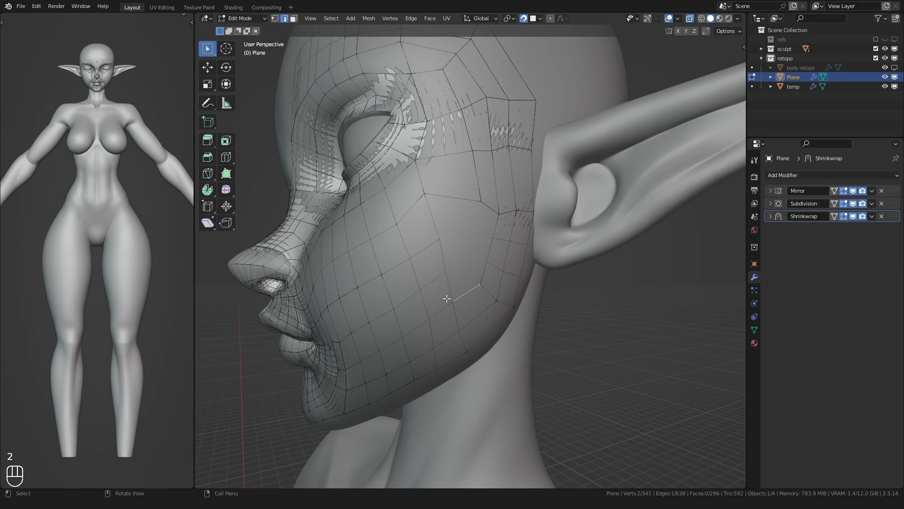
key("1")
left_click(441, 240)
key("g")
left_click(439, 242)
Move the vertices in front of the earlobe upward to even out the spacing toward the cheek.
left_click(498, 215)
key("g")
left_click(497, 203)
left_click(517, 210)
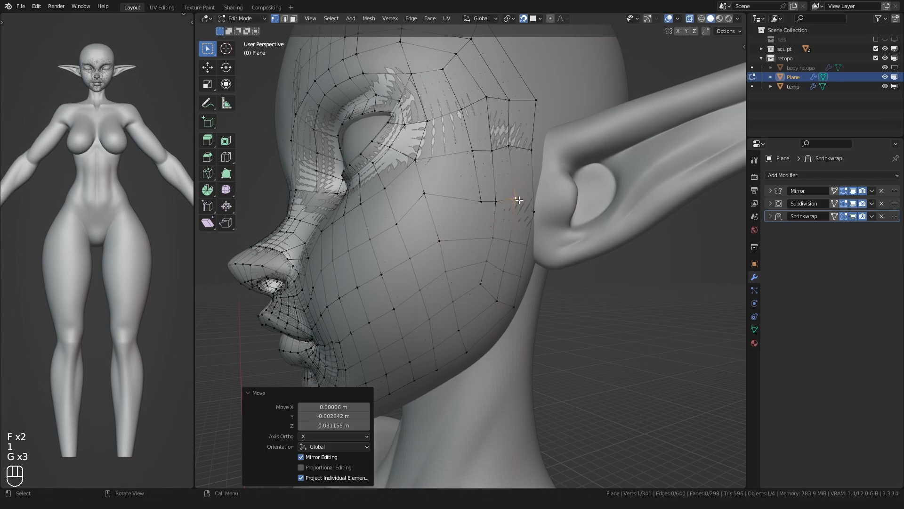
left_click(477, 199)
key("g")
left_click(469, 195)
Add one loop cut down the rear cheek strip and fill the remaining gap beside it with two faces.
scroll(469, 198, "down", 2)
key("ctrl+r")
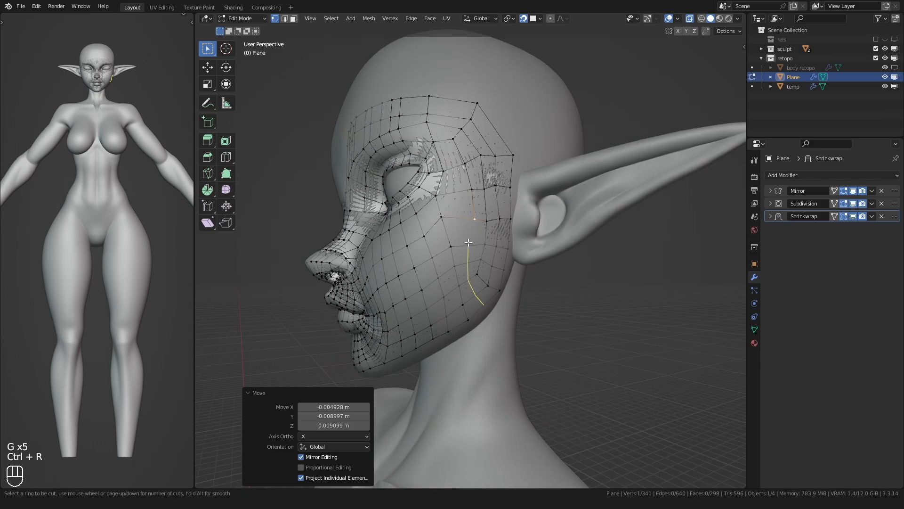
left_click(468, 242)
scroll(475, 235, "up", 3)
key("2")
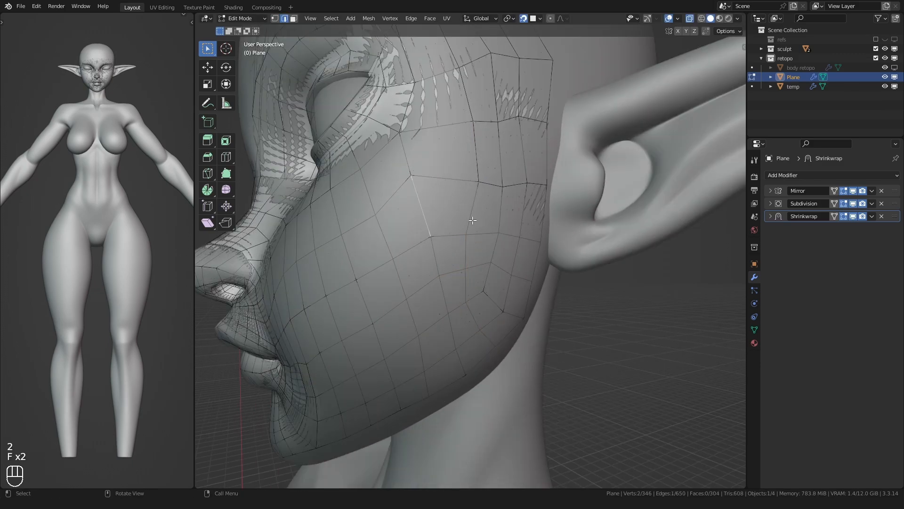
Switch to Sculpt Mode, hide the sculpt collection and turn on the wireframe overlay.
scroll(473, 220, "down", 5)
key("ctrl+Tab")
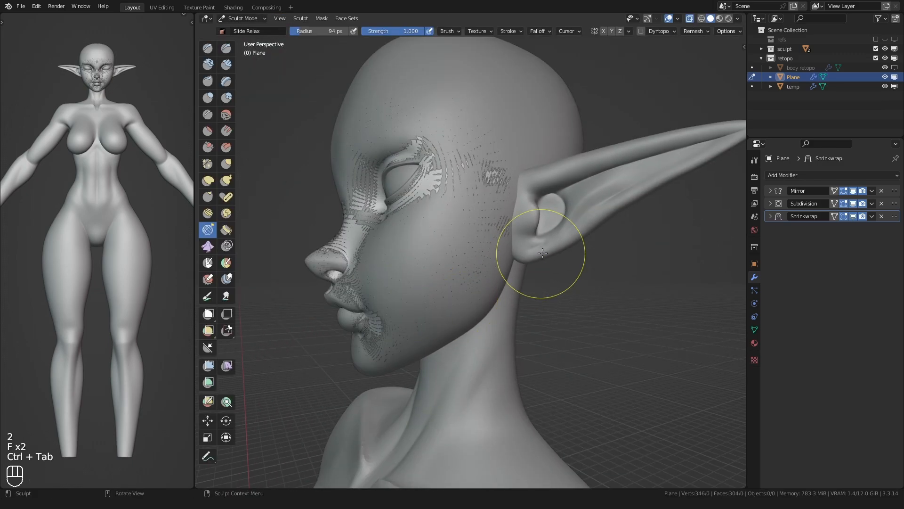
left_click(895, 49)
key("q")
left_click(443, 246)
Relax the face mesh around the temple and forehead with the Slide Relax brush, using radii of 137 px and 93 px.
key("f")
key("f")
left_click(453, 242)
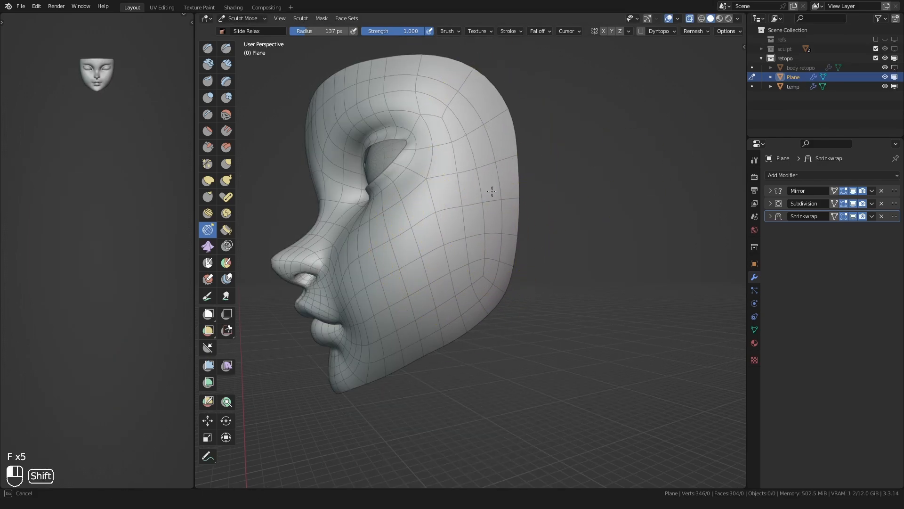
middle_click_drag(492, 191, 516, 239)
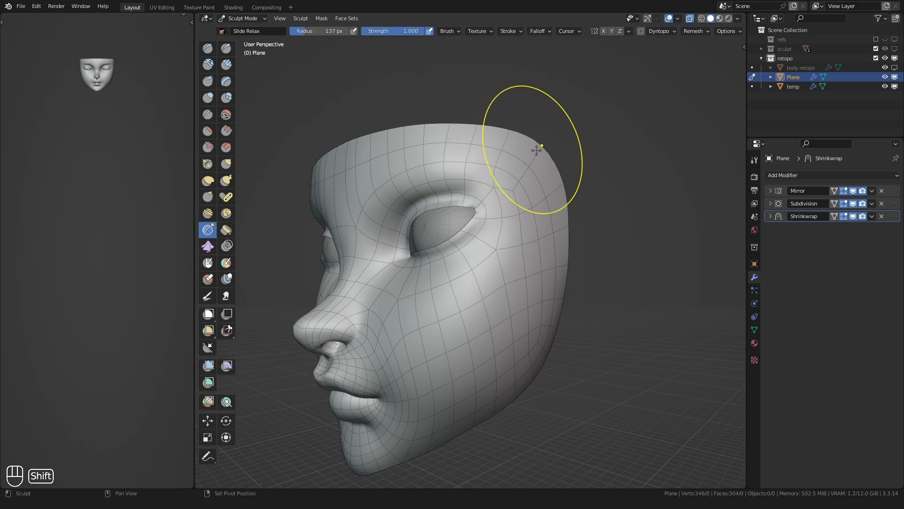
mouse_move(542, 270)
middle_mouse_down()
mouse_move(426, 236)
mouse_move(409, 155)
middle_mouse_up()
key("f")
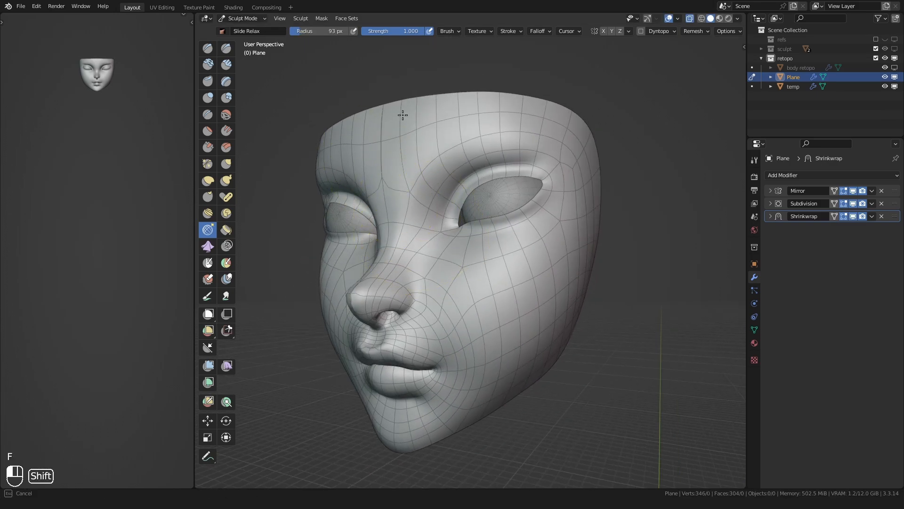
middle_click_drag(477, 105, 441, 180)
Return to Edit Mode, turn off snapping and edge-slide the face's centre-line loop with a factor of 1.000.
key("Tab")
key("1")
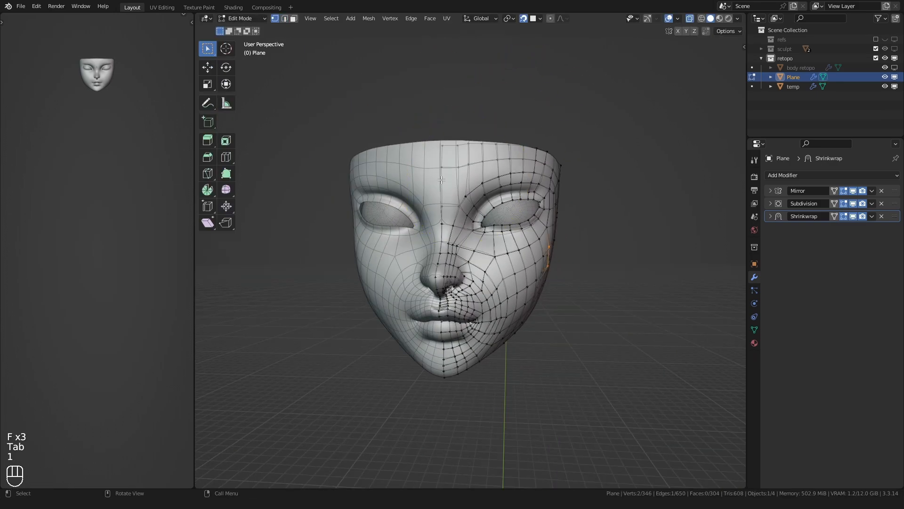
key("shift+Tab")
key("g")
left_click(439, 210)
key("g")
key("g")
left_click(541, 260)
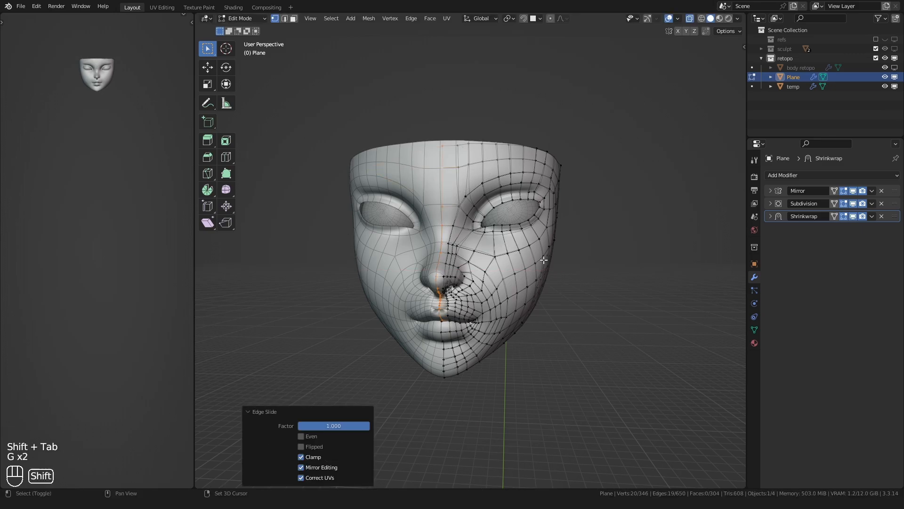
Move the centre vertex on the upper lip's upper border, below the philtrum.
middle_click_drag(443, 321, 438, 303, "shift")
middle_click_drag(438, 303, 427, 297)
scroll(428, 297, "up", 6)
left_click(423, 293)
key("KP_Decimal")
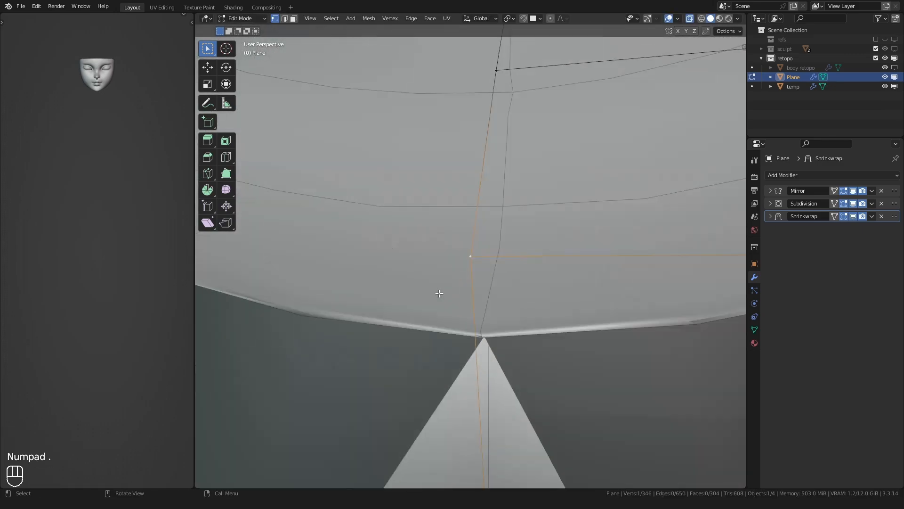
key("g")
left_click(398, 285)
scroll(396, 294, "down", 5)
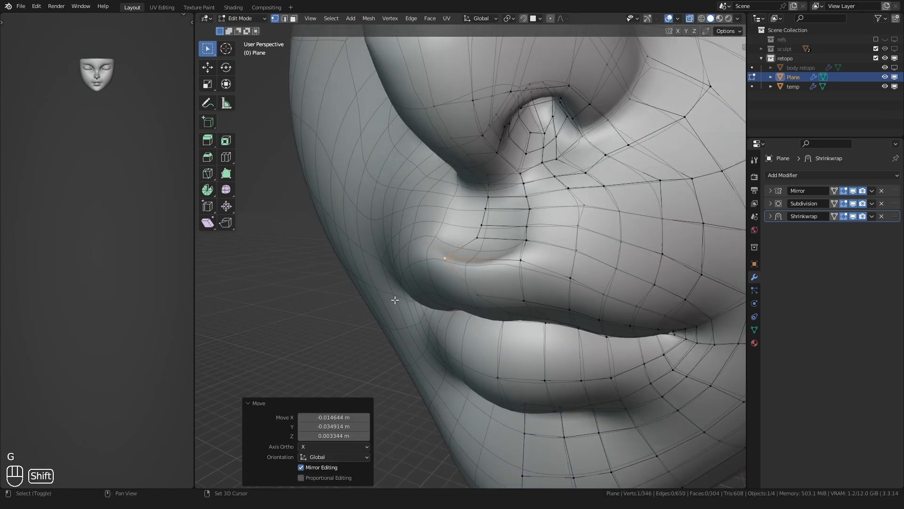
Examine the nose and mouth surface in Object Mode.
middle_click_drag(394, 298, 395, 306, "shift")
middle_click_drag(394, 306, 414, 301)
key("ctrl+Tab")
scroll(414, 323, "down", 3)
left_click(409, 326)
scroll(422, 290, "up", 4)
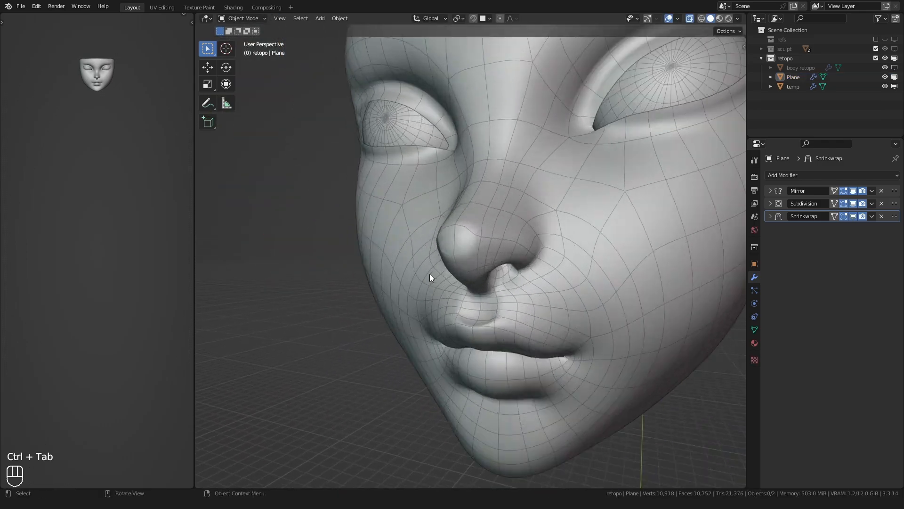
key("Tab")
key("Tab")
Pull the nose-tip vertex forward in Edit Mode and return to Object Mode to check the face.
key("Tab")
key("g")
left_click(351, 239)
middle_click_drag(351, 238, 353, 308)
key("Tab")
scroll(393, 271, "down", 3)
scroll(443, 283, "down", 2)
scroll(353, 309, "down", 2)
scroll(381, 309, "up", 1)
scroll(404, 311, "up", 2)
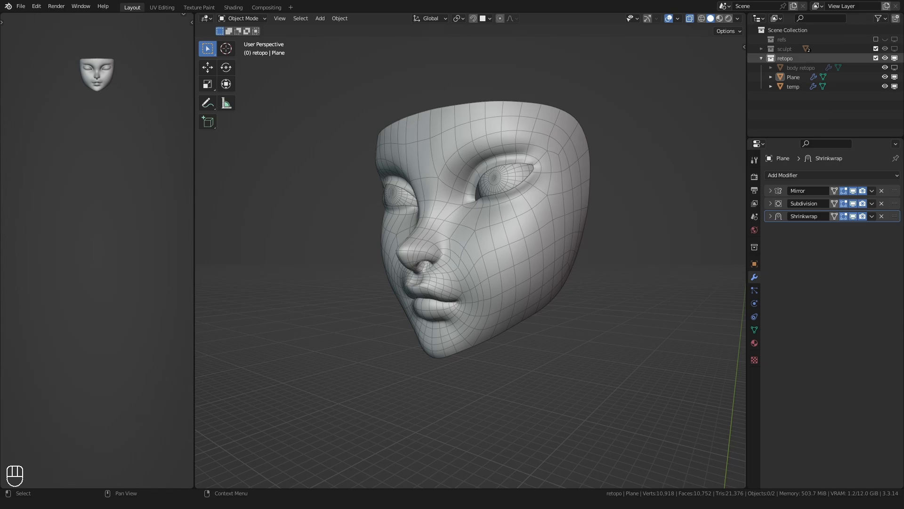
Show the sculpt collection again, turn off the wireframe overlay and open the Plane mesh in Edit Mode.
left_click(894, 49)
scroll(490, 256, "down", 2)
middle_click_drag(465, 265, 451, 268)
key("q")
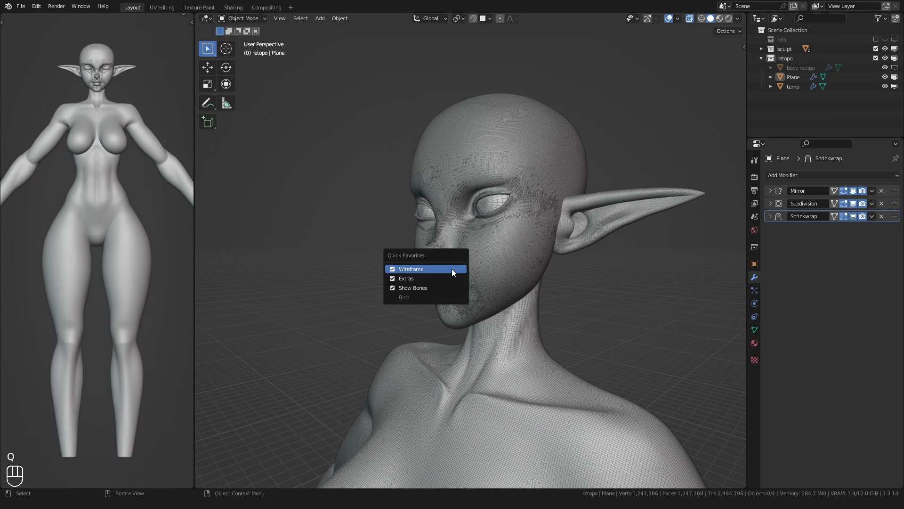
left_click(451, 268)
scroll(432, 269, "up", 2)
left_click(430, 270)
left_click(793, 78)
key("Tab")
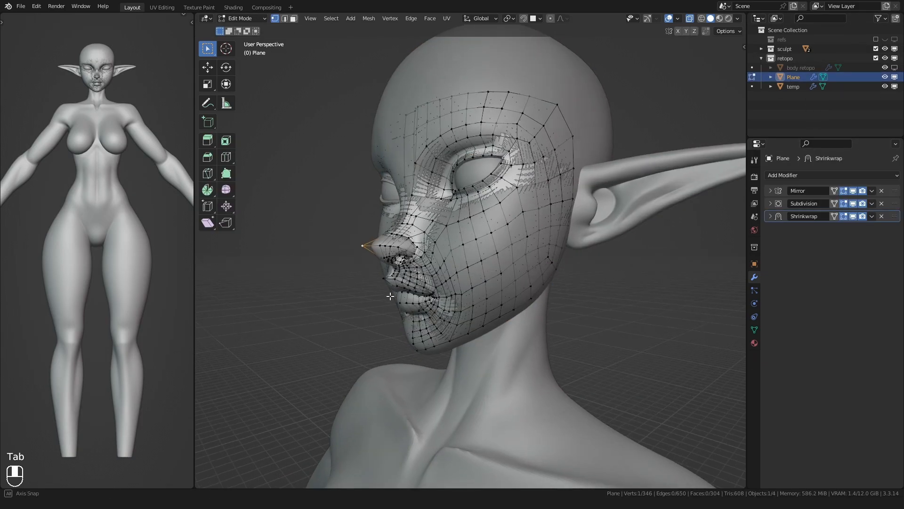
Adjust the lowest vertex on the chin's centre line and turn snapping back on.
scroll(412, 324, "up", 1)
mouse_move(432, 327)
middle_mouse_down()
mouse_move(412, 324)
mouse_move(438, 336)
mouse_move(422, 278)
mouse_move(439, 265)
mouse_move(460, 270)
middle_mouse_up()
left_click(418, 342)
scroll(421, 277, "up", 2)
key("g")
key("g")
key("shift+Tab")
left_click(408, 298)
Move two vertices along the jaw edge beside the chin and disable the Subdivision modifier's viewport display.
left_click(429, 269)
key("g")
left_click(430, 276)
left_click(446, 261)
key("g")
left_click(447, 265)
left_click(853, 204)
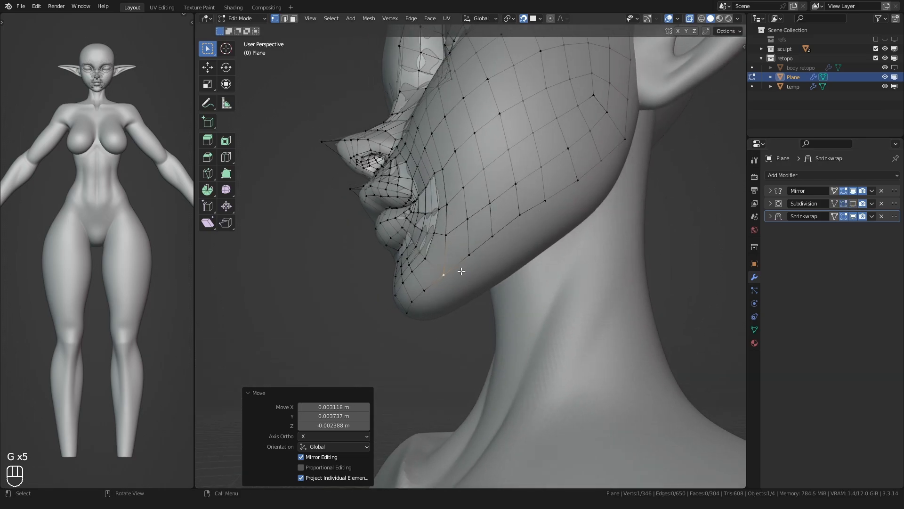
Duplicate a face at the jaw edge and place the copy under the jaw beside the neck.
key("2")
left_click(474, 247)
key("3")
left_click(478, 228)
middle_click_drag(478, 228, 399, 266)
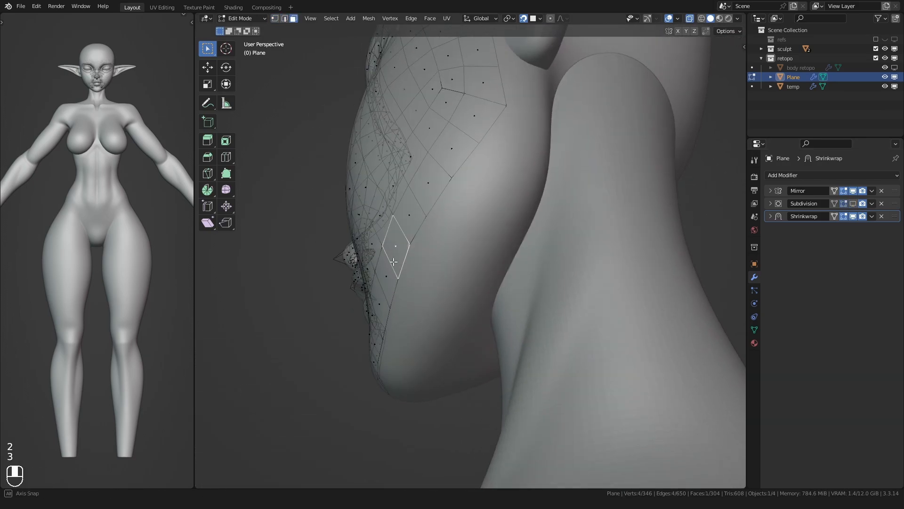
key("shift+d")
left_click(489, 272)
scroll(431, 268, "up", 1)
Reposition the duplicated face and its vertices to follow the seam between jaw and neck.
key("1")
middle_click_drag(488, 271, 408, 267)
key("g")
left_click(425, 268)
key("1")
left_click(479, 255)
key("g")
left_click(480, 251)
Extrude the face's upper edge twice along the neck seam toward the ear and rotate the new end about -19.4°.
key("2")
left_click(426, 258)
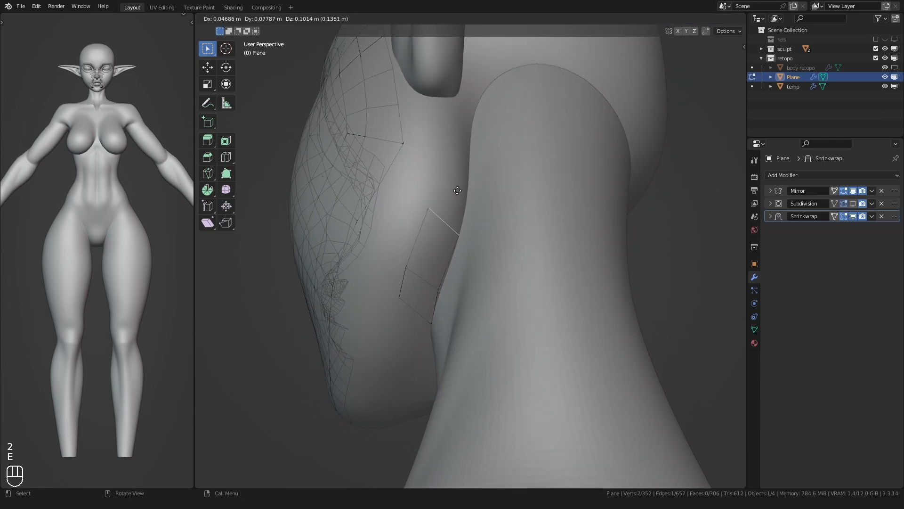
left_click(458, 191)
middle_click_drag(458, 191, 426, 254)
left_click(433, 178)
middle_click_drag(434, 178, 412, 222)
key("r")
left_click(402, 244)
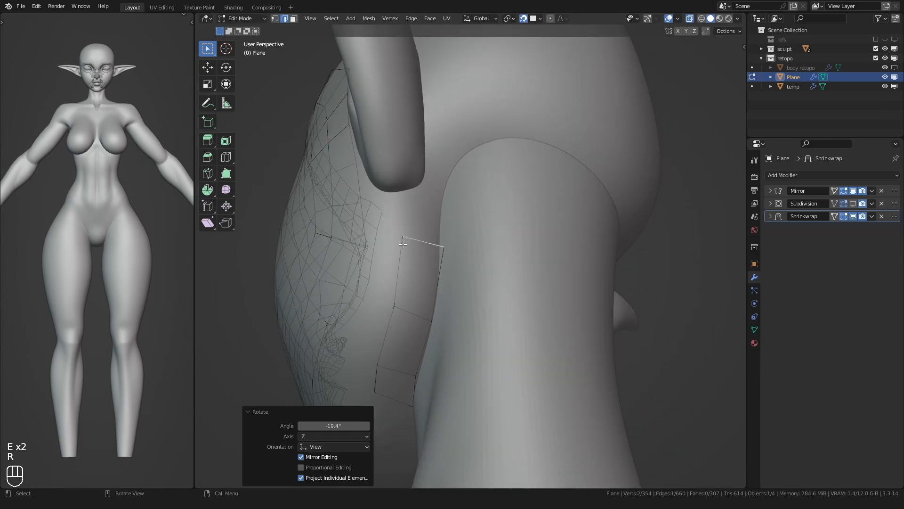
Move and scale the strip's end edge, extrude it up behind the earlobe, and scale the new edge to about 0.455.
key("g")
left_click(400, 244)
key("s")
left_click(402, 243)
key("e")
left_click(391, 201)
key("s")
left_click(404, 201)
key("g")
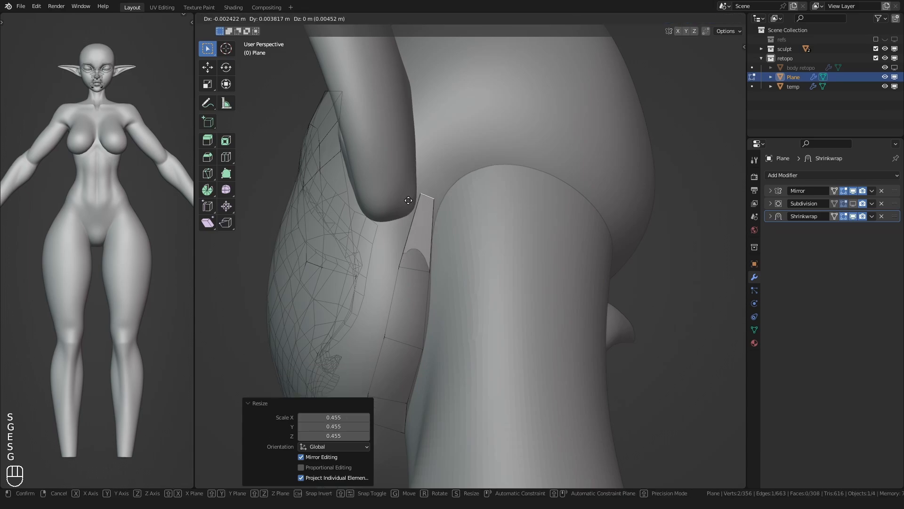
left_click(410, 200)
Extrude the strip onward around the back of the neck where it meets the head.
right_click(474, 156, "ctrl")
middle_click_drag(549, 190, 523, 184)
left_click(488, 208)
Reposition the strip's vertices at the back of the neck to follow the seam up to the midline.
key("1")
left_click(518, 176)
key("g")
left_click(521, 184)
key("g")
left_click(518, 163)
left_click(532, 148)
key("g")
left_click(486, 159)
key("g")
left_click(488, 163)
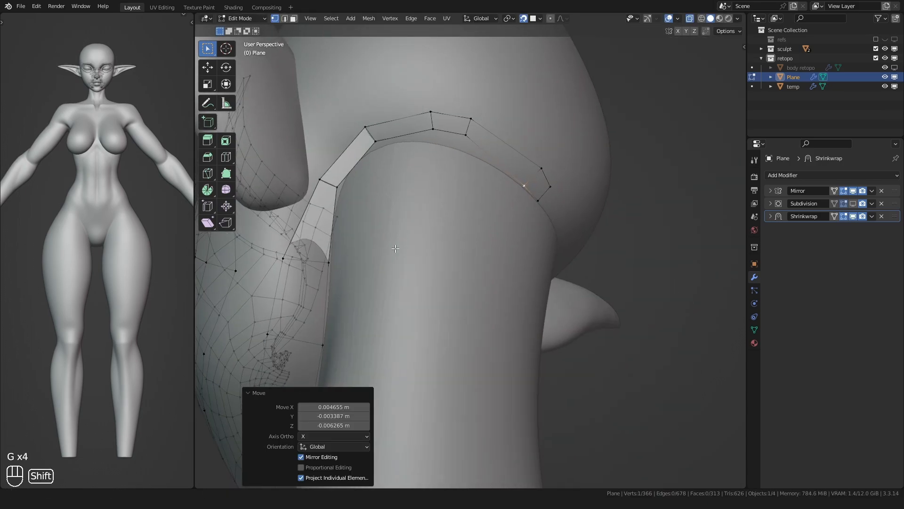
Scale the strip's front end edge under the jaw to about 0.473, then rotate and move it along the neck seam.
key("2")
middle_click_drag(473, 267, 510, 217)
left_click(483, 227)
key("s")
left_click(495, 221)
middle_click_drag(506, 220, 475, 240)
key("r")
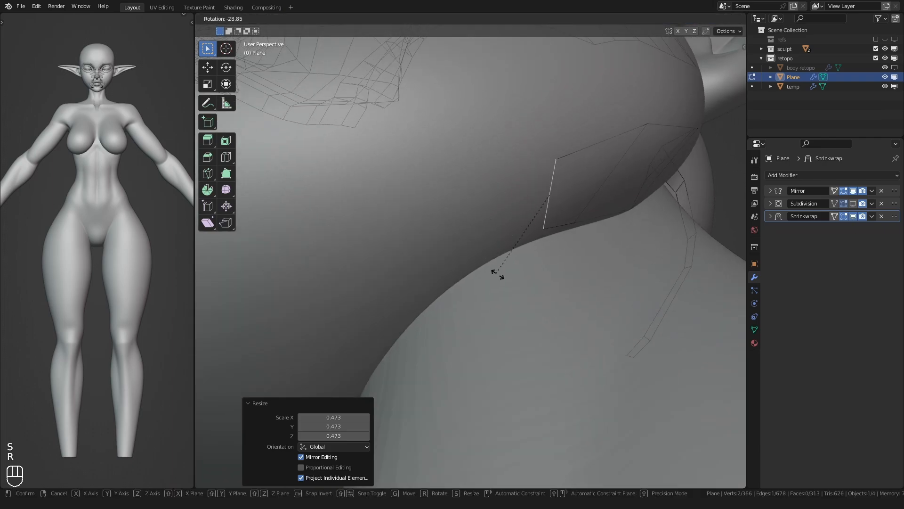
left_click(497, 271)
key("g")
left_click(469, 264)
Extrude the neck strip's front end edge twice under the jaw toward the midline.
key("e")
left_click(369, 305)
middle_click_drag(370, 305, 405, 247)
key("e")
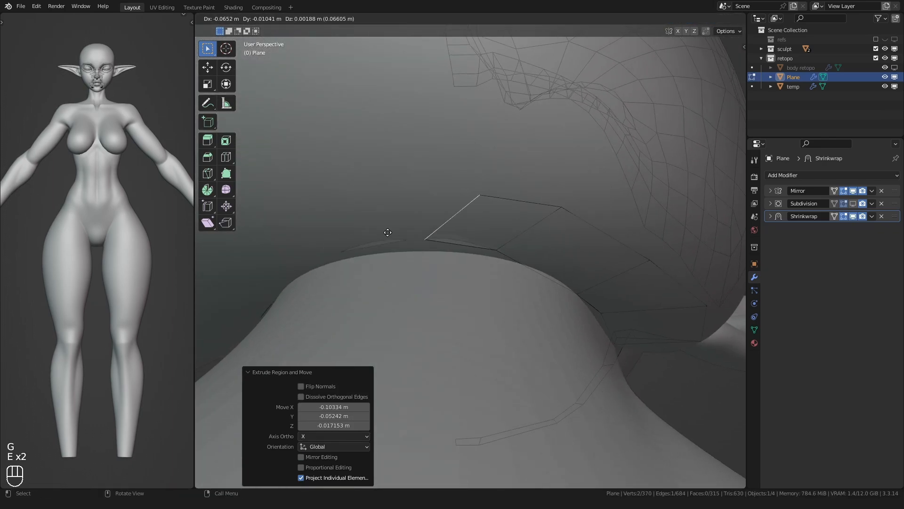
left_click(490, 248)
Add centred loop cuts along the neck strip's longer faces to space its divisions evenly.
key("1")
middle_click_drag(501, 263, 449, 254)
key("ctrl+r")
left_click(449, 254)
right_click(450, 254)
left_click(539, 92)
right_click(539, 92)
middle_click_drag(539, 92, 466, 163)
right_click(588, 80)
left_click(552, 74, "alt")
right_click(454, 203)
left_click(497, 131, "alt")
Move the strip's vertices at the back of the neck so they follow the seam in an even curve.
middle_click_drag(466, 163, 481, 158)
scroll(509, 155, "up", 1)
key("1")
left_click(520, 153)
key("g")
key("g")
key("g")
key("g")
key("g")
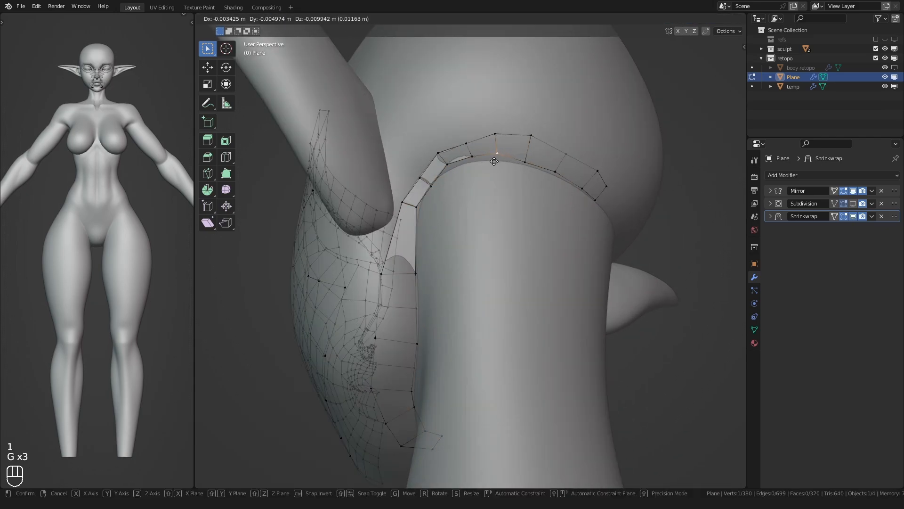
left_click(448, 164)
key("g")
left_click(454, 164)
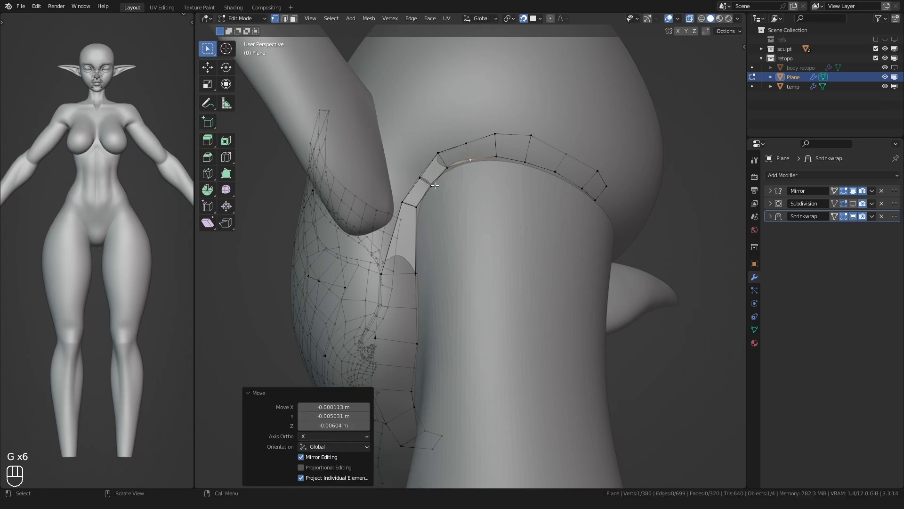
Reposition the strip's vertices behind the earlobe and down along the jaw to even out its width.
key("g")
left_click(426, 186)
key("g")
left_click(413, 183)
middle_click_drag(413, 184, 448, 135, "shift")
key("g")
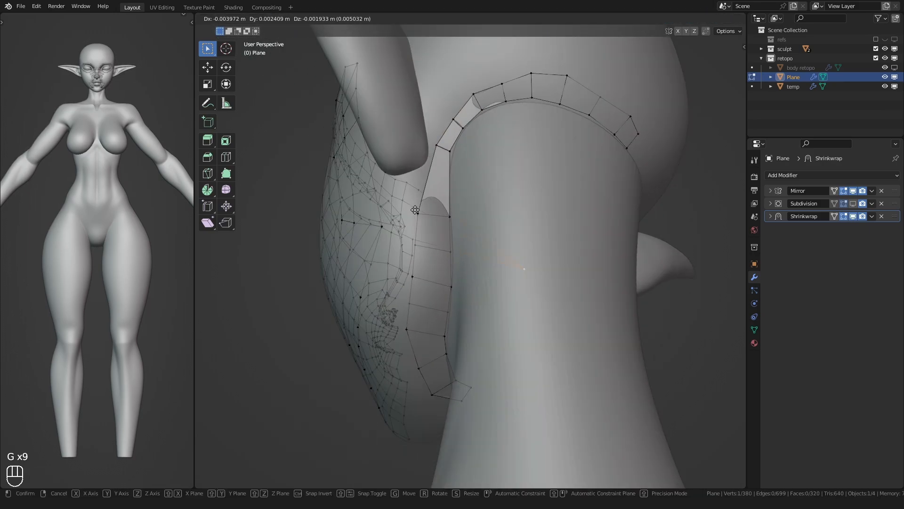
left_click(402, 217)
middle_click_drag(402, 218, 444, 151, "shift")
key("g")
left_click(459, 200)
key("g")
left_click(460, 227)
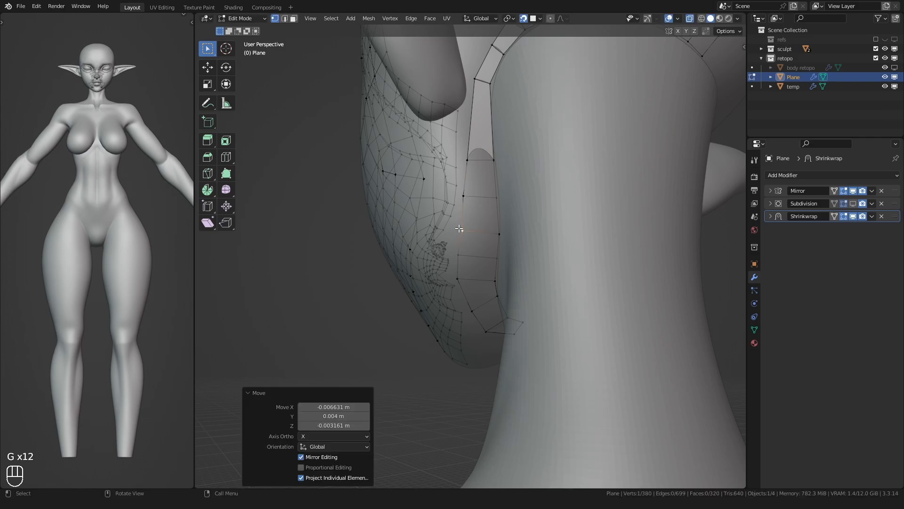
Extrude the forehead's top edges beside the midline back over the crown in three segments.
middle_click_drag(460, 227, 341, 305)
scroll(465, 229, "down", 5)
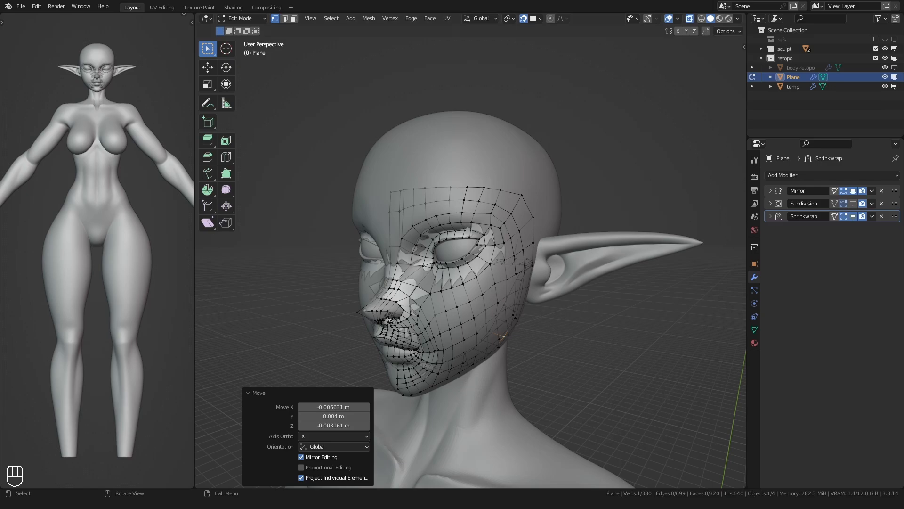
middle_click_drag(340, 305, 436, 190)
scroll(384, 202, "up", 2)
key("2")
key("e")
left_click(405, 198)
key("e")
left_click(442, 191)
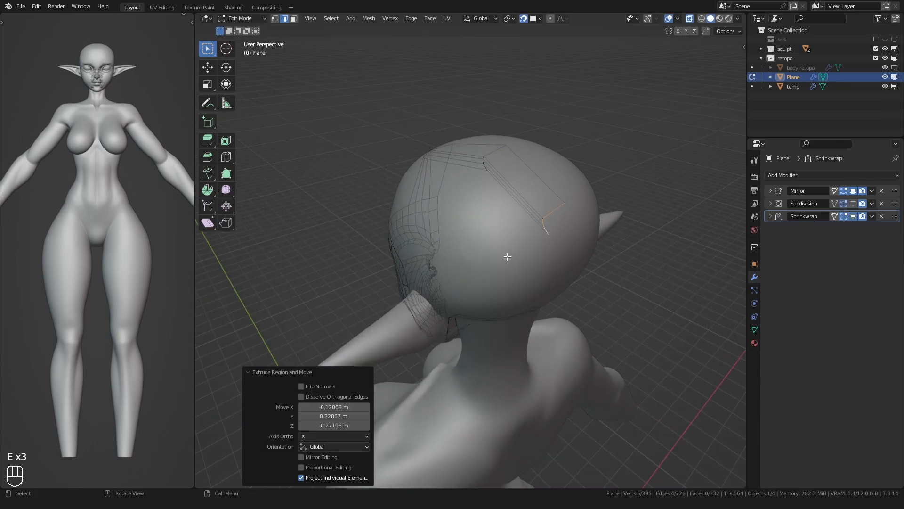
Move the end row's vertices individually on the back of the crown to space them outward from the midline.
middle_click_drag(507, 257, 476, 225)
scroll(511, 226, "up", 2)
key("1")
left_click(508, 200)
key("g")
left_click(498, 215)
left_click(509, 190)
key("g")
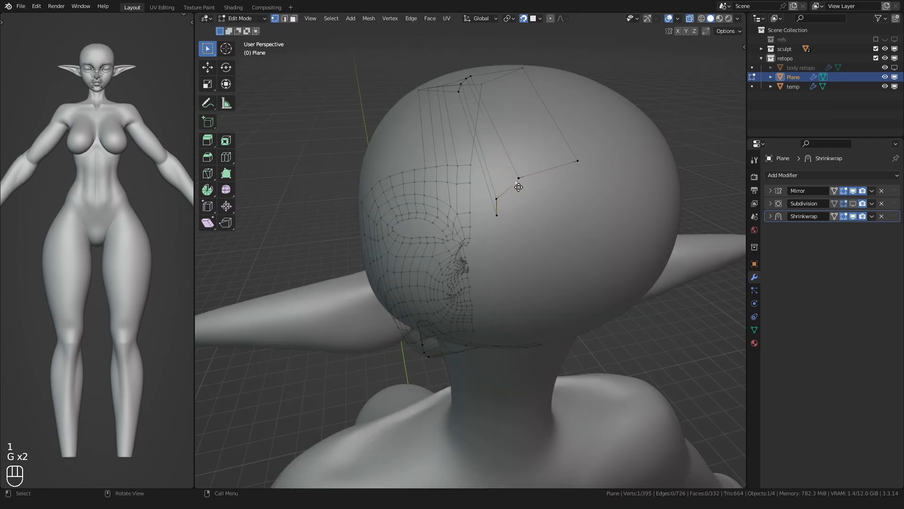
left_click(522, 189)
key("g")
key("g")
left_click(499, 200)
key("g")
left_click(576, 164)
key("g")
scroll(542, 193, "down", 3)
left_click(489, 231)
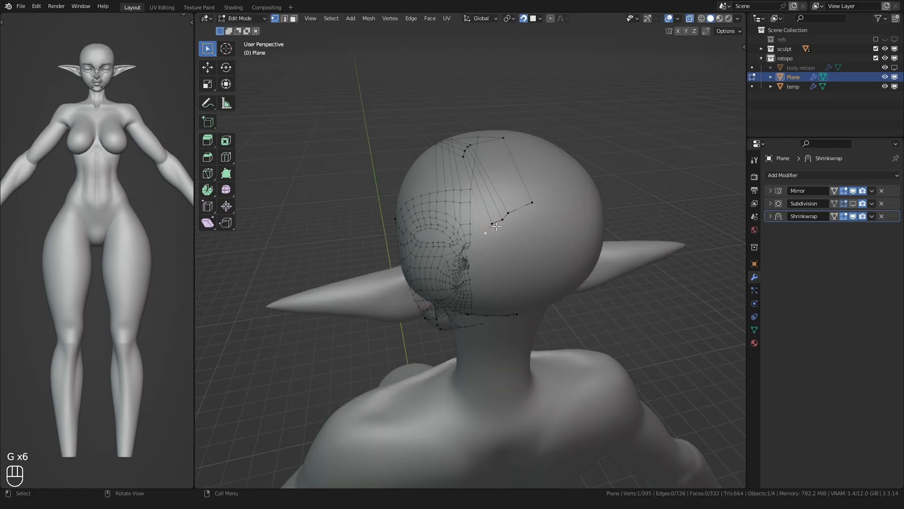
Extrude the crown's end row down the back of the head and fill faces between it and the neck strip.
left_click(532, 203, "ctrl")
middle_click_drag(532, 204, 503, 173)
key("e")
left_click(501, 240)
scroll(501, 245, "up", 2)
middle_click_drag(501, 278, 500, 257)
scroll(499, 258, "up", 1)
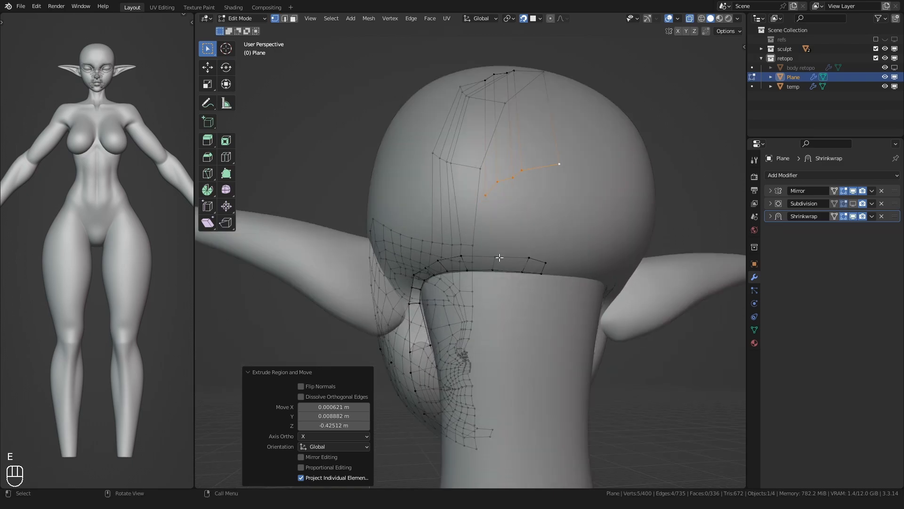
key("2")
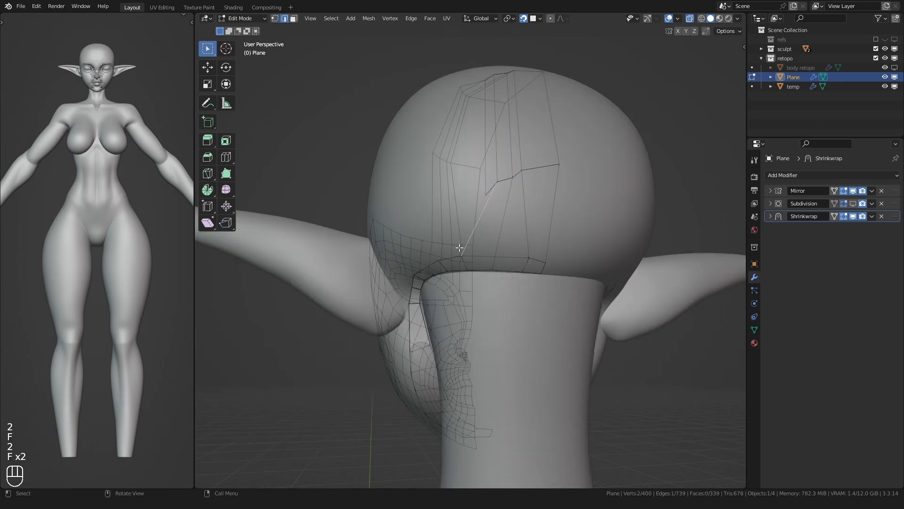
key("f")
Reposition the vertices of the lower row on the back of the head to even out the columns.
key("1")
middle_click_drag(442, 248, 461, 250)
left_click(464, 263)
key("g")
left_click(528, 199)
key("g")
key("g")
left_click(555, 194)
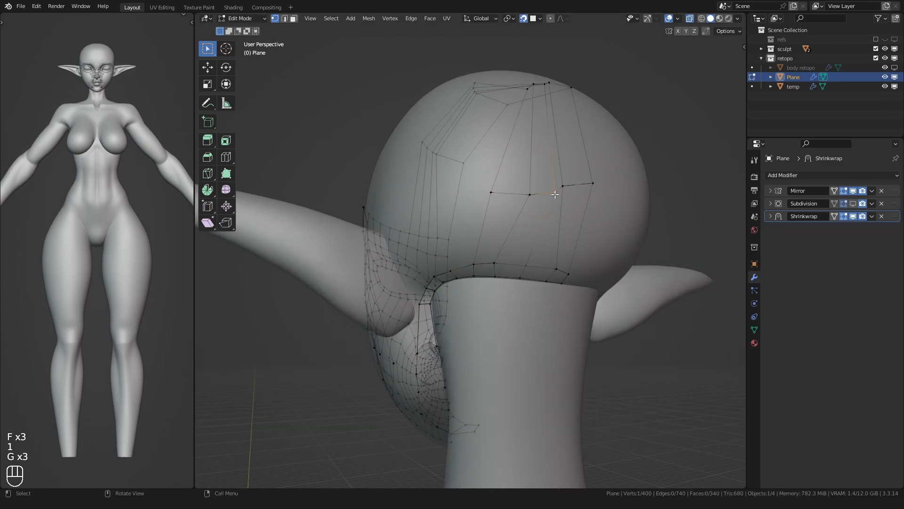
key("g")
key("g")
left_click(572, 190)
Extrude the forehead's outer top edges up and back along the side of the head in two segments.
middle_click_drag(564, 194, 425, 240)
left_click(457, 214, "ctrl")
key("e")
left_click(411, 213)
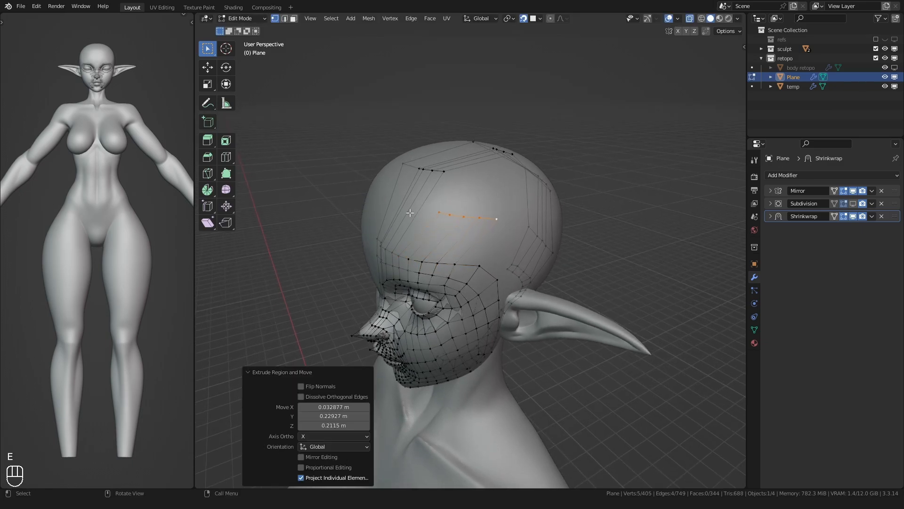
middle_click_drag(419, 173, 377, 187)
key("e")
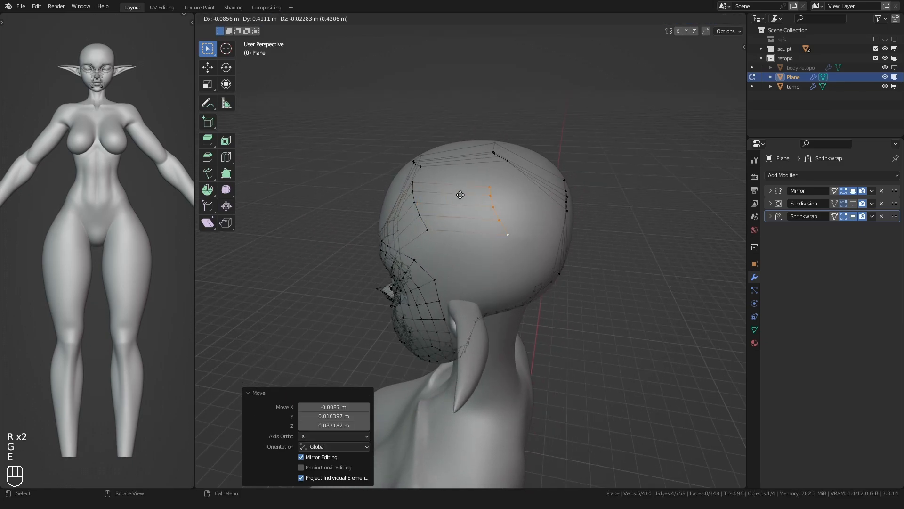
left_click(515, 212)
Move the row at the back of the crown downward and divide the crown faces with five loop cuts.
left_click(517, 209)
left_click(550, 183, "ctrl")
key("g")
left_click(504, 231)
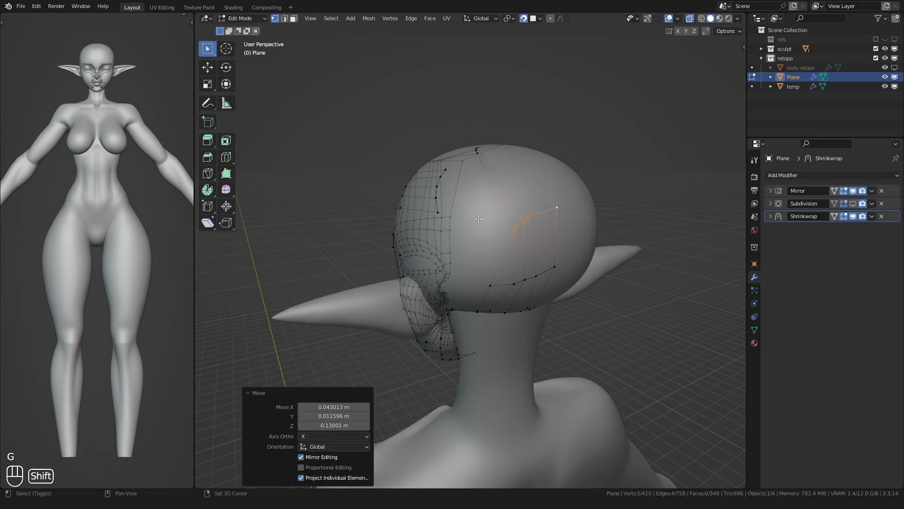
middle_click_drag(504, 231, 532, 257)
scroll(453, 246, "up", 1)
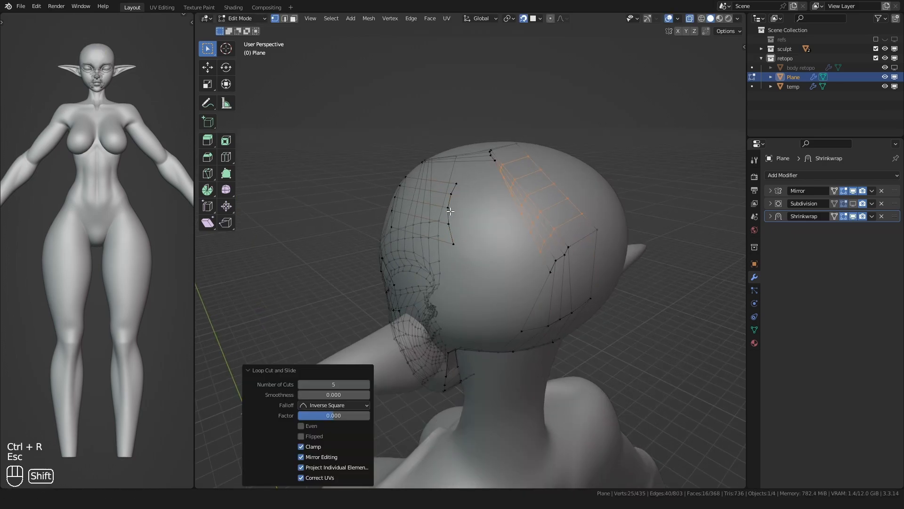
Move the crown's border vertices toward the side patch and fill faces between the two.
key("1")
scroll(480, 193, "up", 1)
middle_click_drag(450, 211, 494, 226)
key("g")
left_click(488, 159)
left_click(495, 186)
key("g")
left_click(503, 196)
key("f")
key("f")
key("1")
left_click(506, 224)
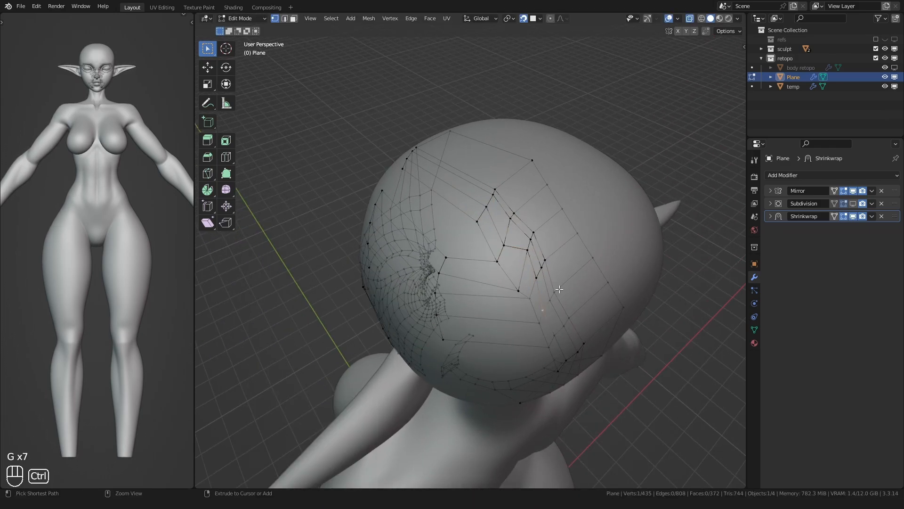
Adjust vertices on the upper back of the head and fill the remaining faces between the crown and side patches.
left_click(521, 263)
key("g")
middle_click_drag(482, 278, 495, 236)
left_click(527, 258)
mouse_move(494, 236)
middle_mouse_down("shift")
mouse_move(487, 253)
mouse_move(557, 233)
mouse_move(477, 246)
mouse_move(497, 242)
mouse_move(485, 223)
mouse_move(470, 233)
mouse_move(490, 201)
mouse_move(481, 196)
mouse_move(481, 233)
middle_mouse_up("shift")
key("2")
key("f")
key("f")
key("1")
Reposition the patch's edge vertices and extrude a vertex down the back of the head toward the neck strip.
key("g")
left_click(470, 212)
key("g")
key("g")
left_click(481, 196)
key("e")
left_click(481, 232)
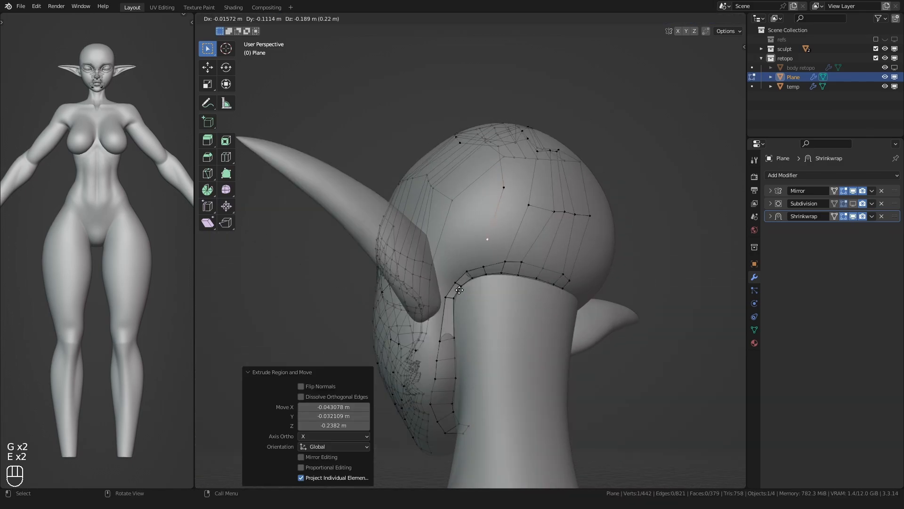
left_click(459, 290)
Fill faces along the extruded edges behind the ear and adjust a vertex on the upper side of the head.
key("2")
middle_click_drag(460, 291, 470, 214)
key("1")
key("g")
key("g")
left_click(517, 232)
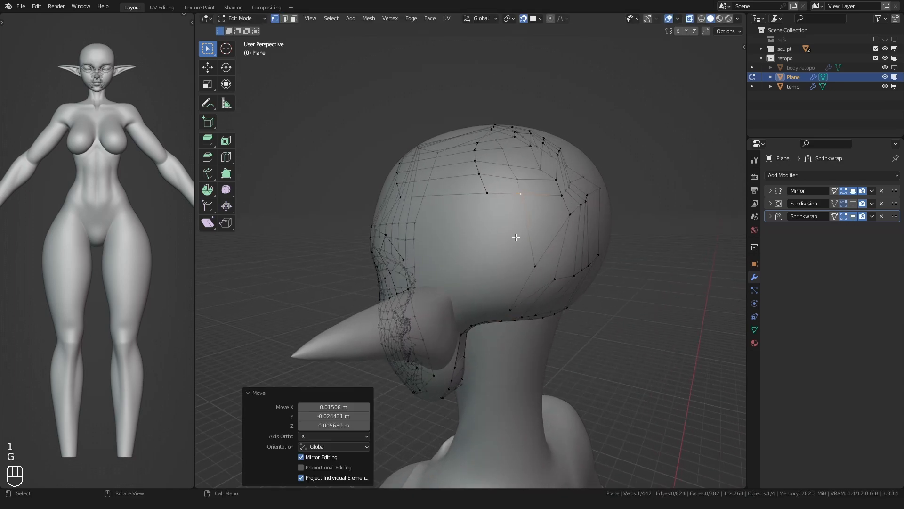
Extrude vertices down the side of the head behind the ear and fill faces between the new edges.
middle_click_drag(516, 231, 476, 271)
left_click(467, 252)
key("e")
left_click(473, 238)
key("2")
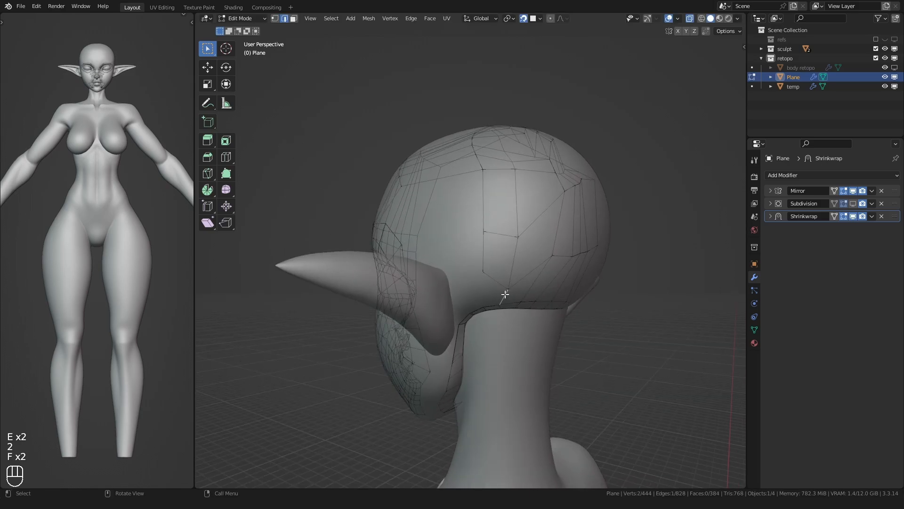
Hide the sculpt collection and relax the head mesh in Sculpt Mode using Slide Relax with a 202 px radius.
left_click(896, 50)
mouse_move(536, 200)
middle_mouse_down()
mouse_move(484, 232)
mouse_move(513, 182)
mouse_move(482, 174)
mouse_move(499, 214)
mouse_move(481, 207)
mouse_move(504, 202)
mouse_move(470, 196)
mouse_move(476, 152)
mouse_move(410, 192)
middle_mouse_up()
key("ctrl+Tab")
key("f")
middle_click_drag(422, 227, 435, 150)
mouse_move(493, 174)
middle_mouse_down()
mouse_move(561, 155)
mouse_move(555, 216)
mouse_move(461, 218)
mouse_move(513, 187)
mouse_move(459, 178)
mouse_move(527, 192)
mouse_move(511, 234)
mouse_move(454, 225)
middle_mouse_up()
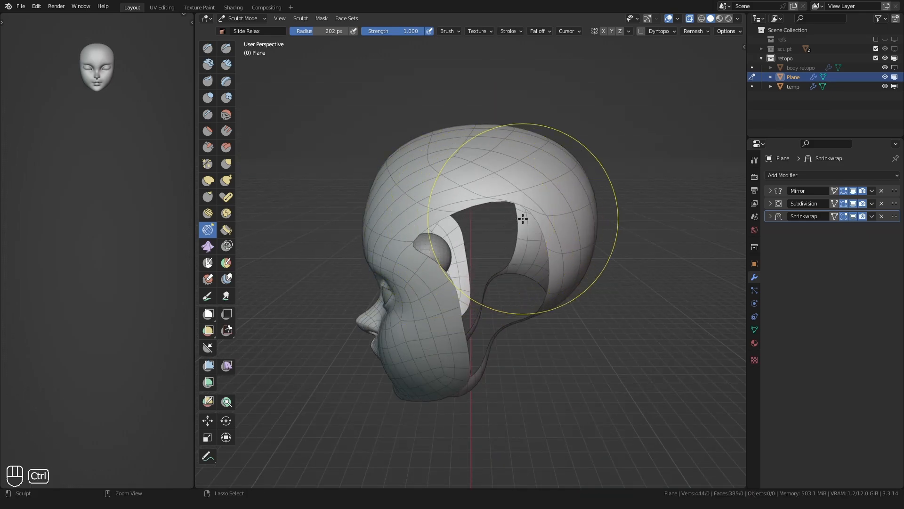
Apply a duplicate of the Shrinkwrap modifier and smooth the back of the head with the Slide Relax brush.
key("ctrl+Tab")
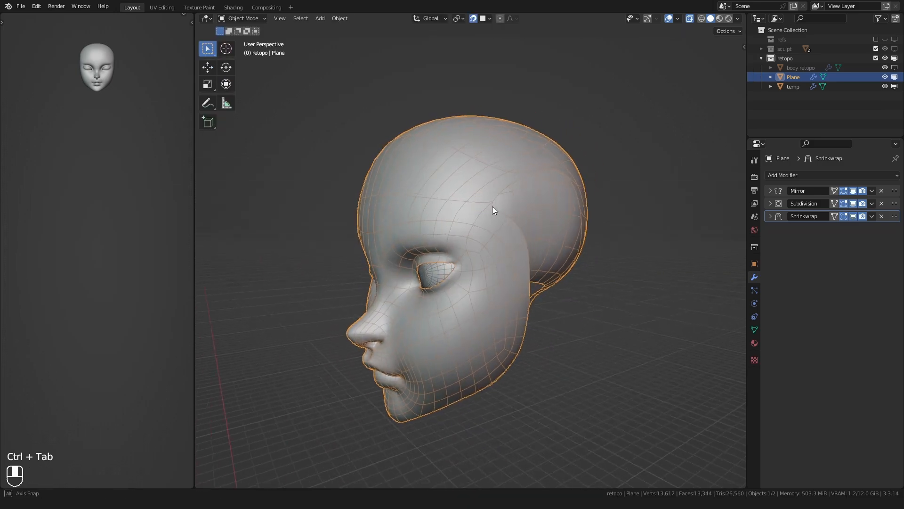
key("ctrl+a")
key("ctrl+Tab")
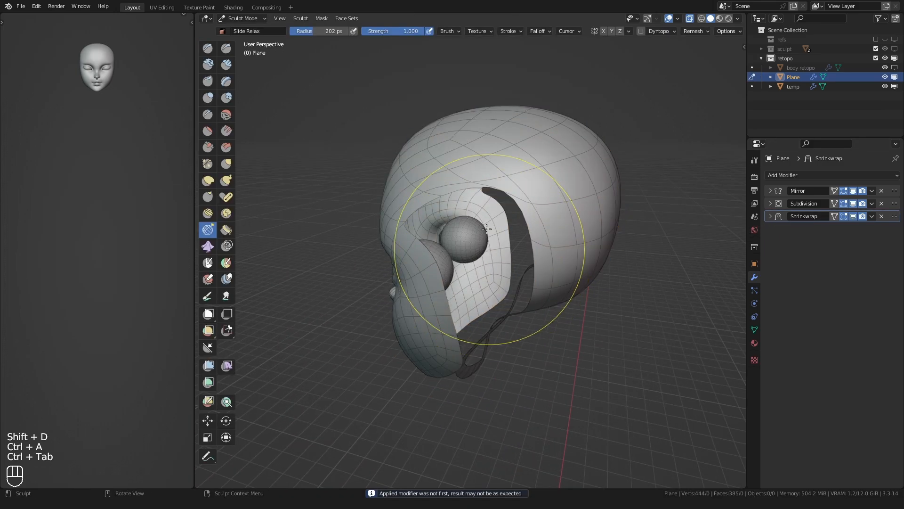
key("f")
left_click_drag(533, 174, 556, 181, "shift")
middle_click_drag(575, 188, 523, 202)
Turn snapping off, select the centre-line edge loop over the head and face, and move it along the X axis.
key("Tab")
key("1")
left_click(553, 182, "alt")
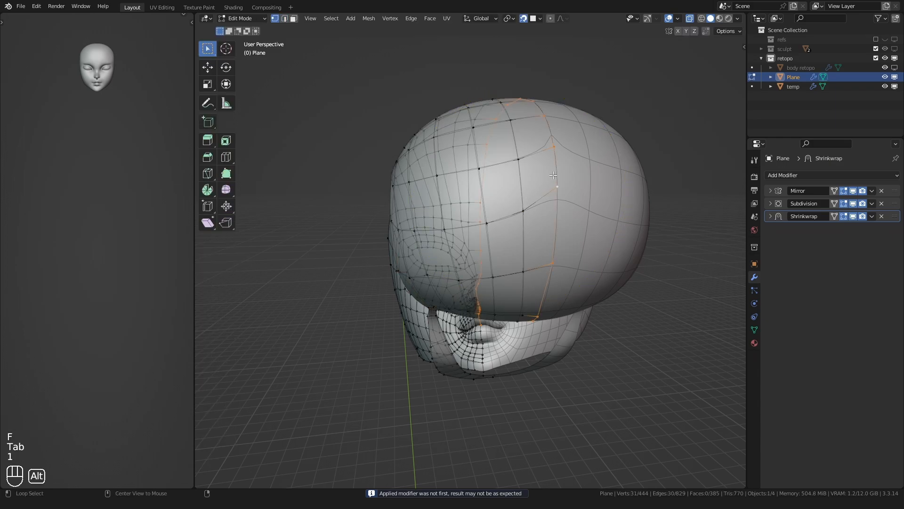
mouse_move(424, 193)
middle_mouse_down()
mouse_move(578, 174)
mouse_move(631, 90)
middle_mouse_up()
scroll(515, 299, "up", 4)
left_click(516, 300, "alt+shift")
scroll(515, 299, "down", 3)
key("shift+Tab")
key("g")
middle_click(440, 257)
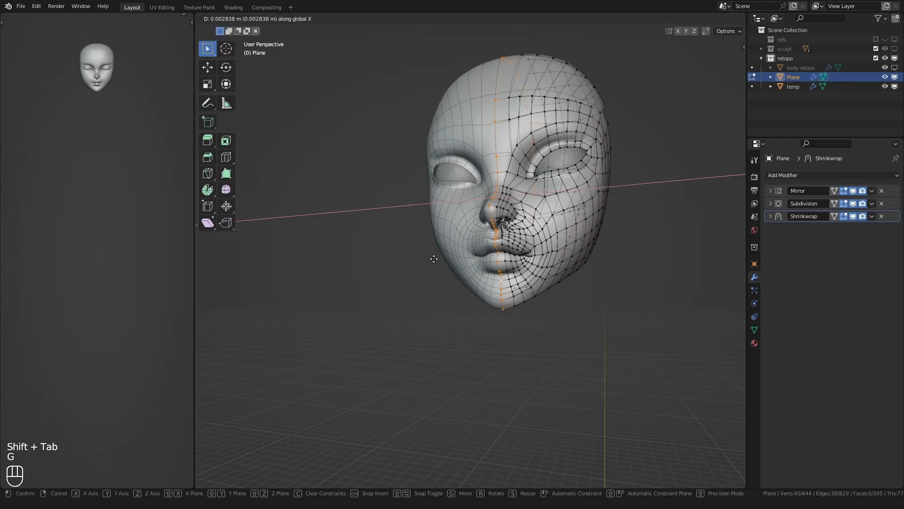
left_click(317, 258)
key("g")
left_click(537, 247)
Hide the wireframe overlay in Object Mode and show the sculpt collection again as a reference.
middle_click_drag(542, 245, 460, 260)
scroll(467, 261, "down", 2)
key("q")
left_click(455, 260)
key("Tab")
key("ctrl+Tab")
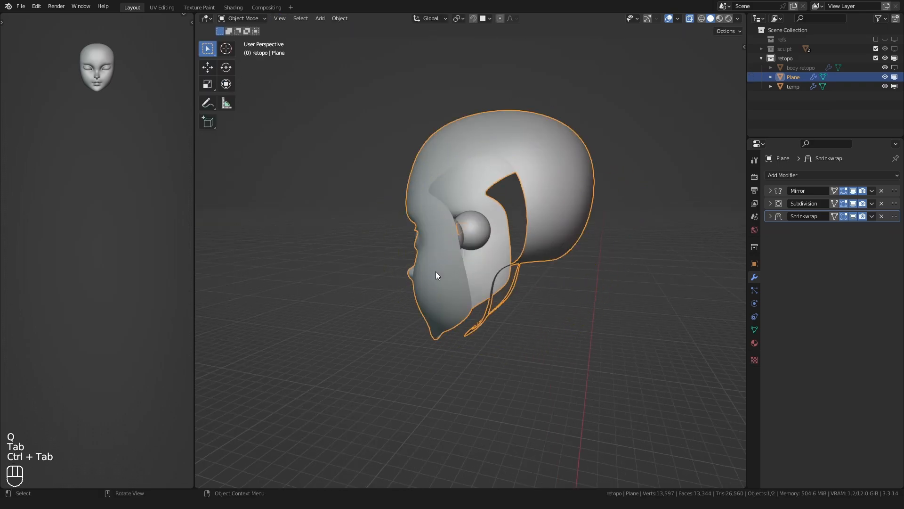
left_click(894, 49)
scroll(409, 244, "up", 3)
mouse_move(408, 244)
middle_mouse_down()
mouse_move(471, 257)
mouse_move(431, 269)
mouse_move(481, 208)
middle_mouse_up()
Reposition individual vertices along the open border on the upper side of the head.
key("Tab")
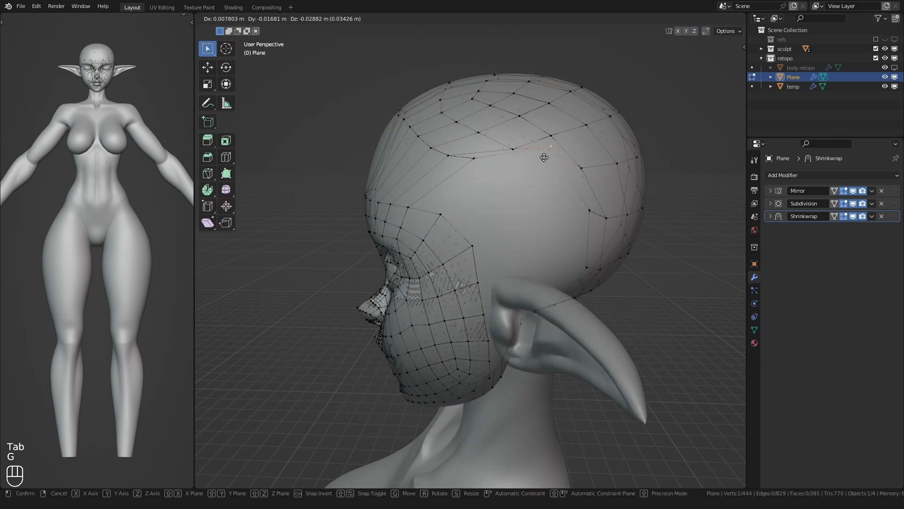
left_click(520, 183)
left_click(474, 158)
key("g")
left_click(455, 183)
key("g")
left_click(513, 149)
key("g")
middle_click_drag(554, 198, 429, 247)
left_click(519, 201)
key("g")
left_click(525, 220)
Move the open border vertices of the face mesh at the back of the jaw below the ear.
scroll(426, 256, "up", 2)
key("1")
left_click(399, 210)
key("g")
left_click(415, 209)
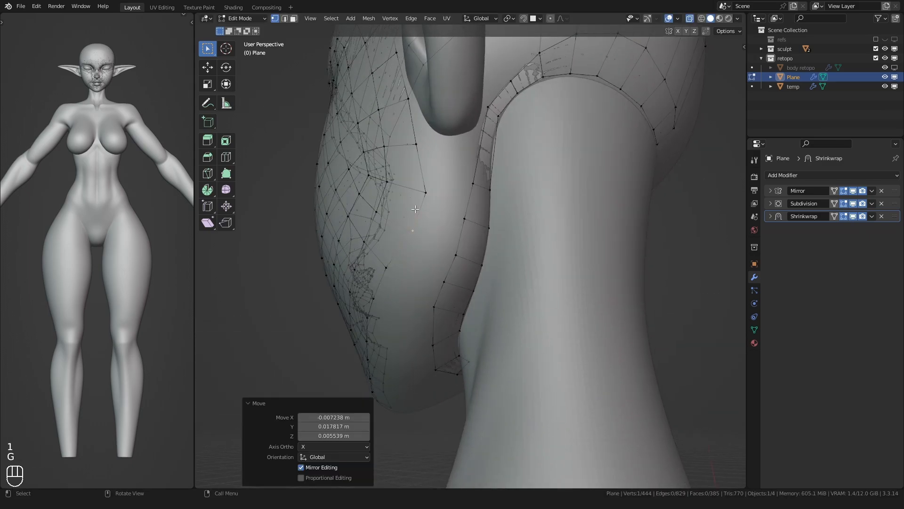
left_click(419, 207)
key("g")
left_click(418, 196)
middle_click_drag(417, 196, 420, 204)
left_click(393, 227)
key("g")
Fill faces between the jaw's lower edge and the neck strip, working forward from below the ear.
key("2")
left_click(426, 223)
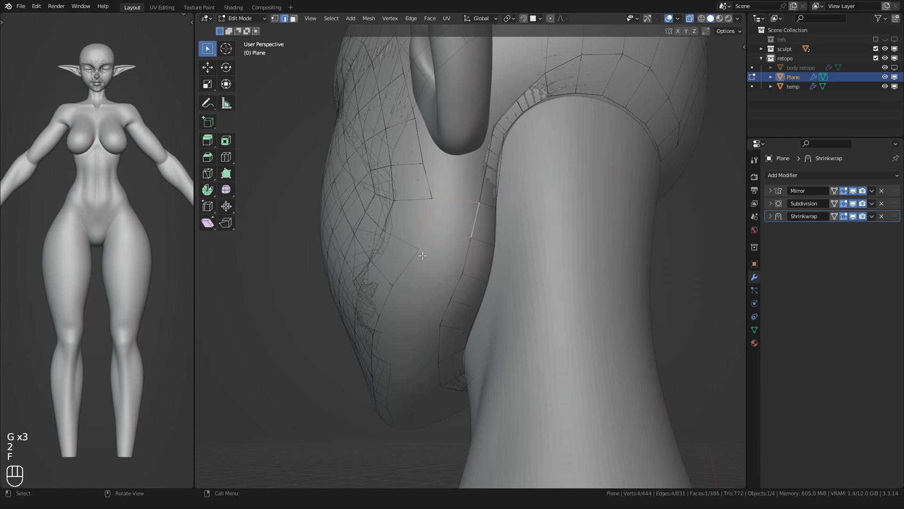
middle_click_drag(422, 255, 483, 235)
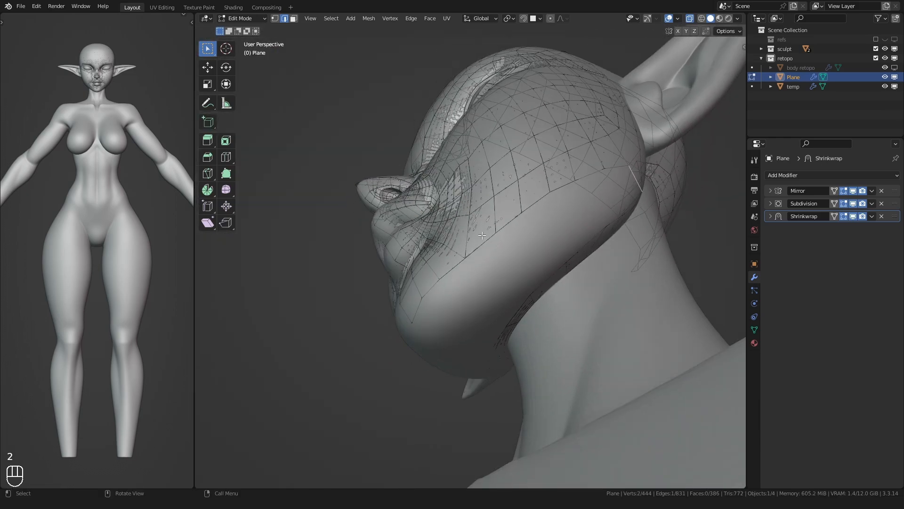
middle_click_drag(419, 300, 449, 285)
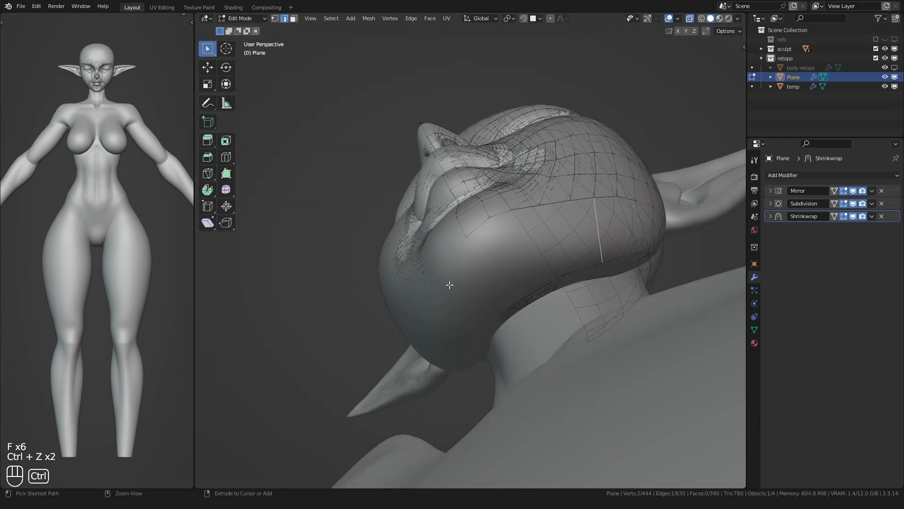
middle_click_drag(494, 260, 487, 272)
scroll(487, 272, "up", 1)
key("2")
left_click(450, 218)
middle_click_drag(451, 217, 504, 223)
key("f")
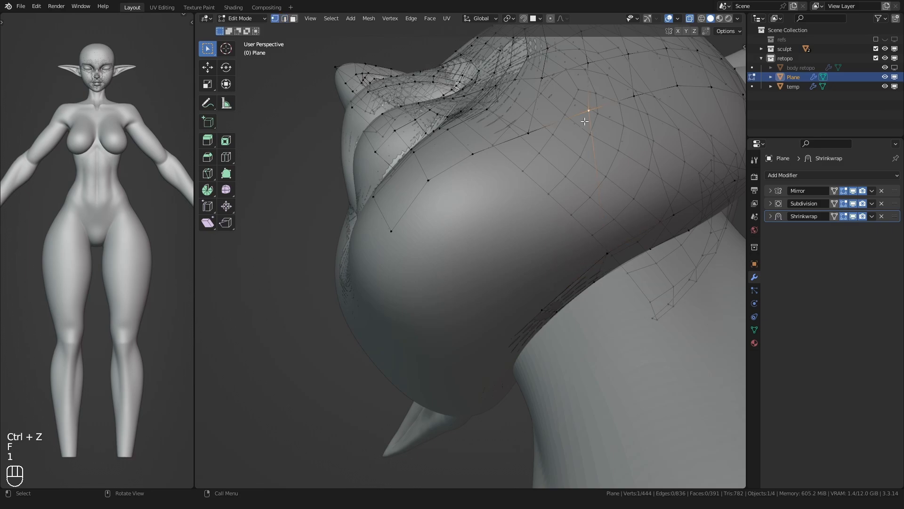
Adjust two border vertices along the lower edge of the jaw.
key("g")
left_click(571, 123)
left_click(533, 133)
key("g")
left_click(524, 136)
Extrude edges beneath the chin, adjust the new vertices, and fill a face beside them.
middle_click_drag(520, 146, 443, 183, "shift")
middle_click_drag(471, 143, 459, 174)
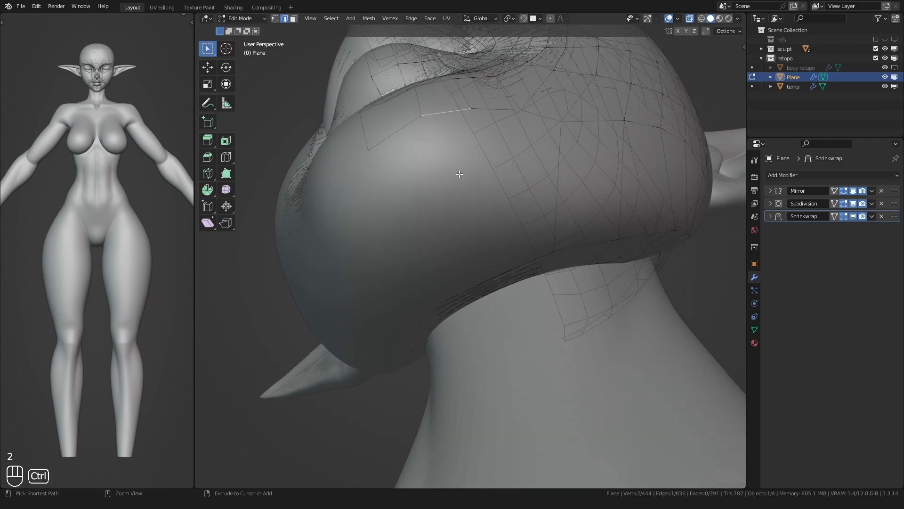
key("g")
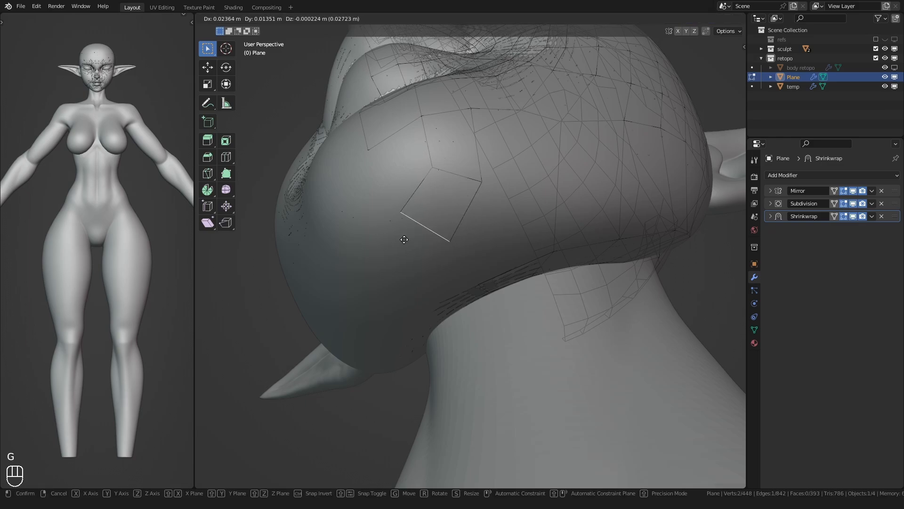
left_click(404, 239)
key("1")
left_click(447, 242)
key("g")
left_click(419, 244)
key("2")
left_click(417, 192)
key("f")
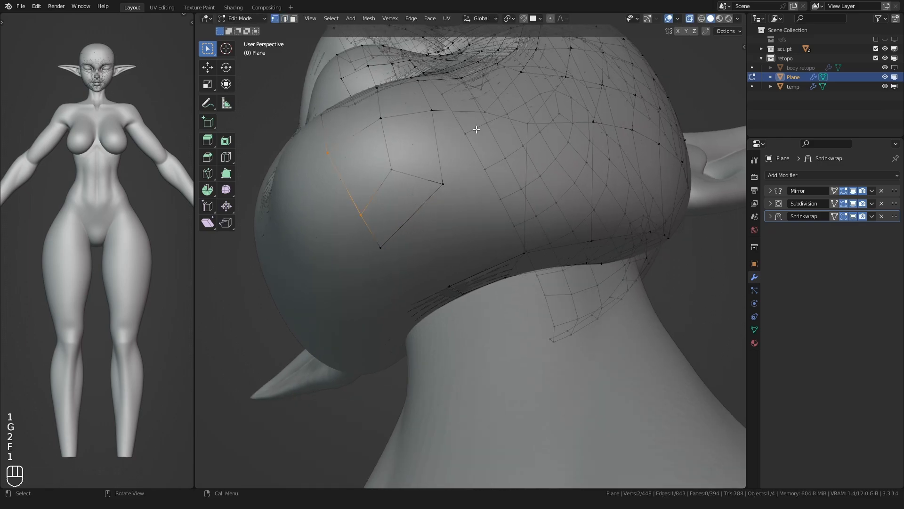
Extend the faces under the jaw from an extruded vertex and add a single loop cut through the strip joining the neck.
left_click(454, 203)
key("2")
left_click(463, 116)
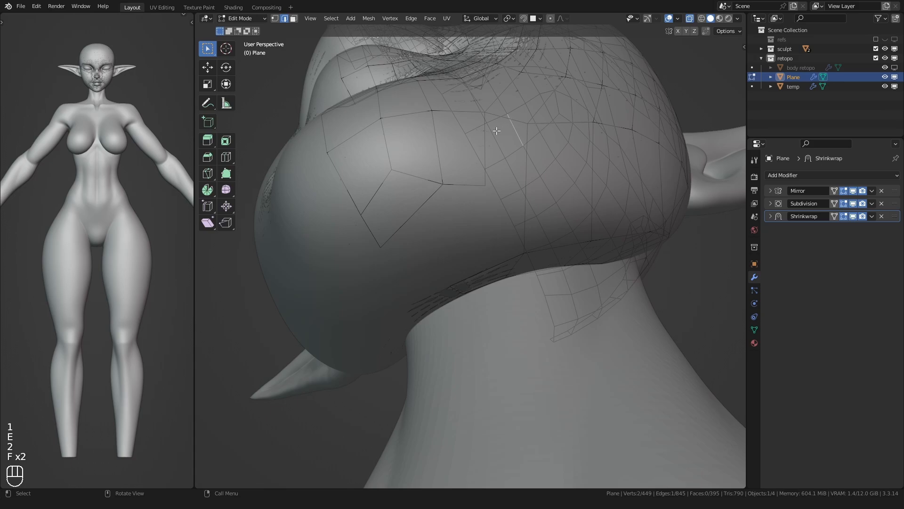
middle_click_drag(486, 188, 436, 259)
key("ctrl+r")
left_click(431, 264)
left_click(431, 264)
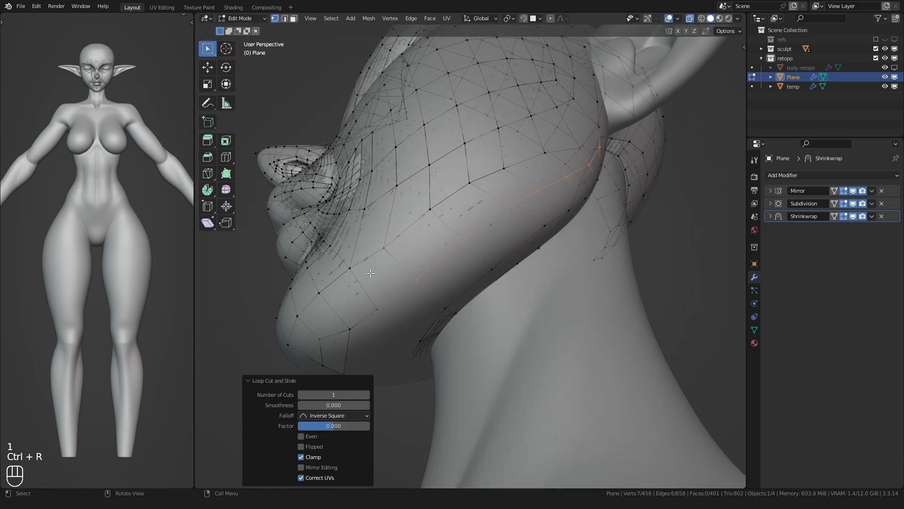
Fill the remaining face between the under-chin patch and the jaw strip.
key("2")
left_click(365, 268)
middle_click_drag(360, 272, 436, 200, "shift")
key("f")
middle_click_drag(435, 200, 425, 212, "shift")
key("2")
left_click(541, 157)
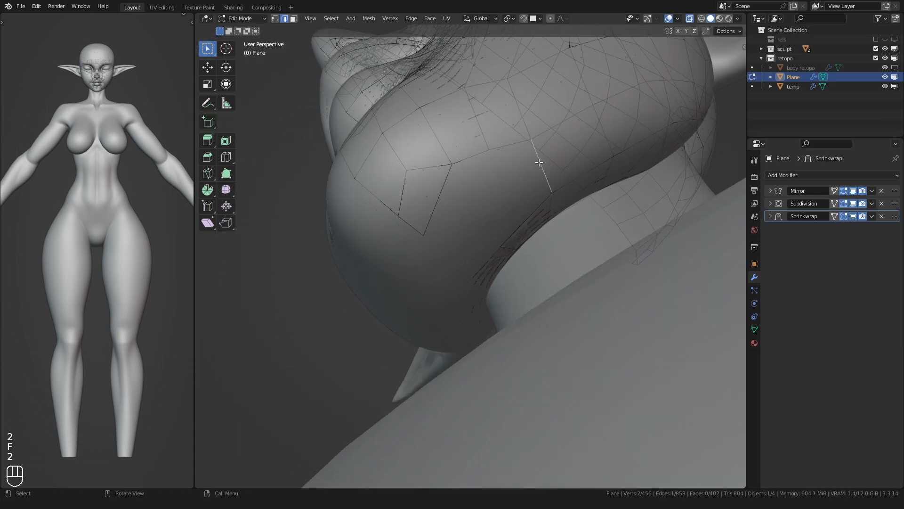
middle_click_drag(539, 160, 492, 181)
middle_click_drag(492, 182, 440, 243, "shift")
Hide the sculpted body object that covers the neck opening and return to vertex editing on the Plane mesh.
left_click(478, 178)
key("Tab")
left_click(442, 347)
key("h")
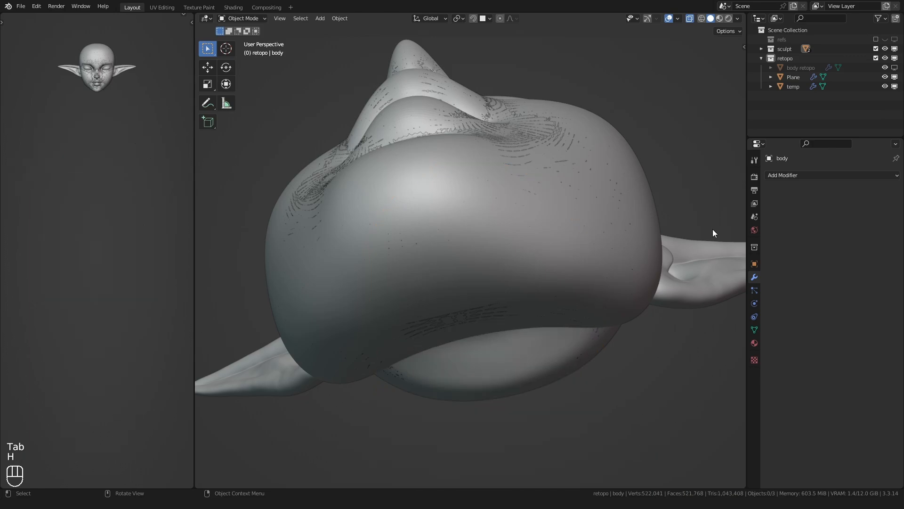
left_click(793, 77)
key("Tab")
key("1")
Reposition the vertices of the under-chin patch to even out its spacing.
middle_click_drag(368, 297, 410, 226)
mouse_move(410, 226)
middle_mouse_down("shift")
mouse_move(418, 212)
mouse_move(404, 221)
middle_mouse_up("shift")
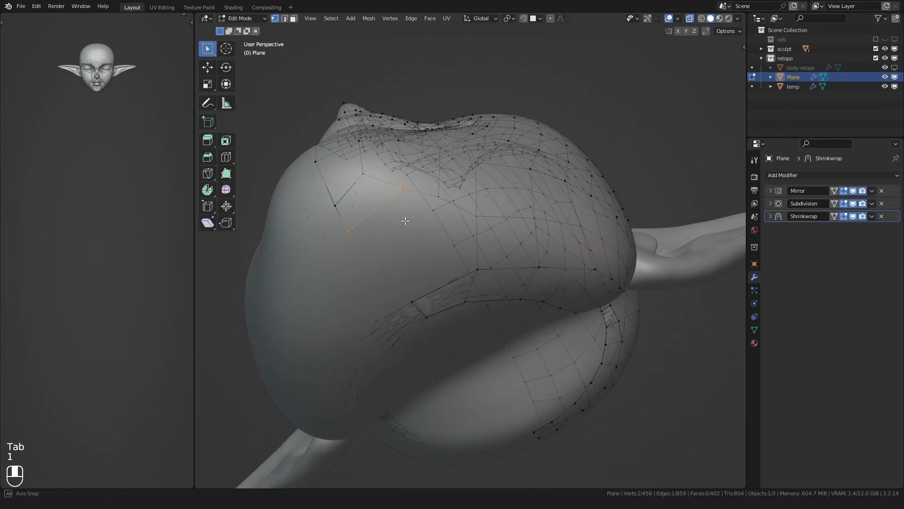
left_click(411, 220)
key("g")
left_click(426, 218)
key("g")
left_click(348, 243)
key("g")
left_click(328, 226)
key("g")
left_click(367, 194)
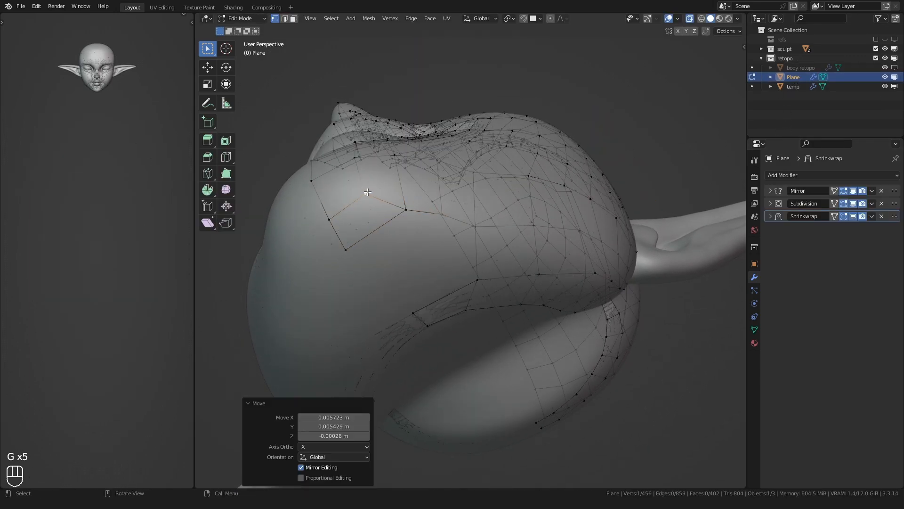
Fill faces bridging the under-chin patch to the front of the neck strip.
middle_click_drag(375, 252, 387, 201)
key("2")
left_click(408, 265)
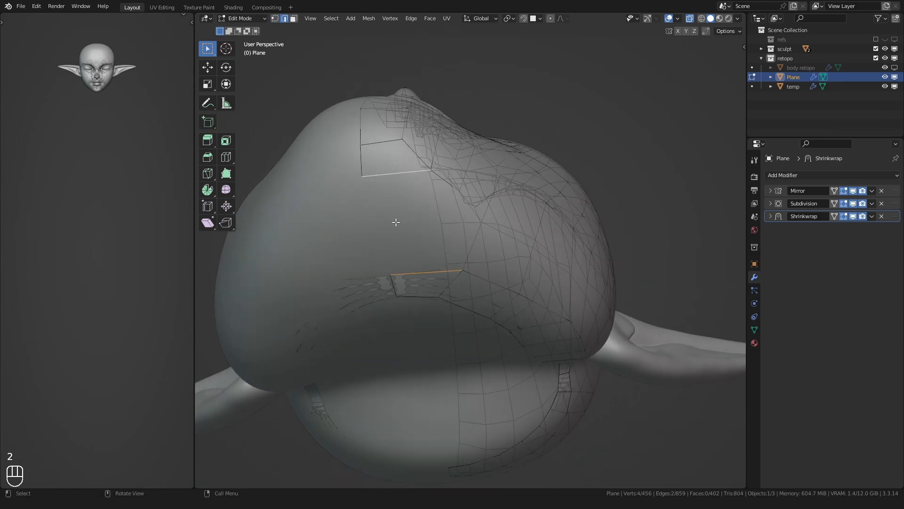
middle_click_drag(440, 230, 405, 260)
key("2")
left_click(426, 245)
key("f")
Hide the sculpt collection and relax the underside of the jaw in Sculpt Mode with the Slide Relax brush.
key("ctrl+Tab")
left_click(895, 49)
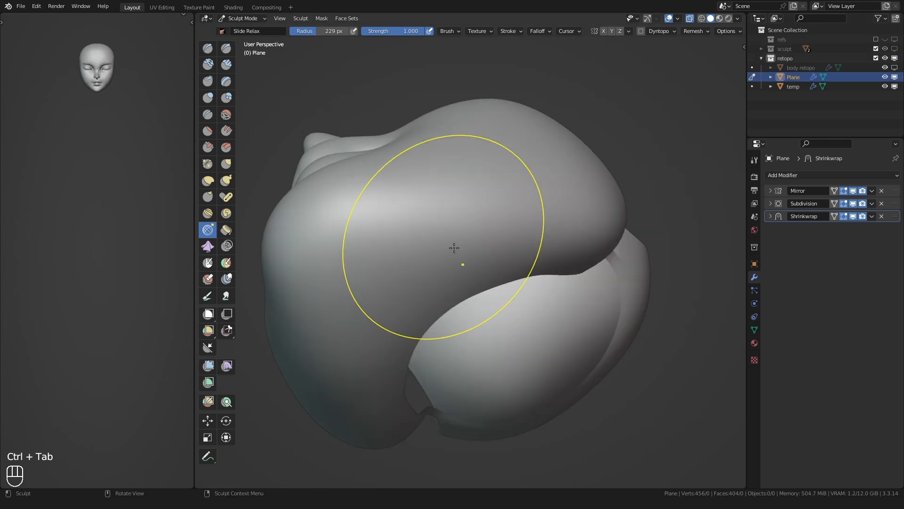
middle_click_drag(417, 266, 426, 295)
key("f")
left_click(438, 266)
key("f")
left_click(476, 266)
mouse_move(450, 256)
middle_mouse_down()
mouse_move(471, 273)
mouse_move(454, 327)
mouse_move(400, 246)
mouse_move(430, 264)
middle_mouse_up()
key("f")
left_click(411, 273)
left_click_drag(430, 265, 424, 270, "shift")
mouse_move(424, 269)
middle_mouse_down()
mouse_move(441, 278)
mouse_move(451, 240)
mouse_move(439, 235)
middle_mouse_up()
key("f")
left_click(440, 235)
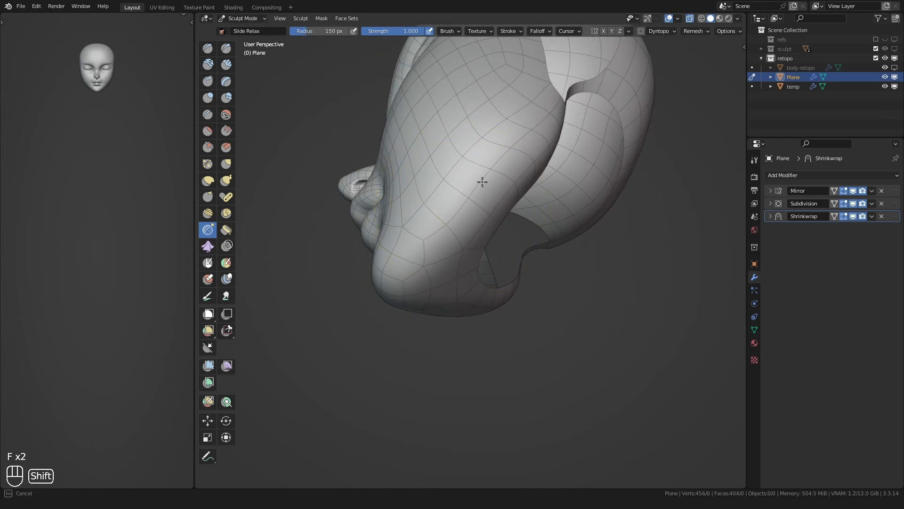
Smooth the jaw, chin and cheek topology with the Slide Relax brush at radii between 94 and 126 px.
left_click(482, 182)
mouse_move(482, 182)
middle_mouse_down()
mouse_move(442, 238)
mouse_move(446, 170)
middle_mouse_up()
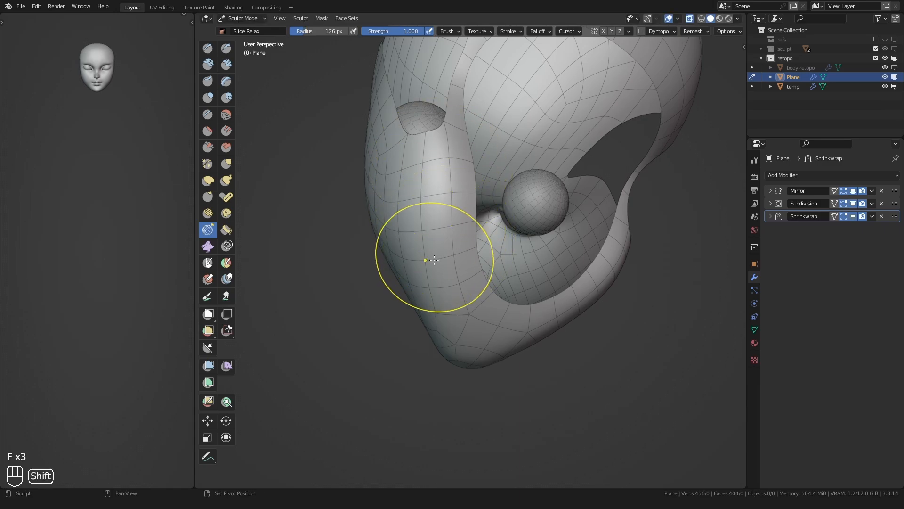
mouse_move(434, 260)
middle_mouse_down()
mouse_move(404, 309)
mouse_move(440, 302)
mouse_move(433, 319)
mouse_move(412, 250)
middle_mouse_up()
scroll(434, 319, "up", 2)
key("f")
left_click(407, 248)
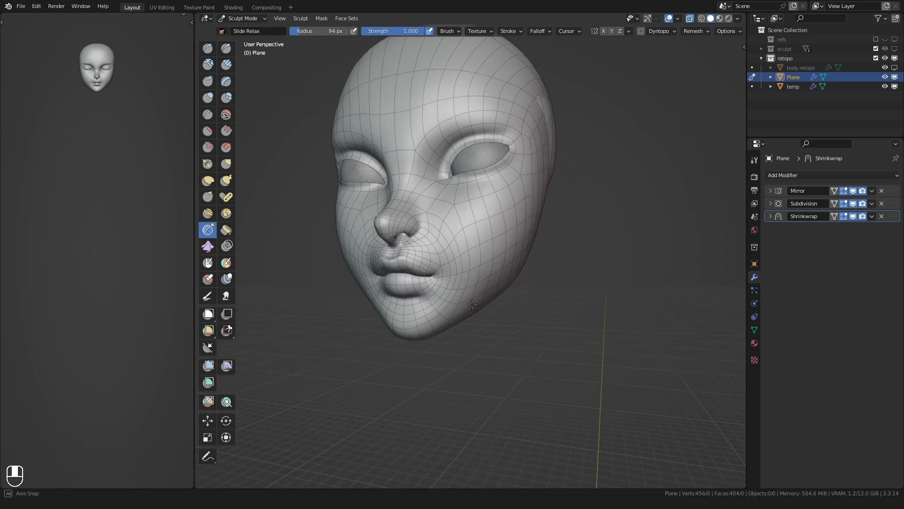
scroll(453, 255, "up", 4)
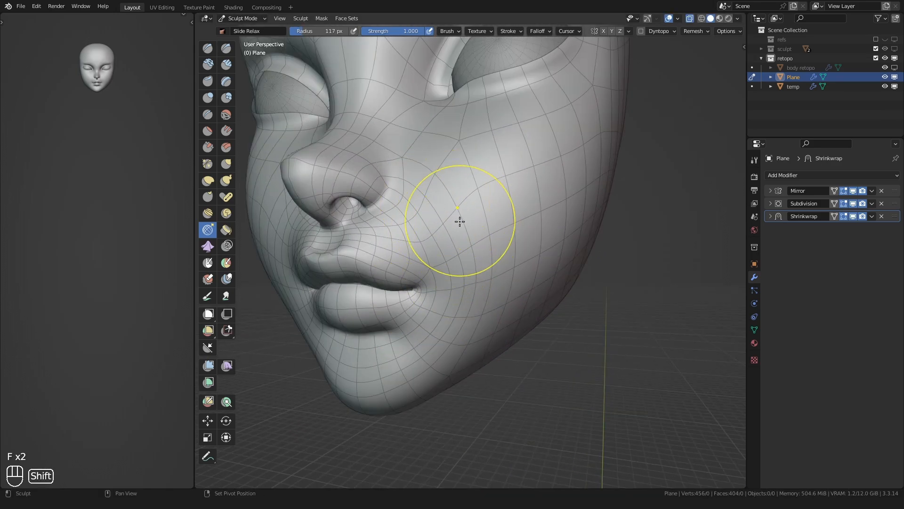
scroll(459, 221, "down", 4)
middle_click_drag(506, 245, 453, 239)
Hide the wireframe overlay, show the sculpt collection, and return to vertex editing on the head mesh.
key("ctrl+Tab")
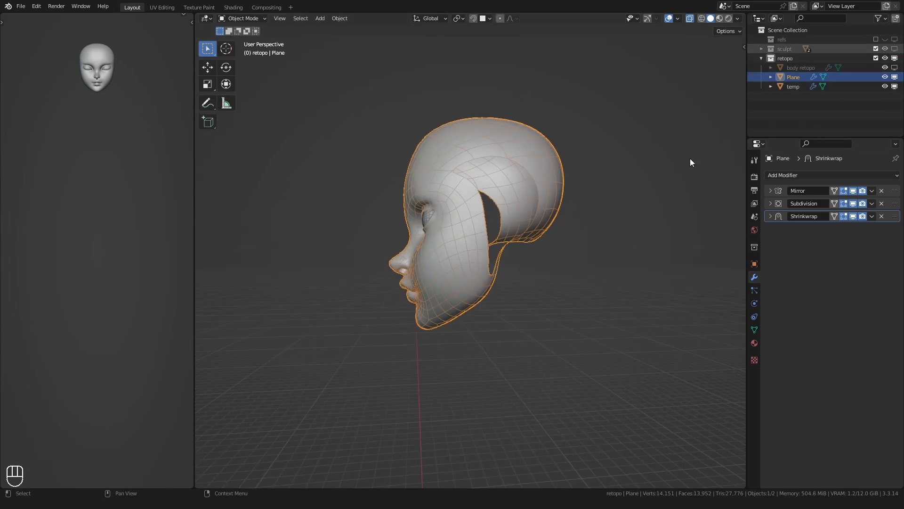
key("q")
left_click(493, 252)
key("Tab")
scroll(422, 258, "up", 5)
key("1")
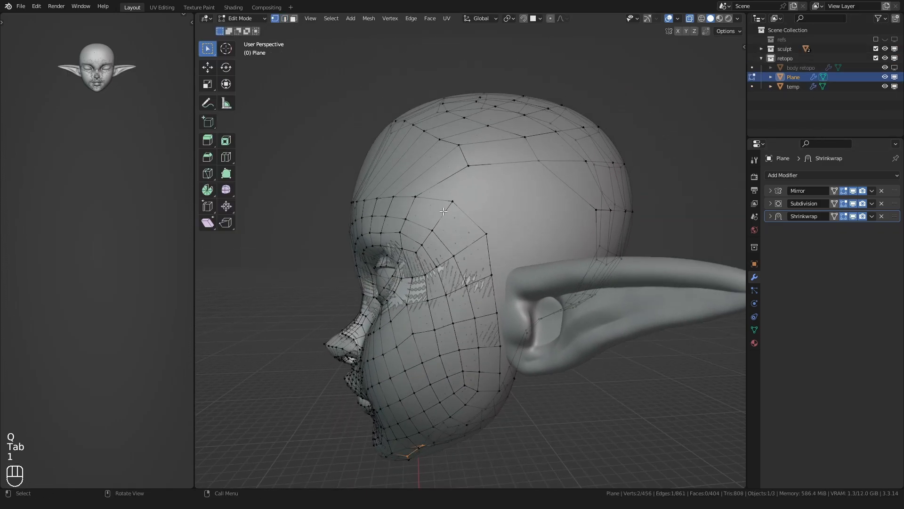
Move the border vertices around the temple and outer brow to smooth the edge of the face mesh.
left_click(450, 203)
key("g")
left_click(416, 197)
key("g")
left_click(439, 228)
middle_click_drag(418, 202, 411, 237)
key("g")
left_click(474, 254)
left_click(475, 253)
key("g")
left_click(460, 260)
left_click(438, 228)
key("g")
left_click(413, 249)
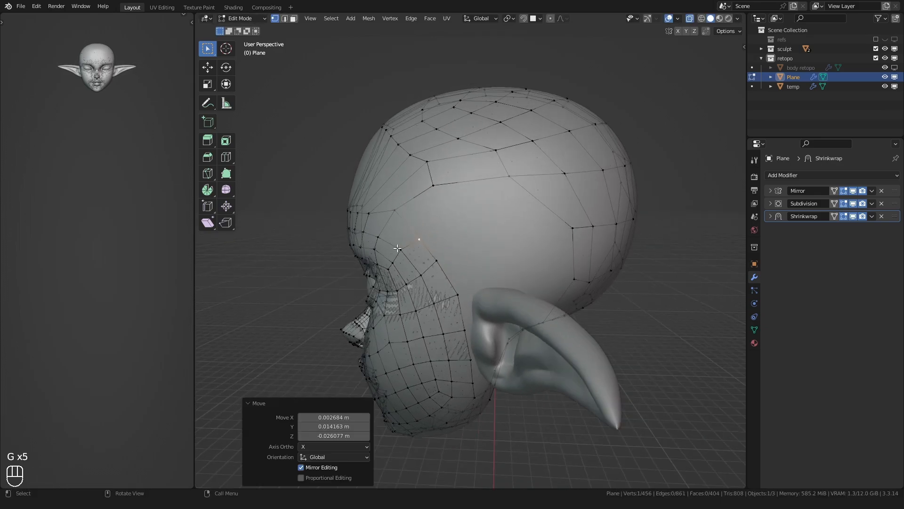
Fill faces between the temple border and the upper side of the skull mesh, and reposition the vertices that connect them.
left_click(430, 231)
key("2")
key("f")
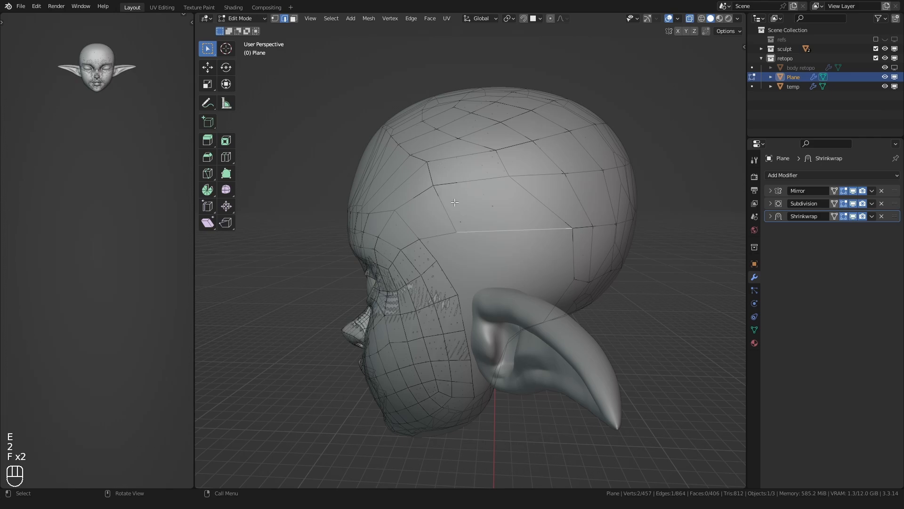
key("1")
left_click(447, 231)
key("g")
left_click(461, 234)
left_click(575, 232)
key("g")
left_click(544, 233)
middle_click_drag(443, 236, 439, 212)
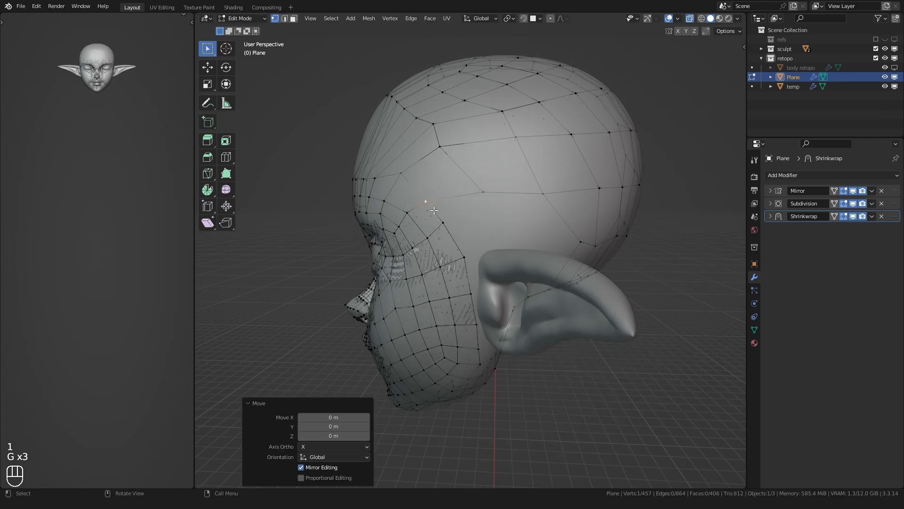
Extrude a temple border vertex toward the back of the head, fill the faces above the ear, and adjust the new corner vertex.
key("e")
left_click(492, 195)
key("2")
key("f")
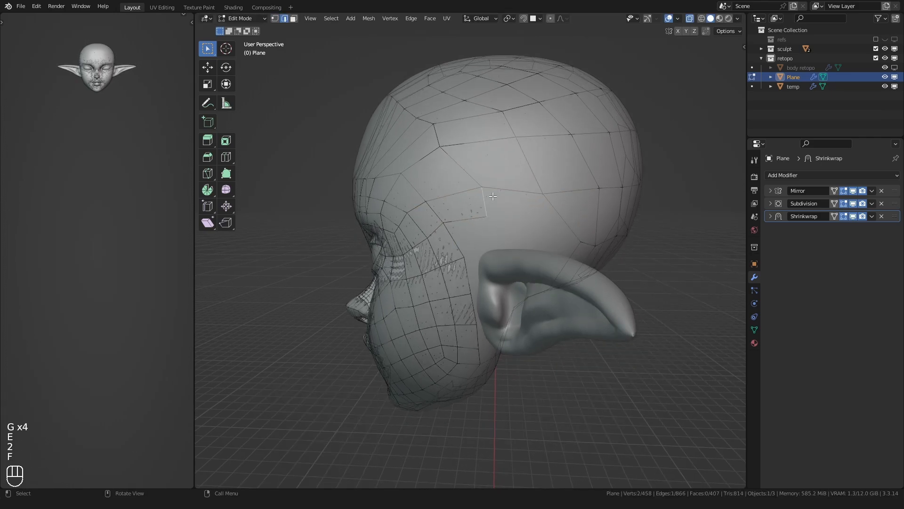
key("1")
left_click(480, 217)
key("g")
left_click(480, 217)
middle_click_drag(479, 218, 485, 187)
scroll(448, 220, "up", 2)
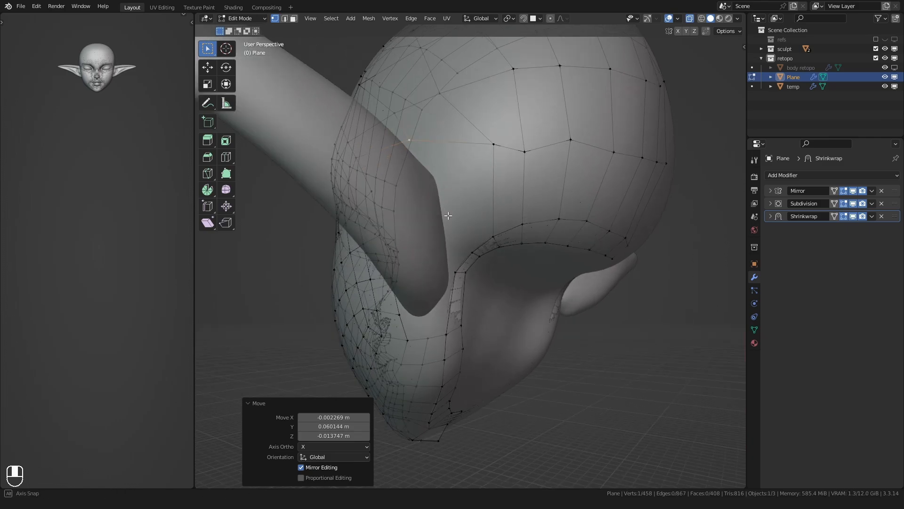
Add one centered loop cut across the back of the head behind the ear and adjust its end vertex.
left_click(485, 186)
key("ctrl+r")
double_click(495, 183)
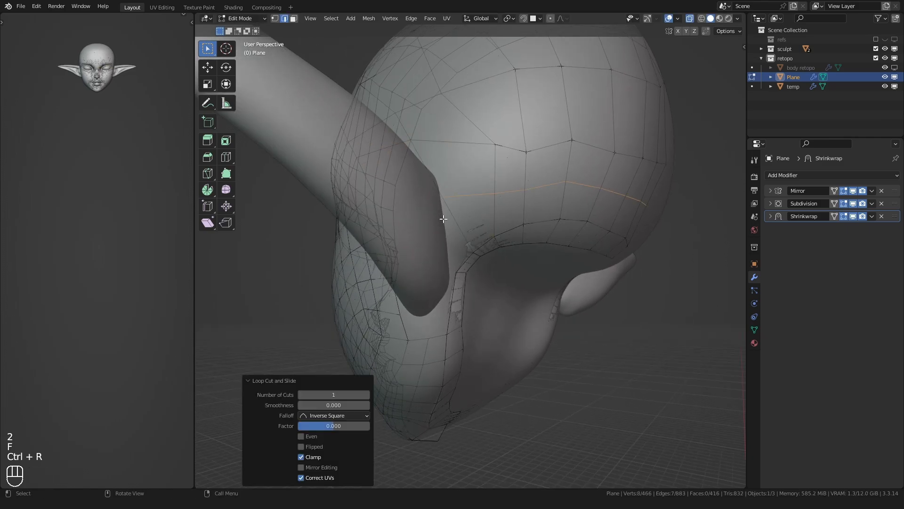
key("1")
left_click(443, 201)
key("g")
left_click(444, 202)
Fill a face in front of the ear's upper edge and move its free vertex along the temple border.
middle_click_drag(444, 195, 472, 185)
key("g")
key("2")
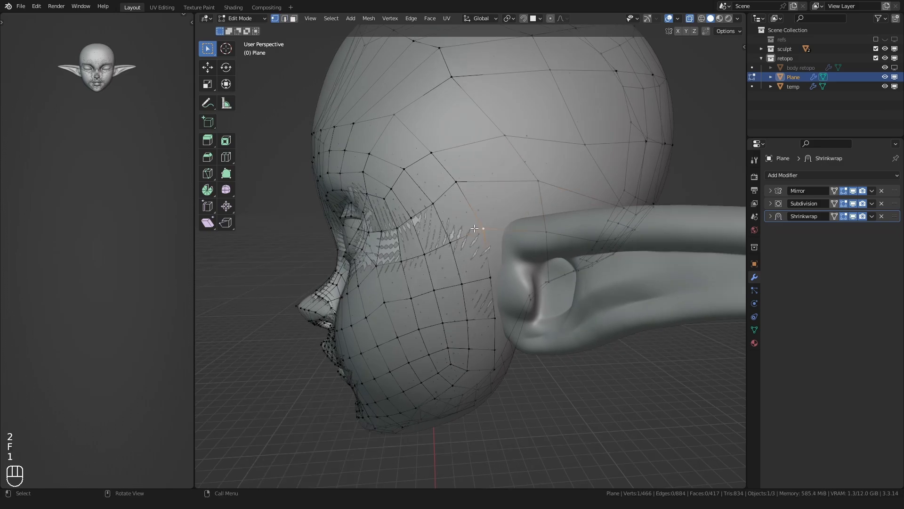
key("g")
left_click(477, 226)
key("g")
middle_click_drag(476, 226, 424, 264)
Fill the remaining gaps around the ear between the cheek and skull mesh, moving the border vertices behind the ear into place.
left_click(452, 217)
left_click(435, 239)
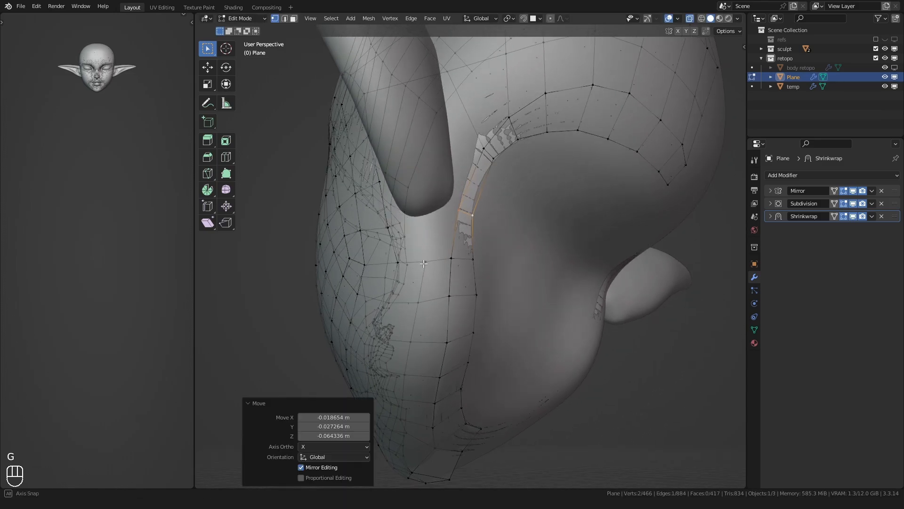
key("g")
left_click(431, 226)
key("g")
left_click(466, 209)
middle_click_drag(424, 204, 464, 221)
middle_click_drag(453, 188, 453, 212, "shift")
Move the vertices in front of and above the ear to even out the open loop around its base.
left_click(437, 160)
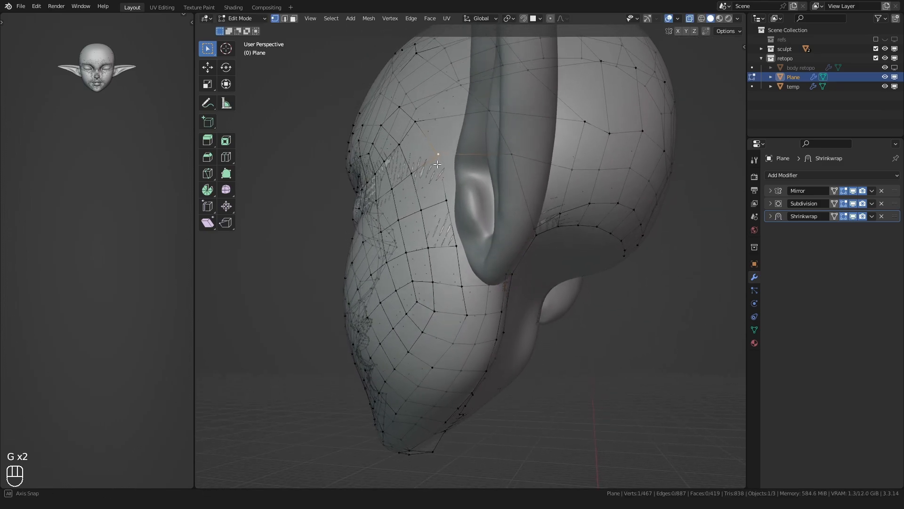
middle_click_drag(437, 164, 478, 163)
key("g")
left_click(479, 162)
key("g")
left_click(479, 162)
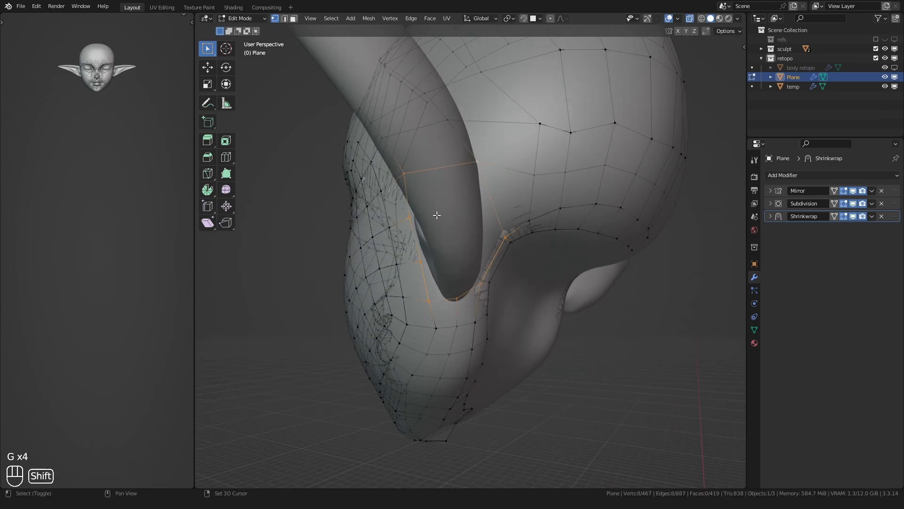
Extrude the ear-opening loop at 0.903 scale, and extrude it again outward along the ear, flattened to 0 on X.
middle_click_drag(437, 215, 389, 259)
scroll(431, 225, "up", 1)
left_click(411, 250)
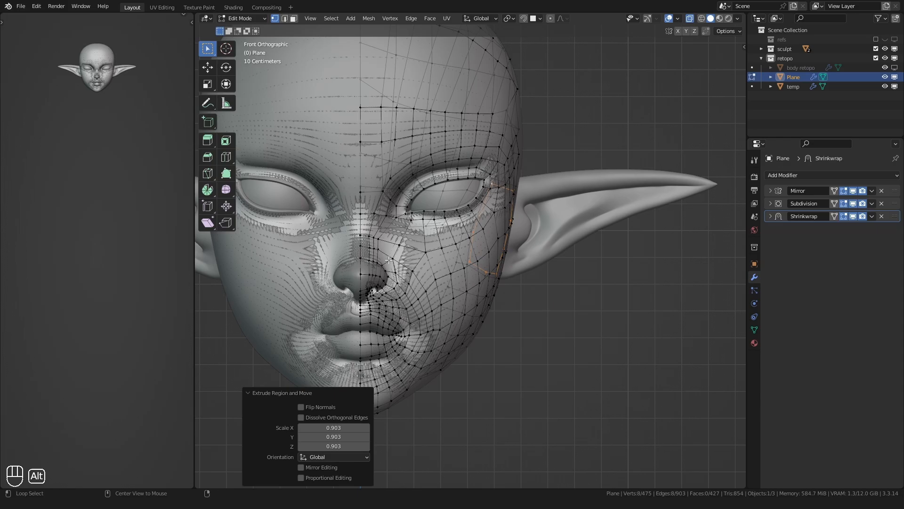
left_click(560, 240)
middle_click_drag(561, 240, 436, 266)
left_click(523, 254)
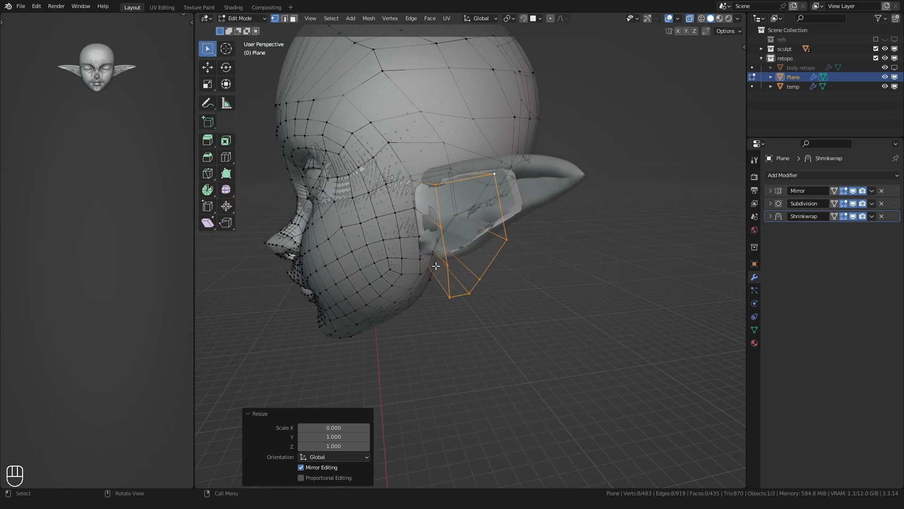
Cap the open end of the extruded ear tube with faces around an extruded center vertex.
right_click(451, 240)
left_click(526, 240)
middle_click_drag(527, 240, 439, 241)
key("e")
left_click(460, 257)
key("g")
left_click(415, 269)
key("ctrl+z")
key("ctrl+z")
left_click(409, 301)
key("2")
key("f")
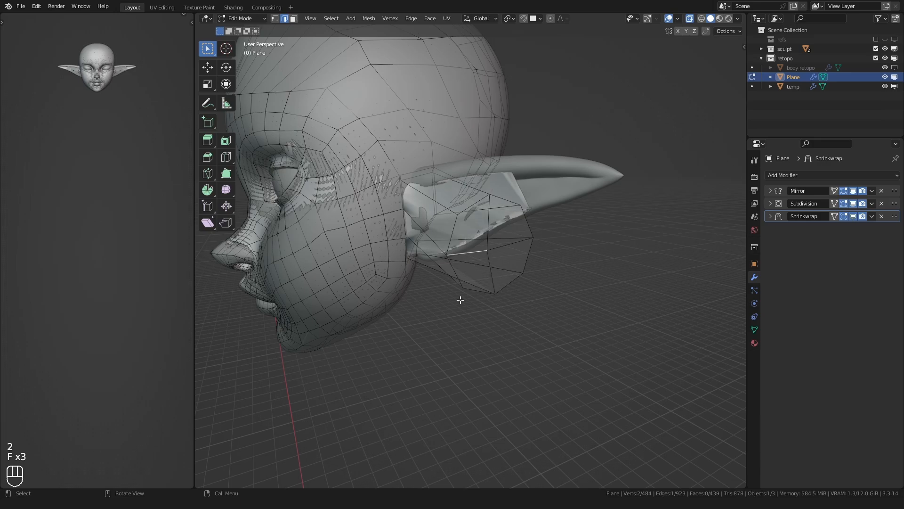
Select the ear cap and move it outward to align with the sculpted ear's tip in the front and side views.
middle_click_drag(475, 259, 652, 168)
key("ctrl+l")
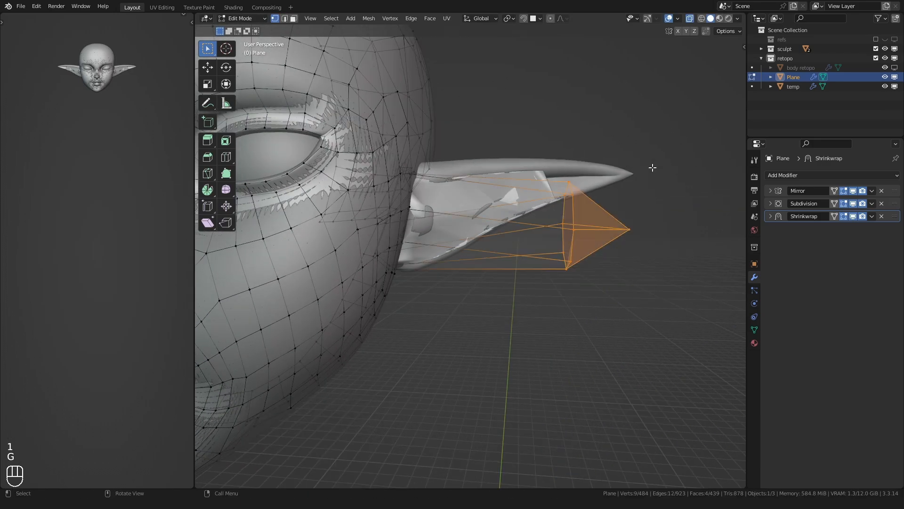
key("g")
middle_click_drag(515, 267, 451, 277, "alt")
left_click(451, 277)
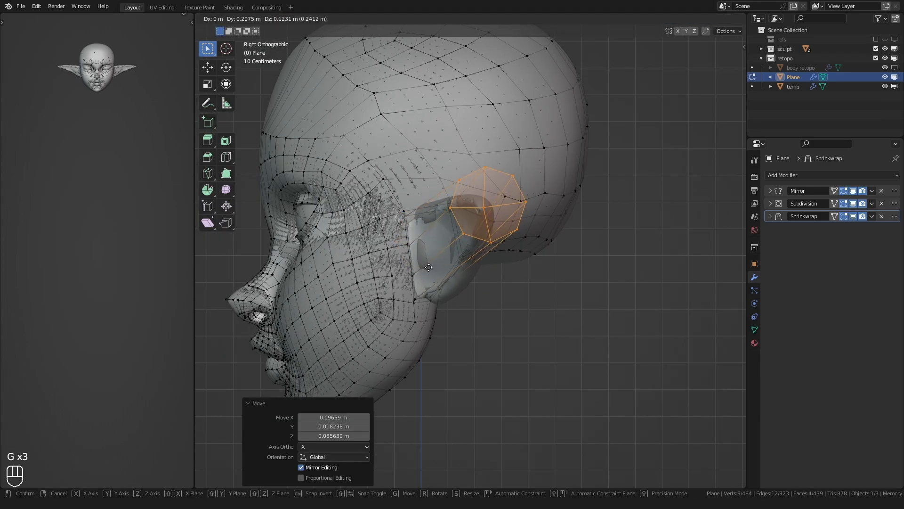
left_click(436, 254)
Scale the ear cap down to 0.565 and refine its size and position to fit the sculpted ear's tip.
middle_click_drag(436, 253, 471, 252, "alt")
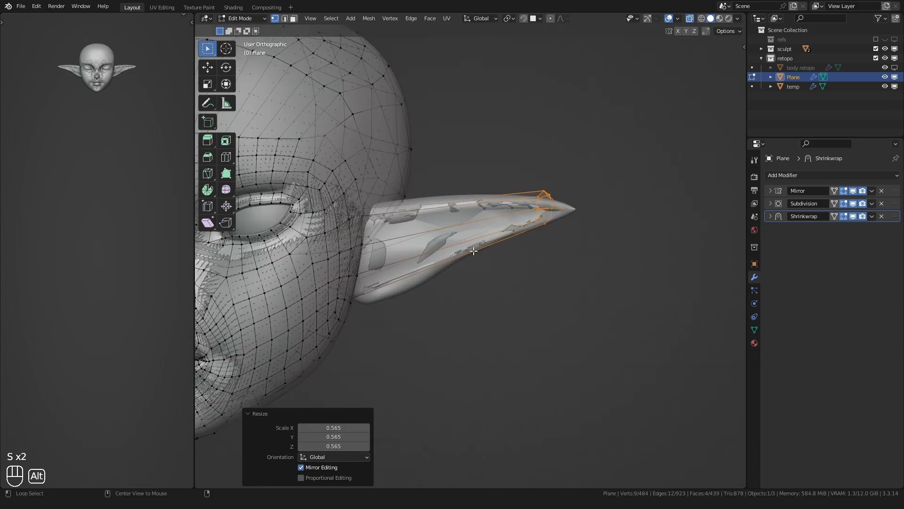
scroll(470, 253, "up", 4)
key("g")
left_click(491, 250)
middle_click_drag(521, 238, 438, 267, "shift")
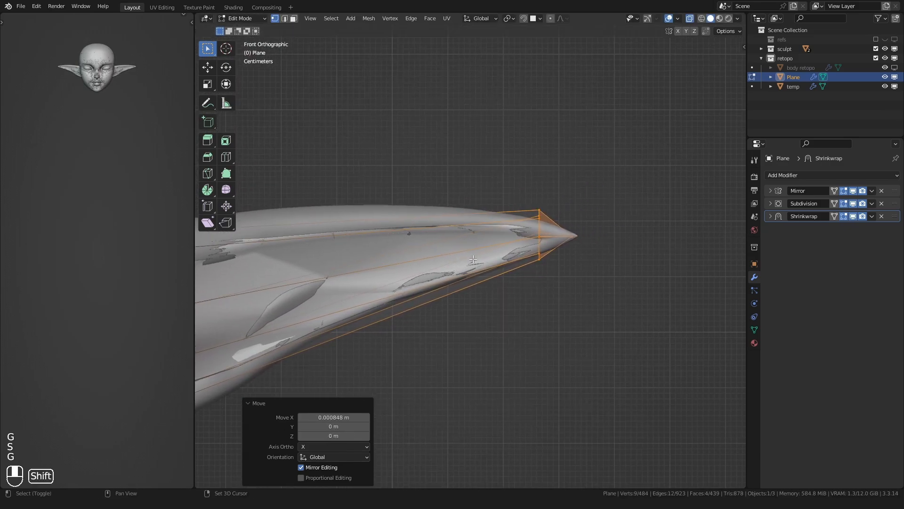
key("s")
left_click(487, 232)
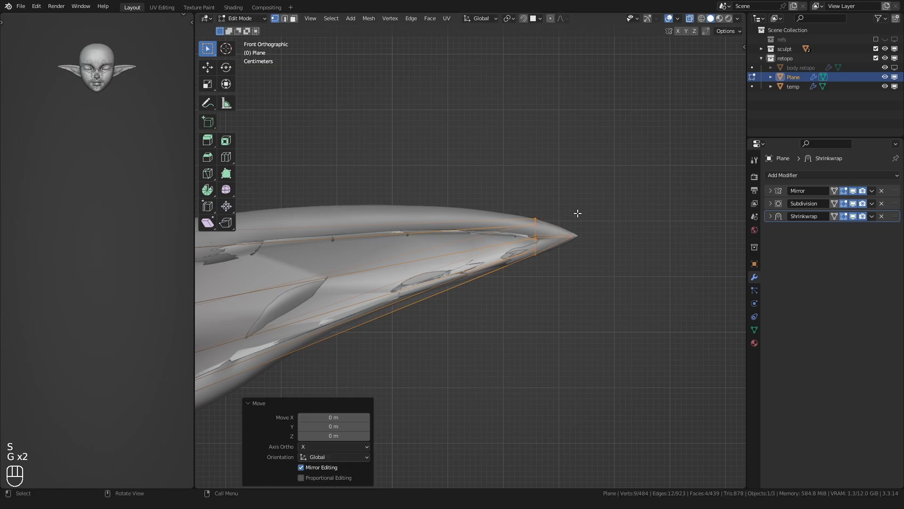
Add one loop cut around the ear tube and move it about 0.31 m along X toward the head.
scroll(577, 214, "down", 4)
middle_click_drag(560, 224, 499, 236, "alt")
scroll(471, 249, "down", 1)
middle_click_drag(405, 273, 452, 271, "alt")
middle_click_drag(382, 299, 518, 253, "shift")
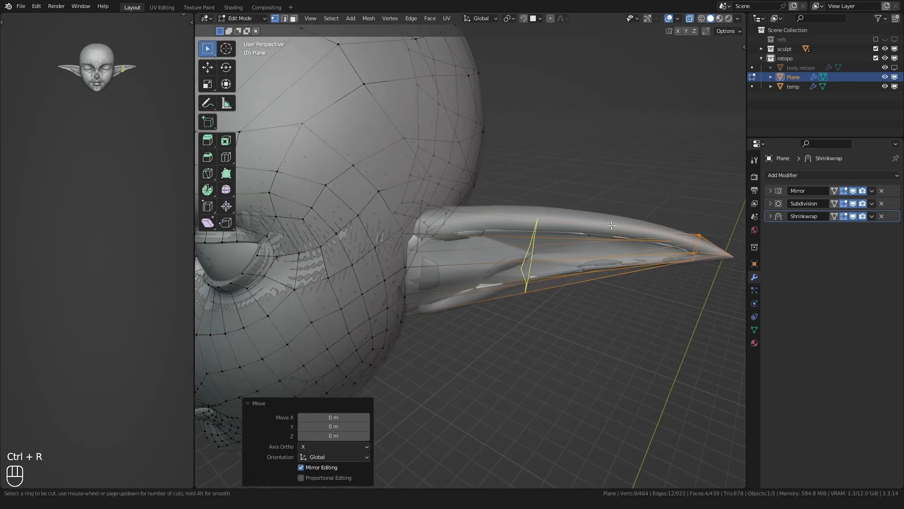
right_click(60, 270)
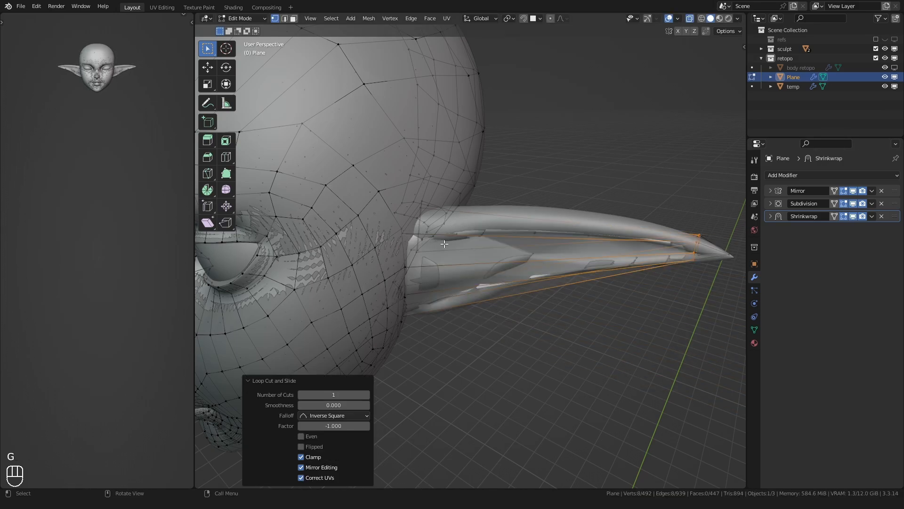
left_click(390, 242)
middle_click_drag(390, 242, 512, 260)
Scale up the new ear loop and position it near the ear's base in the side and front views.
middle_click_drag(390, 273, 395, 280)
key("s")
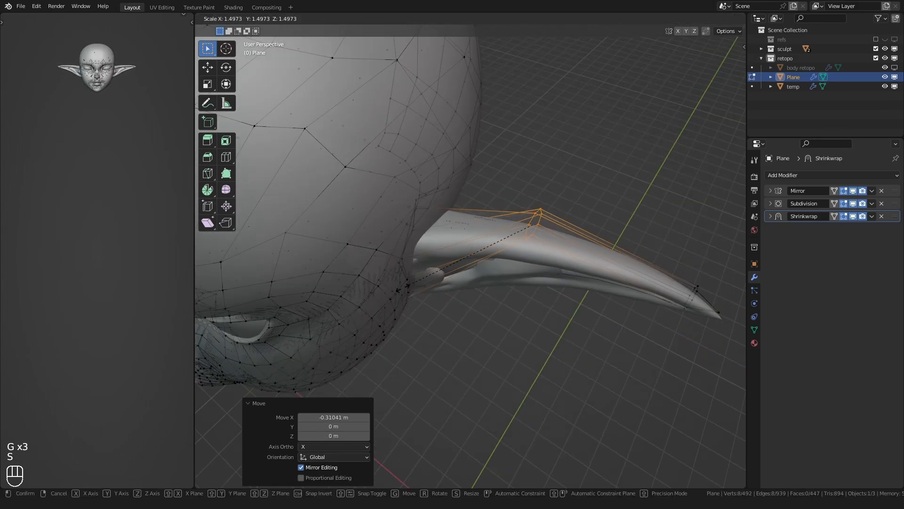
key("KP_3")
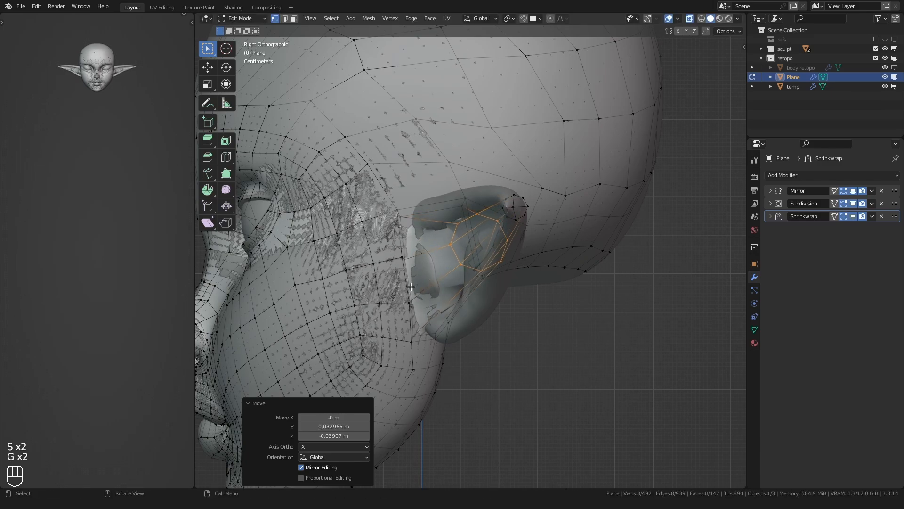
key("KP_1")
key("g")
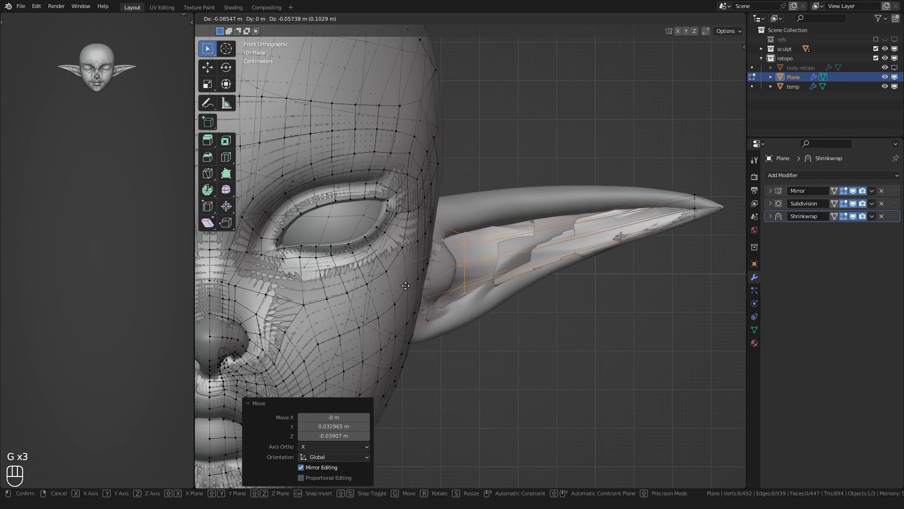
left_click(387, 286)
Turn on snapping, hide the Shrinkwrap effect in the viewport, and snap the base ear loop's vertices onto the sculpted ear.
middle_click_drag(387, 285, 466, 220)
key("shift+Tab")
left_click(853, 216)
key("g")
left_click(457, 231)
key("g")
left_click(459, 224)
key("g")
left_click(435, 226)
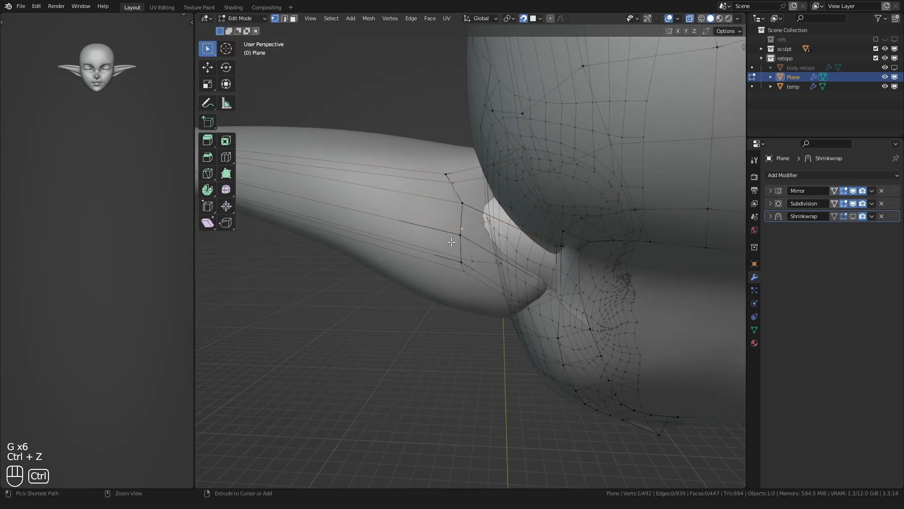
Move the remaining vertices of the base ear loop onto the back, upper and lower surfaces of the sculpted ear.
middle_click_drag(459, 258, 467, 250)
middle_click_drag(435, 277, 417, 325)
key("g")
left_click(475, 249)
key("g")
left_click(464, 242)
key("g")
left_click(443, 254)
key("g")
scroll(460, 278, "down", 4)
key("g")
left_click(448, 235)
middle_click_drag(442, 248, 460, 227)
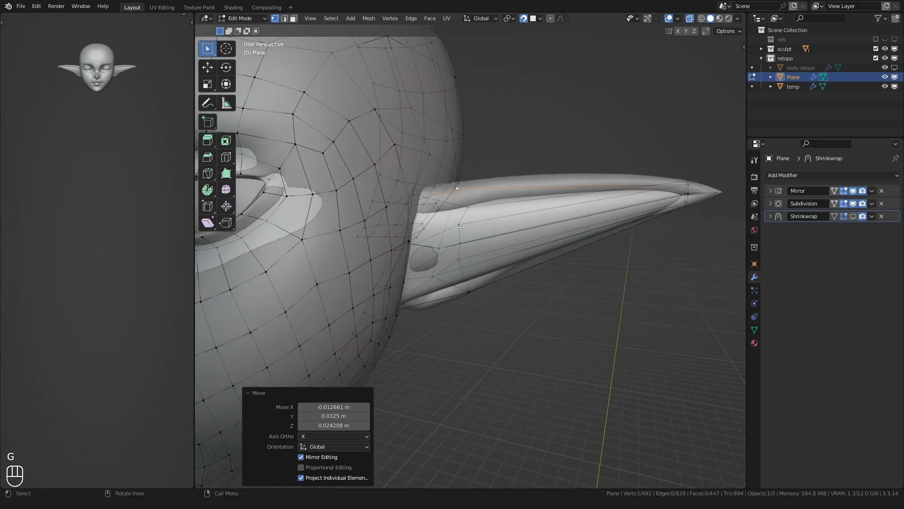
Add a loop cut around the middle of the ear and start snapping its vertices onto the sculpted surface.
left_click(510, 183)
middle_click_drag(510, 184, 490, 191)
key("1")
left_click(497, 258)
middle_click_drag(496, 258, 467, 246)
key("g")
key("g")
key("g")
left_click(472, 207)
Snap the rest of the mid-ear loop's vertices to the sculpted ear's upper rim, back and lower edge.
middle_click_drag(467, 210, 499, 207)
left_click(491, 213)
key("g")
left_click(490, 208)
left_click(408, 226)
key("g")
left_click(408, 221)
key("g")
left_click(448, 248)
key("g")
left_click(462, 264)
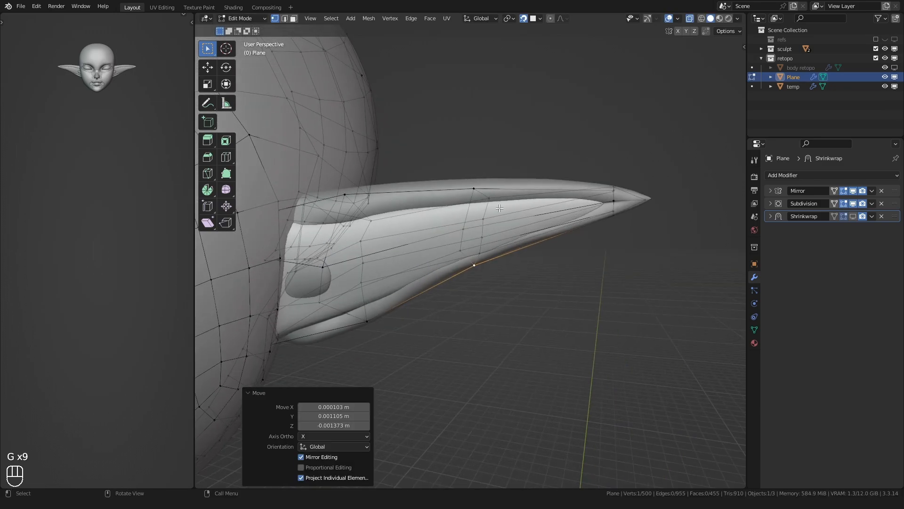
Add a loop cut between the mid-ear loop and the tip, and snap its vertices onto the sculpted ear.
key("1")
left_click(485, 270)
middle_click_drag(485, 269, 413, 191)
key("g")
left_click(470, 237)
key("g")
key("g")
left_click(452, 244)
Turn off snapping and move the ear tip cap about -0.011 m along Y to center it on the sculpt.
key("g")
left_click(464, 238)
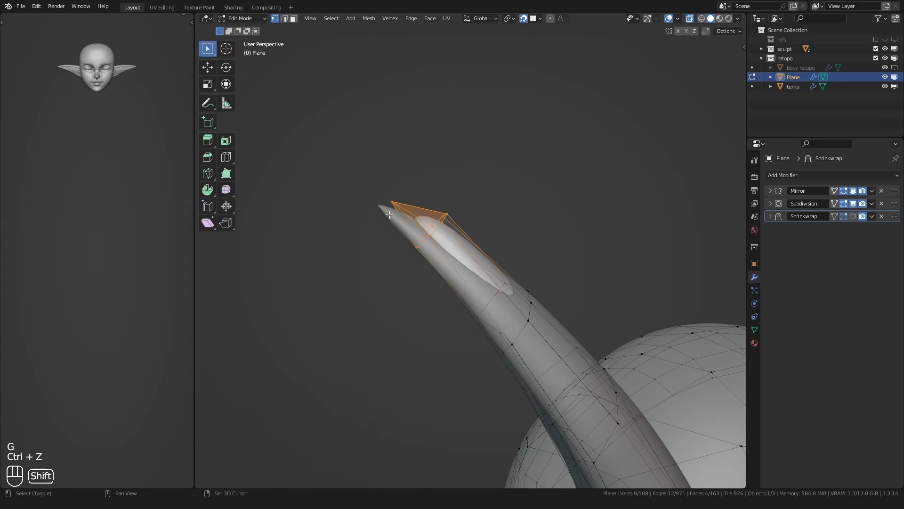
left_click(383, 217)
middle_click_drag(384, 218, 448, 255)
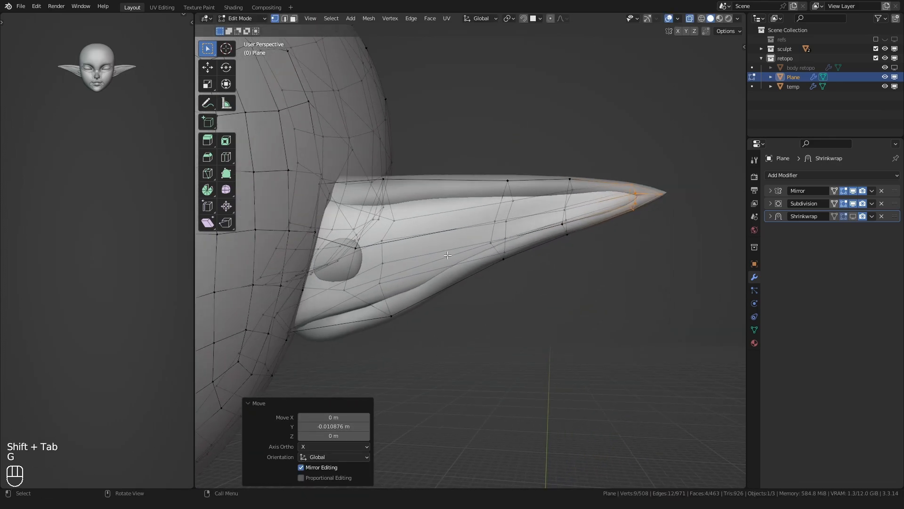
Add a loop cut around the ear between its base and the mid-ear loop, and start moving its inner-ear vertices into place.
right_click(434, 194)
middle_click_drag(433, 195, 462, 277)
key("1")
left_click(456, 283)
key("g")
left_click(455, 282)
left_click(417, 264)
key("g")
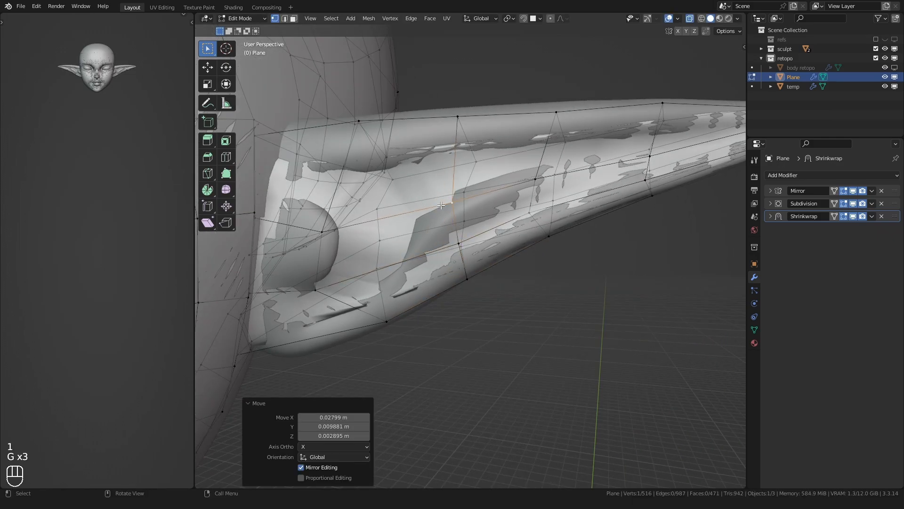
Reposition more of the new loop's vertices along the inner ear so they follow the sculpted folds.
middle_click_drag(441, 205, 448, 238)
key("g")
left_click(454, 190)
mouse_move(455, 190)
middle_mouse_down()
mouse_move(464, 209)
mouse_move(396, 210)
mouse_move(447, 186)
middle_mouse_up()
key("g")
left_click(399, 206)
Move the new loop's vertices on the back of the ear to space them evenly.
left_click(342, 199)
key("g")
middle_click_drag(377, 186, 459, 233)
left_click(340, 191)
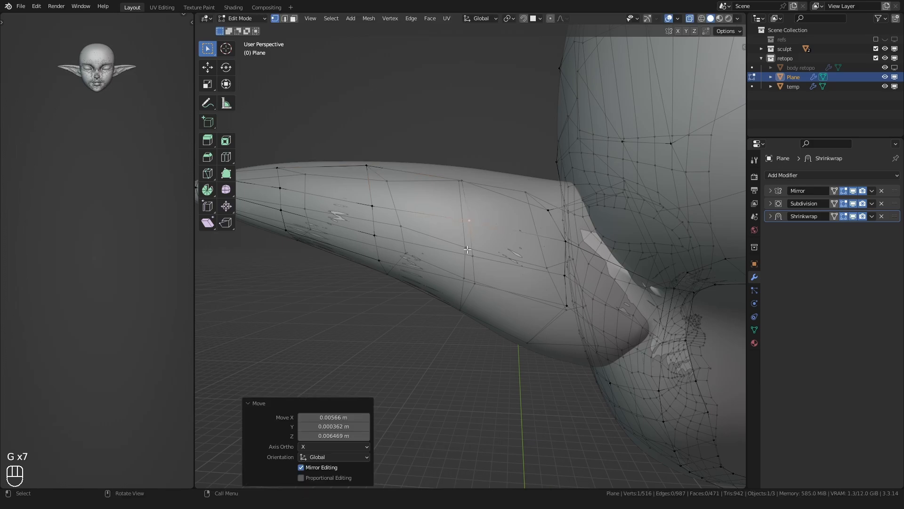
key("g")
left_click(474, 280)
Add another loop cut close to the ear base and reposition its vertices on the back of the ear.
middle_click_drag(474, 279, 488, 242)
scroll(442, 202, "up", 3)
left_click(462, 258)
key("g")
left_click(455, 219)
key("g")
key("g")
left_click(342, 284)
left_click(493, 239)
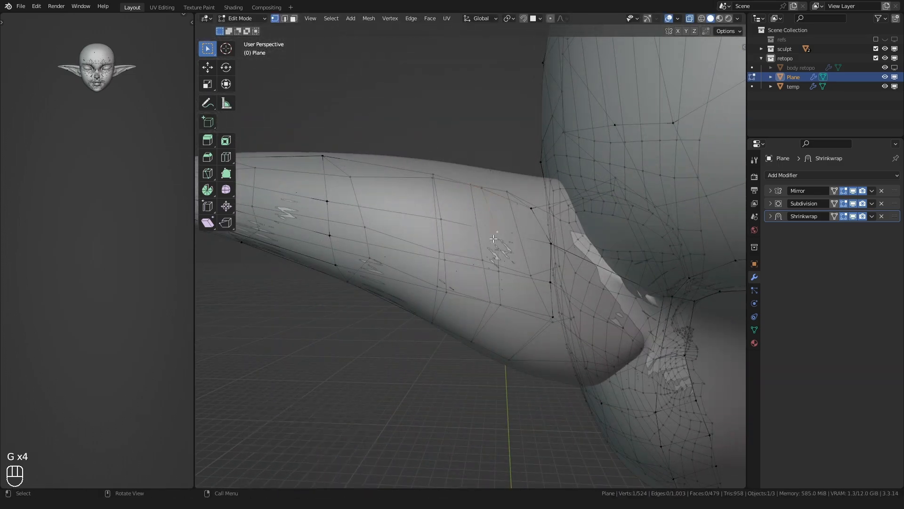
Adjust the remaining vertices of the base-side loop along the ear's lower back and front.
key("g")
left_click(476, 302)
middle_click_drag(476, 302, 493, 177)
left_click(477, 306)
middle_click_drag(469, 285, 497, 310)
key("g")
Hide the sculpt collection in the viewport and return to editing the retopology mesh.
key("ctrl+Tab")
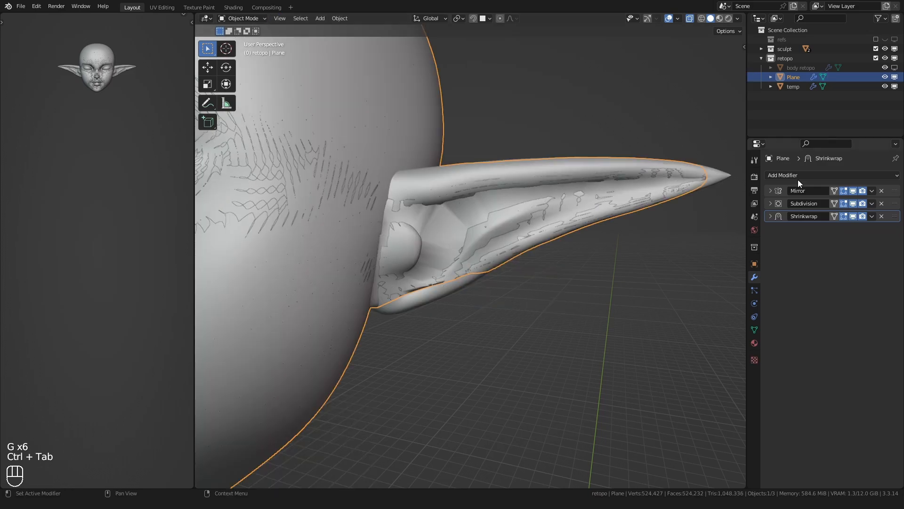
left_click(893, 49)
mouse_move(670, 160)
middle_mouse_down()
mouse_move(468, 232)
mouse_move(505, 259)
mouse_move(383, 236)
mouse_move(527, 262)
mouse_move(452, 276)
middle_mouse_up()
key("Tab")
Try to move the eight-vertex loop at the ear base about 0.04 m along X.
key("g")
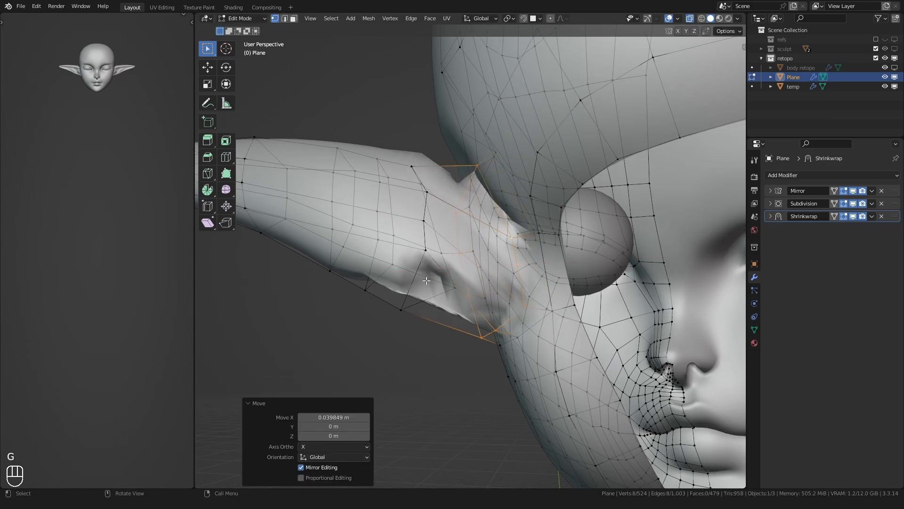
left_click(417, 281)
middle_click_drag(417, 282, 471, 296)
key("ctrl+z")
Pull the vertex at the top of the ear root outward to about 0.058 m X, 0.106 m Y and 0.063 m Z.
key("2")
left_click(476, 207)
middle_click_drag(476, 207, 481, 202)
key("1")
left_click(485, 189)
left_click(542, 157)
middle_click_drag(542, 157, 522, 148)
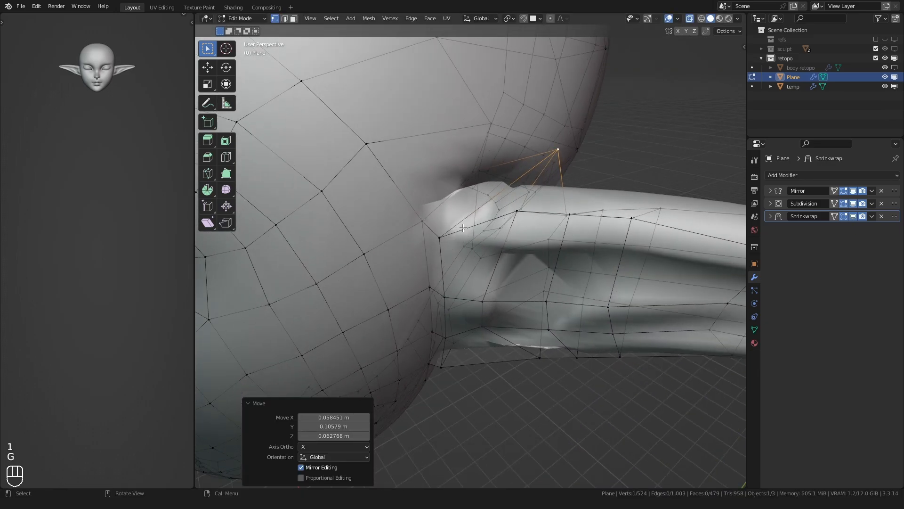
Reposition the vertices at the upper front of the ear root where it meets the side of the head.
left_click(442, 238)
middle_click_drag(441, 238, 441, 148)
key("g")
left_click(420, 236)
key("g")
left_click(381, 196)
Move the vertices behind the ear and around the earlobe to untangle the lower ear root.
middle_click_drag(463, 199, 415, 254)
middle_click_drag(412, 173, 426, 202)
key("g")
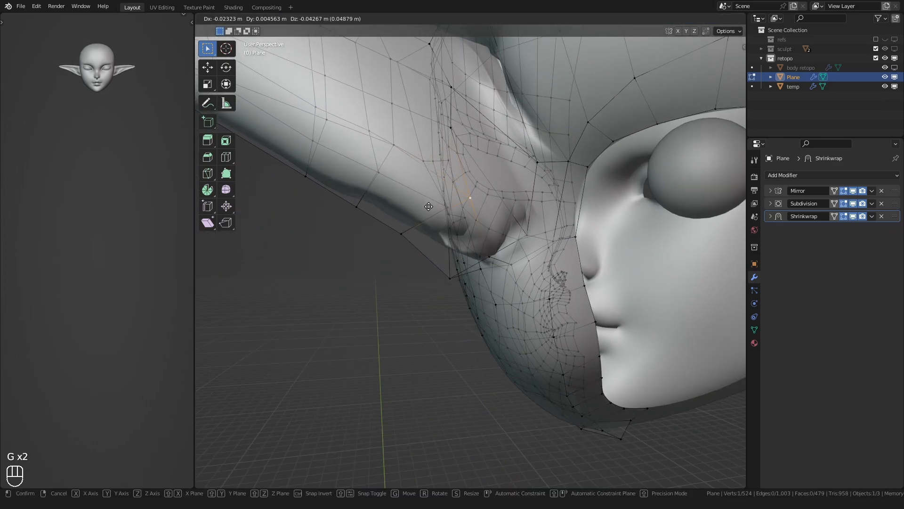
left_click(438, 287)
middle_click_drag(438, 286, 561, 274)
left_click(462, 270)
middle_click_drag(461, 273, 468, 252)
key("g")
left_click(433, 273)
left_click(498, 302)
key("g")
left_click(487, 267)
Even out the spacing of the vertices around the ear root between the lobe and the head.
scroll(490, 270, "up", 3)
key("g")
left_click(428, 267)
key("g")
left_click(510, 262)
scroll(509, 258, "down", 2)
middle_click_drag(494, 215, 451, 274)
key("g")
key("g")
left_click(494, 250)
key("g")
left_click(507, 238)
Adjust the vertices along the front and upper edge of the ear root to smooth its join with the head.
left_click(449, 169)
key("g")
mouse_move(448, 168)
middle_mouse_down()
mouse_move(441, 163)
mouse_move(480, 176)
mouse_move(451, 174)
middle_mouse_up()
left_click(483, 173)
key("g")
left_click(465, 198)
mouse_move(466, 208)
middle_mouse_down()
mouse_move(518, 185)
mouse_move(526, 202)
mouse_move(451, 236)
mouse_move(473, 208)
middle_mouse_up()
key("g")
left_click(522, 206)
key("g")
left_click(475, 207)
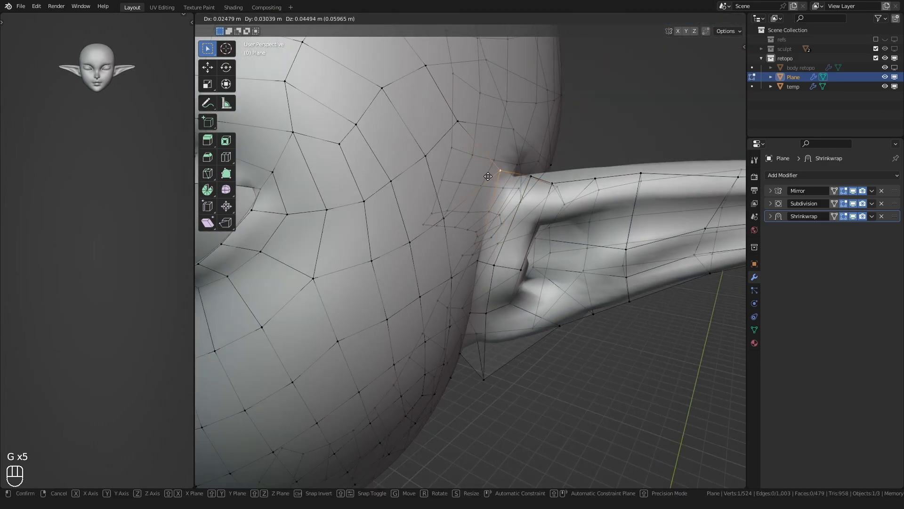
left_click(489, 177)
middle_click_drag(489, 177, 460, 188)
Reposition the vertices at the rear of the ear root to clean up the join behind the ear.
key("g")
left_click(518, 187)
key("g")
left_click(521, 186)
key("g")
middle_click_drag(521, 185, 466, 205)
left_click(468, 168)
key("g")
left_click(465, 242)
Add one centered loop cut running from the chin along the jaw and through the ear root.
key("ctrl+r")
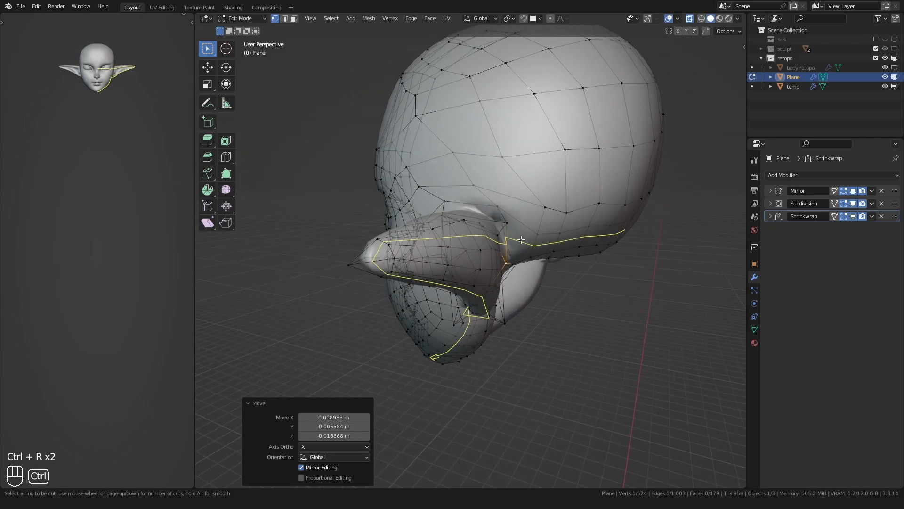
right_click(520, 240)
middle_click_drag(520, 240, 551, 237)
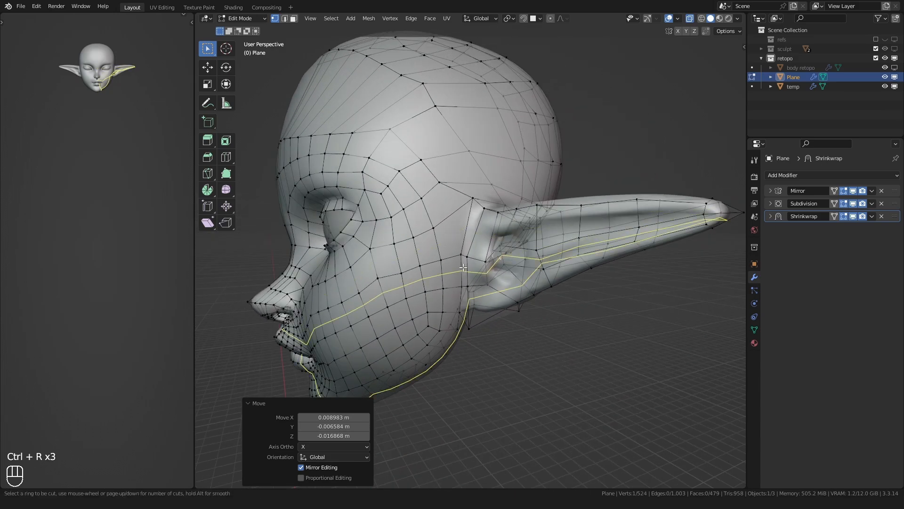
middle_click_drag(480, 309, 462, 278)
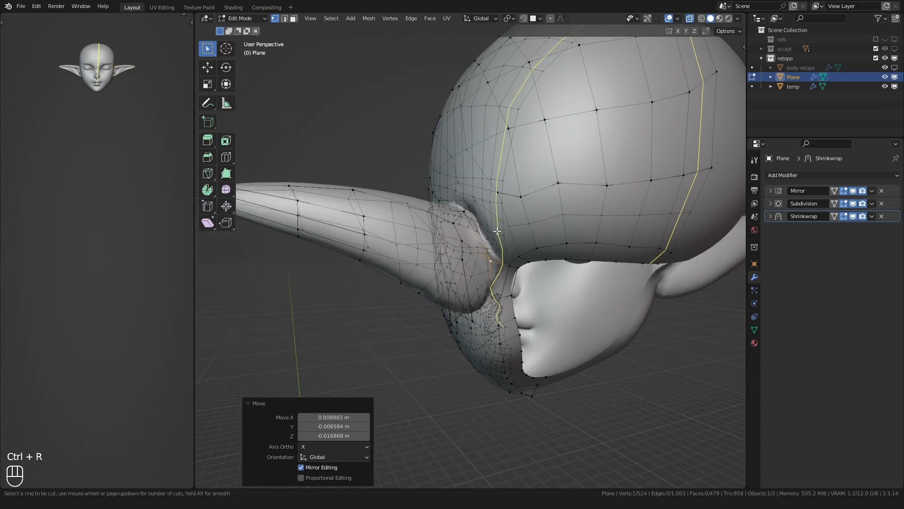
middle_click_drag(497, 231, 558, 259)
right_click(531, 252)
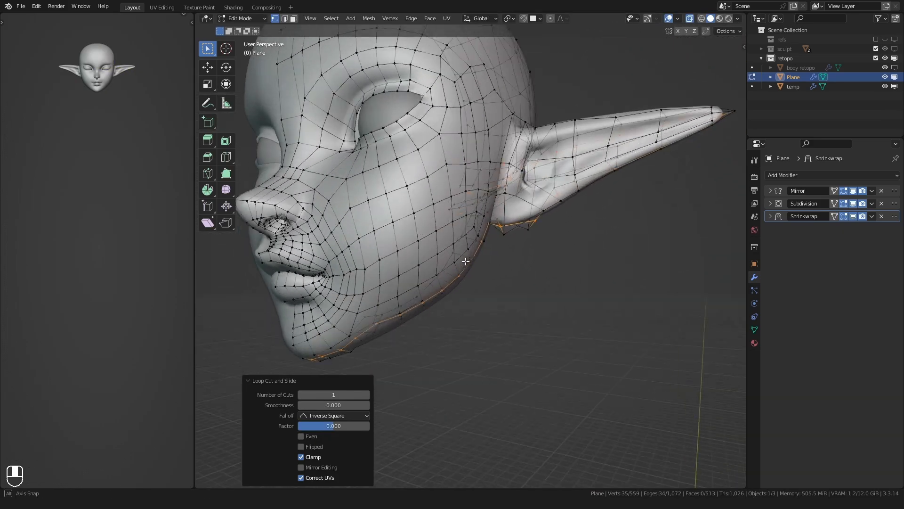
Move the new loop's vertices at the ear root toward the upper back of the ear.
scroll(500, 266, "up", 3)
middle_click_drag(500, 266, 451, 207)
left_click(473, 211)
key("g")
left_click(495, 210)
left_click(446, 232)
key("g")
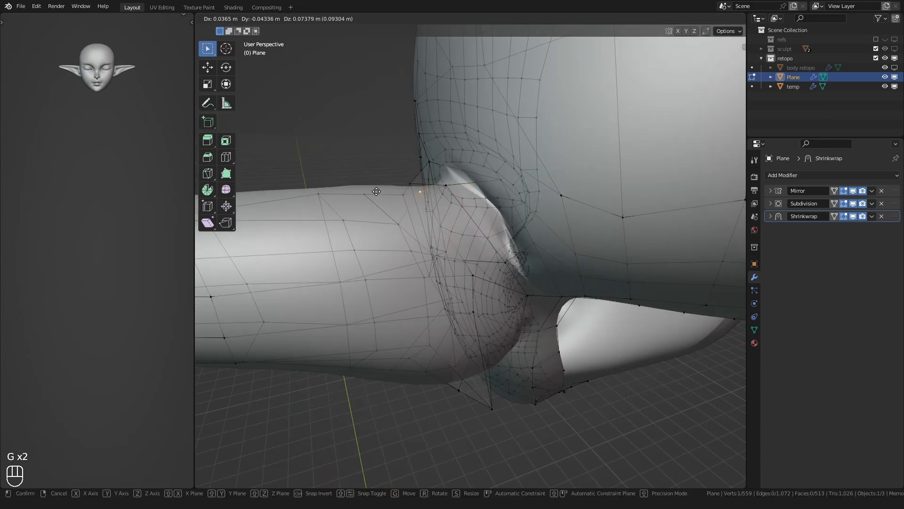
left_click(375, 192)
Reposition the vertices in the crease behind the ear to close the gap against the head.
middle_click_drag(376, 192, 417, 238)
left_click(447, 236)
key("g")
left_click(464, 229)
middle_click_drag(471, 230, 508, 250)
left_click(478, 282)
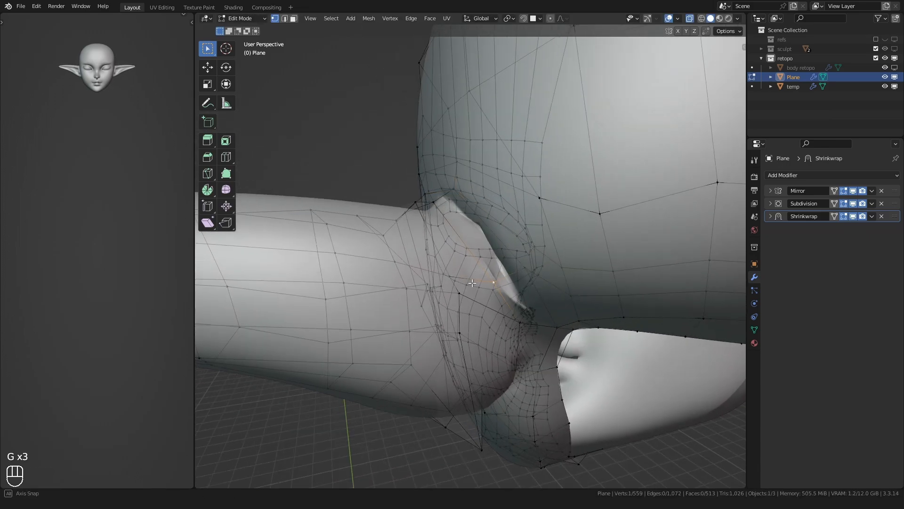
key("g")
left_click(520, 265)
key("g")
left_click(470, 265)
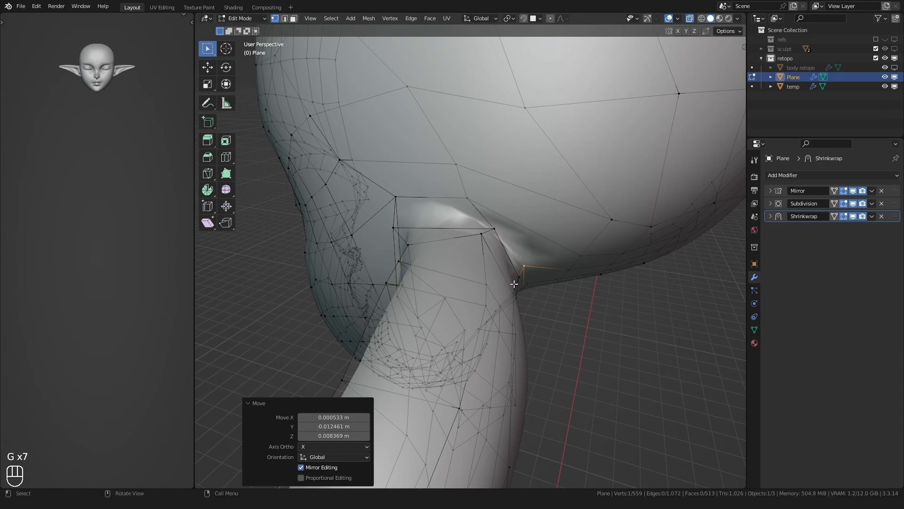
Adjust the vertices above the ear root to smooth the transition from the ear into the skull.
middle_click_drag(514, 284, 591, 235)
left_click(424, 204)
key("g")
left_click(435, 203)
middle_click_drag(435, 203, 456, 275)
key("g")
left_click(459, 206)
Refine two more ear-root vertices and check the smoothed head in Object Mode.
scroll(487, 257, "down", 3)
key("g")
left_click(486, 329)
key("Tab")
key("Tab")
scroll(467, 259, "up", 4)
key("g")
left_click(419, 204)
key("Tab")
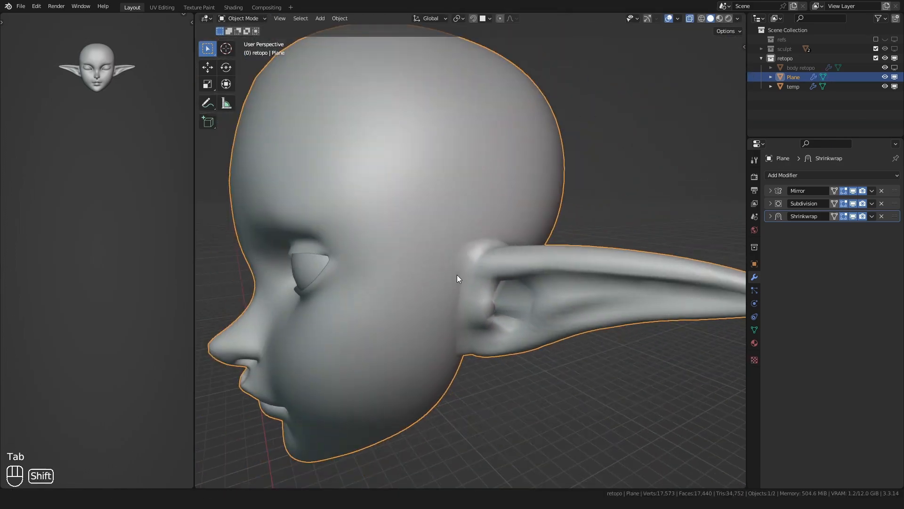
Return to mesh editing and move a vertex at the front of the ear opening.
key("Tab")
scroll(463, 235, "up", 4)
key("g")
left_click(463, 235)
middle_click_drag(463, 235, 422, 327)
Select the edge inside the front of the ear opening and move it about -0.015 m X, -0.020 m Y and -0.002 m Z.
key("2")
left_click(454, 260)
left_click(460, 289)
left_click(460, 250)
key("g")
key("g")
left_click(457, 254)
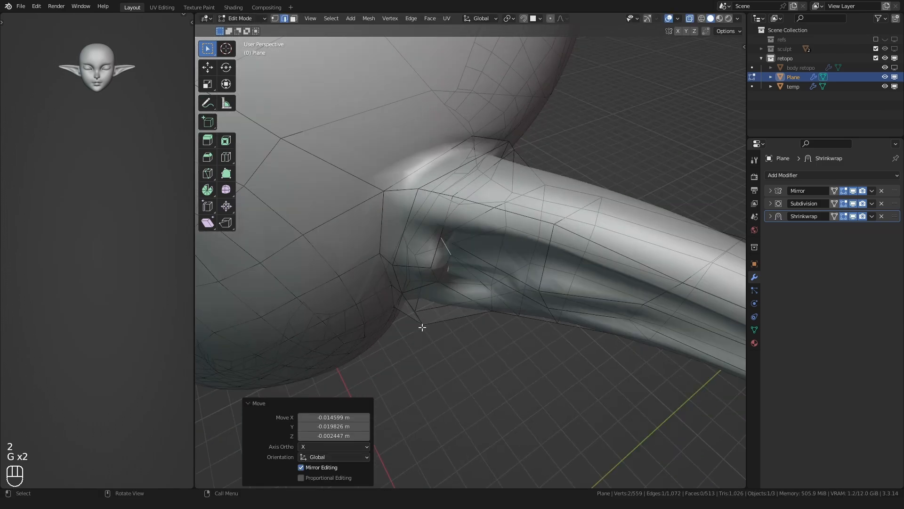
Reposition the edges at the front of the ear opening and check the smoothed ear in Object Mode.
left_click(443, 297)
middle_click_drag(443, 298, 469, 252)
key("g")
left_click(443, 259)
key("g")
left_click(434, 290)
key("Tab")
scroll(462, 253, "down", 4)
key("Tab")
scroll(452, 264, "up", 5)
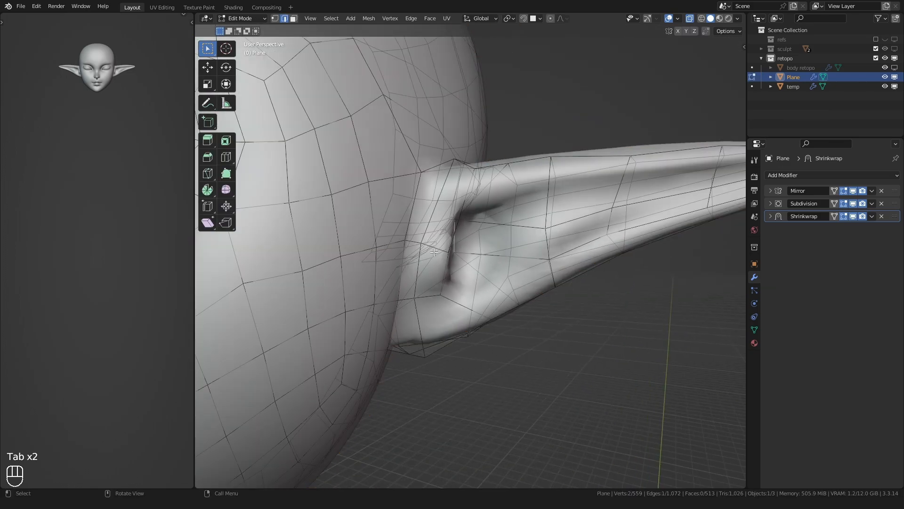
Move the edge inside the front of the ear opening to even out its spacing.
key("2")
left_click(444, 268)
key("g")
left_click(448, 265)
key("g")
left_click(442, 273)
Move and slide the edges near the lower ear root and check the smoothed surface.
mouse_move(441, 274)
middle_mouse_down()
mouse_move(422, 313)
mouse_move(349, 266)
mouse_move(397, 287)
mouse_move(528, 313)
mouse_move(451, 268)
middle_mouse_up()
key("g")
left_click(400, 318)
key("g")
key("g")
left_click(399, 288)
scroll(401, 292, "down", 5)
key("Tab")
Extrude the eye opening's border loop inward along Y and scale the new loop to 0.861.
scroll(451, 269, "up", 4)
left_click(417, 244)
key("Tab")
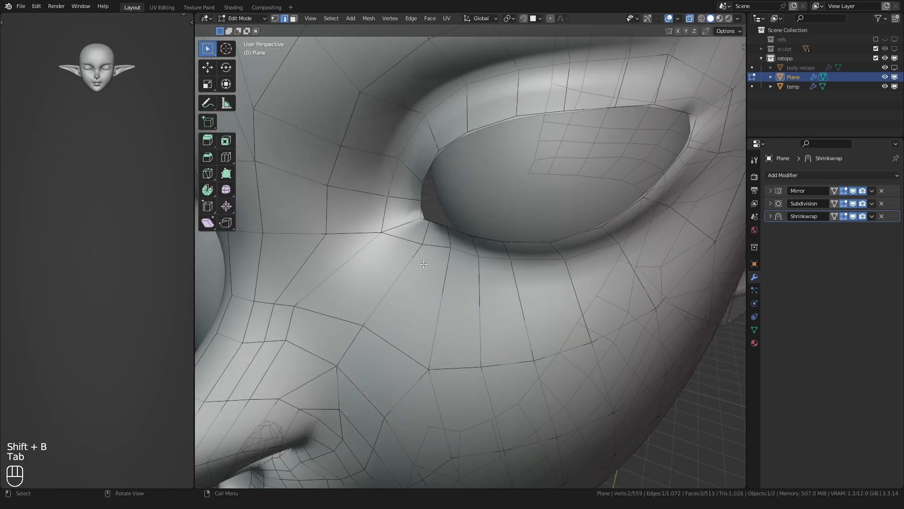
left_click(433, 225, "alt")
scroll(424, 245, "down", 5)
scroll(392, 297, "up", 5)
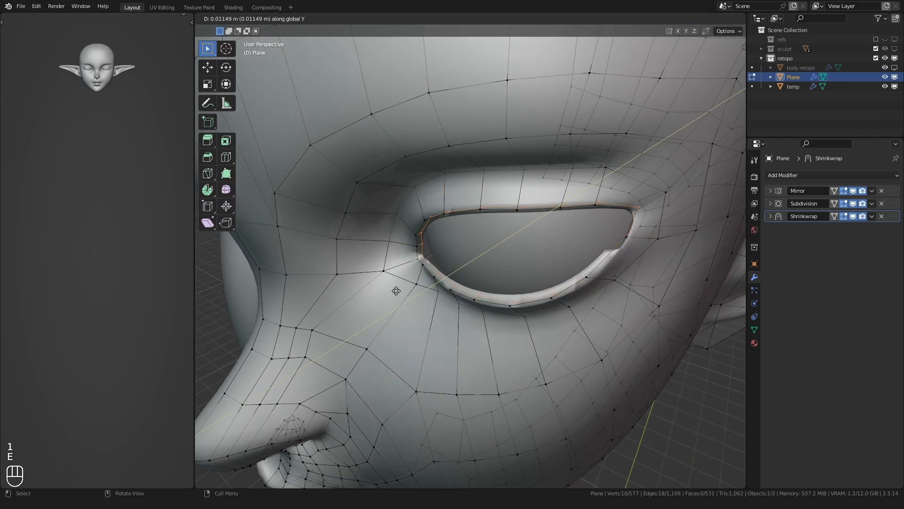
middle_click_drag(339, 298, 377, 282)
key("g")
key("y")
left_click(348, 292)
left_click(325, 299)
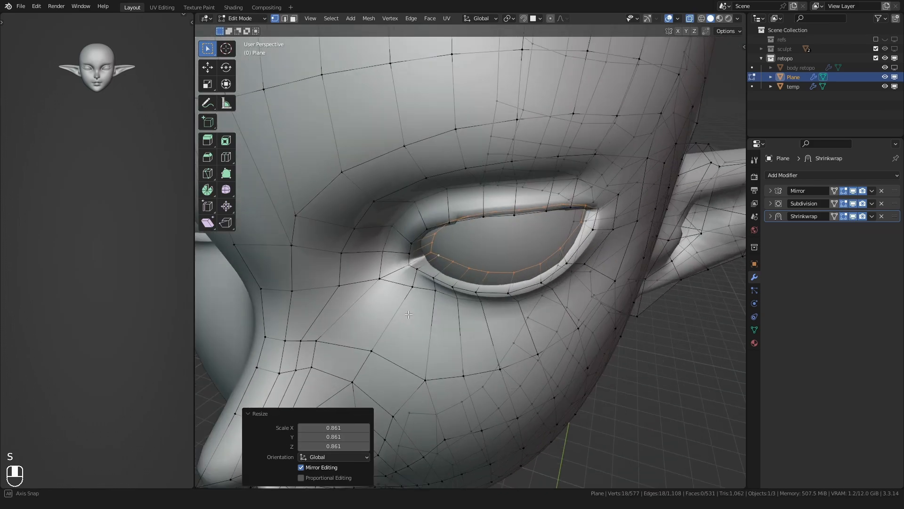
Add a loop cut to the extruded inner eyelid strip and create a vertex group for its two inner loops.
scroll(452, 259, "up", 3)
key("ctrl+r")
left_click(450, 260)
left_click(456, 258, "alt+shift")
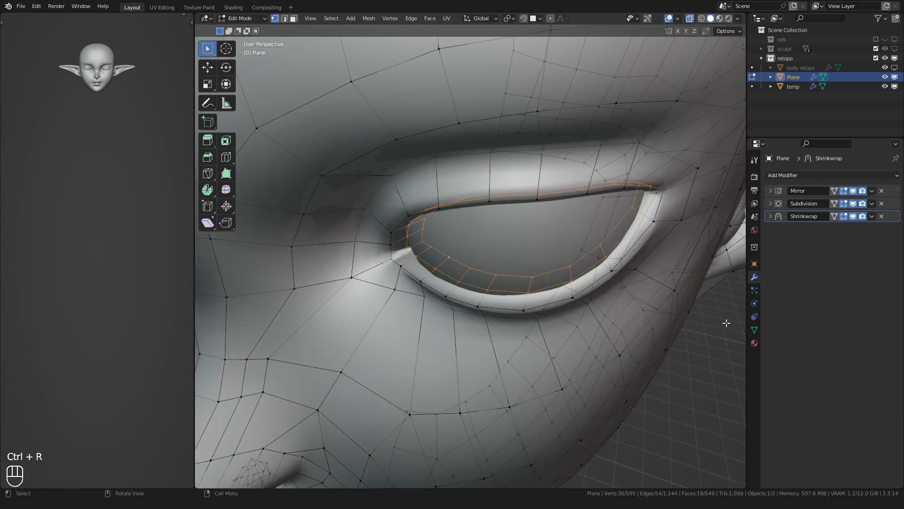
left_click(754, 329)
left_click(891, 206)
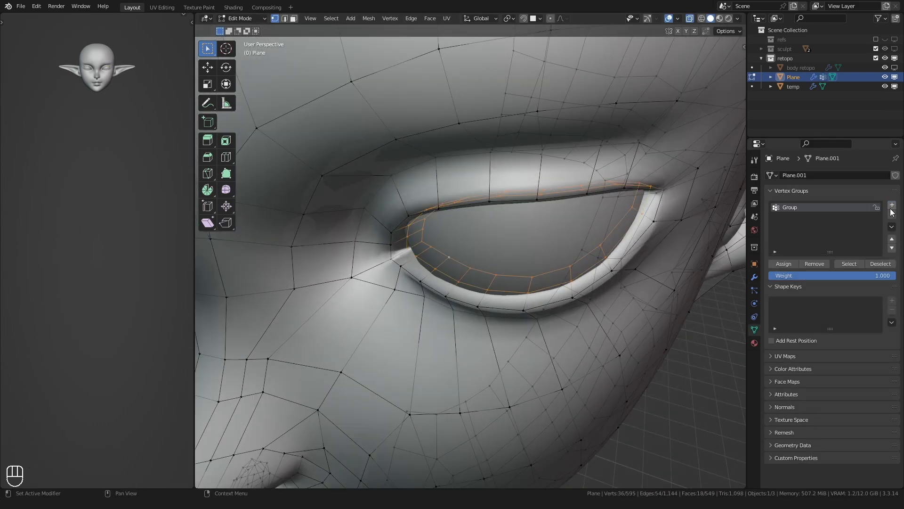
Set the Shrinkwrap modifier's vertex group to Group, invert its influence and check the eyelid rim in Object Mode.
left_click(754, 276)
left_click(843, 277)
left_click(832, 292)
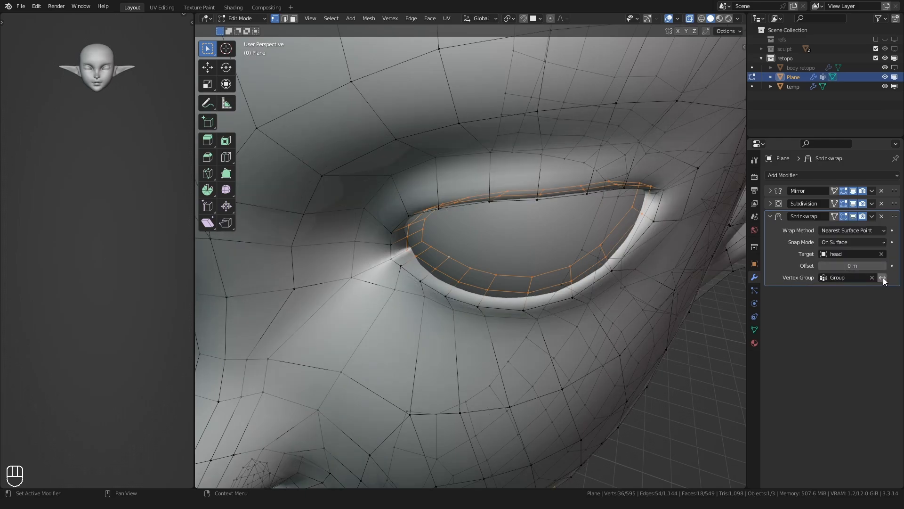
left_click(882, 277)
scroll(558, 349, "down", 4)
middle_click_drag(532, 400, 558, 350)
key("Tab")
key("Tab")
scroll(424, 289, "up", 5)
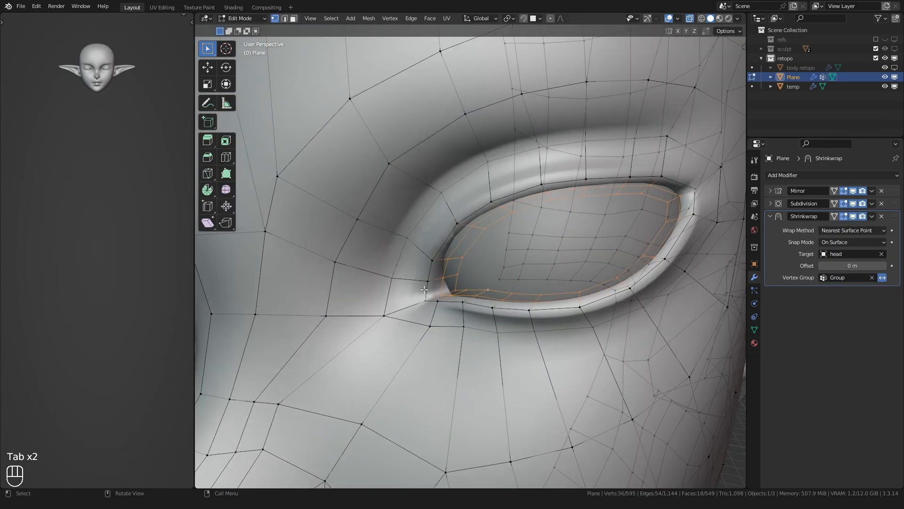
Offset the vertex path along the upper eyelid fold with Shrink/Fatten and check the face in Object Mode.
key("alt+s")
middle_click_drag(419, 258, 434, 300)
left_click(662, 206, "ctrl")
middle_click_drag(662, 206, 398, 290)
left_click(391, 265)
left_click(530, 148, "ctrl")
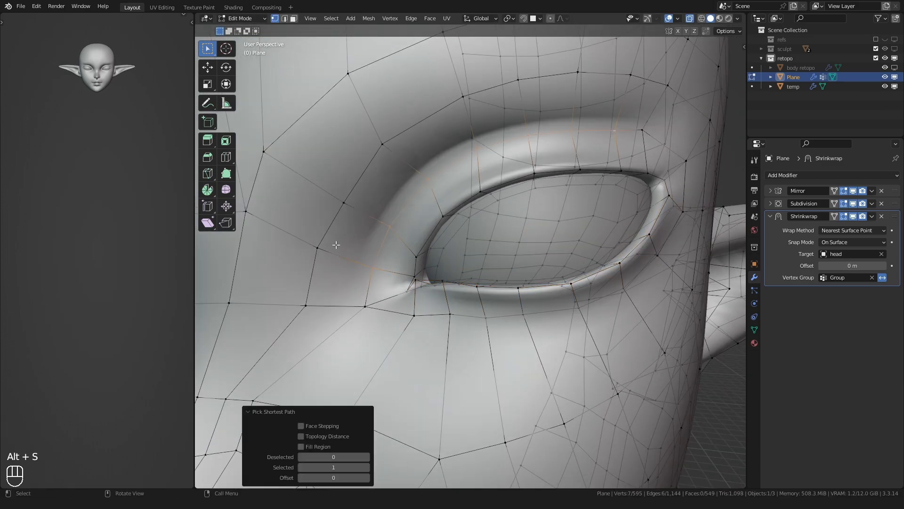
key("Tab")
scroll(350, 270, "down", 8)
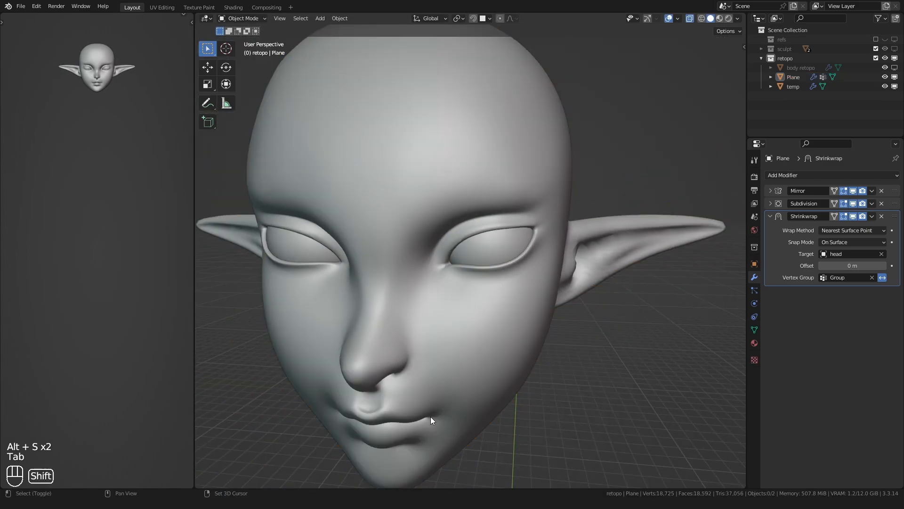
Select the vertex path around the nostril wing crease, adjust it with Shrink/Fatten and Move, and check the nose.
middle_click_drag(430, 416, 424, 388, "shift")
scroll(476, 266, "up", 6)
key("Tab")
left_click(431, 280)
scroll(432, 281, "down", 3)
key("shift+b")
left_click_drag(419, 184, 536, 282)
left_click(489, 251)
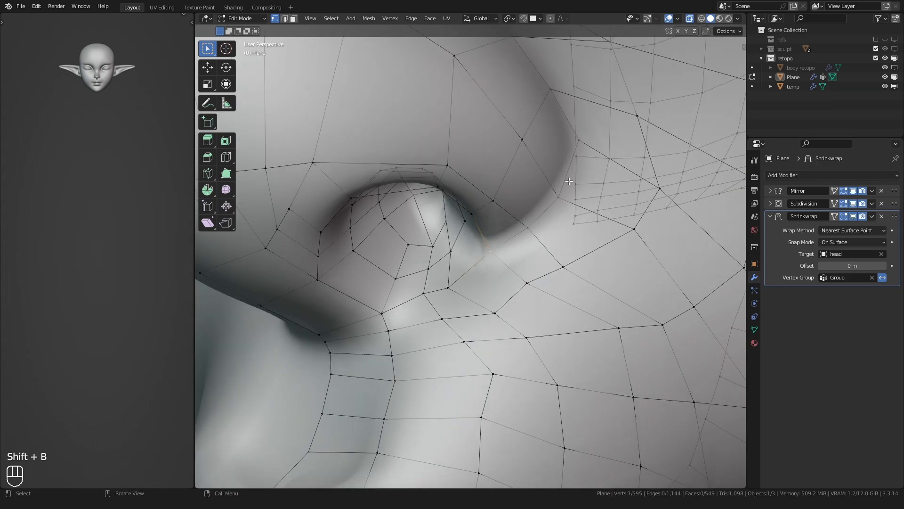
left_click(569, 182, "ctrl")
middle_click_drag(569, 181, 437, 245)
key("Tab")
scroll(422, 288, "down", 4)
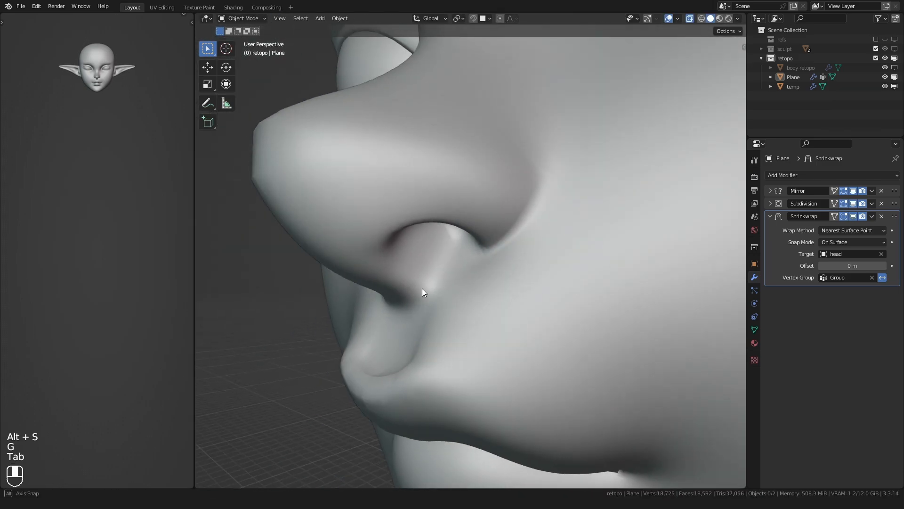
Offset a vertex inside the nostril with Shrink/Fatten and check the smoothed nostril.
scroll(438, 252, "up", 5)
key("Tab")
left_click(466, 236)
key("alt+s")
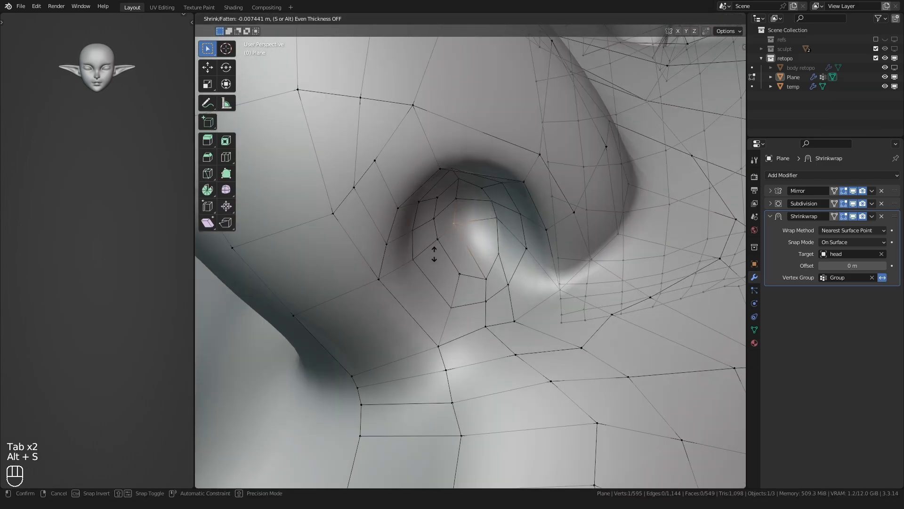
left_click(433, 258)
key("Tab")
scroll(315, 337, "down", 5)
scroll(460, 279, "up", 5)
Refine the nostril interior with another Shrink/Fatten offset and check the whole face.
key("Tab")
scroll(460, 282, "up", 5)
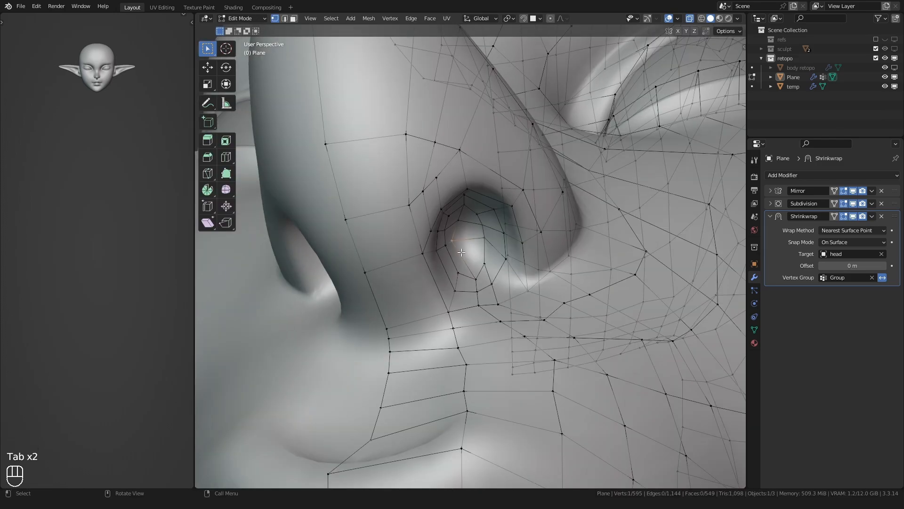
left_click(447, 256)
key("Tab")
scroll(448, 279, "down", 5)
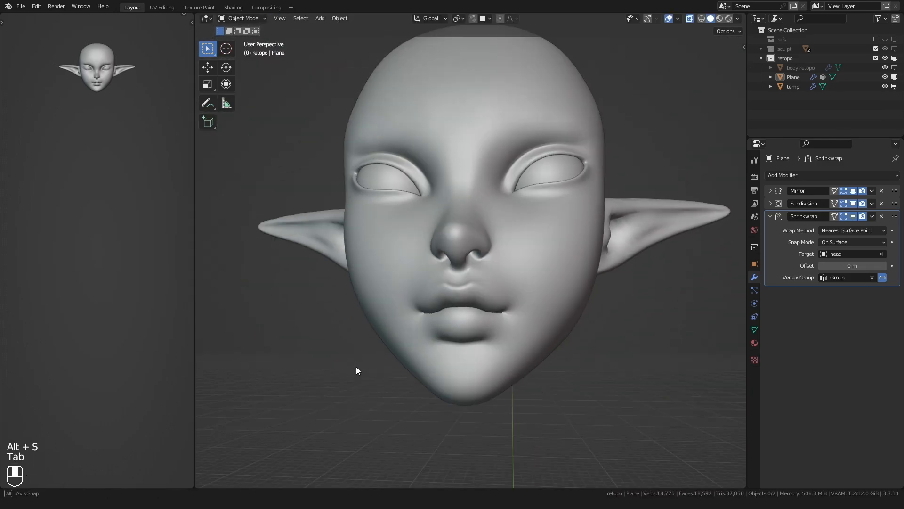
Offset the nose tip vertex by 0.0528 m with Shrink/Fatten, readjust it and check the nose in Object Mode.
scroll(419, 302, "up", 4)
key("Tab")
left_click(379, 290)
scroll(424, 282, "down", 3)
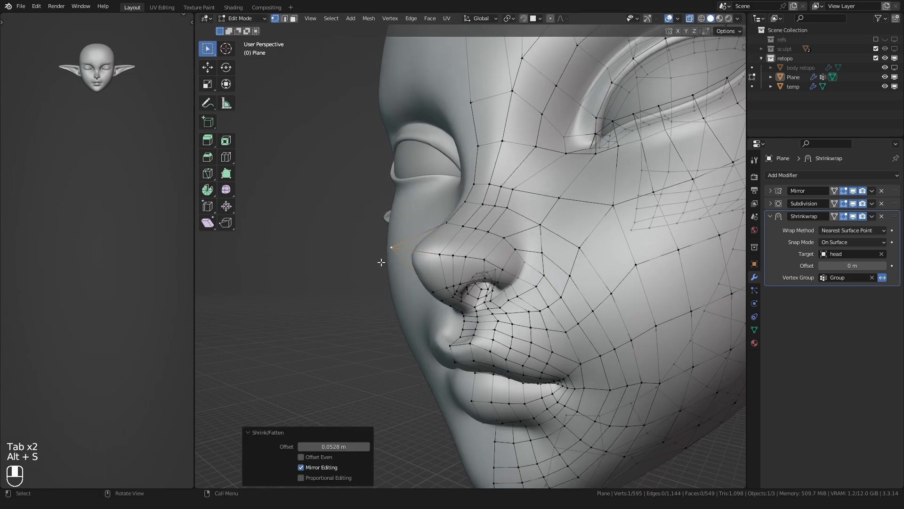
scroll(466, 249, "up", 3)
left_click(408, 261)
key("Tab")
scroll(404, 293, "down", 4)
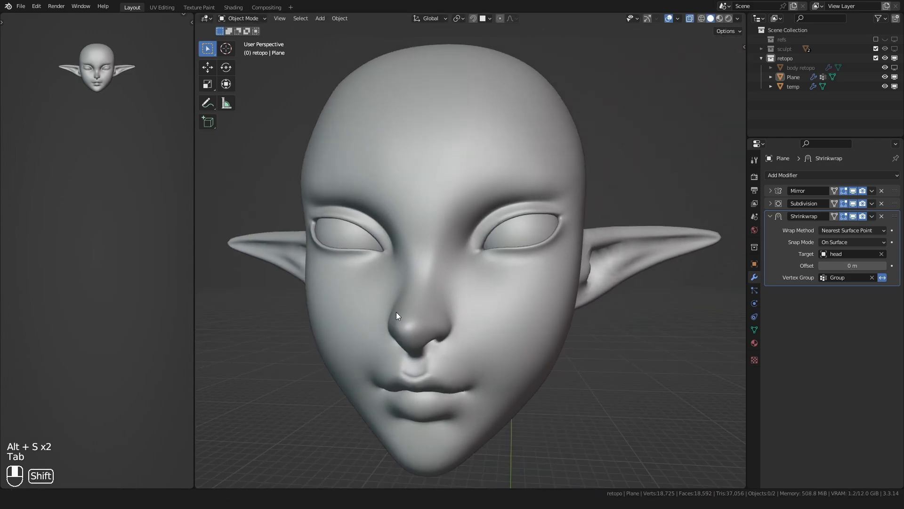
Move the vertex at the inner corner of the eye and inspect the smoothed head from the front and side.
scroll(417, 324, "up", 5)
key("Tab")
key("shift+b")
left_click_drag(395, 235, 495, 320)
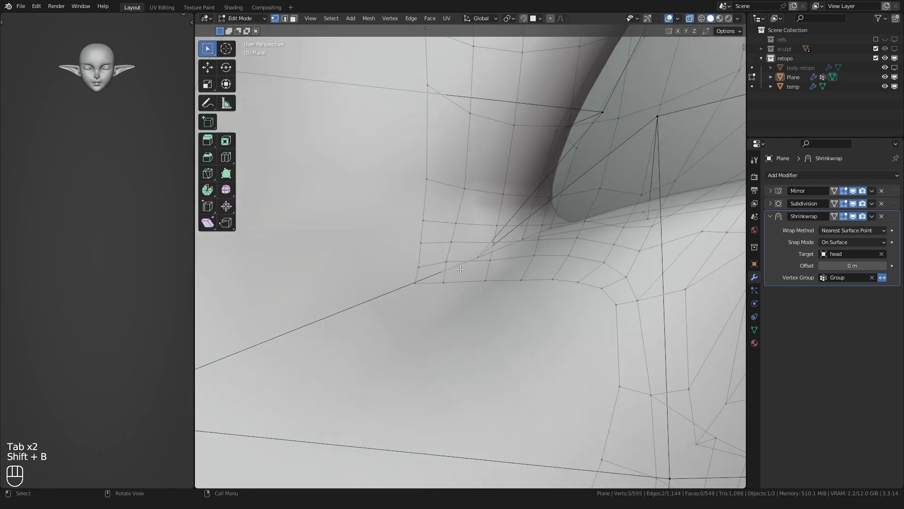
key("g")
left_click(431, 293)
key("Tab")
scroll(447, 297, "down", 6)
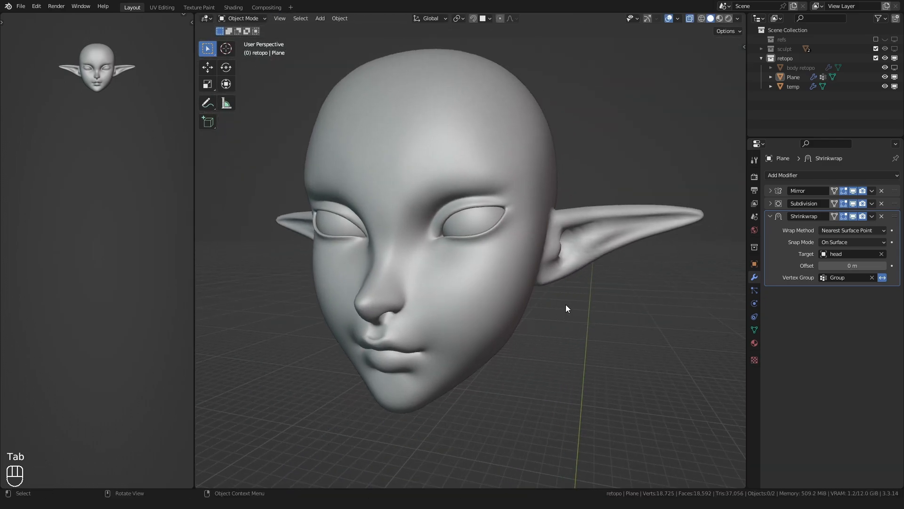
middle_click_drag(567, 304, 471, 298)
scroll(471, 298, "up", 3)
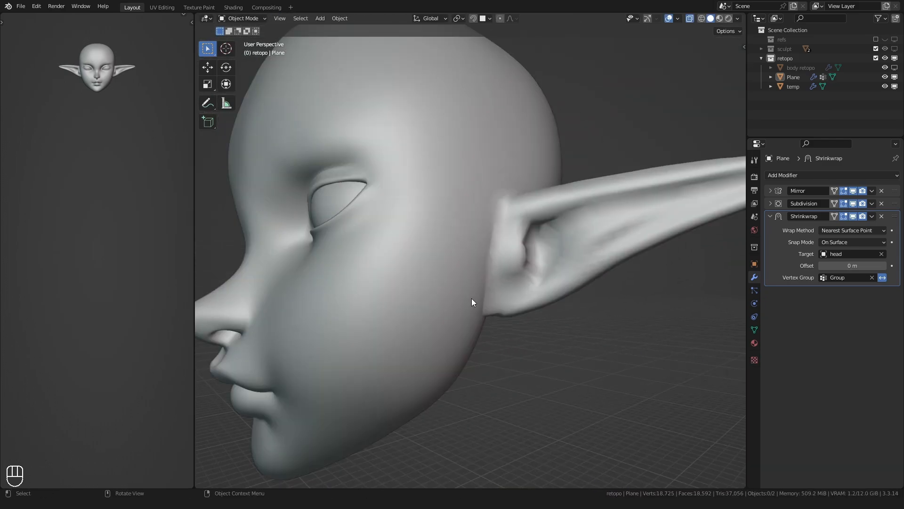
scroll(465, 301, "down", 4)
middle_click_drag(380, 323, 459, 307)
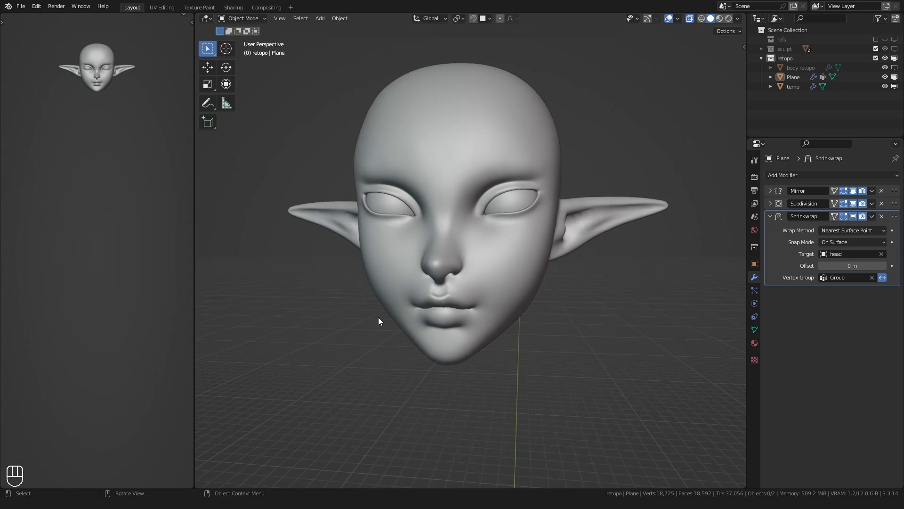
Scale the inner edge loop of the lip opening to 0.960, move it and scale it to 0.966 in Z.
scroll(383, 309, "up", 5)
middle_click_drag(383, 309, 397, 258)
key("shift+b")
left_click_drag(465, 180, 543, 279)
key("Tab")
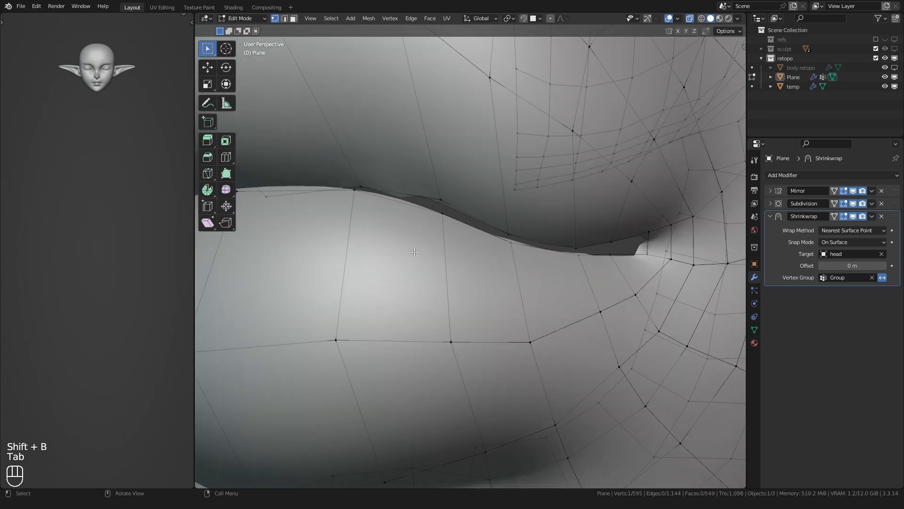
scroll(522, 245, "down", 2)
middle_click_drag(523, 245, 473, 235)
left_click(513, 228, "alt")
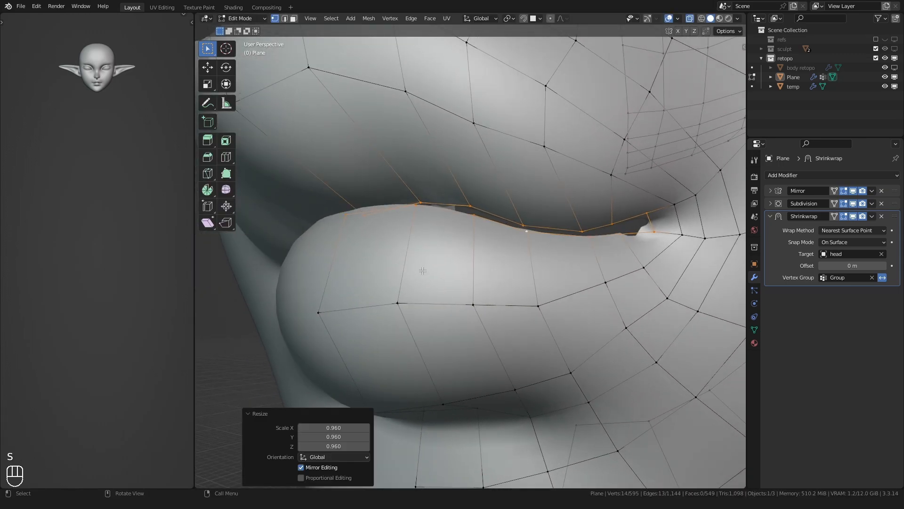
middle_click_drag(423, 271, 402, 276)
key("g")
middle_click_drag(509, 266, 446, 270, "shift")
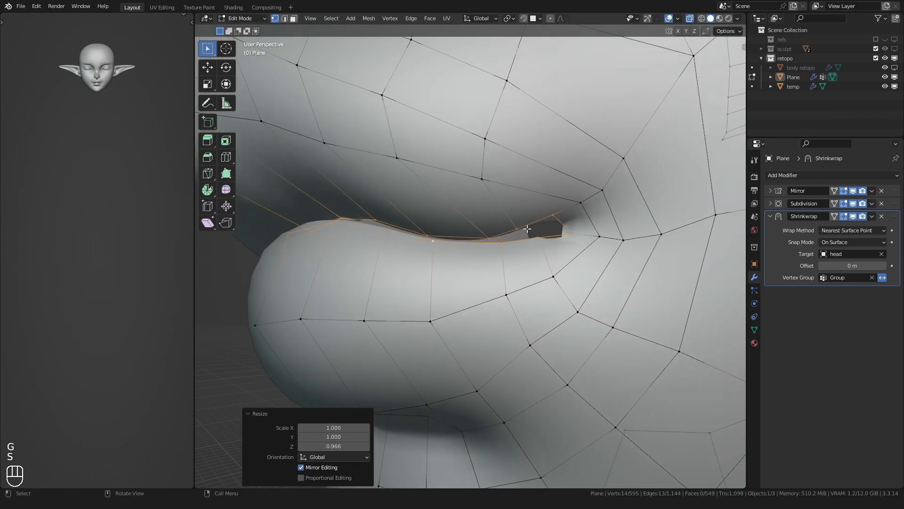
Slide the inner vertices at the corner of the mouth along their edges to tidy the lip gap.
left_click(541, 221)
middle_click_drag(542, 221, 431, 219)
left_click(516, 232, "shift")
scroll(471, 244, "up", 2)
key("g")
key("g")
left_click(500, 231)
Reposition vertices along the inner edge of the lips so the upper and lower lips meet.
left_click(428, 217)
key("g")
left_click(446, 241)
key("g")
left_click(422, 258)
middle_click_drag(422, 257, 513, 250)
key("g")
left_click(473, 245)
left_click(447, 247)
Fine-tune the remaining inner lip vertices and check the smoothed mouth in Object Mode.
key("g")
left_click(445, 243)
key("g")
left_click(455, 226)
middle_click_drag(455, 226, 466, 264)
key("g")
left_click(448, 285)
key("g")
left_click(422, 201)
key("Tab")
scroll(422, 221, "down", 5)
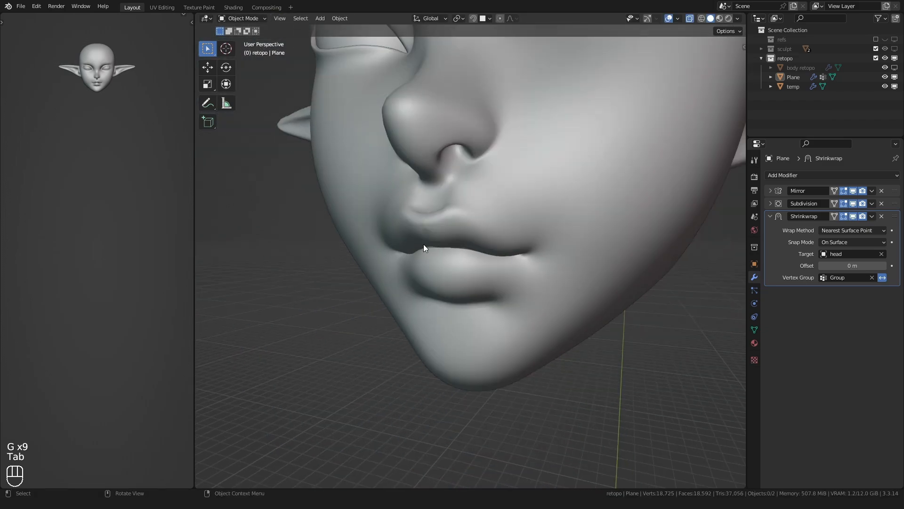
Try applying the Mirror, Subdivision and Shrinkwrap modifiers and switching the head to Sculpt Mode.
middle_click_drag(423, 244, 687, 224)
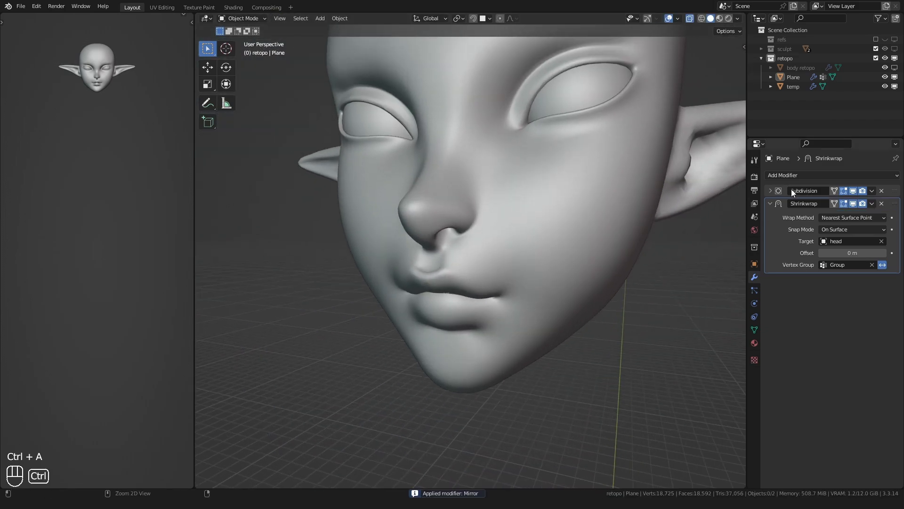
key("ctrl+a")
key("ctrl+a")
middle_click_drag(523, 225, 485, 218, "shift")
left_click(507, 271)
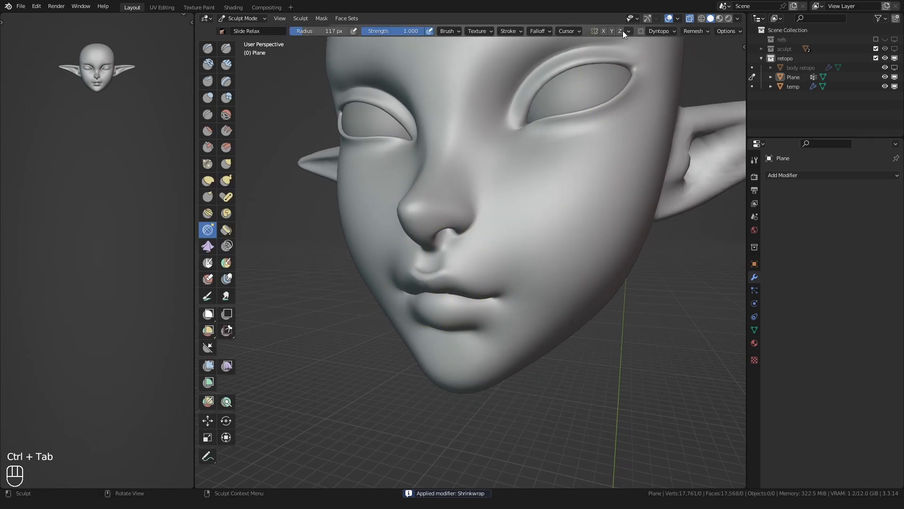
Try preparing the Slide Relax brush over the lips with X symmetry, the wireframe shown and a resized brush.
key("shift+b")
left_click_drag(395, 249, 495, 341)
key("q")
left_click(419, 229)
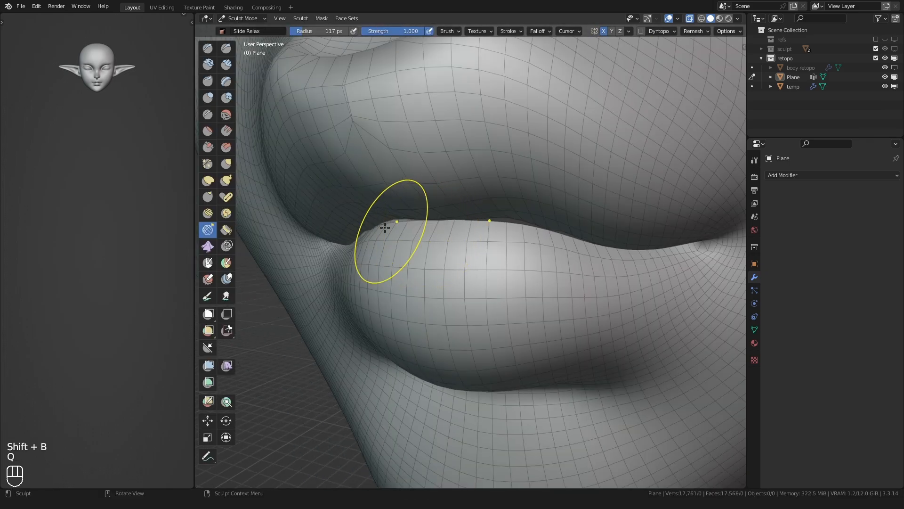
key("f")
left_click(406, 226)
scroll(400, 226, "down", 2)
middle_click_drag(396, 226, 412, 220)
Undo the switch to sculpting and the applied modifiers, and return to editing the head mesh.
key("ctrl+z")
key("ctrl+z")
key("ctrl+z")
key("ctrl+z")
key("Tab")
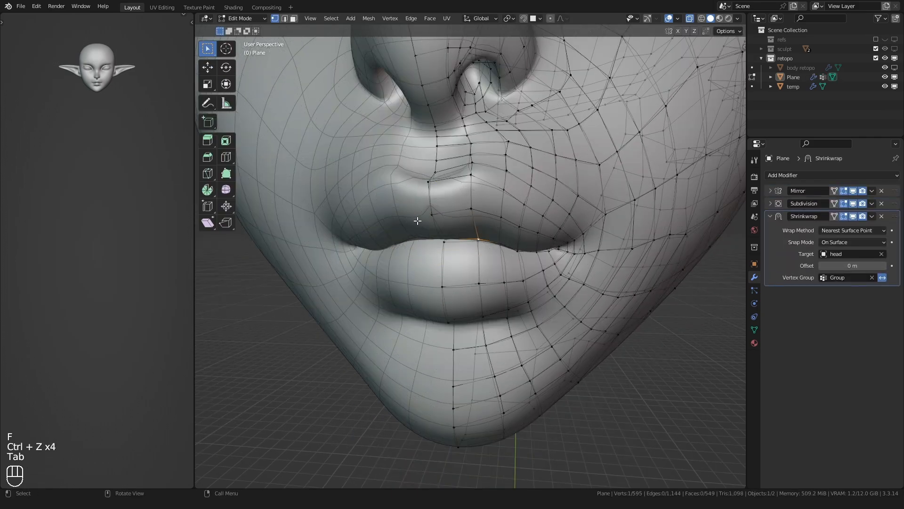
Select the face's vertical centre edge loops and move them along X against the mirror plane.
key("1")
left_click(426, 203, "alt")
left_click(452, 344, "alt+shift")
scroll(436, 288, "down", 4)
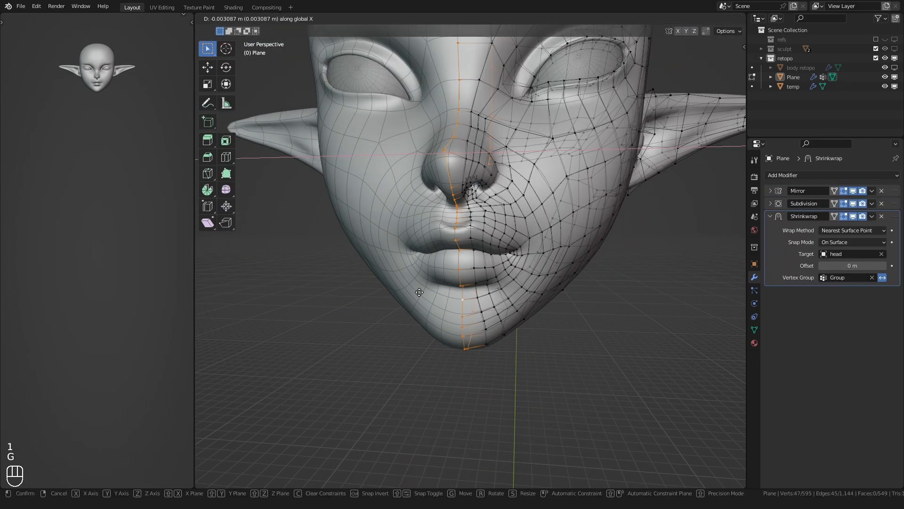
left_click(420, 292)
key("g")
key("x")
left_click(422, 291)
Offset the centre vertex at the upper lip's cupid's bow with Shrink/Fatten by 0.0277 m.
scroll(424, 283, "up", 5)
middle_click_drag(433, 235, 438, 275, "shift")
left_click(457, 217)
scroll(457, 226, "up", 3)
middle_click_drag(463, 240, 389, 252)
key("alt+s")
left_click(349, 209)
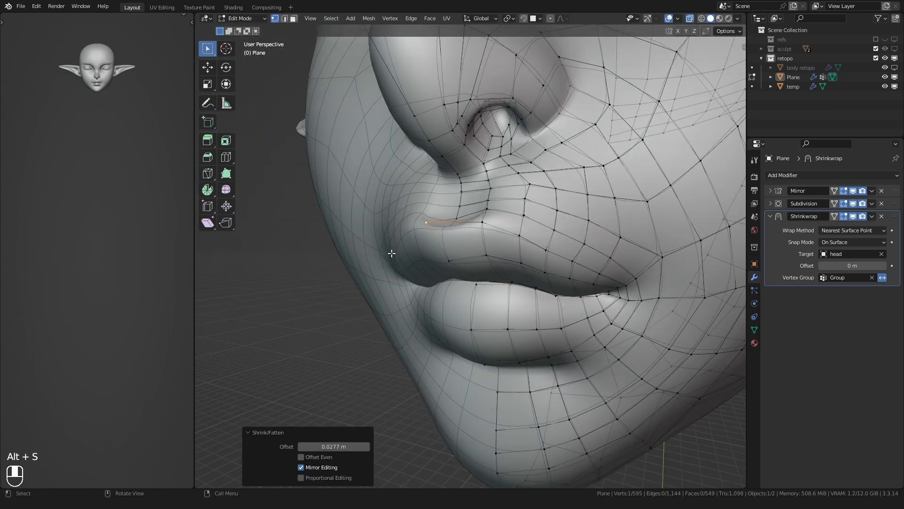
Apply the head's Mirror, Subdivision and Shrinkwrap modifiers, switch it to Sculpt Mode and toggle the wireframe on.
key("ctrl+Tab")
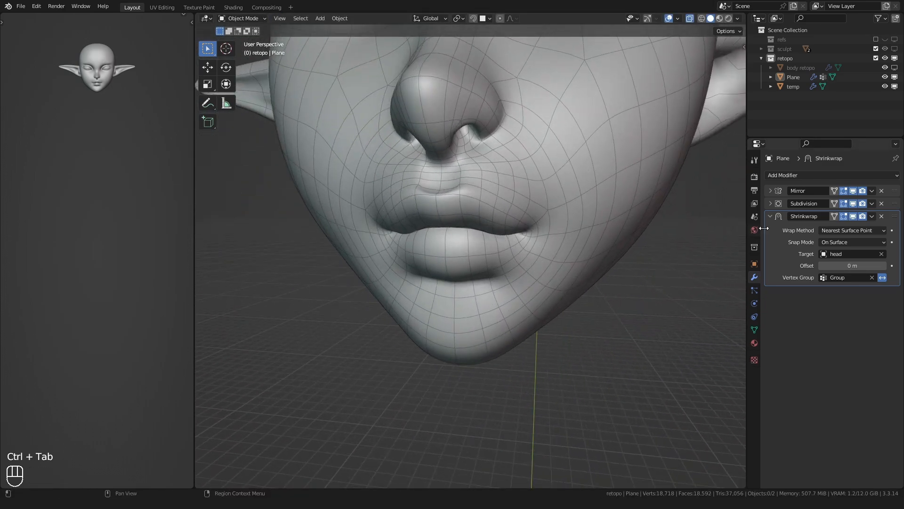
key("ctrl+a")
key("ctrl+a")
key("ctrl+a")
left_click(461, 289)
key("q")
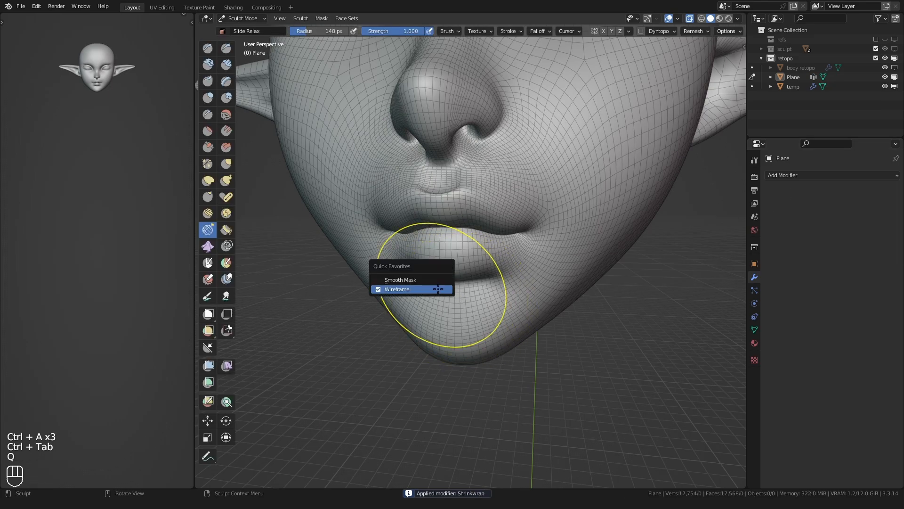
left_click(443, 288)
Touch up the lips with the Inflate/Deflate brush and even out the inner eye corner's mesh with Slide Relax.
mouse_move(493, 278)
middle_mouse_down()
mouse_move(454, 258)
mouse_move(434, 270)
middle_mouse_up()
scroll(433, 270, "up", 3)
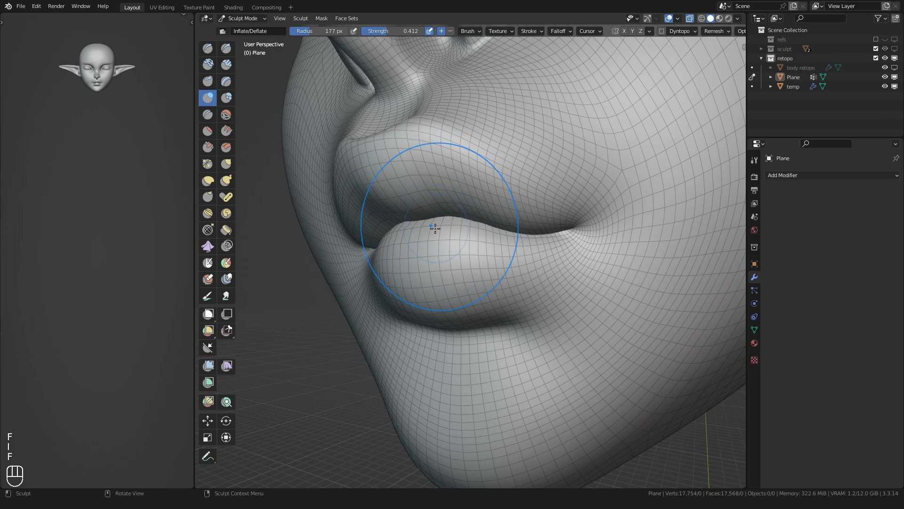
scroll(436, 229, "down", 5)
middle_click_drag(454, 238, 477, 268, "shift")
scroll(476, 269, "up", 5)
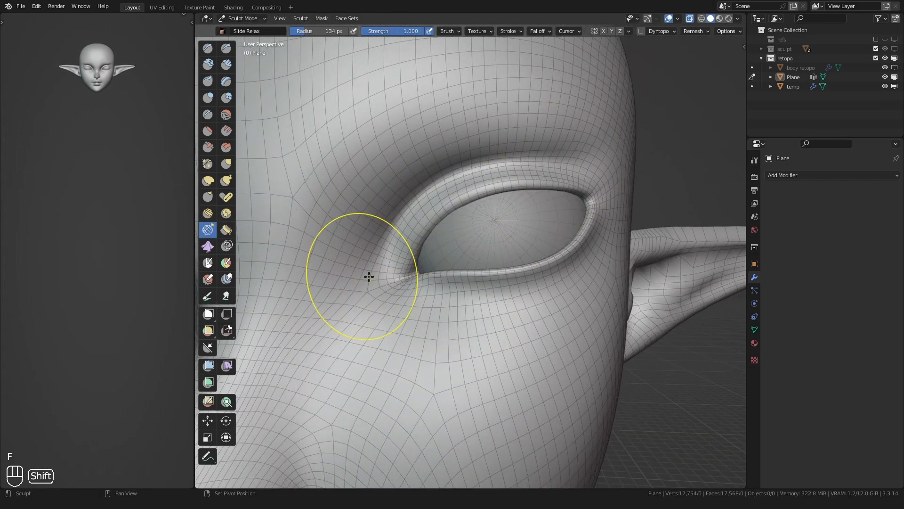
Relax the topology inside the ear toward its tip with the Slide Relax brush.
scroll(478, 138, "down", 5)
middle_click_drag(514, 278, 495, 264)
key("shift+b")
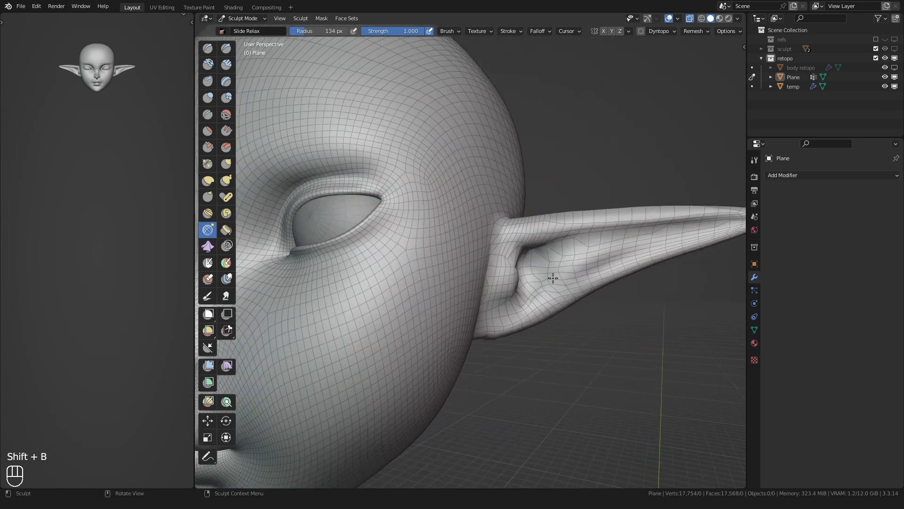
left_click_drag(541, 226, 439, 281)
scroll(436, 276, "down", 4)
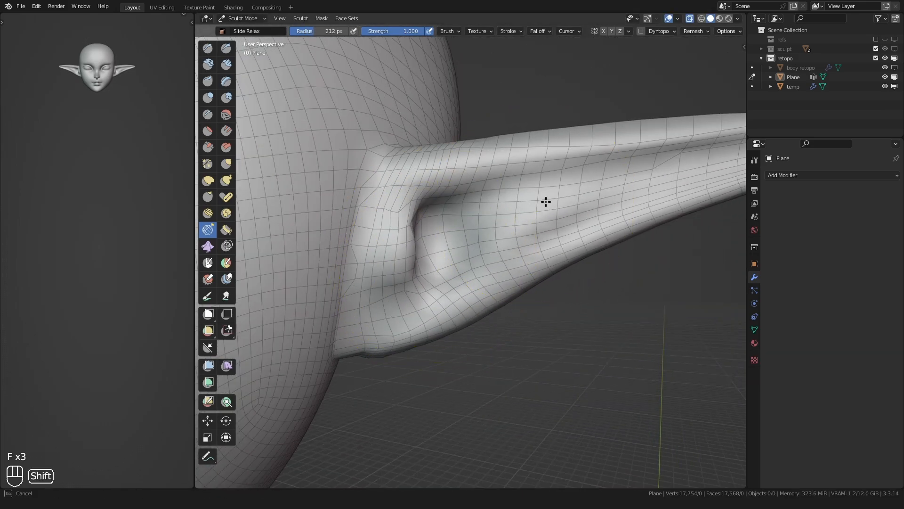
middle_click_drag(546, 202, 476, 214, "shift")
key("f")
left_click_drag(541, 207, 595, 188, "shift")
middle_click_drag(612, 188, 547, 193, "shift")
left_click_drag(565, 197, 595, 184, "shift")
Relax the back of the ear around its tip with a resized Slide Relax brush.
mouse_move(595, 183)
middle_mouse_down()
mouse_move(436, 211)
mouse_move(481, 208)
middle_mouse_up()
key("f")
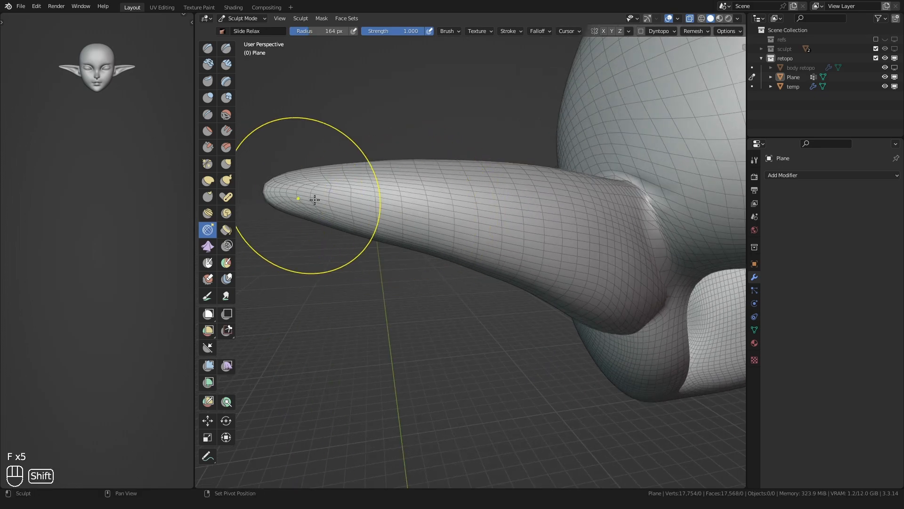
middle_click_drag(314, 200, 557, 261)
key("f")
key("f")
Adjust the front of the ear and its lower attachment with a resized Grab brush.
key("g")
key("f")
middle_click_drag(480, 301, 430, 244)
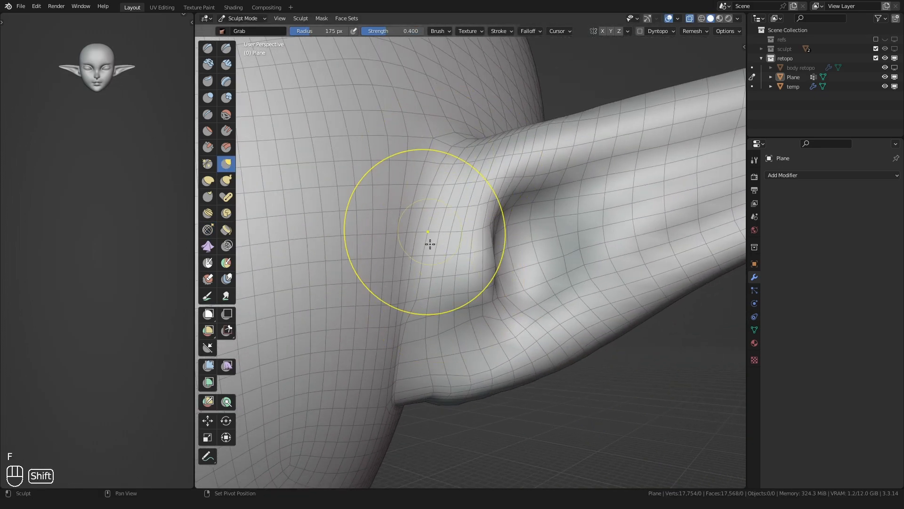
left_click(412, 374)
middle_click_drag(412, 374, 400, 288)
Deepen the ear hollow with the Draw Sharp brush in subtract mode at strength 0.400, resizing the brush as needed.
key("f")
middle_click_drag(445, 268, 420, 193, "ctrl")
key("f")
left_click(433, 193)
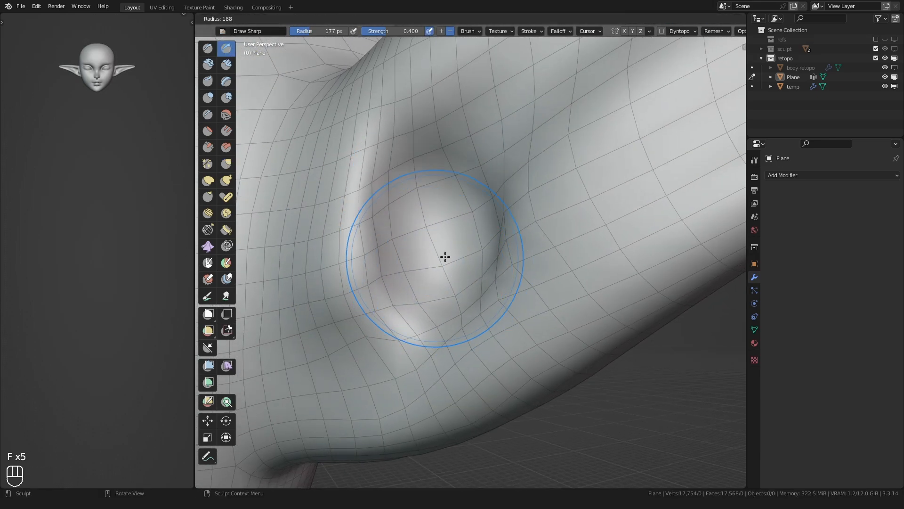
left_click(445, 257)
key("f")
mouse_move(445, 256)
middle_mouse_down()
mouse_move(361, 212)
mouse_move(398, 216)
middle_mouse_up()
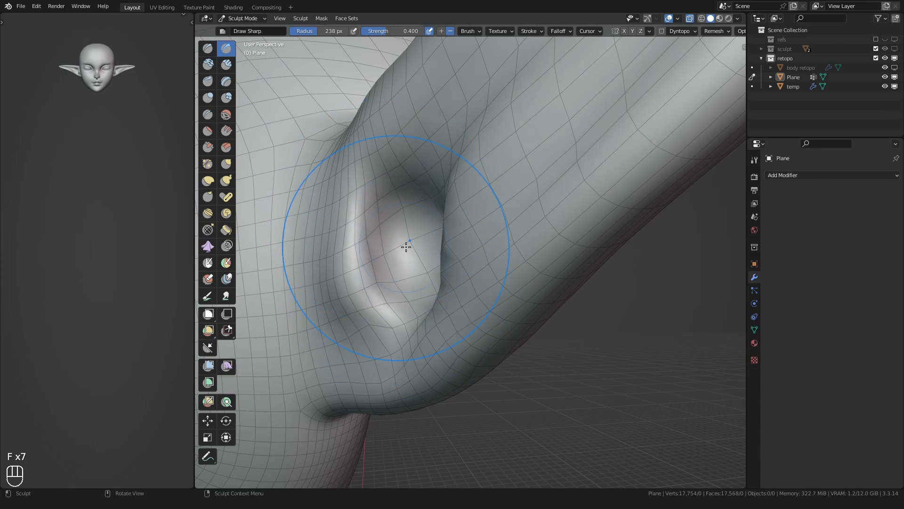
middle_click_drag(406, 247, 493, 268)
key("f")
left_click(492, 269)
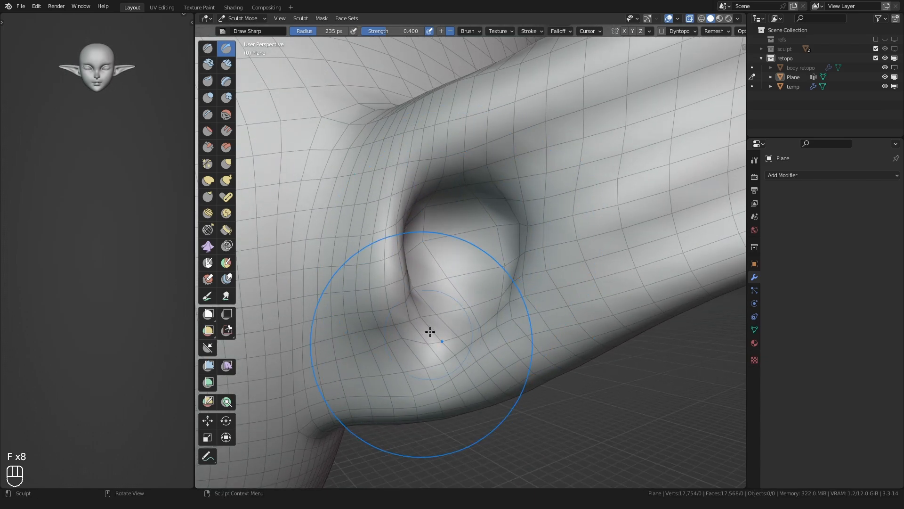
Refine the lower ear hollow and relax the mesh where the ear's front edge meets the cheek.
scroll(414, 327, "down", 5)
scroll(430, 301, "up", 4)
mouse_move(395, 322)
middle_mouse_down()
mouse_move(426, 303)
mouse_move(437, 277)
middle_mouse_up()
scroll(428, 287, "down", 6)
scroll(436, 278, "up", 3)
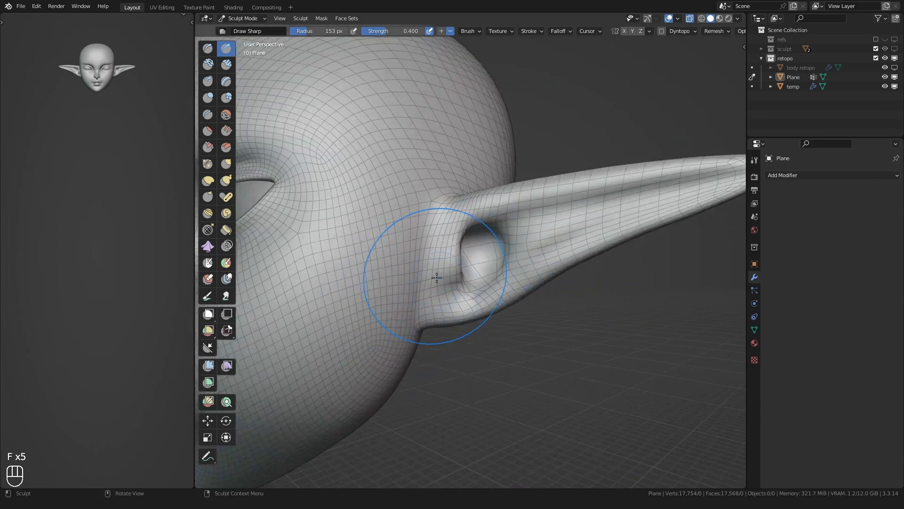
left_click_drag(415, 265, 414, 301, "shift")
Relax the mesh at the back of the ear where it joins the skull.
scroll(414, 297, "down", 4)
mouse_move(438, 297)
middle_mouse_down()
mouse_move(395, 289)
mouse_move(329, 231)
middle_mouse_up()
key("f")
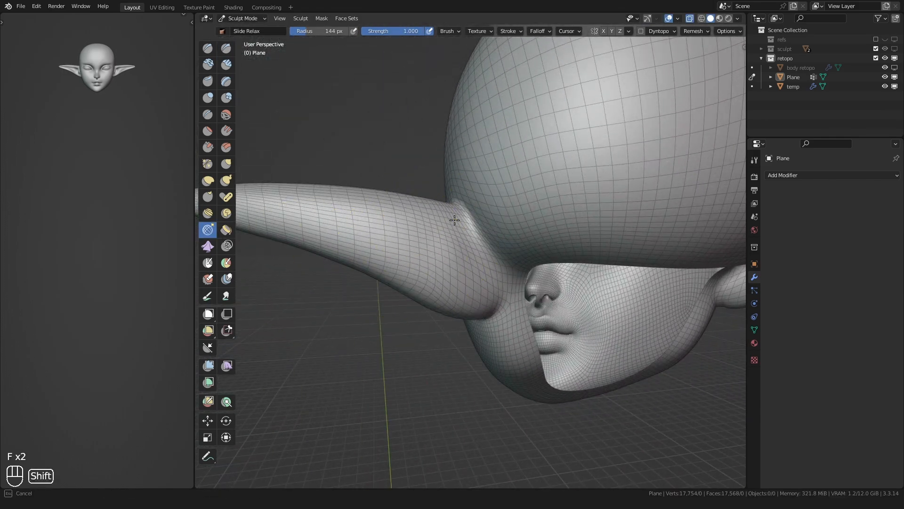
scroll(476, 254, "down", 3)
middle_click_drag(487, 270, 499, 216)
mouse_move(532, 203)
left_mouse_down("shift")
mouse_move(545, 188)
mouse_move(499, 249)
left_mouse_up("shift")
middle_click_drag(439, 325, 428, 264, "shift")
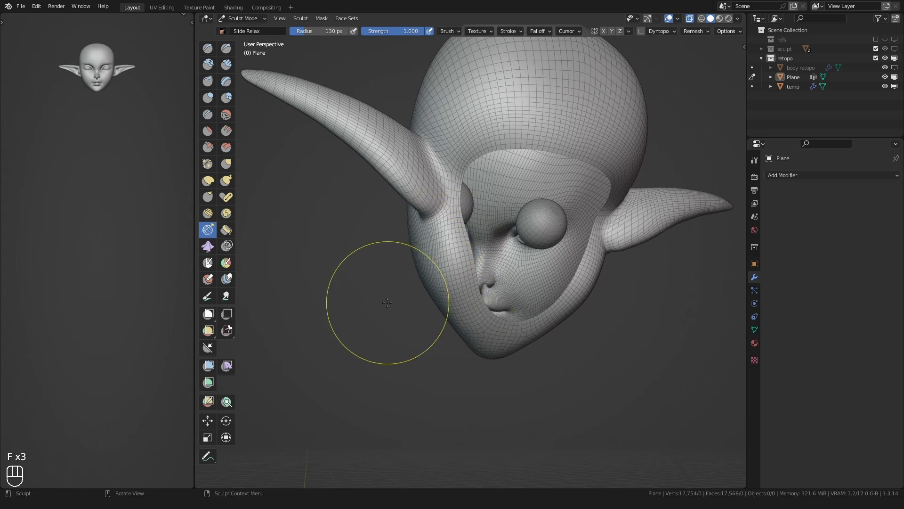
Even out the forehead and upper skull topology with a larger Slide Relax brush.
middle_click_drag(387, 302, 440, 224)
scroll(506, 165, "down", 3)
middle_click_drag(505, 165, 452, 163)
key("f")
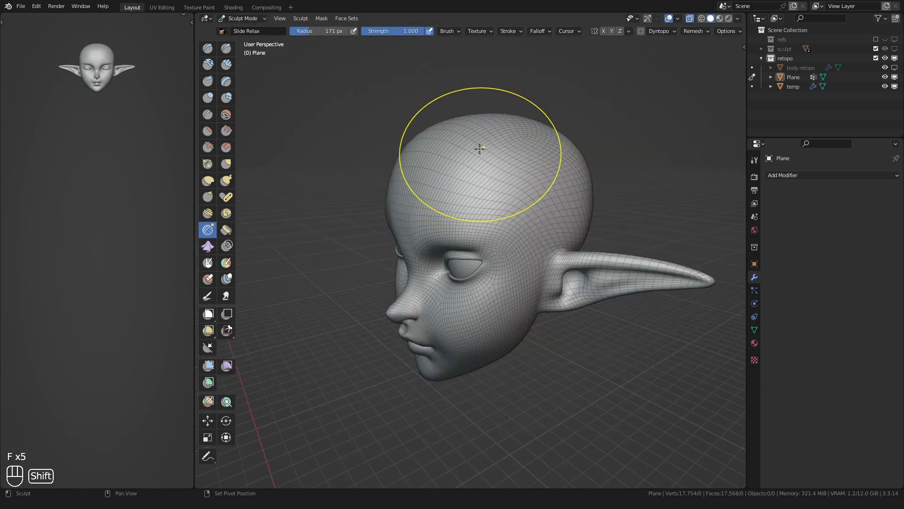
left_click_drag(478, 147, 494, 184, "shift")
Relax the cheek below the eye with Slide Relax and inspect the sculpted head from several angles.
middle_click_drag(518, 174, 471, 154)
mouse_move(574, 188)
middle_mouse_down()
mouse_move(488, 170)
mouse_move(443, 207)
mouse_move(414, 264)
mouse_move(414, 298)
mouse_move(485, 323)
mouse_move(465, 296)
mouse_move(420, 272)
middle_mouse_up()
key("f")
scroll(464, 295, "up", 2)
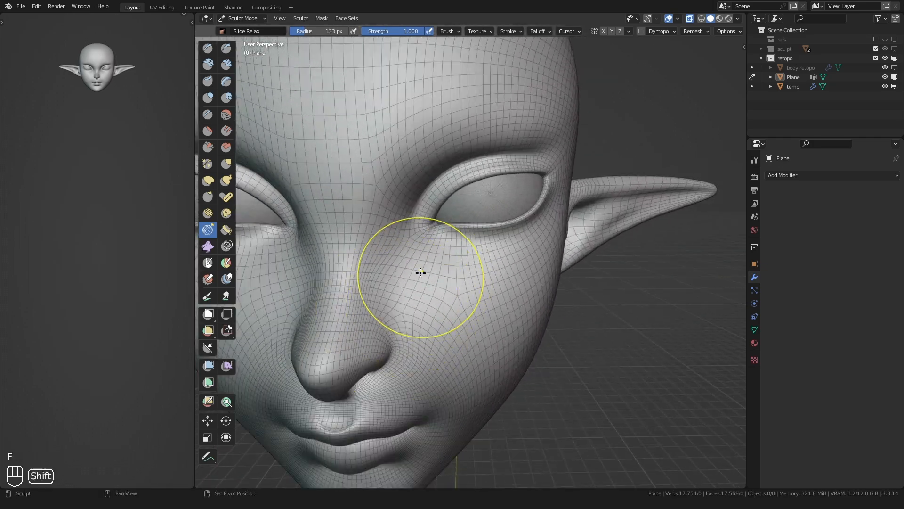
middle_click_drag(473, 261, 514, 182)
scroll(473, 258, "down", 3)
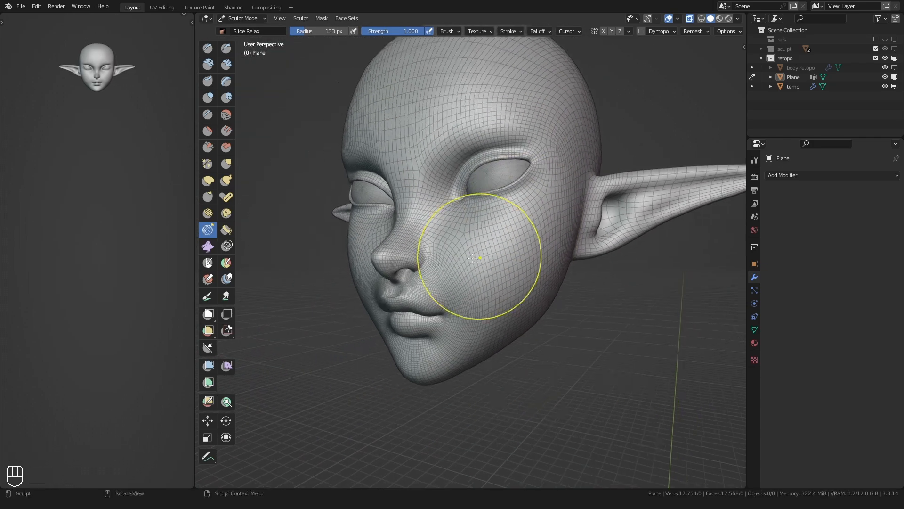
scroll(455, 257, "up", 4)
mouse_move(472, 259)
middle_mouse_down()
mouse_move(455, 252)
mouse_move(482, 297)
middle_mouse_up()
scroll(481, 229, "down", 4)
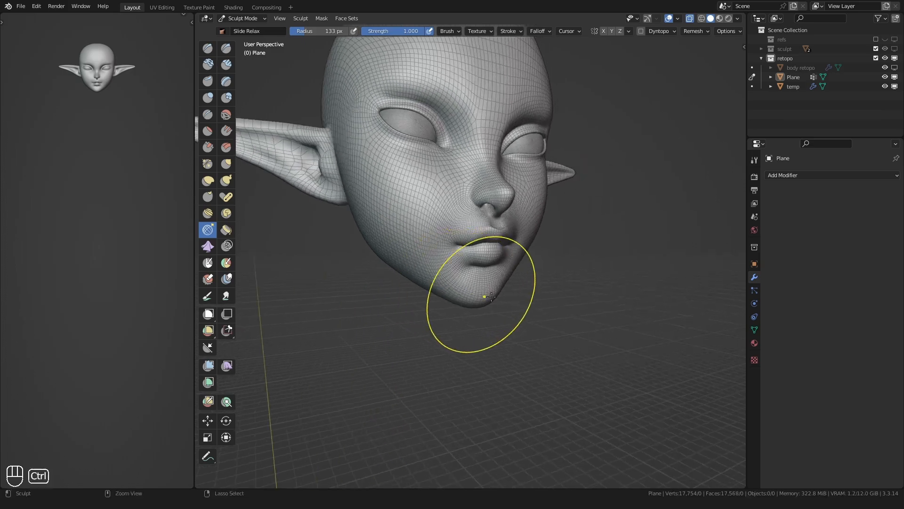
In Edit Mode, hide the head's centre edge loop and delete the linked vertices of the unshaped half.
key("ctrl+Tab")
middle_click_drag(393, 285, 433, 288)
key("Tab")
scroll(451, 202, "up", 6)
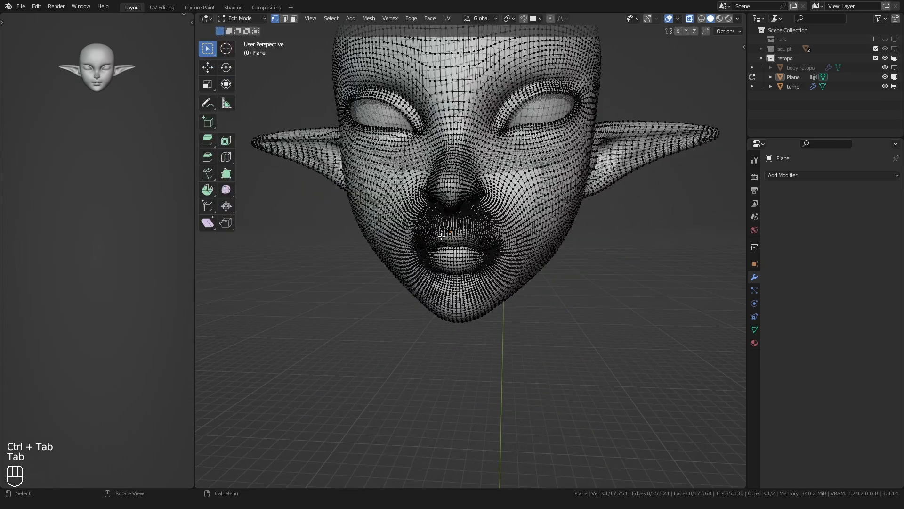
key("1")
left_click(451, 259, "alt+shift")
scroll(445, 261, "down", 4)
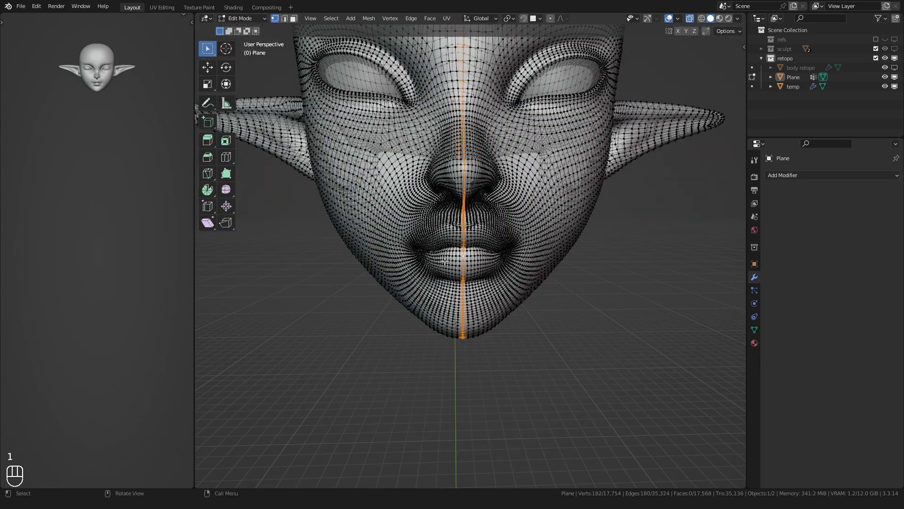
key("l")
key("Delete")
left_click(394, 222)
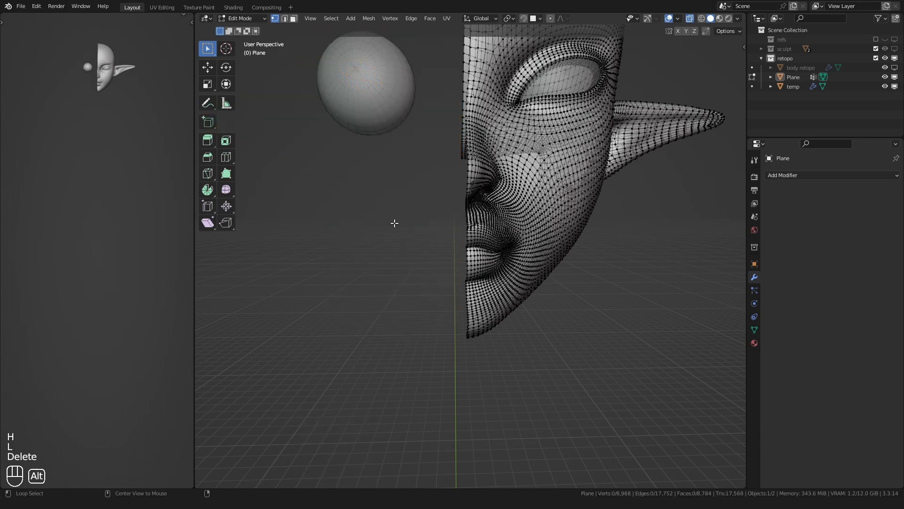
Add a Mirror modifier on X with clipping, reveal the centre loop and move it along X onto the mirror plane.
left_click(782, 176)
left_click(698, 279)
scroll(450, 274, "down", 3)
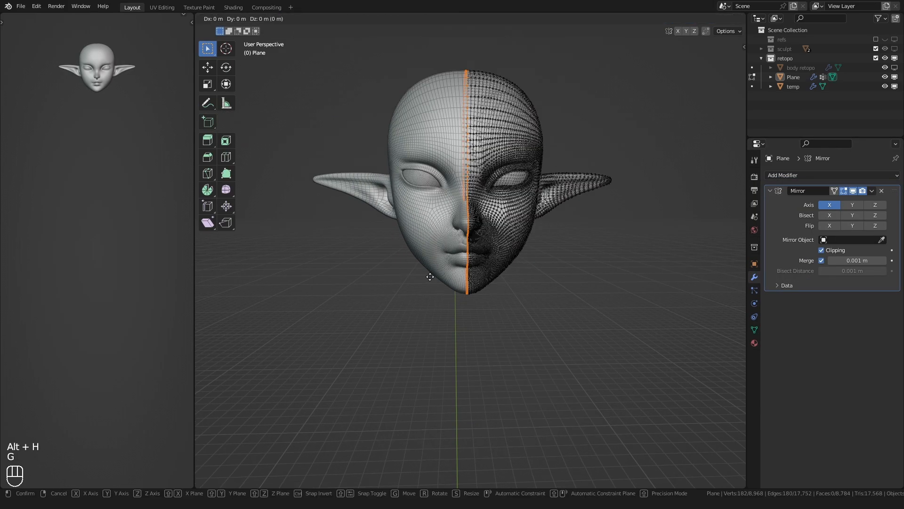
key("g")
key("x")
left_click(450, 274)
scroll(449, 274, "up", 3)
Check the mirrored head in Object Mode and unhide the body retopo object.
key("ctrl+Tab")
scroll(364, 298, "down", 2)
middle_click_drag(406, 285, 385, 279)
scroll(388, 302, "up", 3)
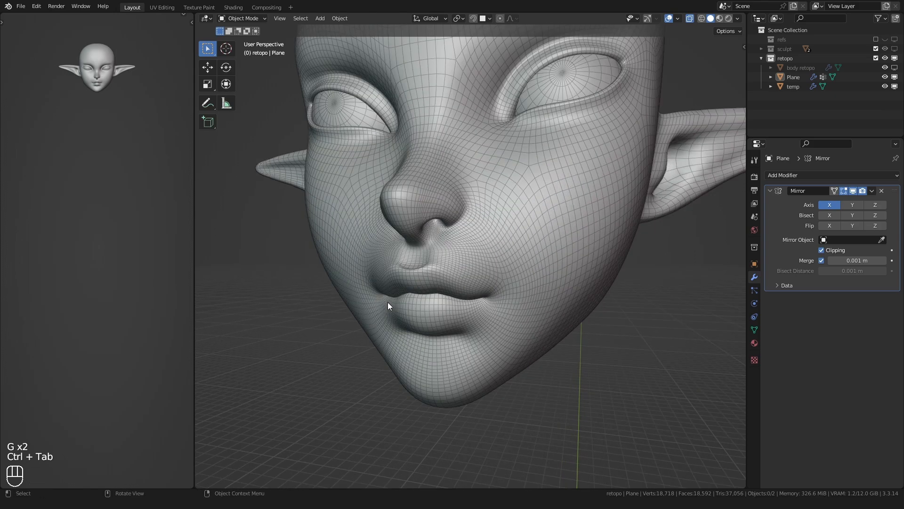
scroll(388, 301, "down", 3)
middle_click_drag(412, 316, 409, 300, "shift")
middle_click_drag(409, 300, 391, 298)
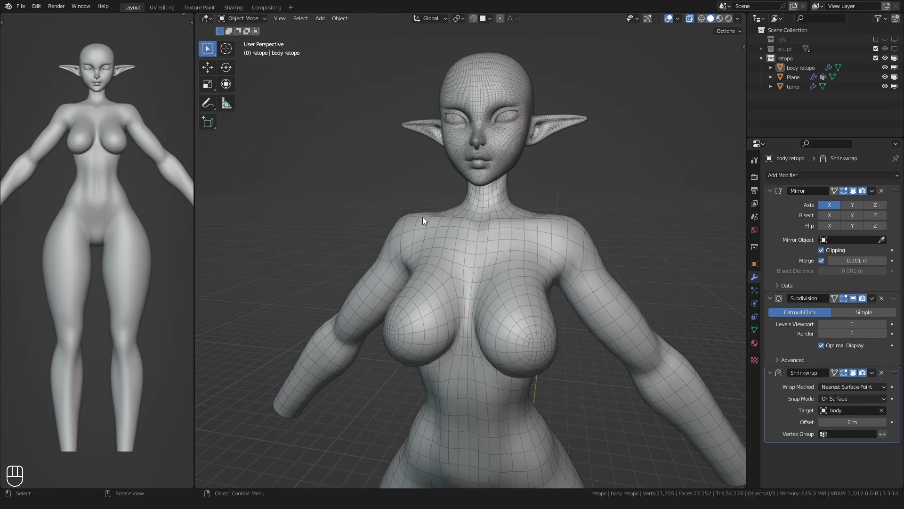
Apply the body retopo's Mirror, set the Subdivision viewport level to 2, and apply Subdivision and Shrinkwrap.
left_click(422, 217)
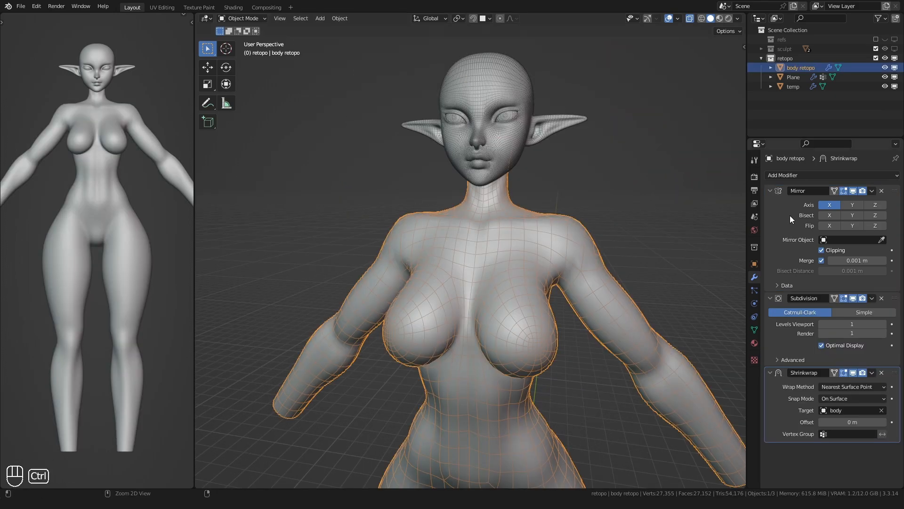
key("ctrl+a")
left_click(884, 217)
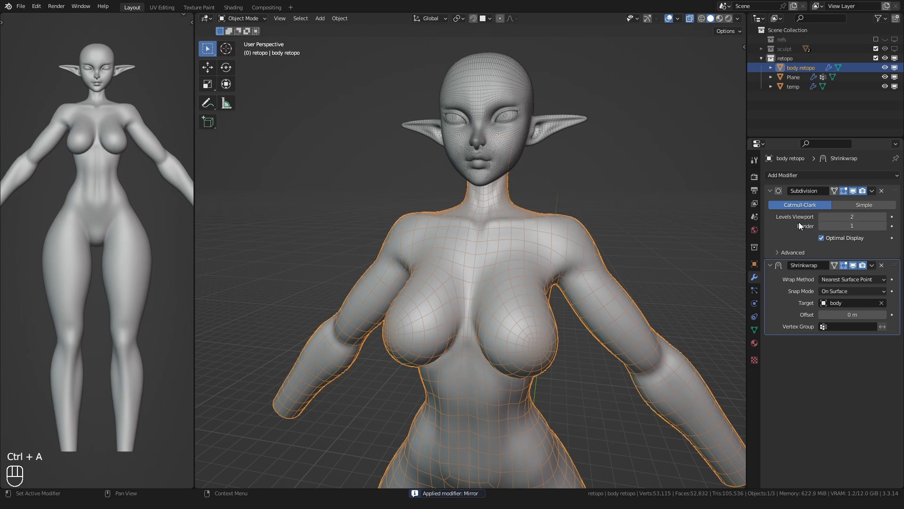
key("ctrl+a")
key("ctrl+a")
middle_click_drag(449, 247, 452, 279, "shift")
scroll(407, 261, "up", 4)
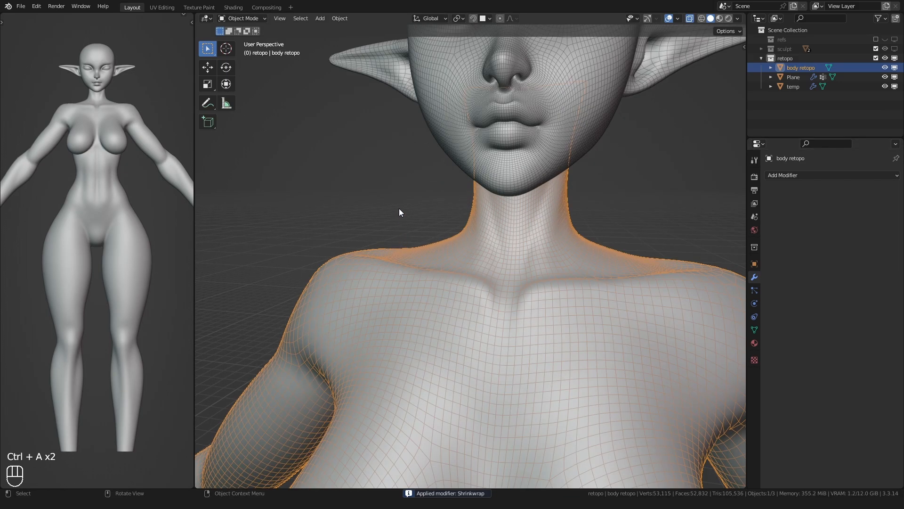
Hide the body's centre edge loop in Edit Mode and delete the linked vertices of one half.
left_click(399, 208)
scroll(410, 214, "down", 3)
middle_click_drag(510, 241, 474, 247)
scroll(454, 271, "up", 4)
key("Tab")
middle_click_drag(450, 283, 428, 255)
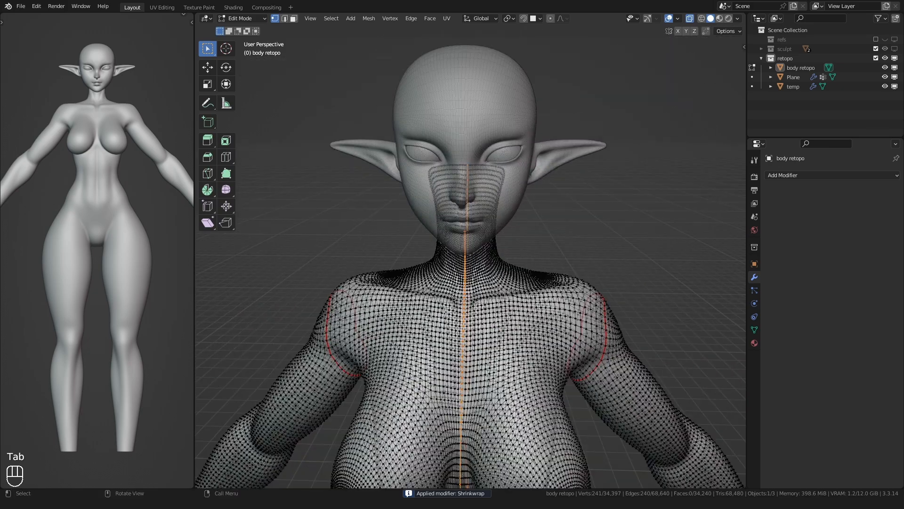
scroll(429, 254, "down", 2)
key("h")
key("l")
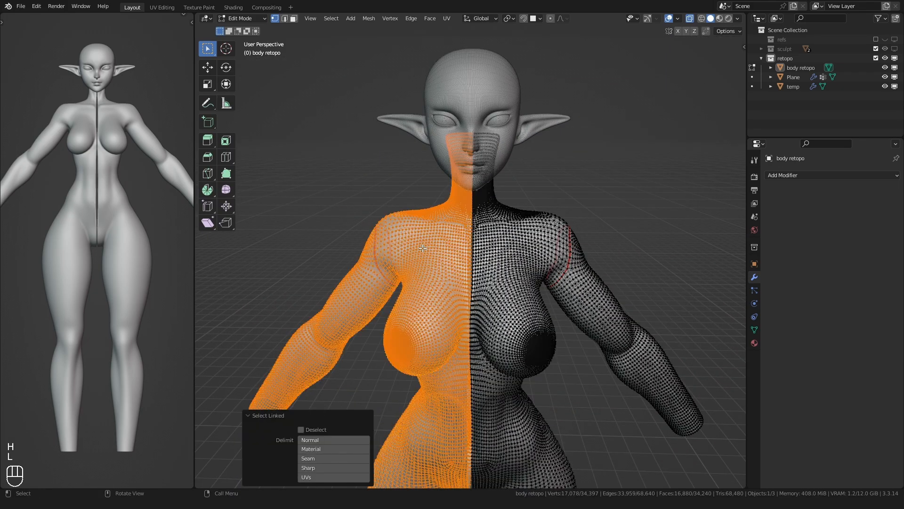
key("Delete")
left_click(423, 248)
Add a clipping Mirror modifier on X to the body and move its revealed centre loop along X onto the mirror plane.
left_click(781, 175)
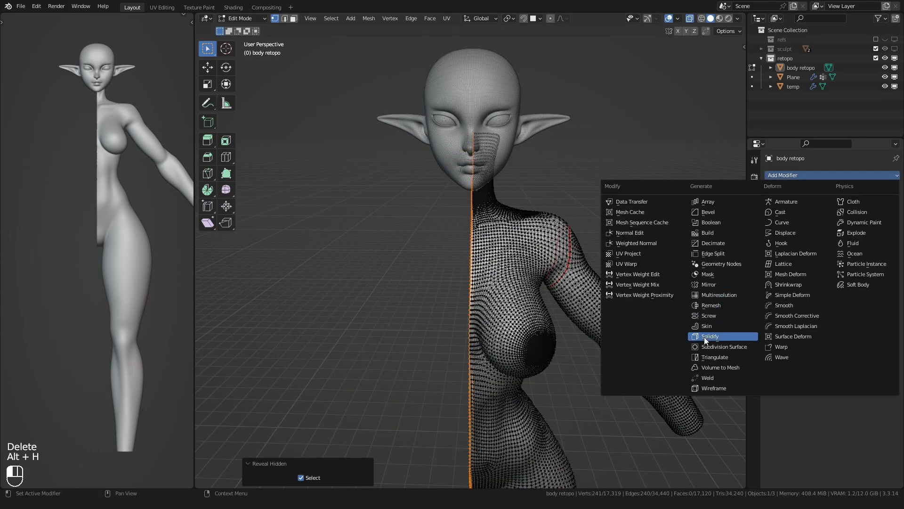
left_click(707, 284)
key("g")
key("x")
left_click(422, 277)
key("g")
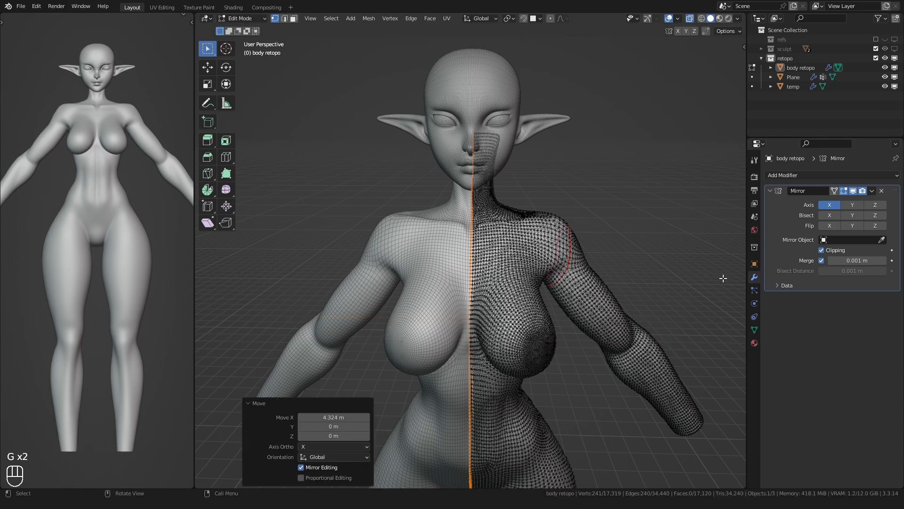
Examine the gap between the body's neck edge and the back of the head, and select the head mesh.
middle_click_drag(723, 278, 701, 321, "shift")
middle_click_drag(701, 320, 593, 302)
scroll(496, 323, "up", 3)
middle_click_drag(532, 212, 443, 282, "shift")
scroll(471, 263, "up", 4)
key("Tab")
key("Tab")
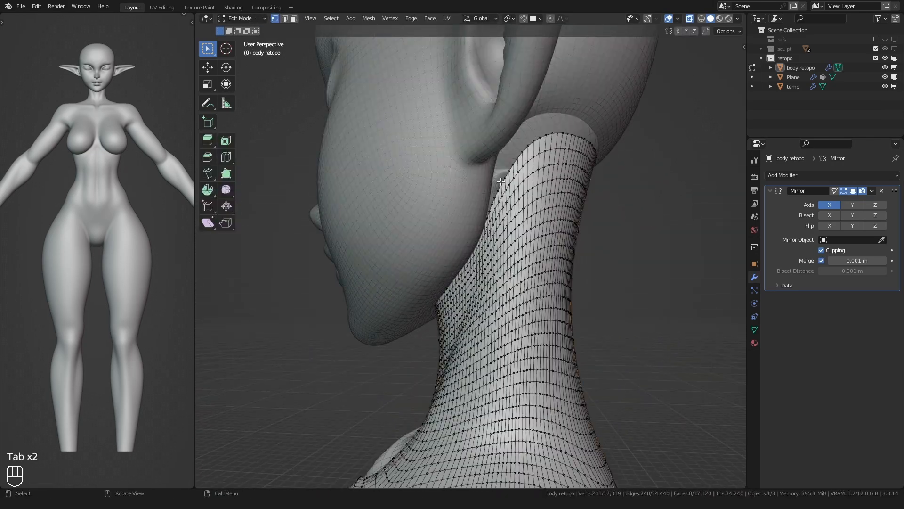
scroll(471, 231, "down", 4)
key("Tab")
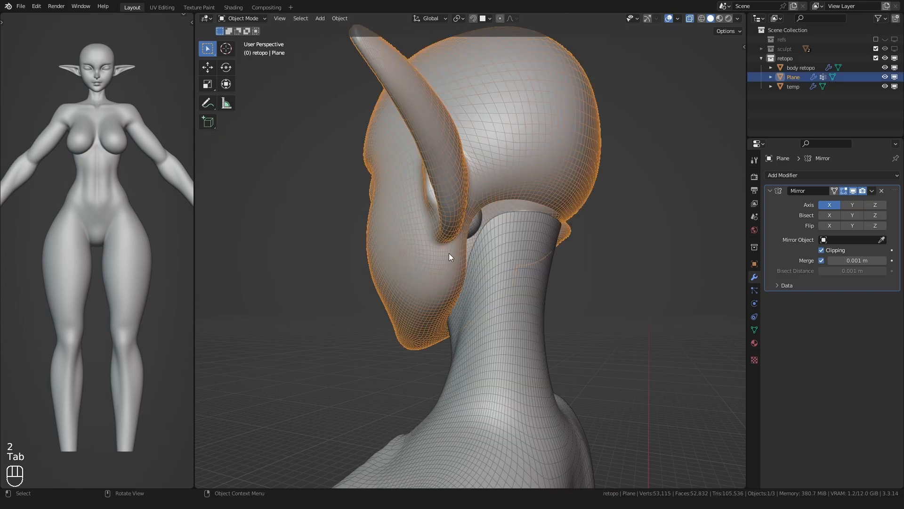
Join the head mesh into the body retopo object and start filling the neck gap at the back of the head in Edit Mode.
key("ctrl+j")
key("Tab")
scroll(490, 236, "up", 4)
middle_click_drag(490, 236, 550, 207)
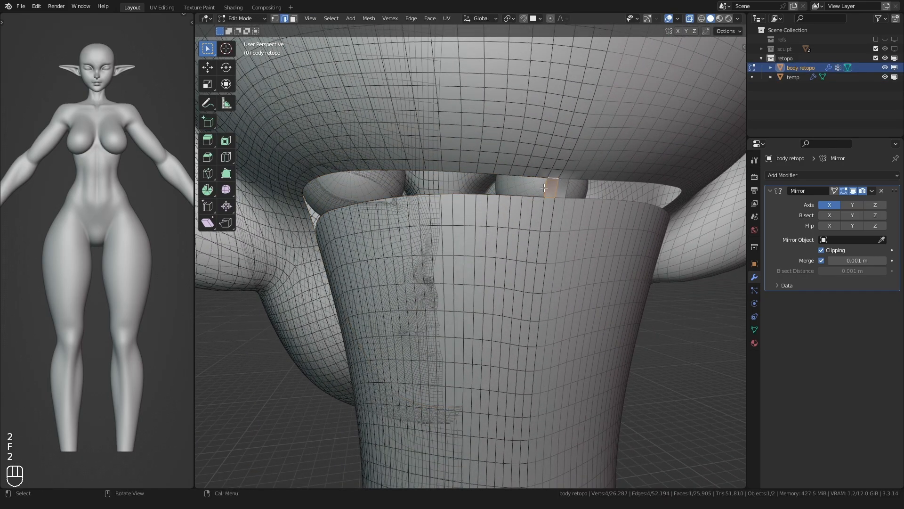
Fill faces one after another between the head's open edge and the neck edge, working around the back and side.
key("f")
key("f")
key("f")
key("f")
key("f")
key("f")
key("f")
key("f")
key("f")
key("f")
key("f")
middle_click_drag(385, 281, 452, 288)
key("f")
key("f")
key("f")
key("f")
key("f")
key("f")
Fill the remaining faces between the head and neck edges to close the last part of the gap.
scroll(359, 345, "up", 3)
middle_click_drag(359, 345, 499, 282)
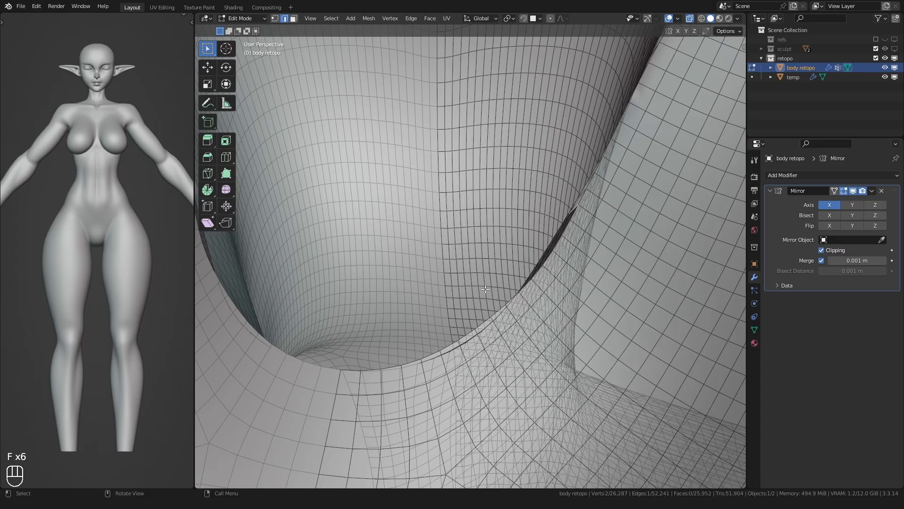
key("f")
key("f")
key("f")
key("f")
key("f")
key("f")
mouse_move(486, 289)
middle_mouse_down()
mouse_move(432, 277)
mouse_move(398, 291)
mouse_move(399, 301)
mouse_move(430, 264)
mouse_move(436, 292)
mouse_move(440, 228)
mouse_move(460, 297)
mouse_move(478, 296)
mouse_move(502, 353)
mouse_move(481, 297)
mouse_move(492, 282)
mouse_move(476, 325)
mouse_move(511, 232)
mouse_move(511, 169)
mouse_move(507, 216)
middle_mouse_up()
key("f")
key("f")
In Sculpt Mode, choose the Grab brush with a 156 px radius and smooth the new head-neck seam at the nape.
scroll(406, 294, "down", 4)
scroll(436, 282, "down", 4)
key("ctrl+Tab")
scroll(448, 291, "up", 4)
key("f")
left_click(448, 254)
key("g")
scroll(478, 296, "up", 3)
scroll(493, 282, "down", 3)
key("f")
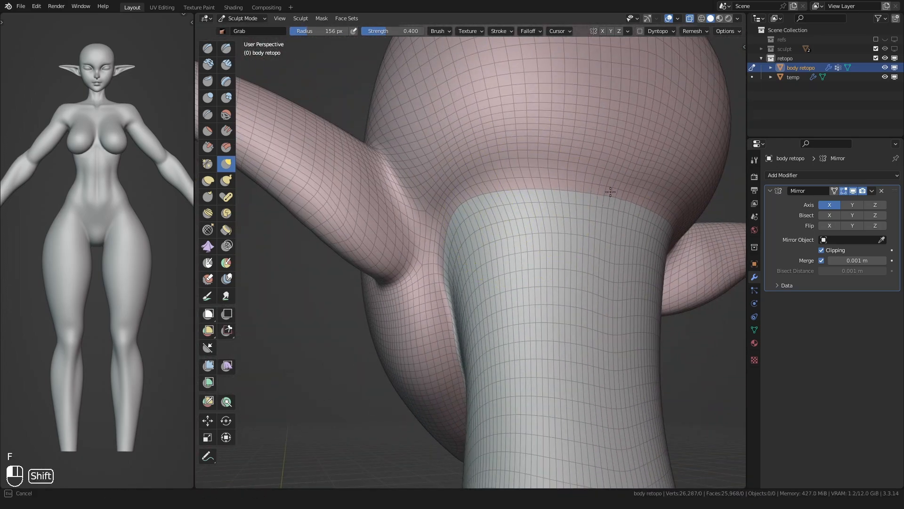
left_click(610, 191)
mouse_move(610, 192)
middle_mouse_down()
mouse_move(427, 280)
mouse_move(504, 282)
middle_mouse_up()
Apply the body retopo's Mirror modifier, return to Sculpt Mode and enable X symmetry.
key("ctrl+Tab")
scroll(504, 282, "up", 1)
key("ctrl+a")
key("ctrl+Tab")
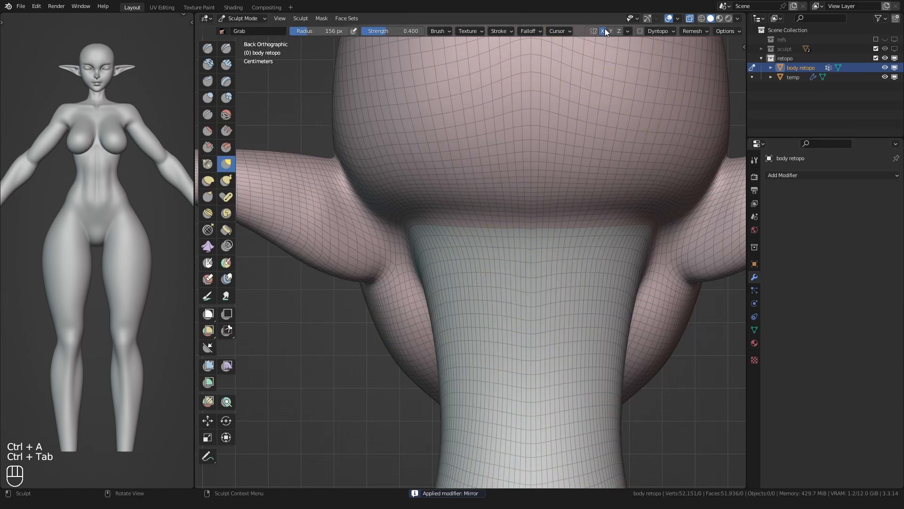
Reshape and smooth the lower back of the head above the neck seam with the Grab brush, adjusting its radius as needed.
middle_click_drag(527, 141, 460, 210)
middle_click_drag(367, 191, 320, 193, "alt")
scroll(367, 192, "down", 3)
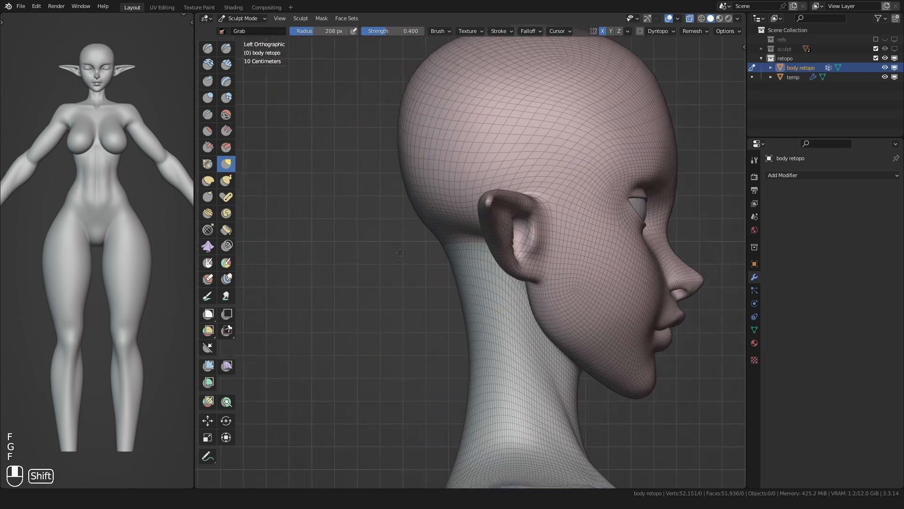
key("f")
left_click(440, 193)
mouse_move(410, 193)
middle_mouse_down("shift")
mouse_move(438, 194)
mouse_move(460, 218)
mouse_move(531, 168)
middle_mouse_up("shift")
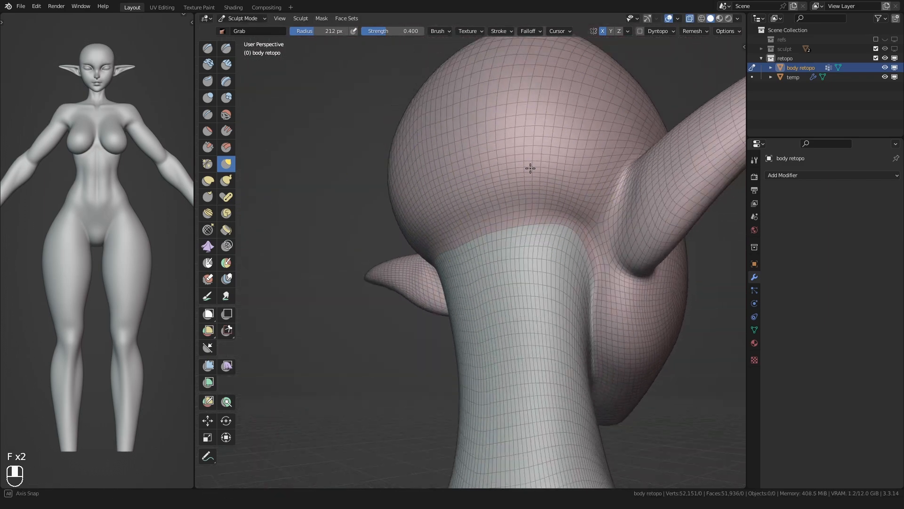
key("f")
left_click(569, 238)
left_click_drag(570, 238, 583, 236, "shift")
key("f")
left_click(563, 241)
mouse_move(579, 245)
middle_mouse_down()
mouse_move(584, 231)
mouse_move(558, 214)
mouse_move(412, 279)
middle_mouse_up()
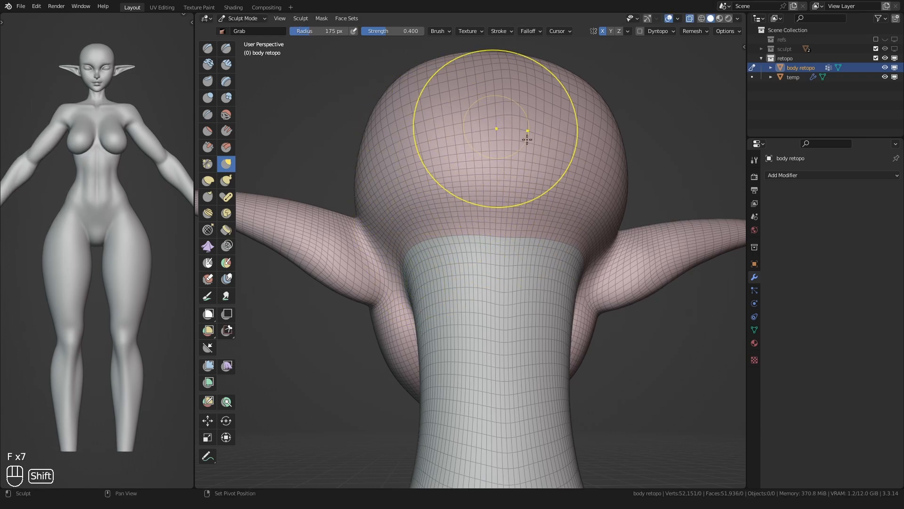
Reduce the Grab brush radius to 73 px and smooth the neck seam from the nape to beneath the jaw.
key("f")
left_click(446, 228)
mouse_move(463, 262)
middle_mouse_down("shift")
mouse_move(476, 229)
mouse_move(491, 228)
middle_mouse_up("shift")
scroll(430, 254, "up", 2)
key("f")
left_click(397, 250)
middle_click_drag(386, 278, 400, 247, "shift")
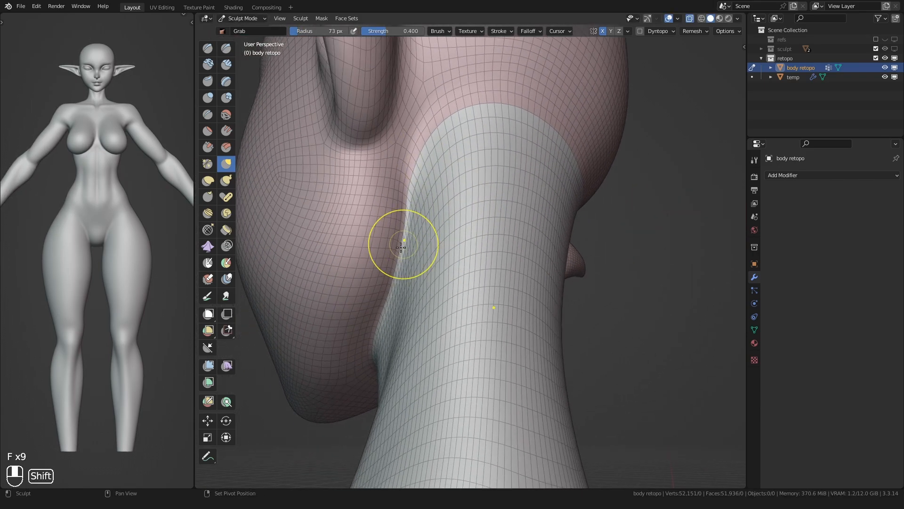
Refine the neck transition behind the jaw and ears, enlarging the brush radius to 140 px for the back of the head.
middle_click_drag(379, 318, 433, 162)
key("f")
left_click(441, 161)
key("f")
mouse_move(509, 163)
middle_mouse_down()
mouse_move(459, 182)
mouse_move(530, 195)
mouse_move(579, 107)
middle_mouse_up()
key("f")
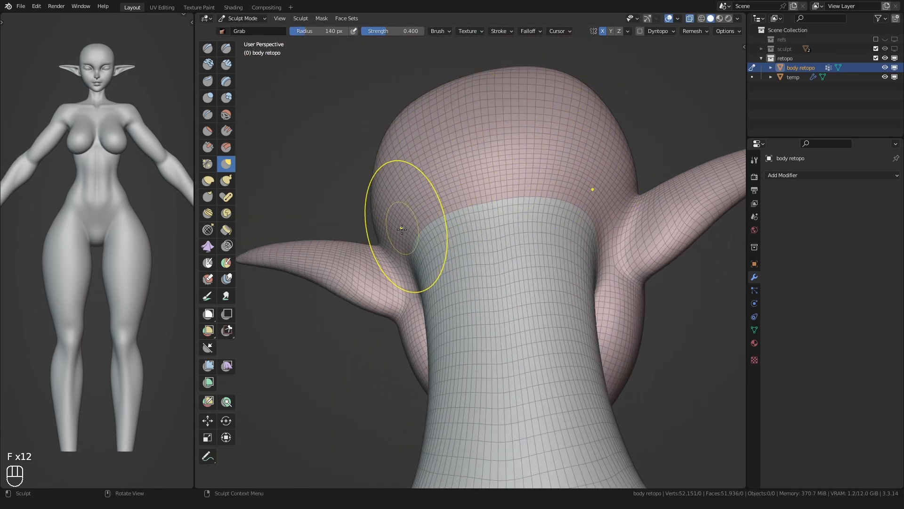
mouse_move(401, 229)
middle_mouse_down()
mouse_move(503, 228)
mouse_move(502, 245)
middle_mouse_up()
mouse_move(502, 245)
middle_mouse_down()
mouse_move(465, 283)
mouse_move(478, 275)
middle_mouse_up()
Pull in the nape's profile in the right side view and smooth the transition from skull to neck.
key("f")
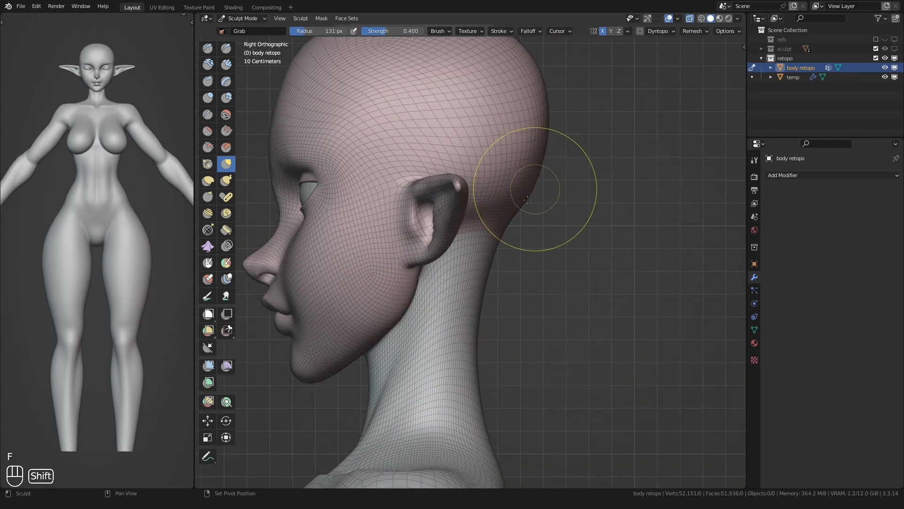
left_click_drag(527, 200, 523, 204)
middle_click_drag(523, 203, 493, 231, "shift")
key("f")
left_click_drag(495, 227, 490, 230)
mouse_move(490, 198)
middle_mouse_down("ctrl")
mouse_move(484, 236)
mouse_move(400, 228)
middle_mouse_up("ctrl")
left_click_drag(530, 204, 525, 204)
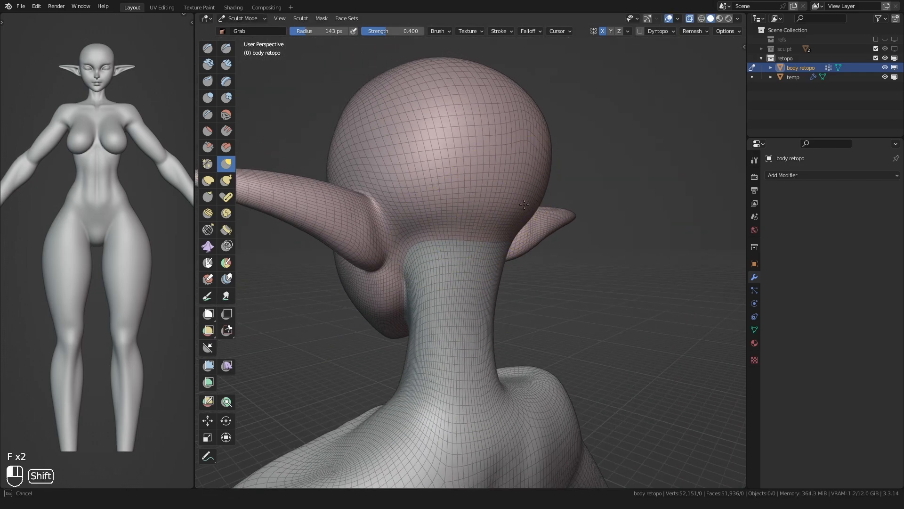
middle_click_drag(524, 204, 469, 206)
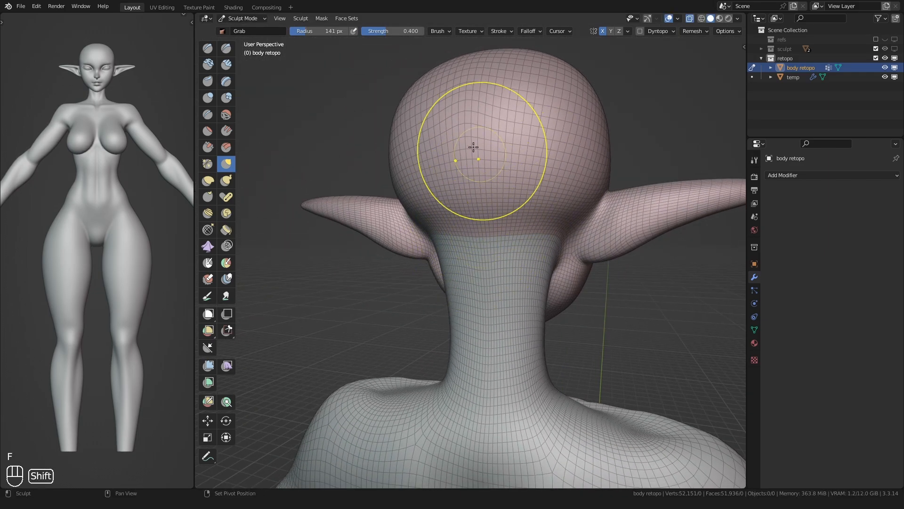
Round out the crown and back of the skull with the Grab brush at a 211 px radius.
middle_click_drag(494, 57, 454, 178)
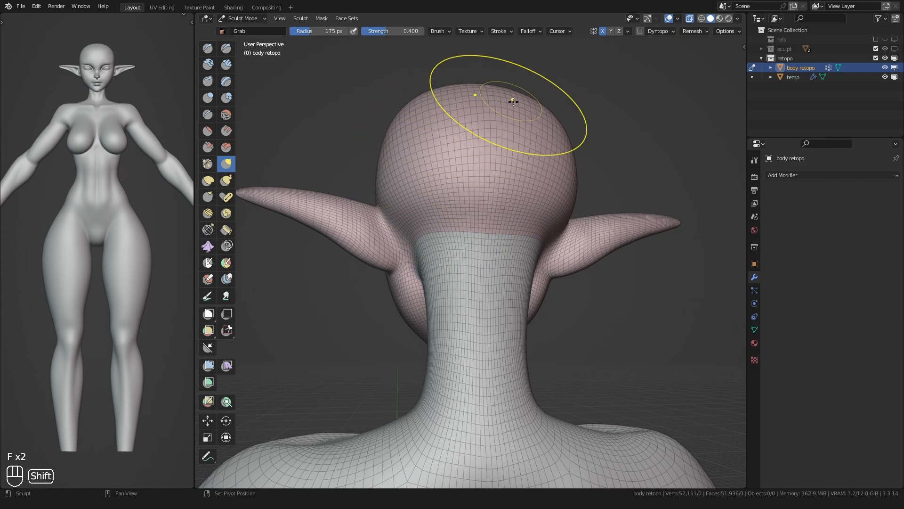
middle_click_drag(513, 102, 471, 111, "alt")
key("f")
left_click(487, 111)
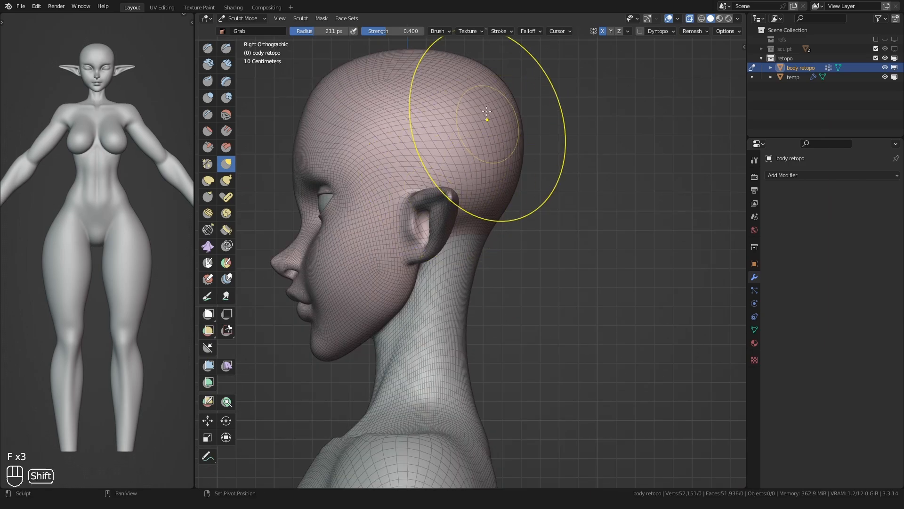
middle_click_drag(511, 177, 444, 195)
key("f")
Even out the curve between the back of the skull and the neck with further grabbing and smoothing at varying brush sizes.
middle_click_drag(460, 231, 410, 188, "shift")
key("f")
key("f")
left_click(476, 212)
middle_click_drag(532, 240, 467, 247)
middle_click_drag(529, 268, 477, 273, "shift")
key("f")
left_click(490, 245)
middle_click_drag(498, 226, 511, 236, "shift")
Refine and smooth the area behind the ears and above the neck with a 102 px brush radius.
middle_click_drag(542, 231, 443, 198)
key("f")
left_click(451, 176)
middle_click_drag(422, 335, 493, 273)
middle_click_drag(499, 162, 600, 144)
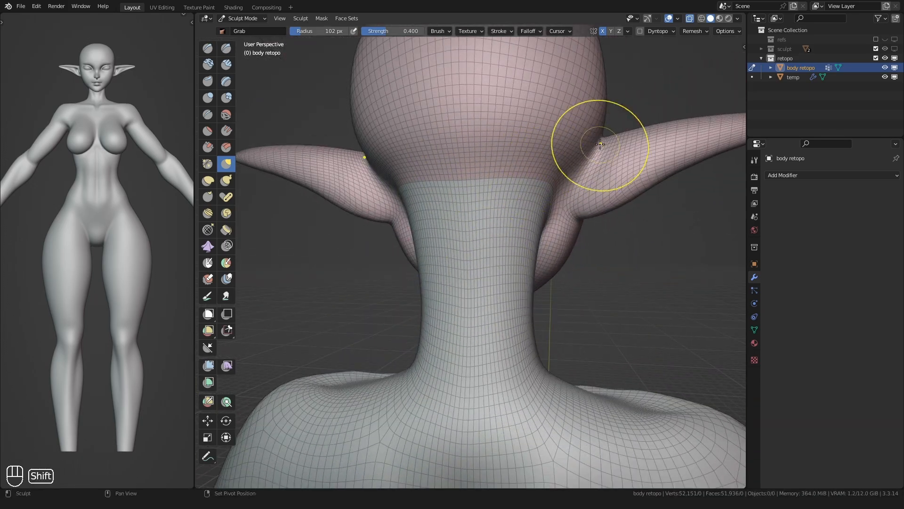
scroll(419, 119, "down", 5)
key("f")
Return to Object Mode and turn off the wireframe display to show the full figure shaded.
key("ctrl+Tab")
scroll(385, 284, "down", 4)
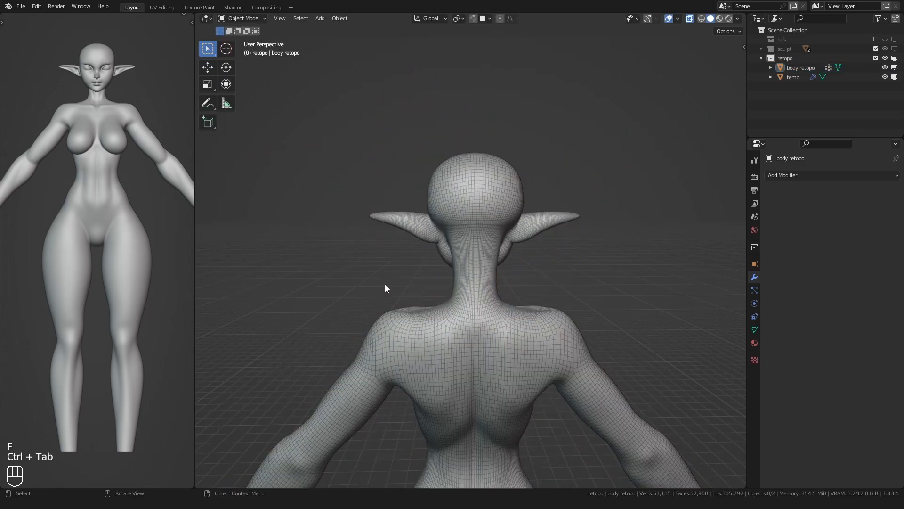
middle_click_drag(394, 311, 401, 137, "shift")
scroll(395, 236, "down", 3)
middle_click_drag(372, 278, 393, 302)
key("q")
left_click(474, 278)
scroll(403, 298, "up", 1)
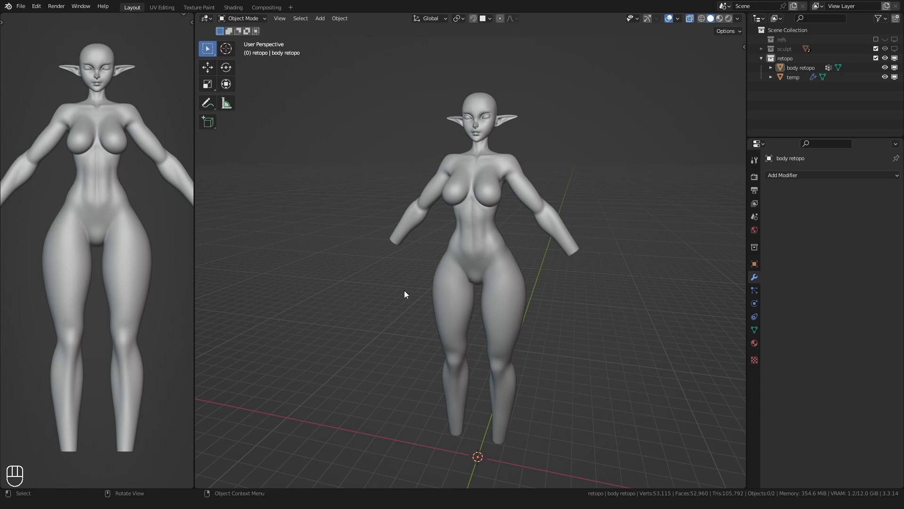